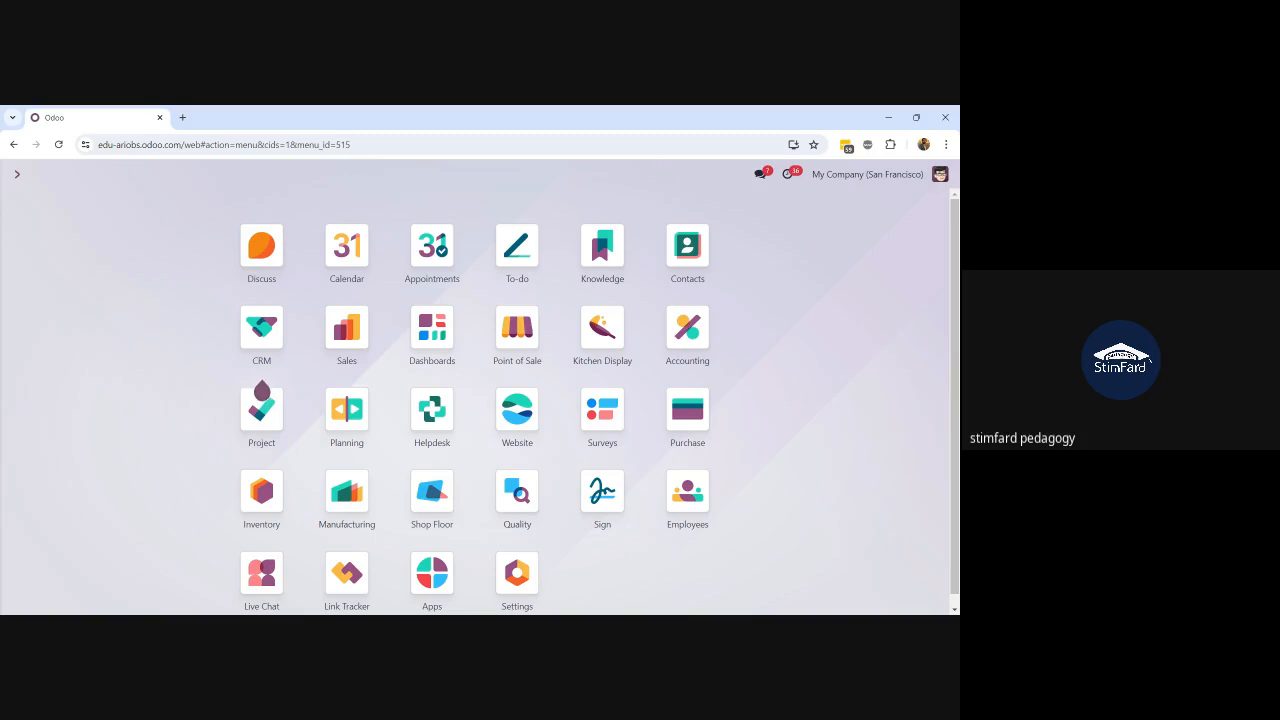
# Open the product list of the Inventory app
pyautogui.write('invem')
pyautogui.press('BackSpace')
pyautogui.write('n')
pyautogui.press('Return')
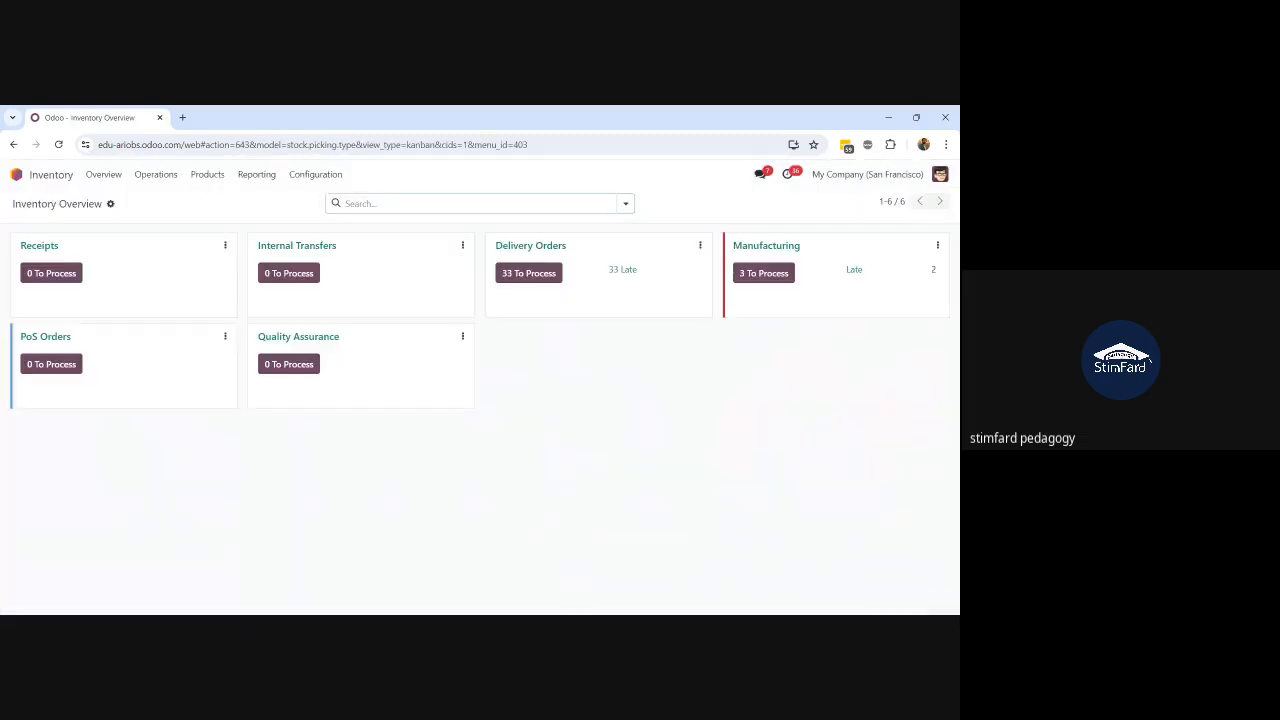
pyautogui.click(207, 174)
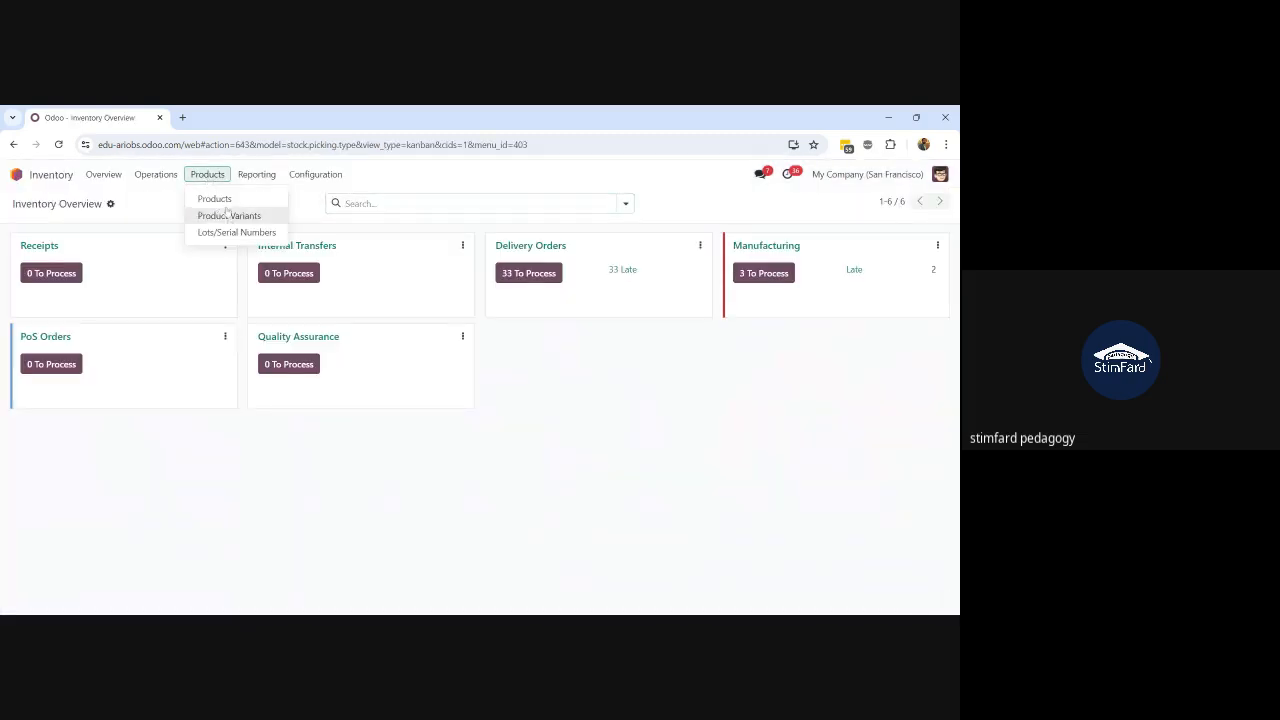
pyautogui.click(228, 214)
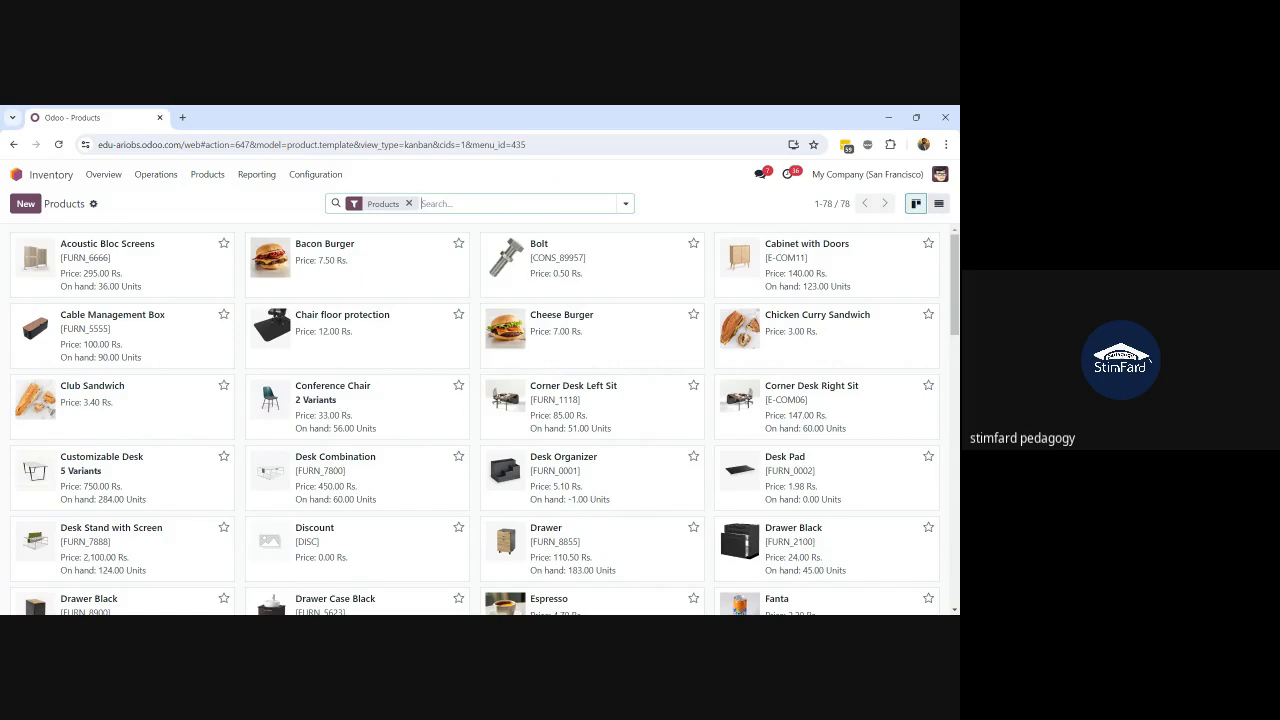
# Check the Cabinet with Doors product's inventory routes and general information, and return to the product list
pyautogui.click(859, 286)
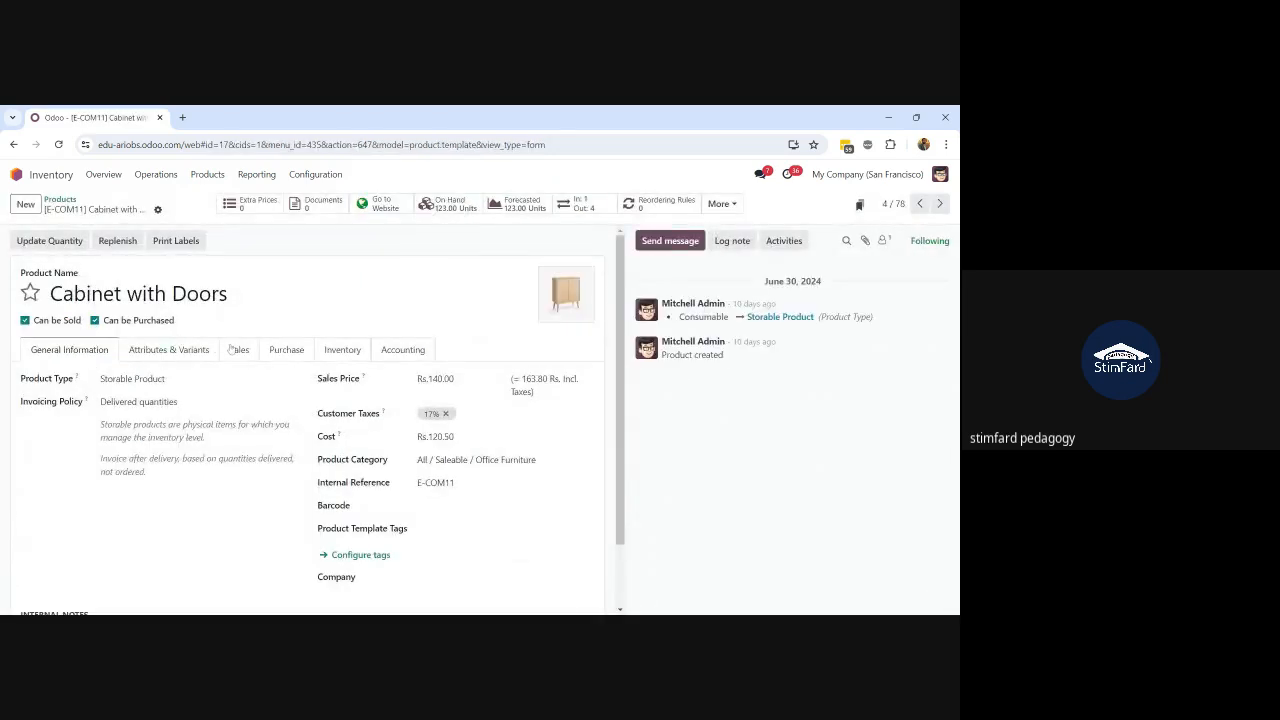
pyautogui.click(332, 356)
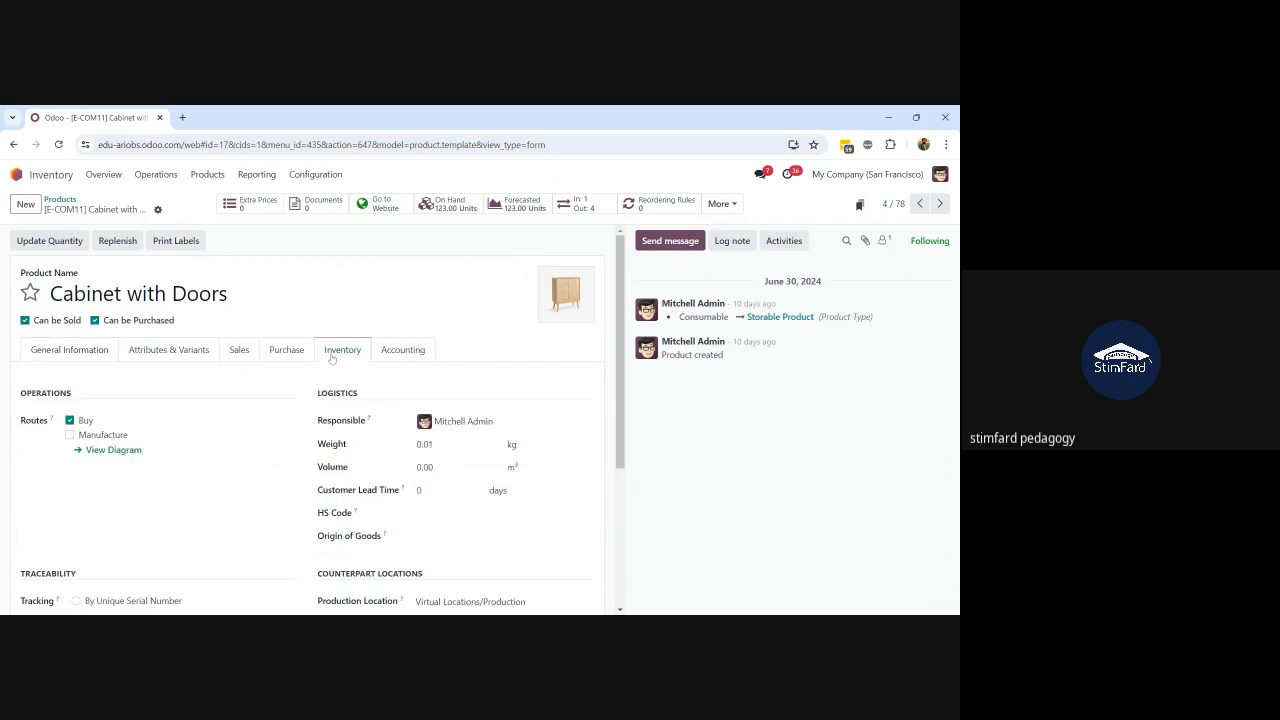
pyautogui.click(74, 354)
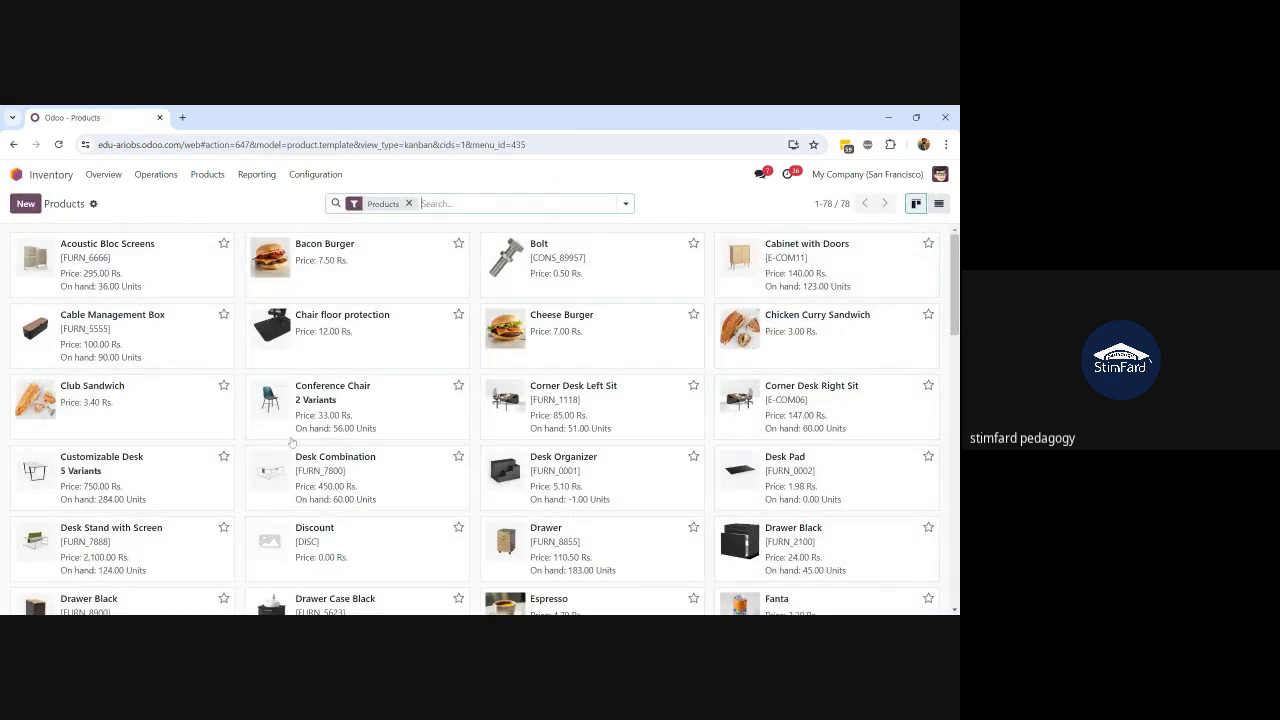
pyautogui.scroll(-1, 291, 441)
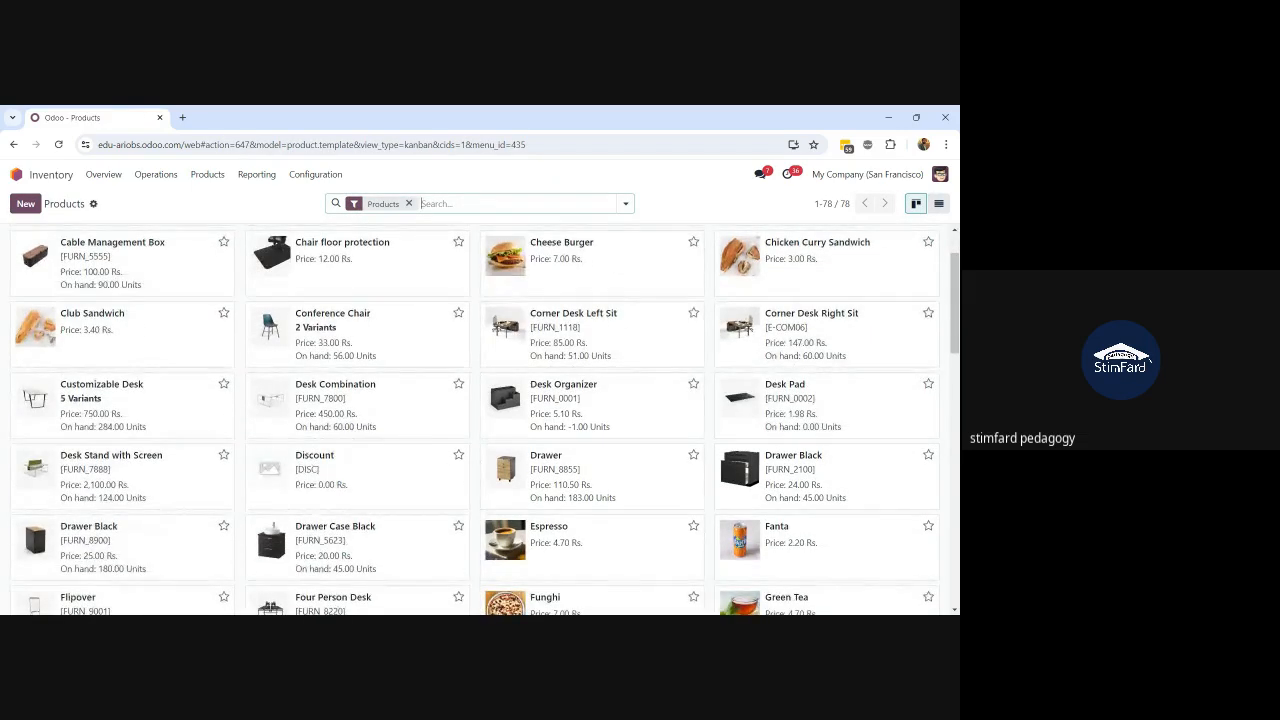
pyautogui.scroll(1, 485, 420)
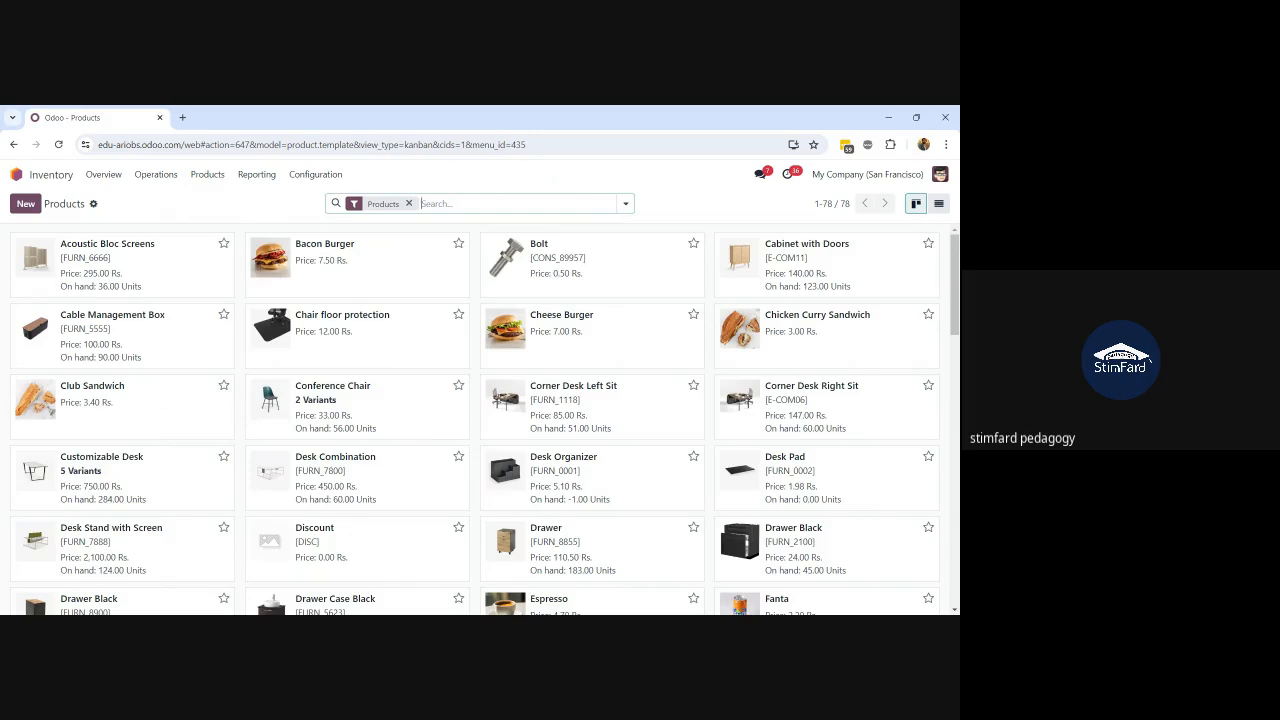
# Check the additional related records of the Acoustic Bloc Screens product, including its bills of materials, and return to the product list
pyautogui.click(99, 275)
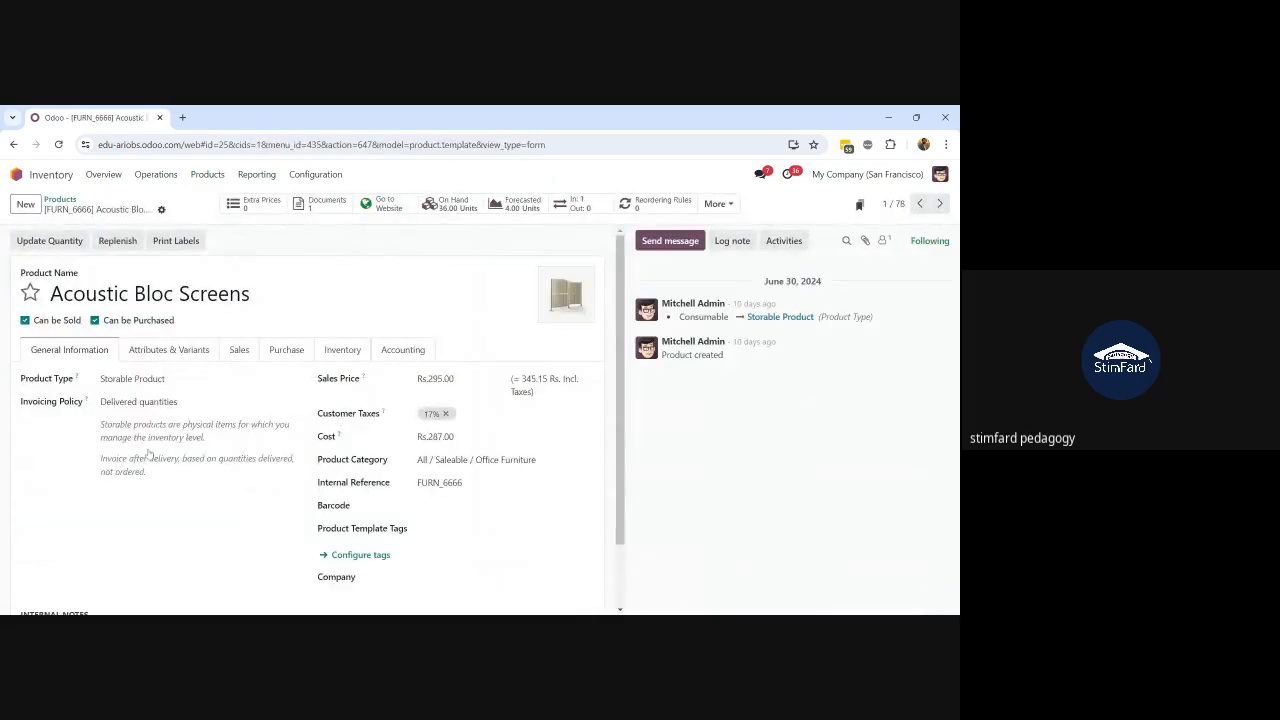
pyautogui.click(720, 205)
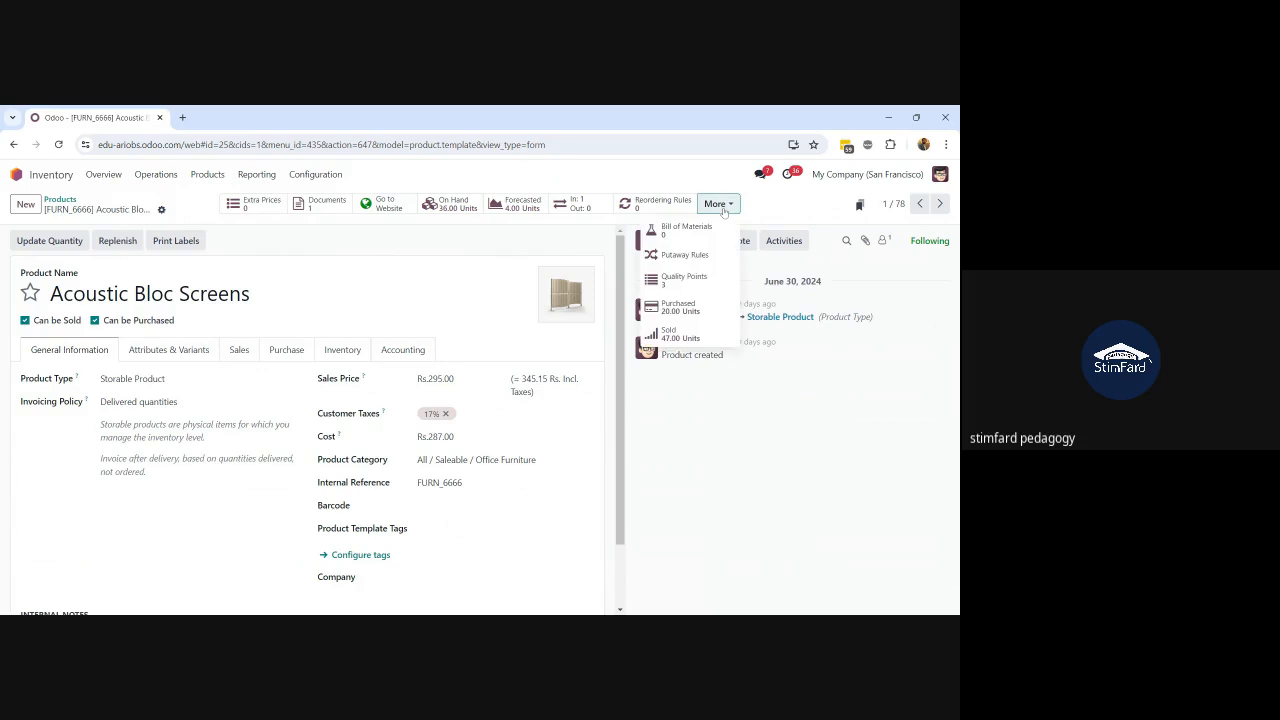
pyautogui.click(60, 201)
pyautogui.click(60, 201)
# Check the additional related records of the Drawer Black product FURN_8900, including its bills of materials, and return to the product list
pyautogui.scroll(-3, 480, 420)
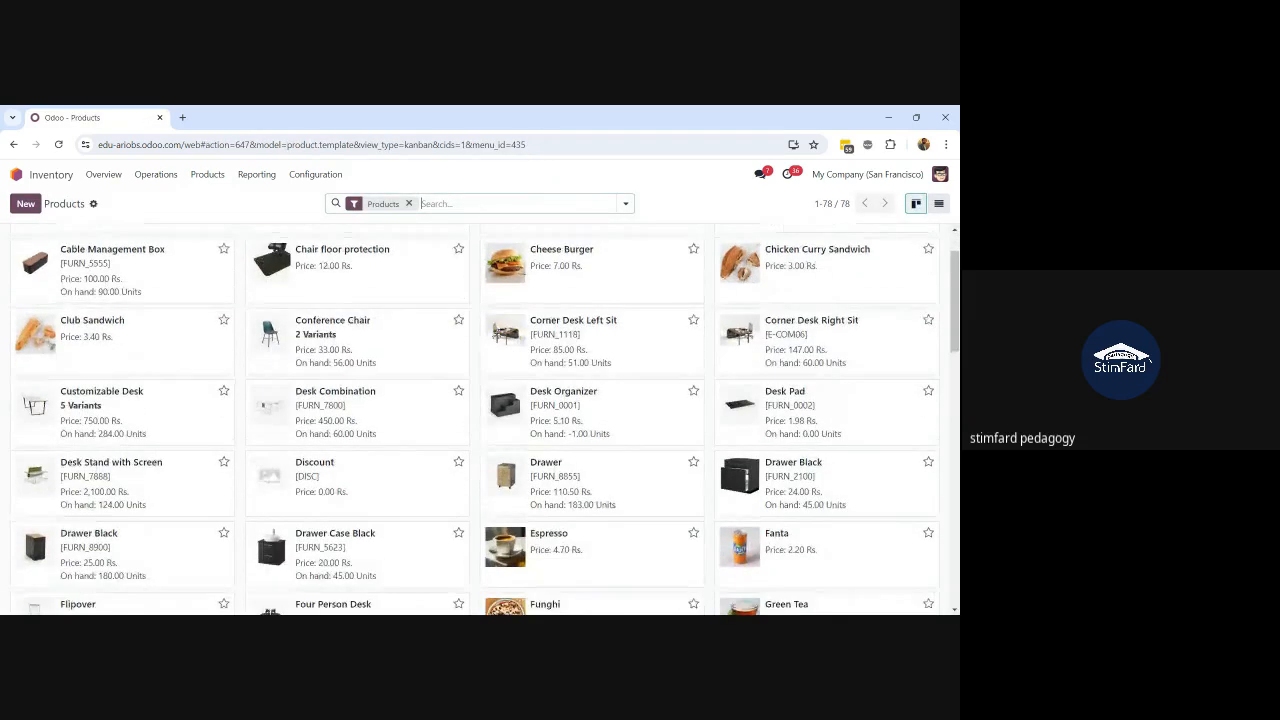
pyautogui.scroll(-1, 480, 420)
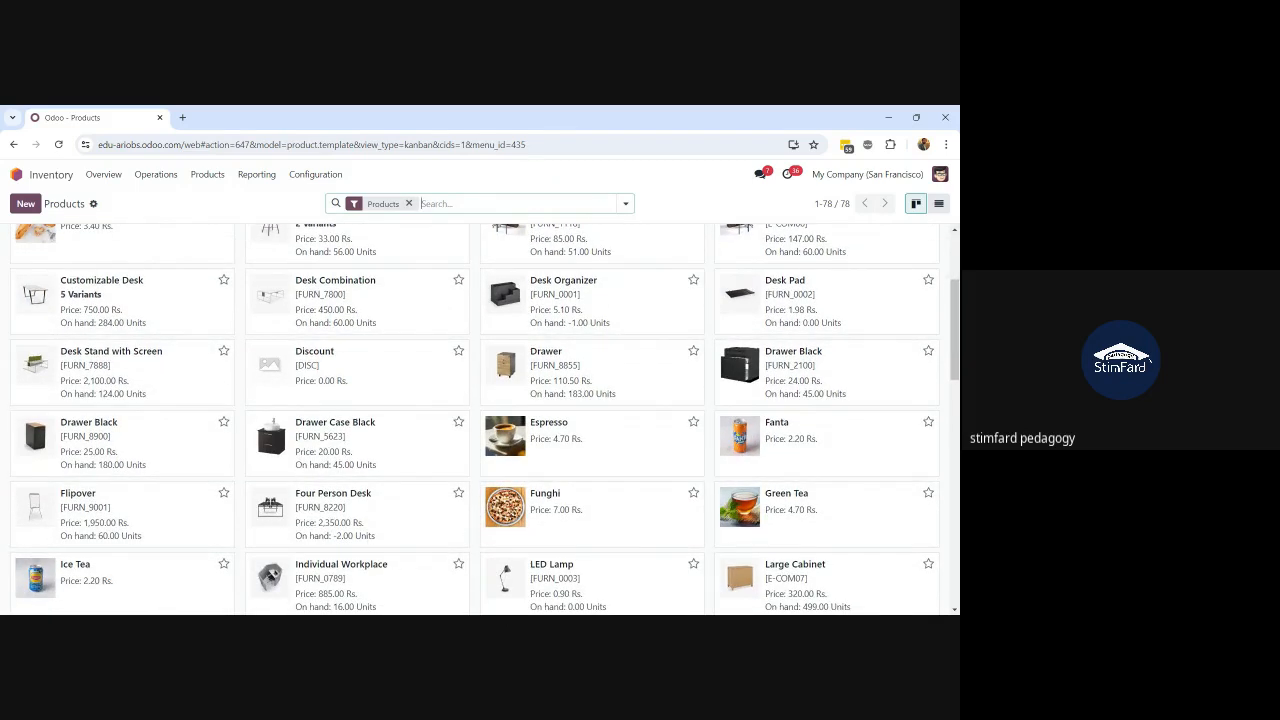
pyautogui.click(136, 451)
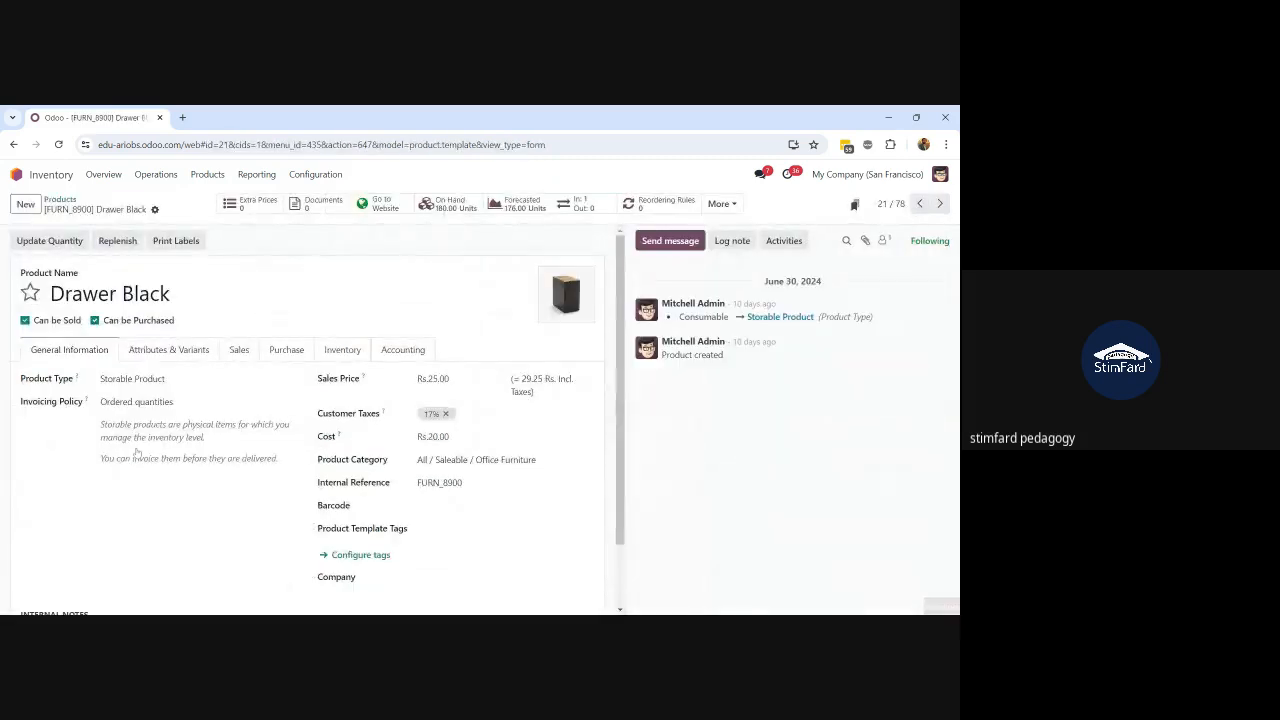
pyautogui.click(731, 204)
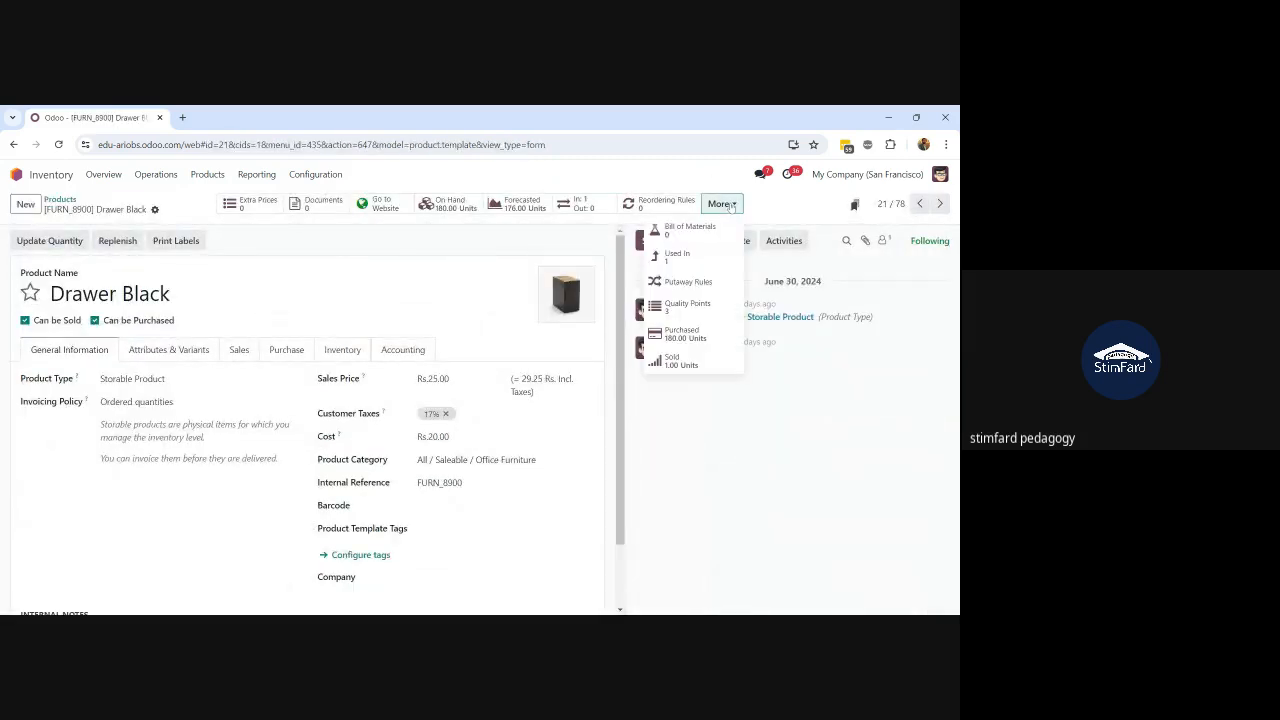
pyautogui.click(562, 180)
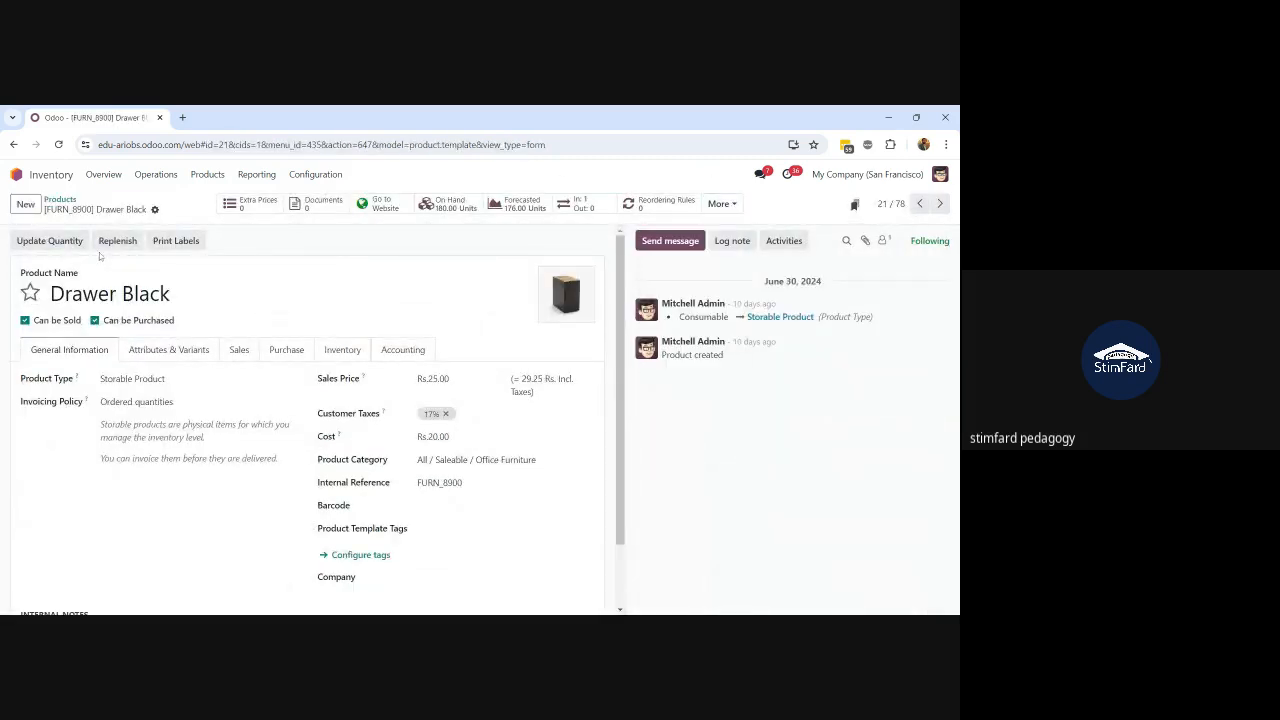
pyautogui.click(58, 202)
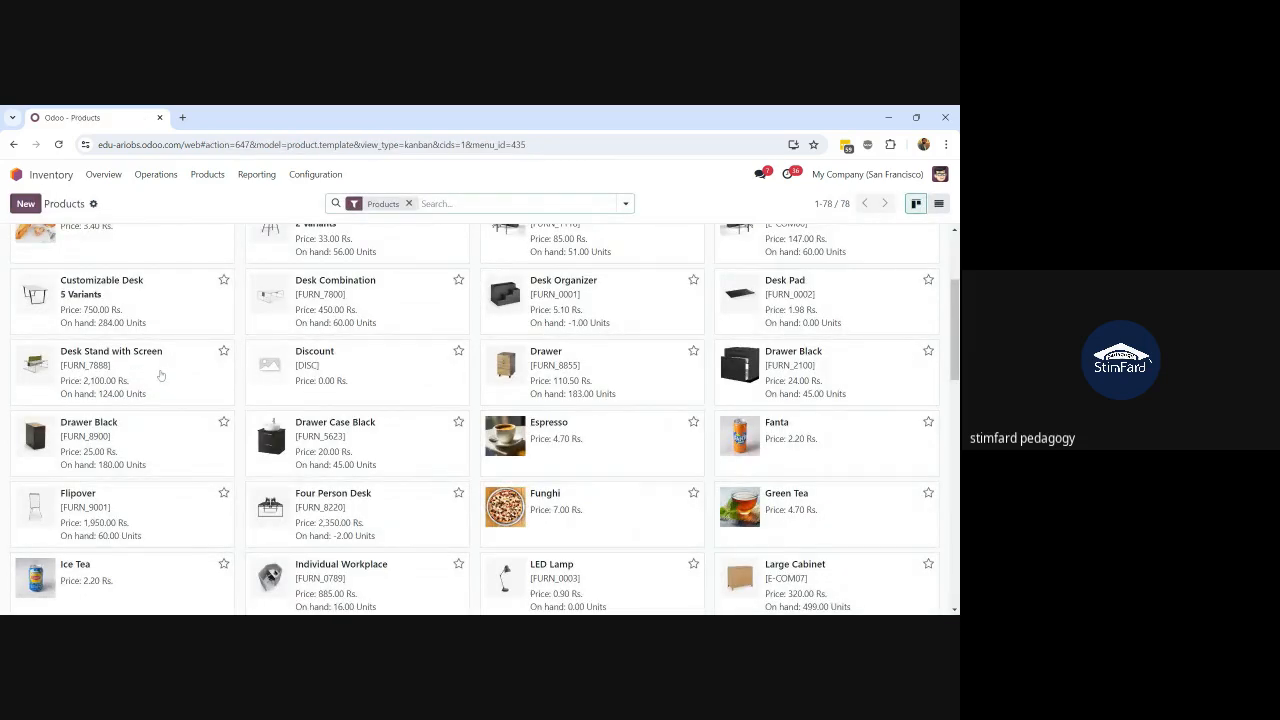
# Check the additional related records of the Large Desk product, including its bills of materials, and return to the product list
pyautogui.scroll(-3, 485, 420)
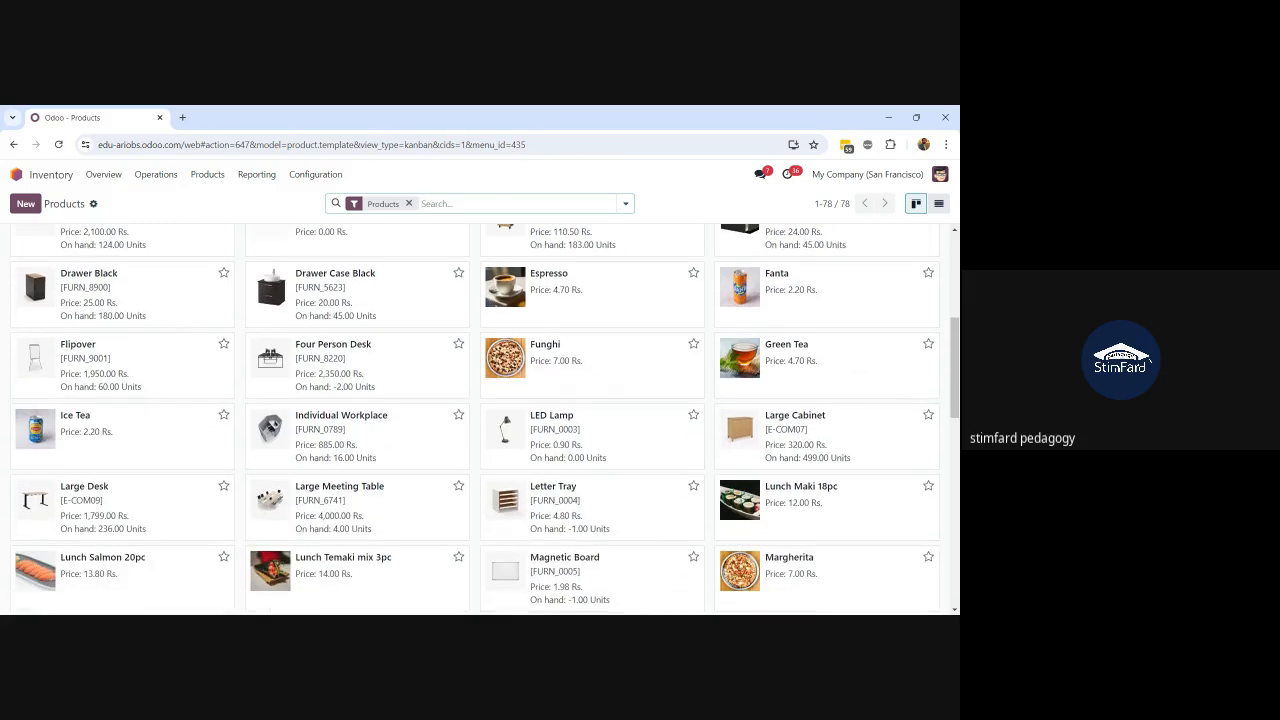
pyautogui.click(151, 510)
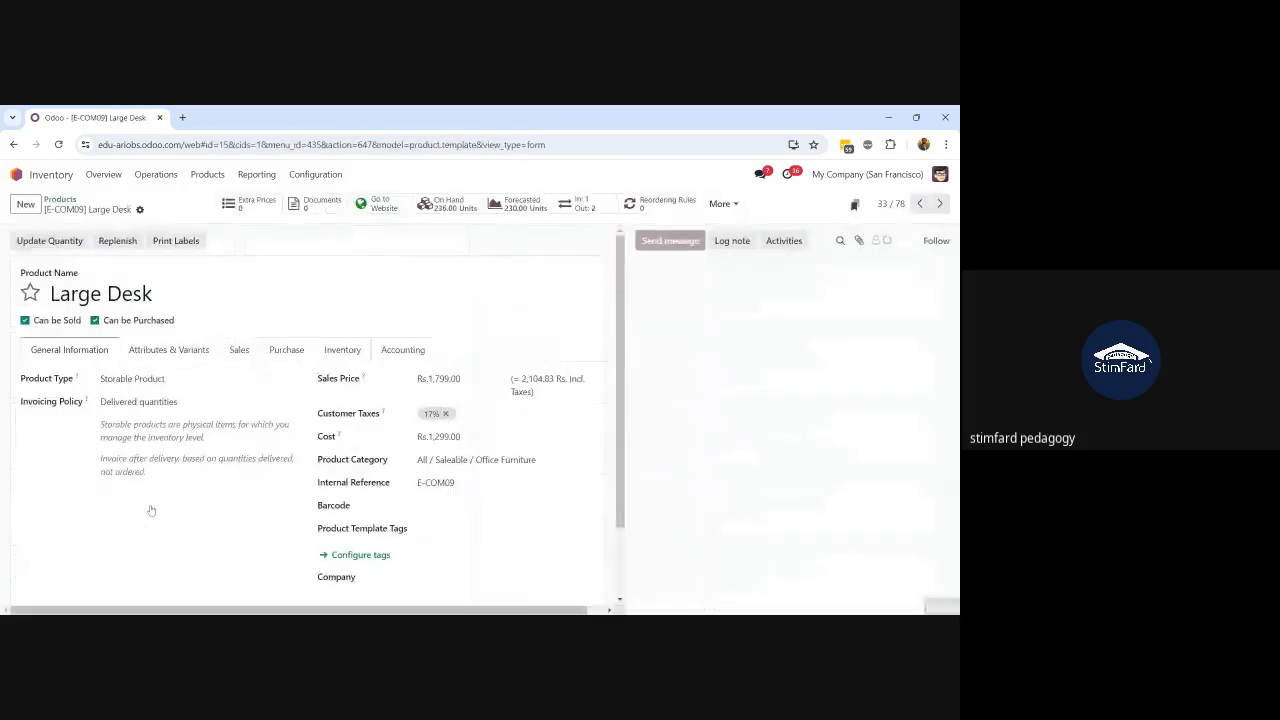
pyautogui.click(734, 211)
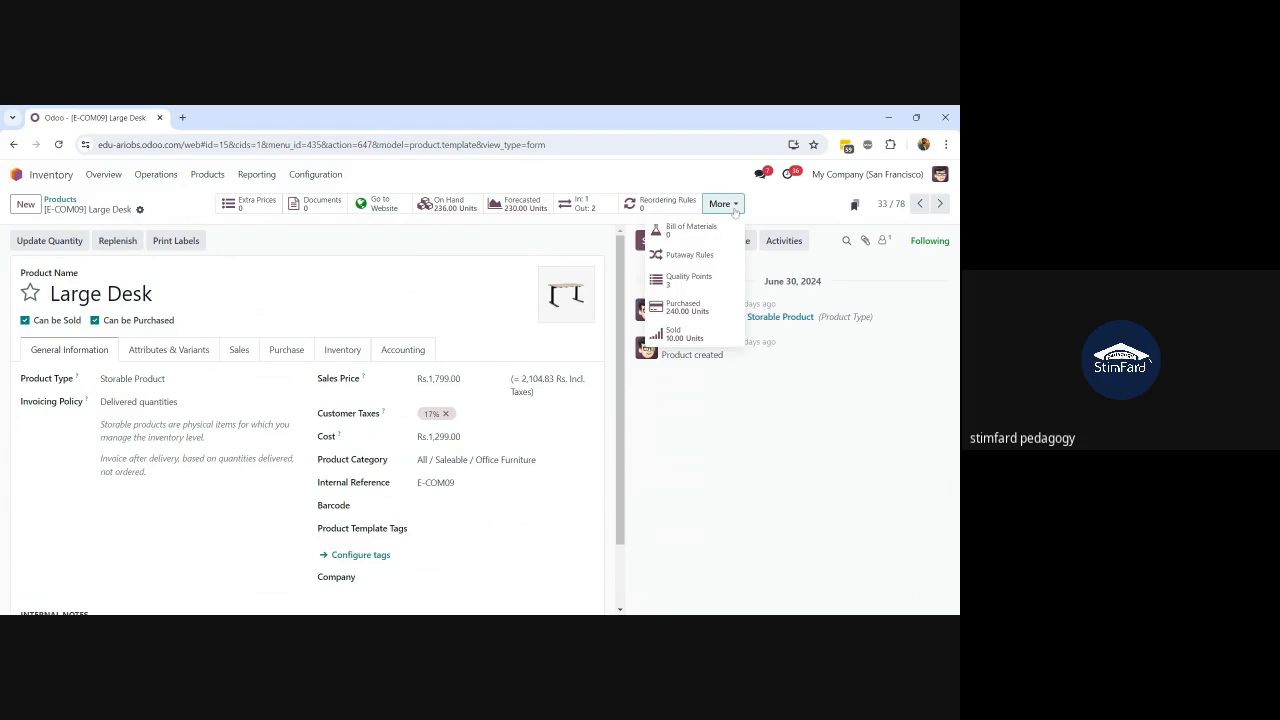
pyautogui.click(60, 201)
pyautogui.click(60, 201)
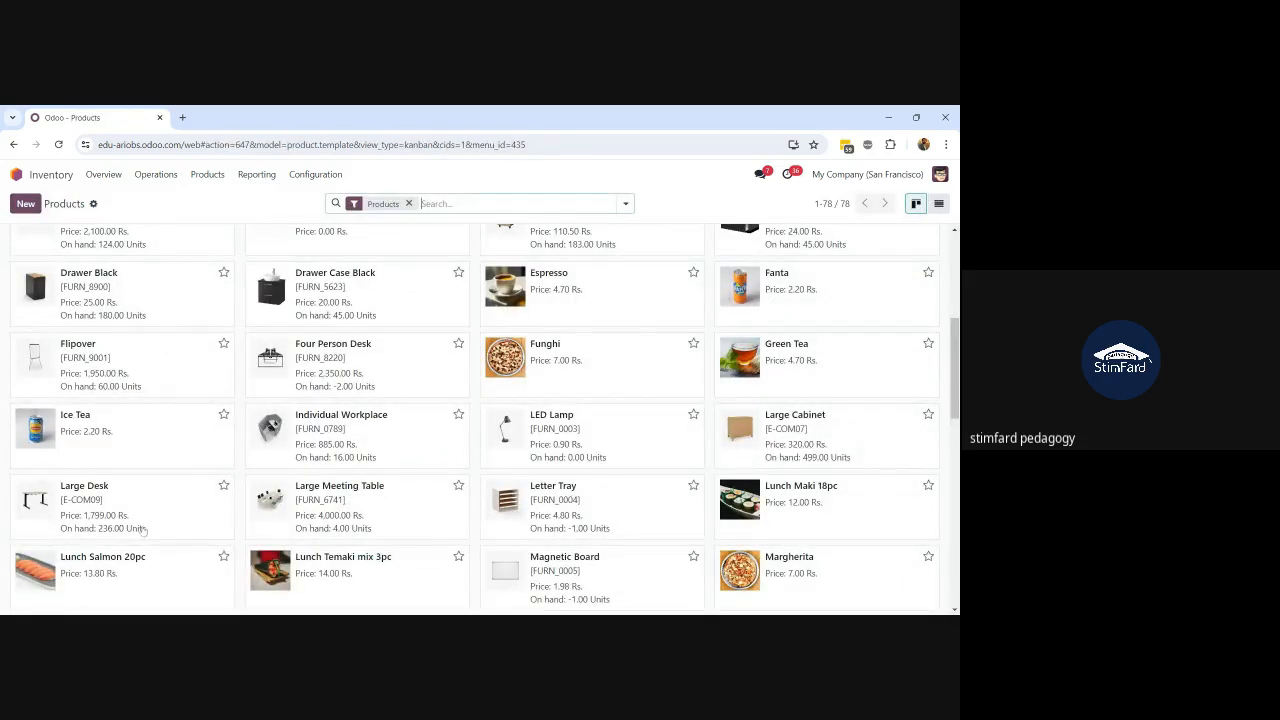
# Switch the Large Desk product's inventory route from Buy to Manufacture and save the product
pyautogui.click(138, 511)
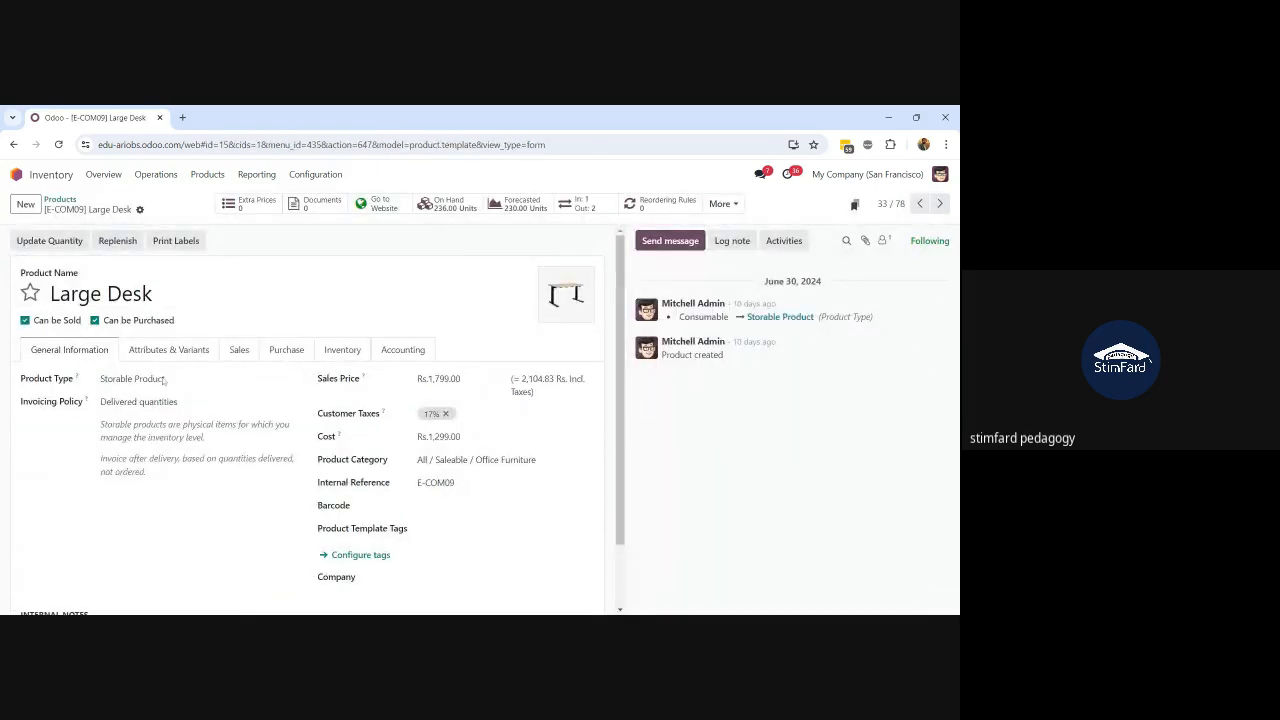
pyautogui.click(350, 356)
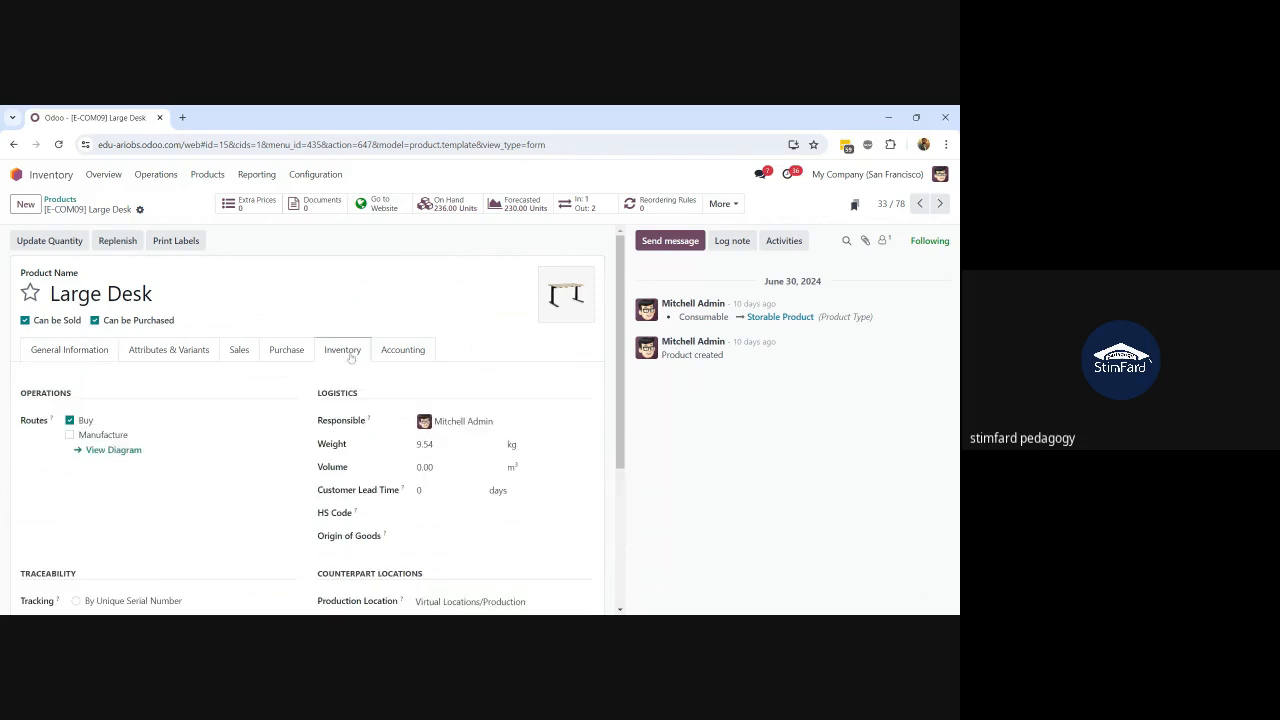
pyautogui.click(70, 421)
pyautogui.click(70, 435)
pyautogui.click(160, 209)
pyautogui.click(714, 206)
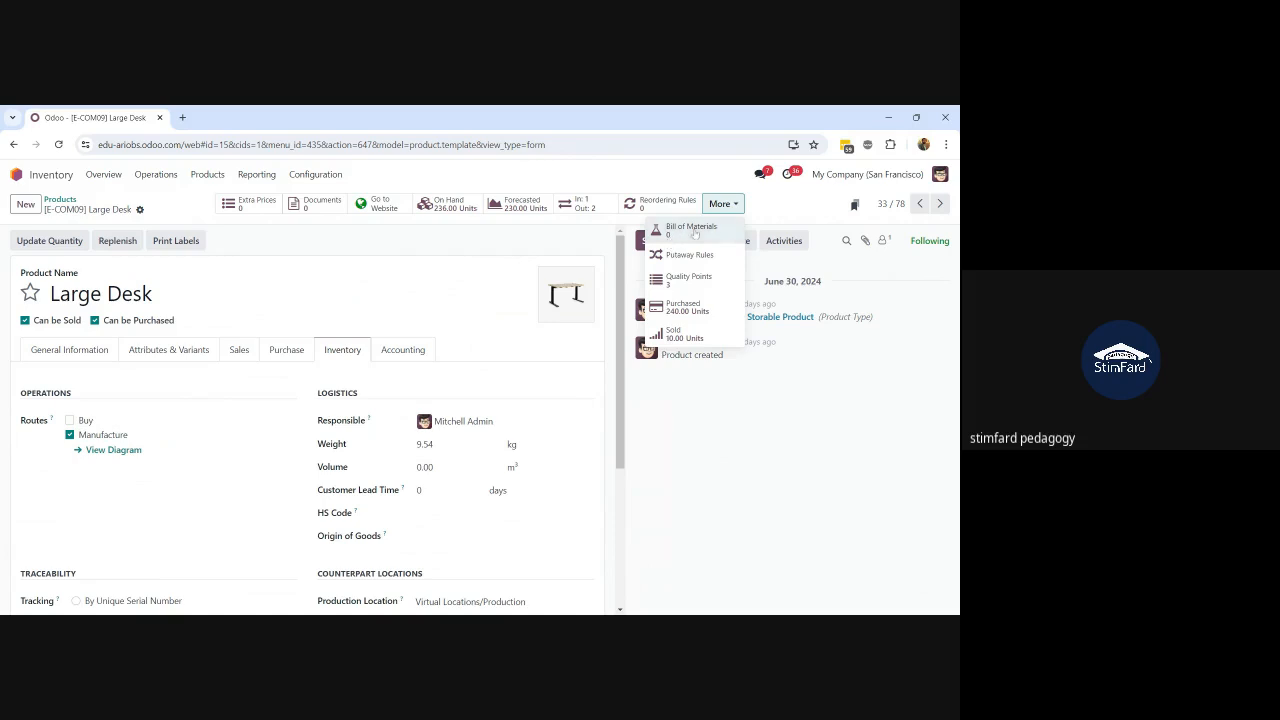
pyautogui.click(692, 229)
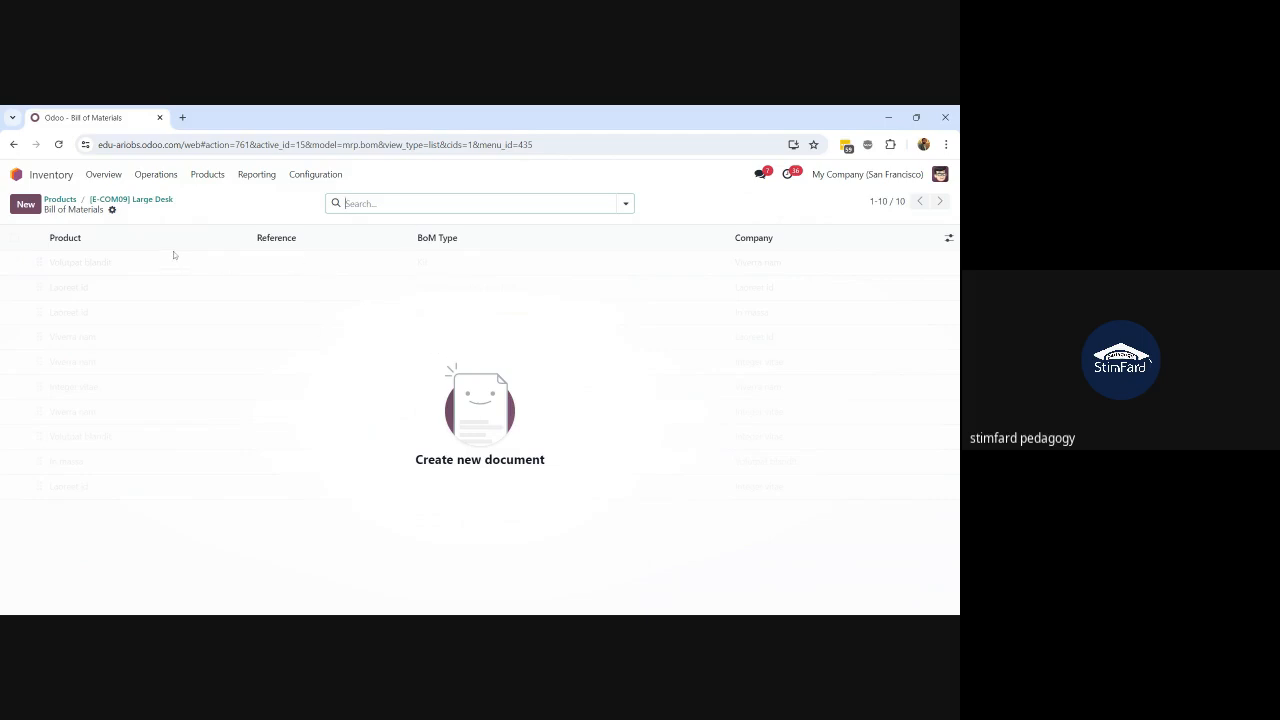
pyautogui.click(27, 206)
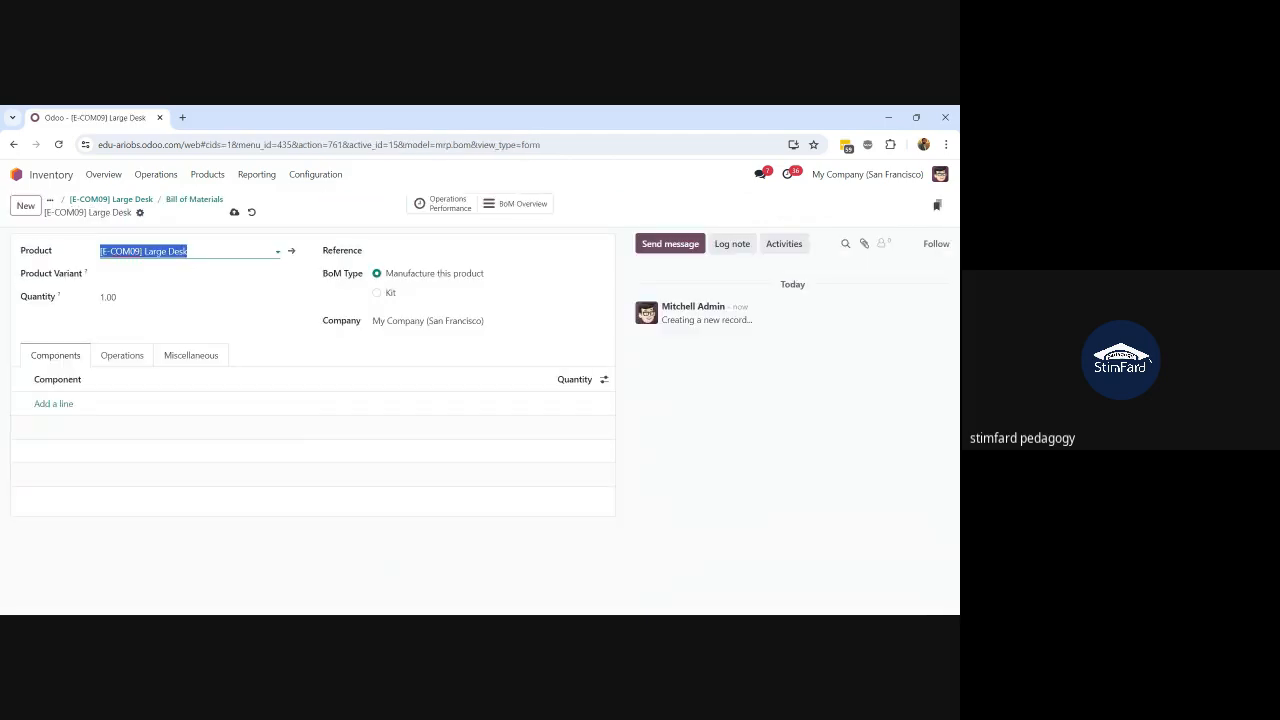
pyautogui.click(252, 215)
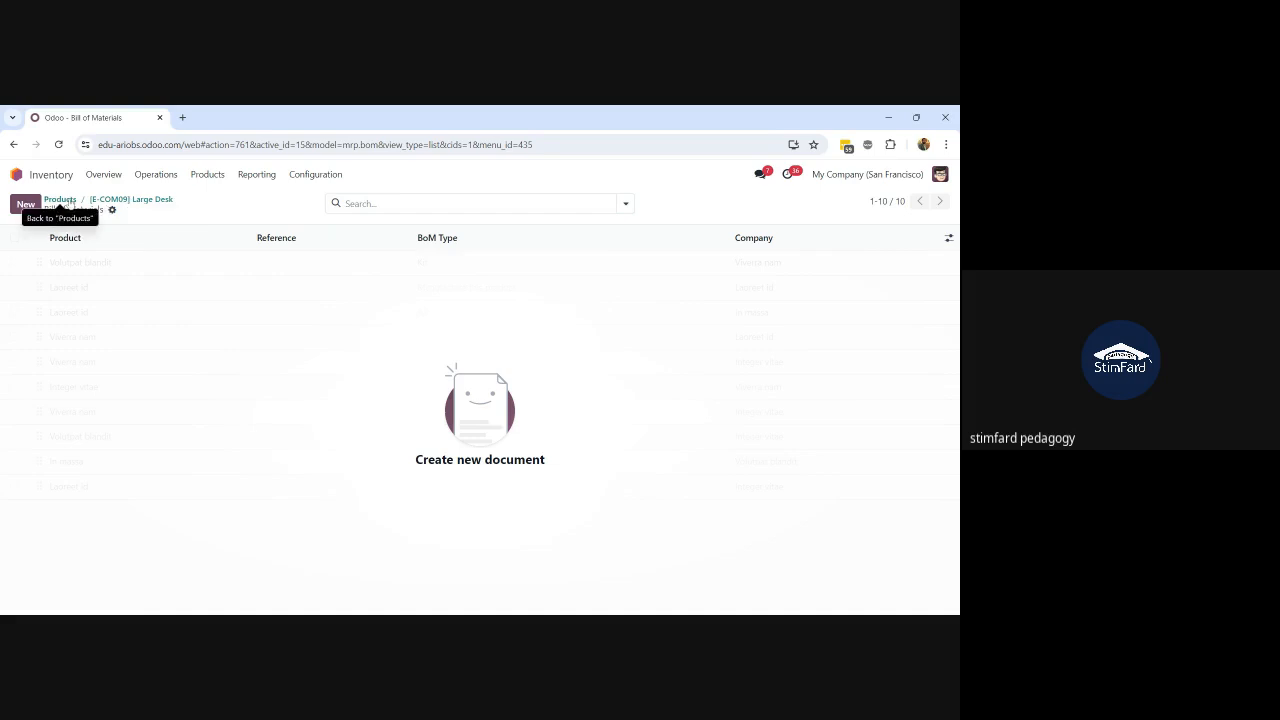
# Reopen the Large Desk product from the product list to check its product name, and return to the list
pyautogui.click(64, 203)
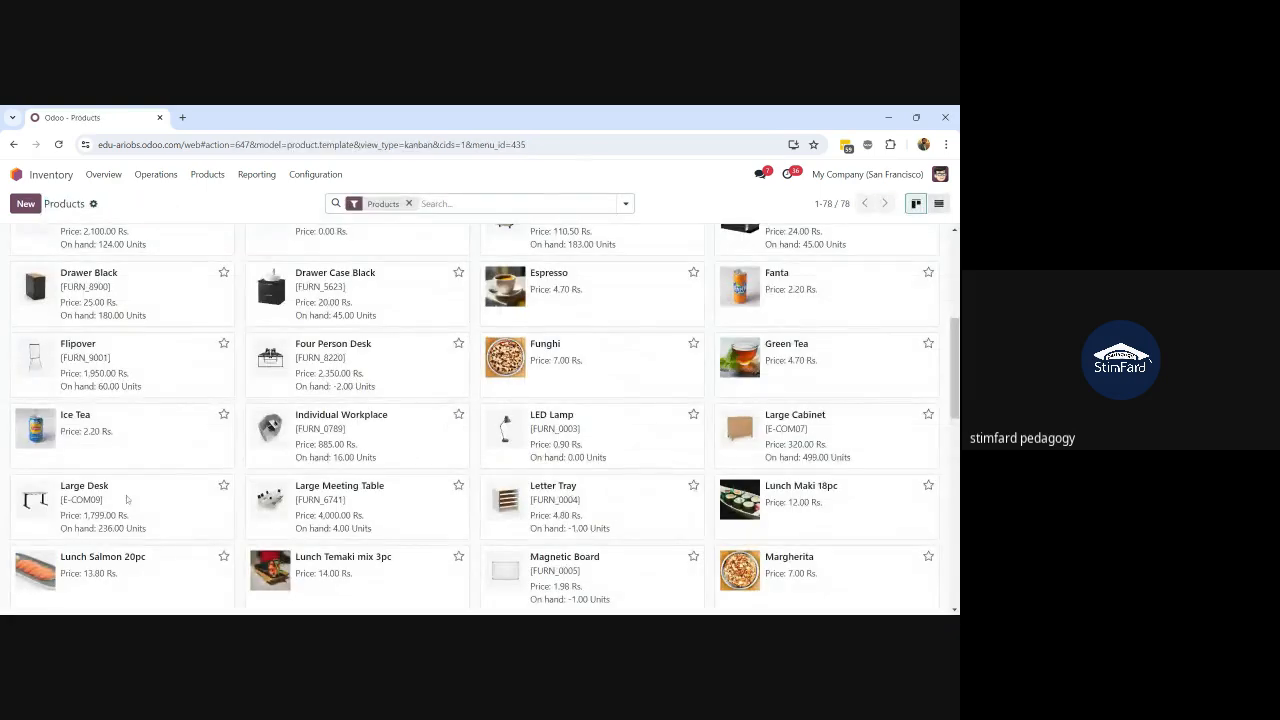
pyautogui.click(102, 508)
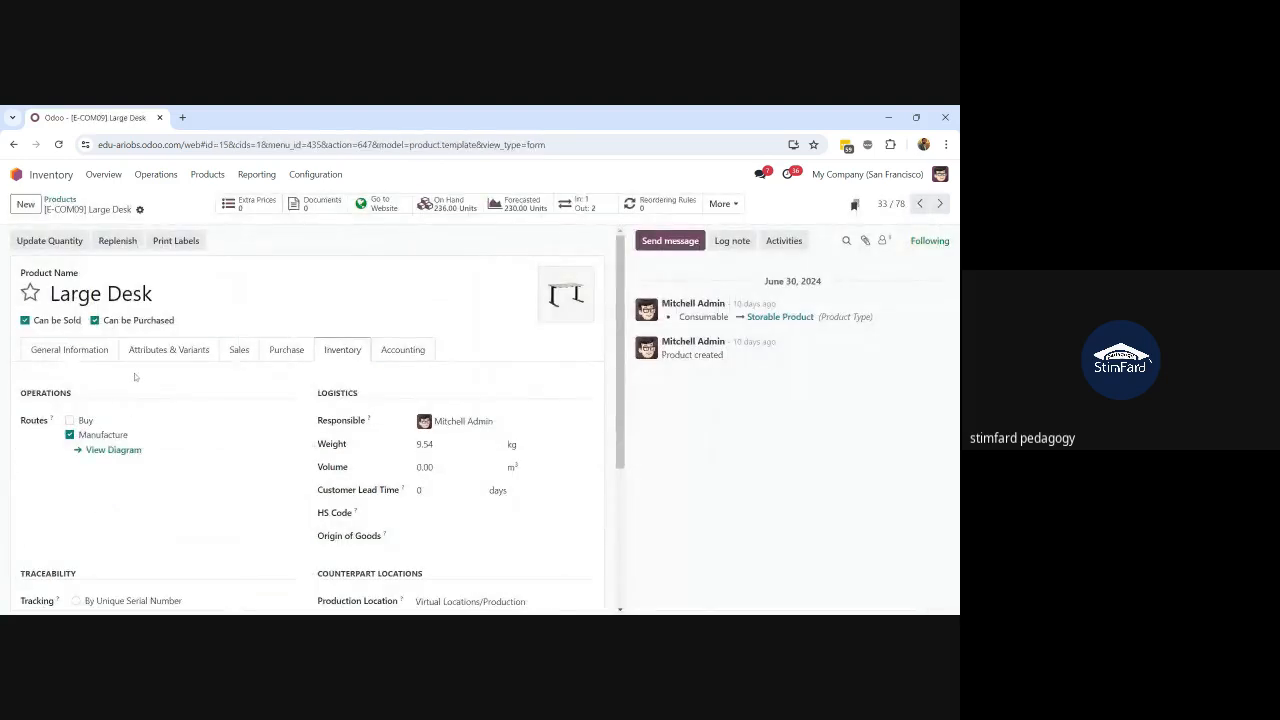
pyautogui.moveTo(152, 293); pyautogui.dragTo(30, 293)
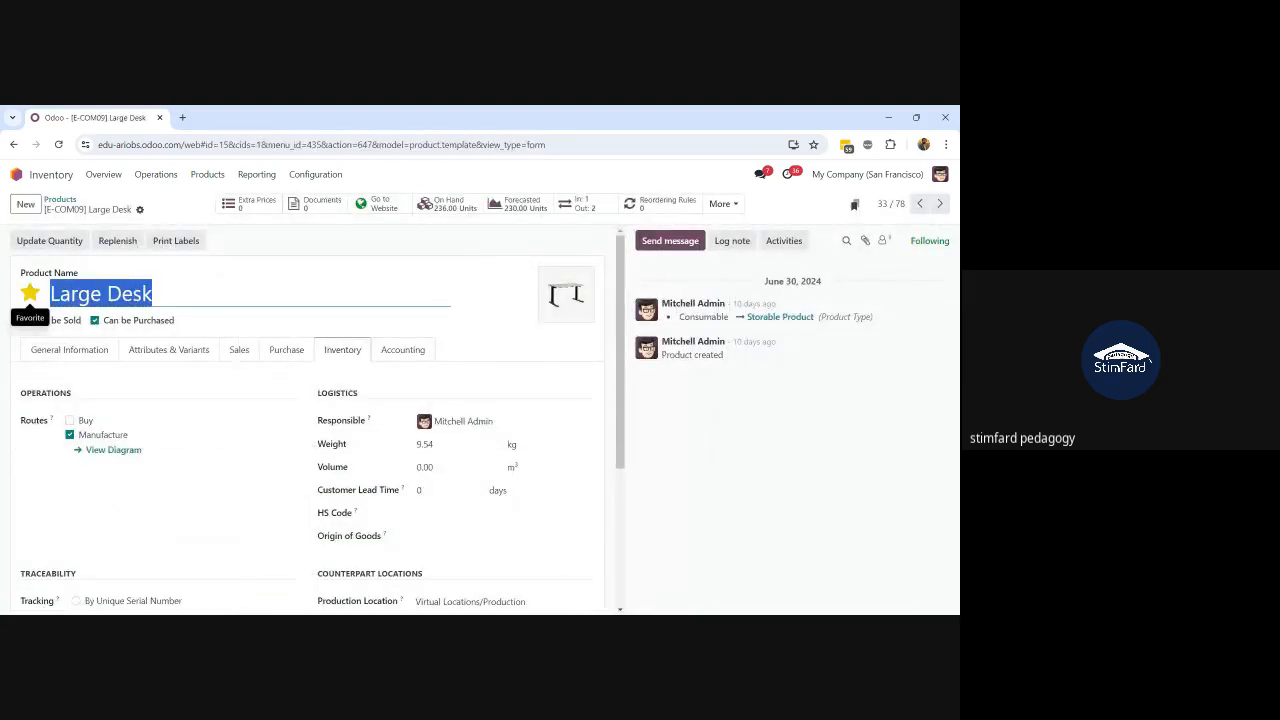
pyautogui.click(60, 201)
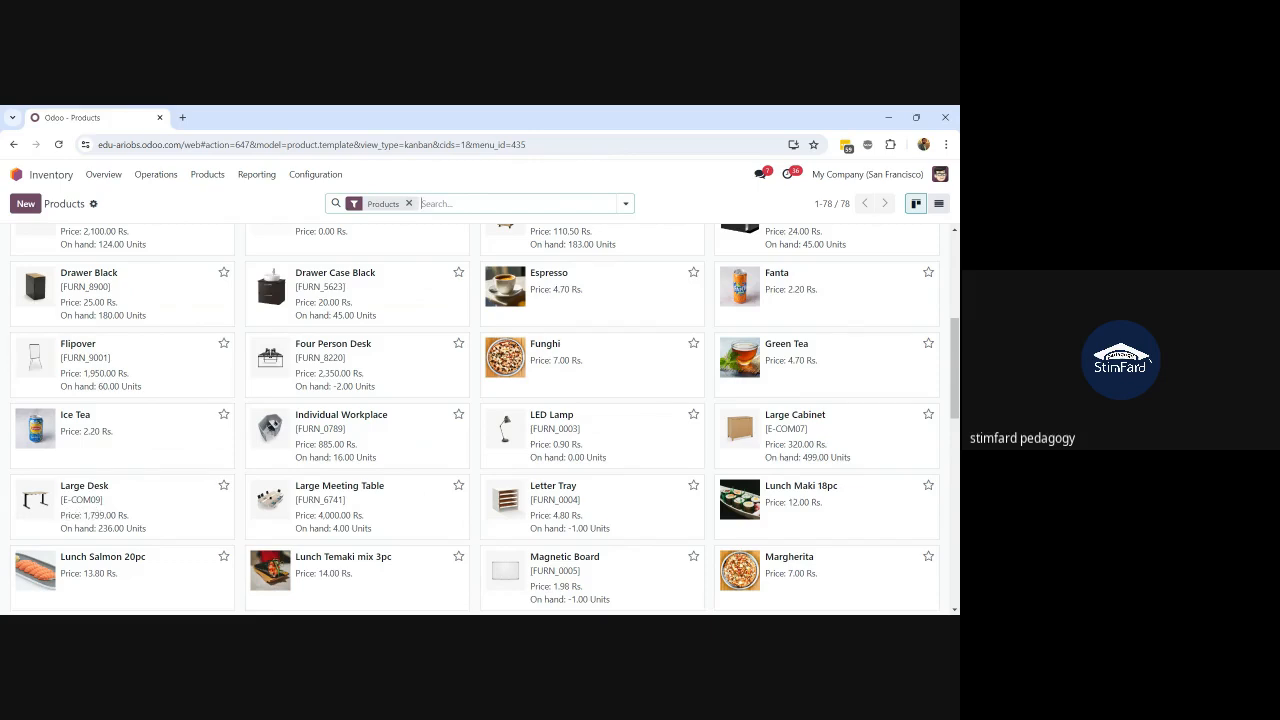
# Examine the internal reference and barcode fields in the Large Desk product's general information
pyautogui.click(119, 505)
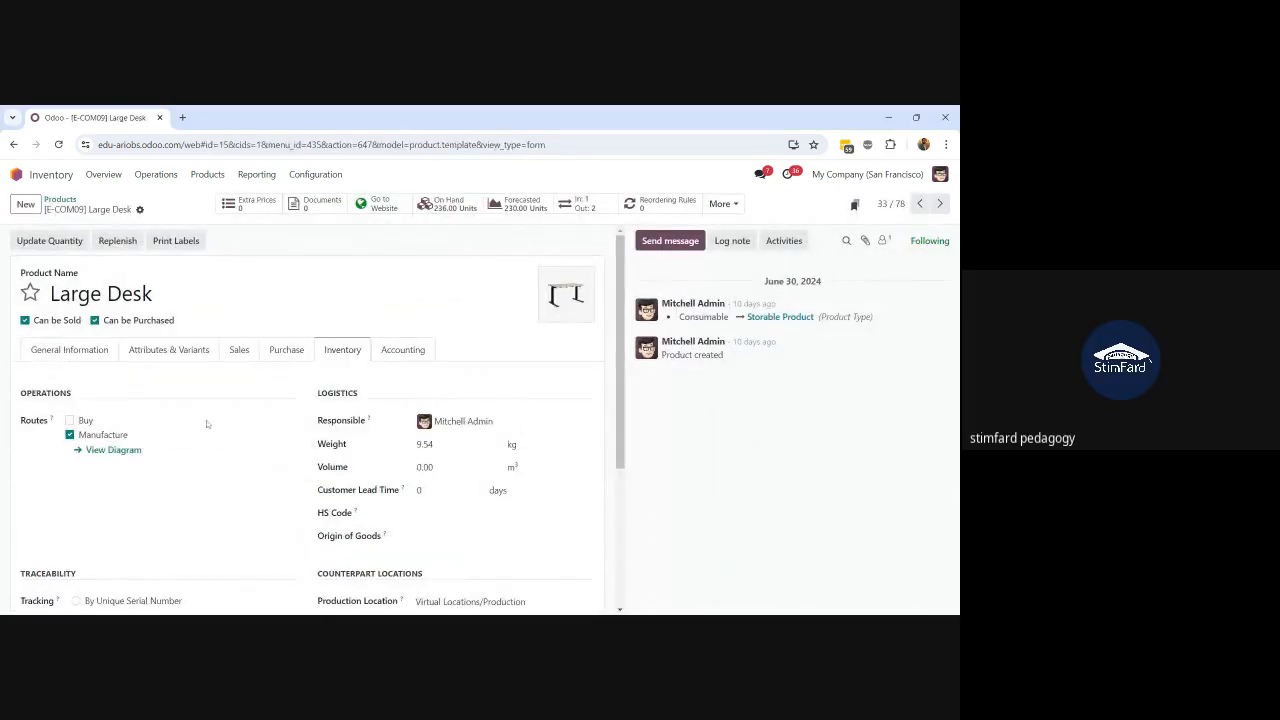
pyautogui.click(74, 351)
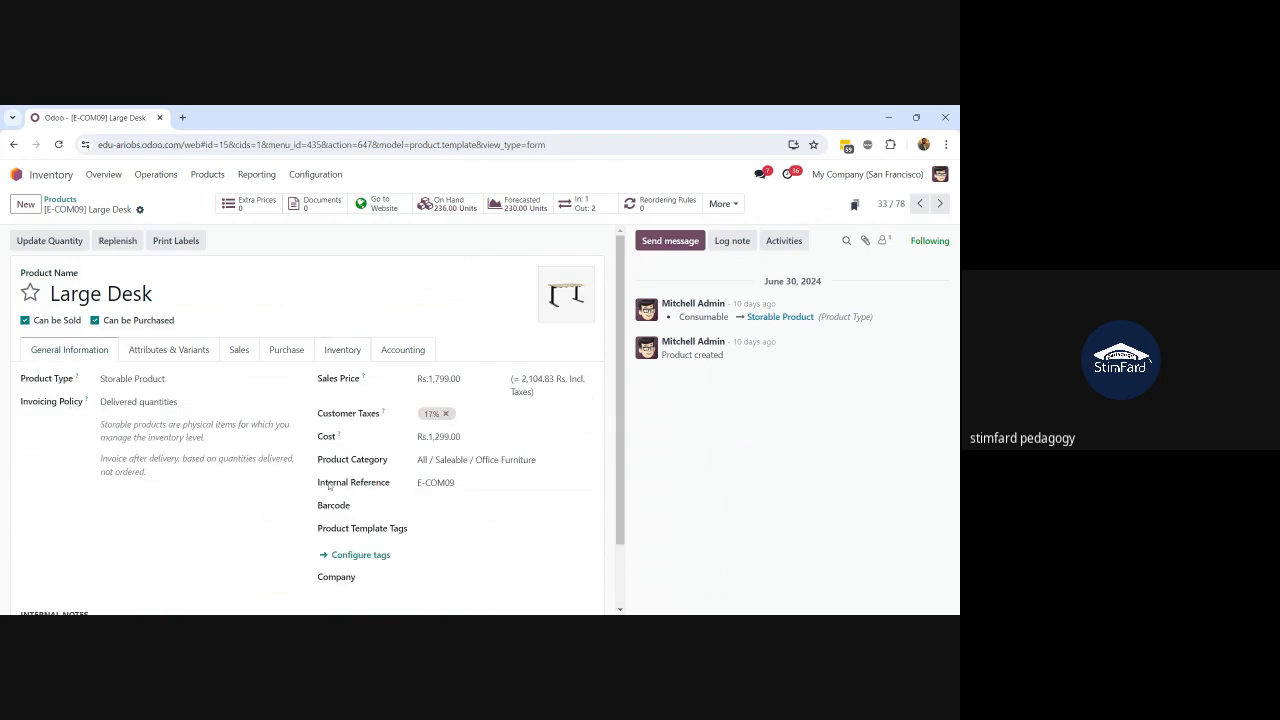
pyautogui.moveTo(456, 483); pyautogui.dragTo(407, 484)
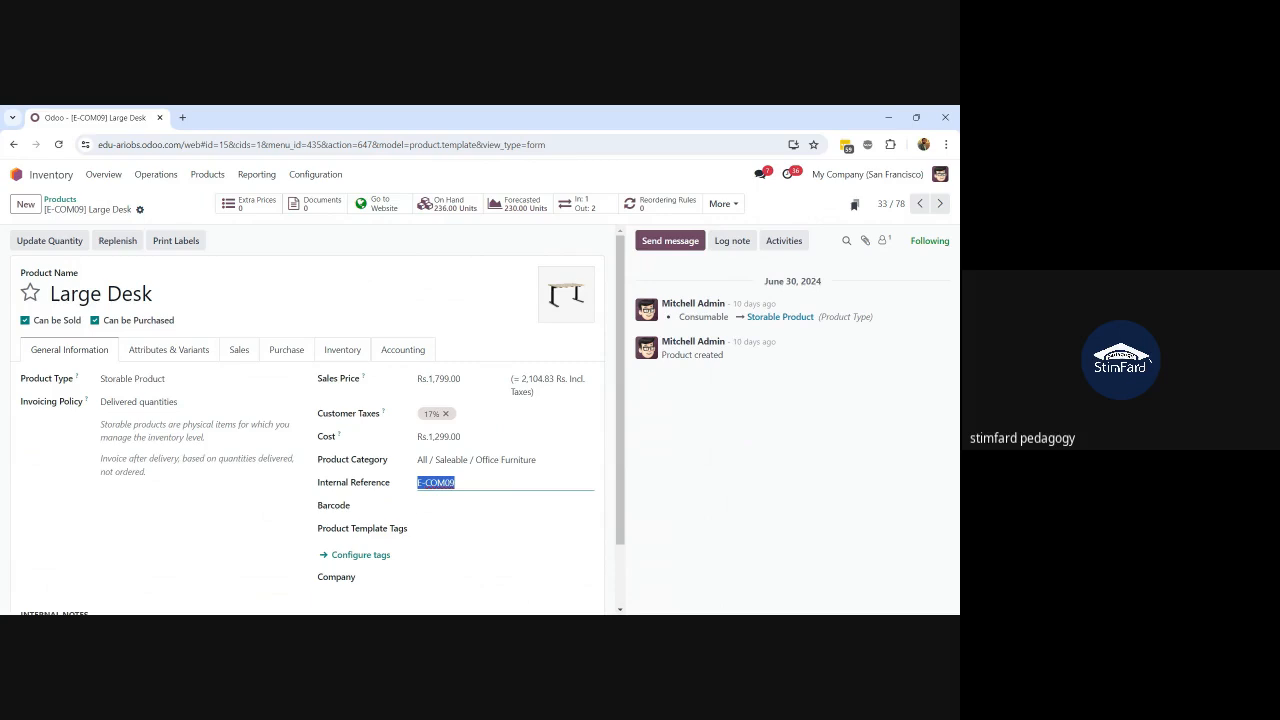
pyautogui.click(436, 506)
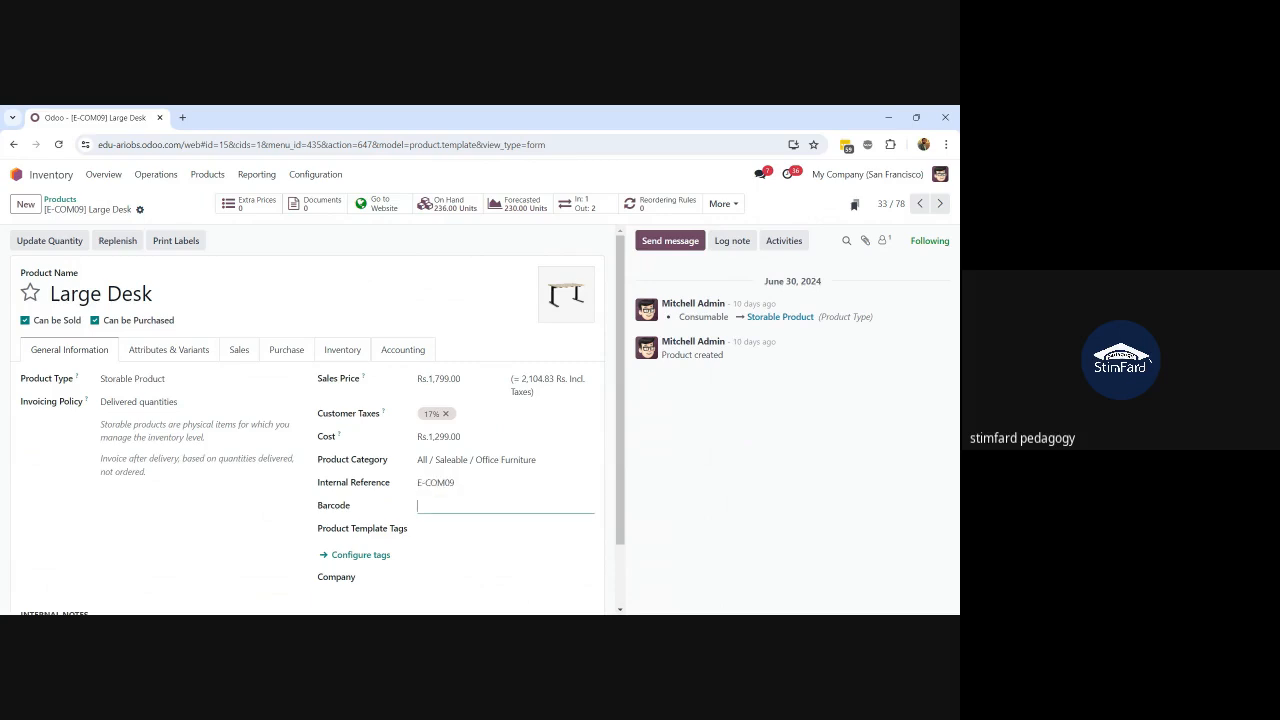
pyautogui.moveTo(458, 484); pyautogui.dragTo(417, 483)
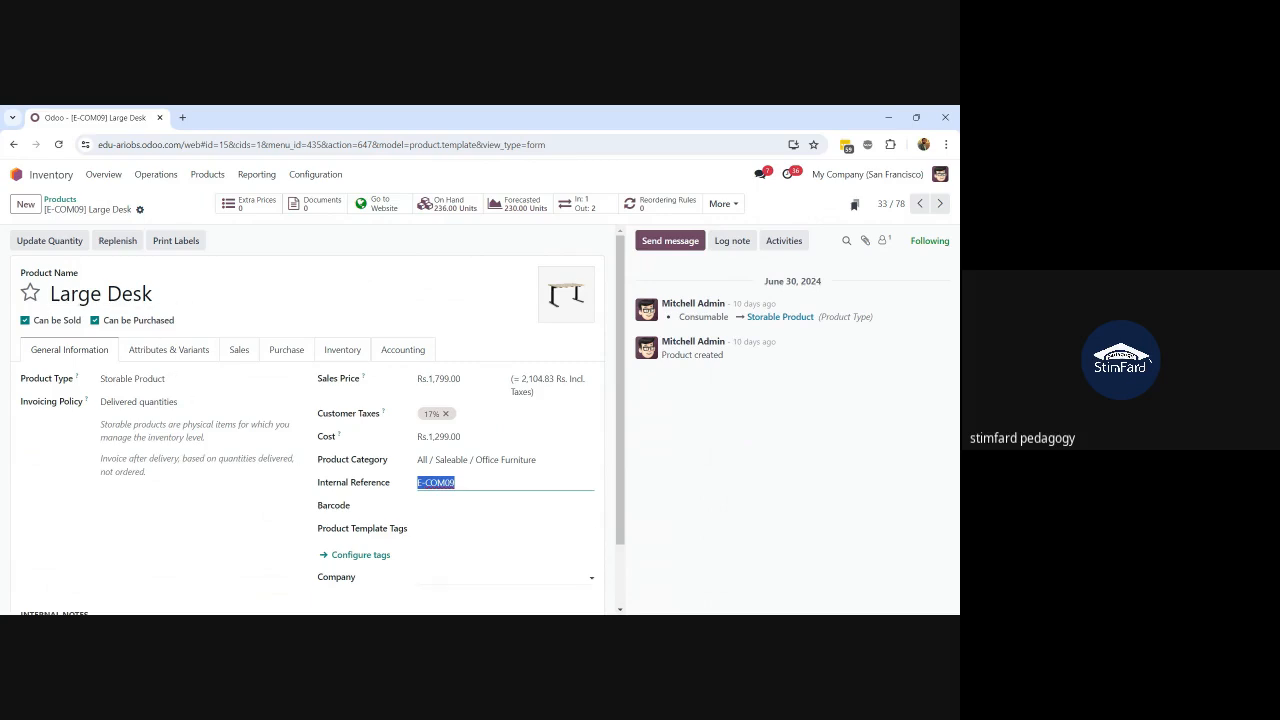
# Compare the Large Desk's internal reference with the reference code and product name in the record title
pyautogui.click(456, 483)
pyautogui.moveTo(133, 213); pyautogui.dragTo(44, 211)
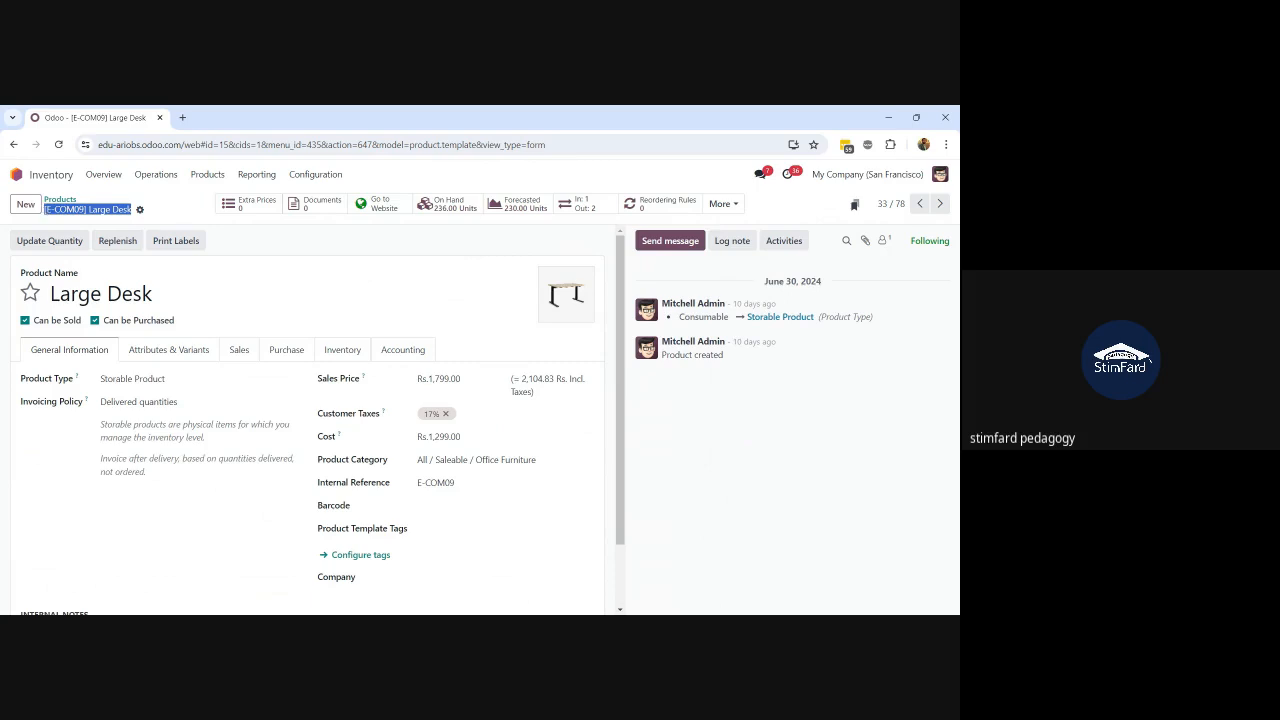
pyautogui.click(71, 218)
pyautogui.moveTo(87, 209); pyautogui.dragTo(128, 218)
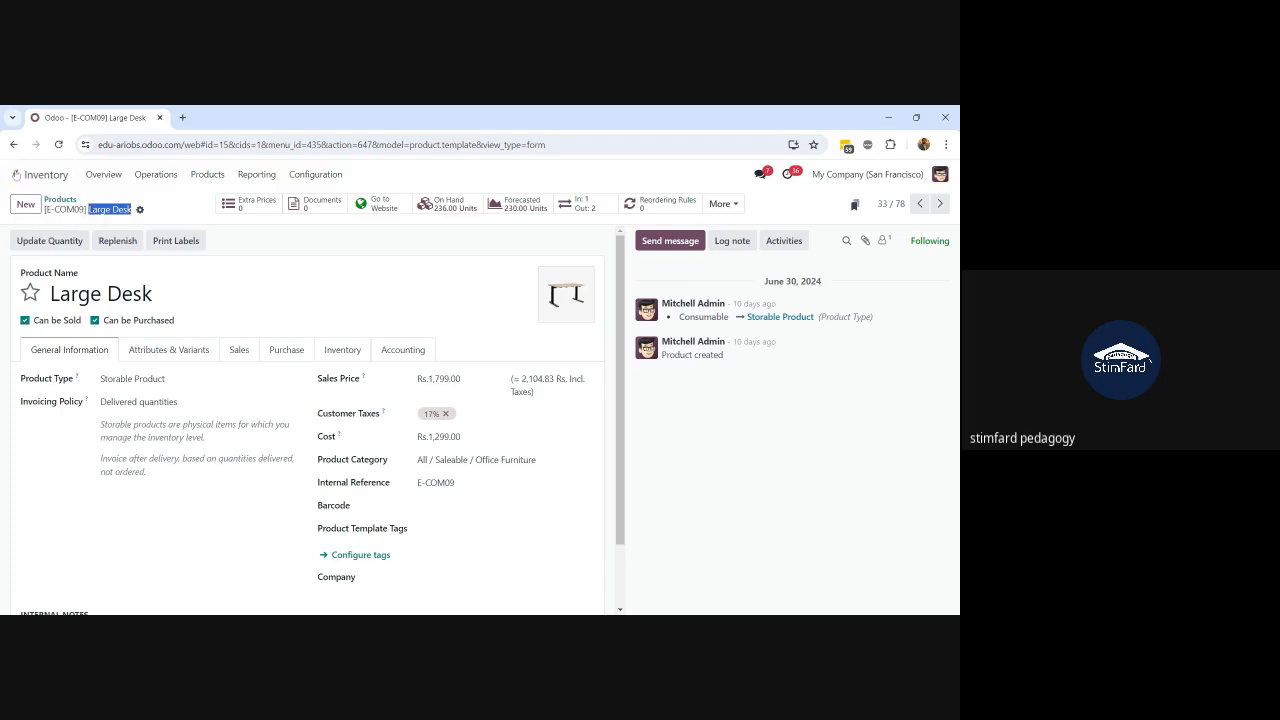
pyautogui.moveTo(86, 209); pyautogui.dragTo(44, 209)
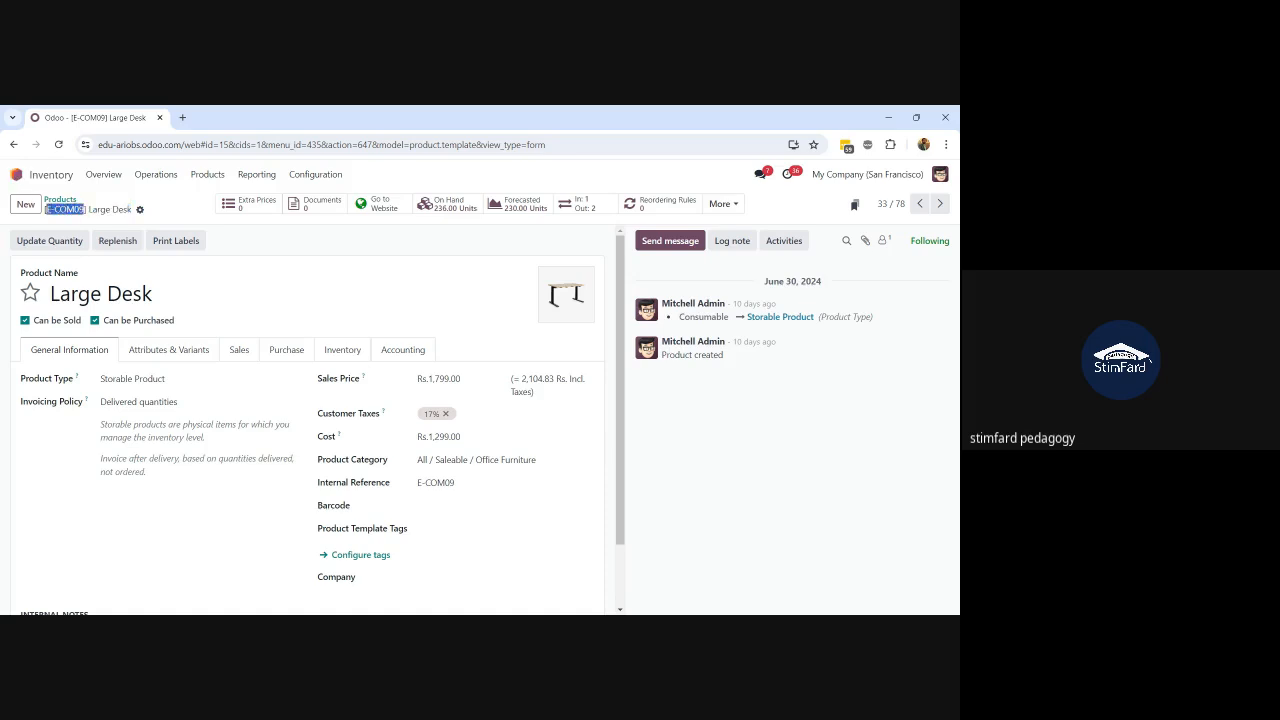
# Switch to the Manufacturing app and open its list of bills of materials
pyautogui.click(16, 174)
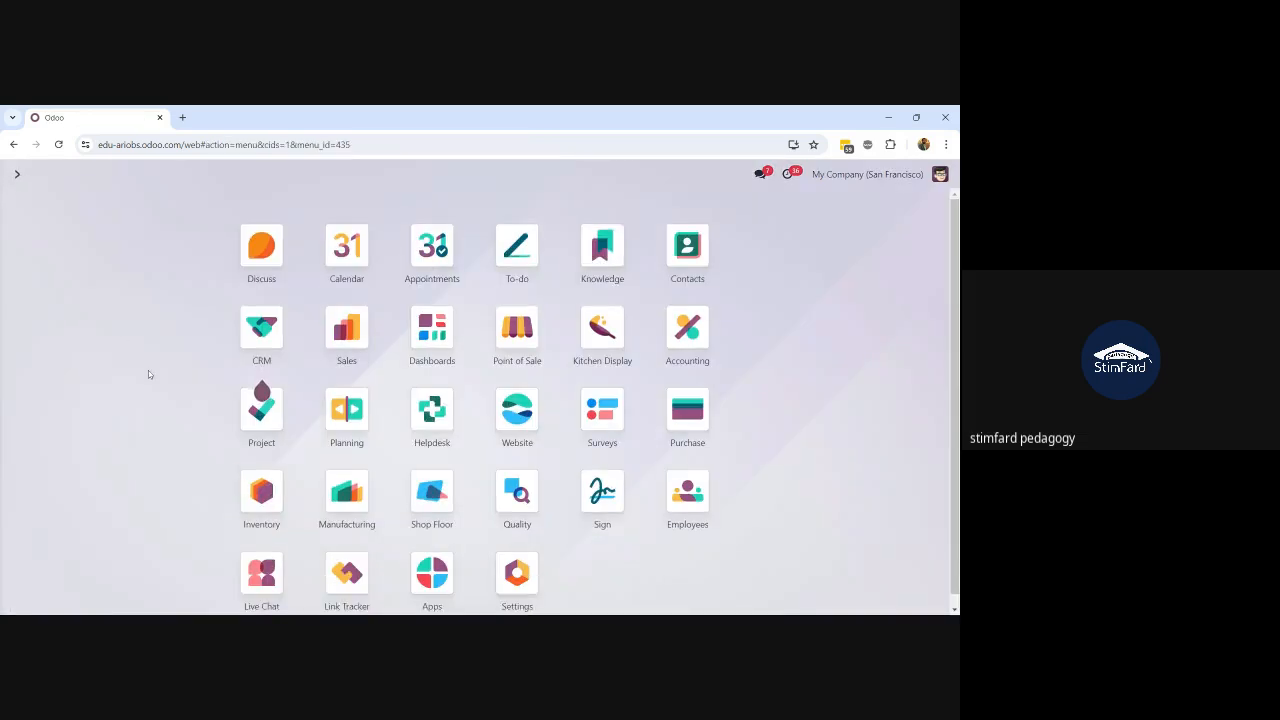
pyautogui.write('manu')
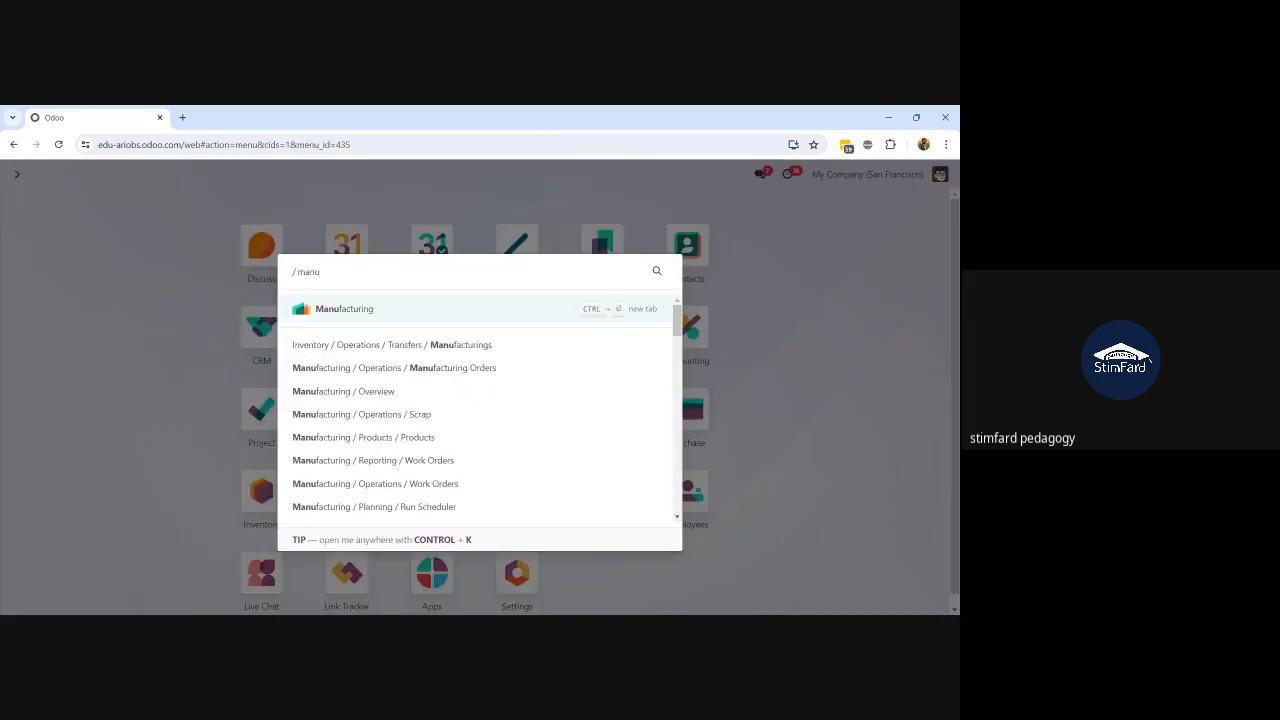
pyautogui.press('Return')
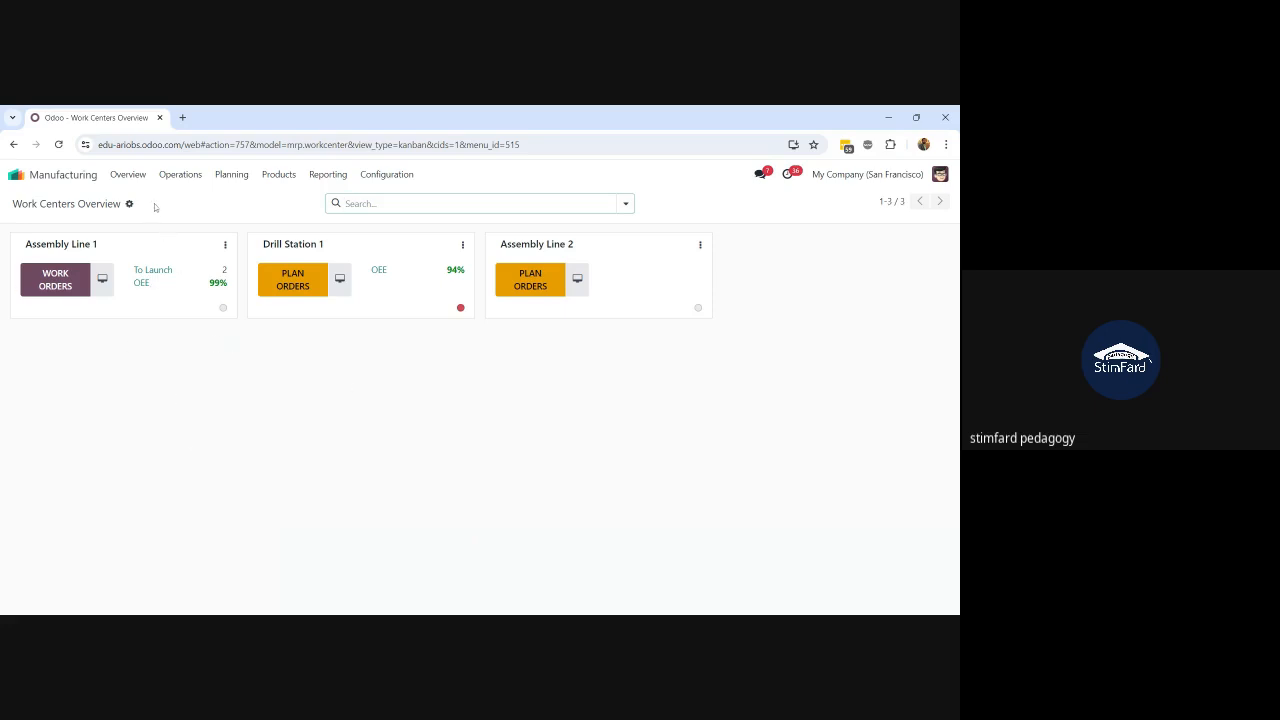
pyautogui.click(175, 178)
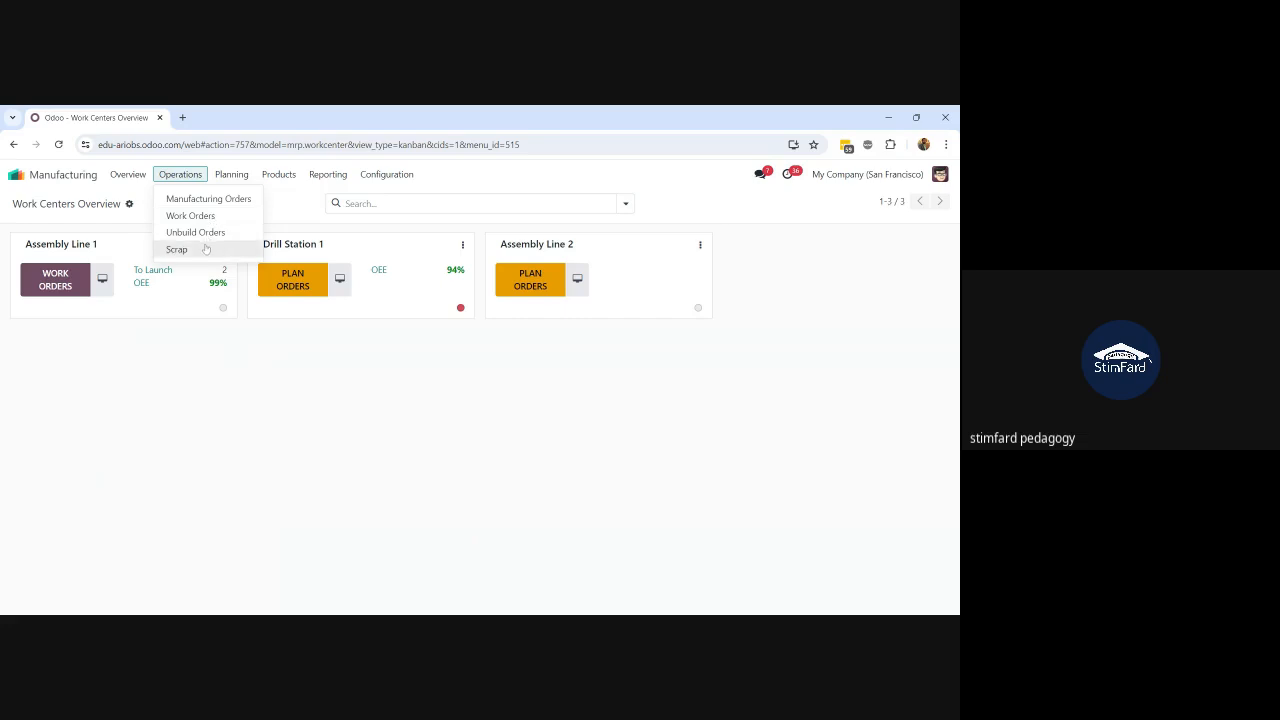
pyautogui.click(272, 178)
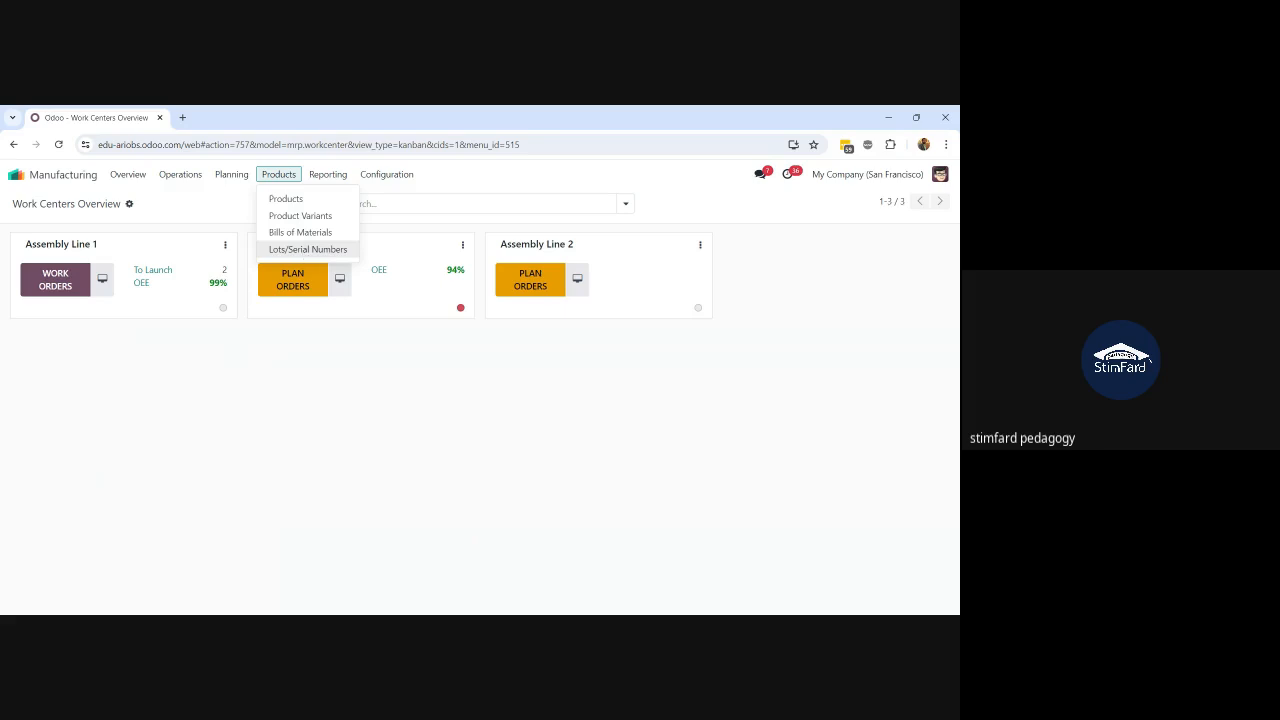
pyautogui.click(296, 236)
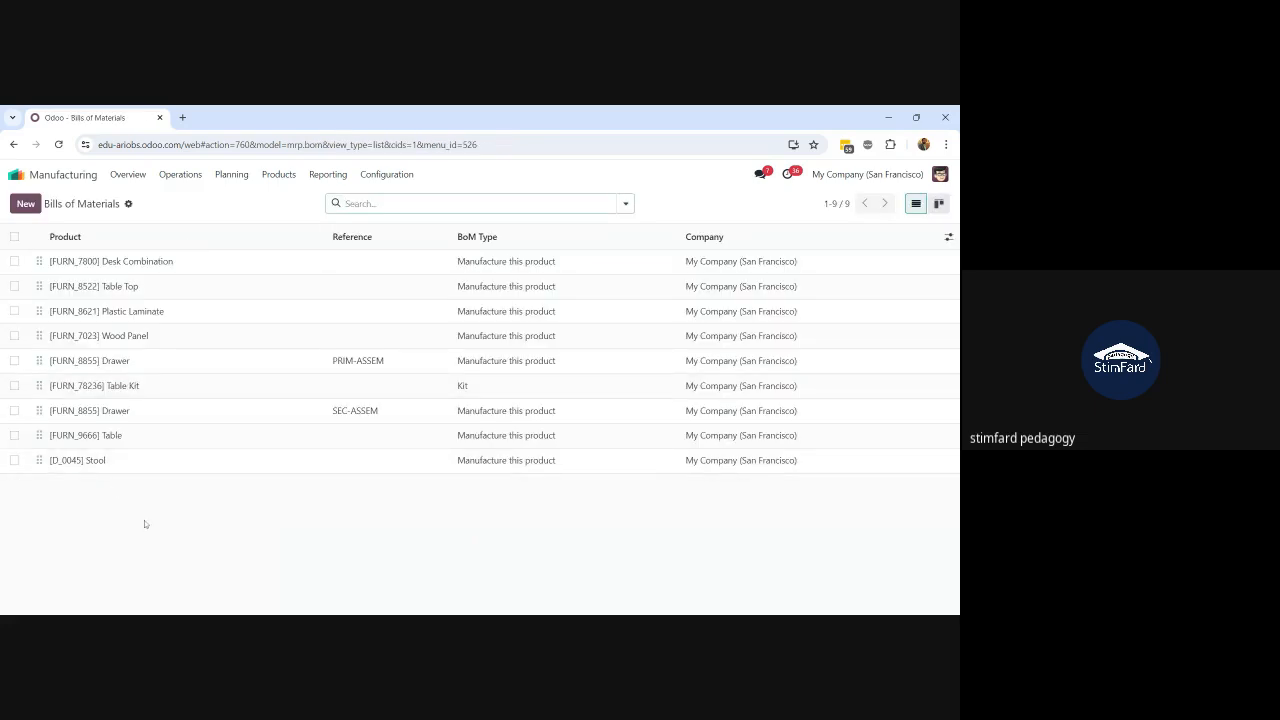
# Start a new bill of materials for the product [E-COM09] Large Desk
pyautogui.click(26, 203)
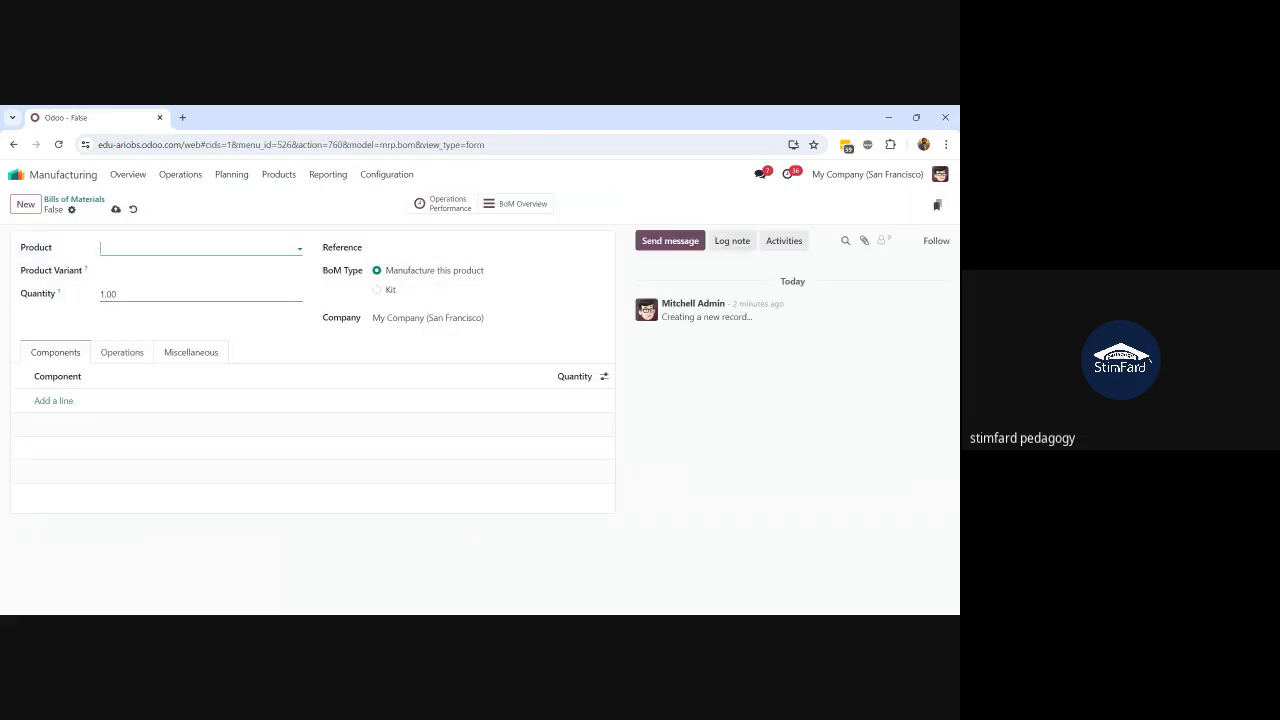
pyautogui.write('E-COM09')
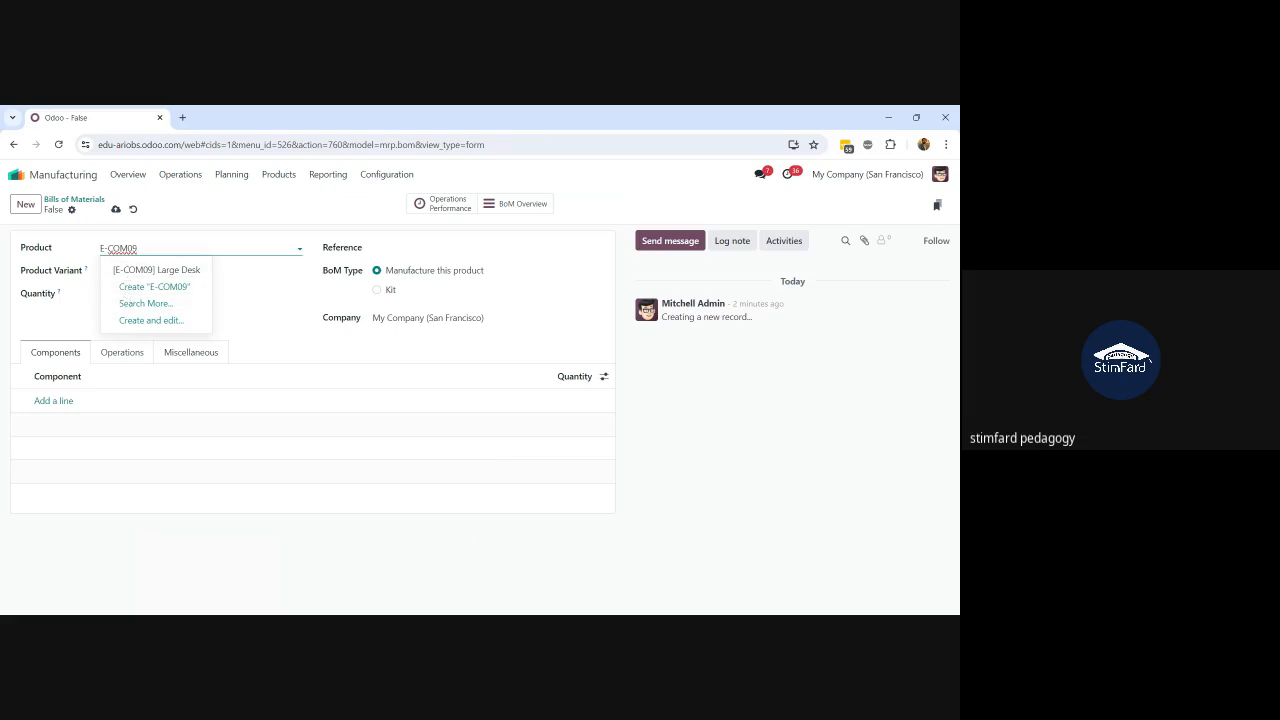
pyautogui.click(150, 271)
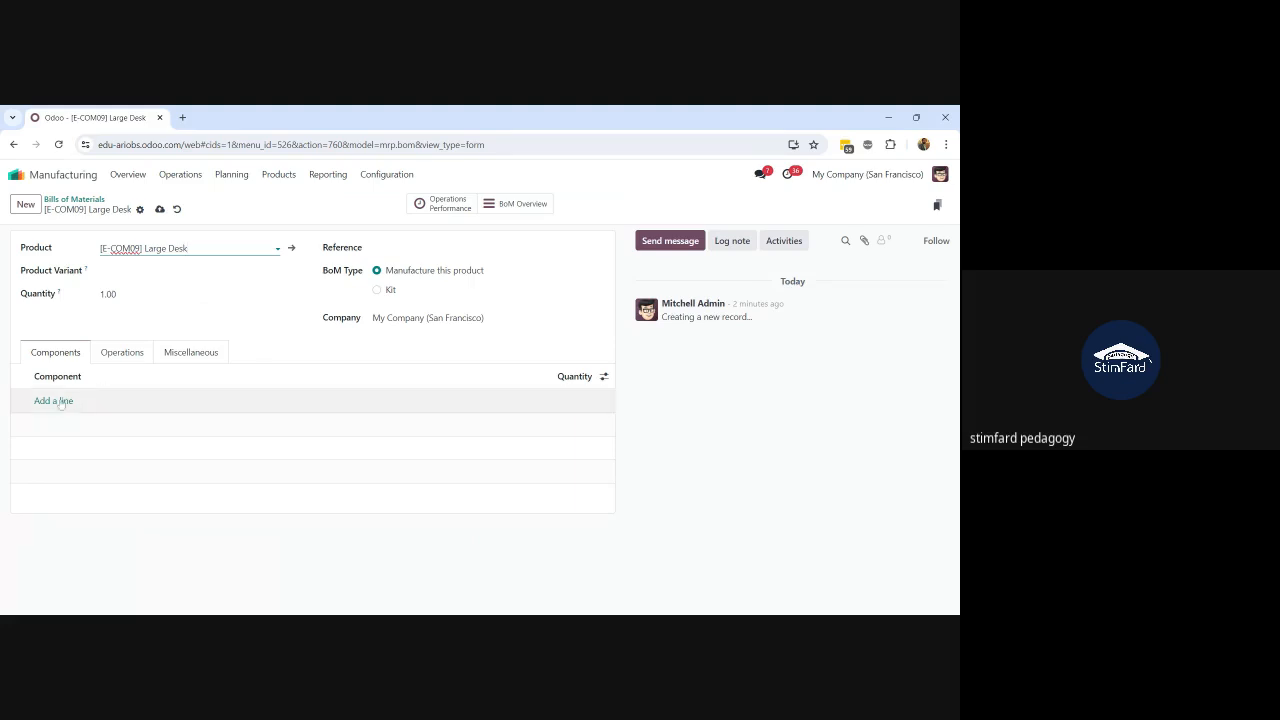
# Set the reference of the Large Desk's bill of materials to BOM-1
pyautogui.click(454, 248)
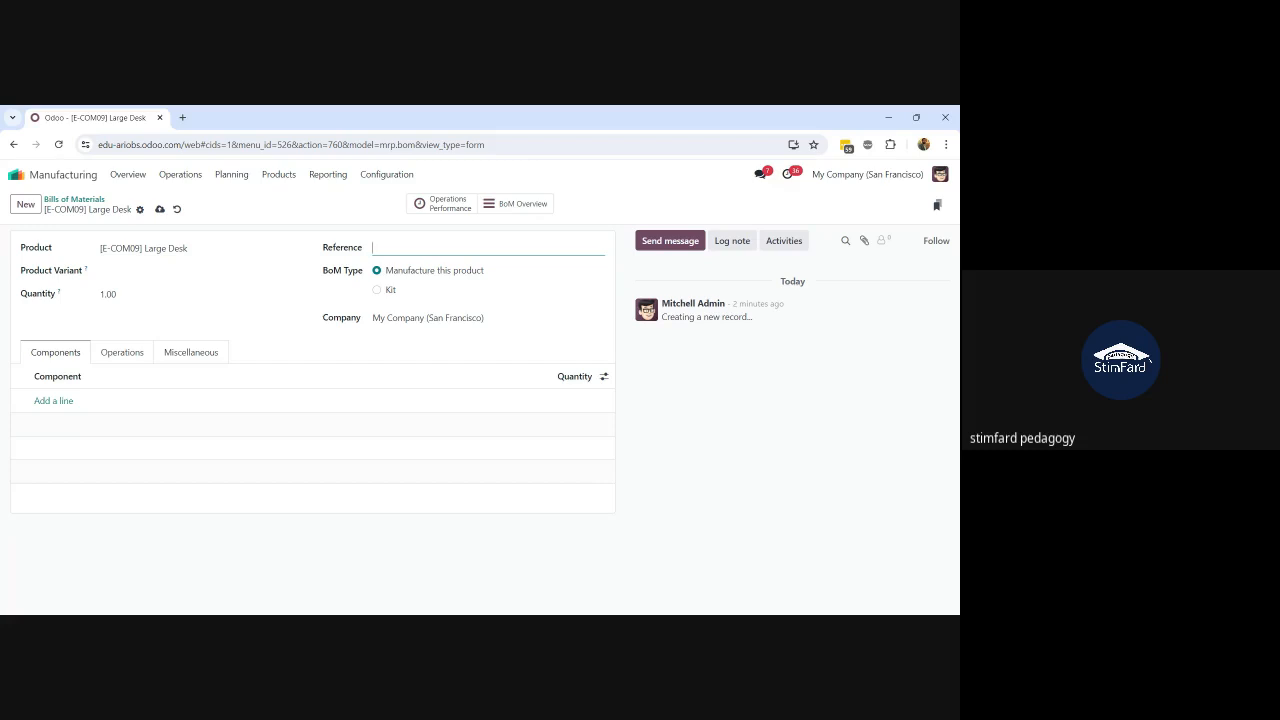
pyautogui.write('BOM')
pyautogui.press('BackSpace')
pyautogui.press('BackSpace')
pyautogui.write('M-1')
pyautogui.click(383, 298)
# Add [FURN_7023] Wood Panel as the first component of the bill of materials
pyautogui.click(52, 403)
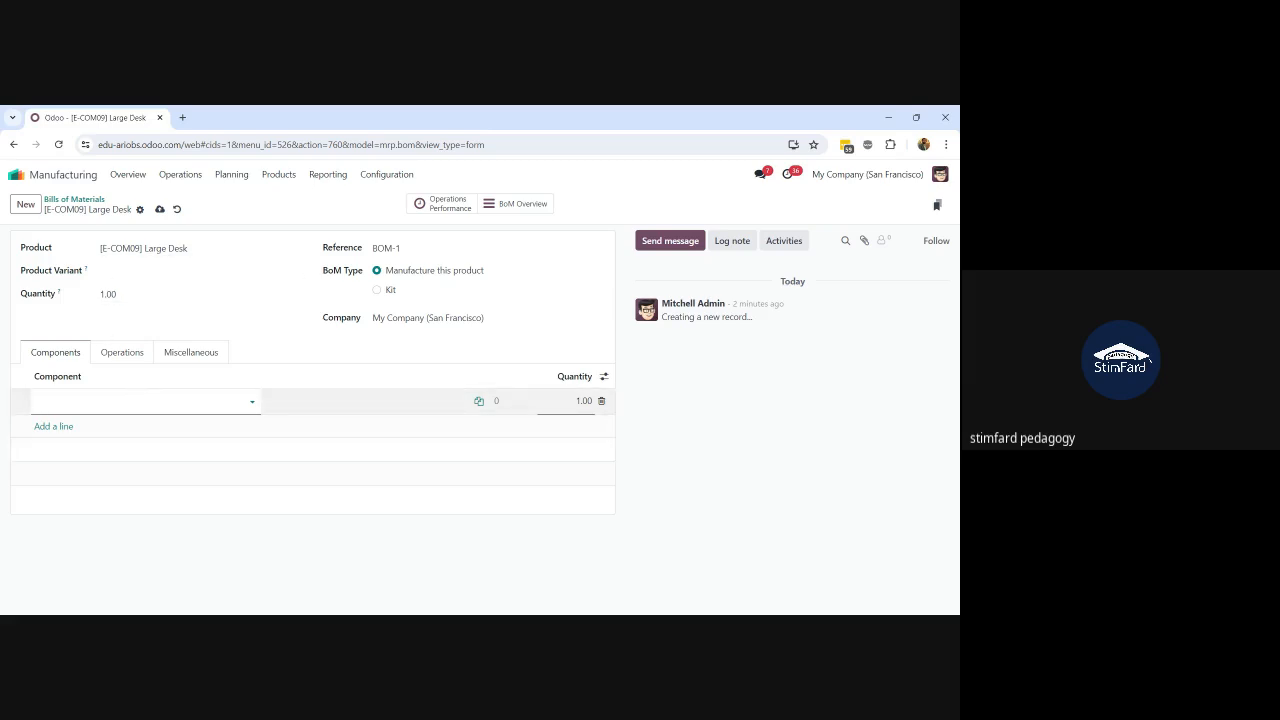
pyautogui.write('wood')
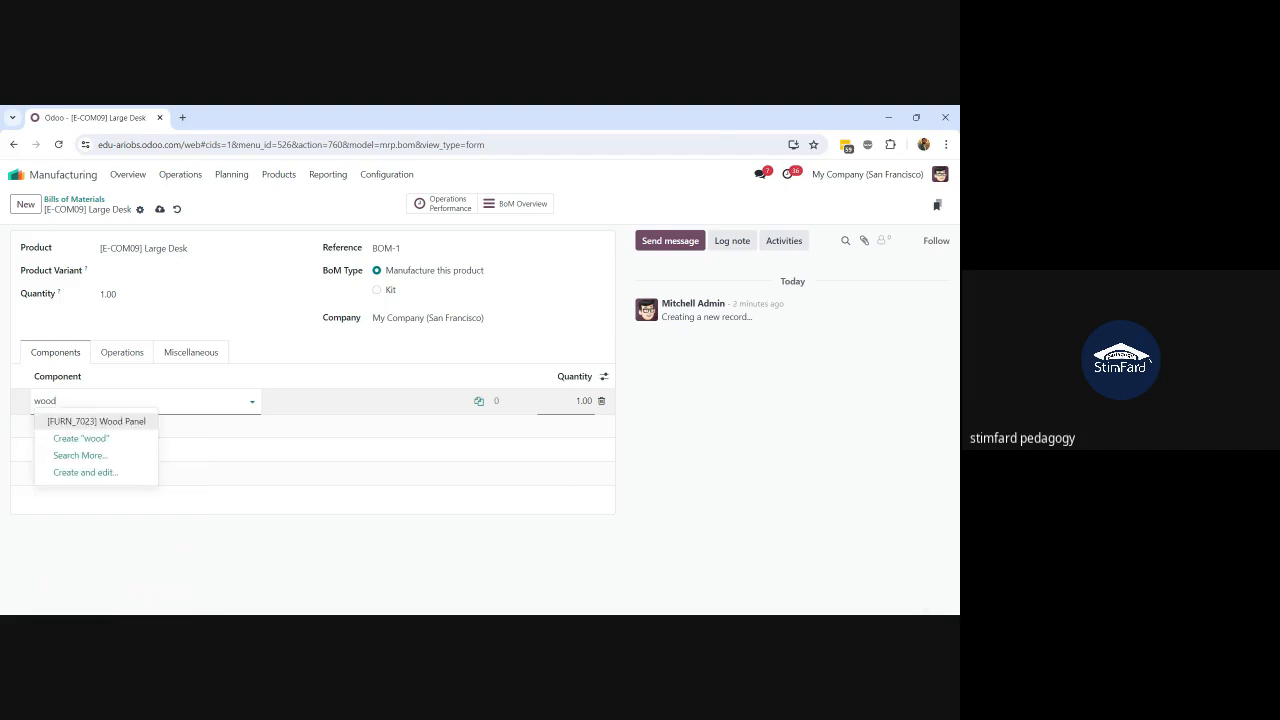
pyautogui.click(117, 422)
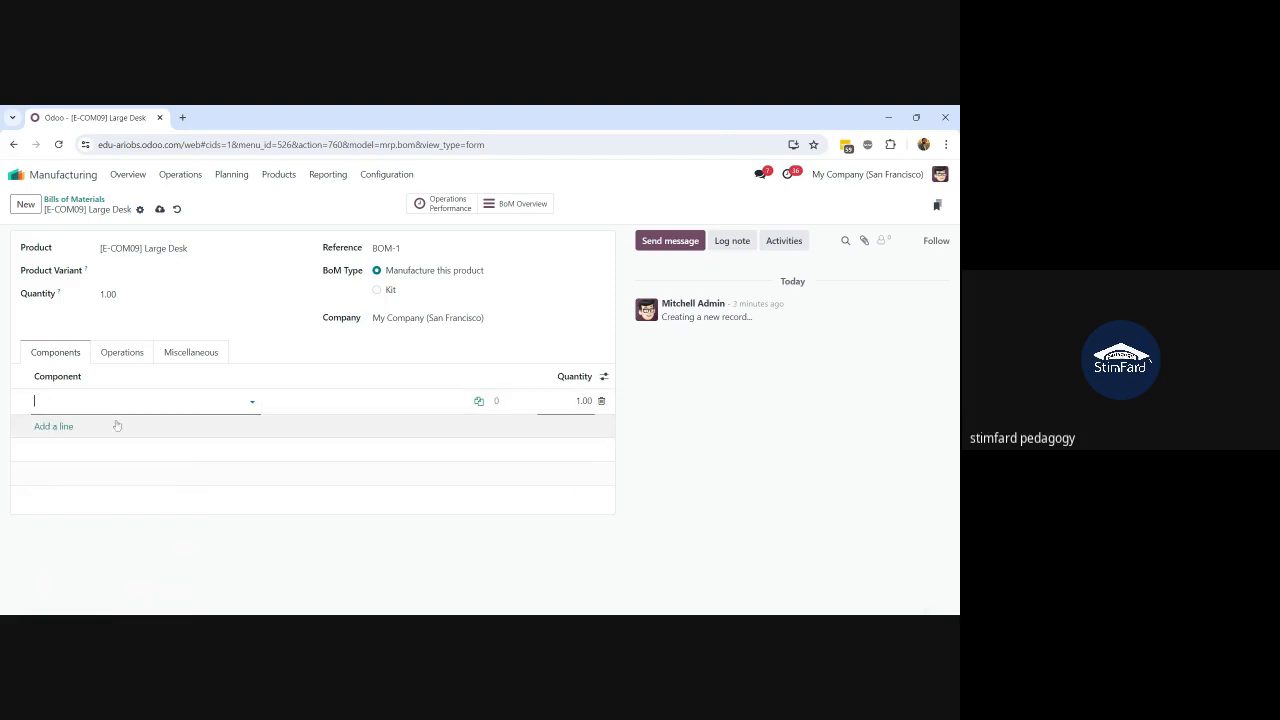
# Add [FURN_2333] Table Leg as a second component with a quantity of 4 and save the bill of materials
pyautogui.click(58, 427)
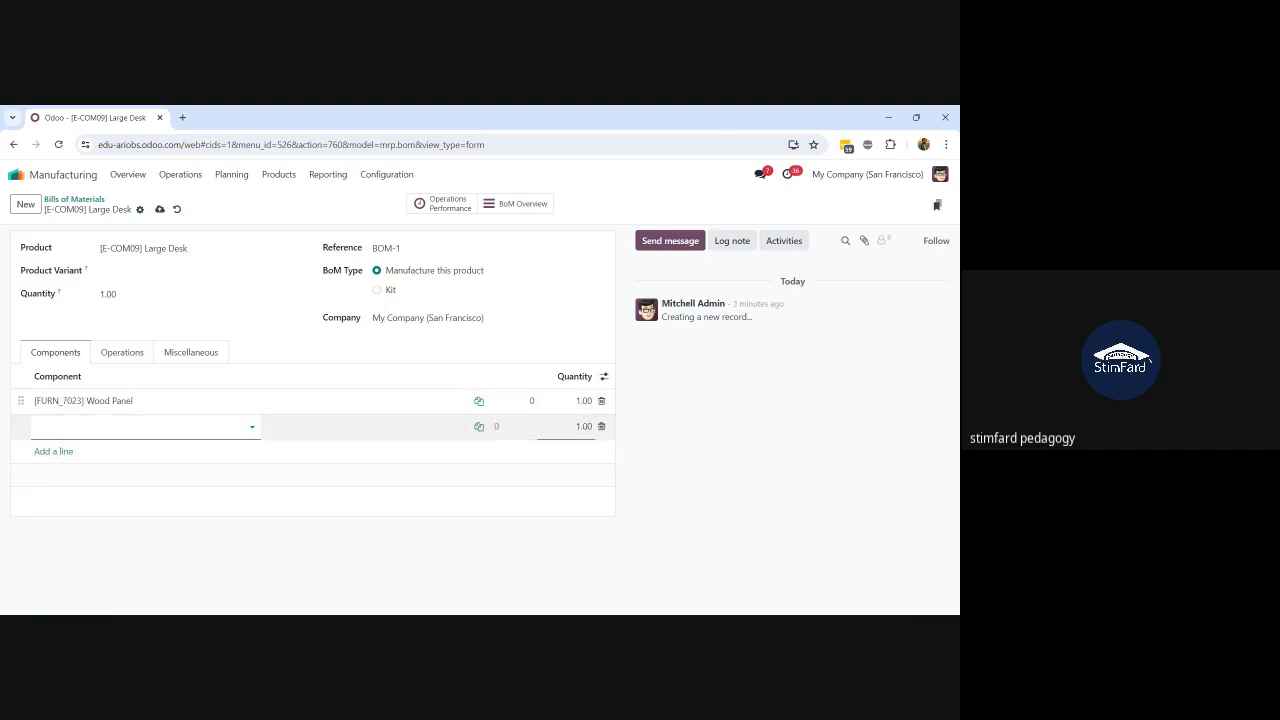
pyautogui.write('le')
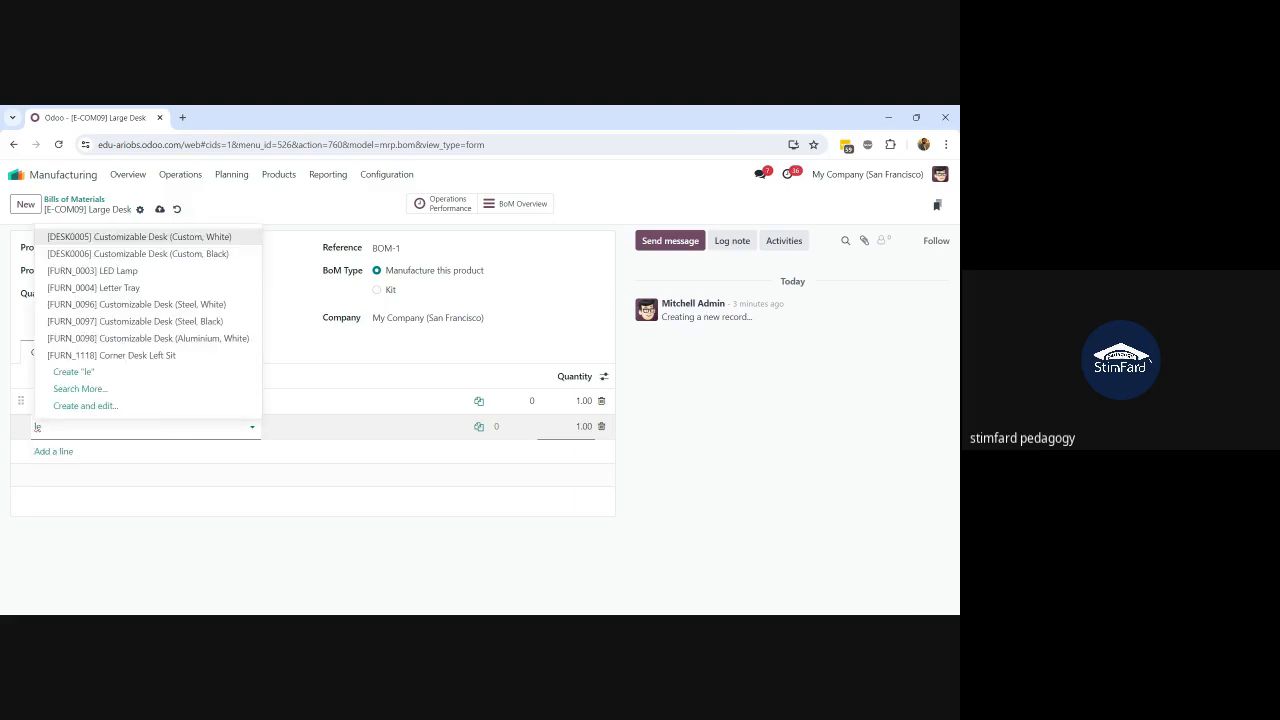
pyautogui.write('g')
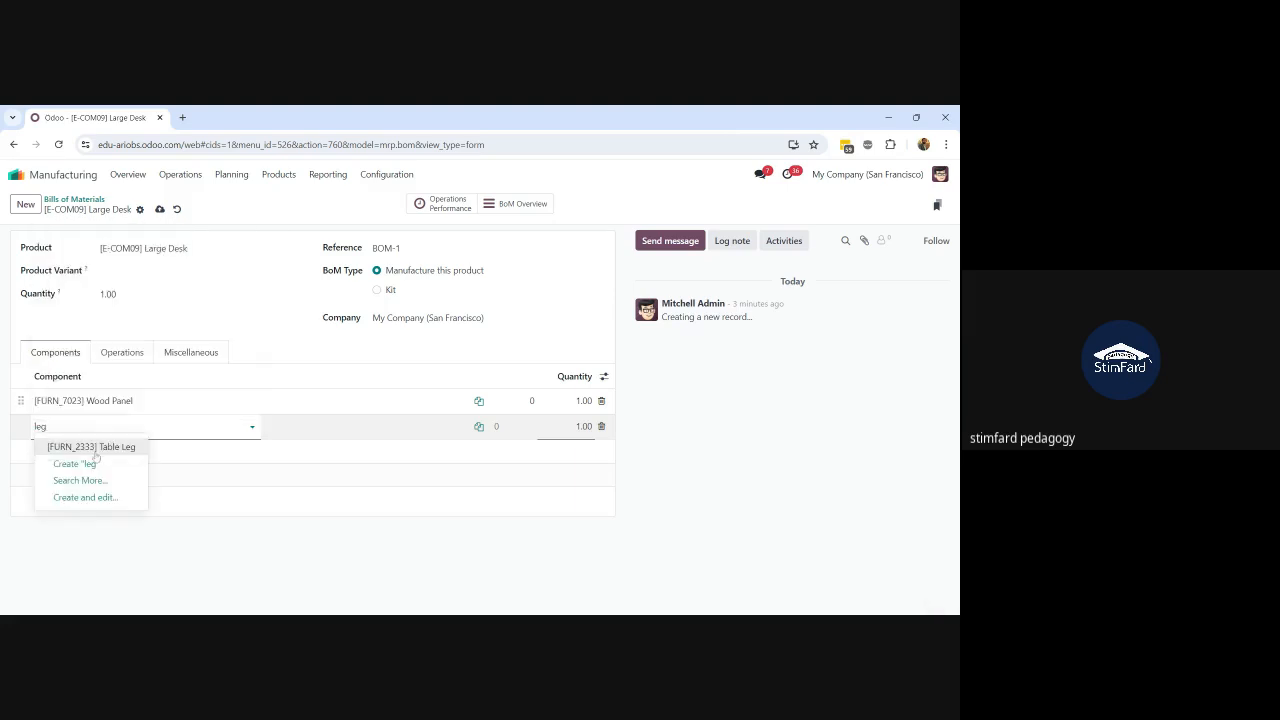
pyautogui.click(95, 450)
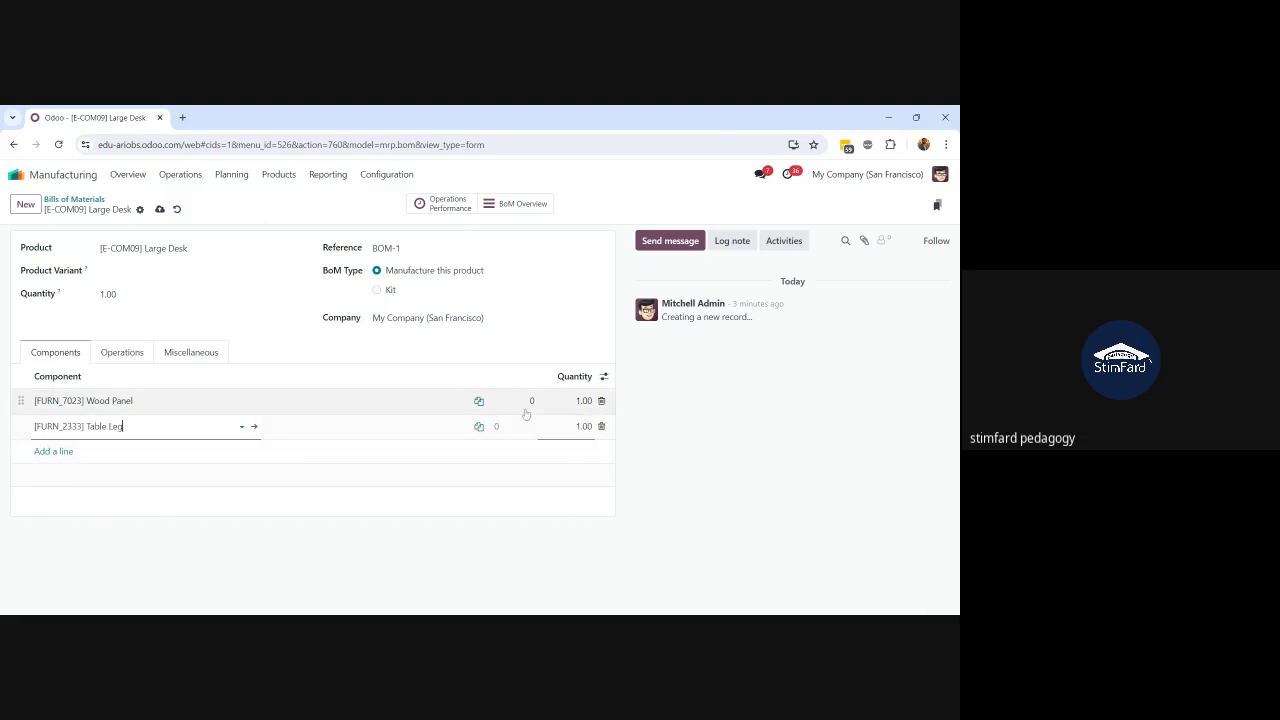
pyautogui.press('Tab')
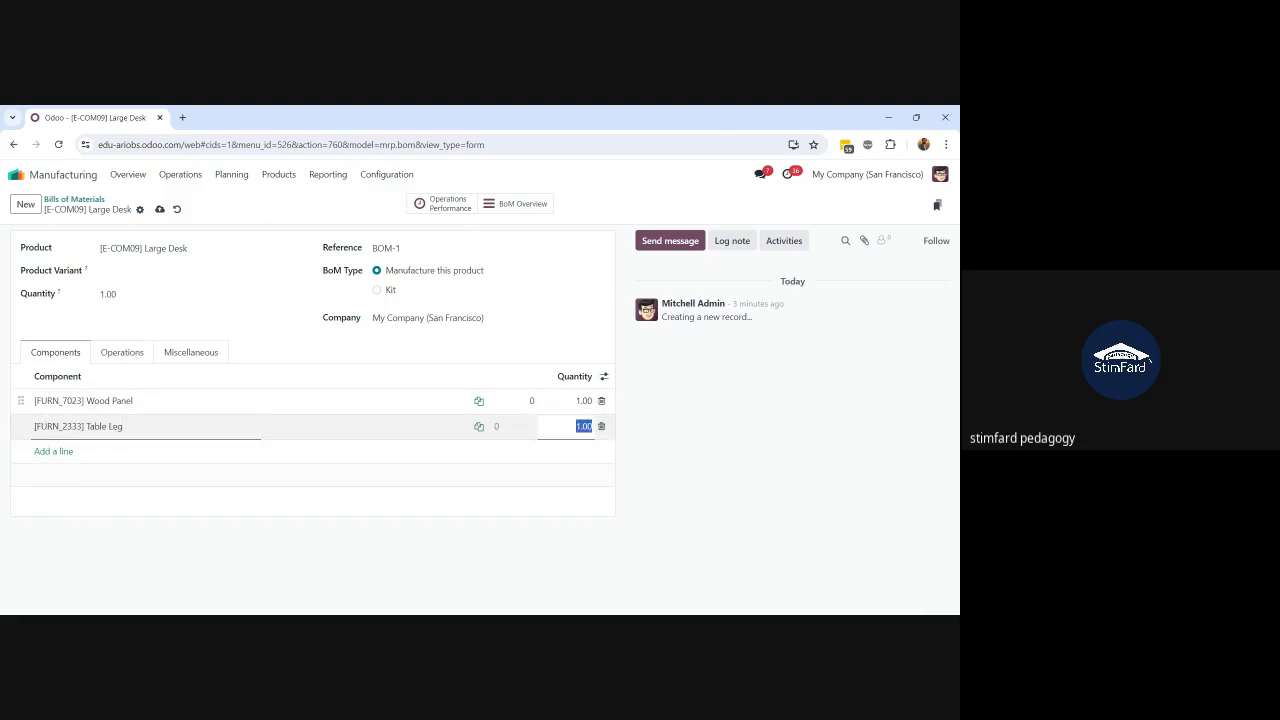
pyautogui.write('4')
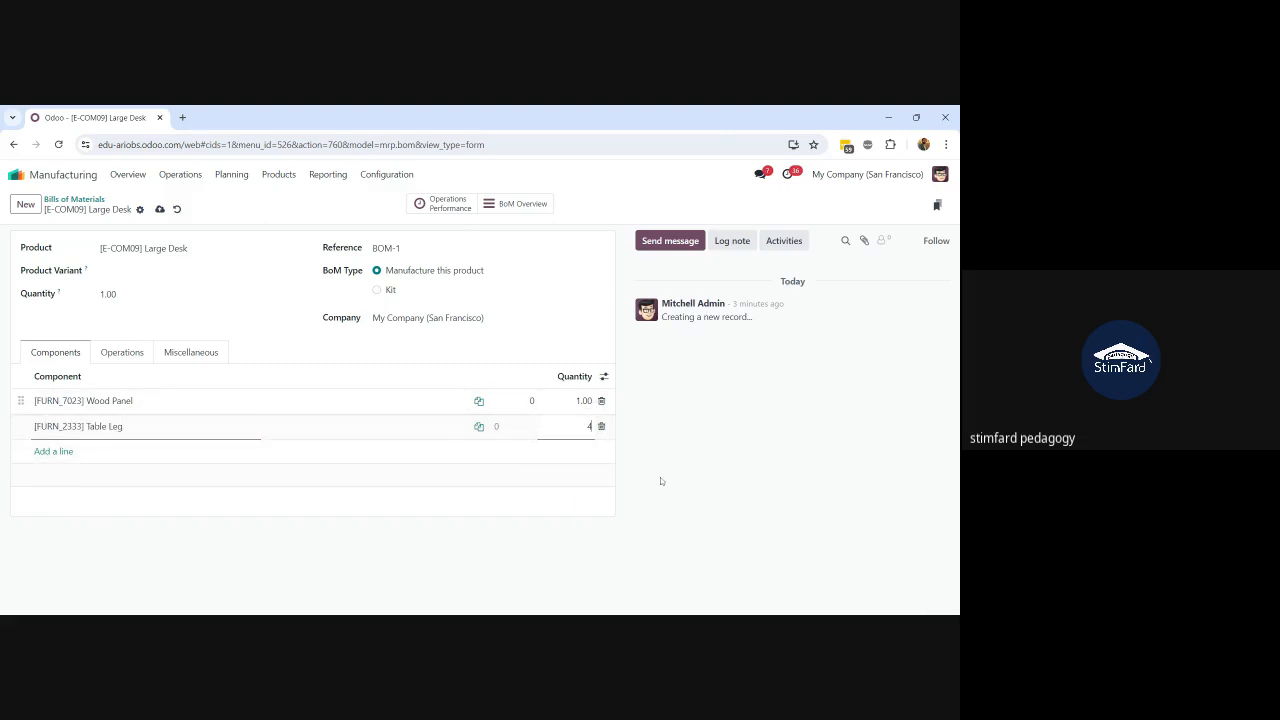
pyautogui.click(661, 477)
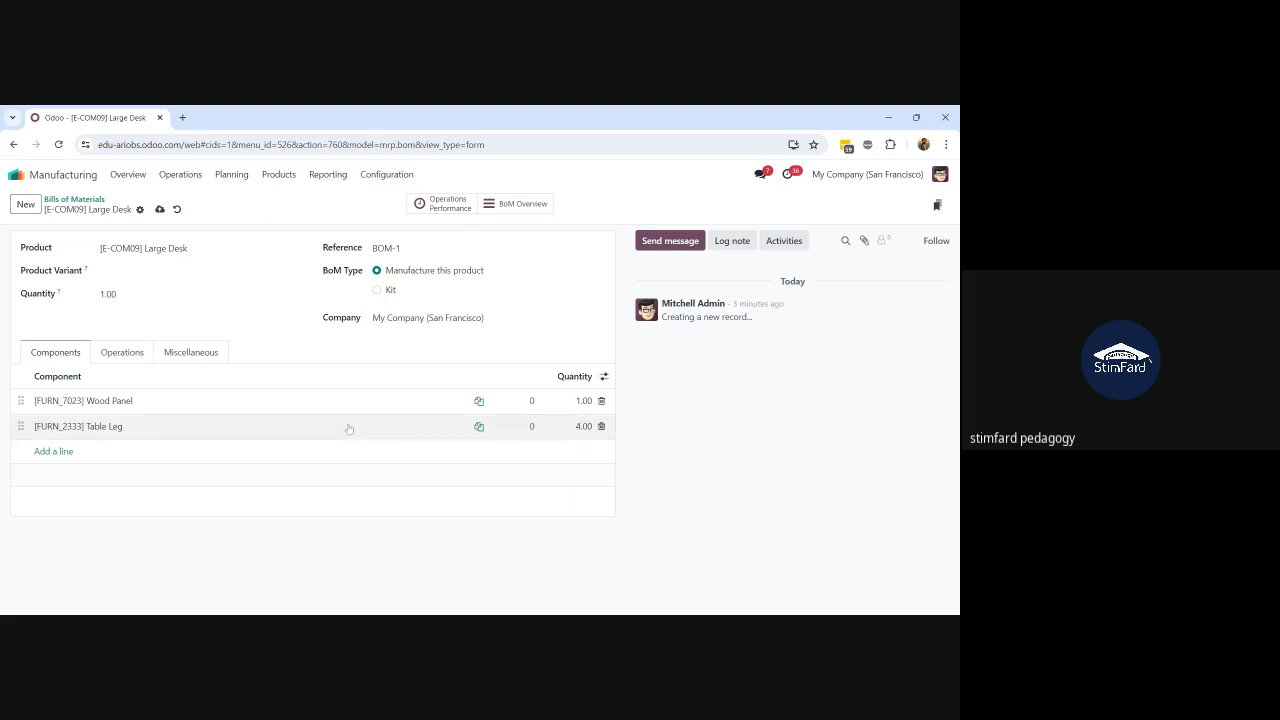
pyautogui.click(159, 210)
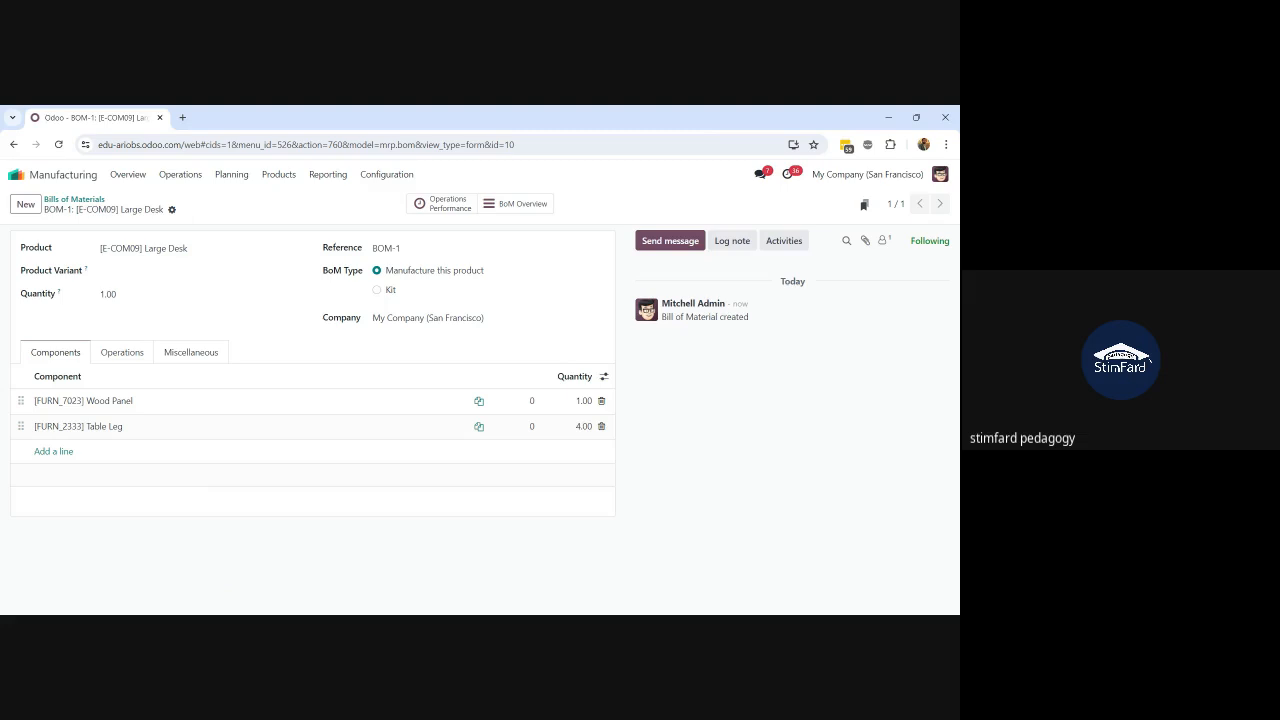
pyautogui.press('alt')
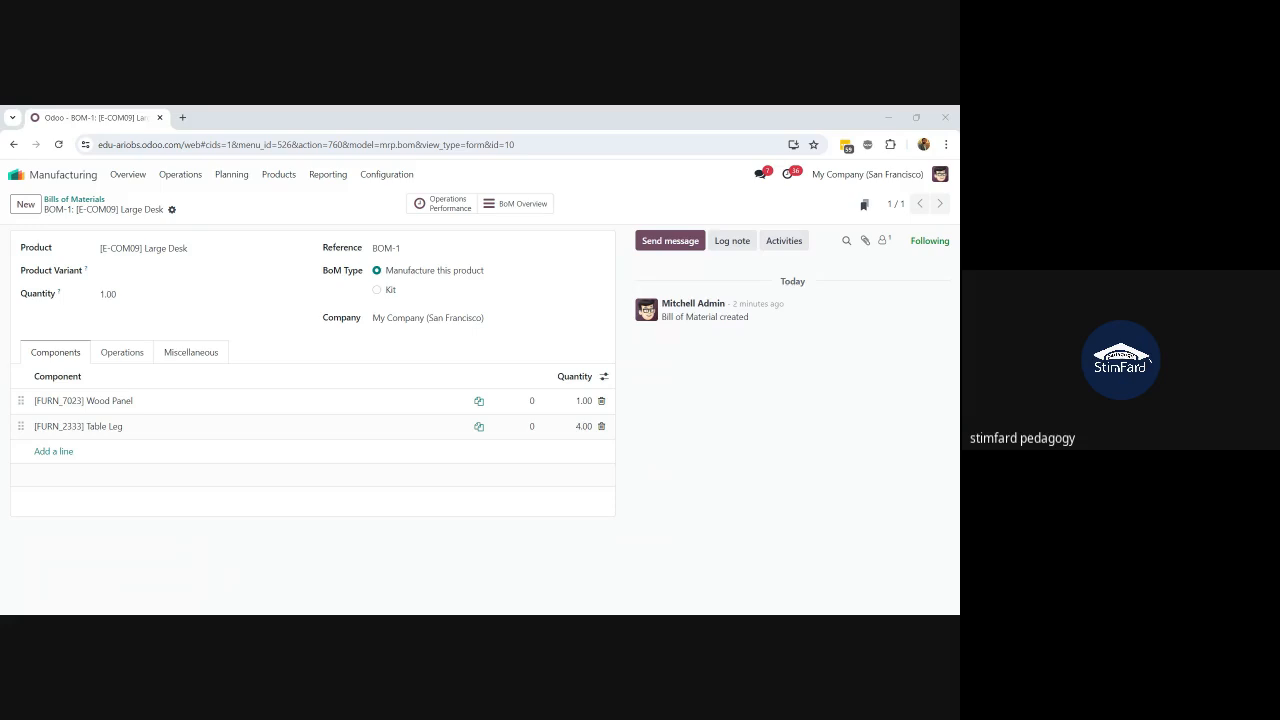
pyautogui.hotkey('alt', 'Tab')
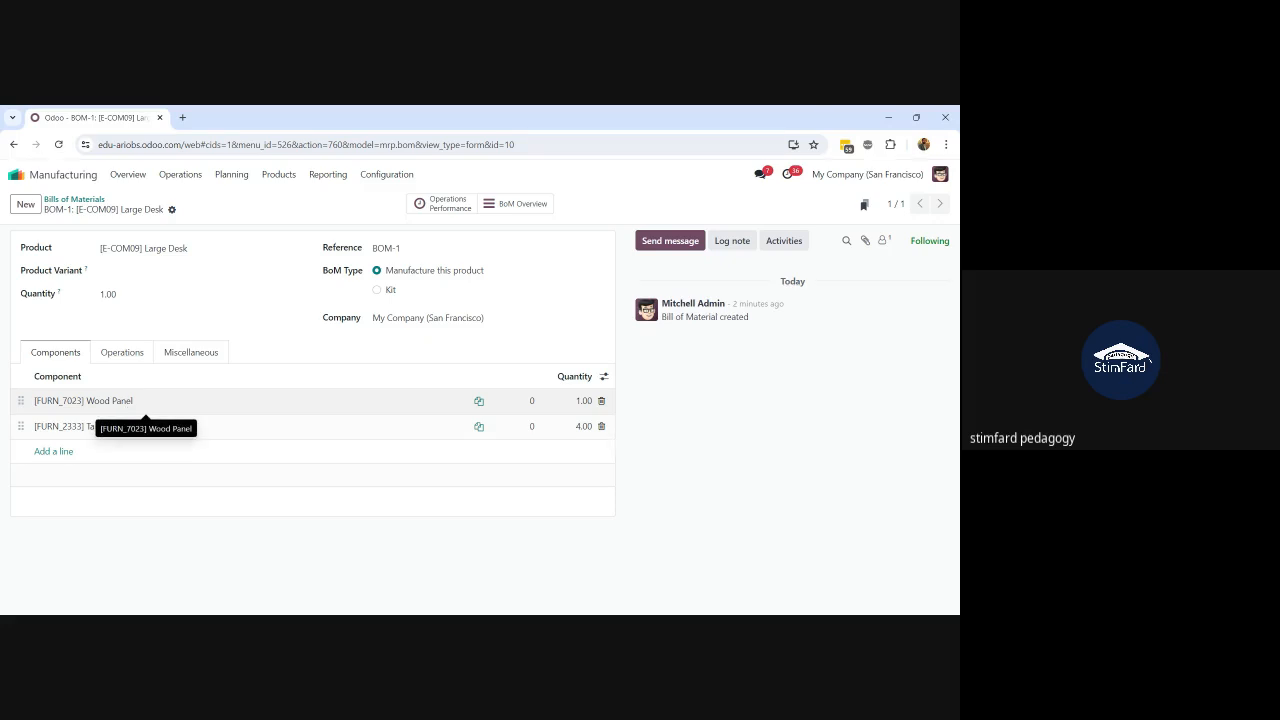
# Change the BoM type of the Large Desk's bill of materials to Kit and save the record
pyautogui.click(377, 290)
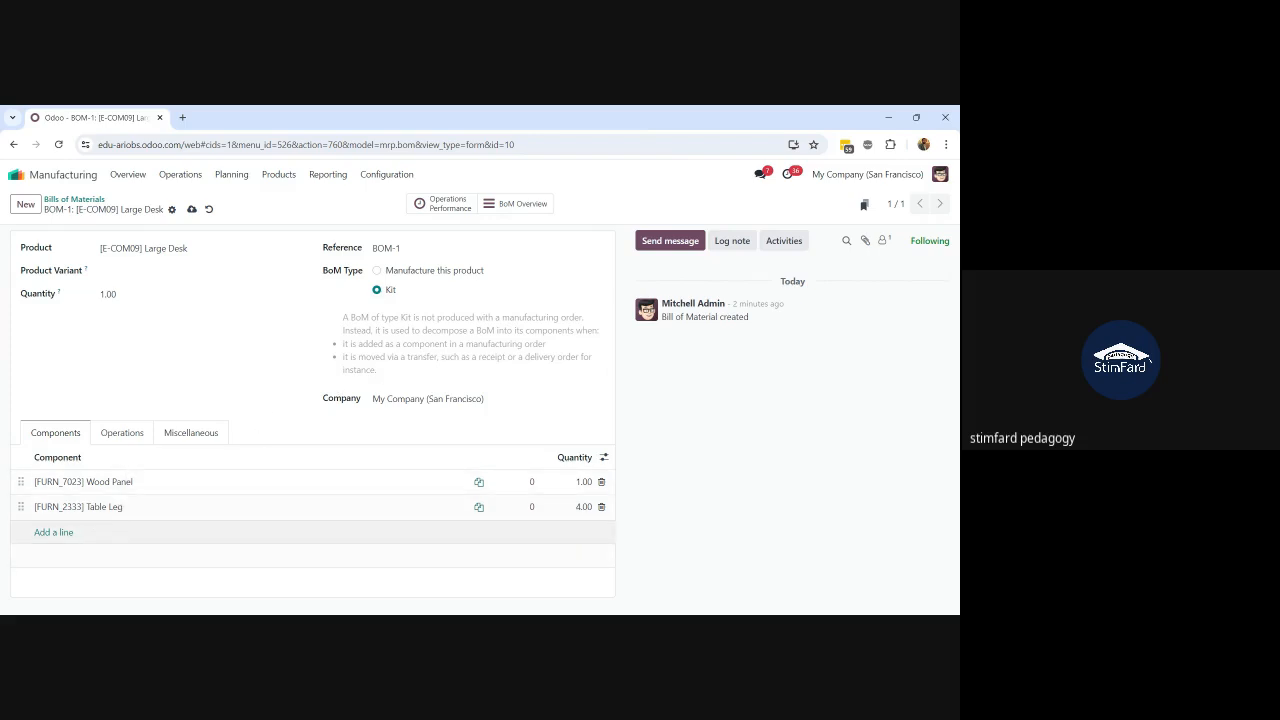
pyautogui.click(190, 248)
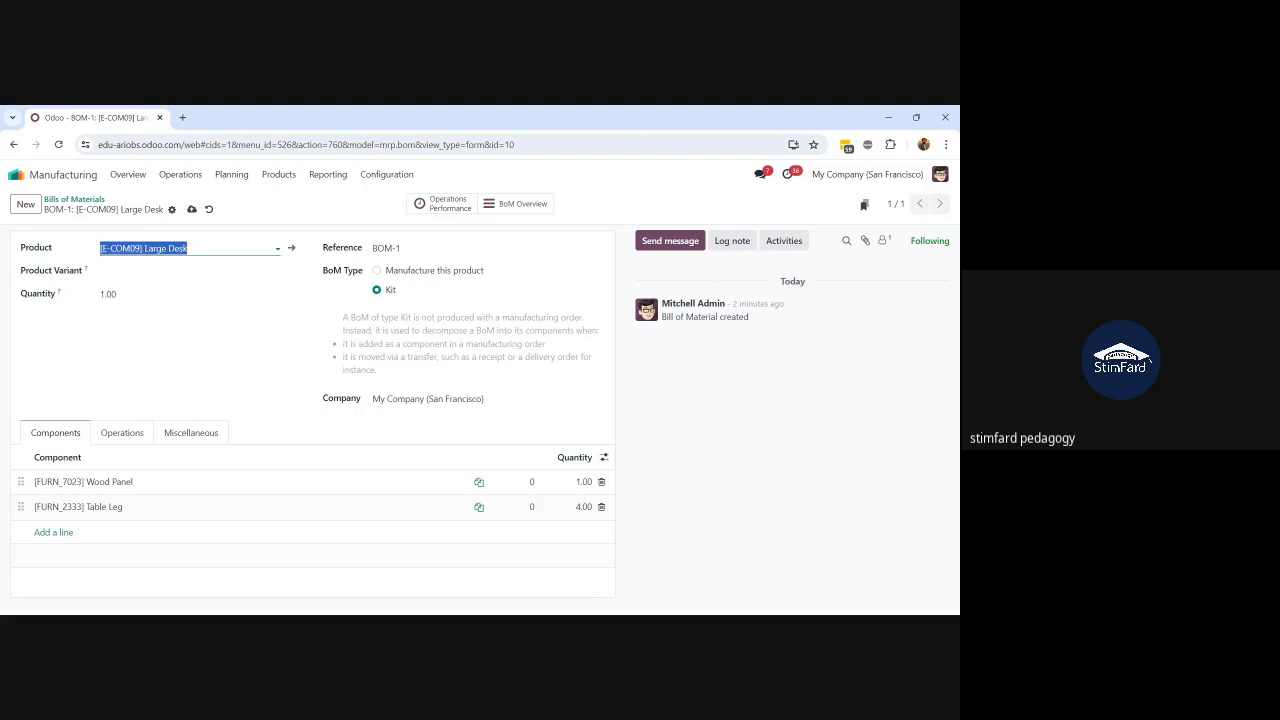
pyautogui.click(190, 248)
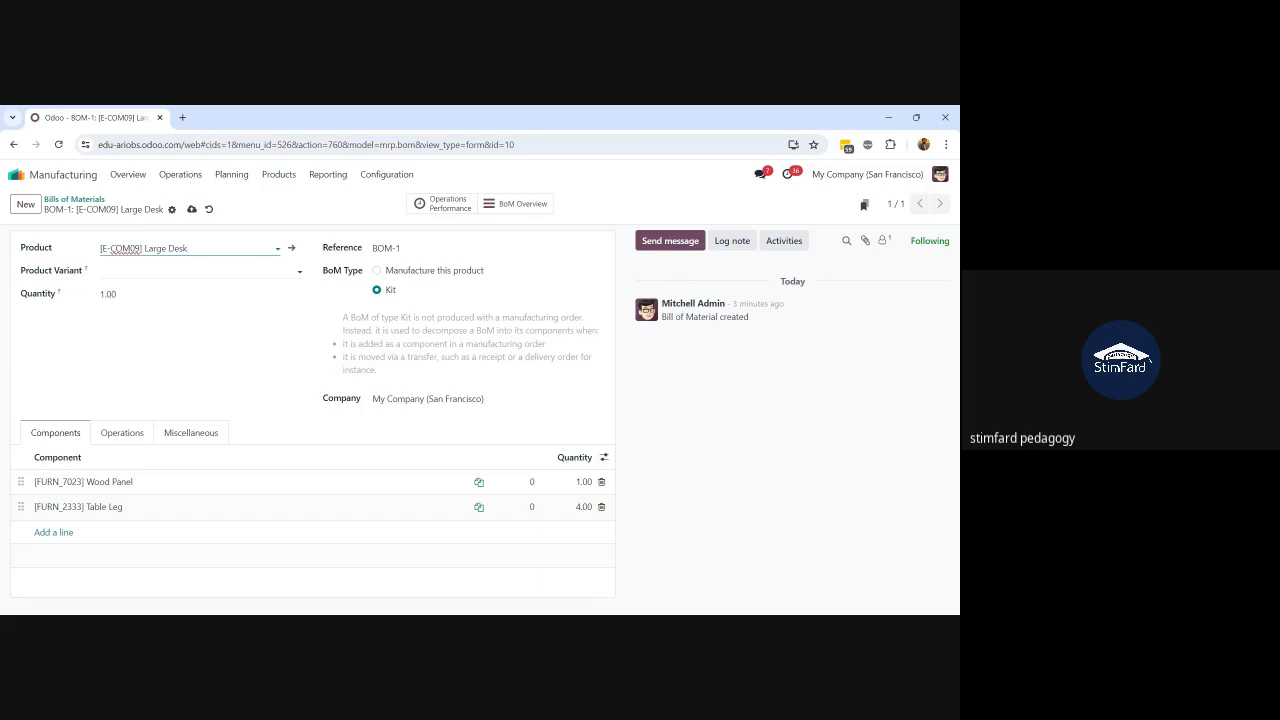
pyautogui.hotkey('alt', 'Tab')
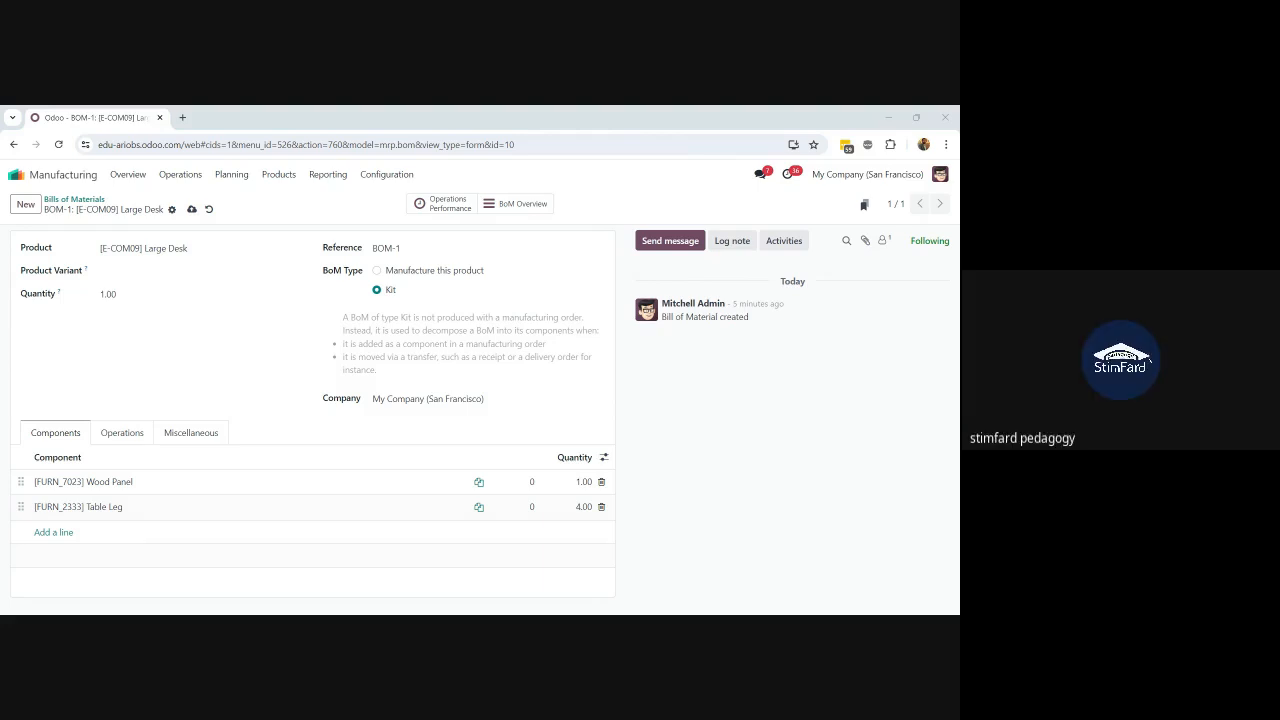
pyautogui.hotkey('alt', 'Tab')
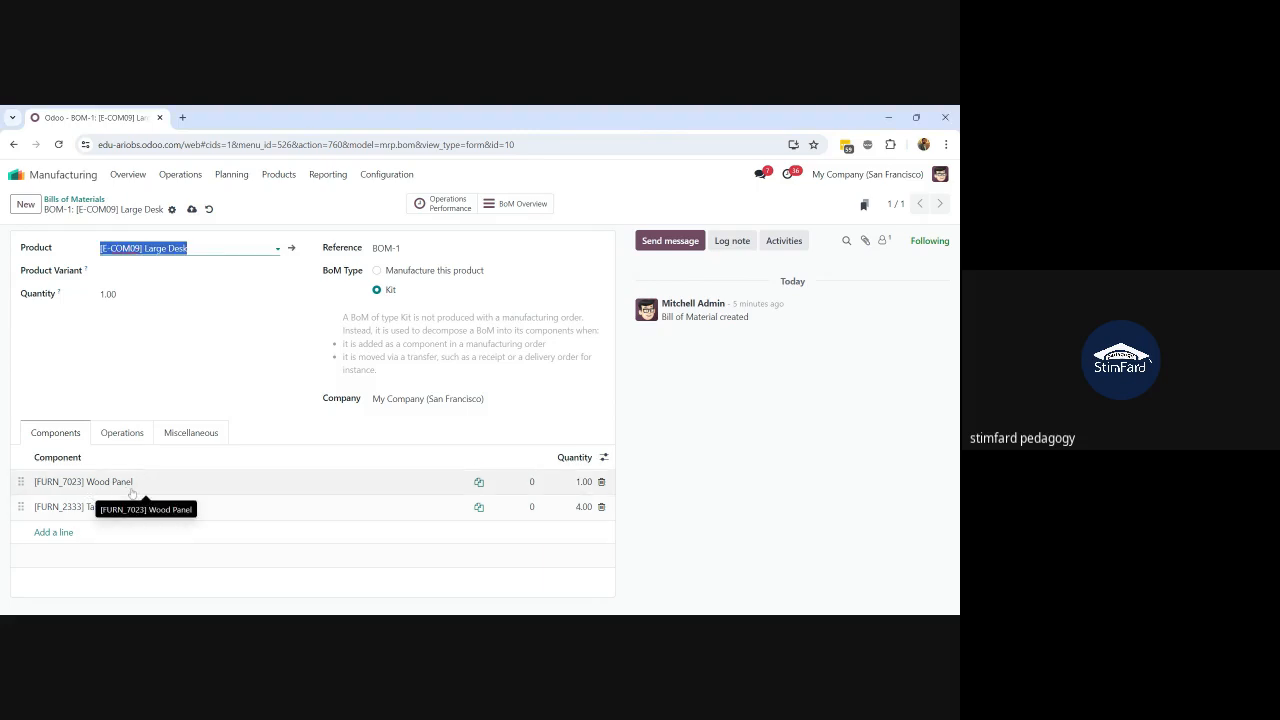
pyautogui.click(55, 356)
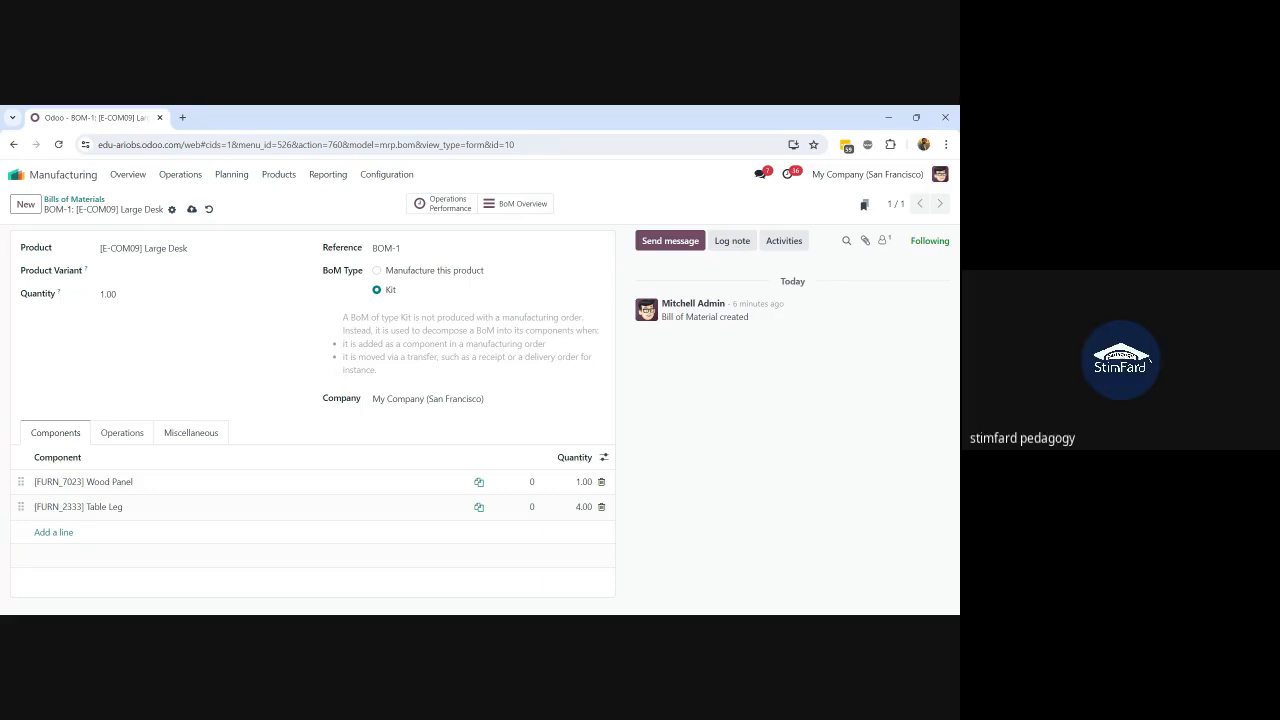
pyautogui.click(191, 209)
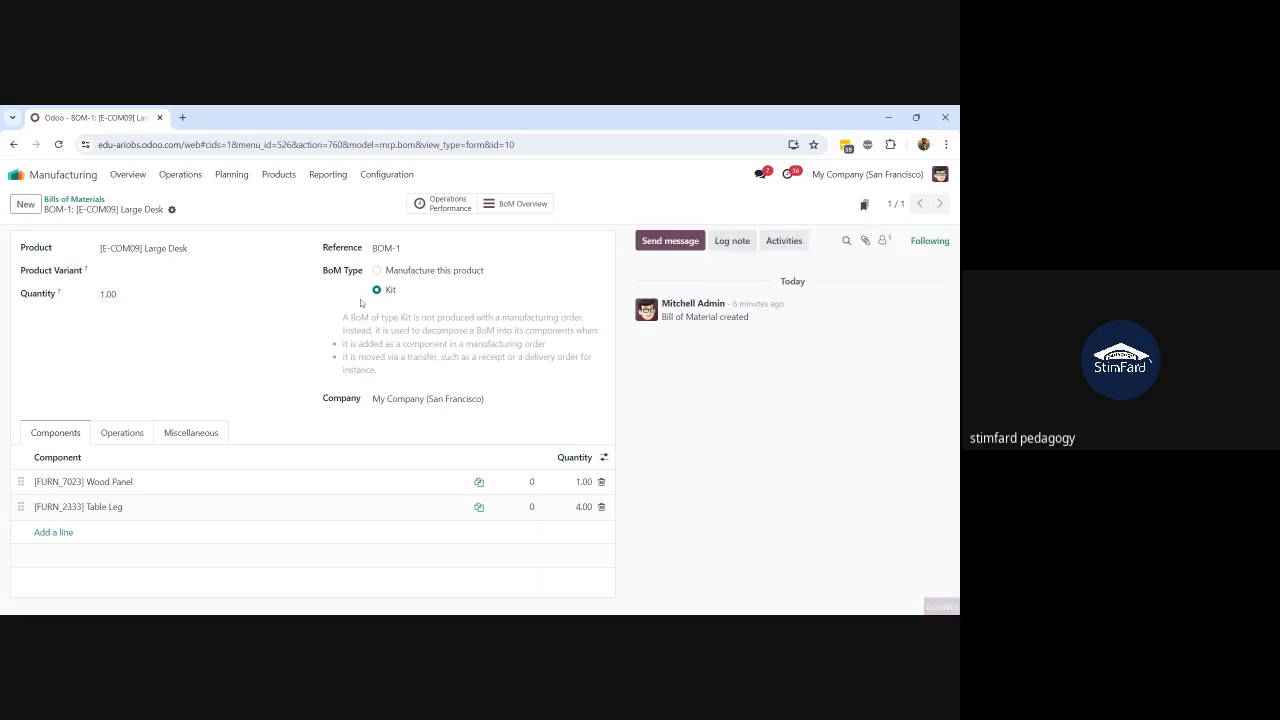
# Set the BoM type back to Manufacture this product and save the bill of materials
pyautogui.click(377, 270)
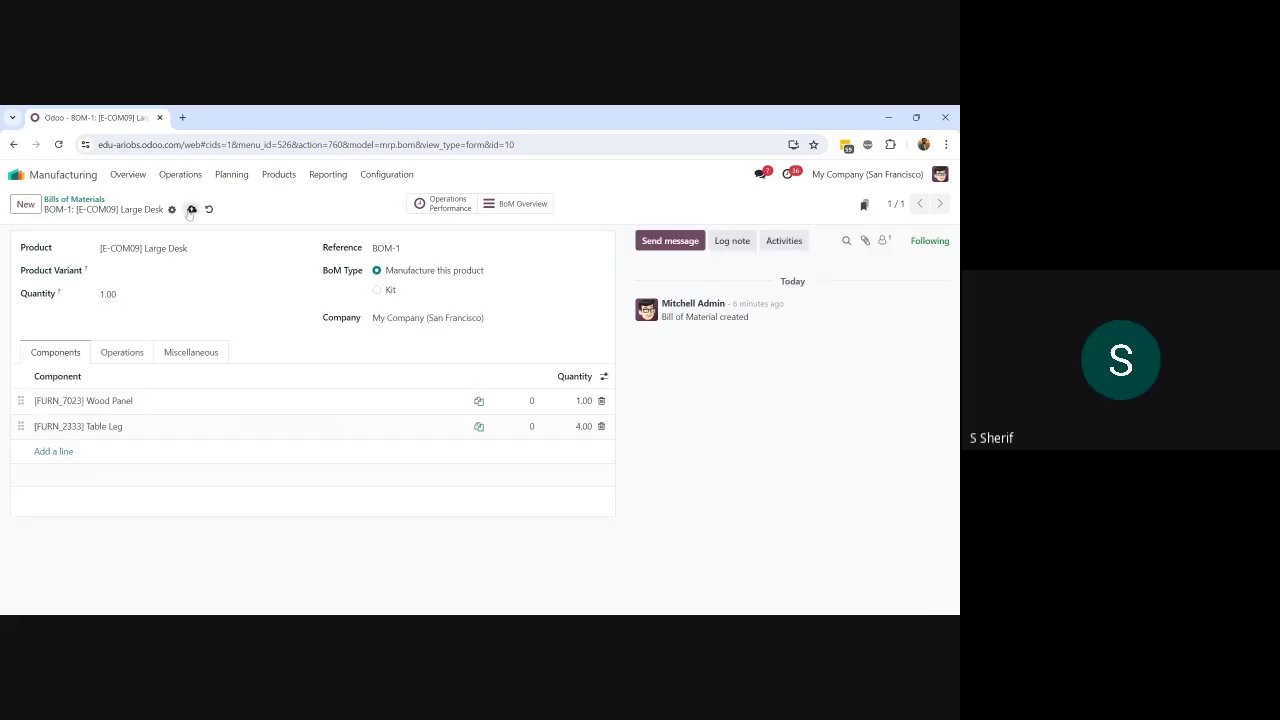
pyautogui.click(191, 209)
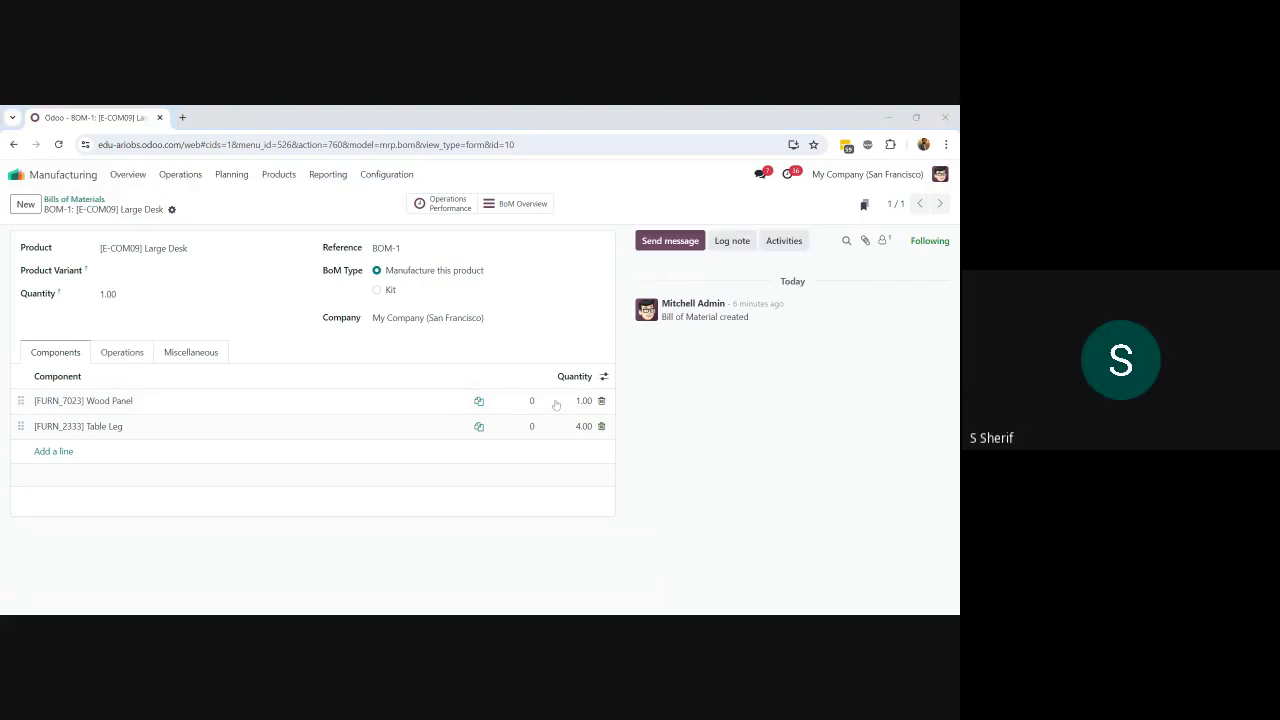
# Start a new bill of materials and create "lcd kit" as its product, checking the product's record
pyautogui.click(17, 208)
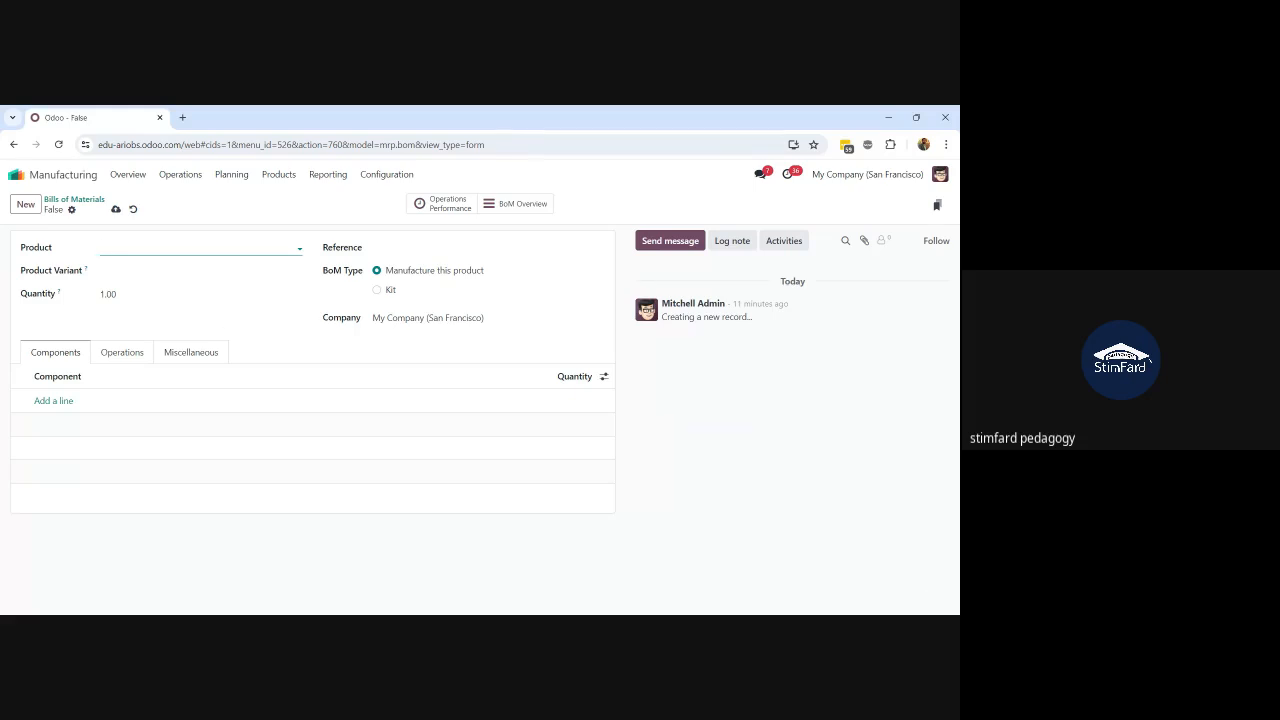
pyautogui.write('lco')
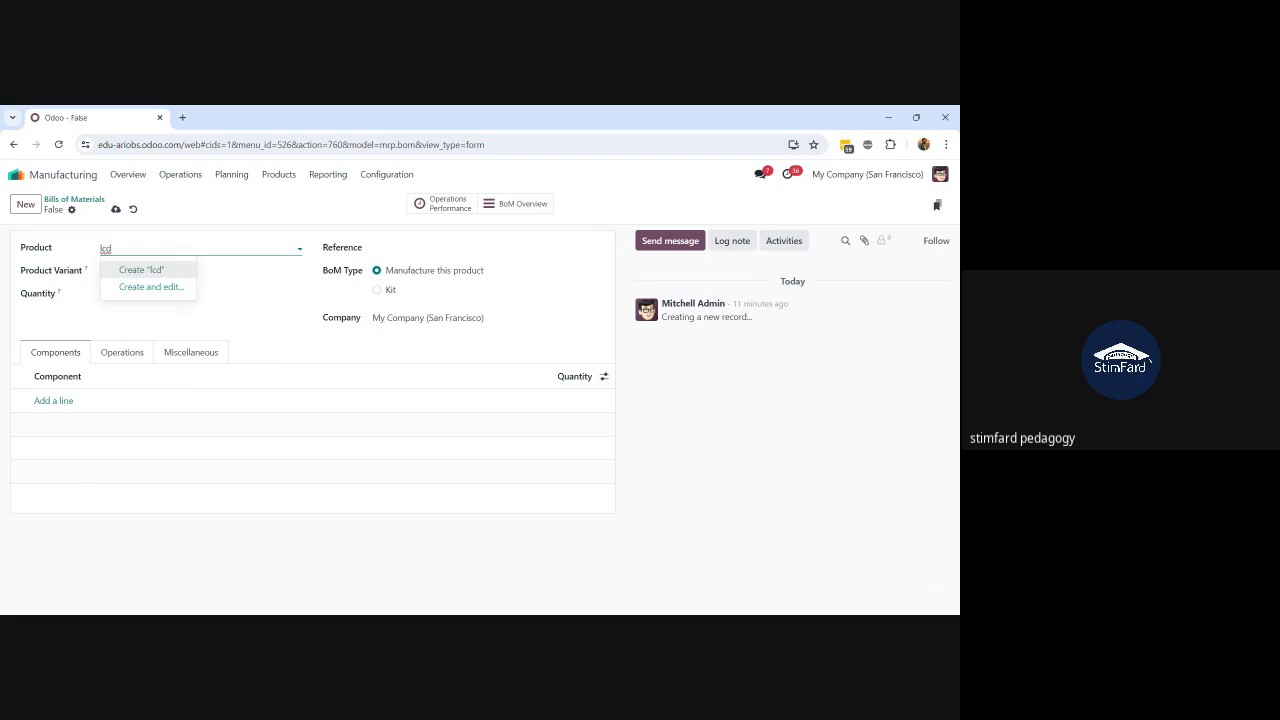
pyautogui.write(' kIT')
pyautogui.press('BackSpace')
pyautogui.write('IT')
pyautogui.write('it')
pyautogui.click(155, 274)
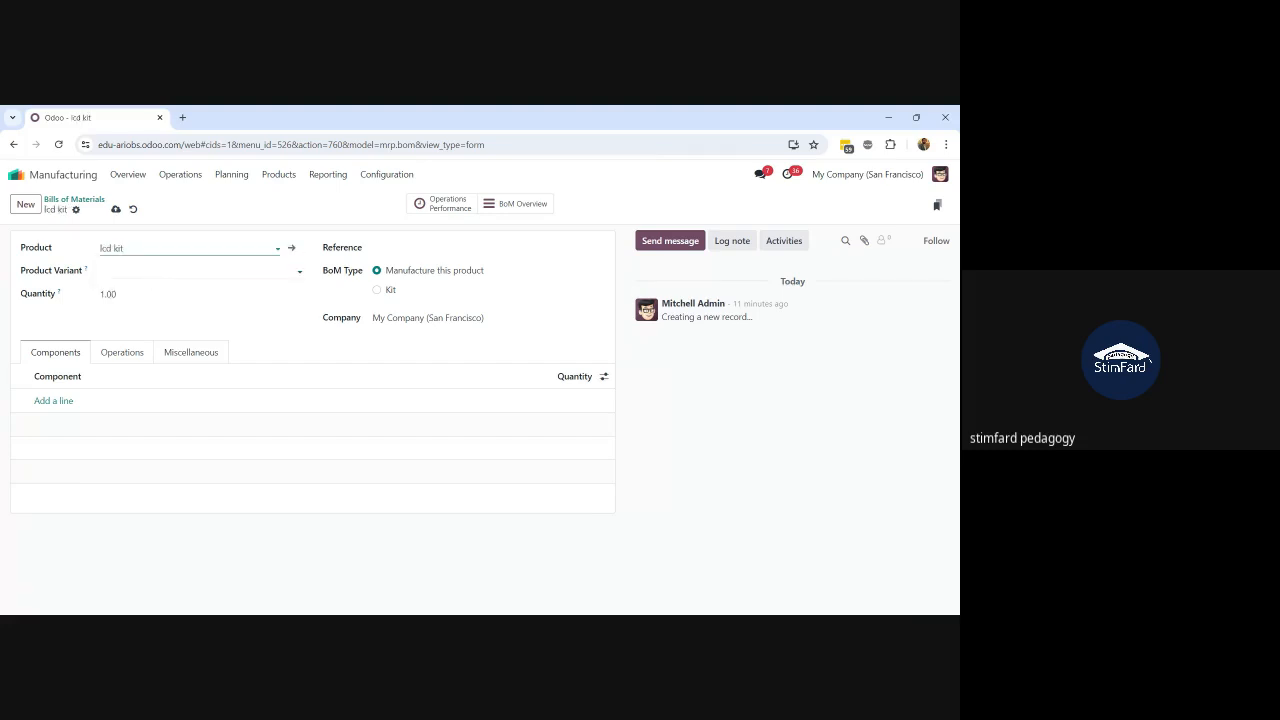
pyautogui.click(292, 249)
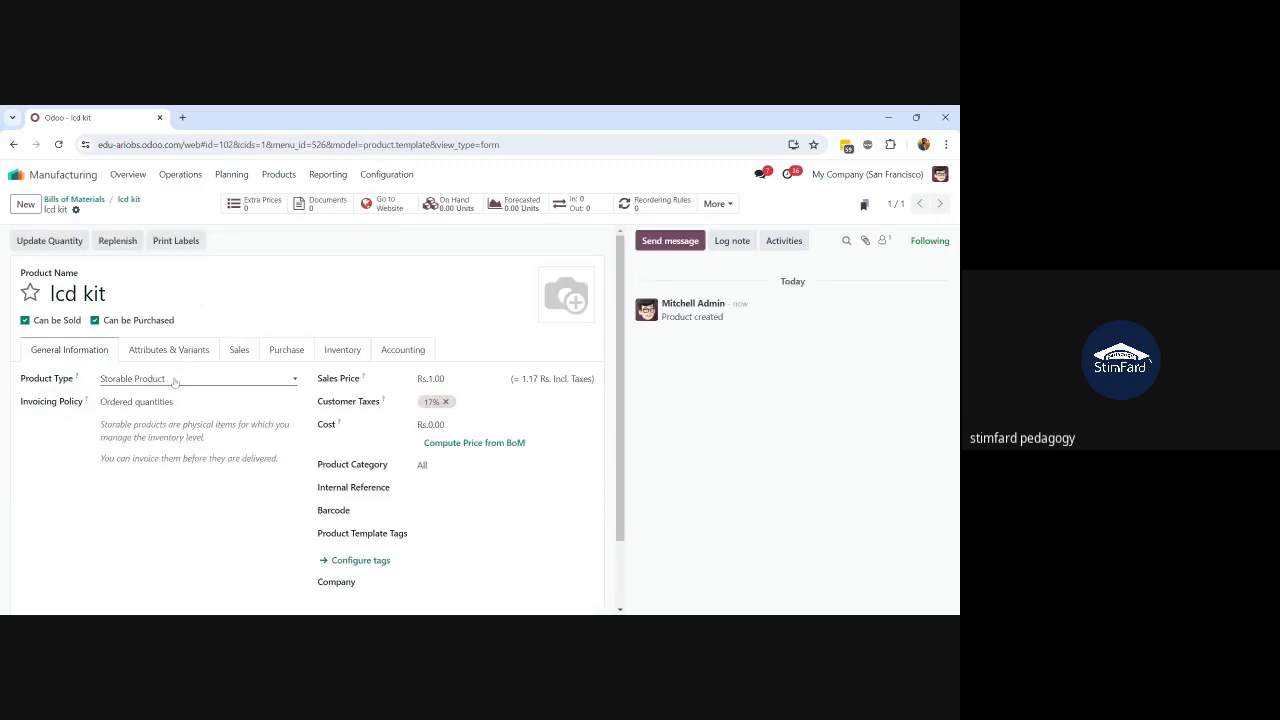
pyautogui.click(124, 203)
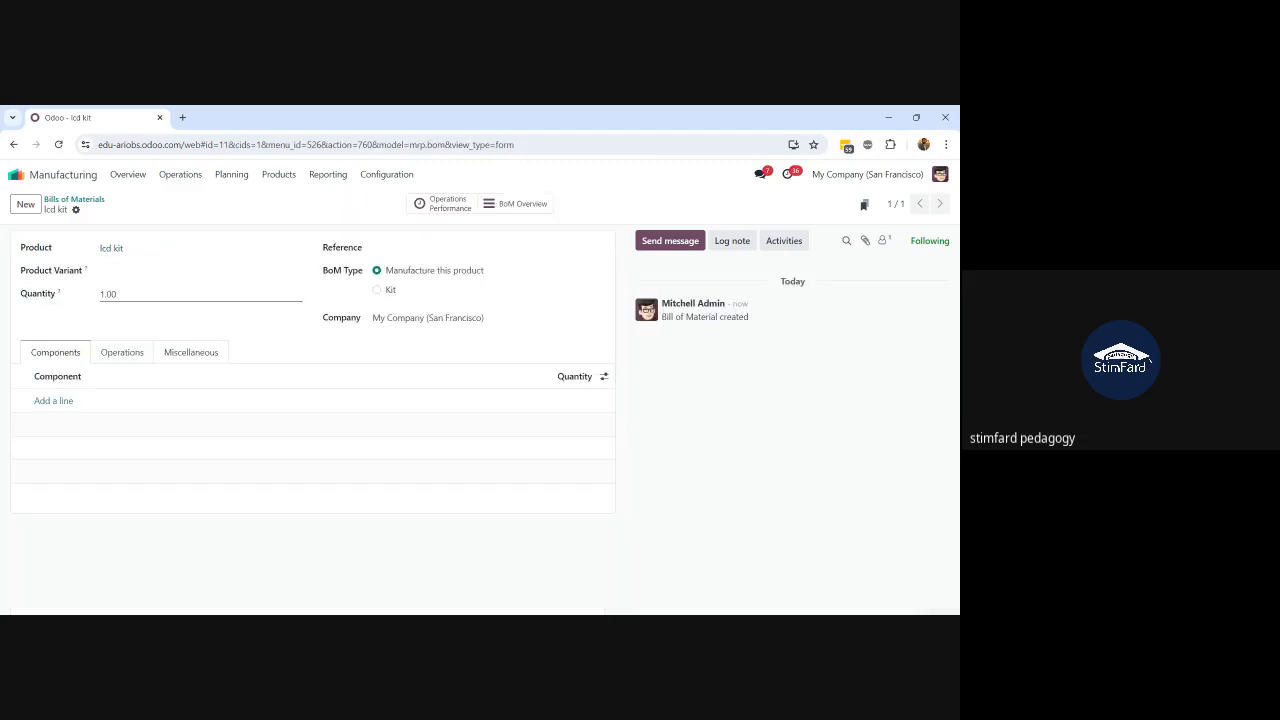
# Set the BoM type of the lcd kit's bill of materials to Kit
pyautogui.click(52, 401)
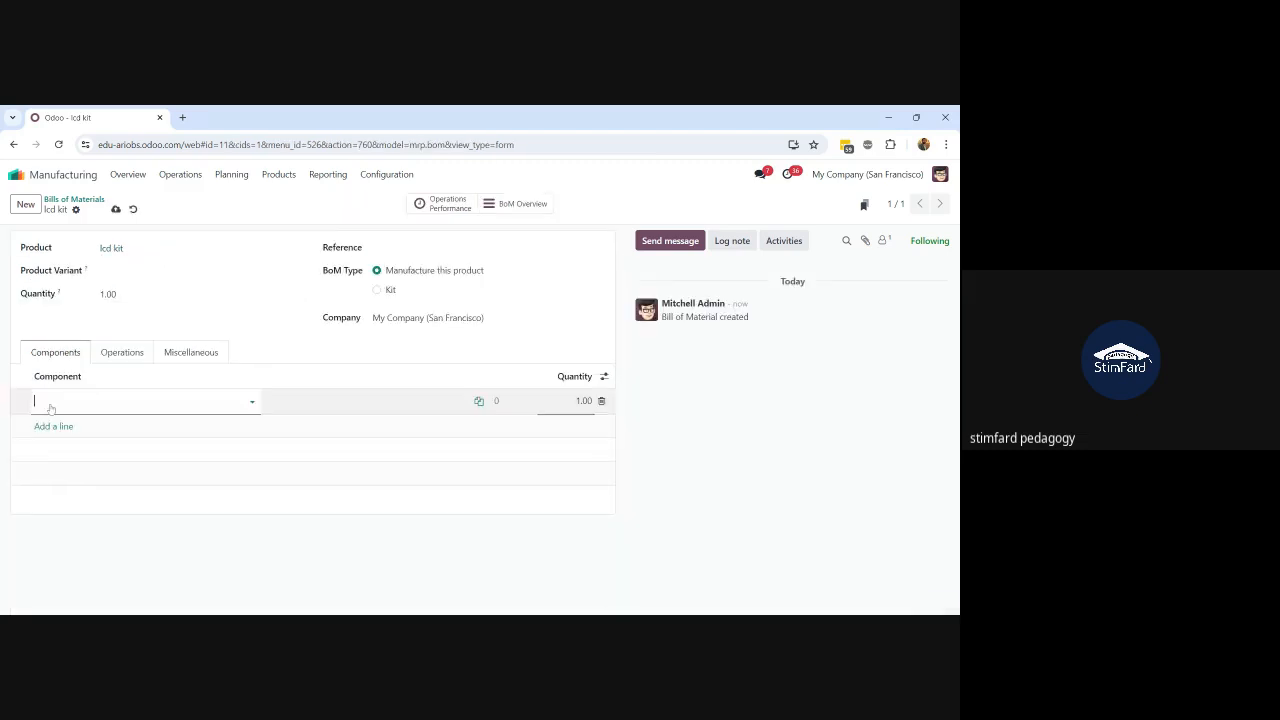
pyautogui.click(377, 292)
pyautogui.click(378, 292)
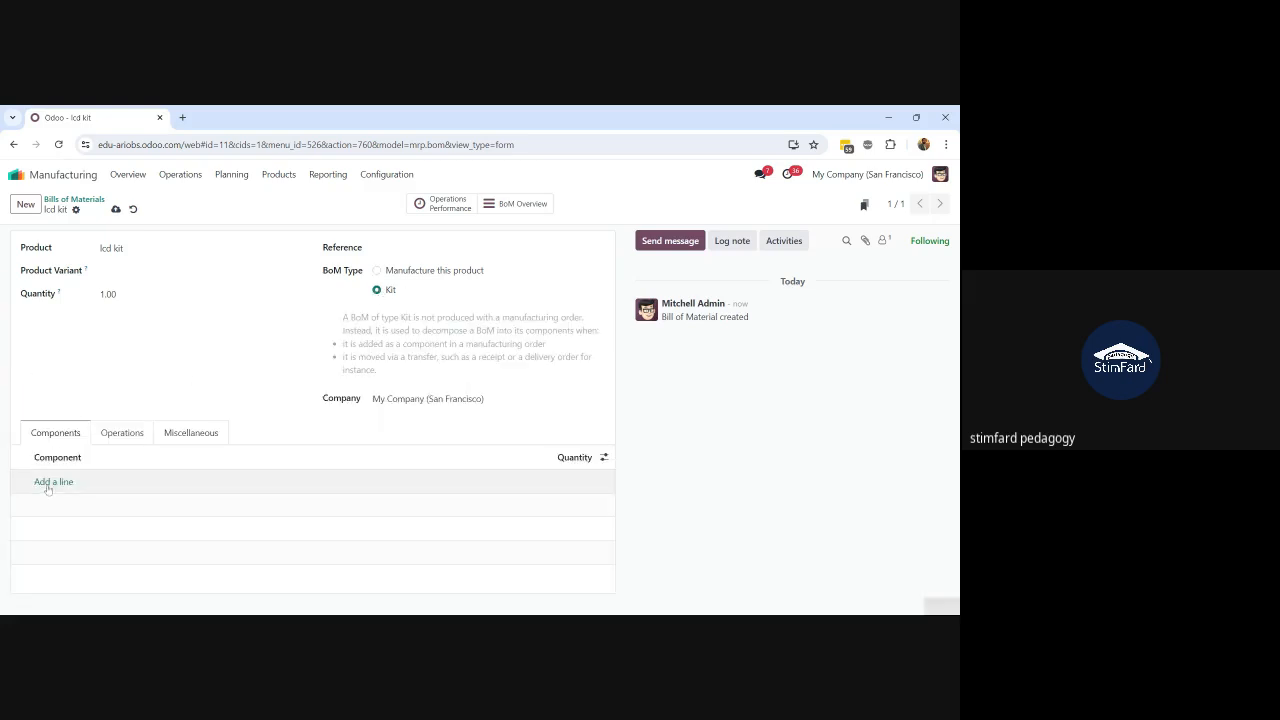
# Create a new product named LED 55" as the kit's first component
pyautogui.click(52, 483)
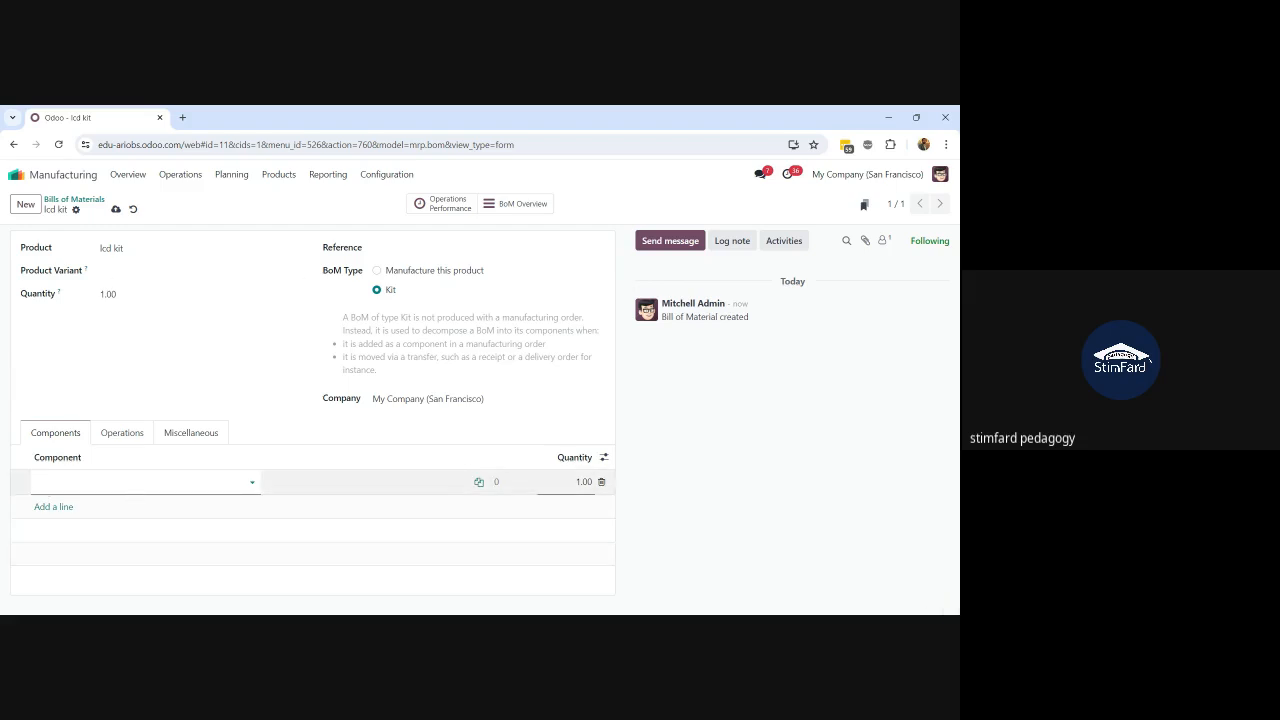
pyautogui.write('LED')
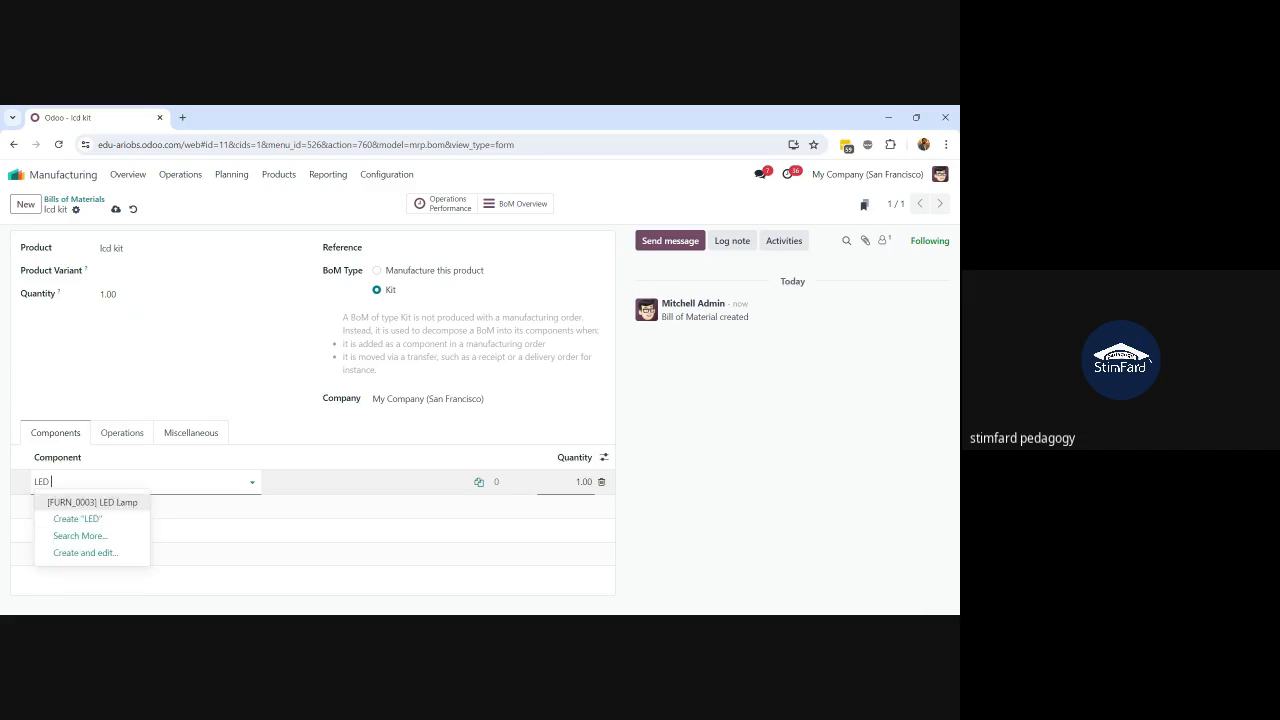
pyautogui.write('55')
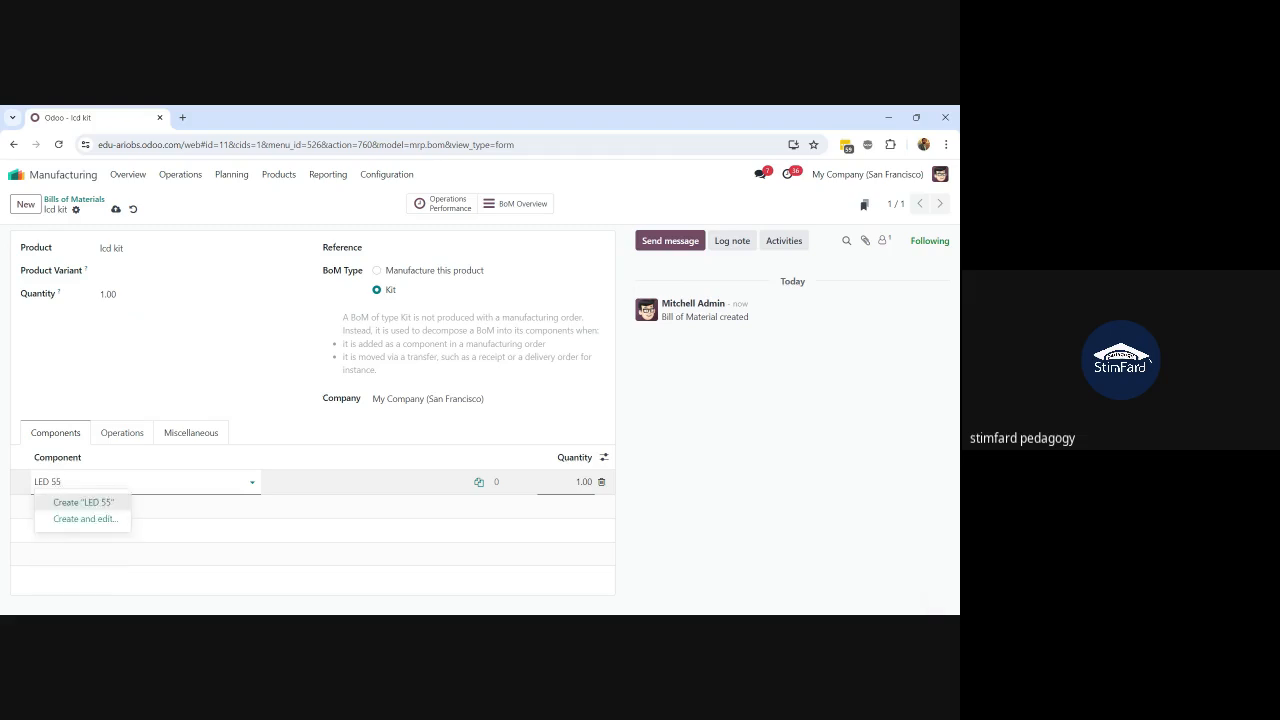
pyautogui.click(109, 504)
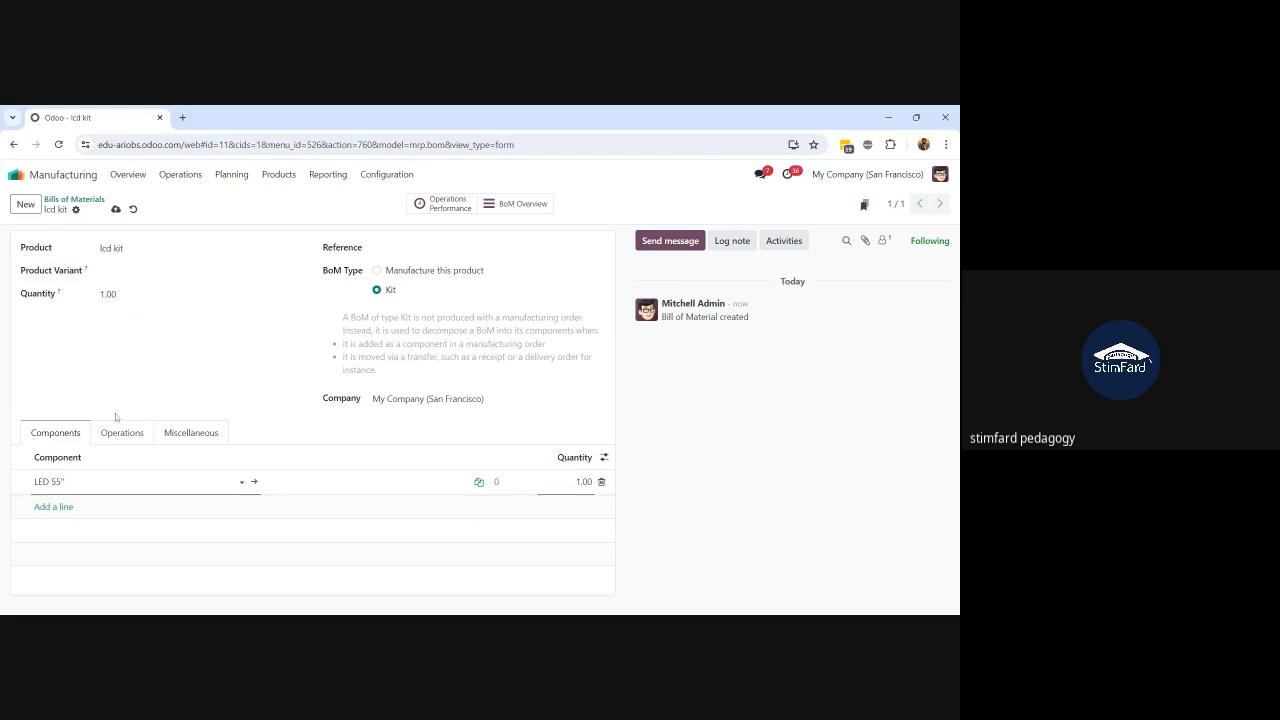
# Rename the kit product to lcd 55" kit, save it and return to its bill of materials
pyautogui.click(127, 252)
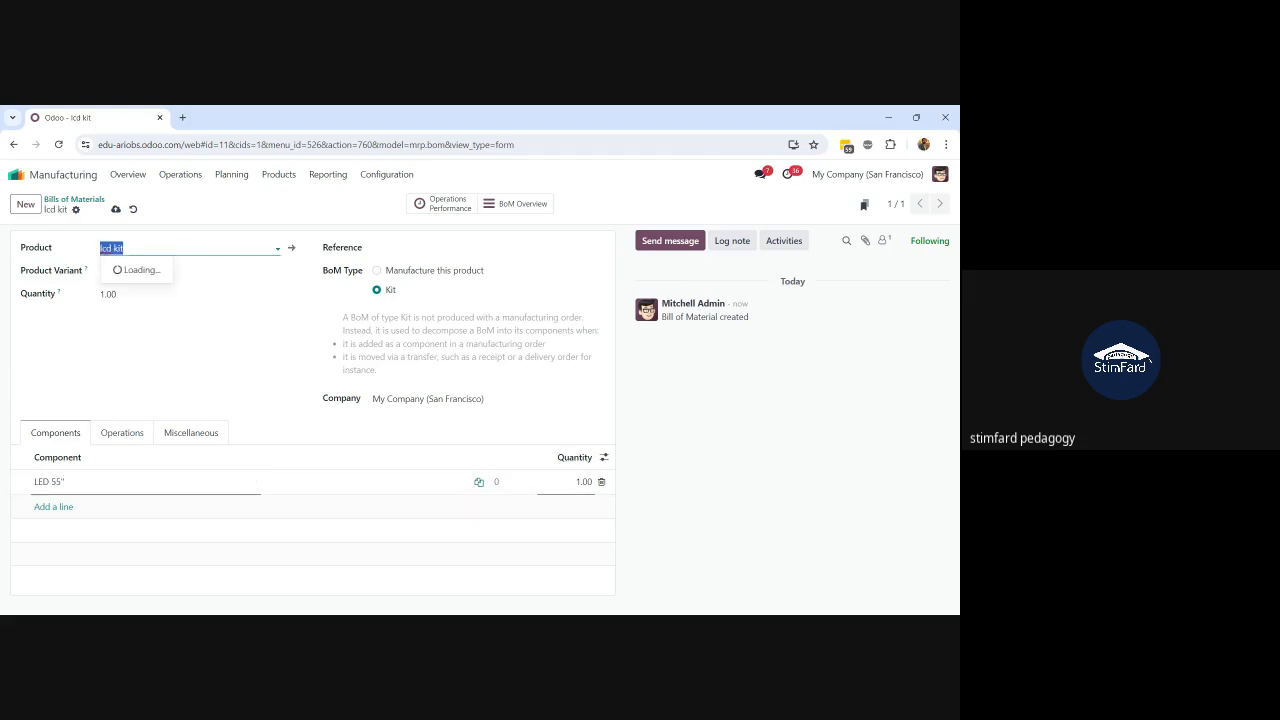
pyautogui.click(292, 249)
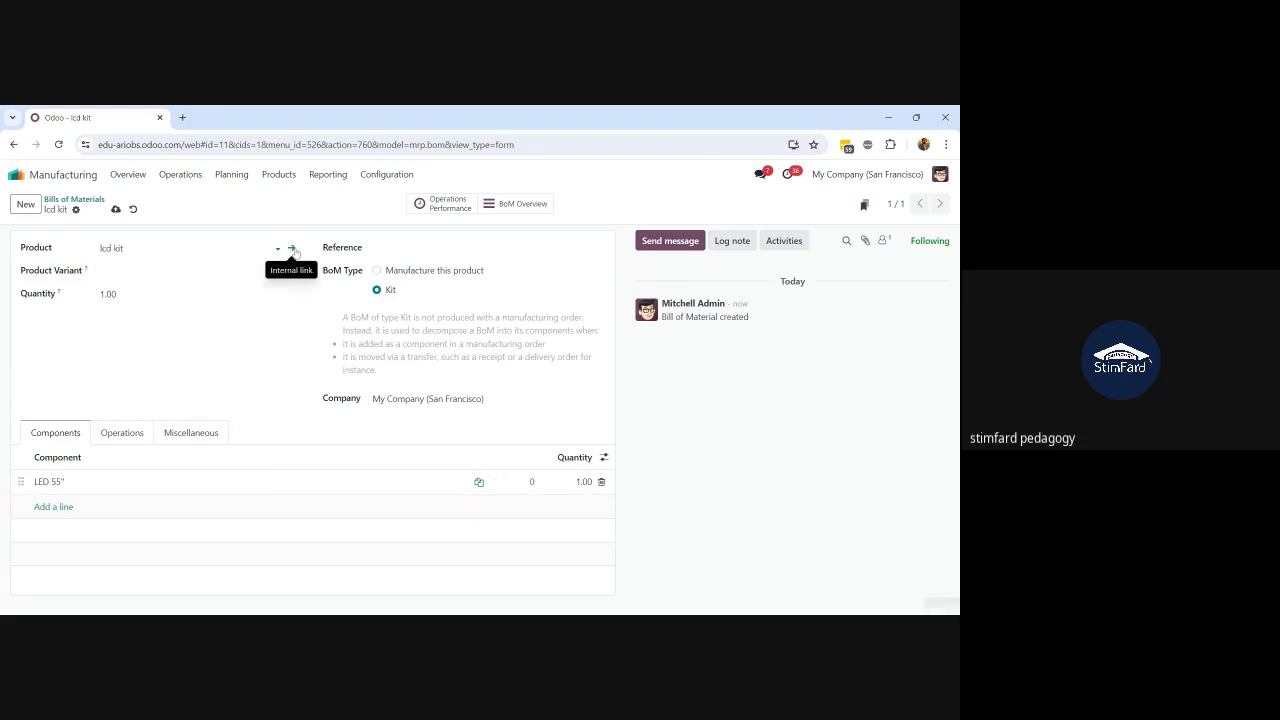
pyautogui.click(83, 293)
pyautogui.write('55')
pyautogui.press('BackSpace')
pyautogui.write('" kit')
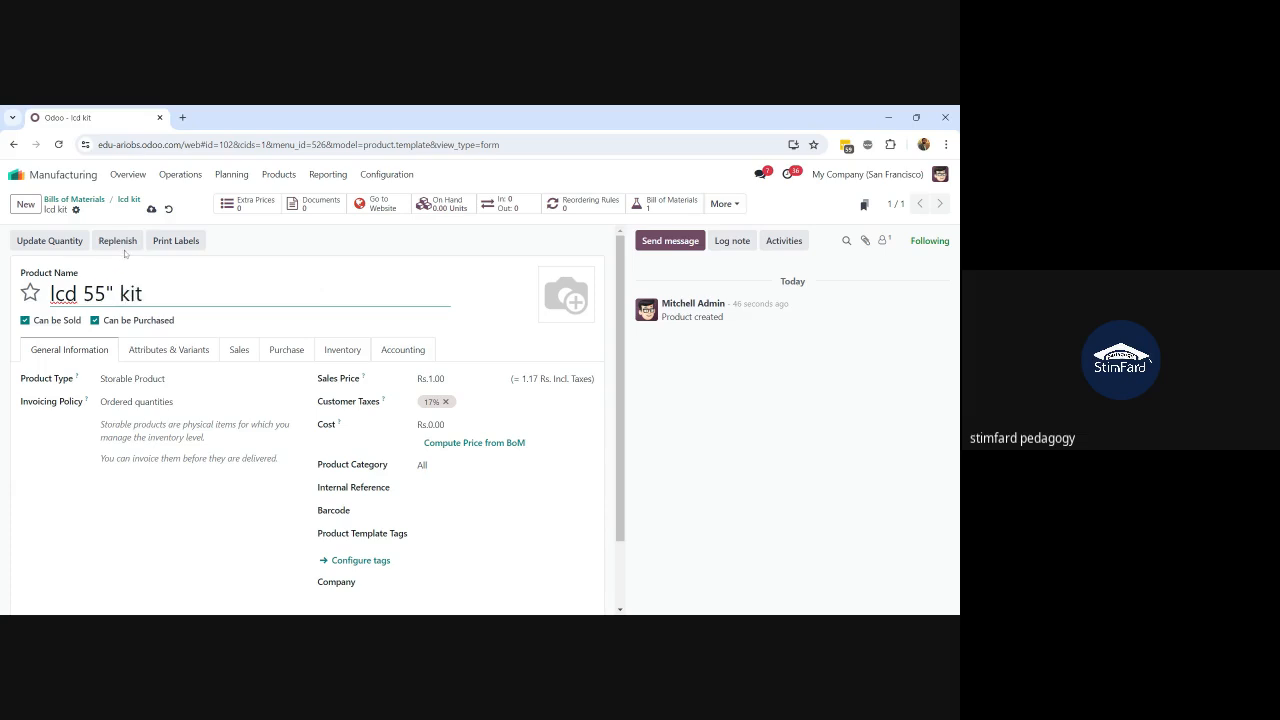
pyautogui.click(149, 207)
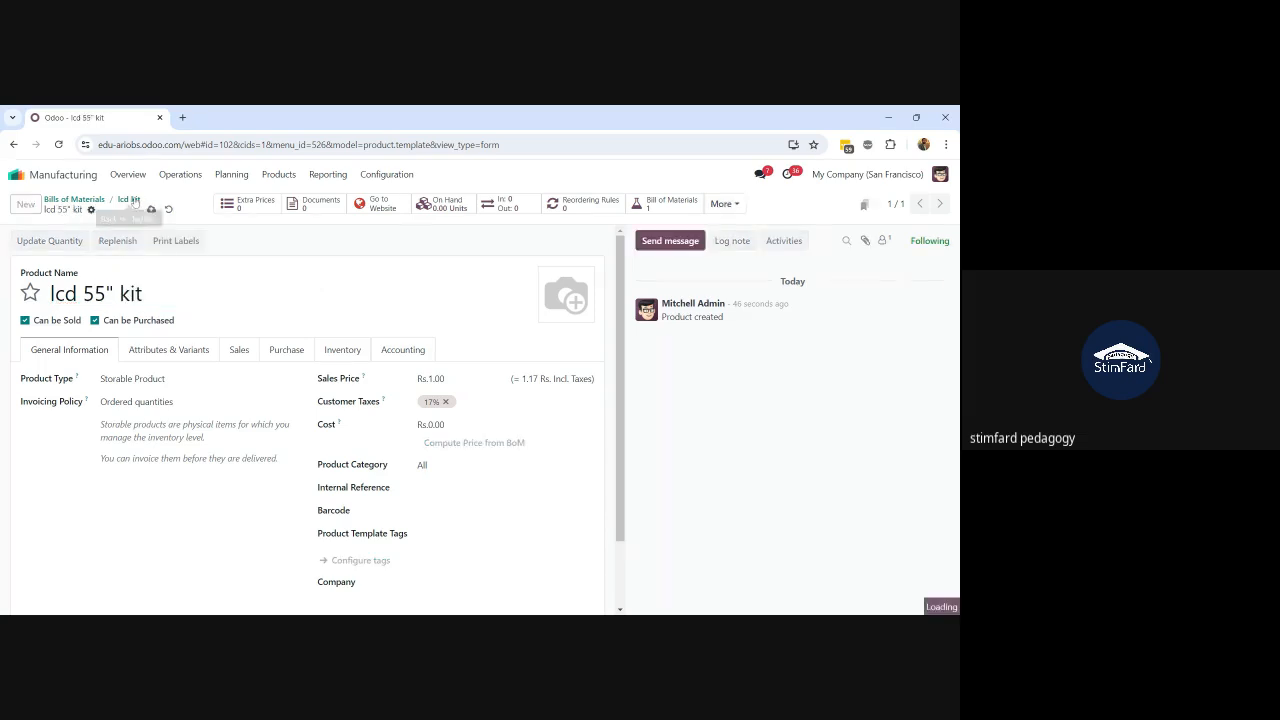
pyautogui.click(127, 200)
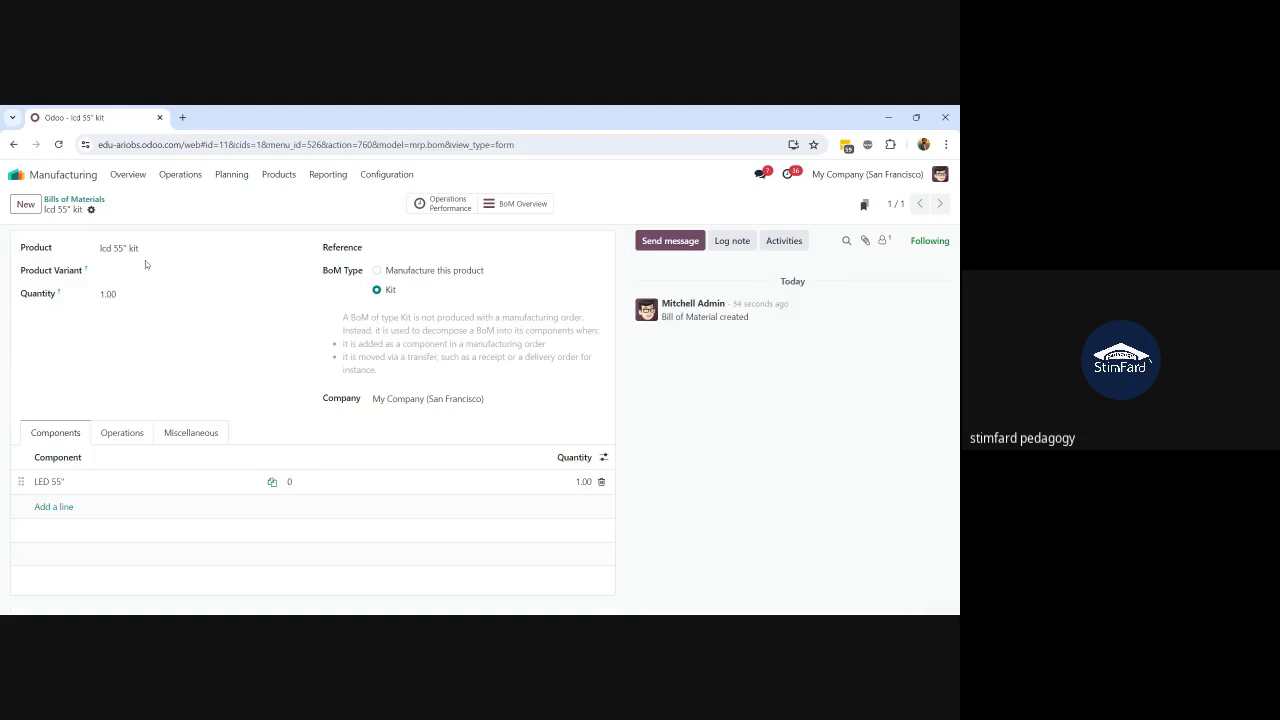
# Create a new product named Power Cable as the kit's second component
pyautogui.click(50, 507)
pyautogui.write('P')
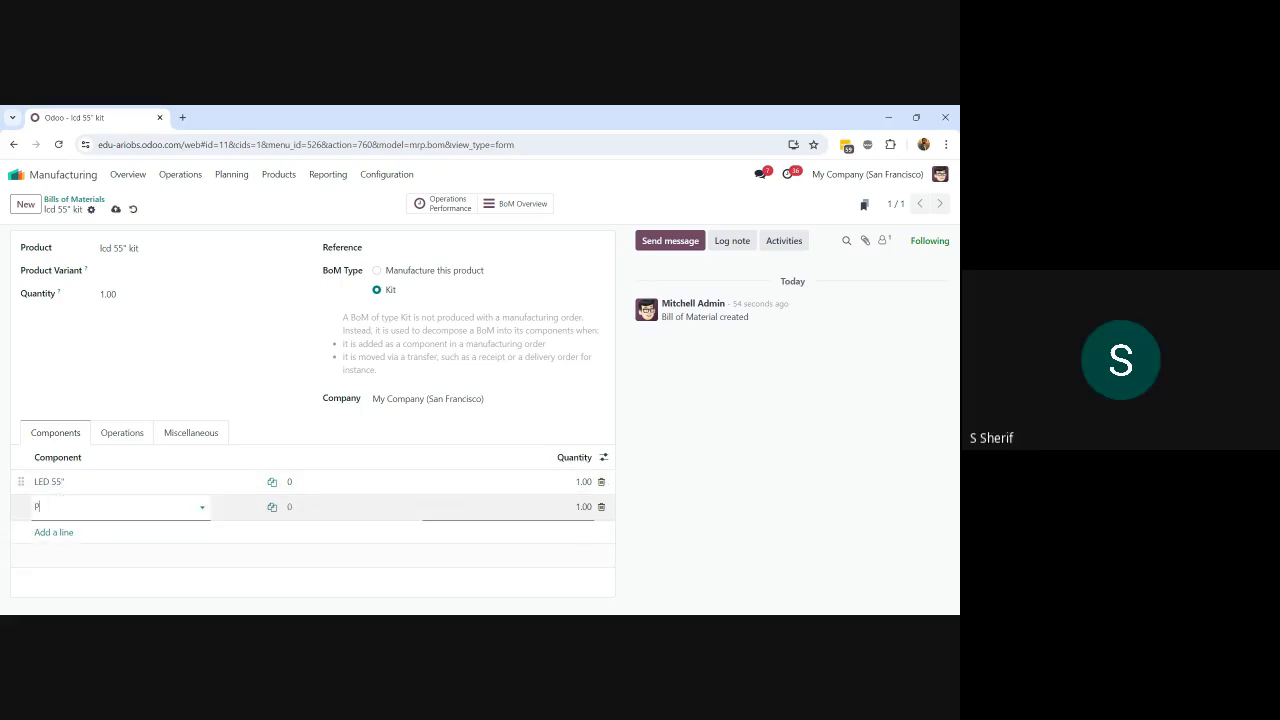
pyautogui.write('ower Cable')
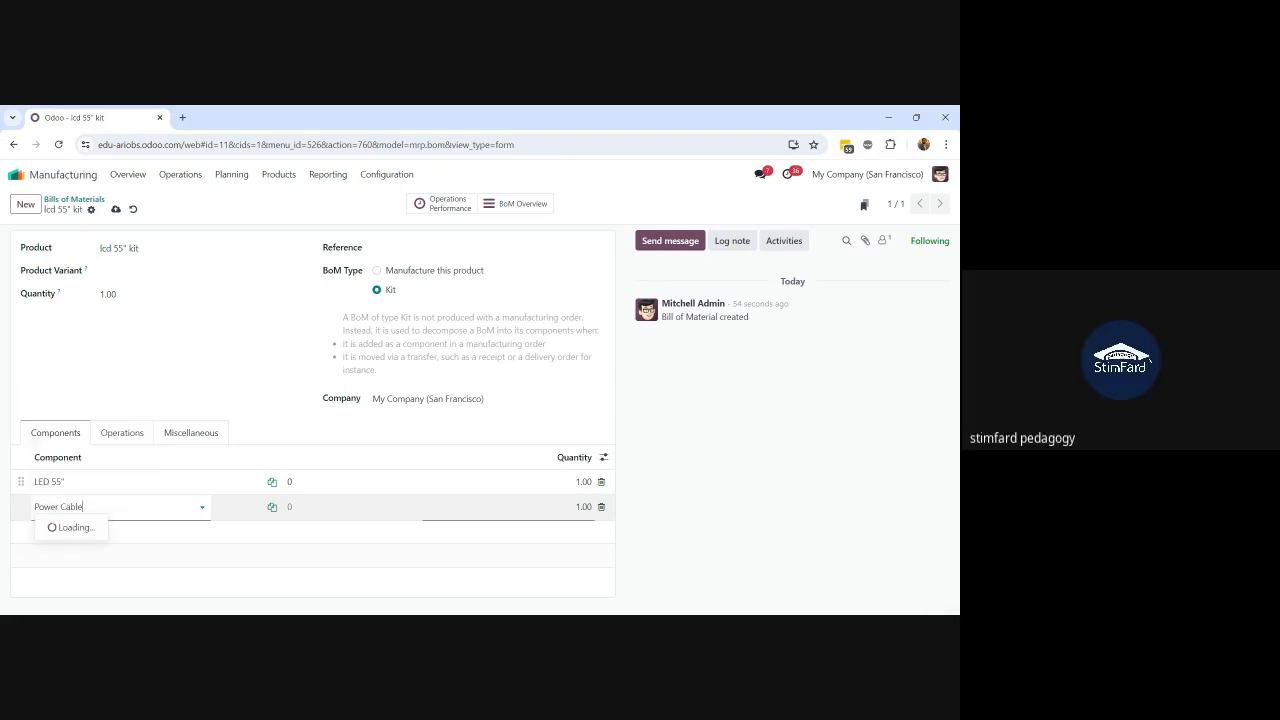
pyautogui.click(101, 532)
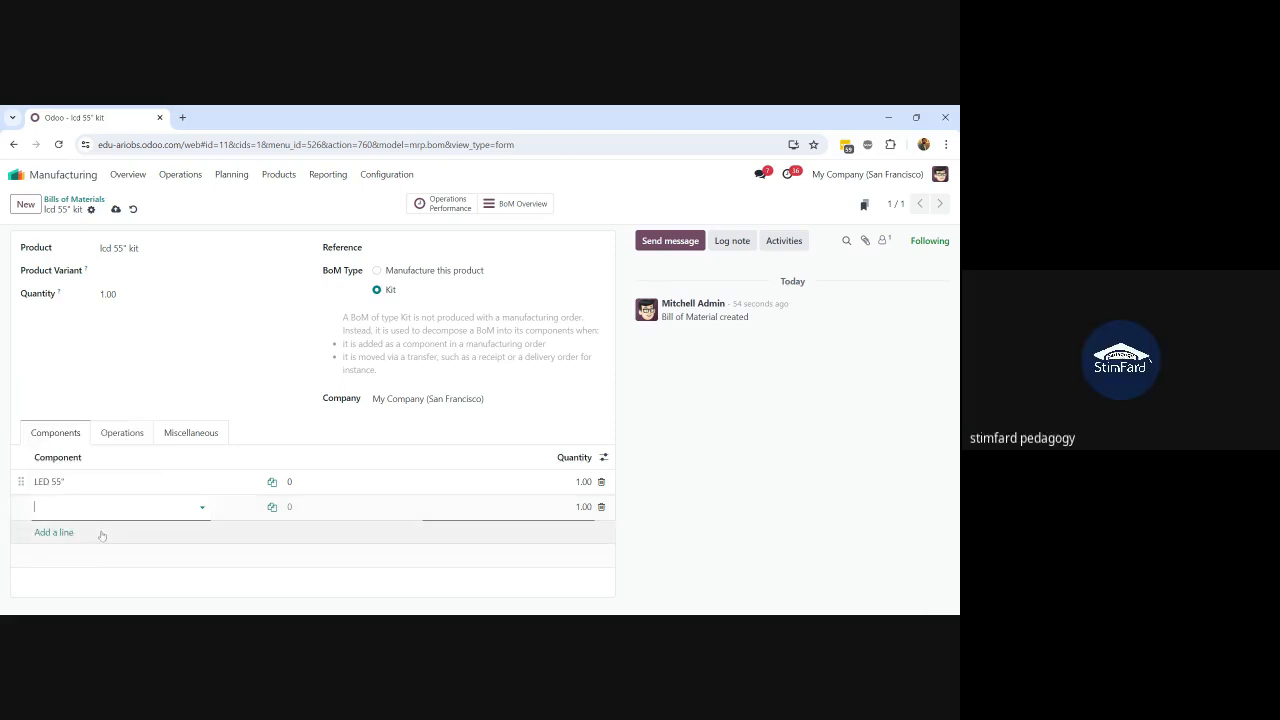
# Create a new product named LED Wall Stand as the third component and save the bill of materials
pyautogui.click(50, 533)
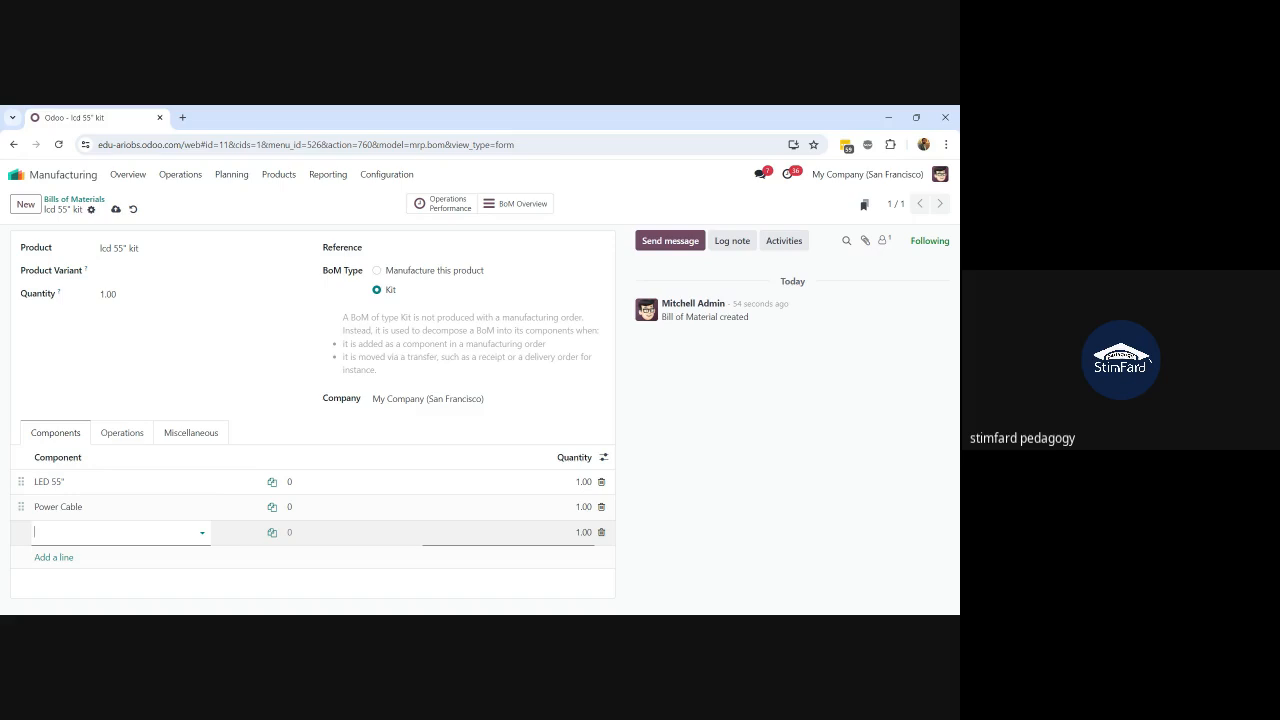
pyautogui.write('LED')
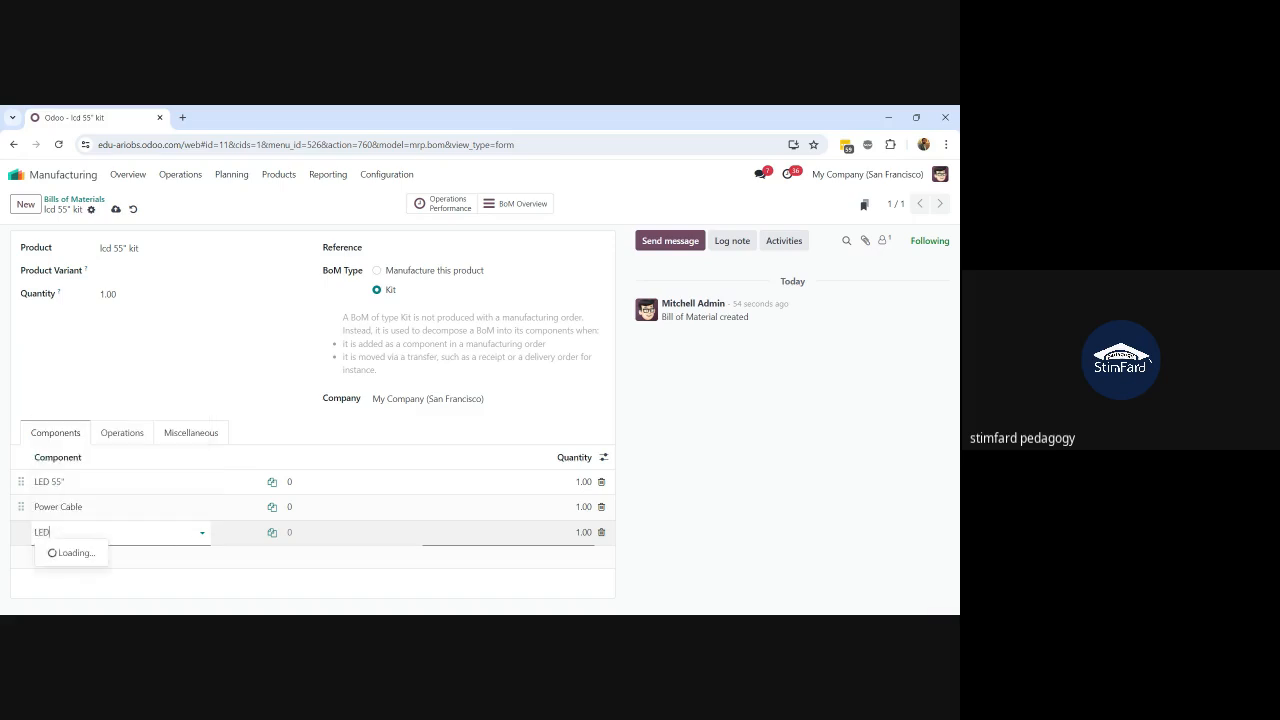
pyautogui.write(' Hang St')
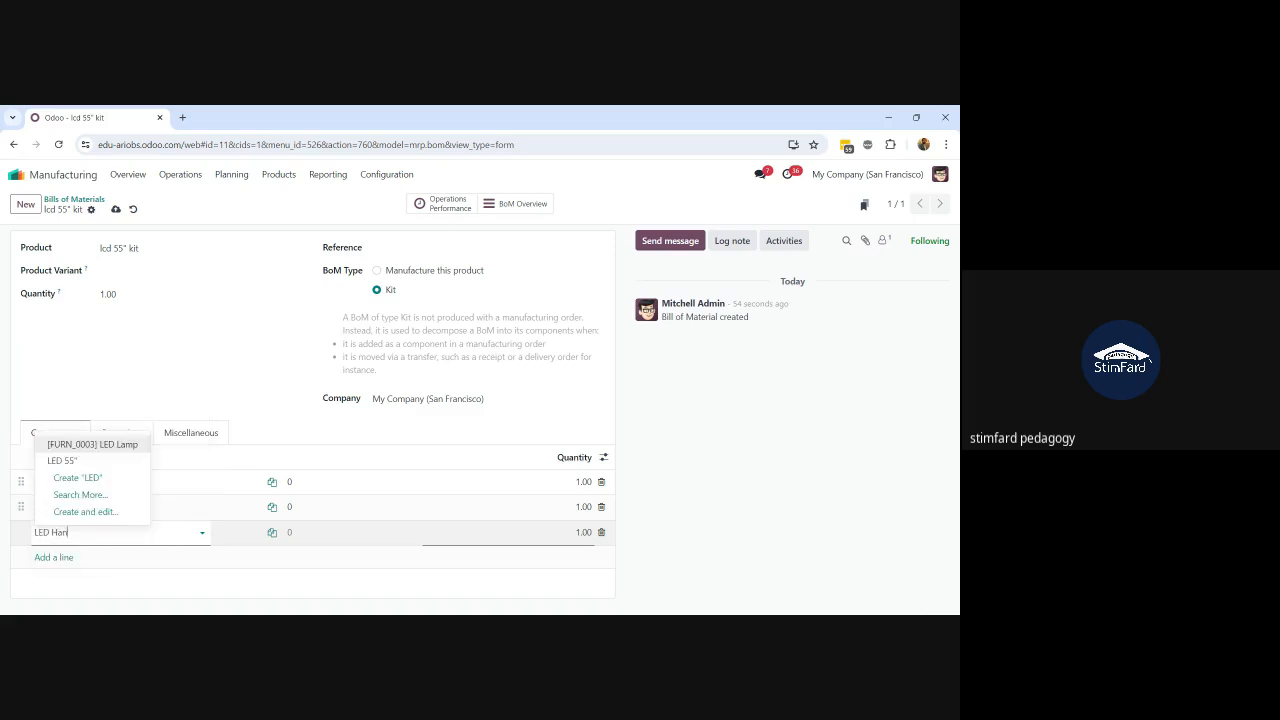
pyautogui.press('BackSpace')
pyautogui.press('BackSpace')
pyautogui.press('BackSpace')
pyautogui.press('BackSpace')
pyautogui.press('BackSpace')
pyautogui.press('BackSpace')
pyautogui.press('BackSpace')
pyautogui.press('BackSpace')
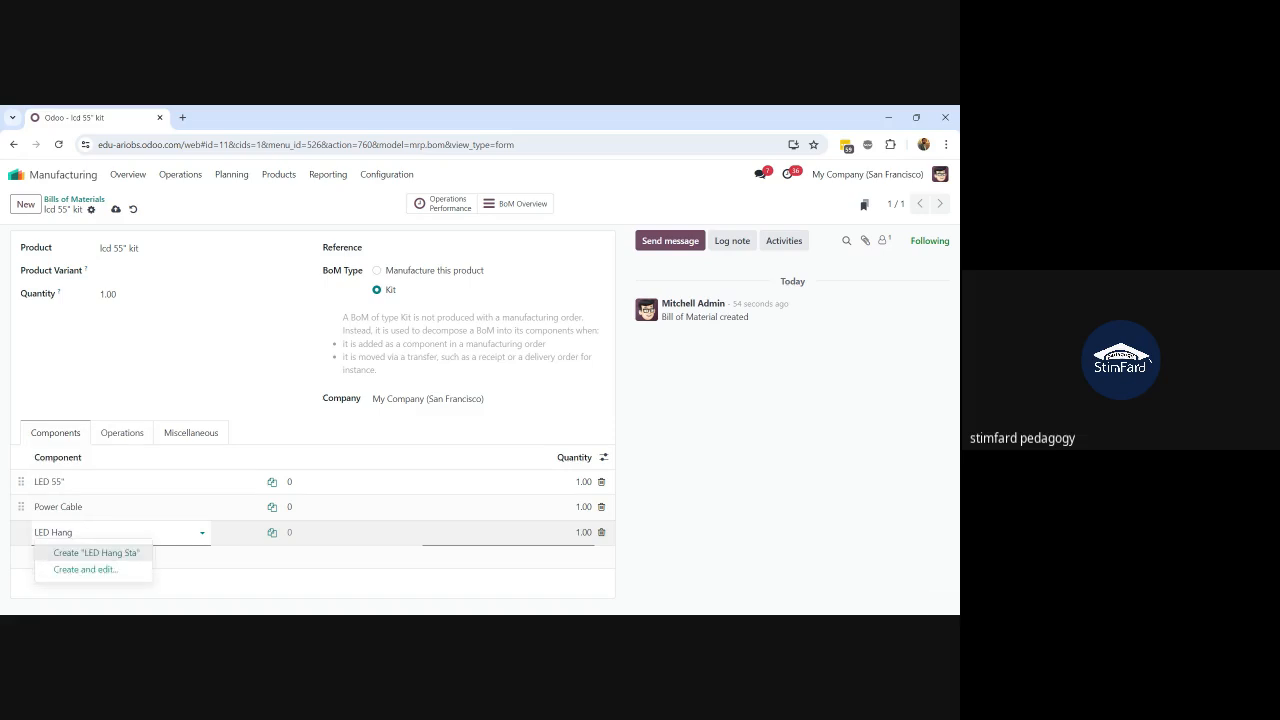
pyautogui.write('Wall S')
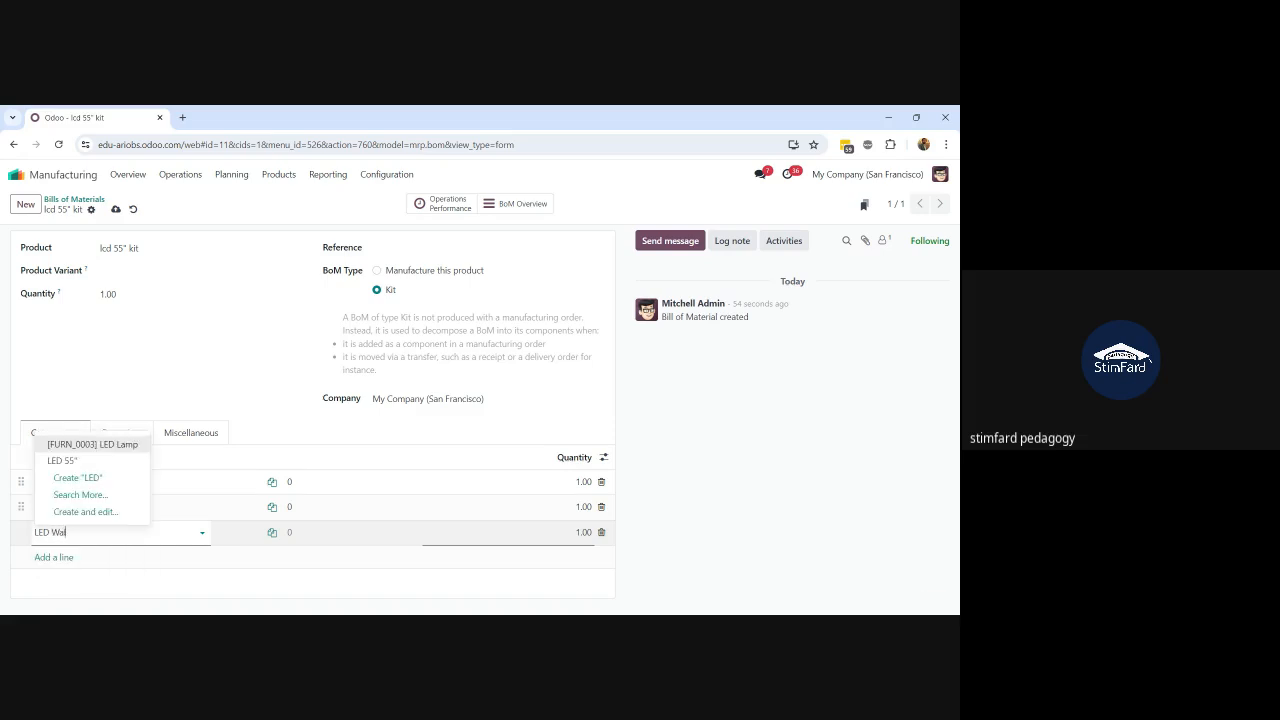
pyautogui.write('d')
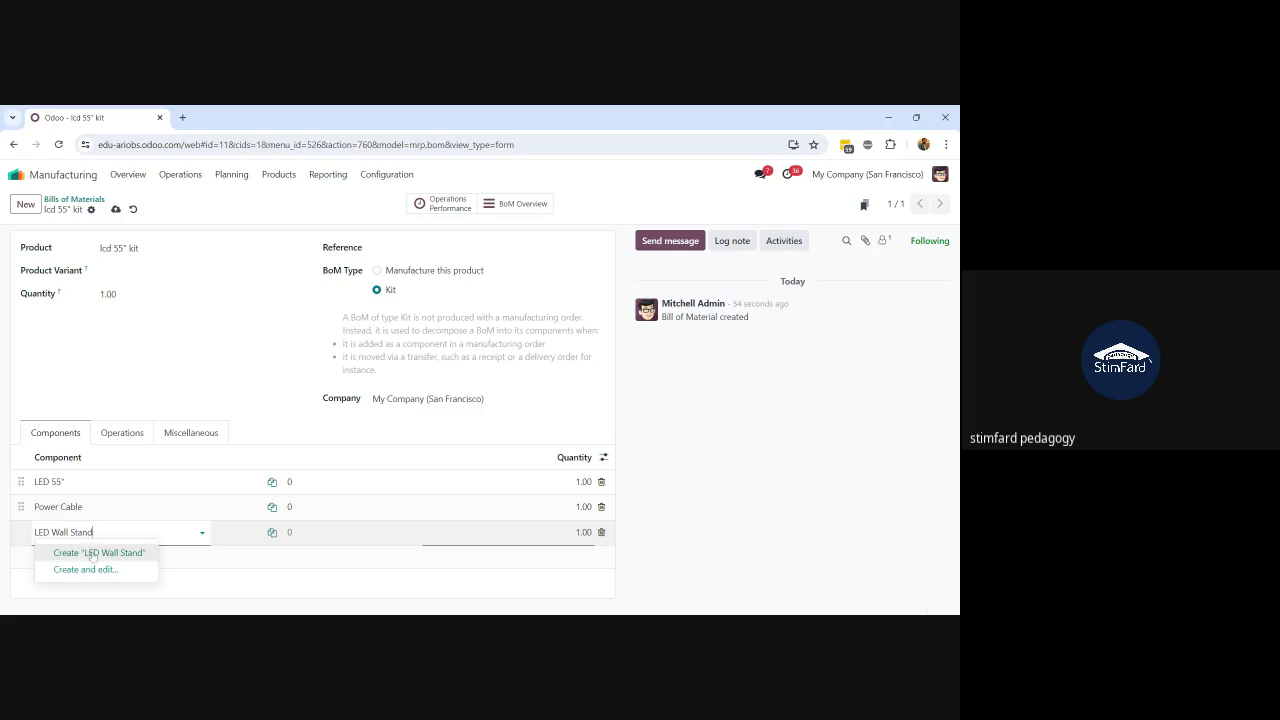
pyautogui.click(93, 553)
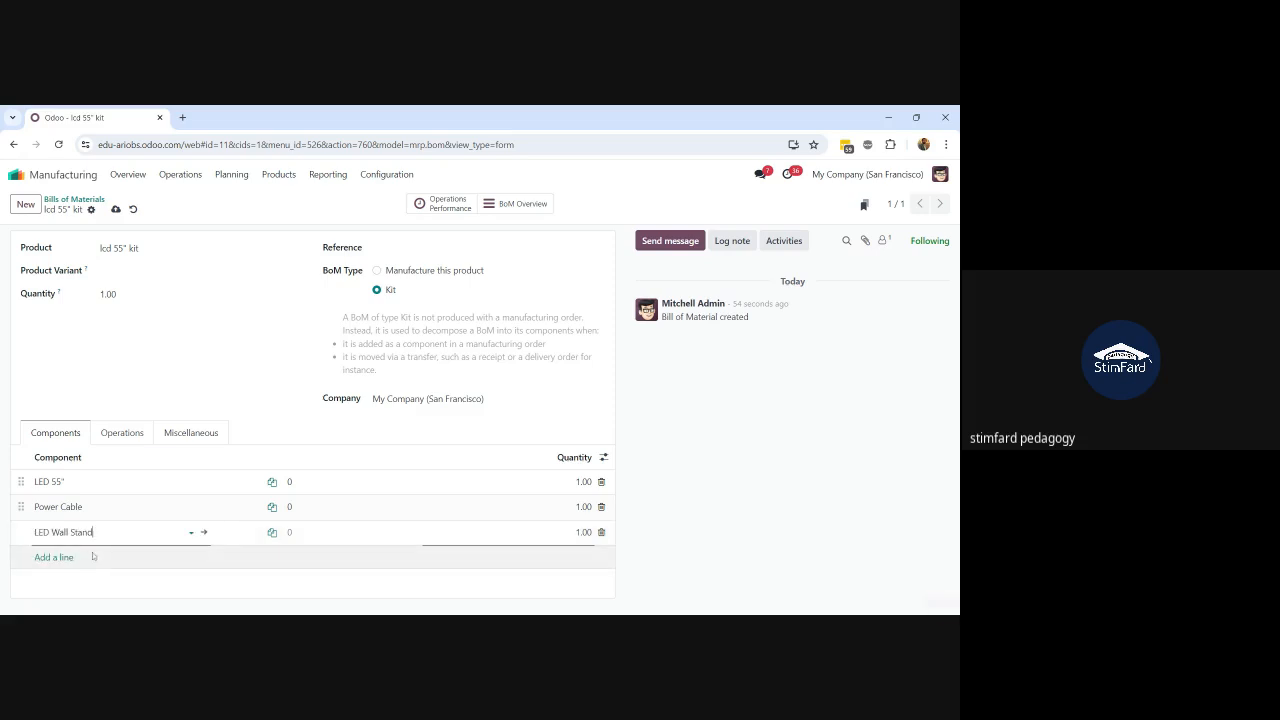
pyautogui.click(115, 209)
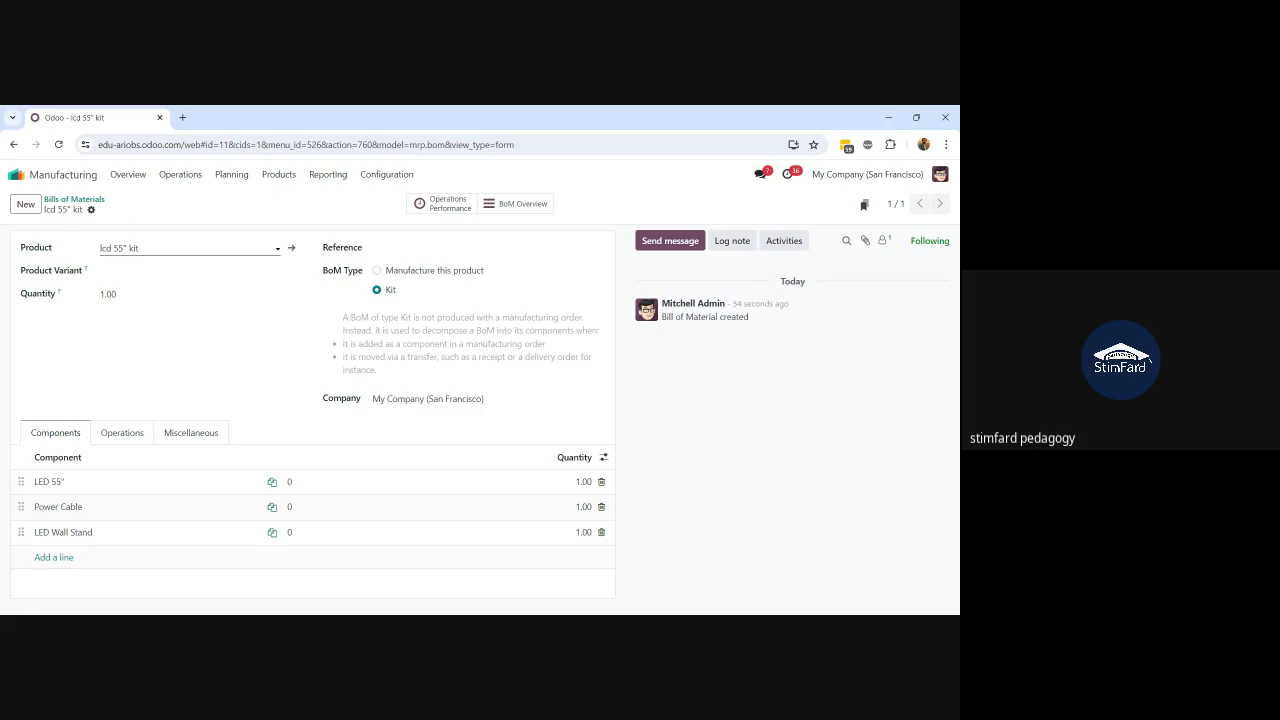
pyautogui.click(138, 248)
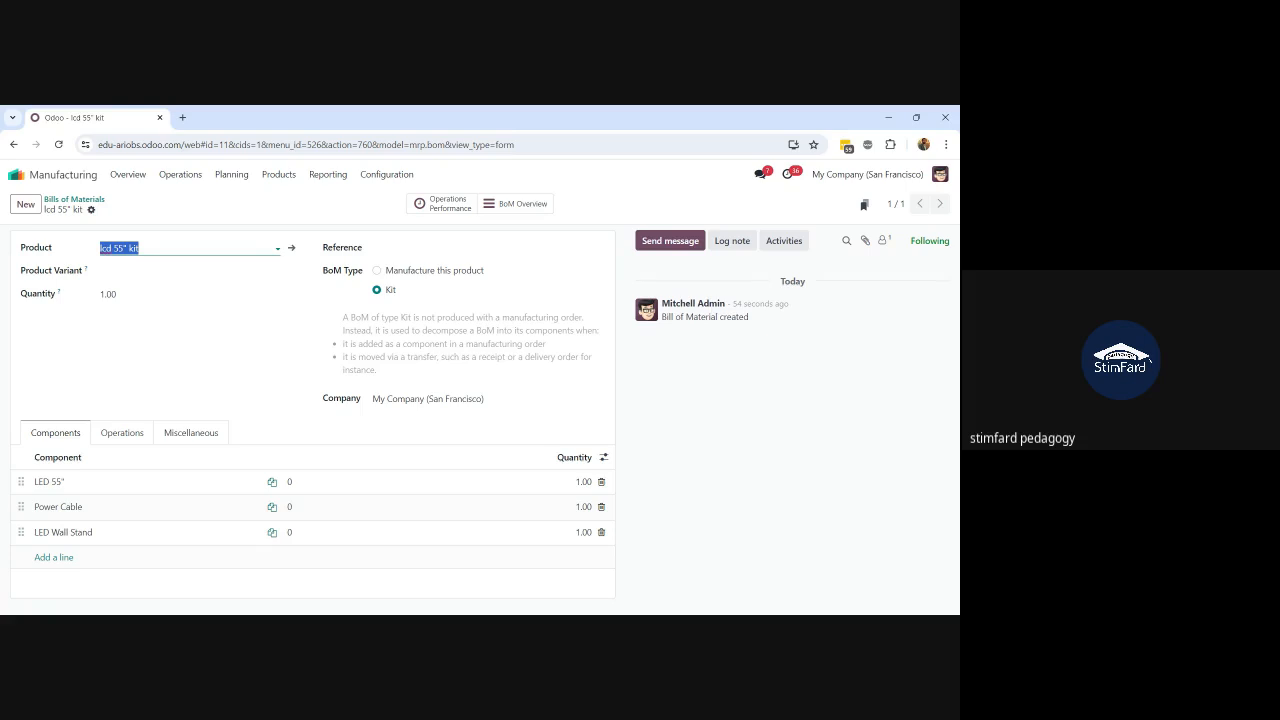
pyautogui.click(148, 224)
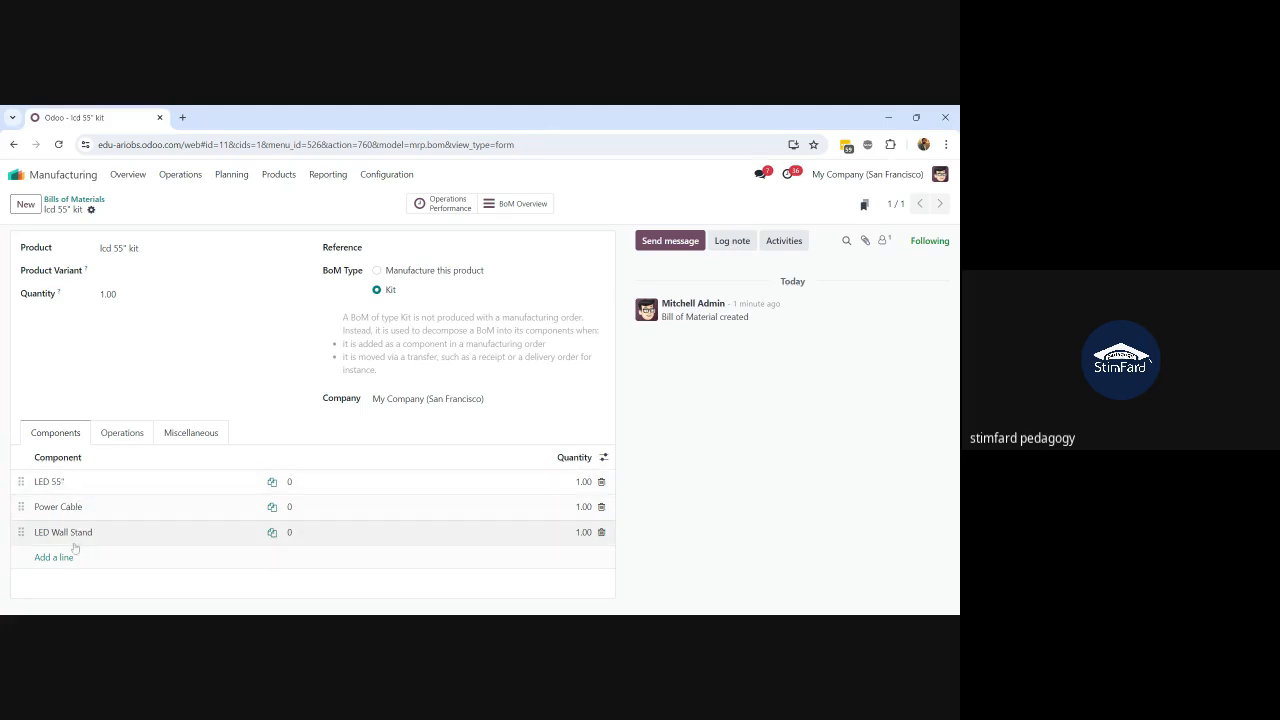
pyautogui.click(160, 248)
pyautogui.click(160, 248)
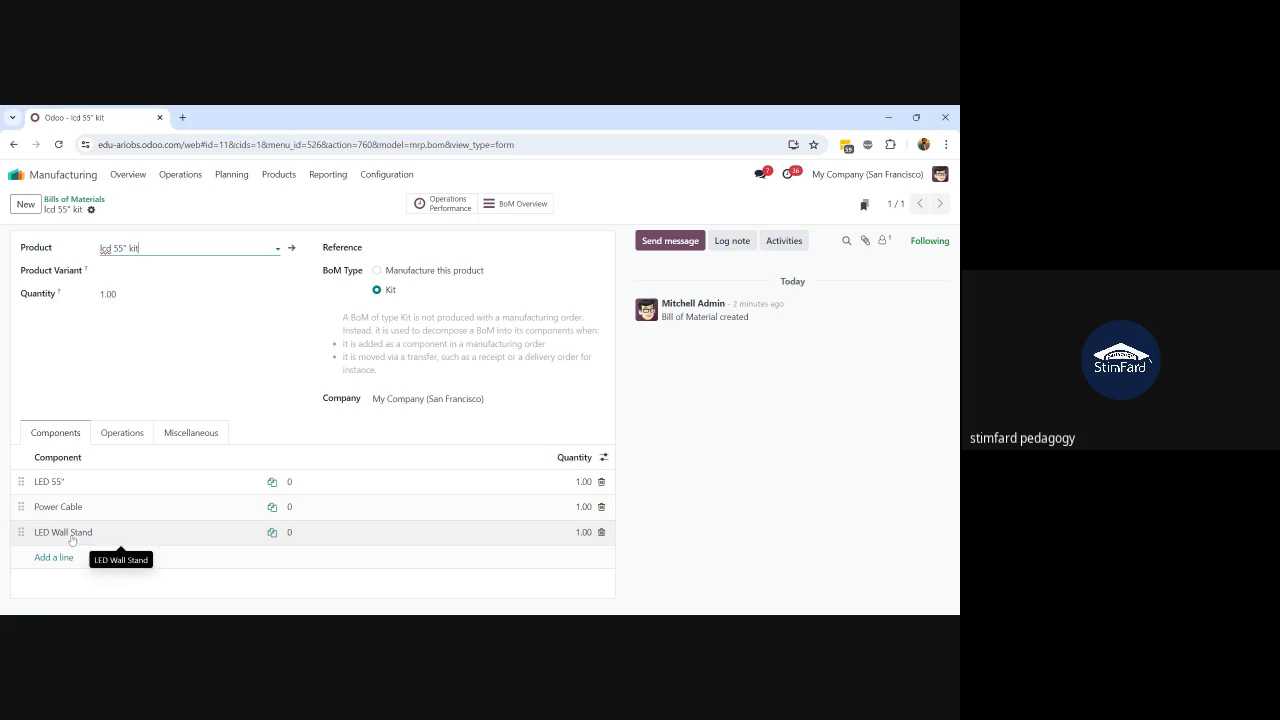
pyautogui.click(150, 248)
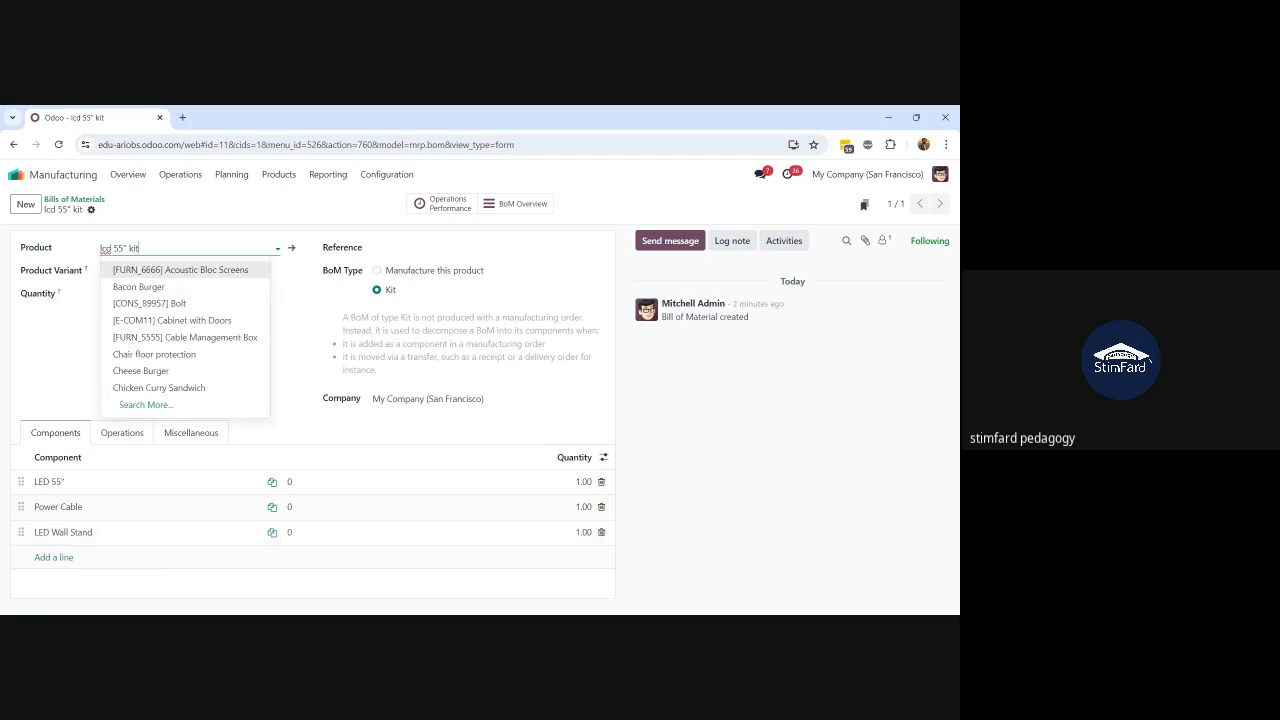
pyautogui.click(155, 201)
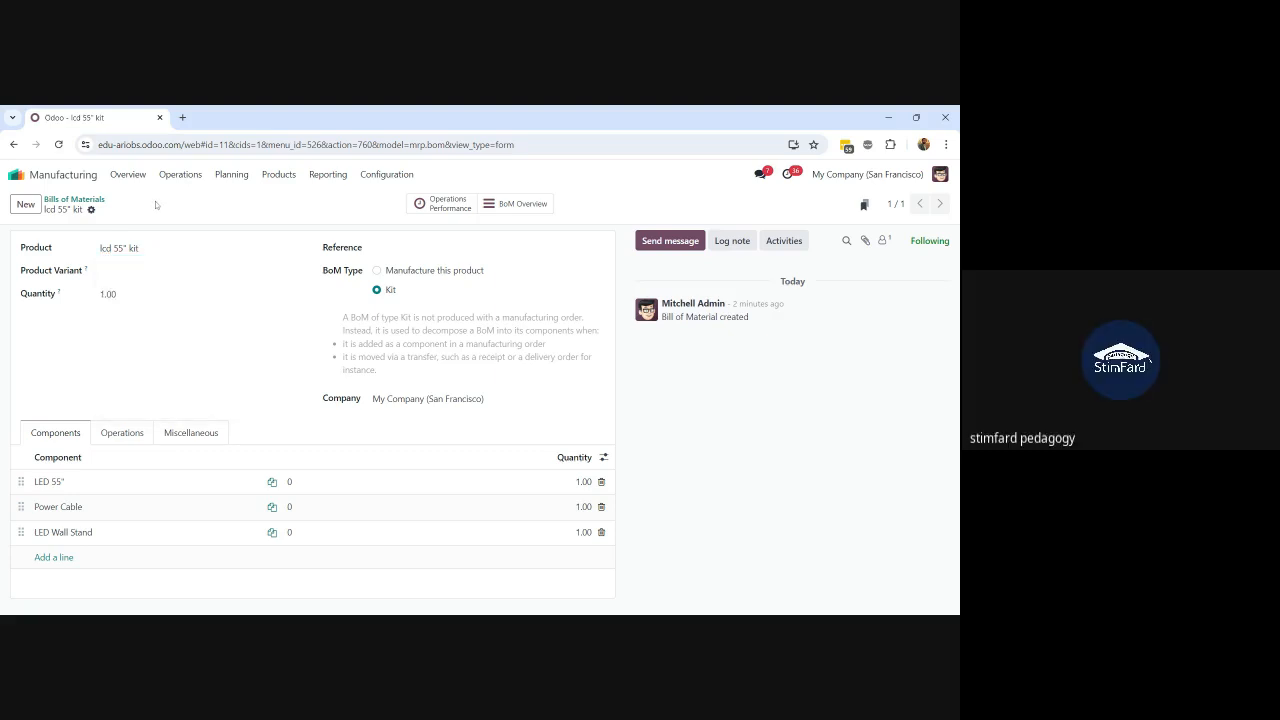
# Search the applications for "order" and open the orders of the Sales app
pyautogui.click(18, 174)
pyautogui.write('oreder')
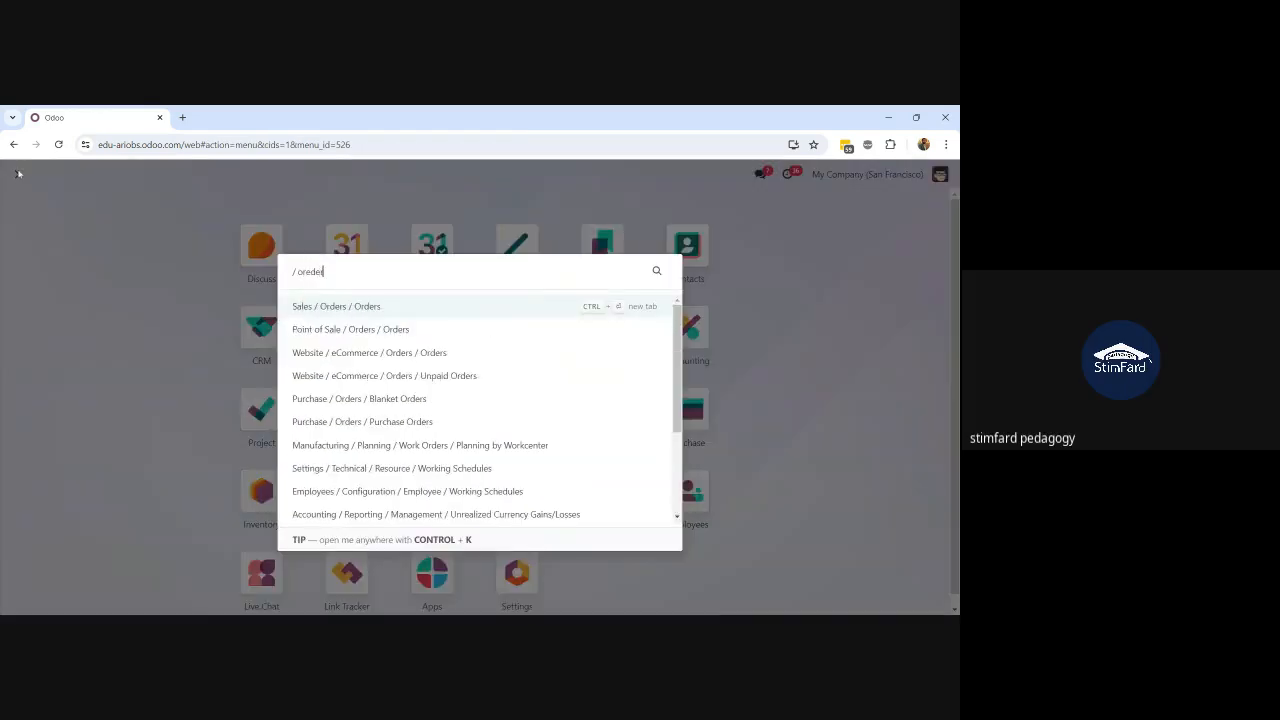
pyautogui.press('BackSpace')
pyautogui.press('BackSpace')
pyautogui.press('BackSpace')
pyautogui.press('BackSpace')
pyautogui.write('der')
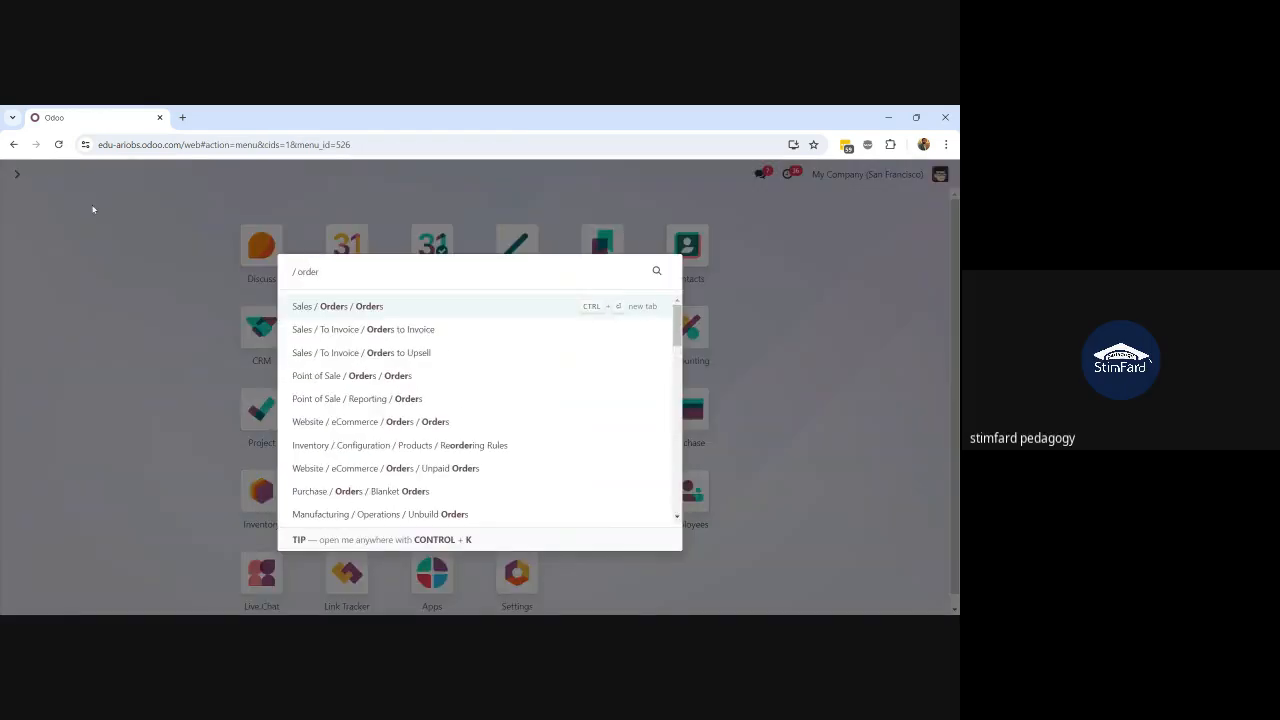
pyautogui.press('Return')
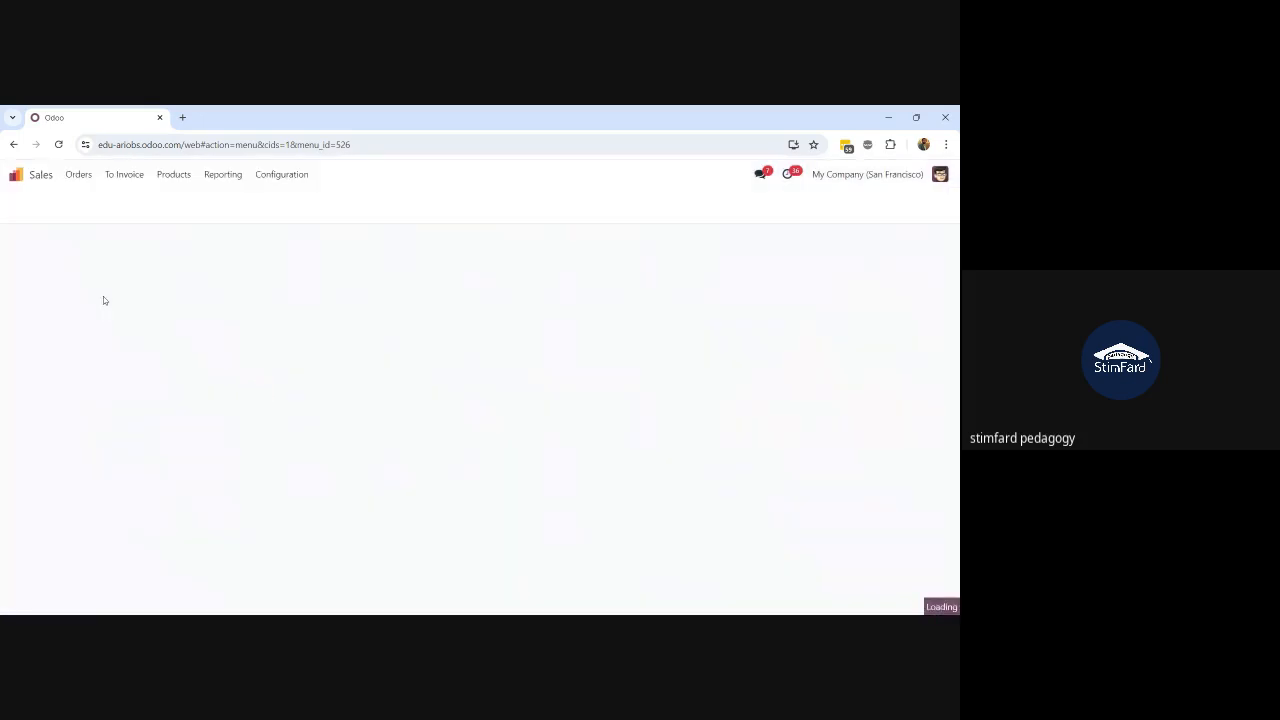
# Create a new quotation for the customer Azure Interior
pyautogui.click(25, 203)
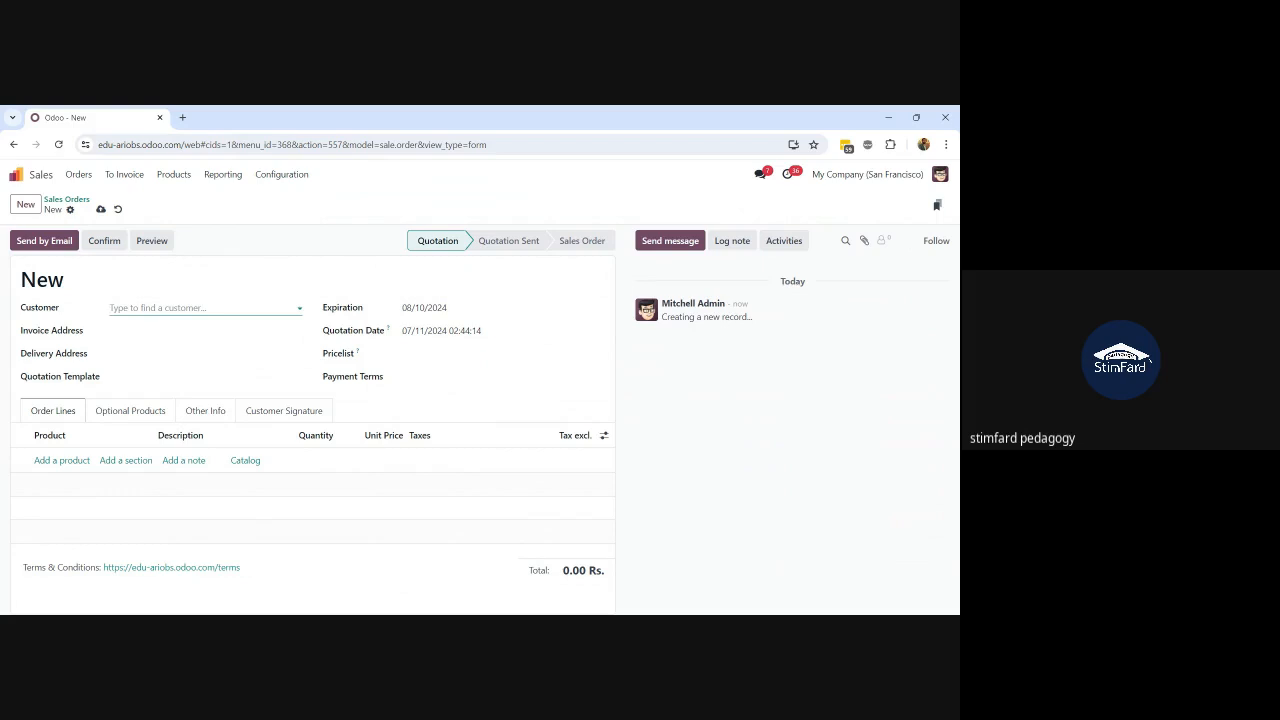
pyautogui.click(163, 308)
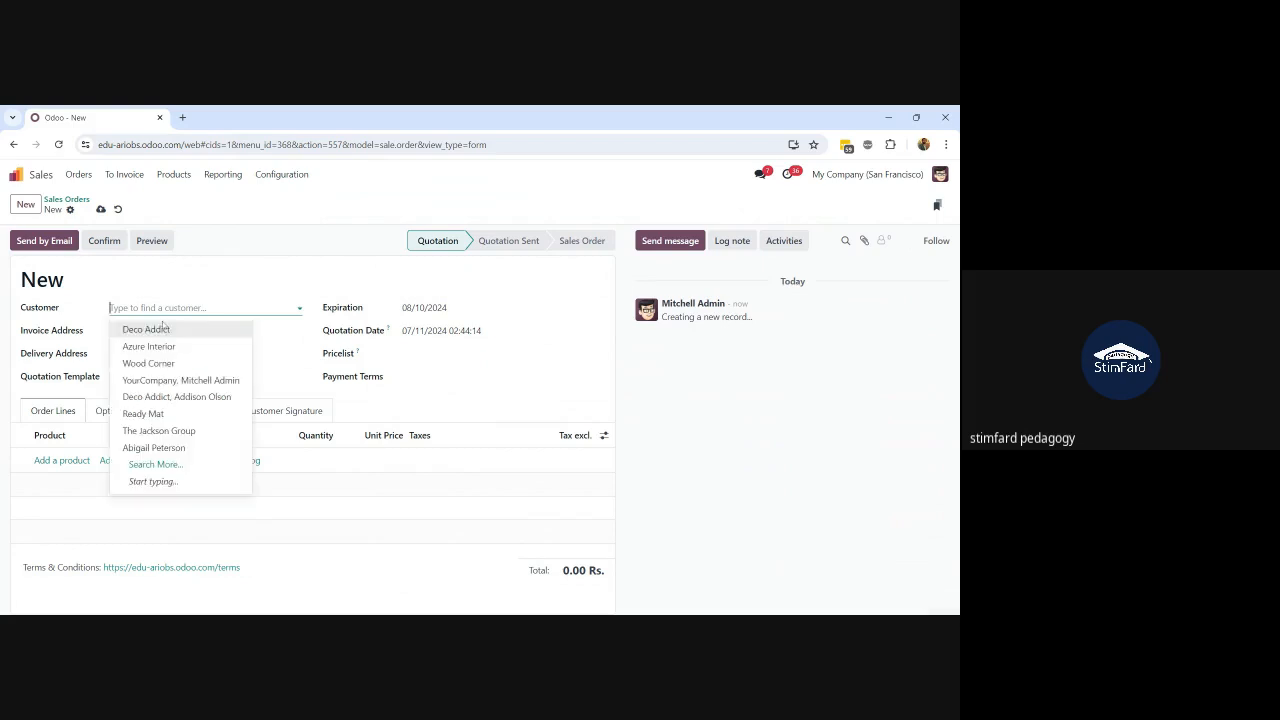
pyautogui.click(166, 345)
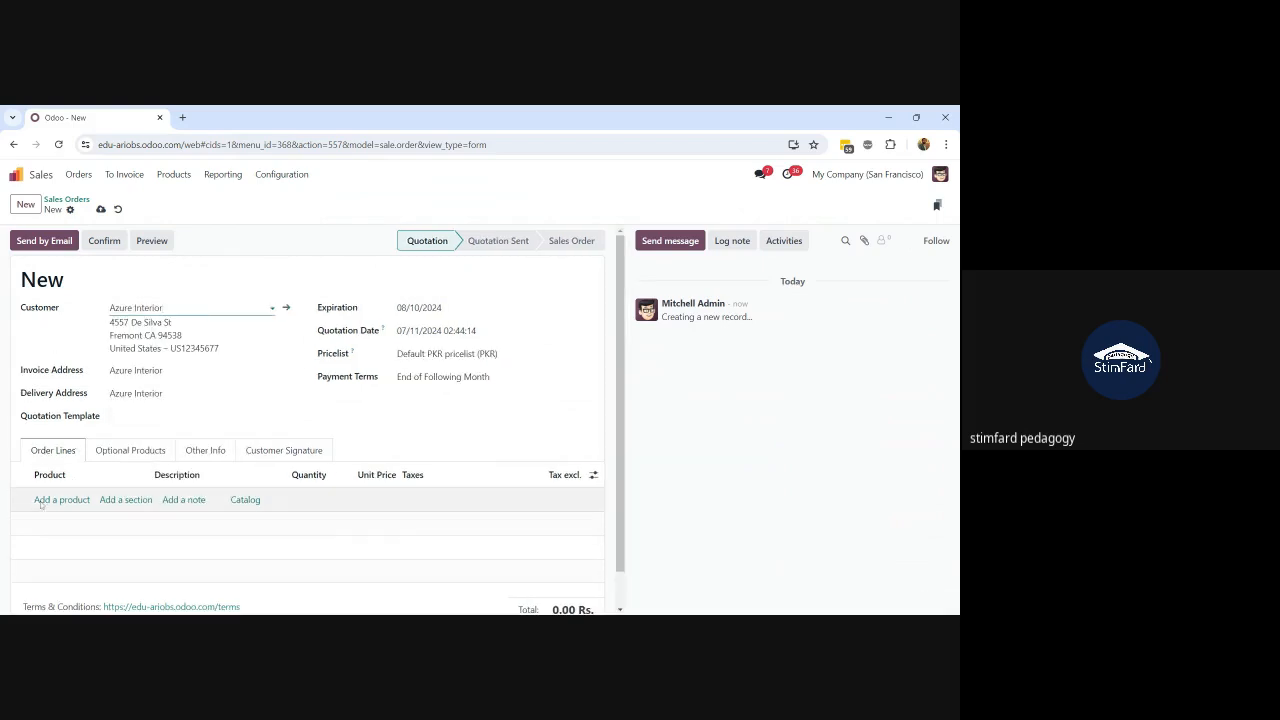
# Add an order line for the product LED 55" to the quotation
pyautogui.click(40, 500)
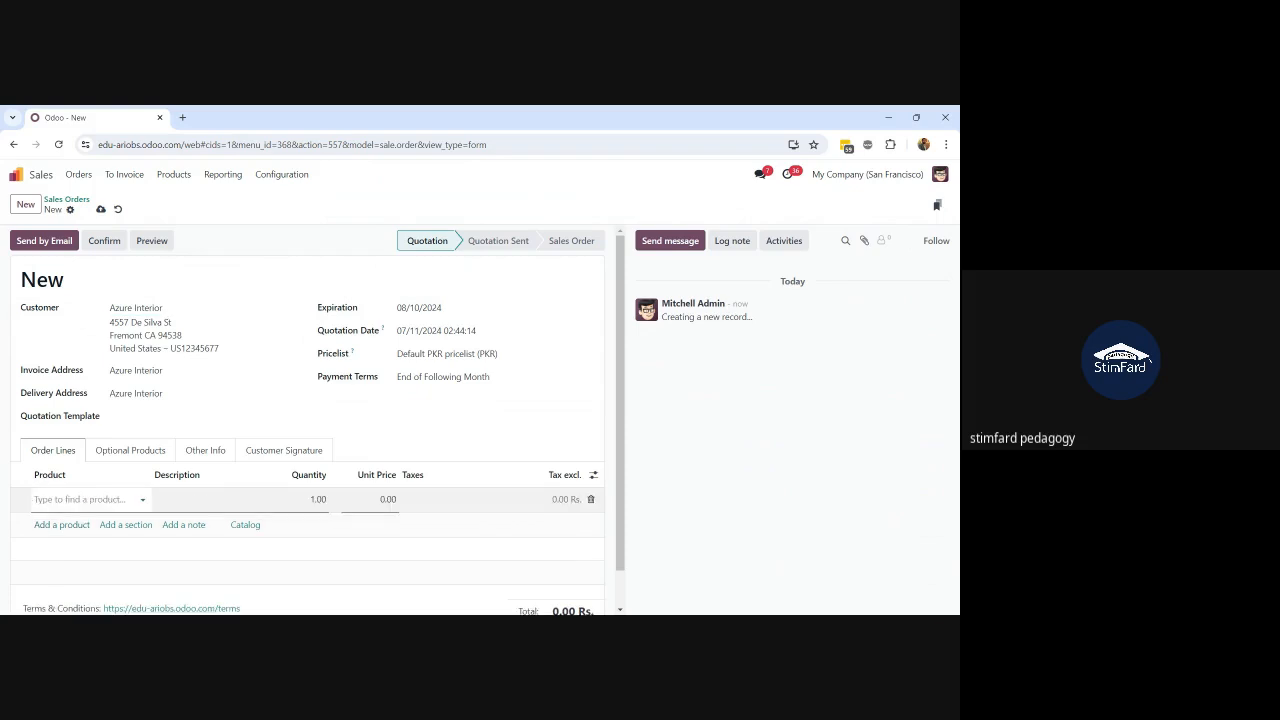
pyautogui.click(40, 500)
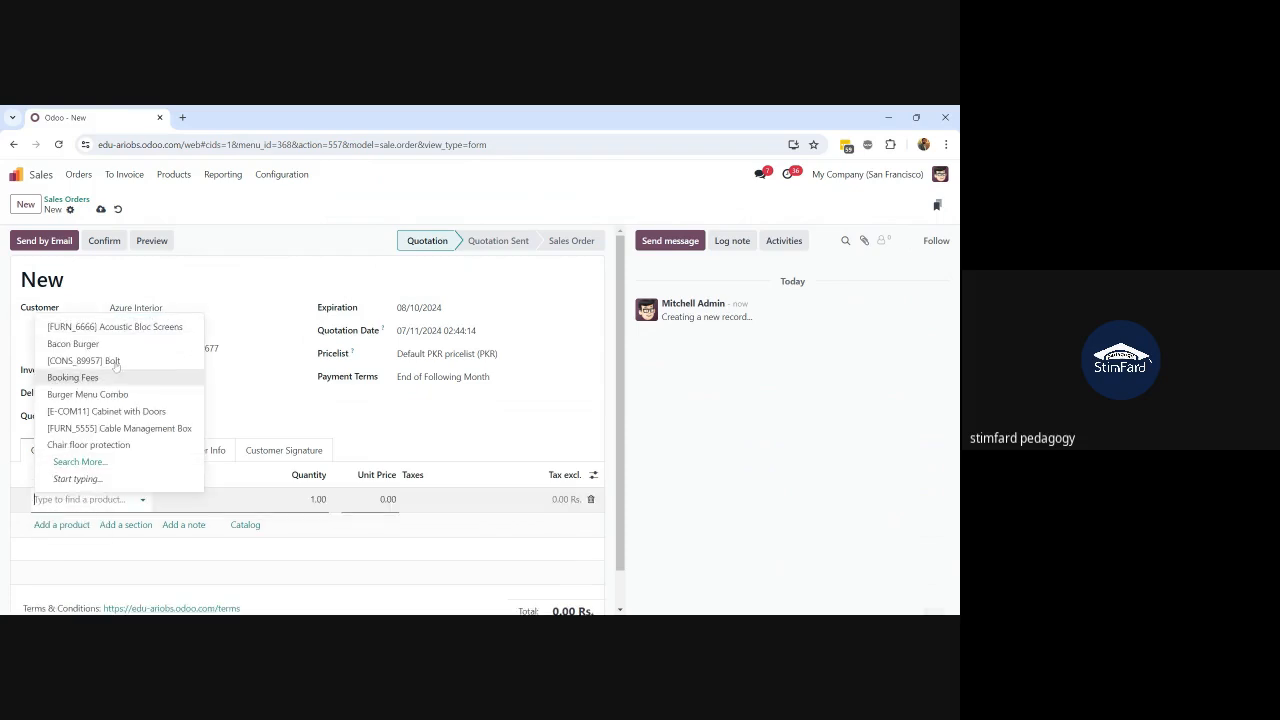
pyautogui.write('led')
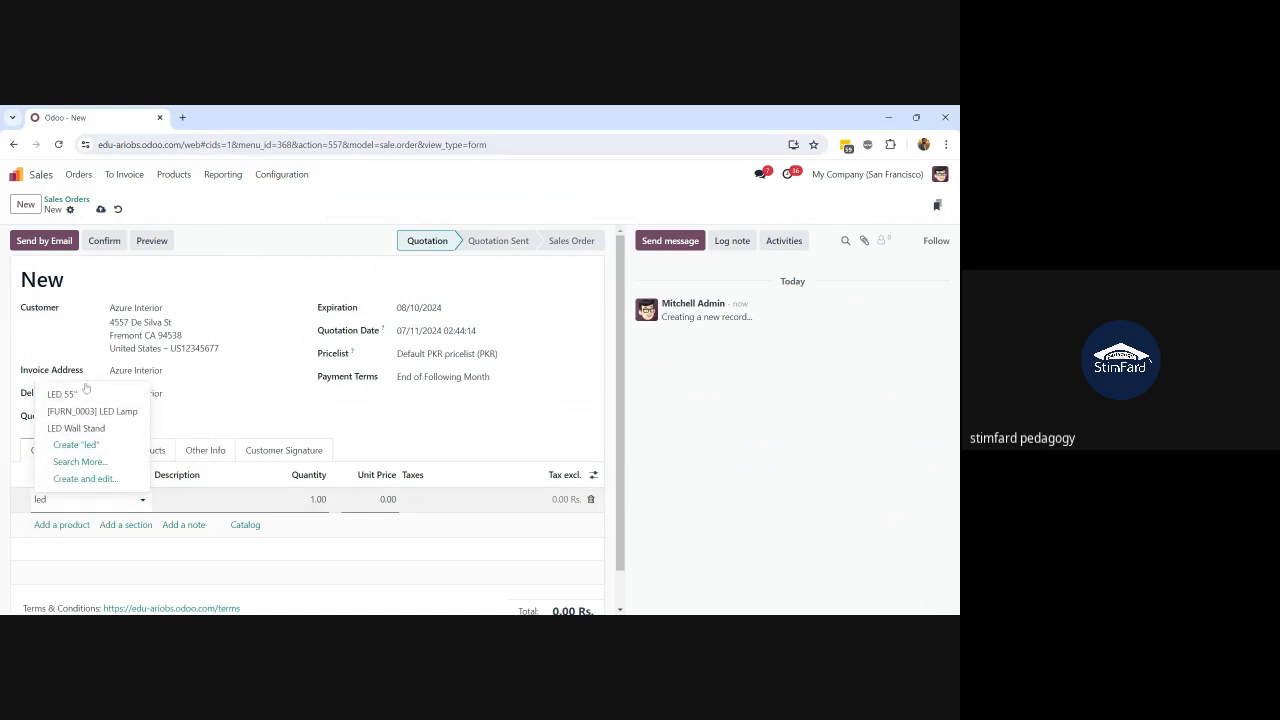
pyautogui.click(86, 394)
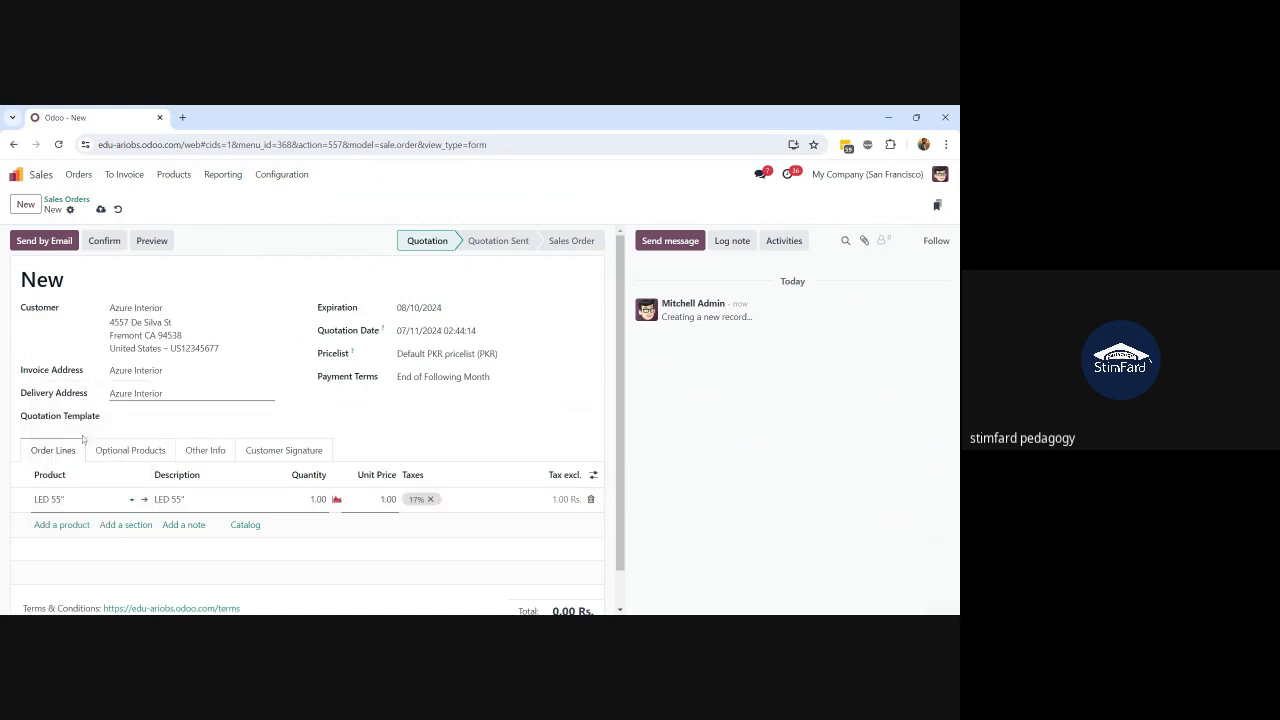
# Change the order line's product to lcd 55" kit and confirm the quotation as a sales order
pyautogui.click(66, 499)
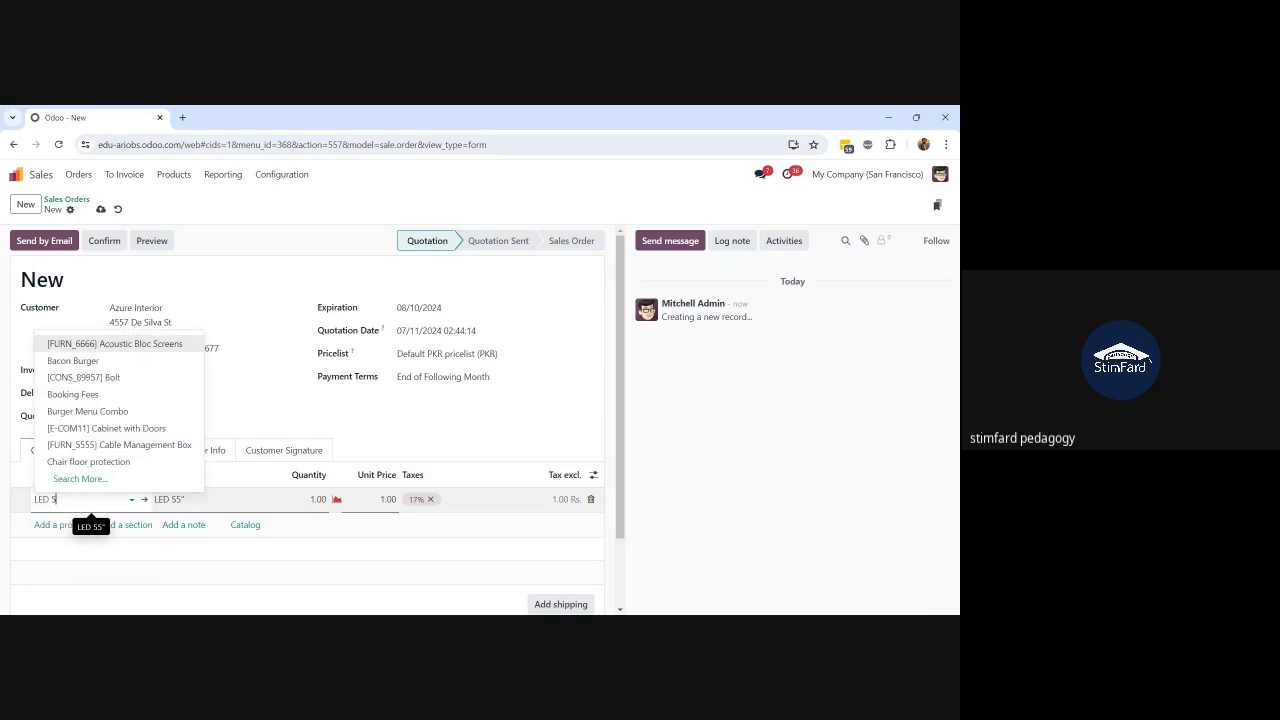
pyautogui.press('BackSpace')
pyautogui.press('BackSpace')
pyautogui.press('BackSpace')
pyautogui.press('BackSpace')
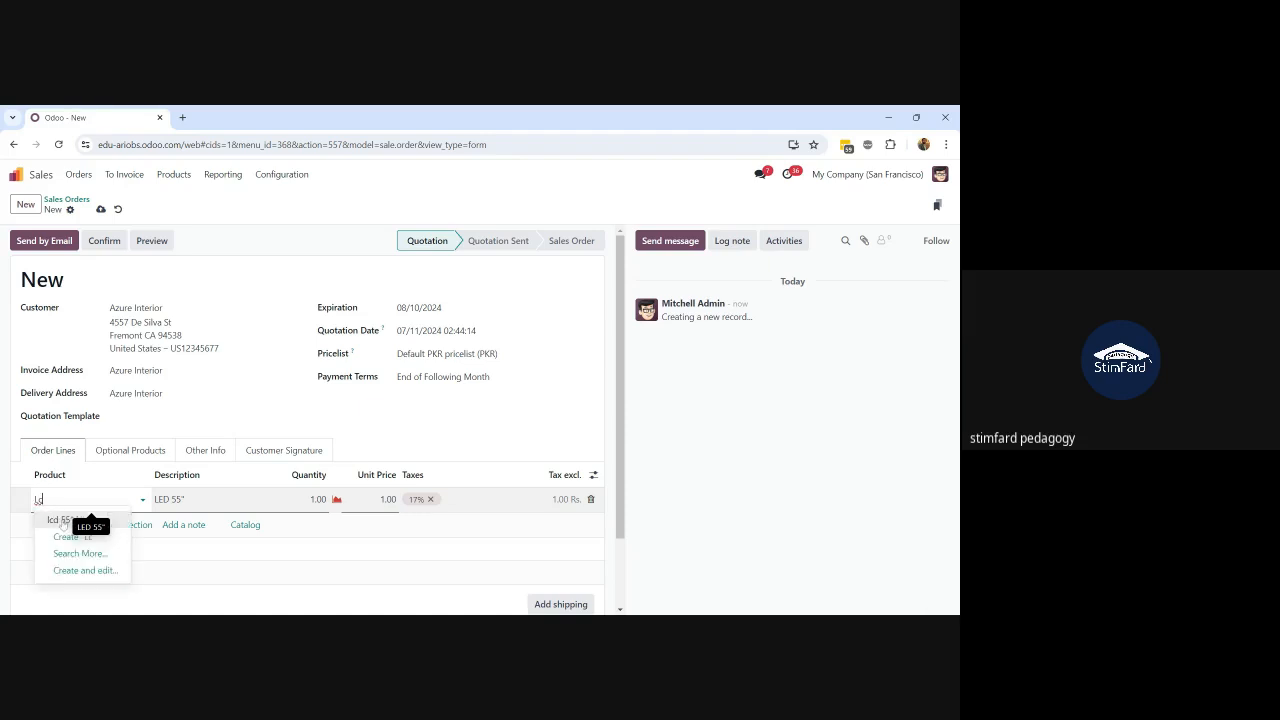
pyautogui.click(60, 520)
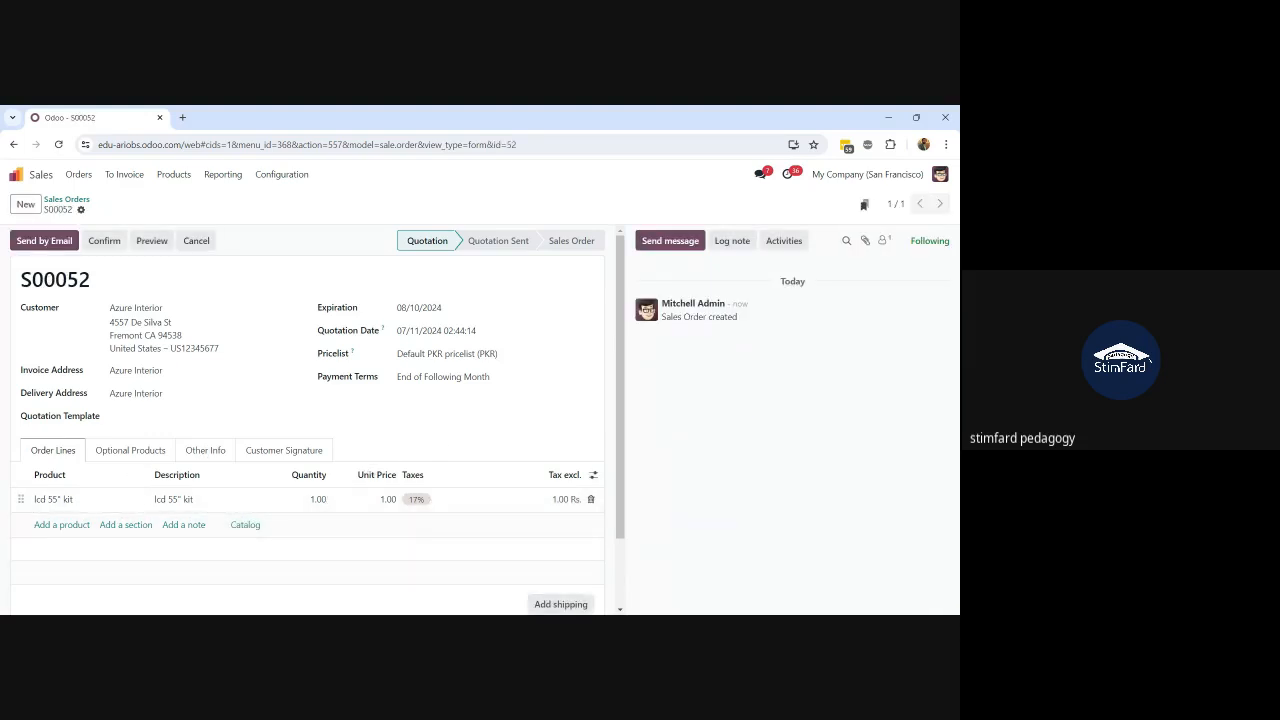
pyautogui.click(104, 240)
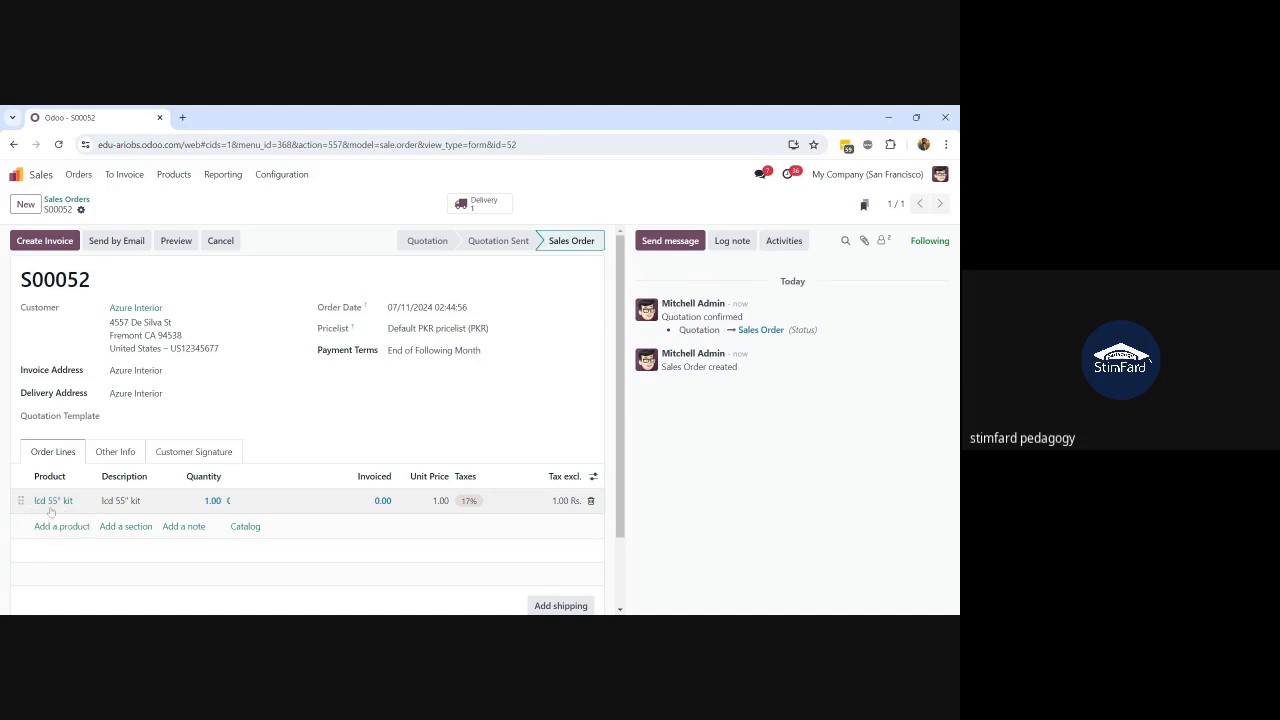
# Open the sales order's delivery, examine the product availability and kit components, and return to the order
pyautogui.click(477, 204)
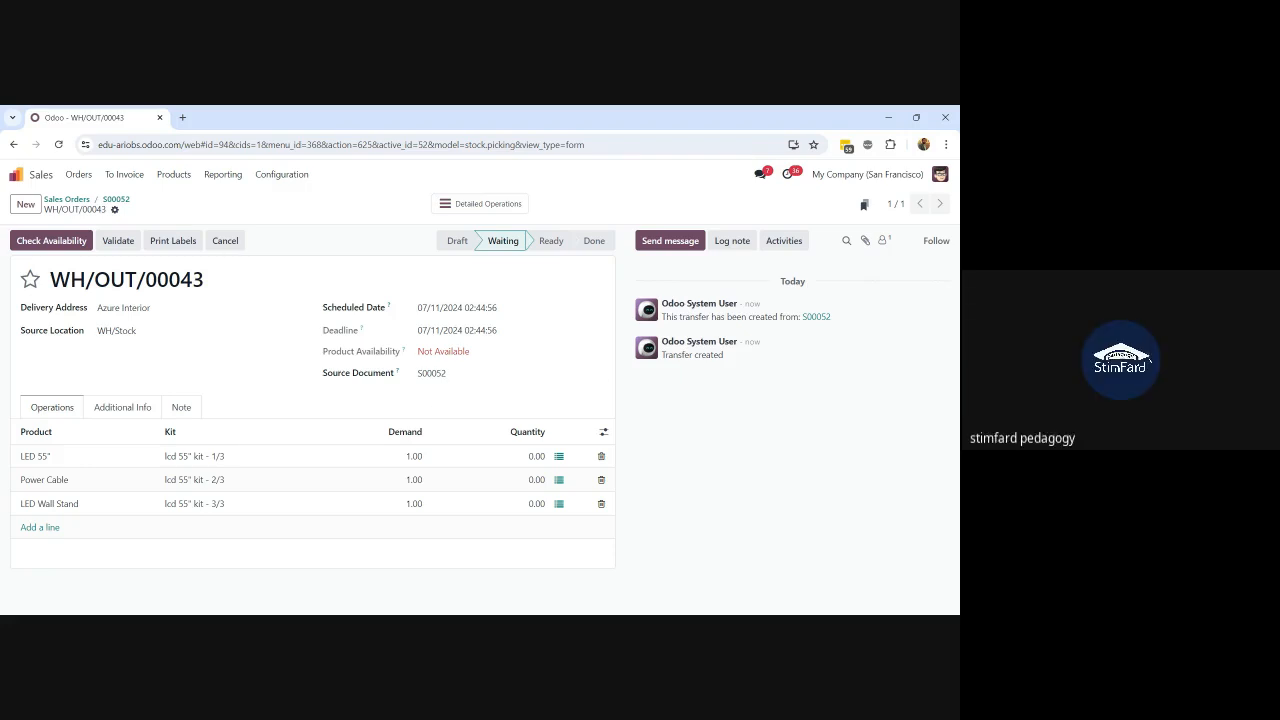
pyautogui.moveTo(472, 355); pyautogui.dragTo(417, 352)
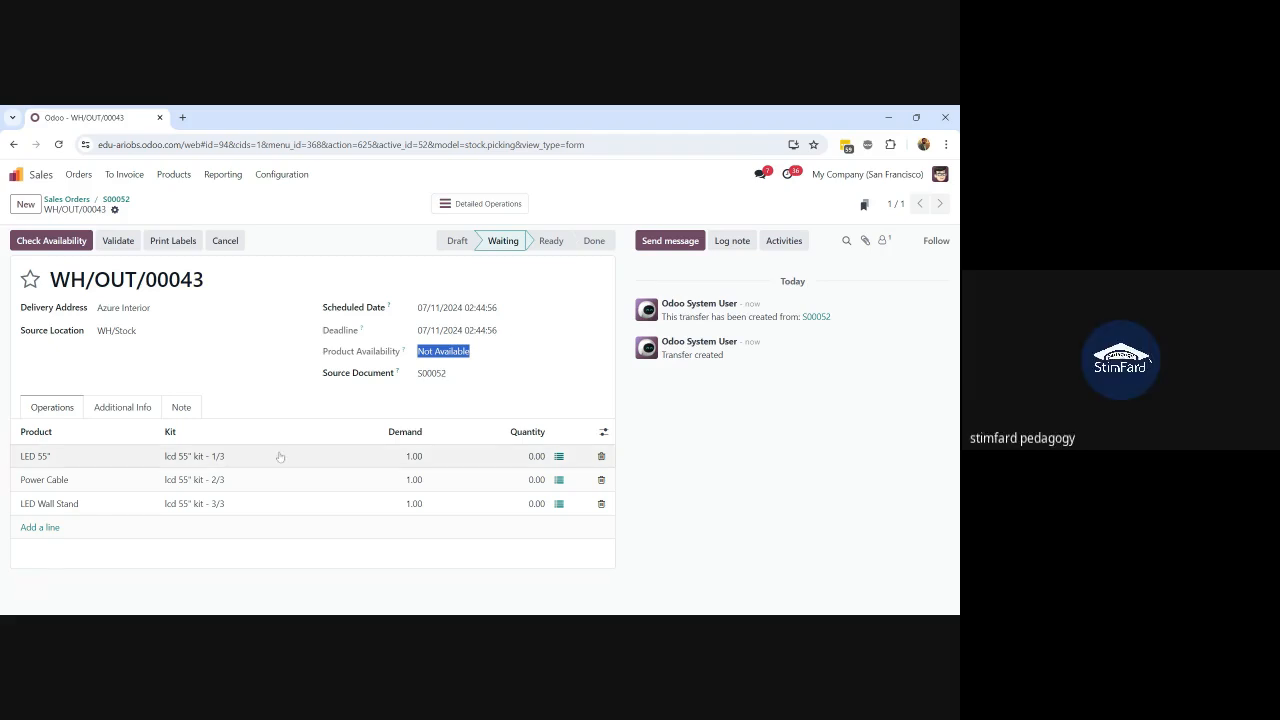
pyautogui.click(73, 510)
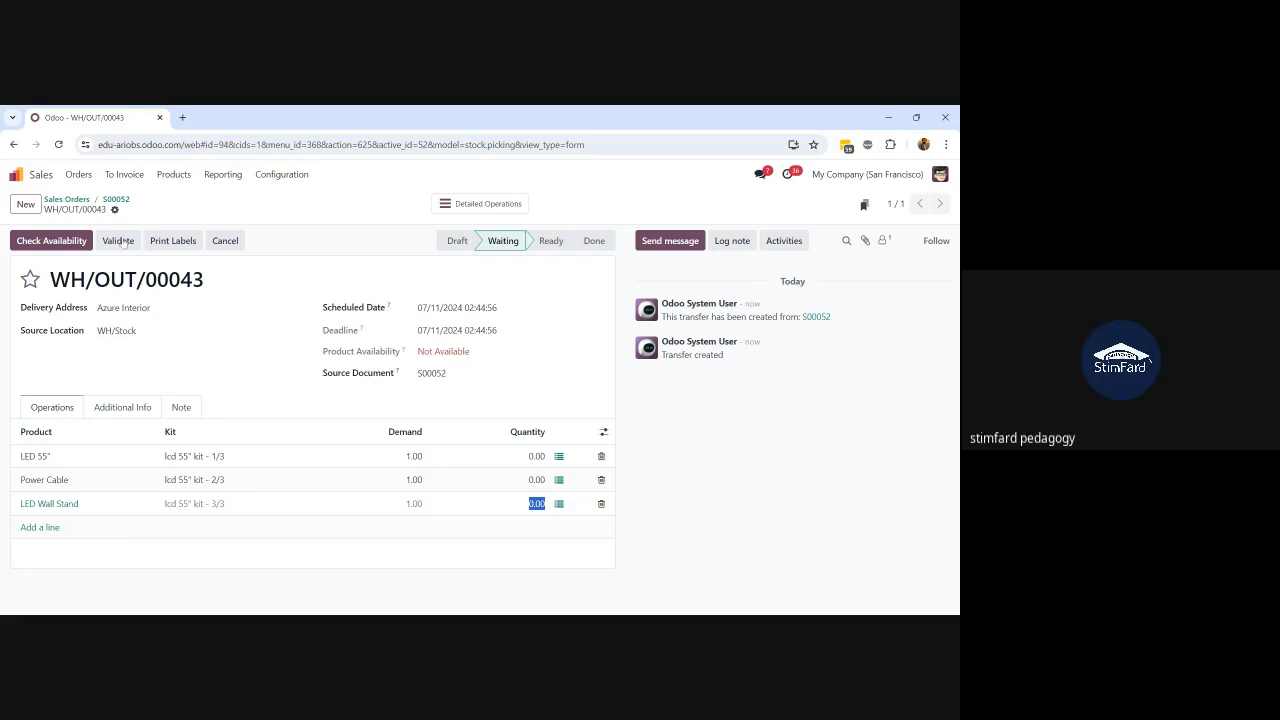
pyautogui.click(114, 199)
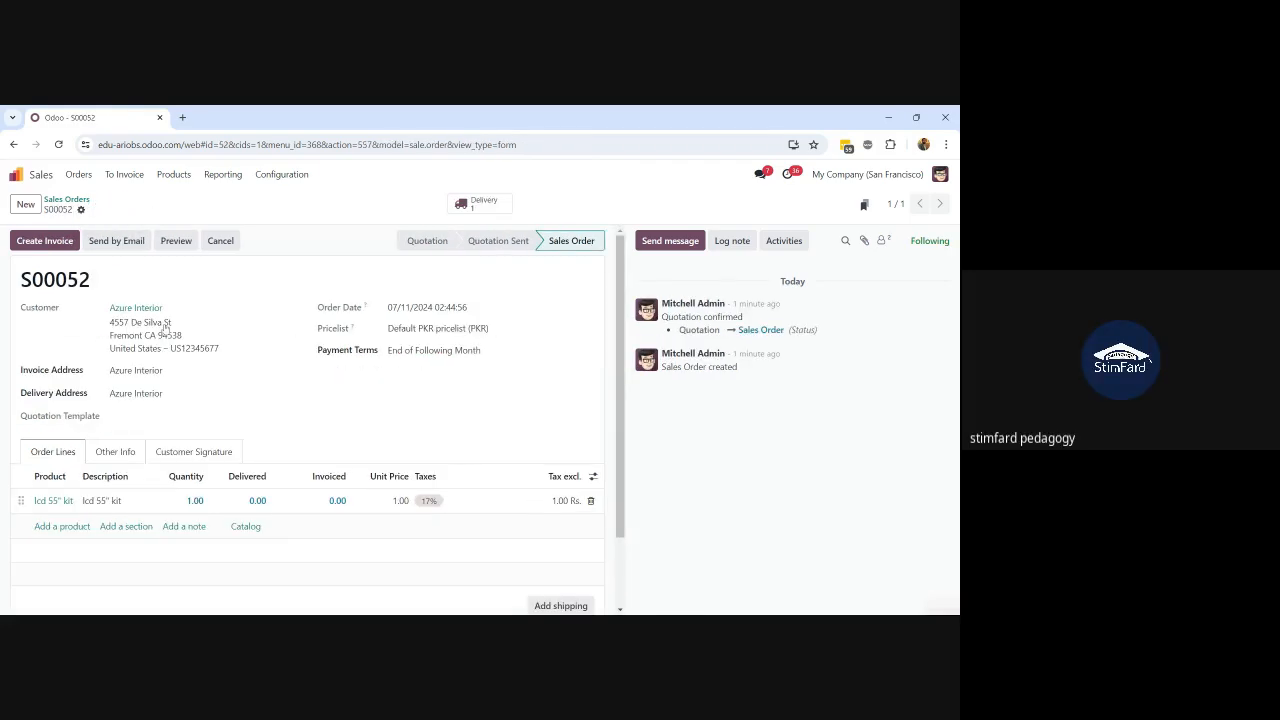
# Check which optional columns are offered for the order lines
pyautogui.click(593, 477)
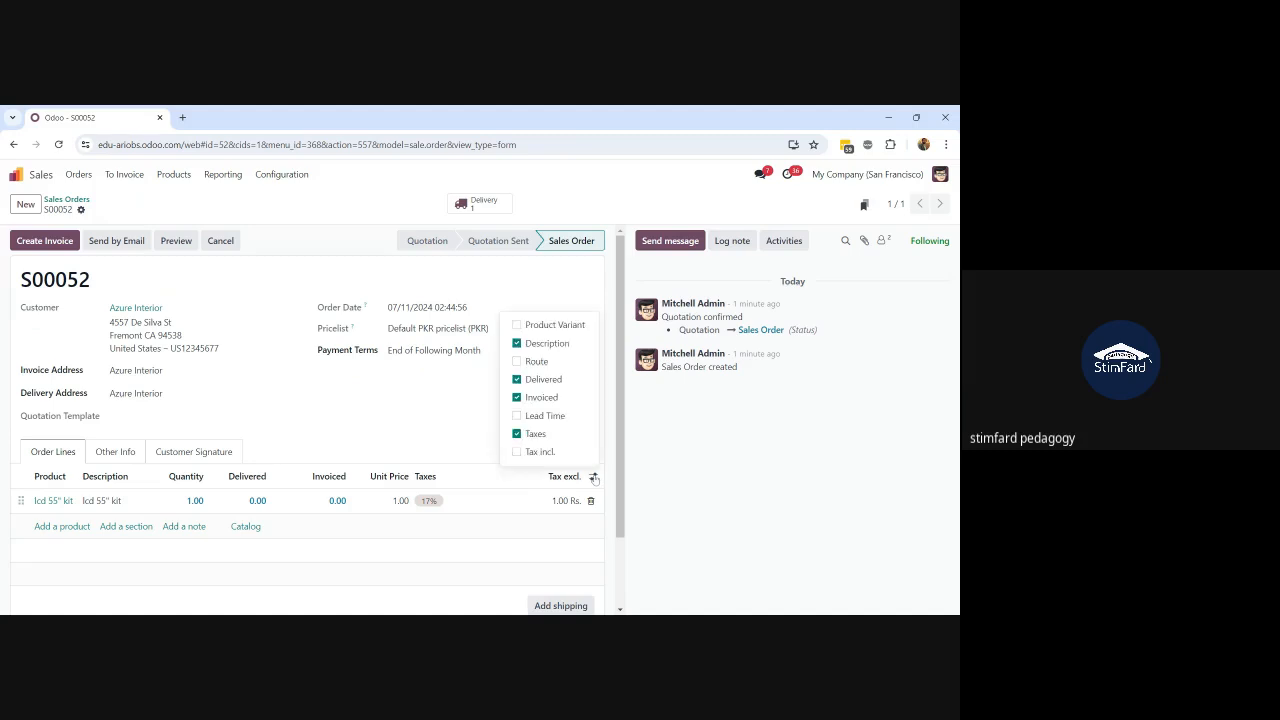
pyautogui.hscroll(-3, 172, 562)
pyautogui.click(127, 568)
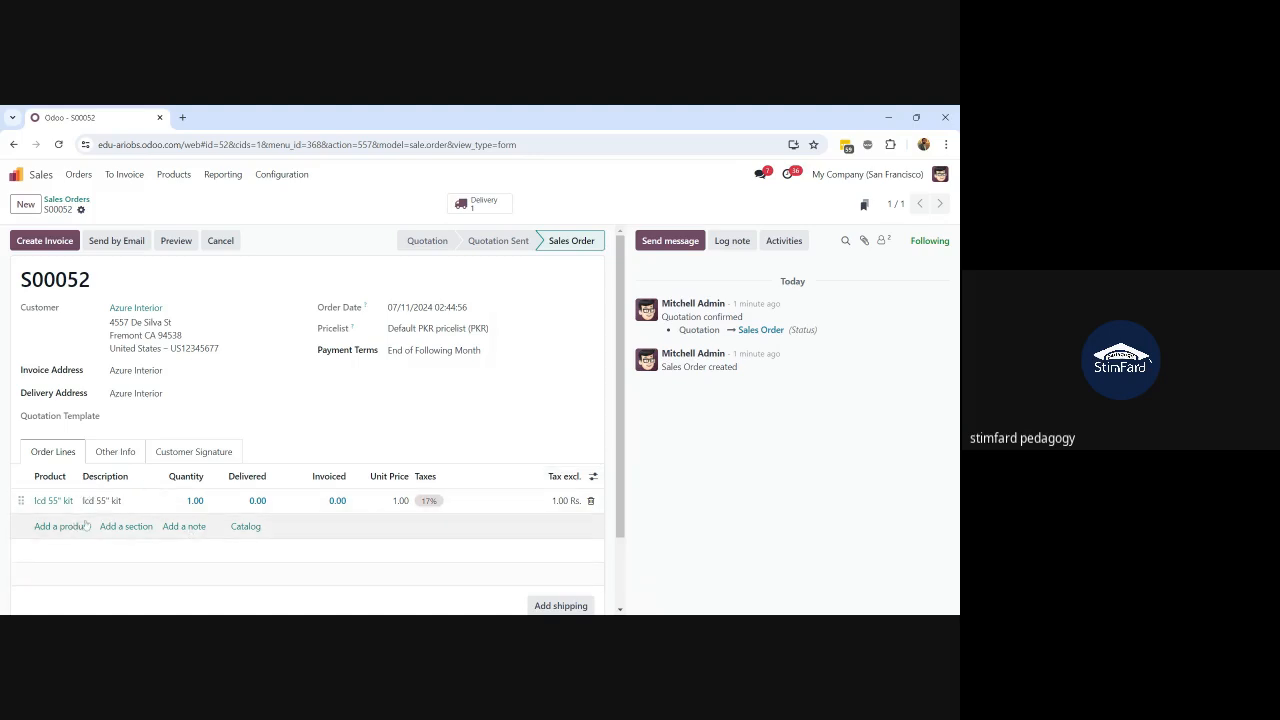
pyautogui.click(594, 477)
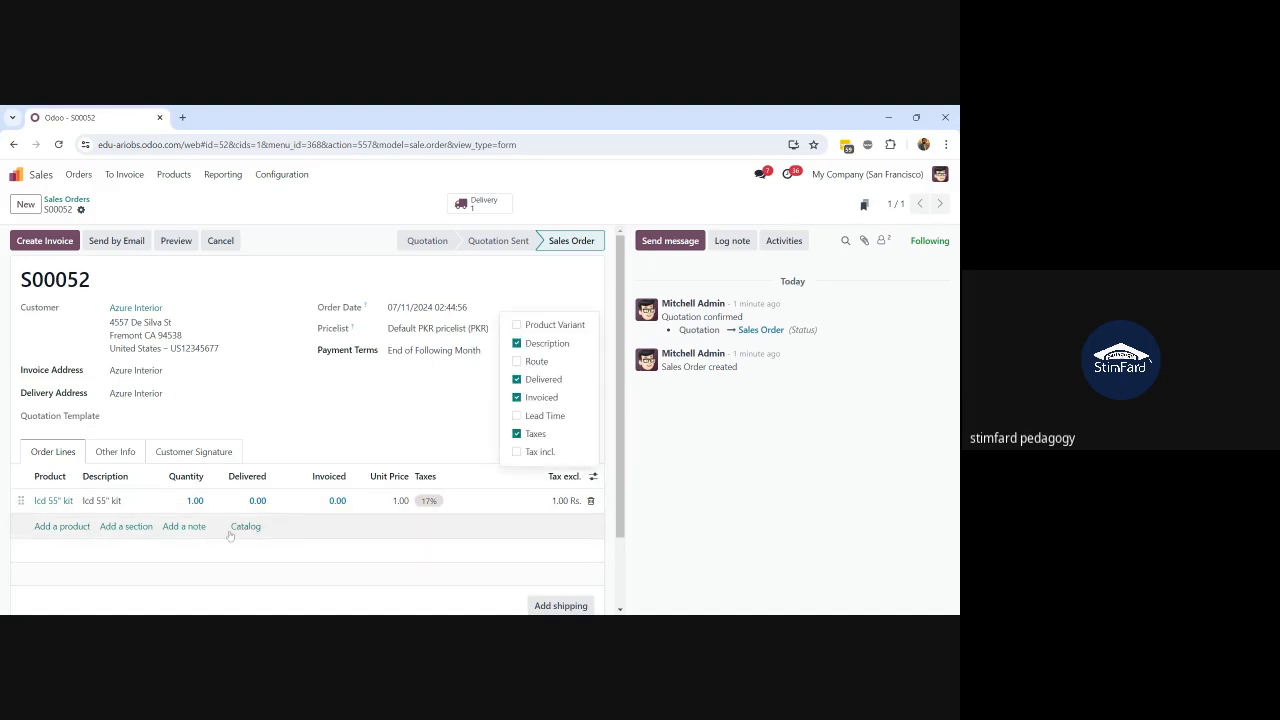
pyautogui.click(171, 574)
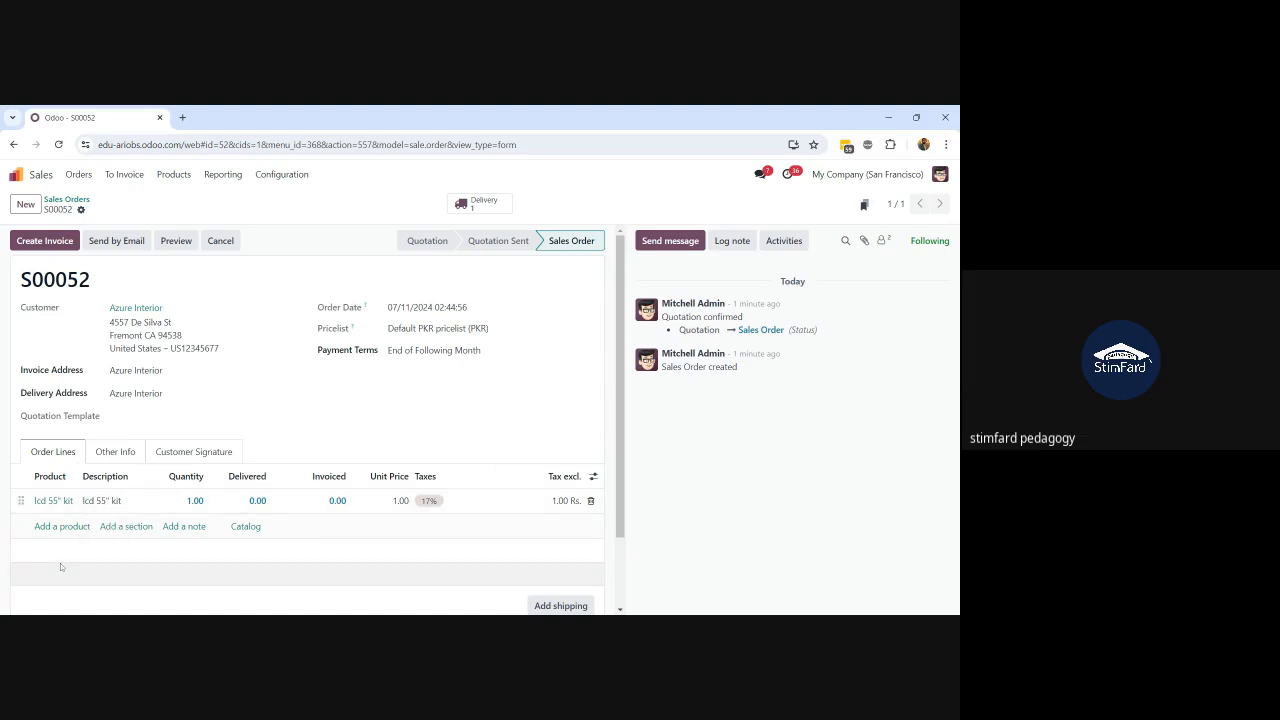
# Leave the sales order, search for "manu", switch to the Manufacturing app and open the Large Desk bill of materials
pyautogui.click(66, 204)
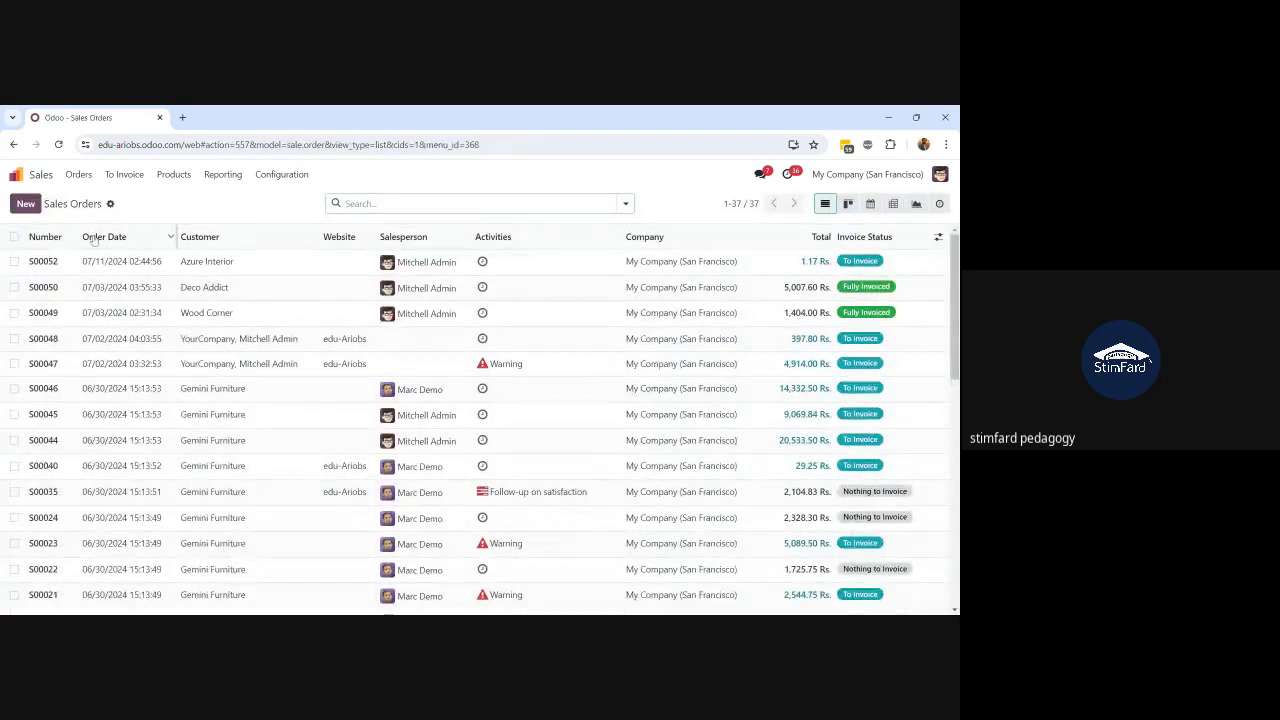
pyautogui.click(16, 182)
pyautogui.write('manu')
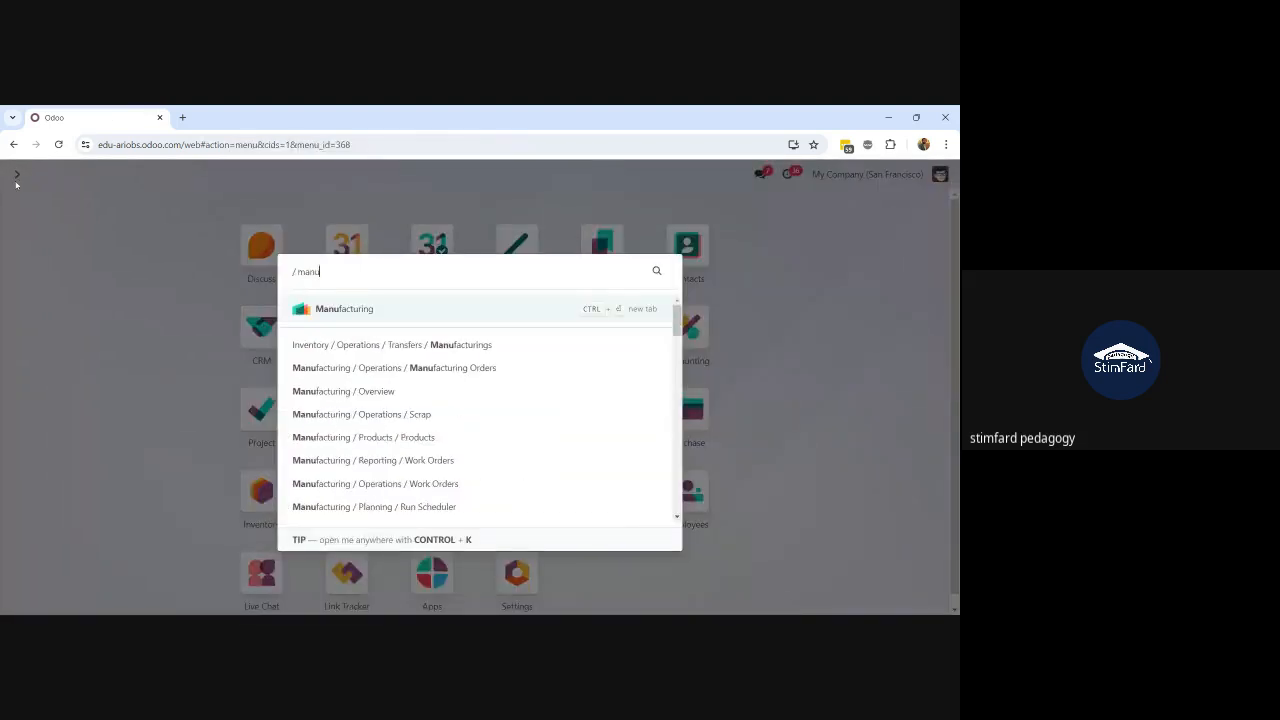
pyautogui.click(356, 308)
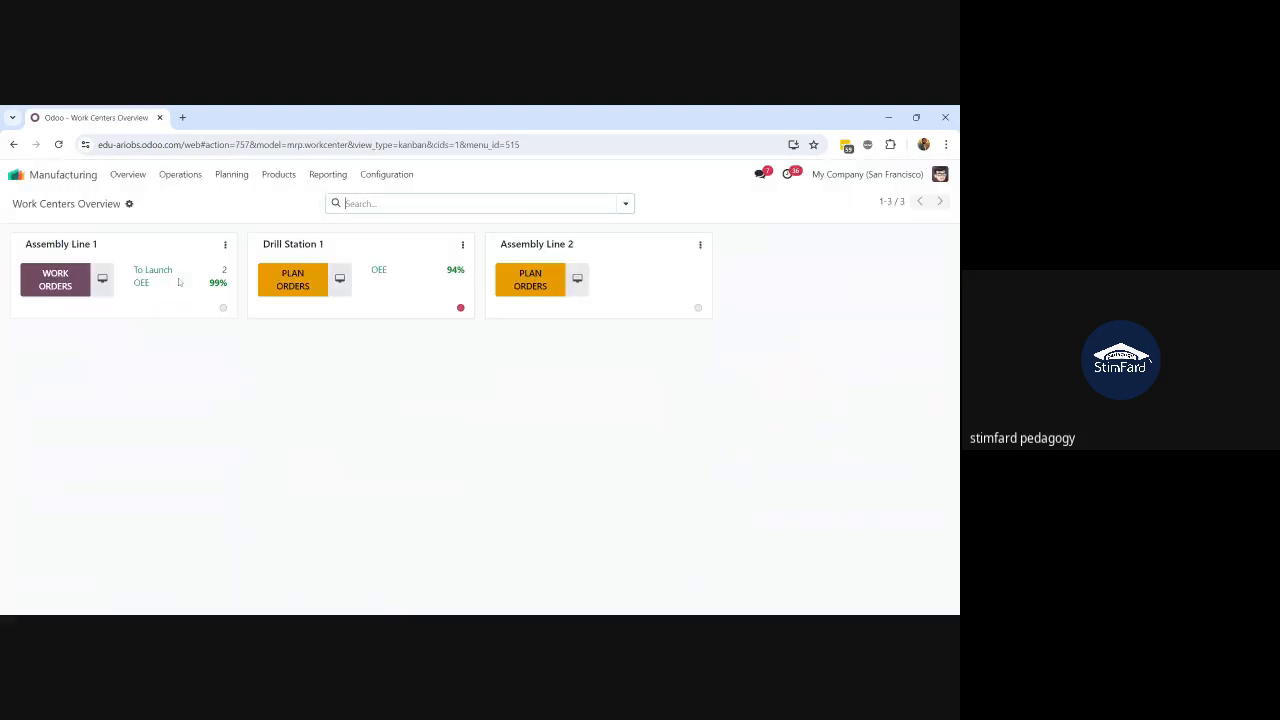
pyautogui.click(284, 177)
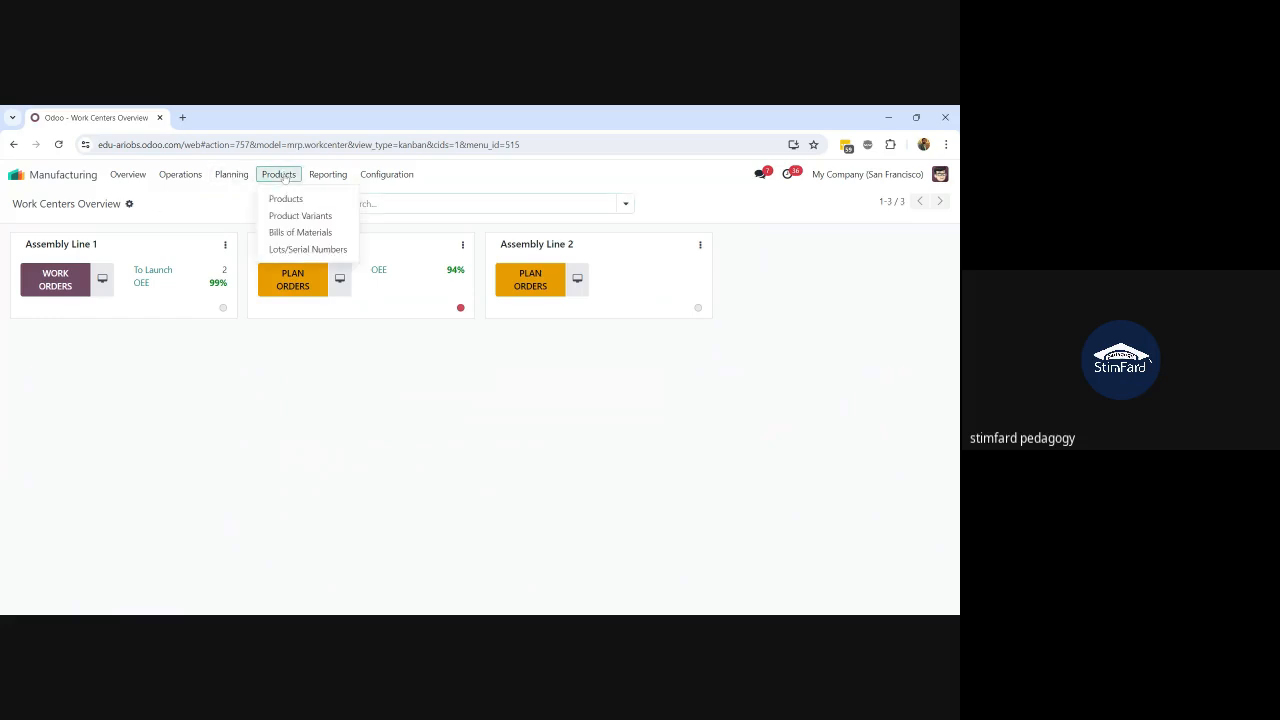
pyautogui.click(290, 234)
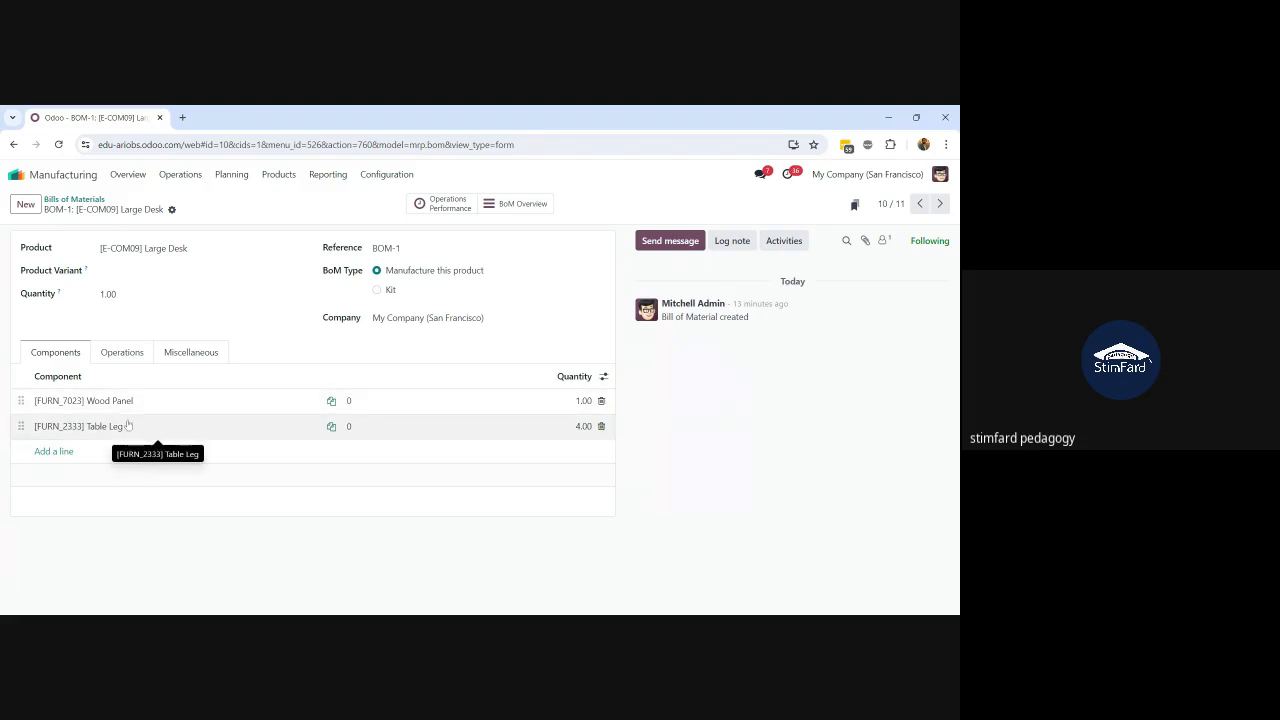
# Start a new operation named Assembly on the Large Desk bill of materials
pyautogui.click(122, 354)
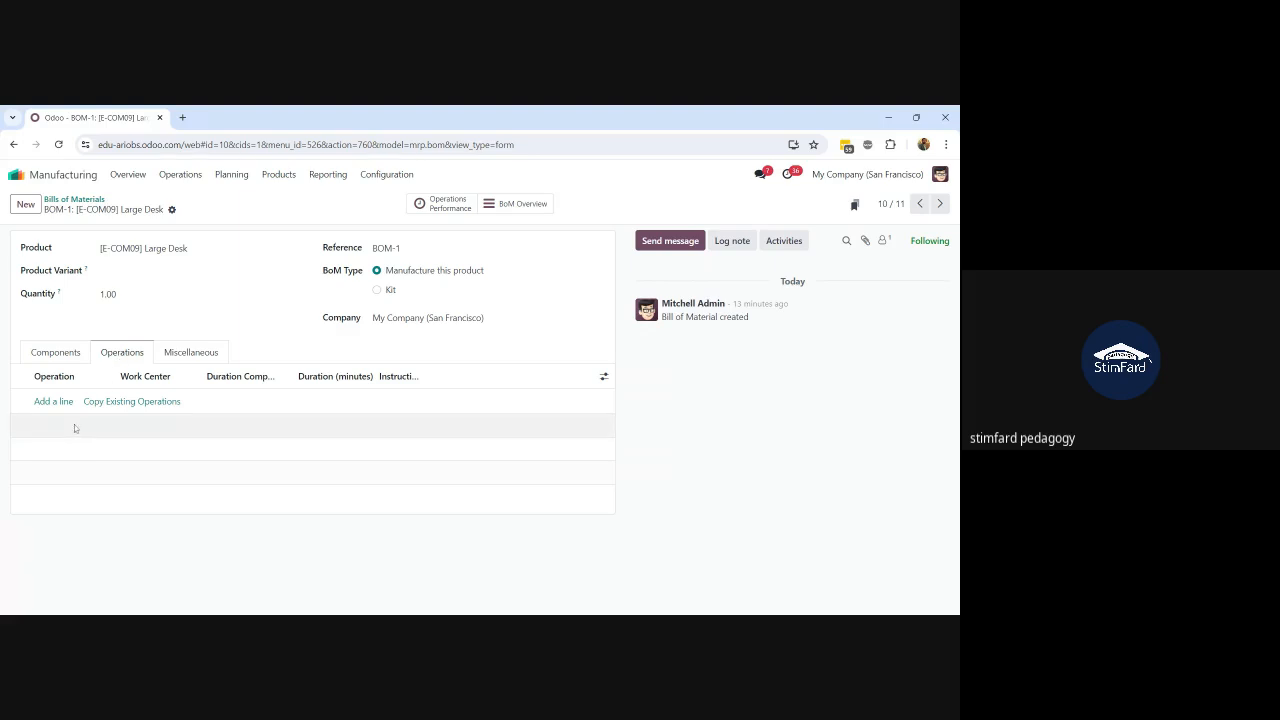
pyautogui.click(55, 352)
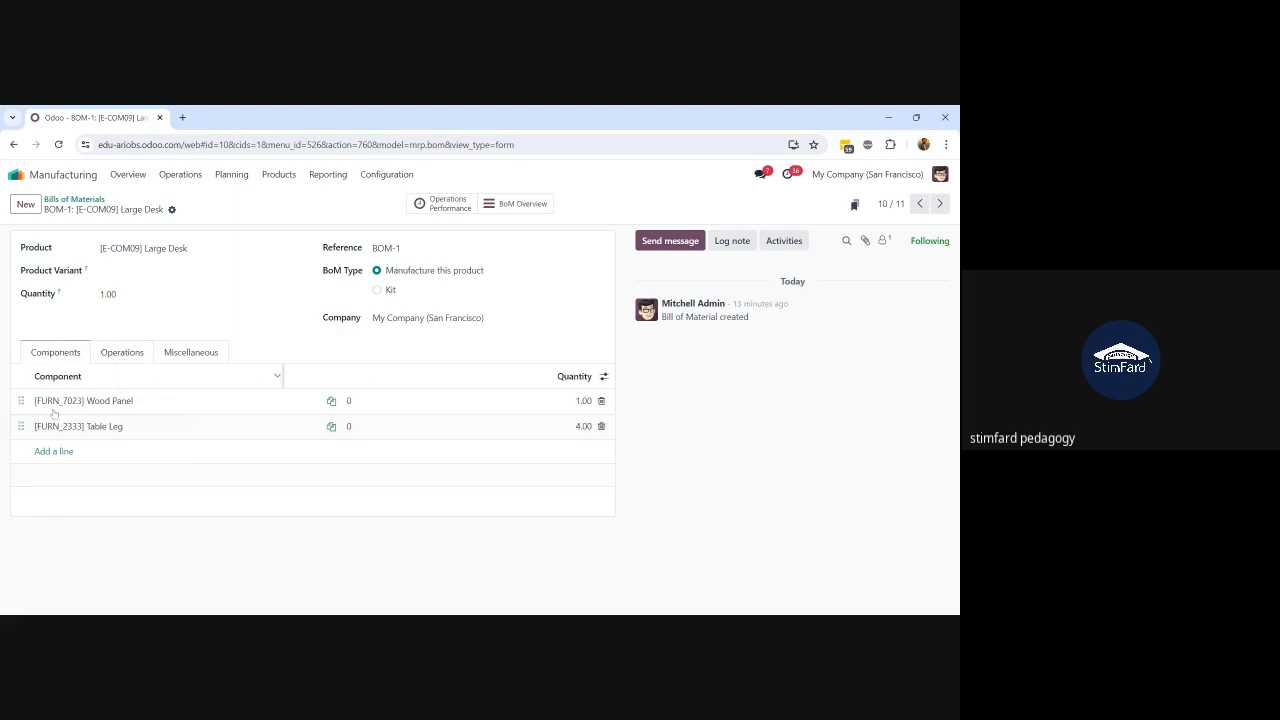
pyautogui.click(111, 358)
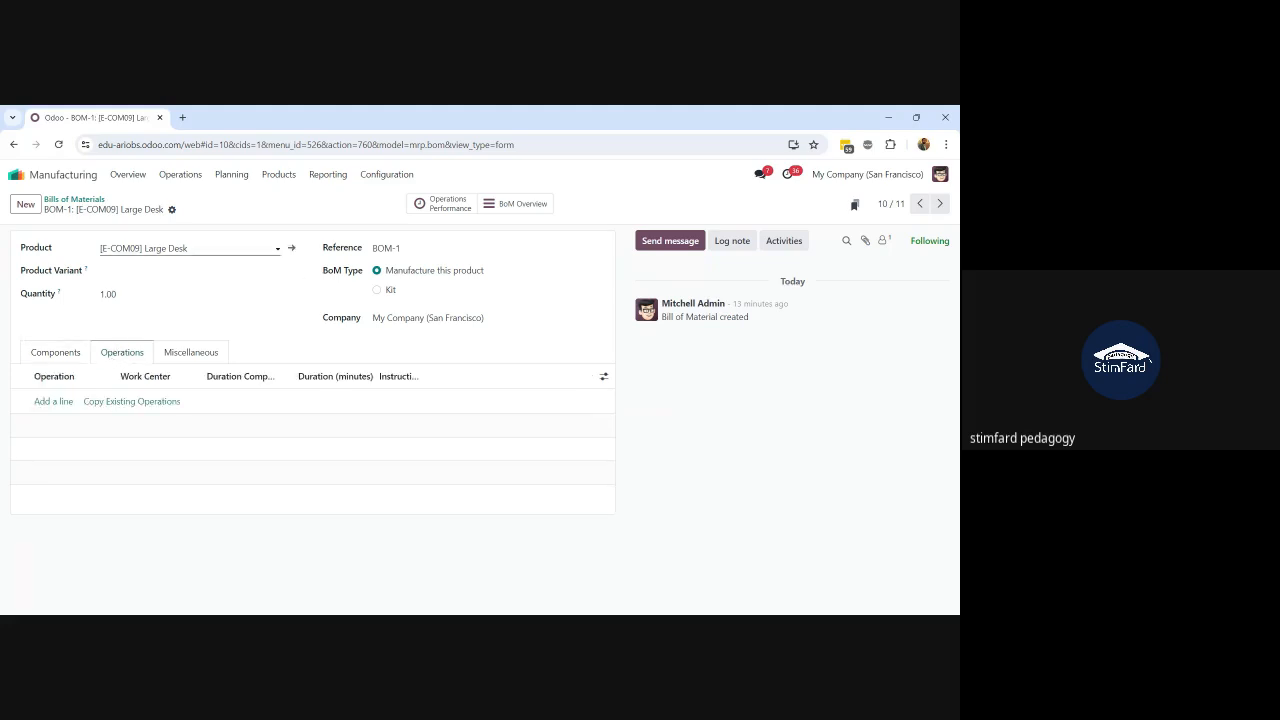
pyautogui.click(55, 401)
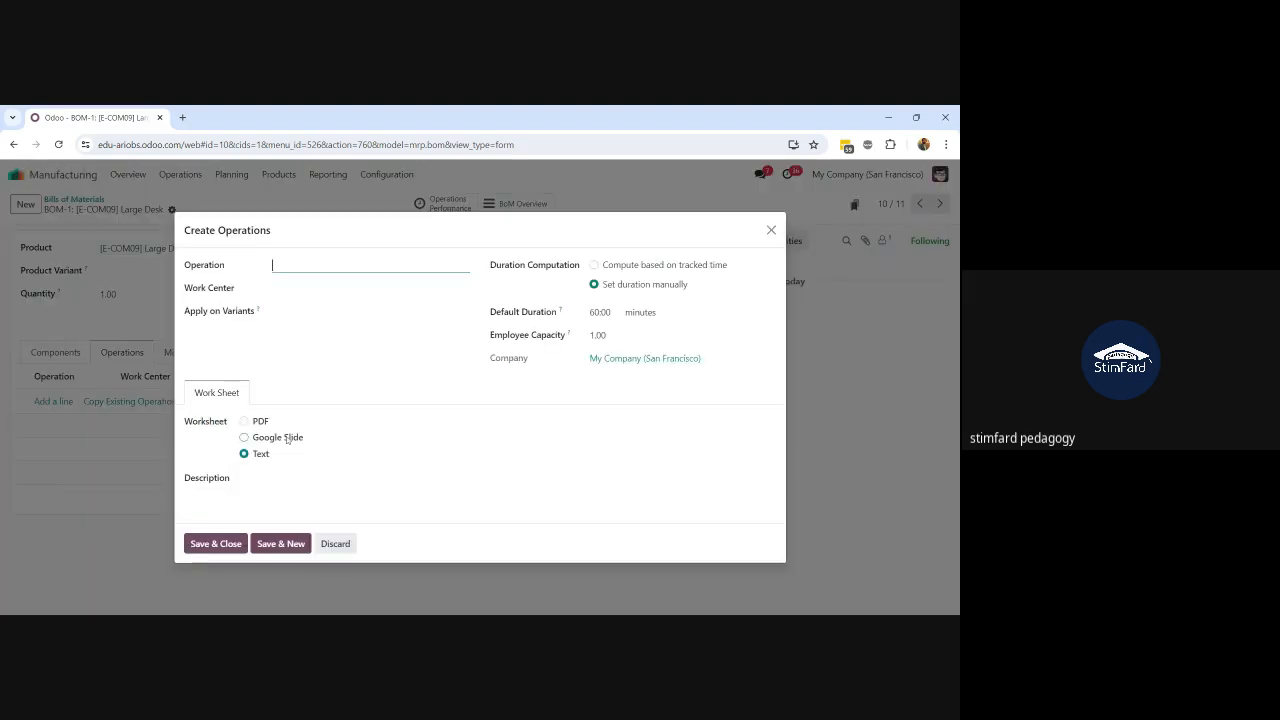
pyautogui.click(234, 519)
pyautogui.click(329, 264)
pyautogui.write('Ass')
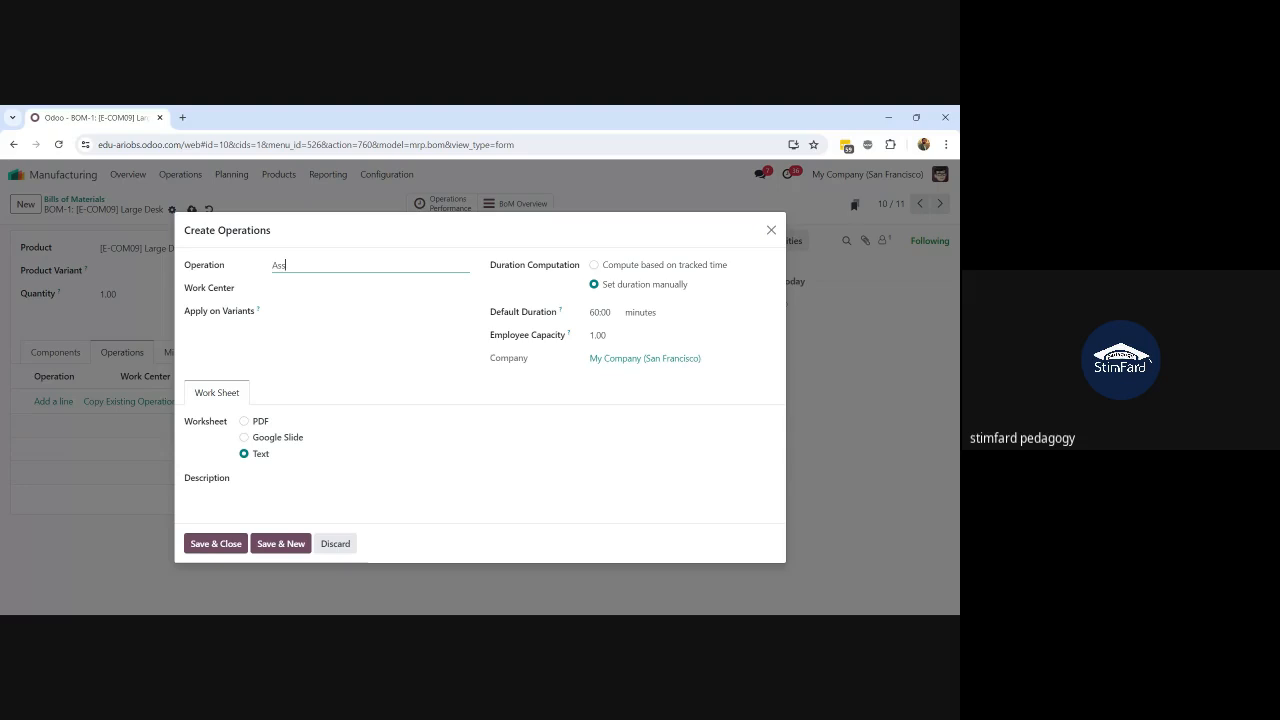
pyautogui.write('embly')
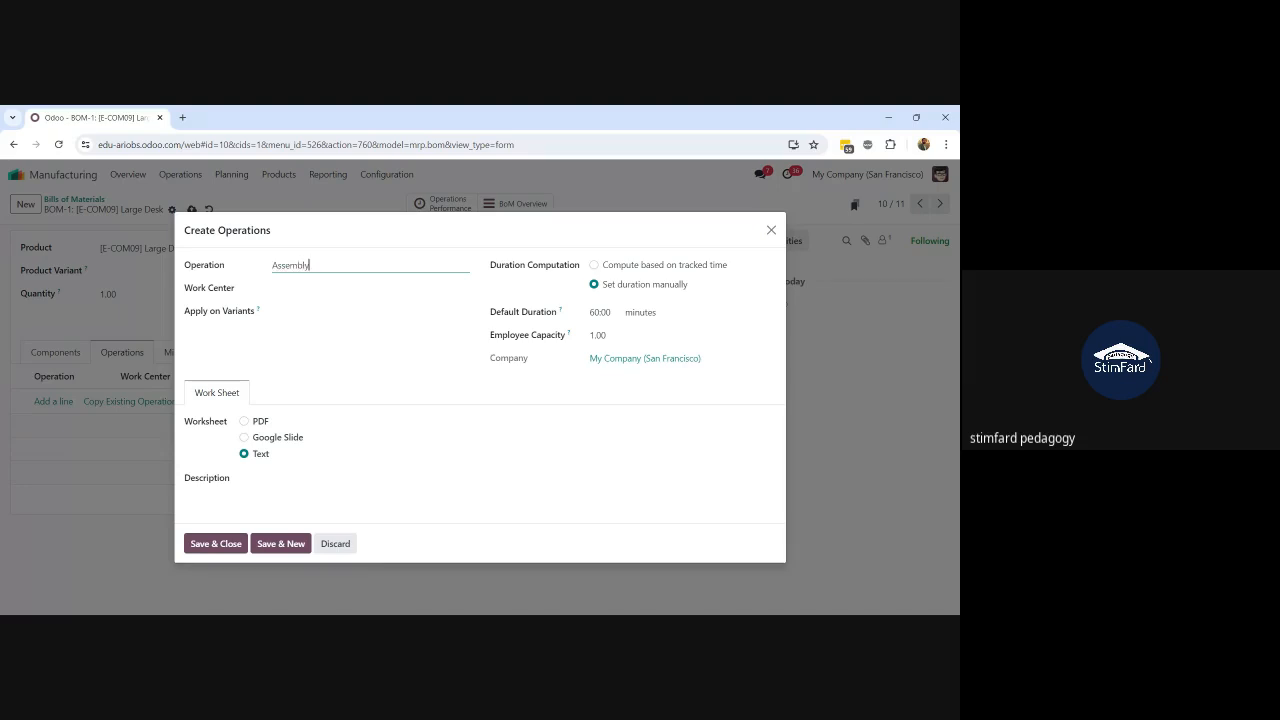
# Assign the work center Assembly Line 1 to the Assembly operation and save it
pyautogui.click(330, 288)
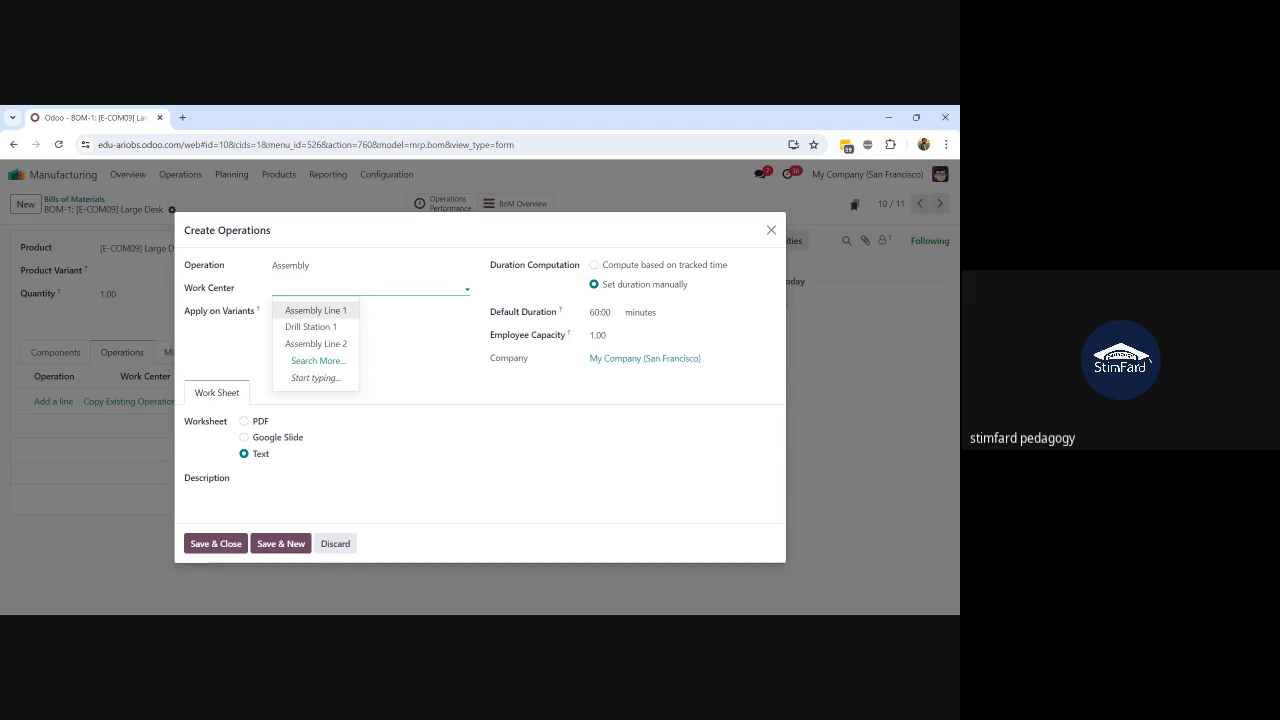
pyautogui.click(313, 311)
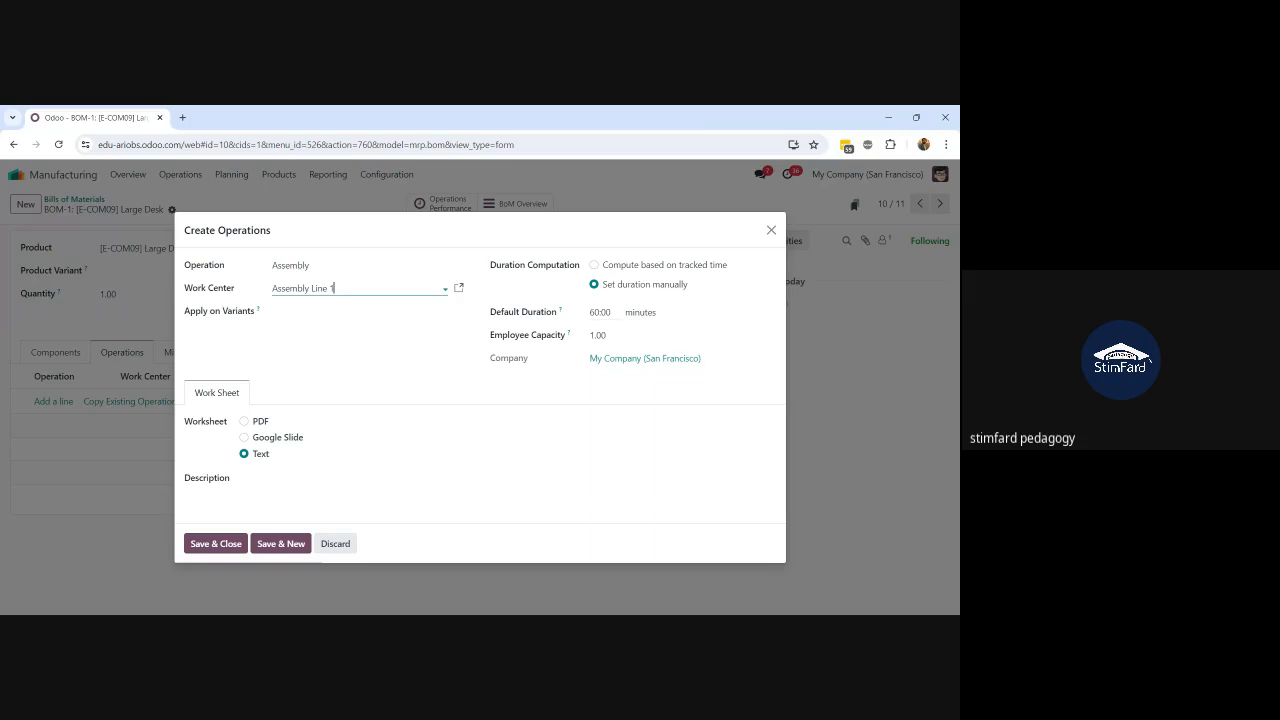
pyautogui.moveTo(590, 312); pyautogui.dragTo(620, 315)
pyautogui.press('Tab')
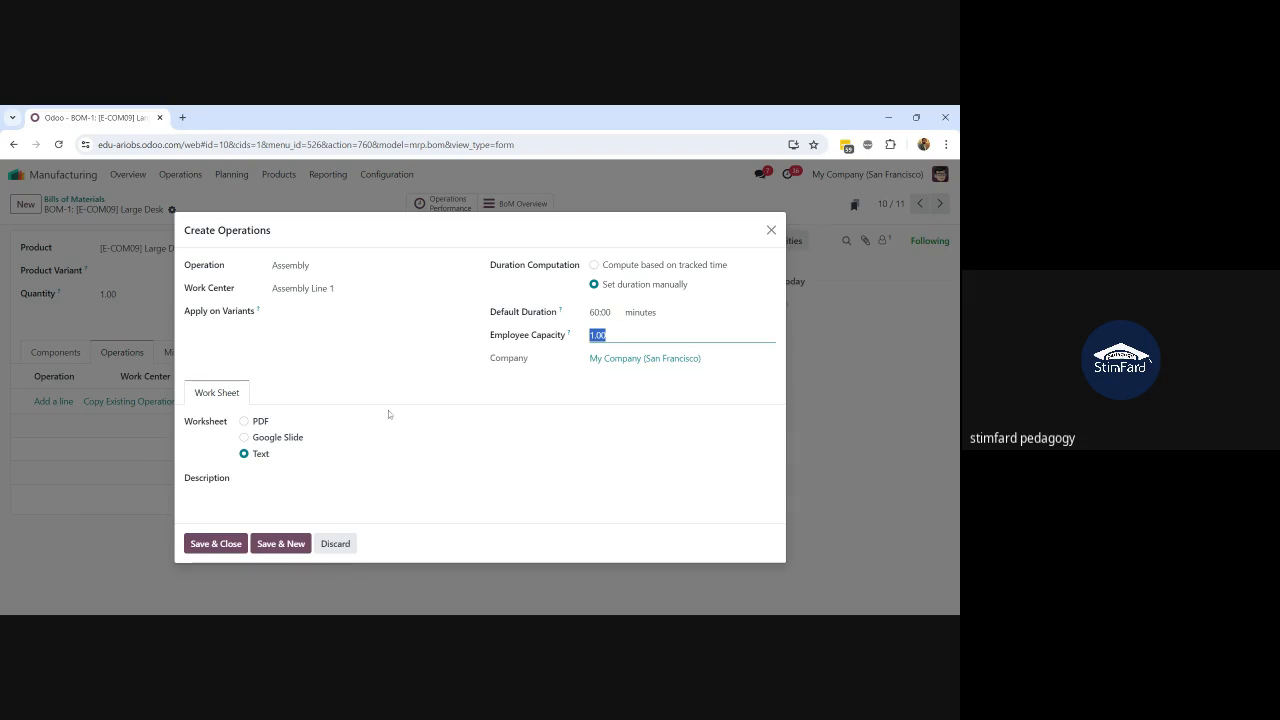
pyautogui.click(222, 546)
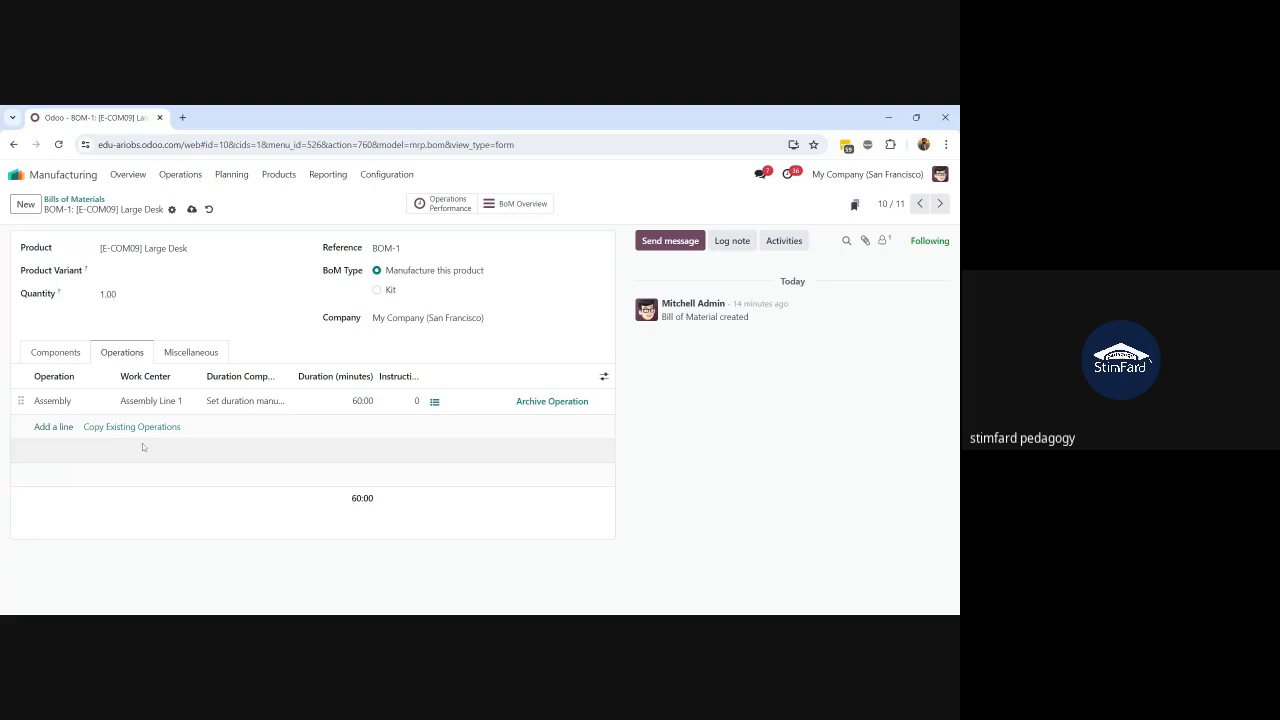
# Start a new operation named Perform Drilling on the Large Desk bill of materials
pyautogui.click(50, 427)
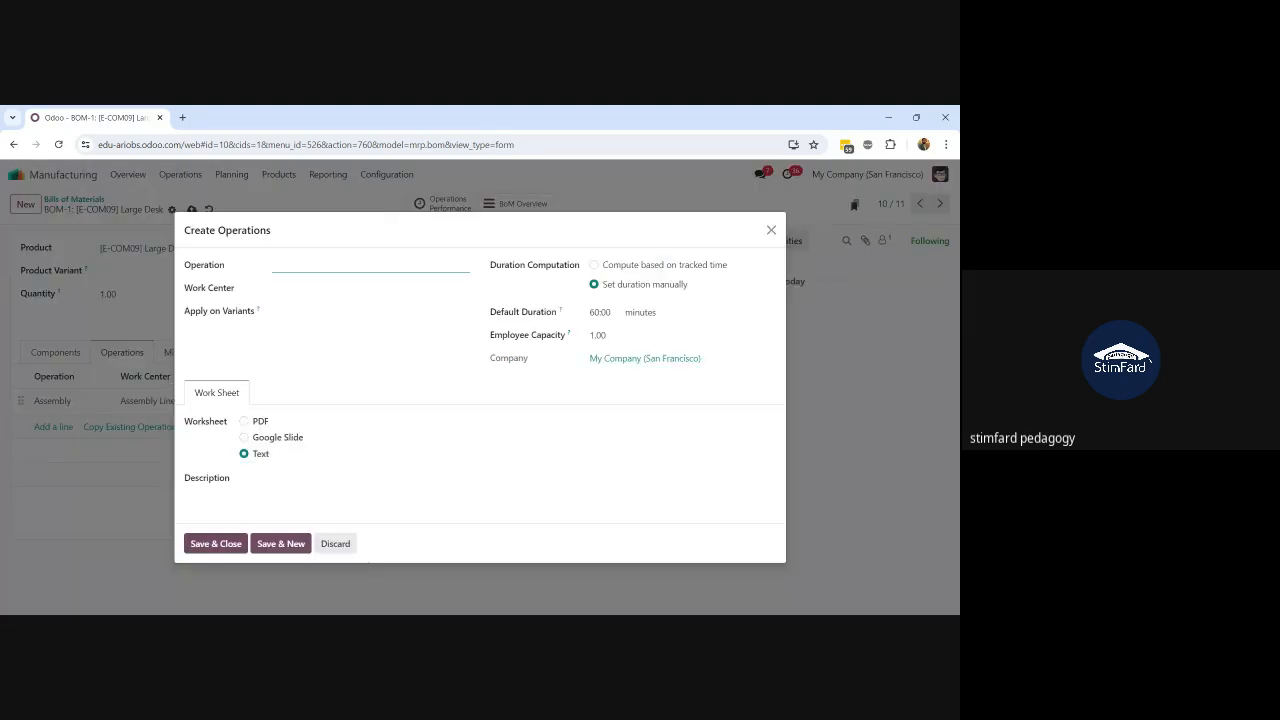
pyautogui.write('Operation')
pyautogui.press('BackSpace')
pyautogui.press('BackSpace')
pyautogui.press('BackSpace')
pyautogui.press('BackSpace')
pyautogui.press('BackSpace')
pyautogui.press('BackSpace')
pyautogui.press('BackSpace')
pyautogui.press('BackSpace')
pyautogui.press('BackSpace')
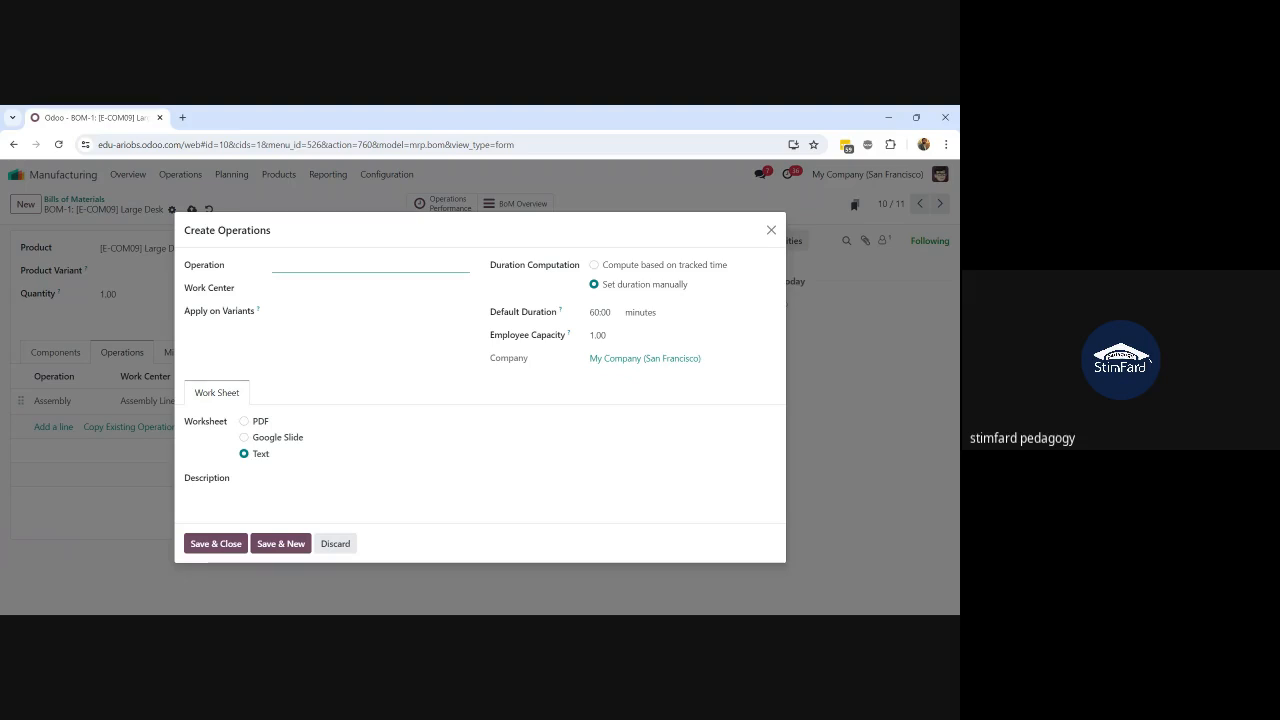
pyautogui.write('Per')
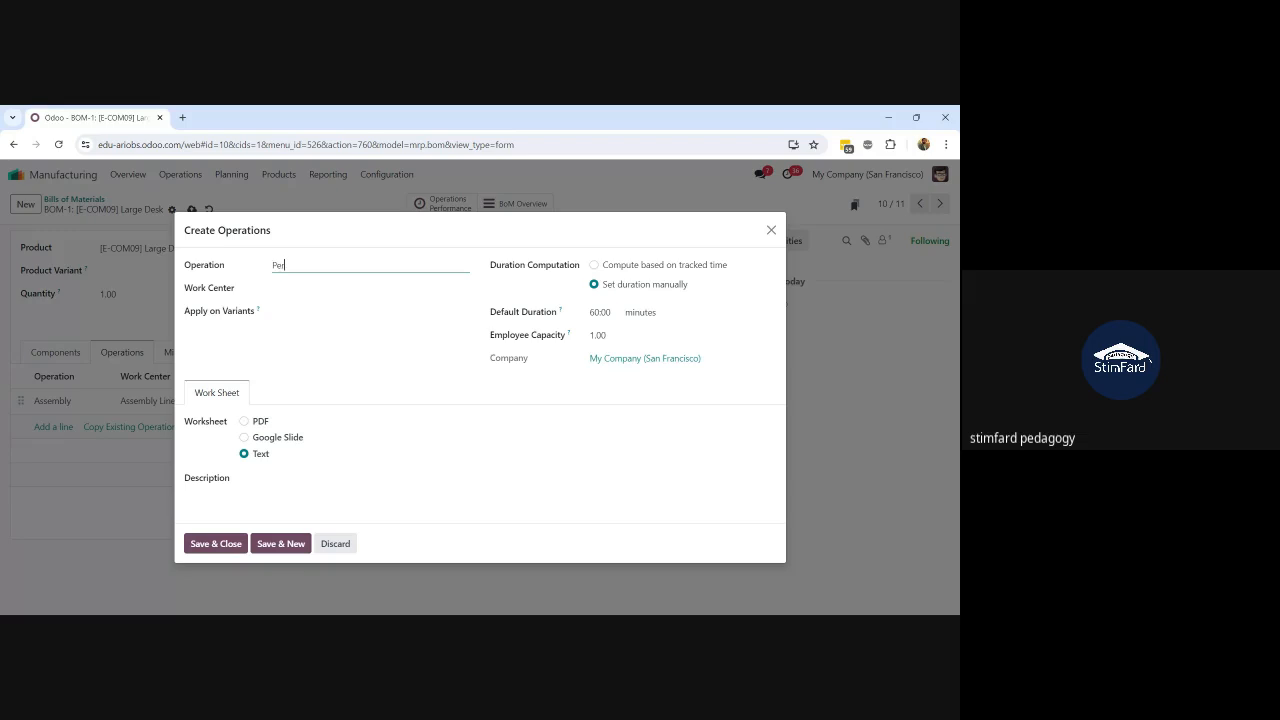
pyautogui.write('form Drilling')
# Assign the work center Drill Station 1 to Perform Drilling, save the operation and move it above Assembly
pyautogui.click(368, 288)
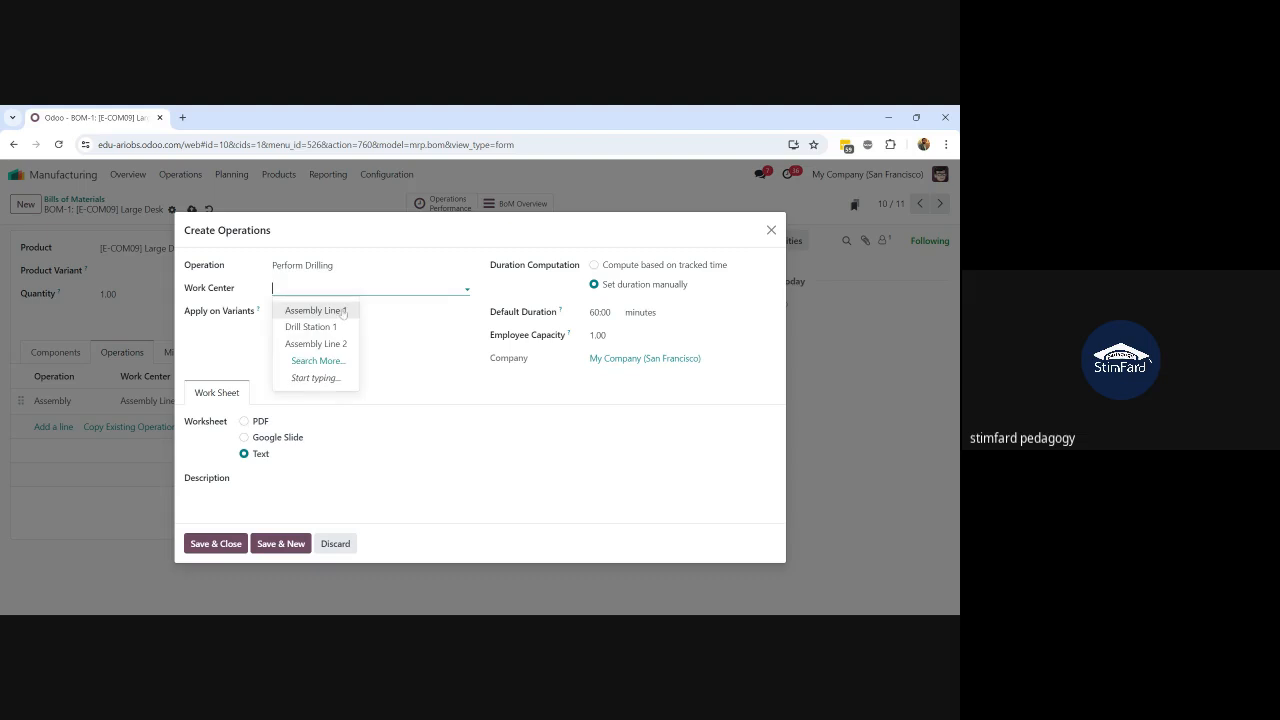
pyautogui.click(337, 325)
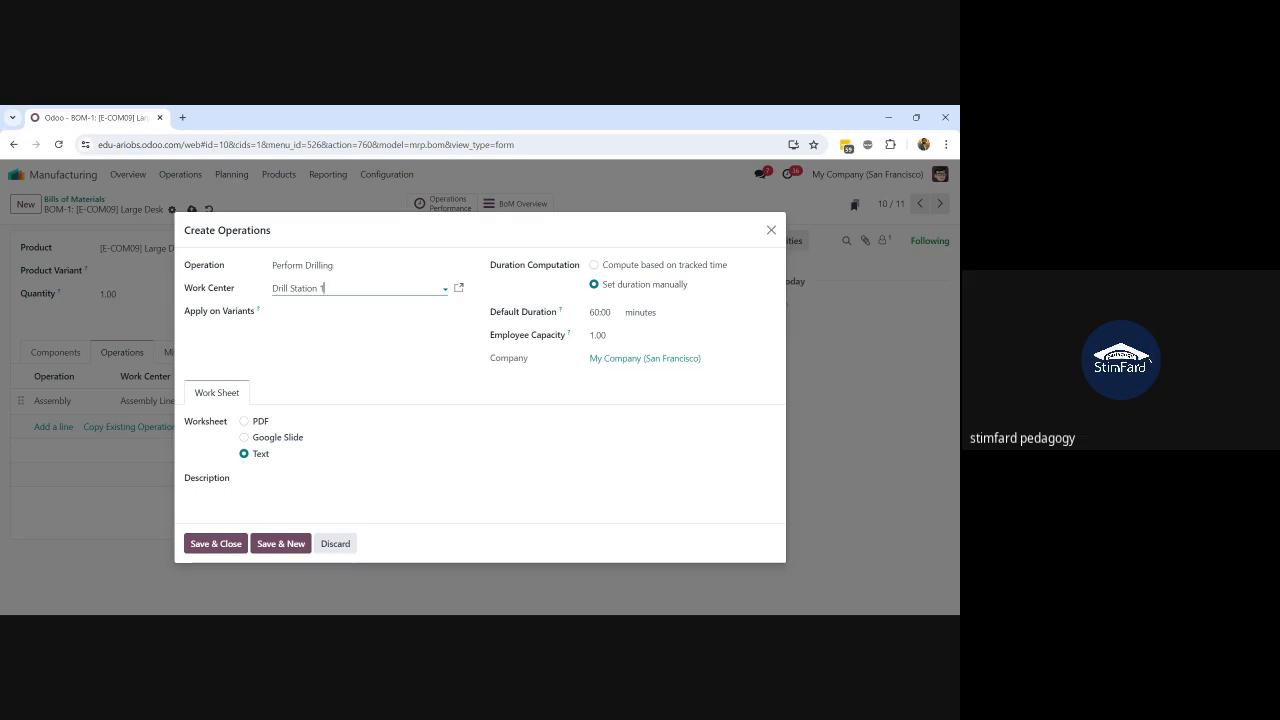
pyautogui.click(224, 546)
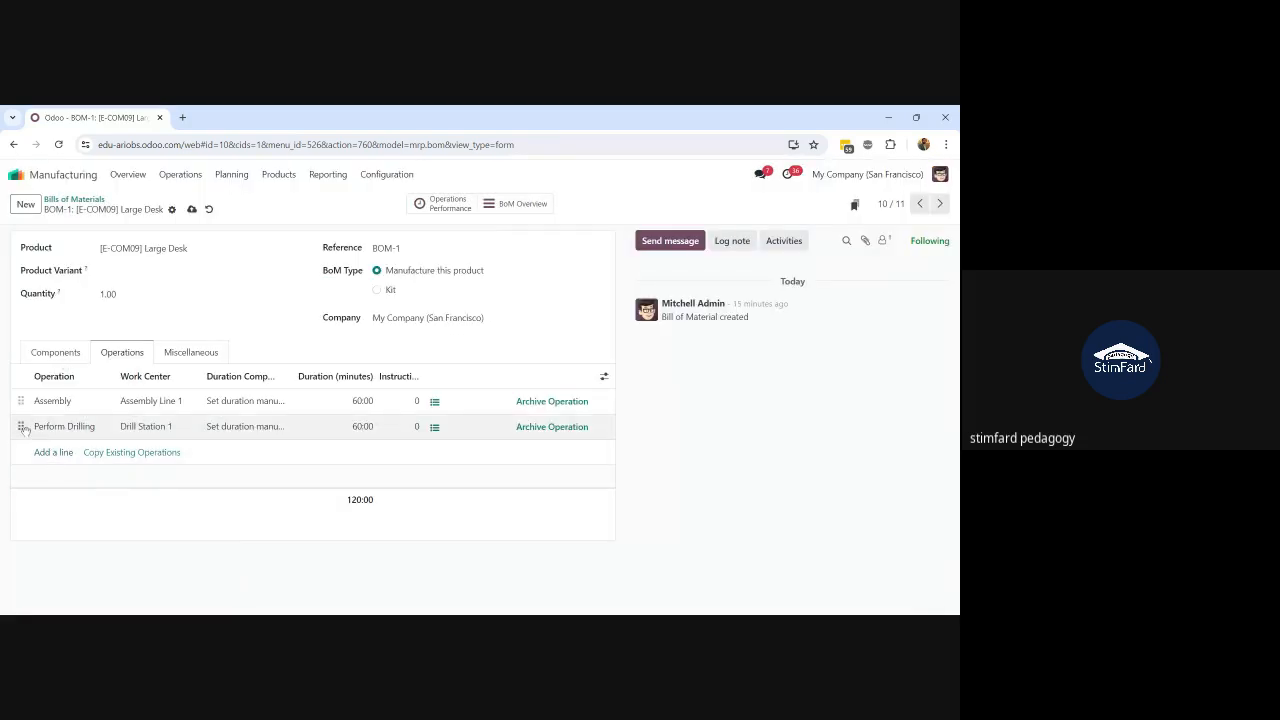
pyautogui.moveTo(22, 426); pyautogui.dragTo(22, 403)
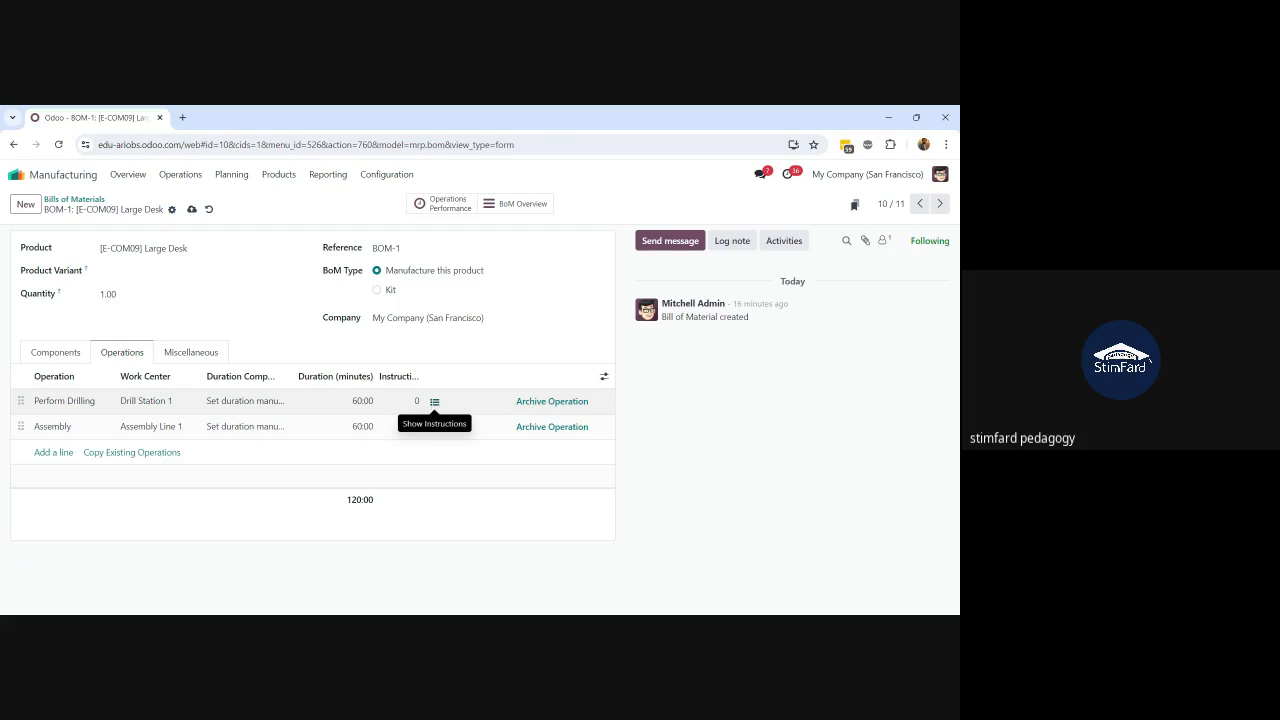
# Open the Perform Drilling operation's description and search Google in a new browser tab for "Drilling instruction for furniture"
pyautogui.click(73, 402)
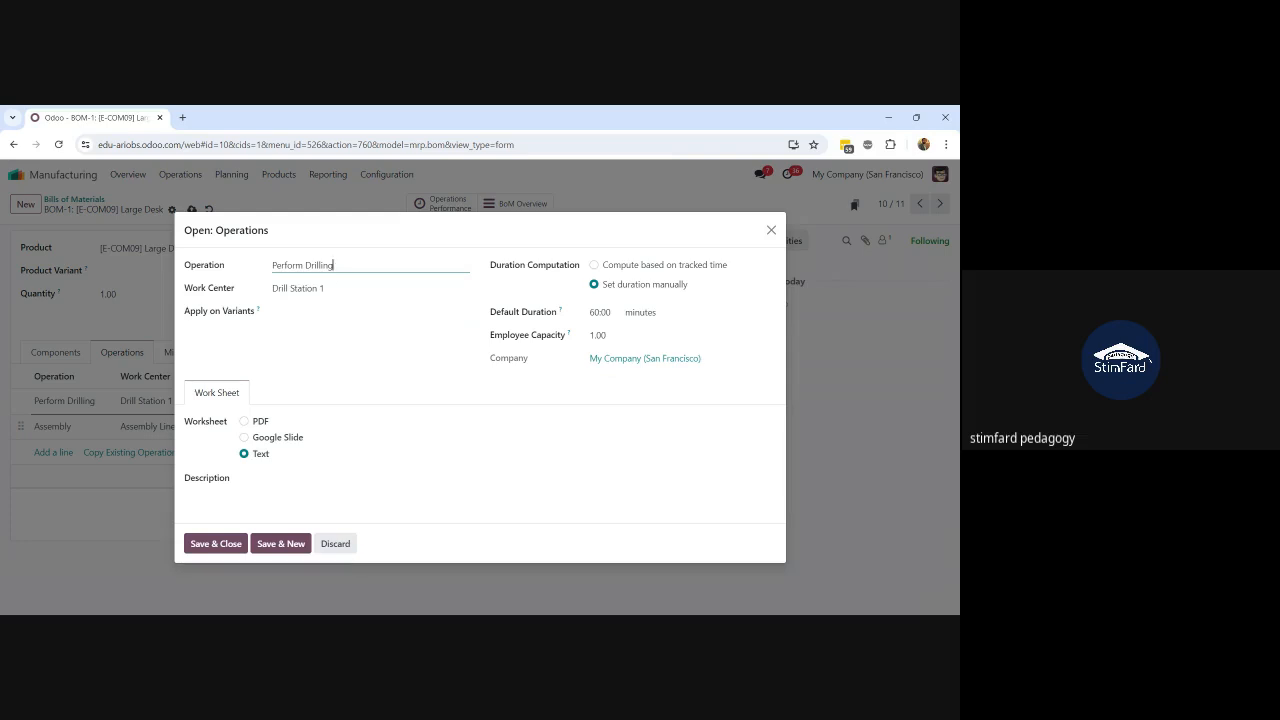
pyautogui.click(232, 479)
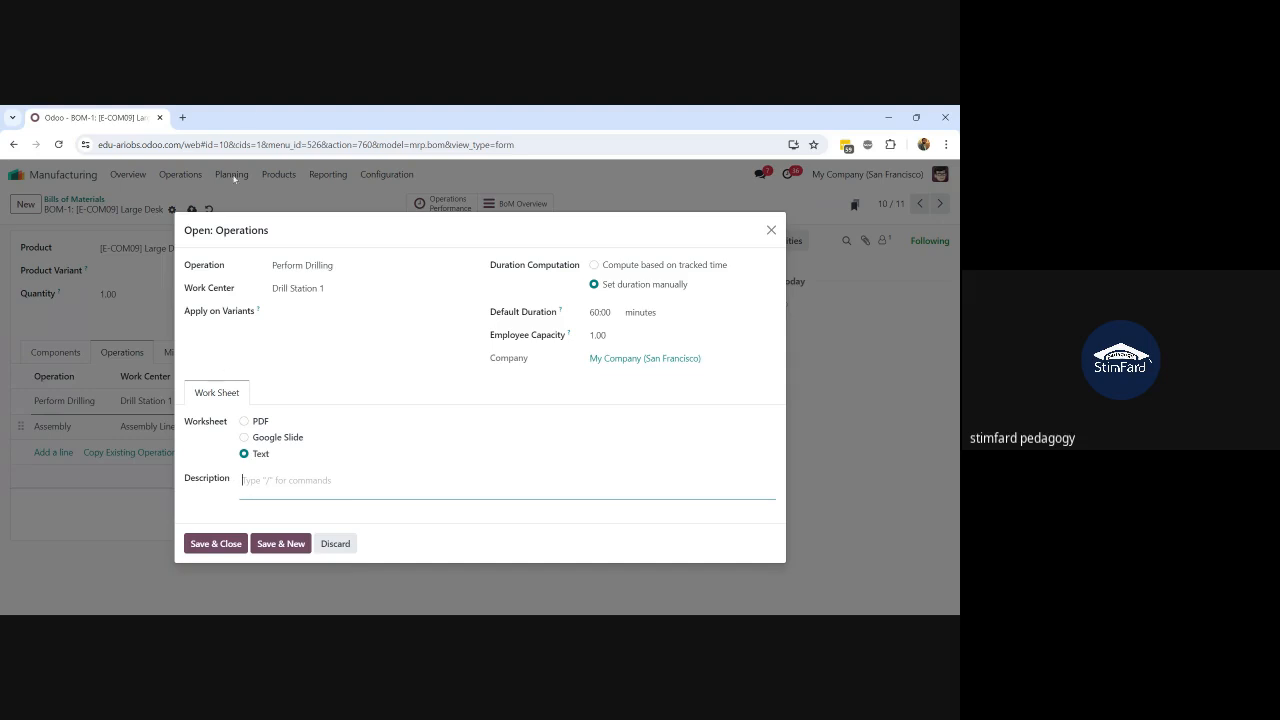
pyautogui.click(184, 117)
pyautogui.write('D')
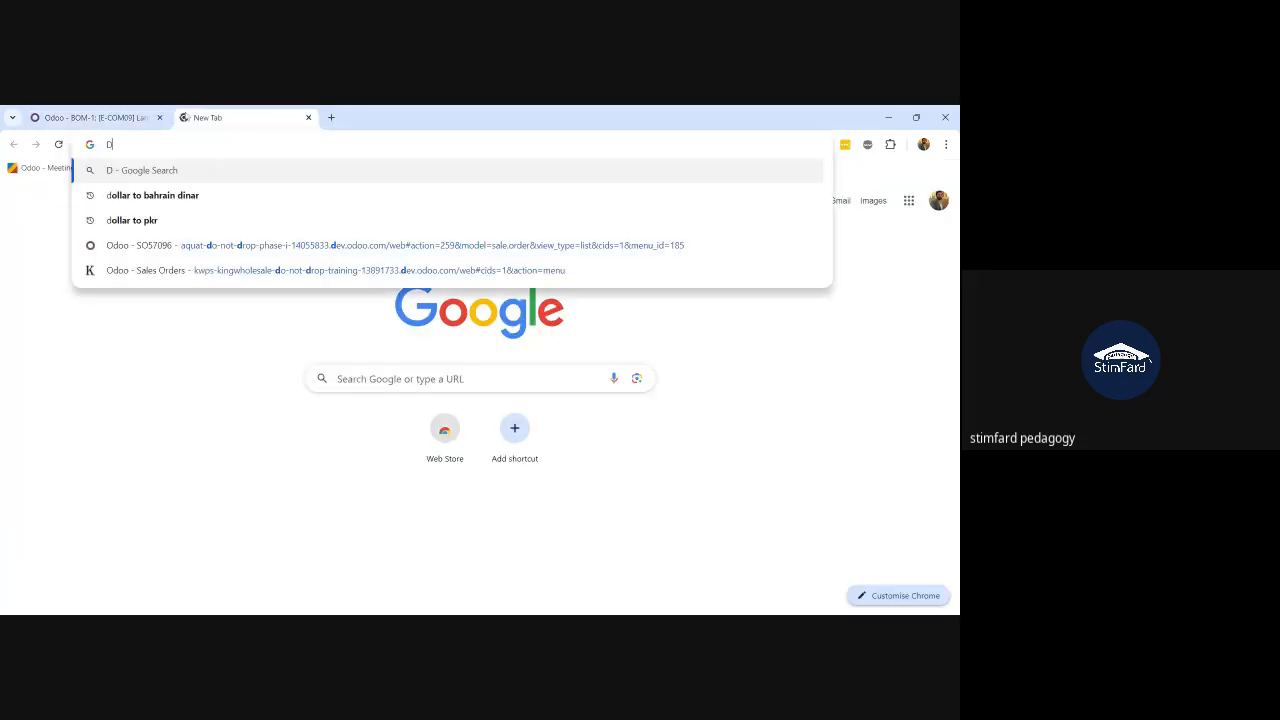
pyautogui.write('rillintg')
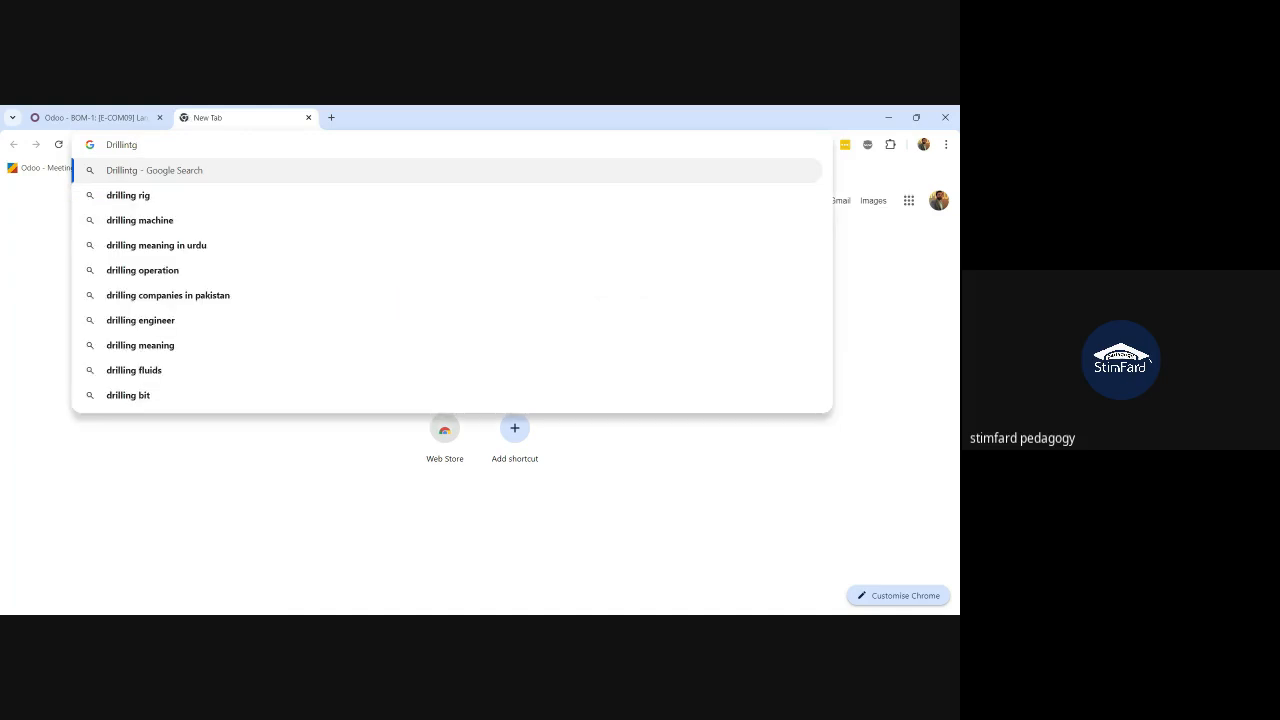
pyautogui.press('BackSpace')
pyautogui.press('BackSpace')
pyautogui.write('g ins')
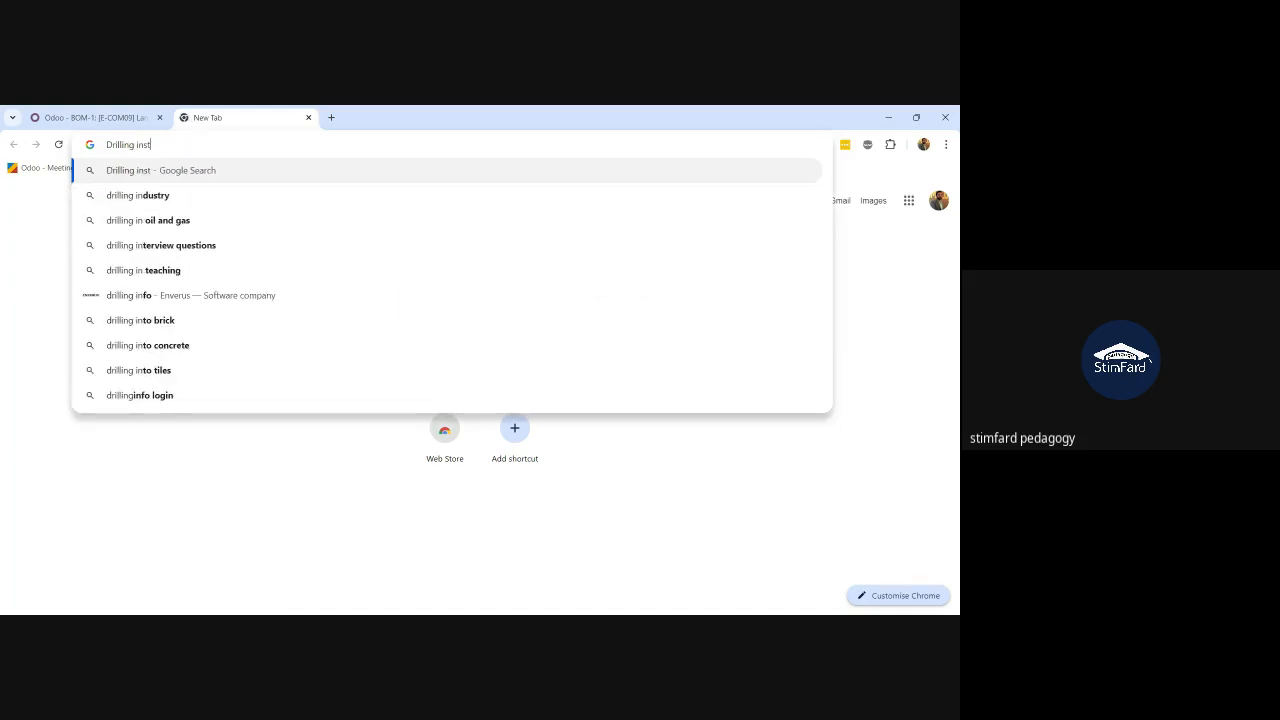
pyautogui.write('truction ')
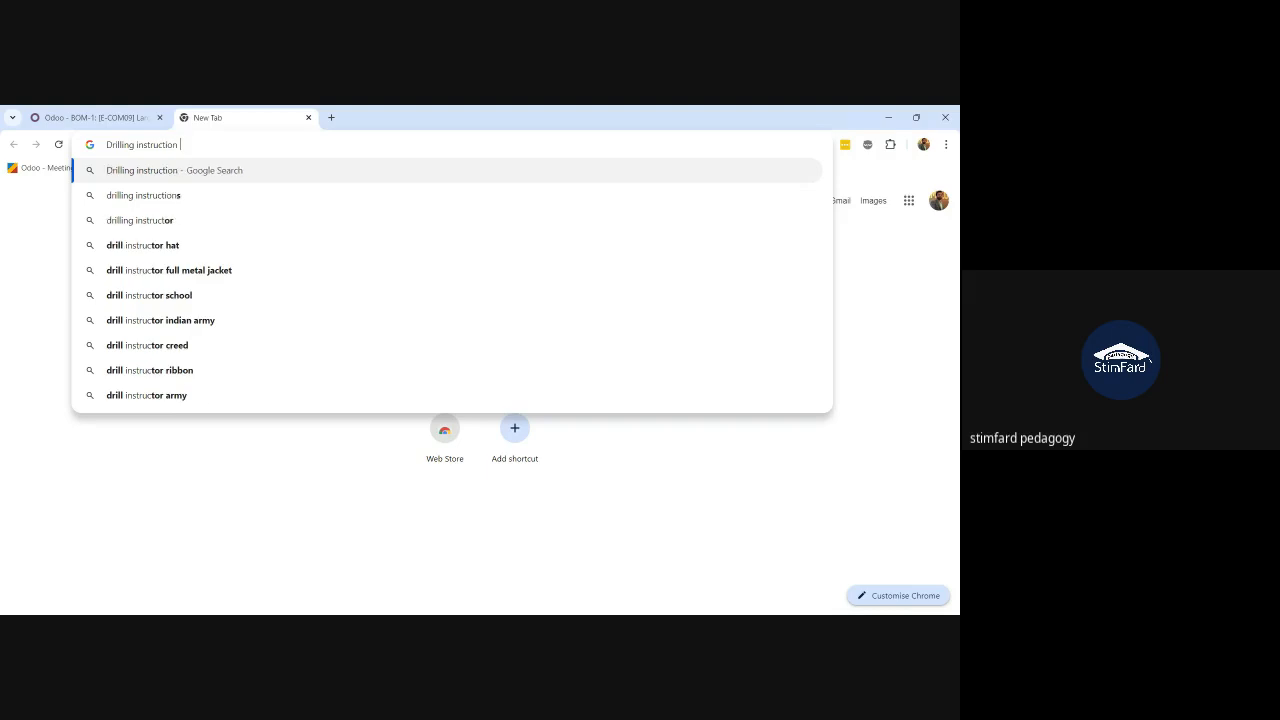
pyautogui.write('for f')
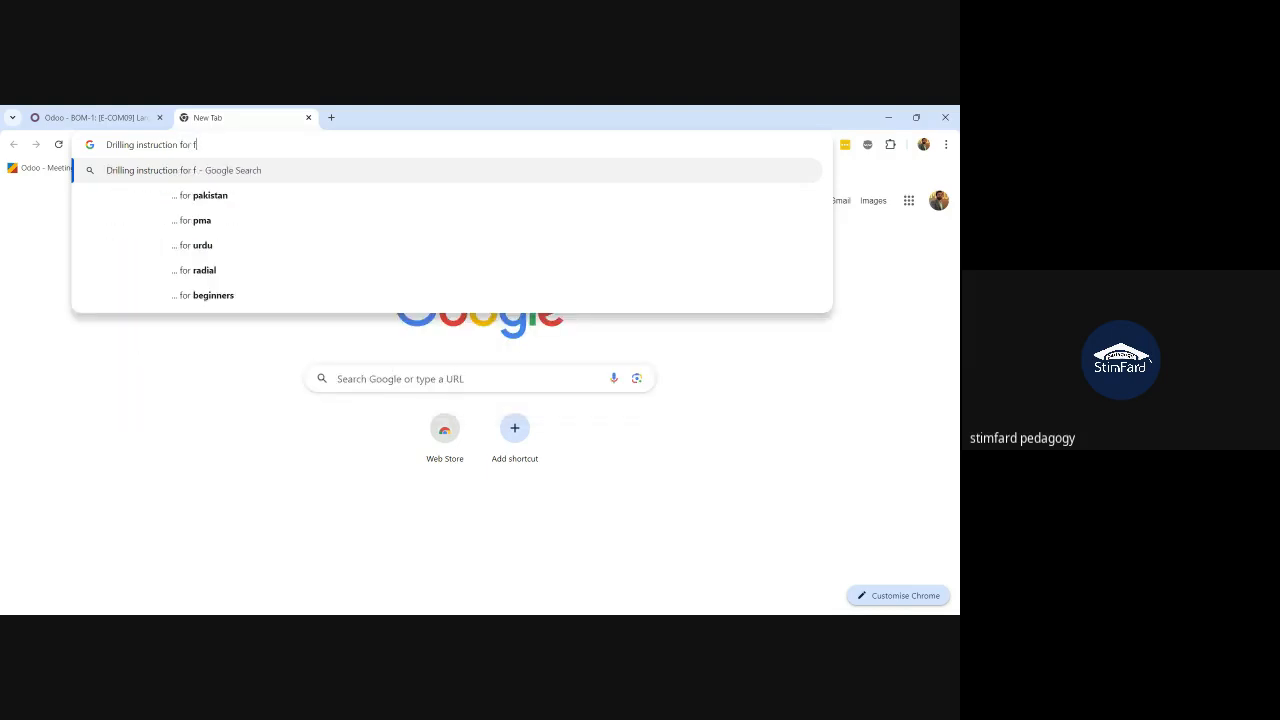
pyautogui.write('urniture')
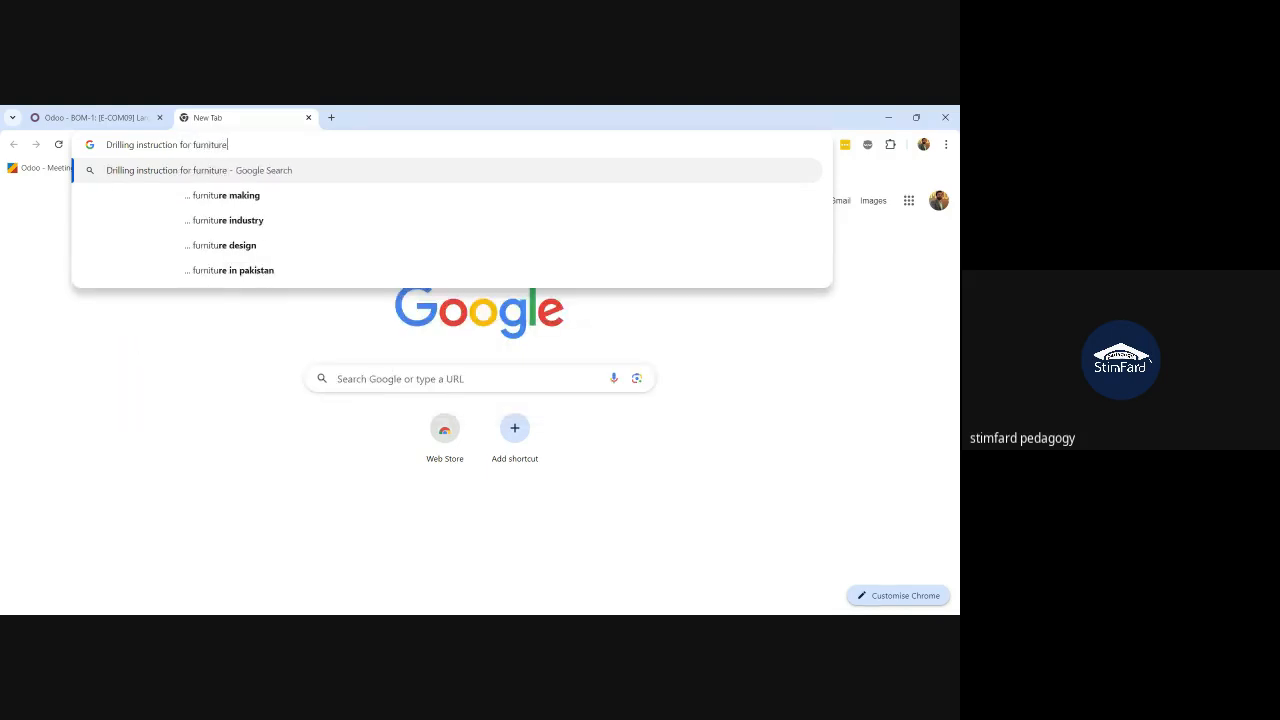
pyautogui.press('Return')
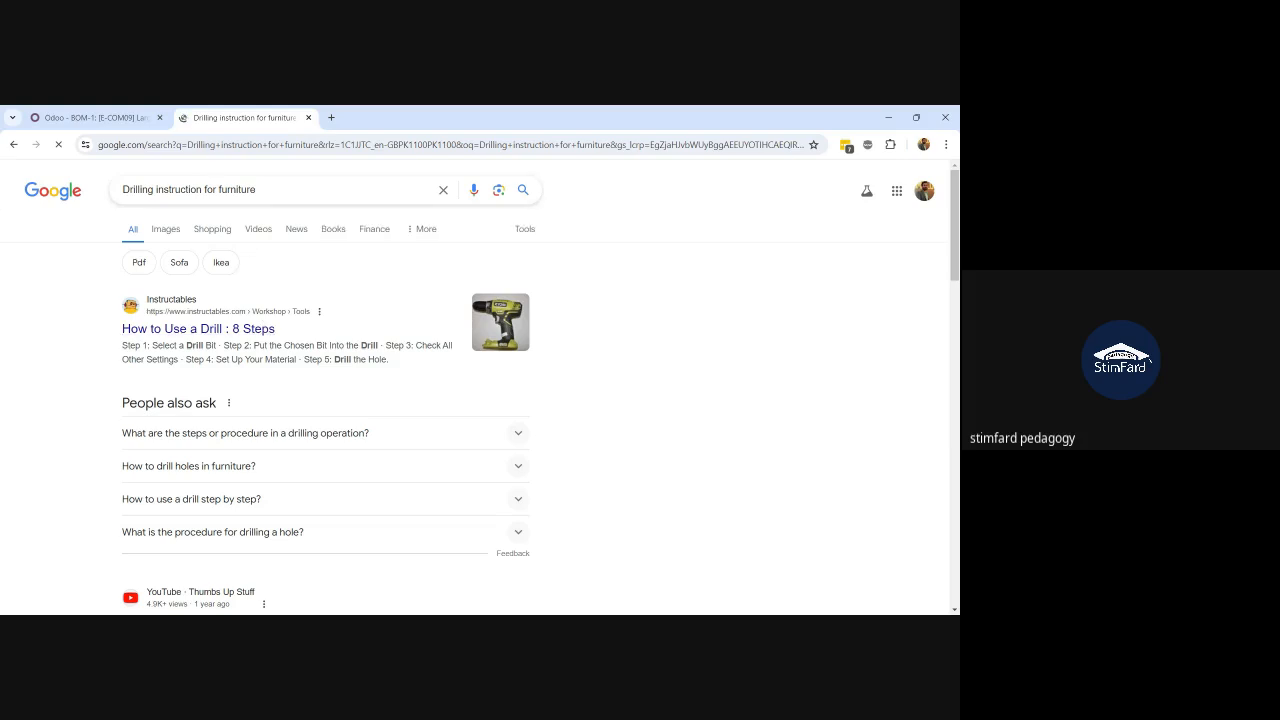
# Look through the Instructables page How to Use a Drill and return to the search results
pyautogui.click(230, 329)
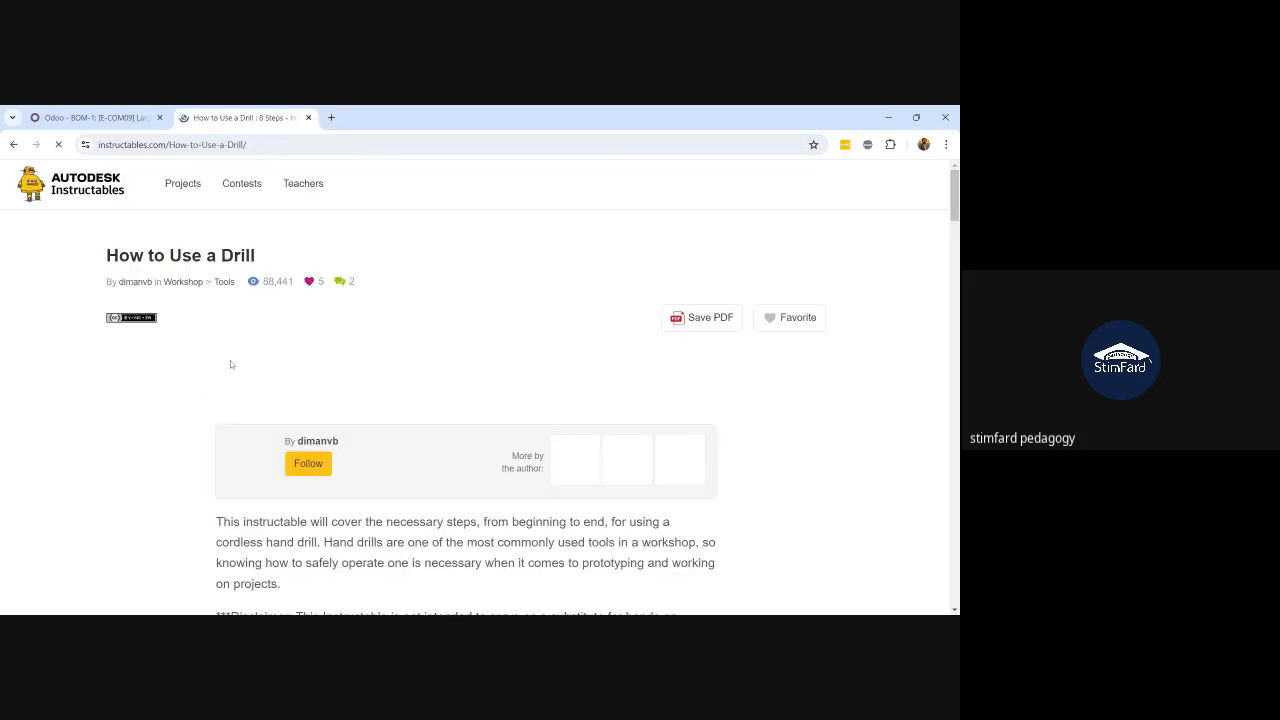
pyautogui.scroll(-5, 246, 418)
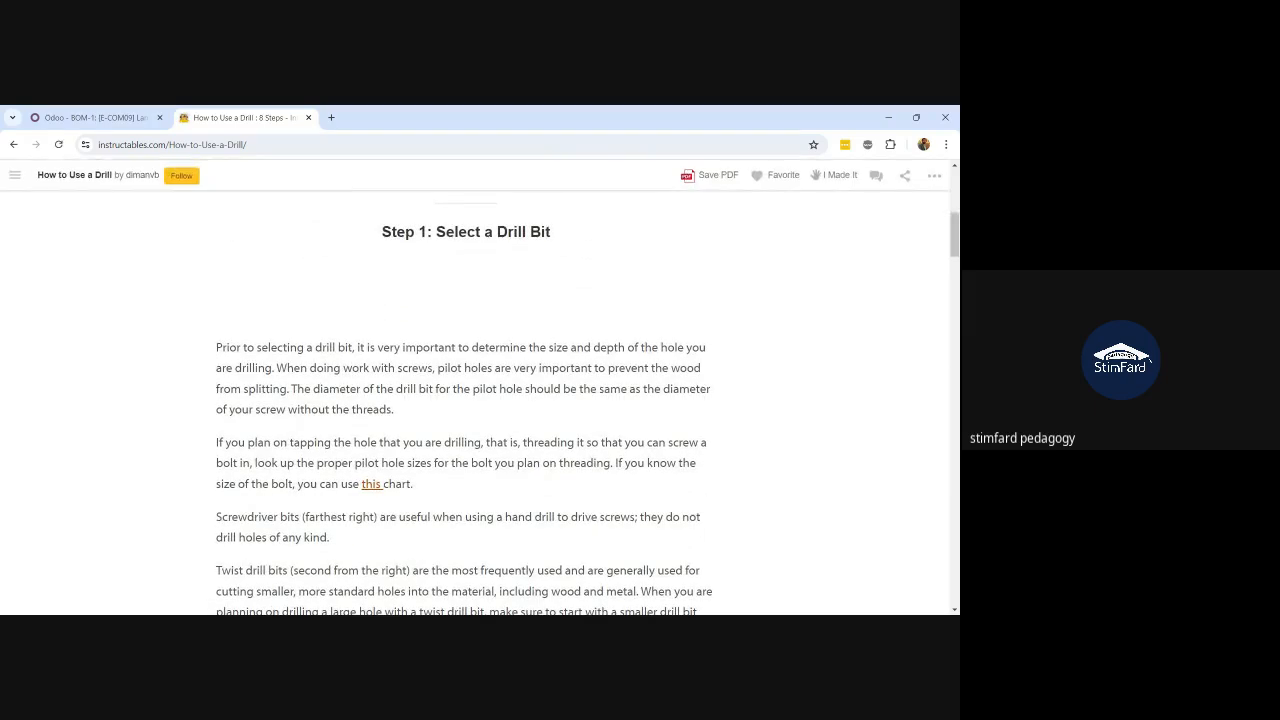
pyautogui.scroll(-4, 246, 418)
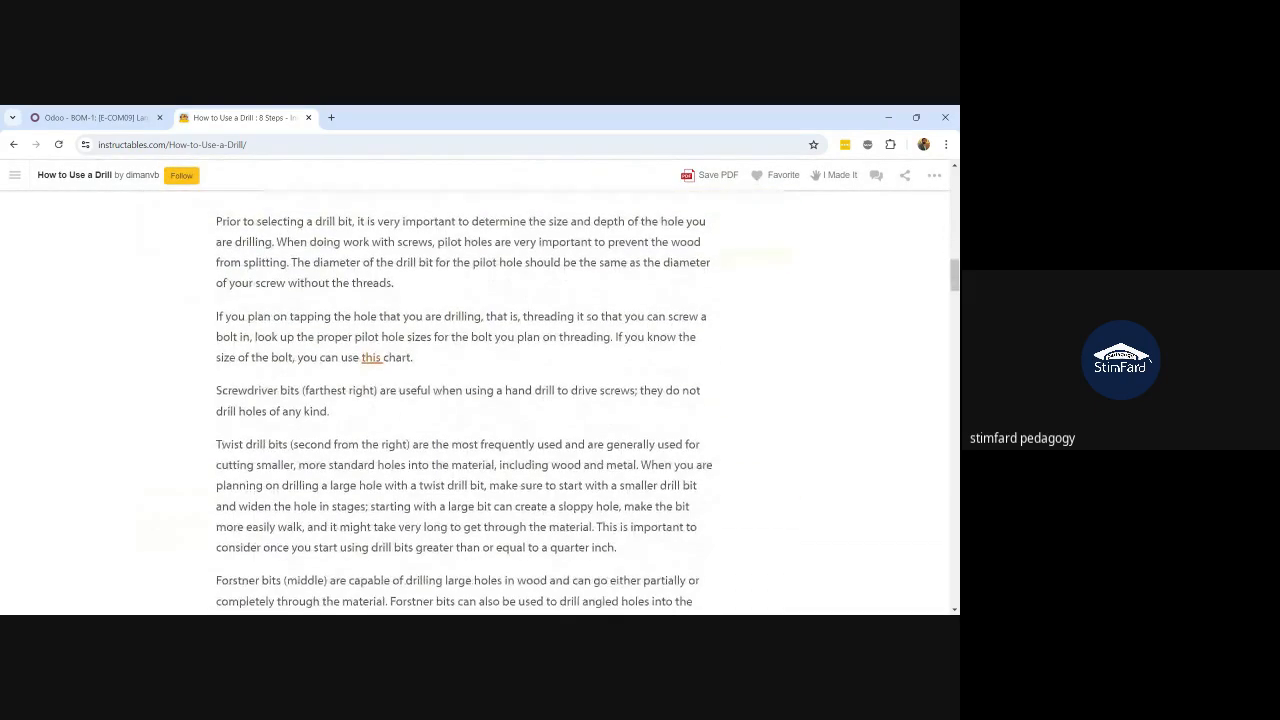
pyautogui.scroll(8, 137, 268)
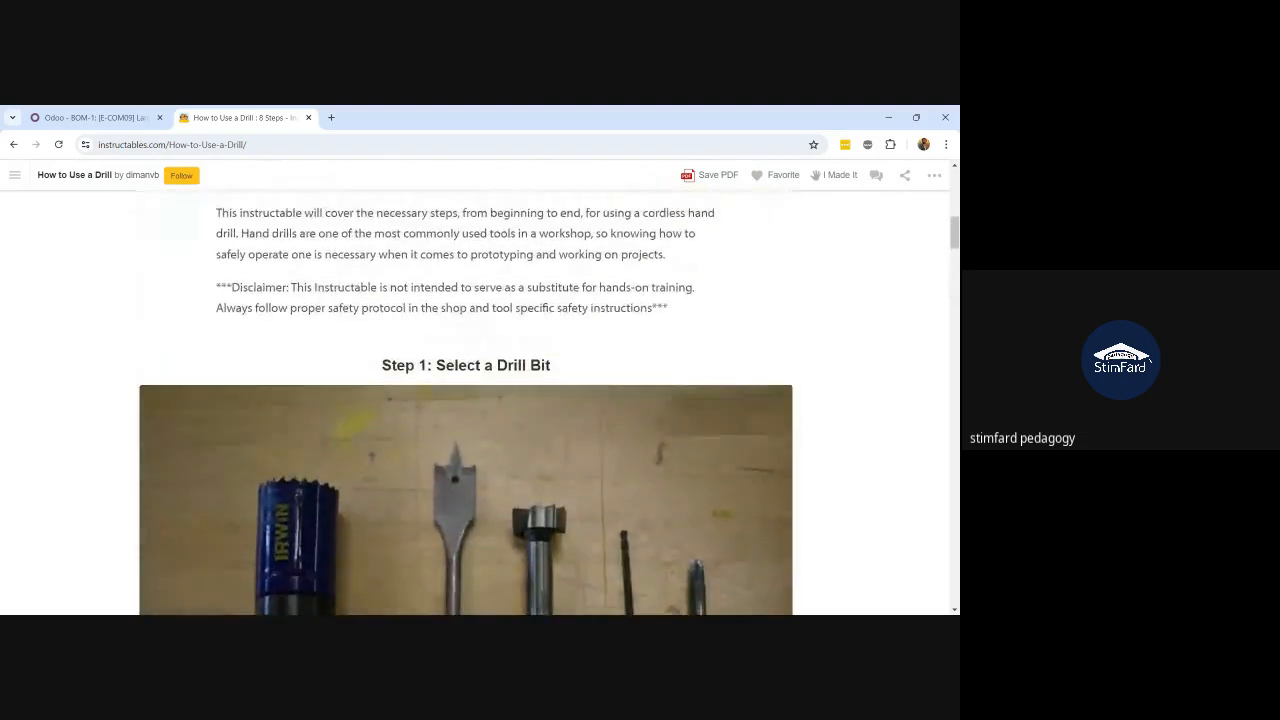
pyautogui.click(13, 144)
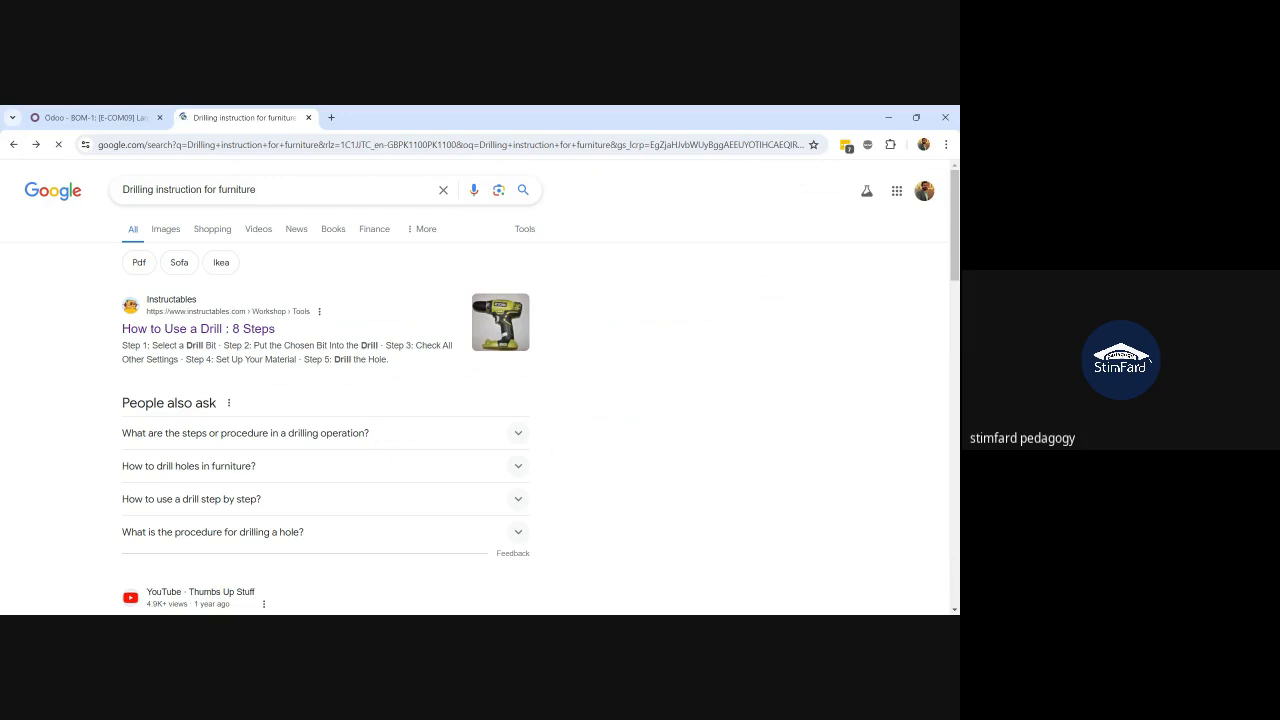
# Copy the five drilling steps from the Instructables search result into the Perform Drilling description in Odoo
pyautogui.moveTo(121, 345); pyautogui.dragTo(390, 362)
pyautogui.hotkey('ctrl', 'c')
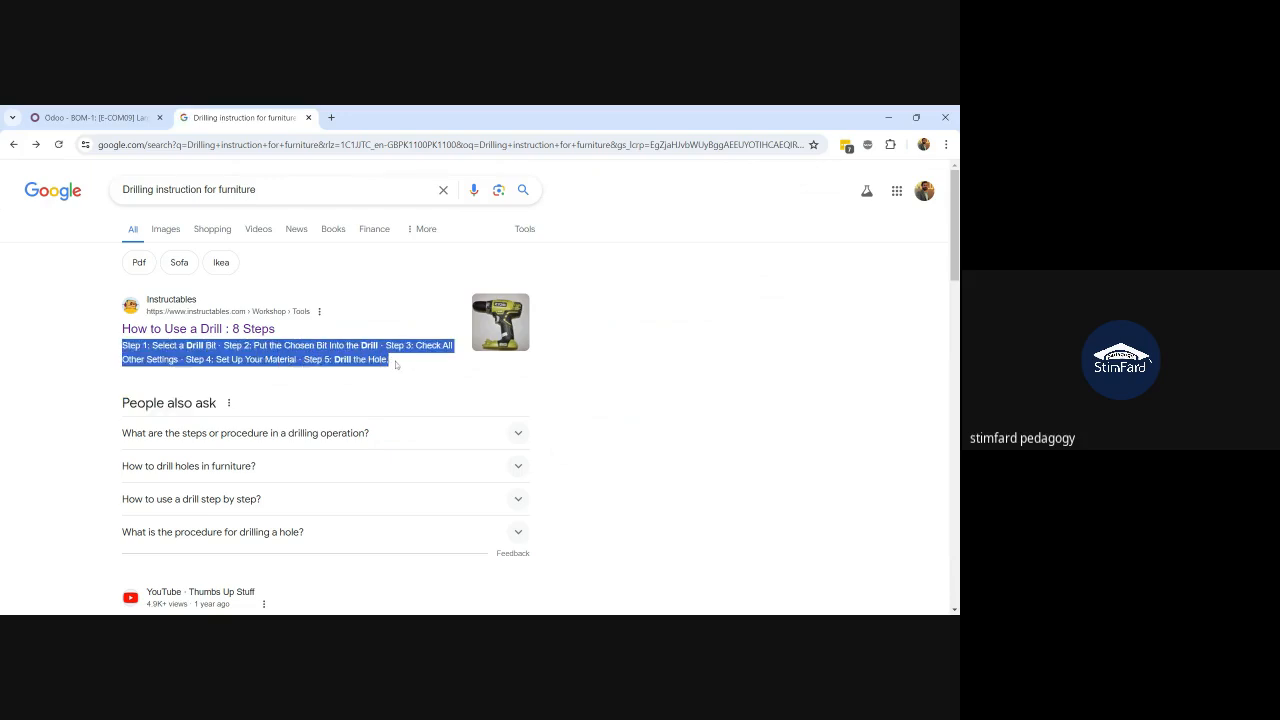
pyautogui.click(95, 117)
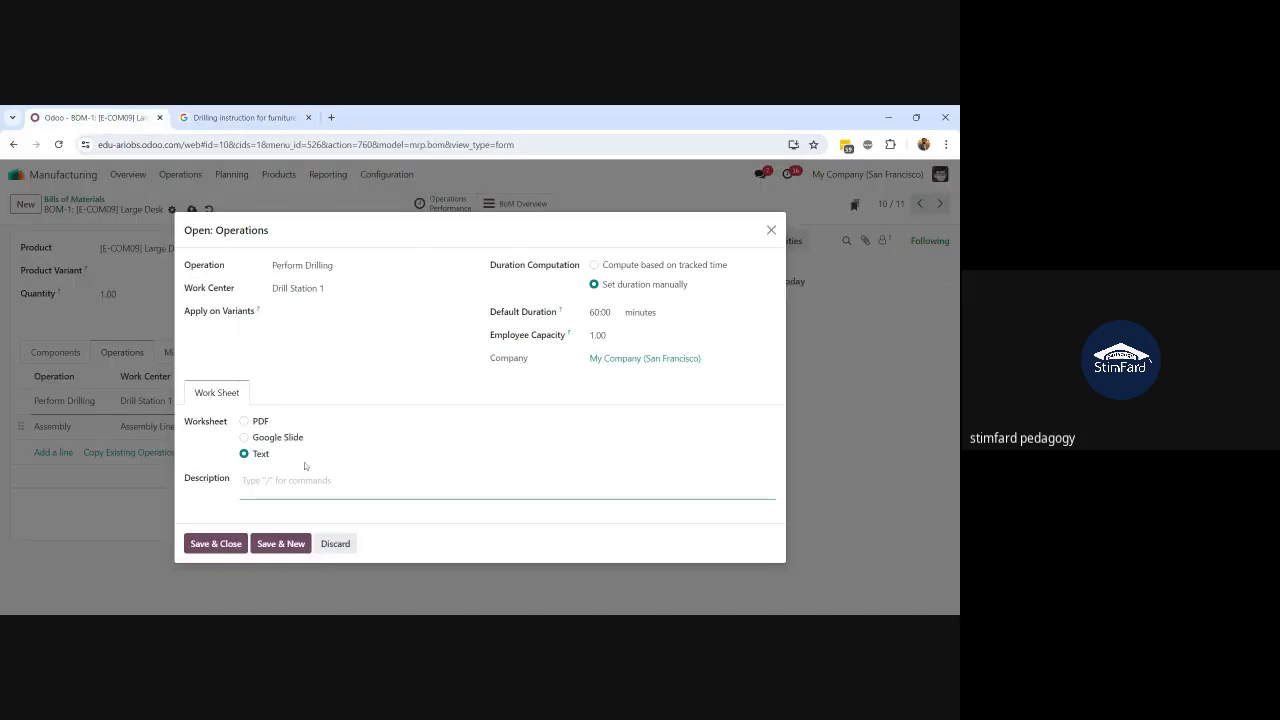
pyautogui.hotkey('ctrl', 'v')
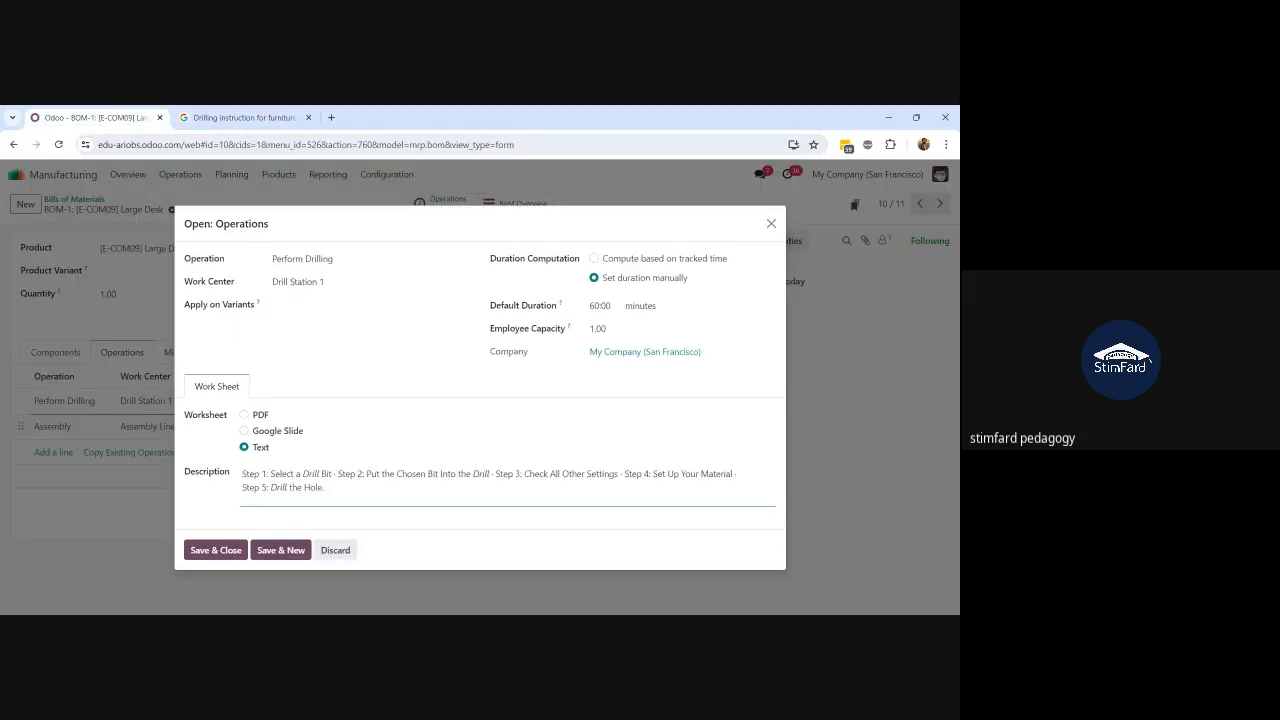
# Put each of the five drilling steps on its own line in the description and save the operation
pyautogui.click(338, 474)
pyautogui.press('Return')
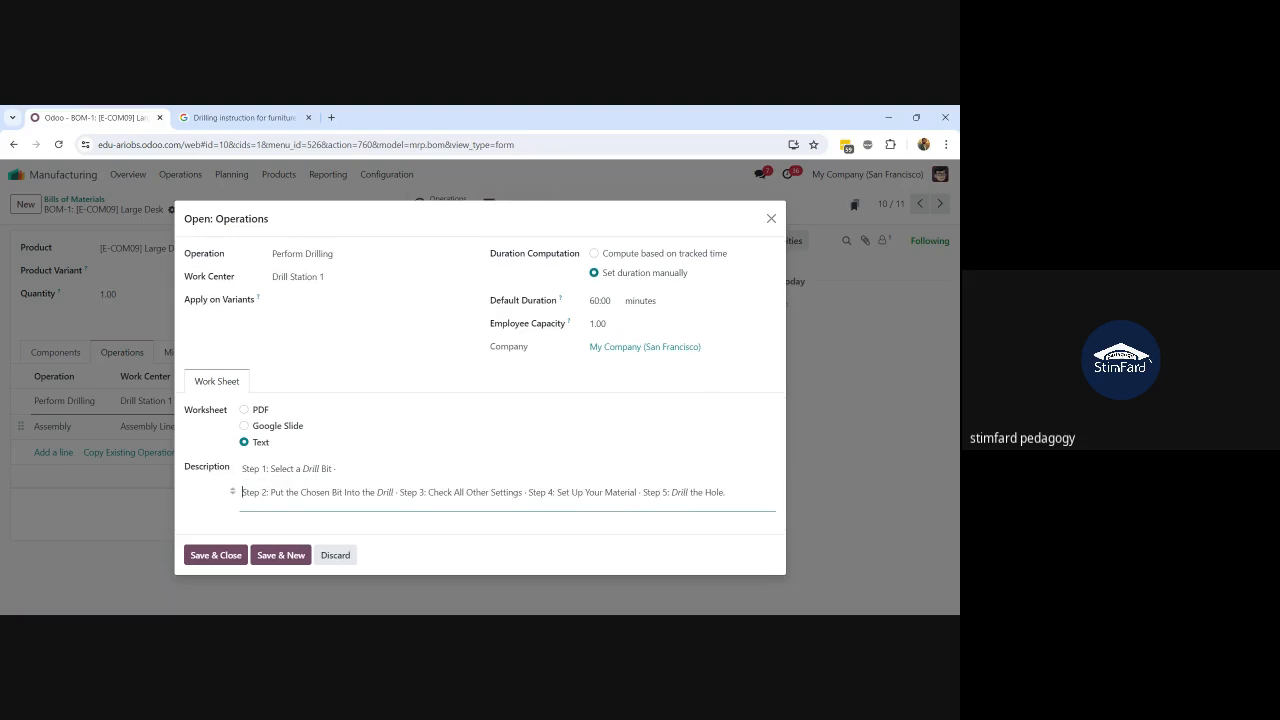
pyautogui.click(400, 492)
pyautogui.press('Return')
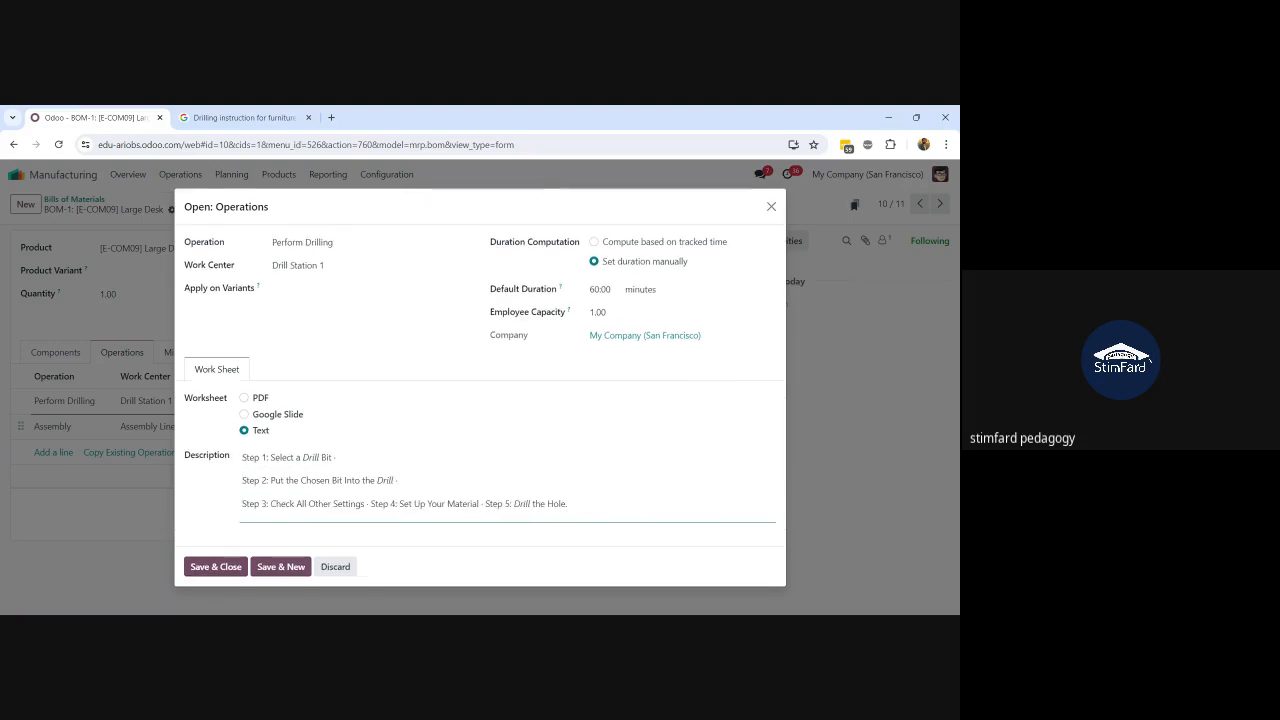
pyautogui.click(370, 503)
pyautogui.press('Return')
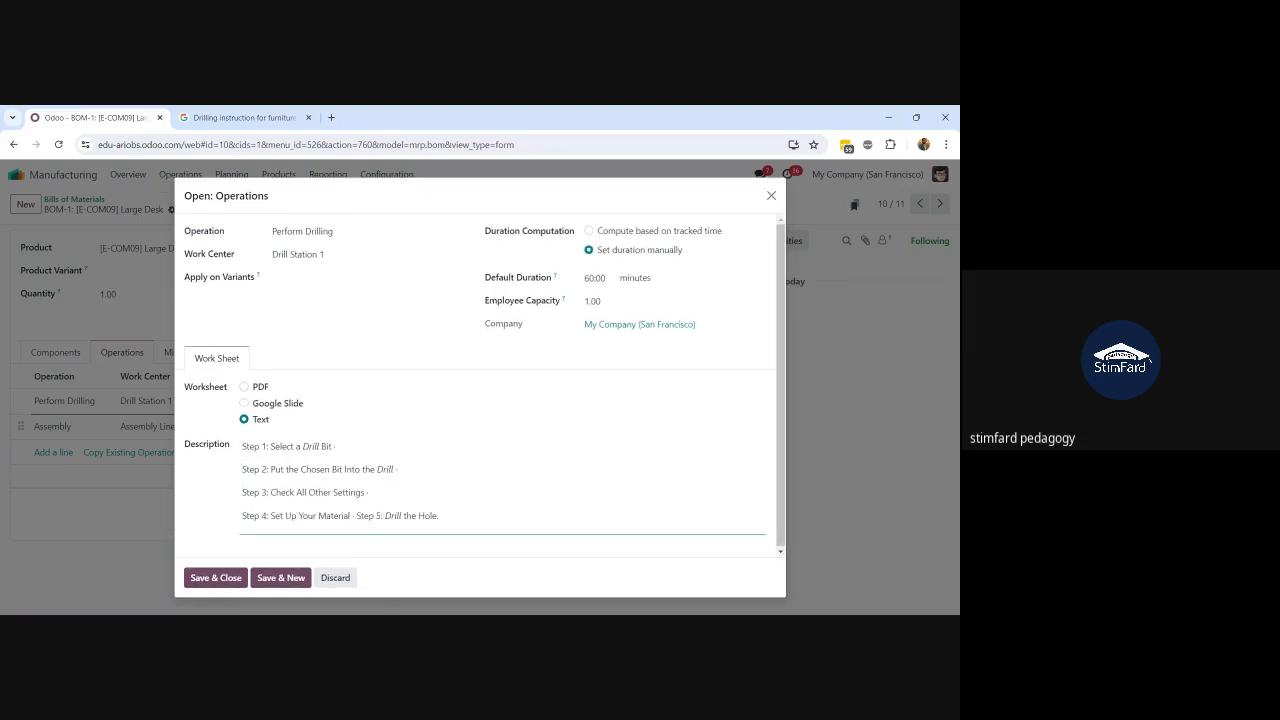
pyautogui.press('Return')
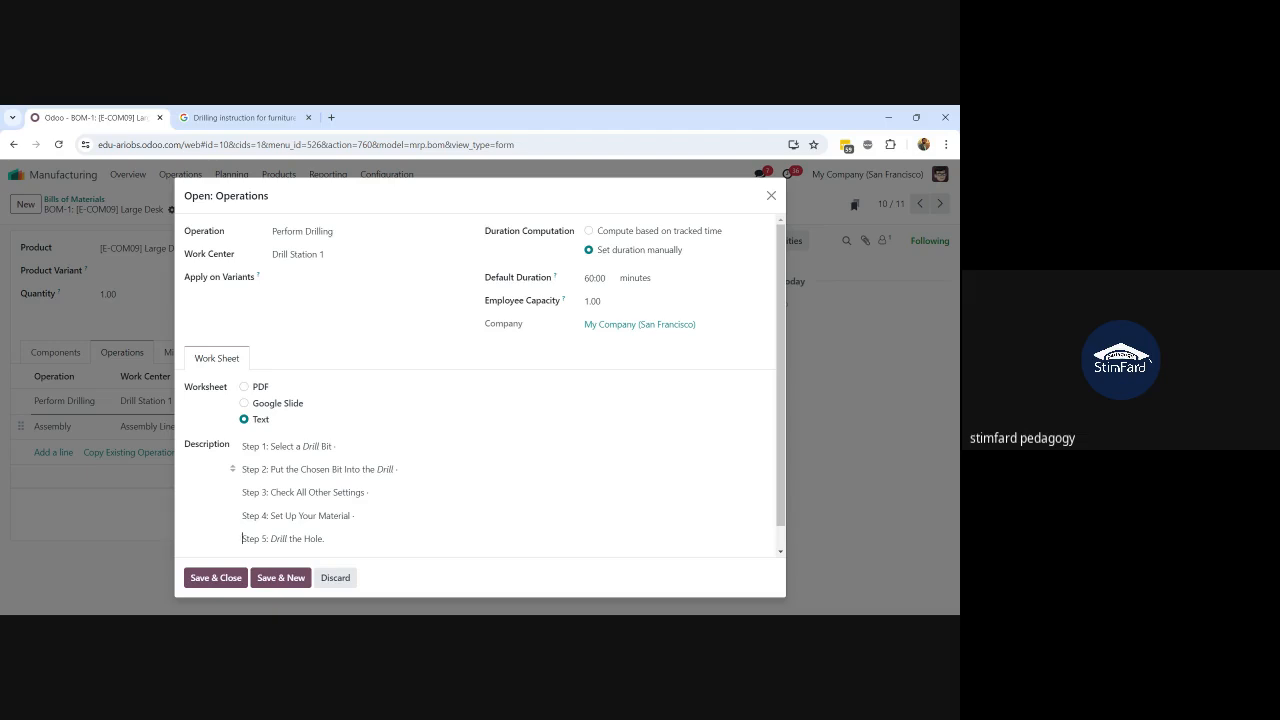
pyautogui.click(206, 580)
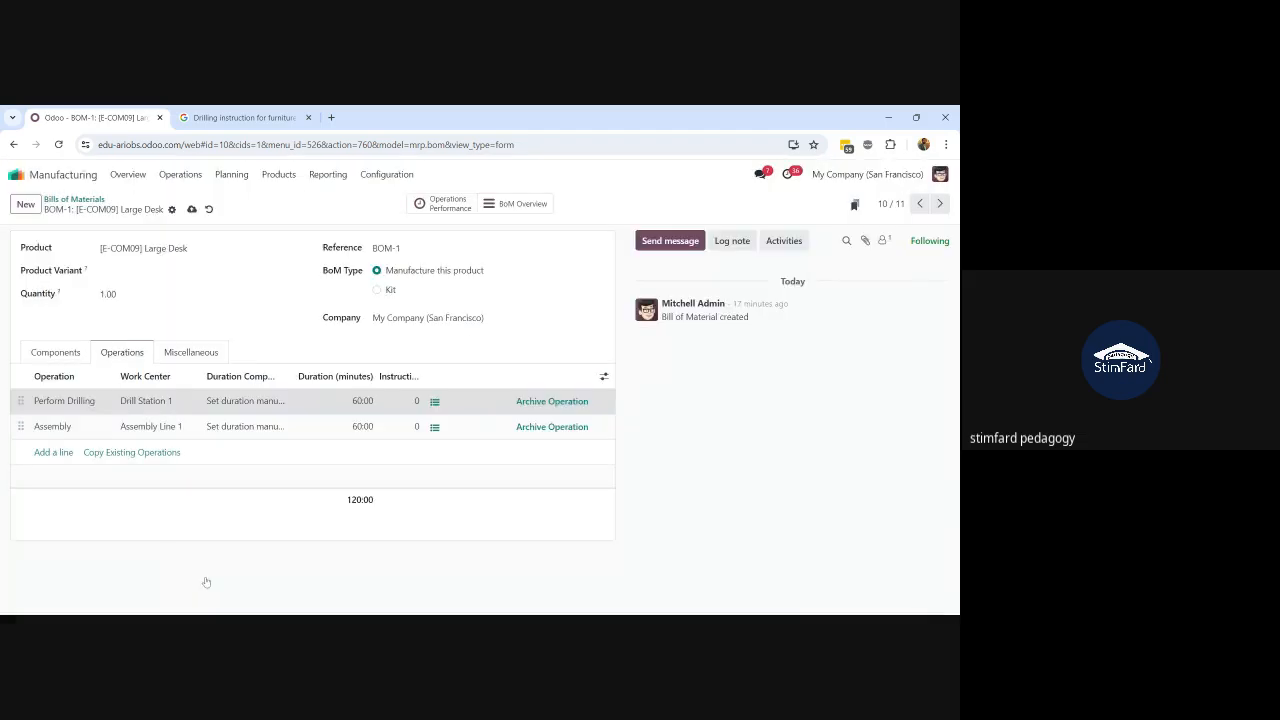
# Open the Assembly operation's description, switch to Google and search for "Assembly instructions for table"
pyautogui.click(63, 428)
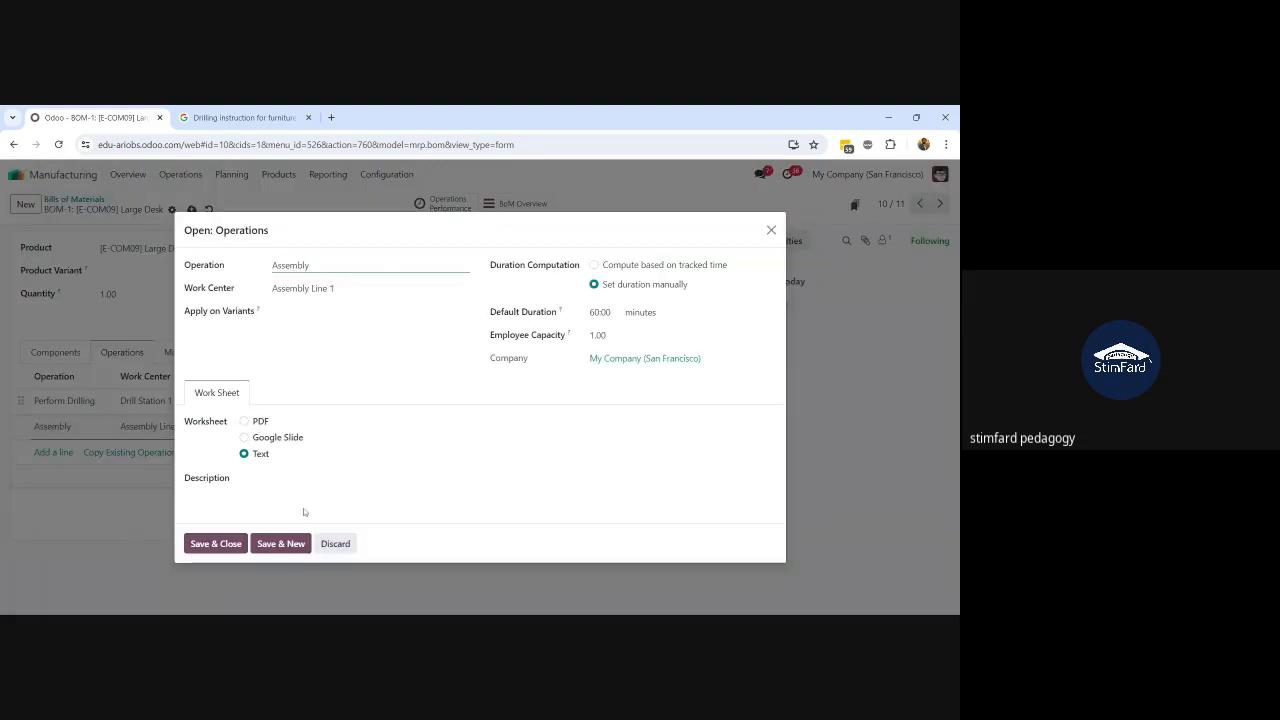
pyautogui.click(287, 481)
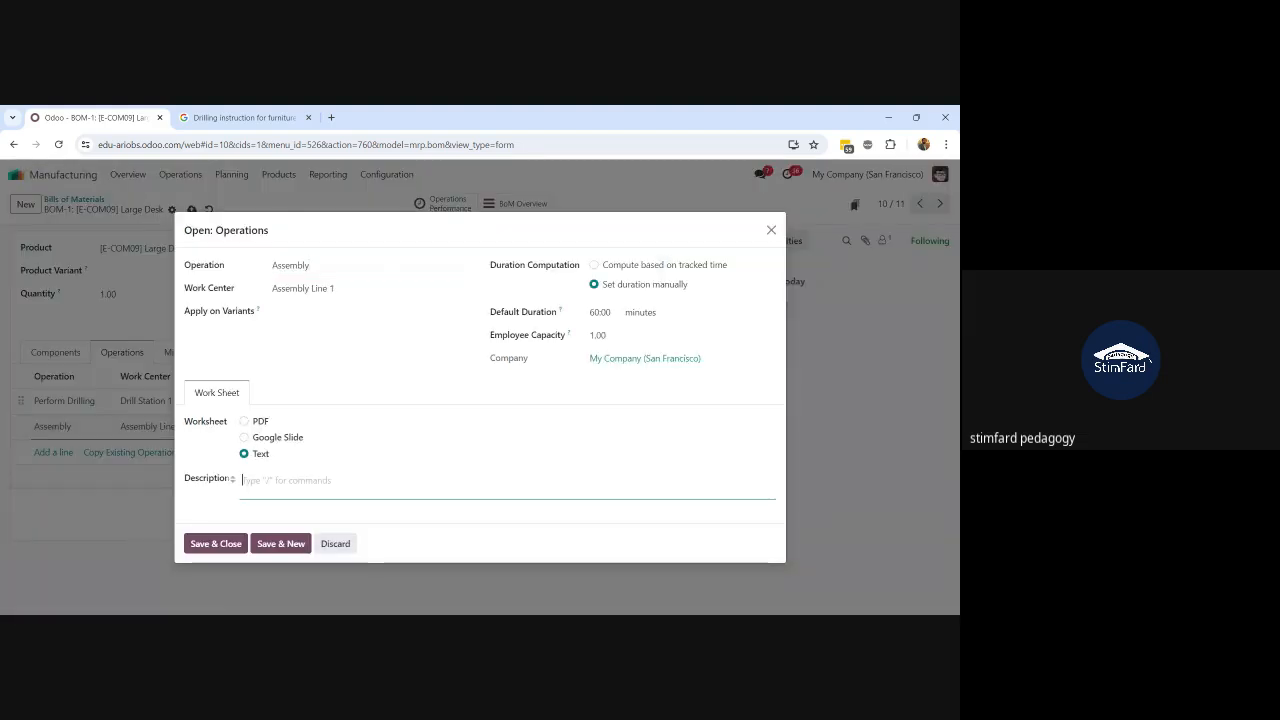
pyautogui.click(245, 117)
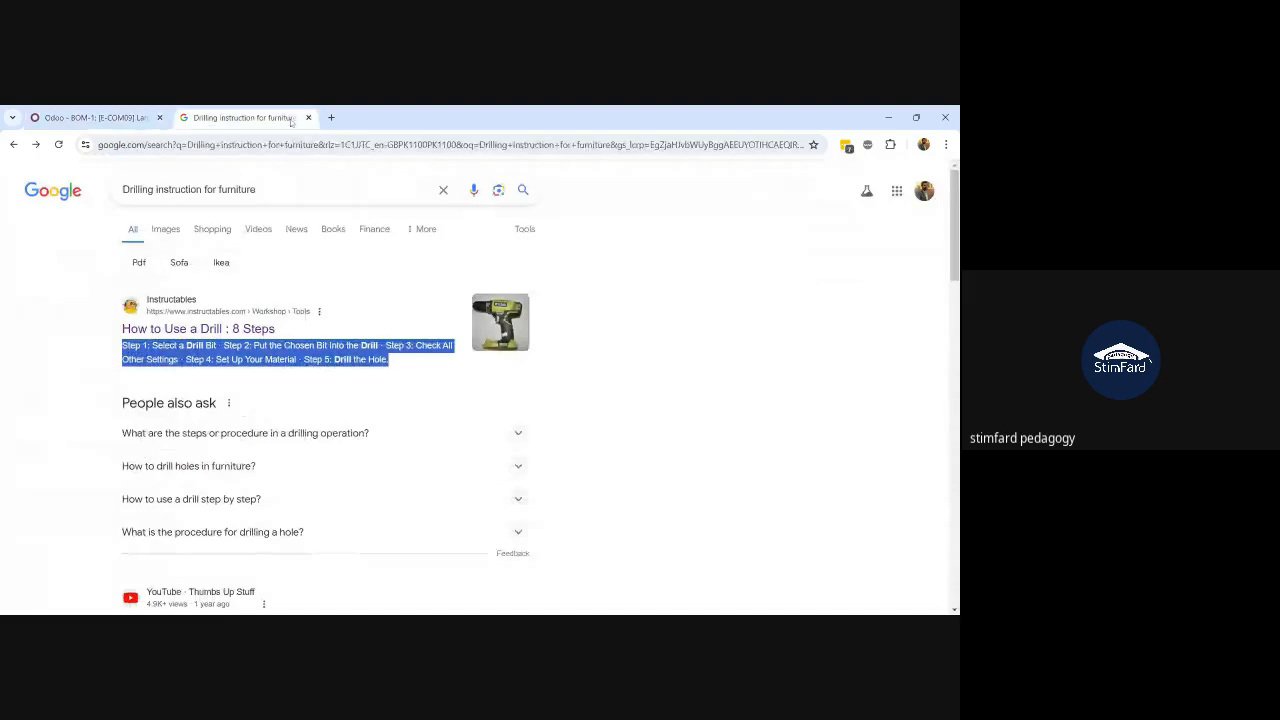
pyautogui.click(294, 189)
pyautogui.hotkey('ctrl', 'a')
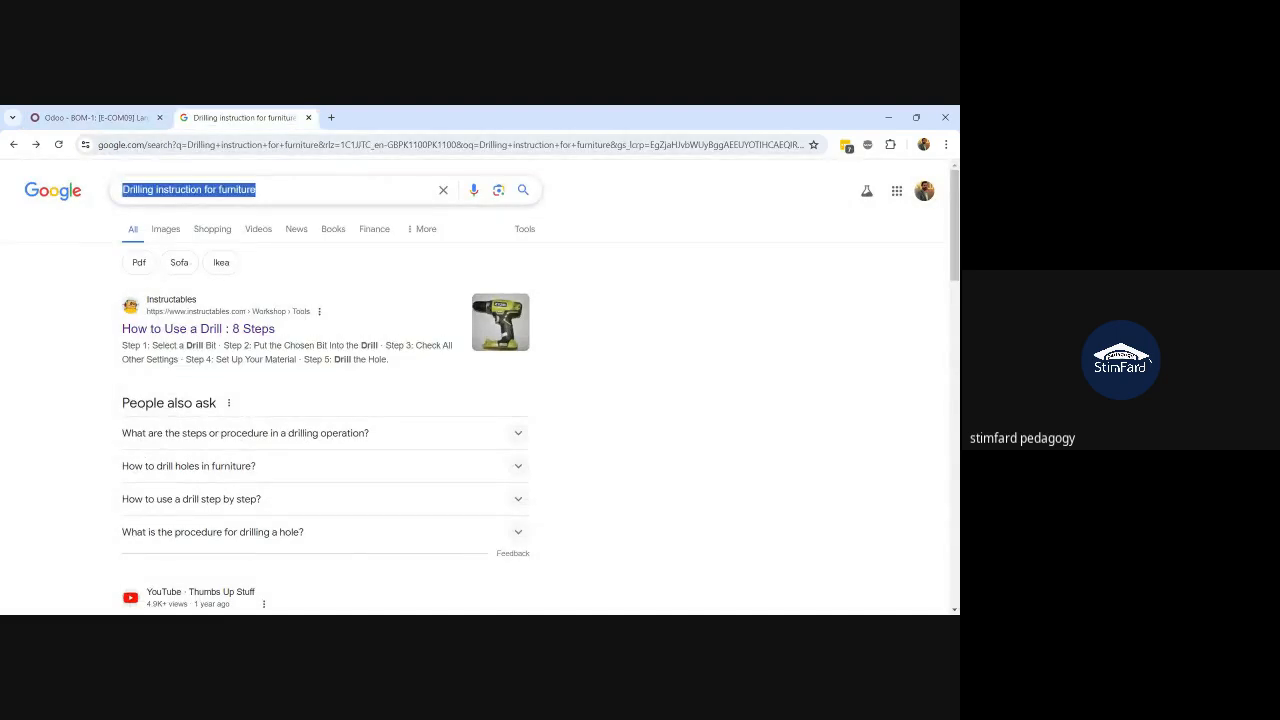
pyautogui.write('Assembly instructions for table')
pyautogui.press('Return')
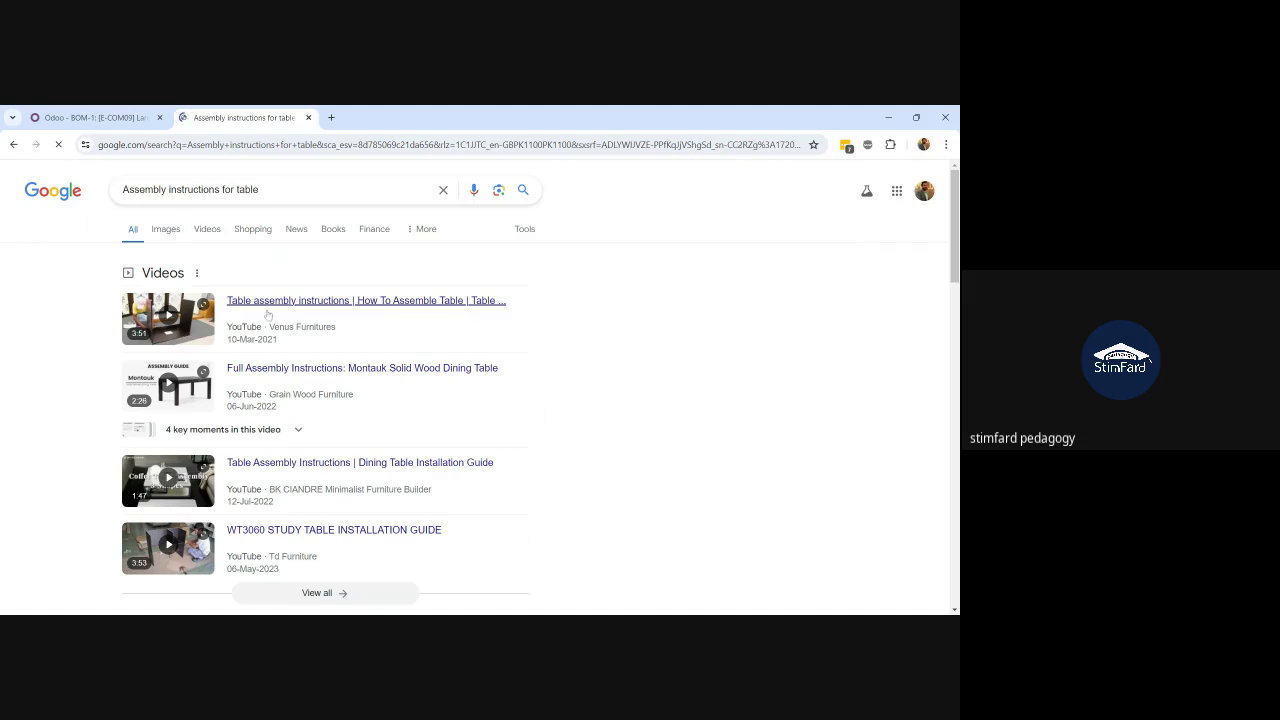
pyautogui.scroll(-5, 267, 314)
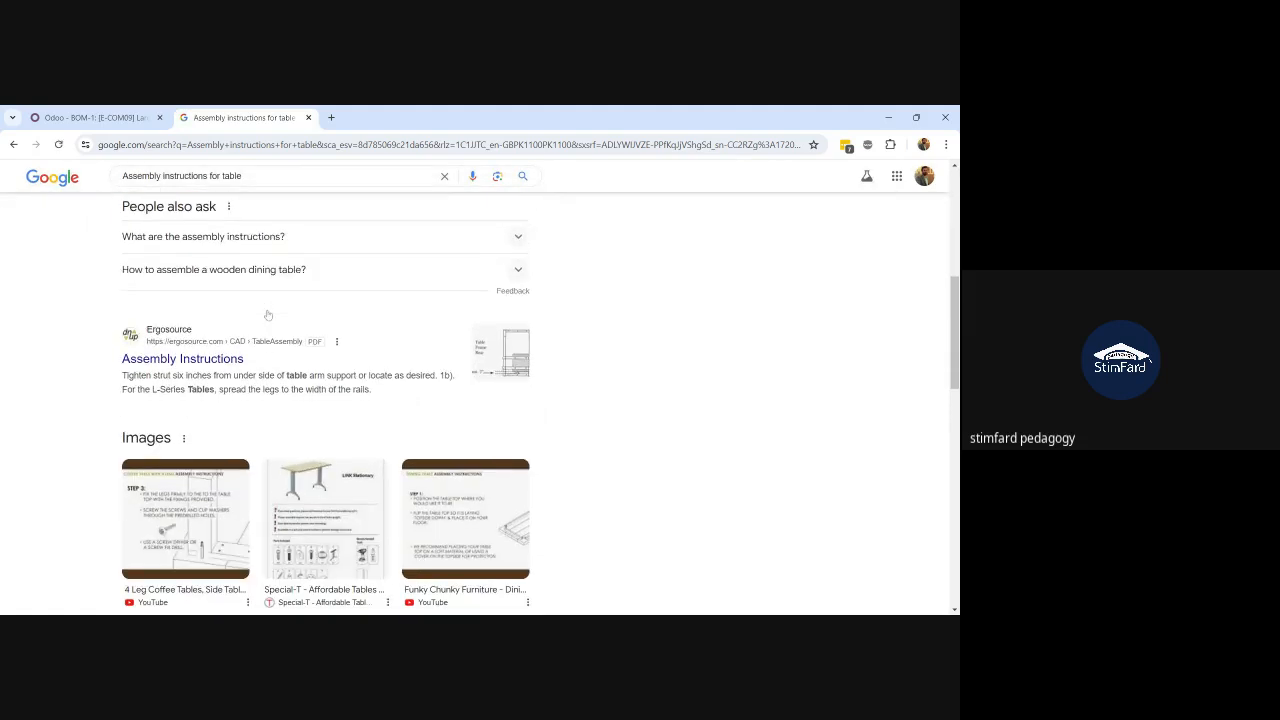
# Copy the Ergosource assembly instructions from the Google results into the Assembly description in Odoo, split them into two lines, and save the bill of materials
pyautogui.moveTo(122, 376); pyautogui.dragTo(378, 397)
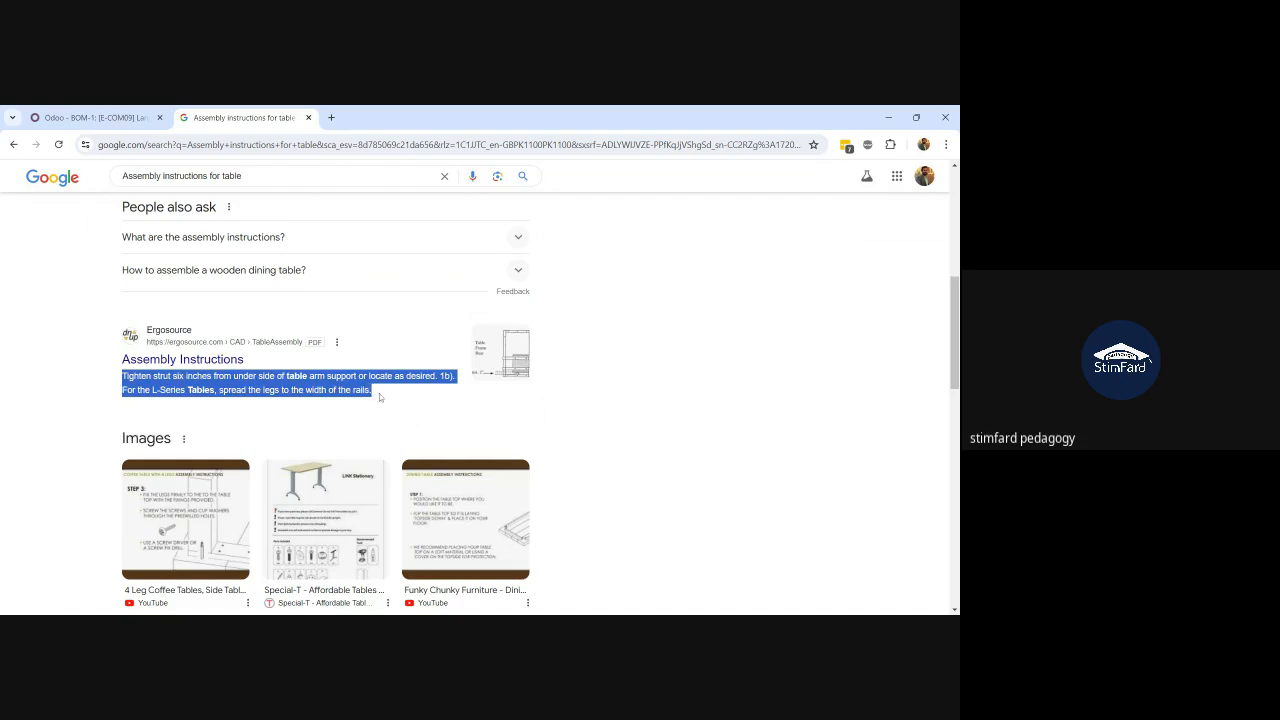
pyautogui.hotkey('alt', 'Tab')
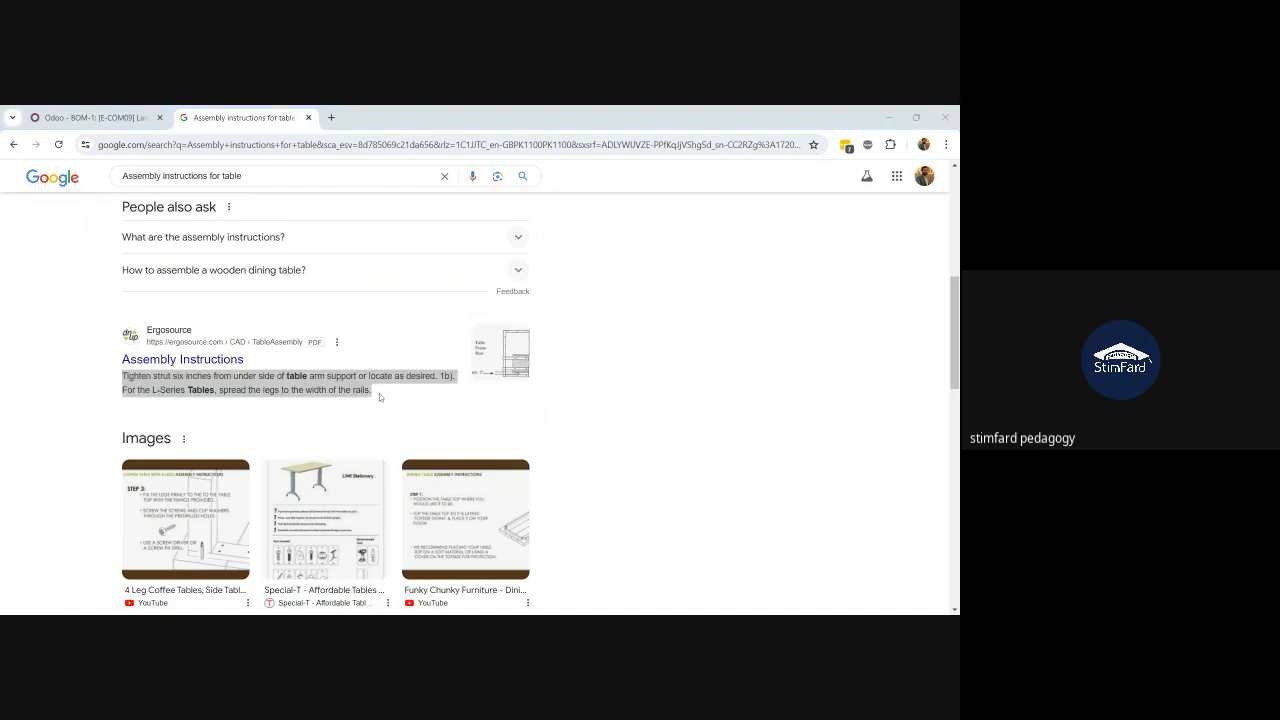
pyautogui.hotkey('alt', 'Tab')
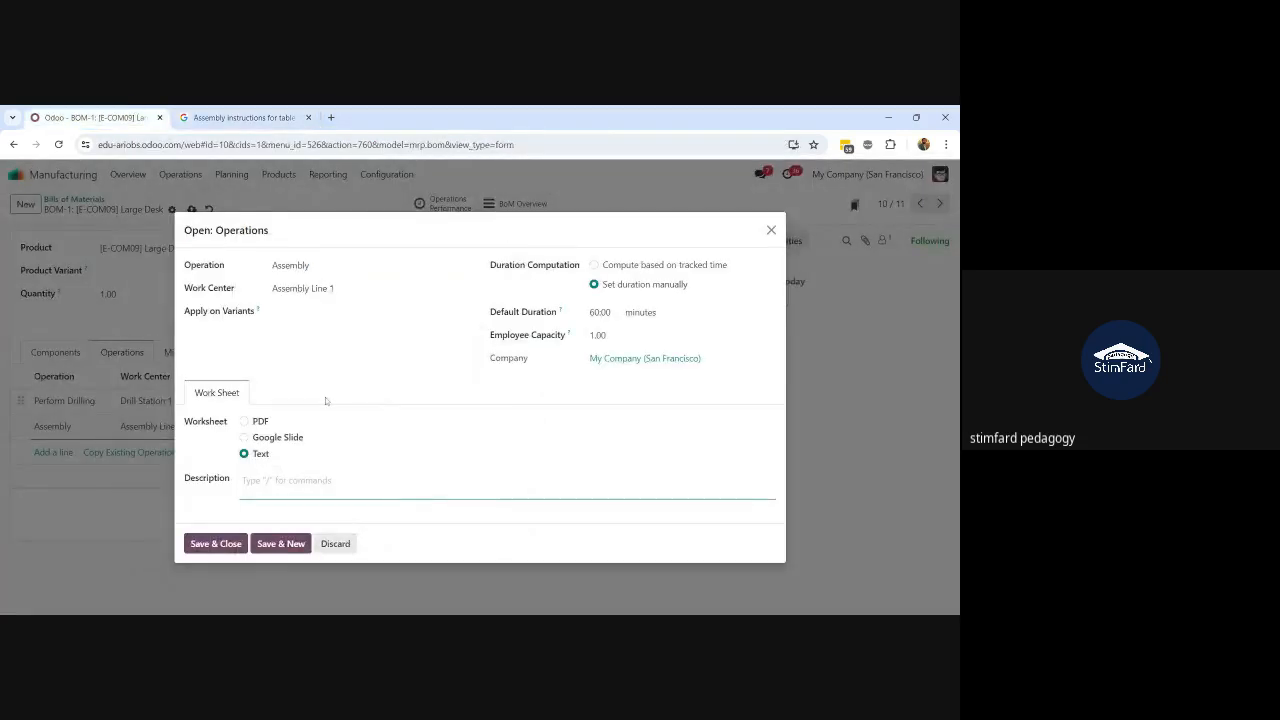
pyautogui.write('Tighten strut six inches from under side of table arm support or locate as desired, 1b). For the L-Series Tables, spread the legs to the width of the rails.')
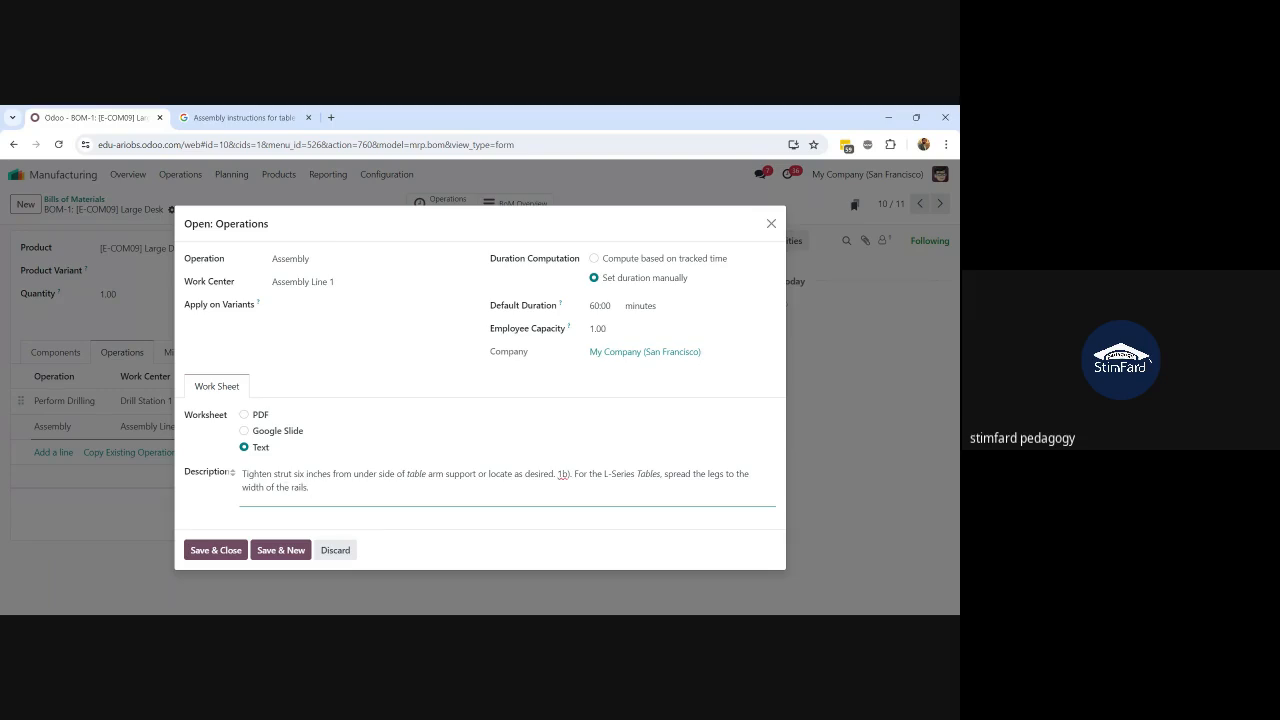
pyautogui.press('Return')
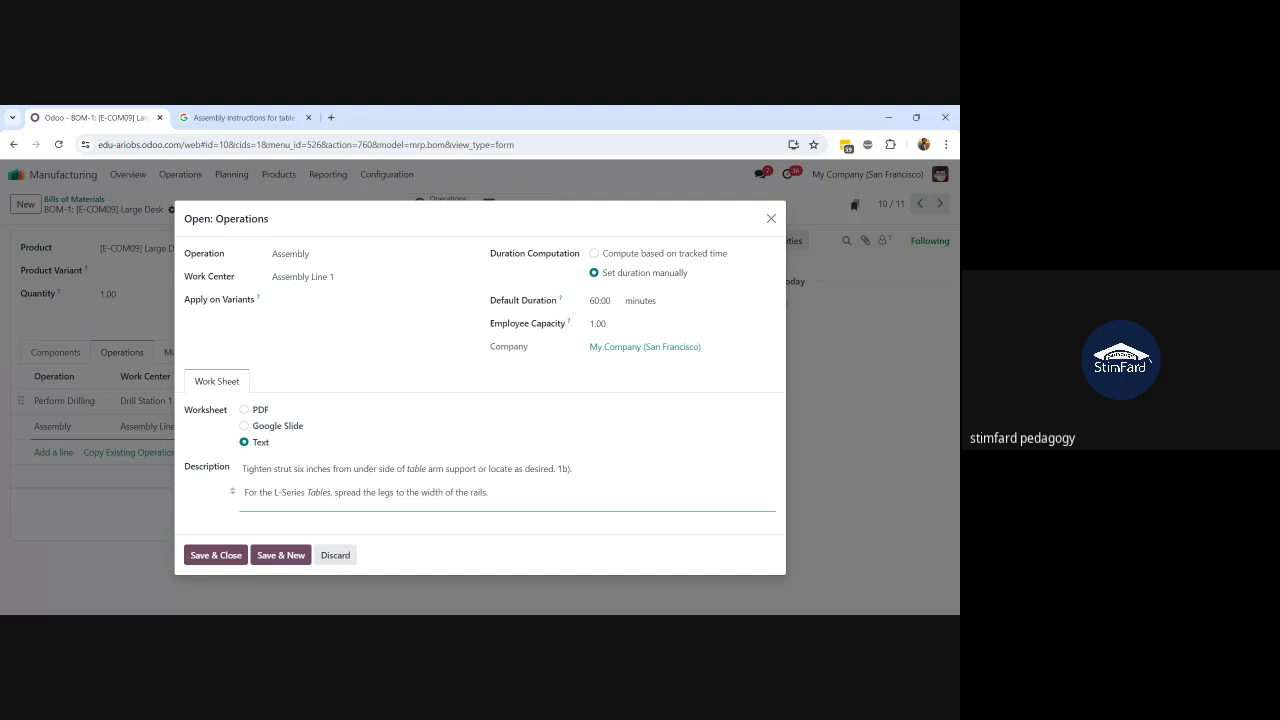
pyautogui.click(211, 556)
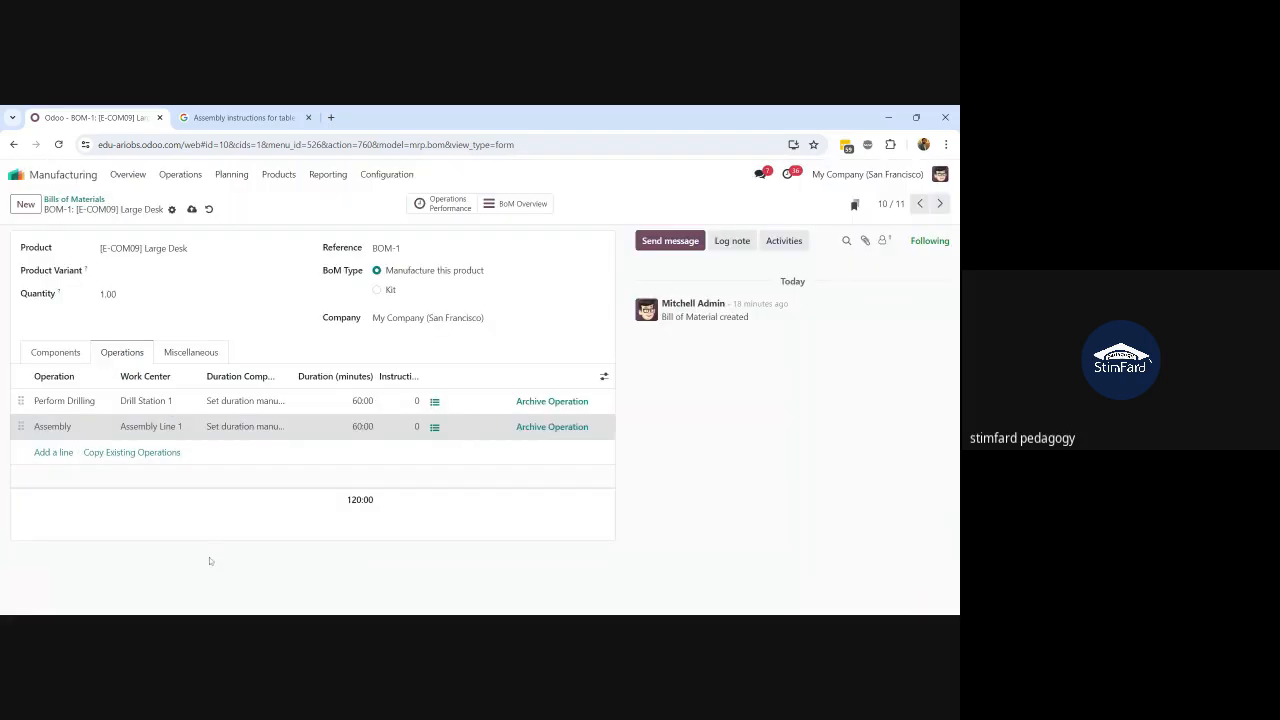
pyautogui.click(193, 210)
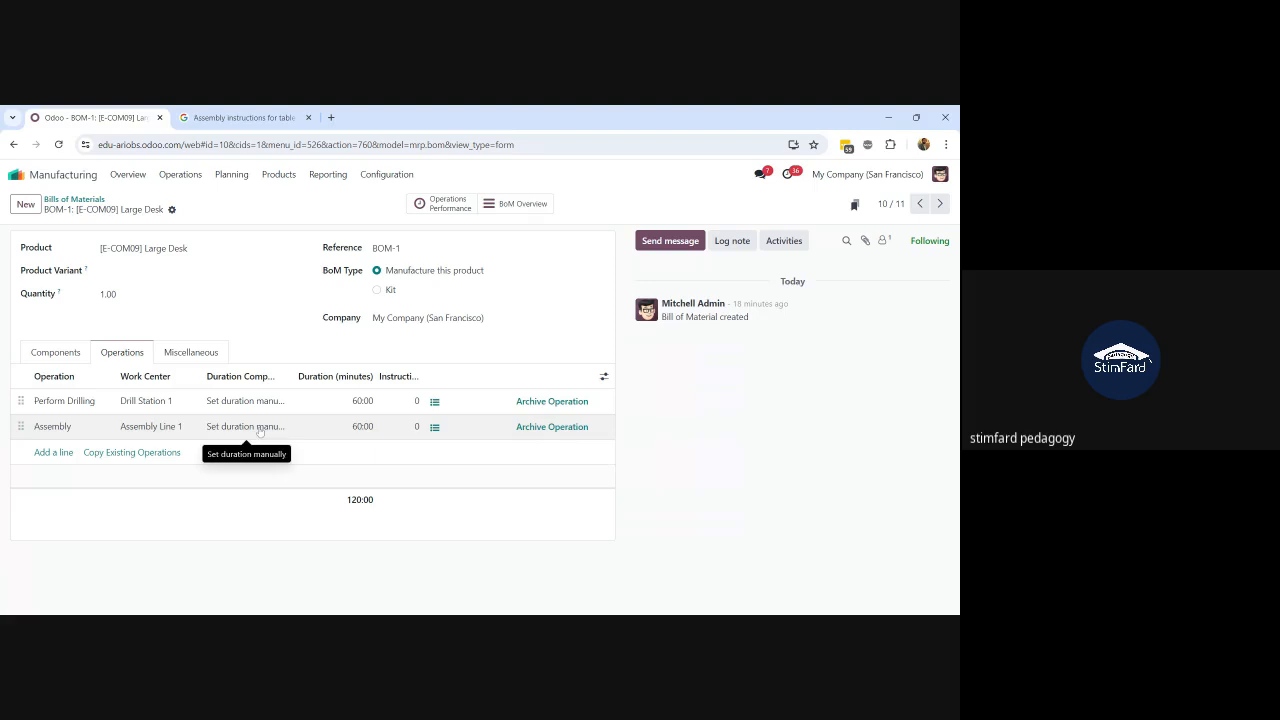
# Create an instruction step for the Perform Drilling operation titled "Take Measurement Of Legs"
pyautogui.click(435, 401)
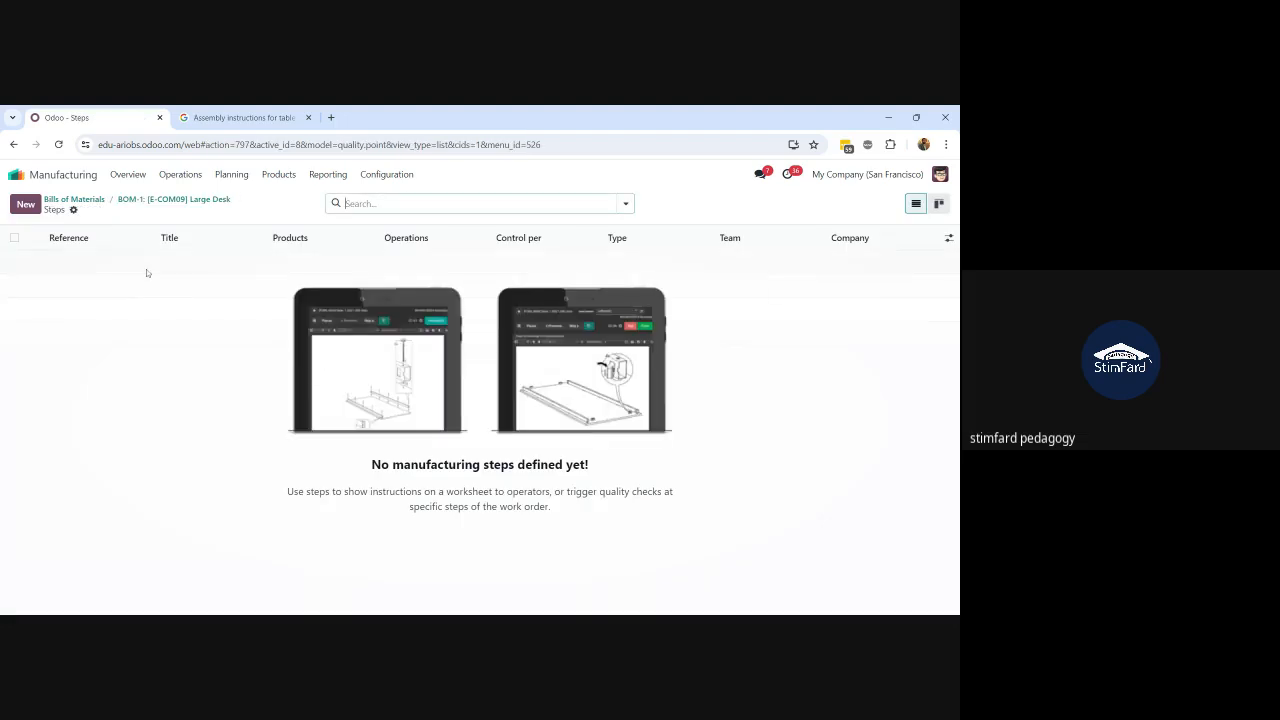
pyautogui.click(28, 205)
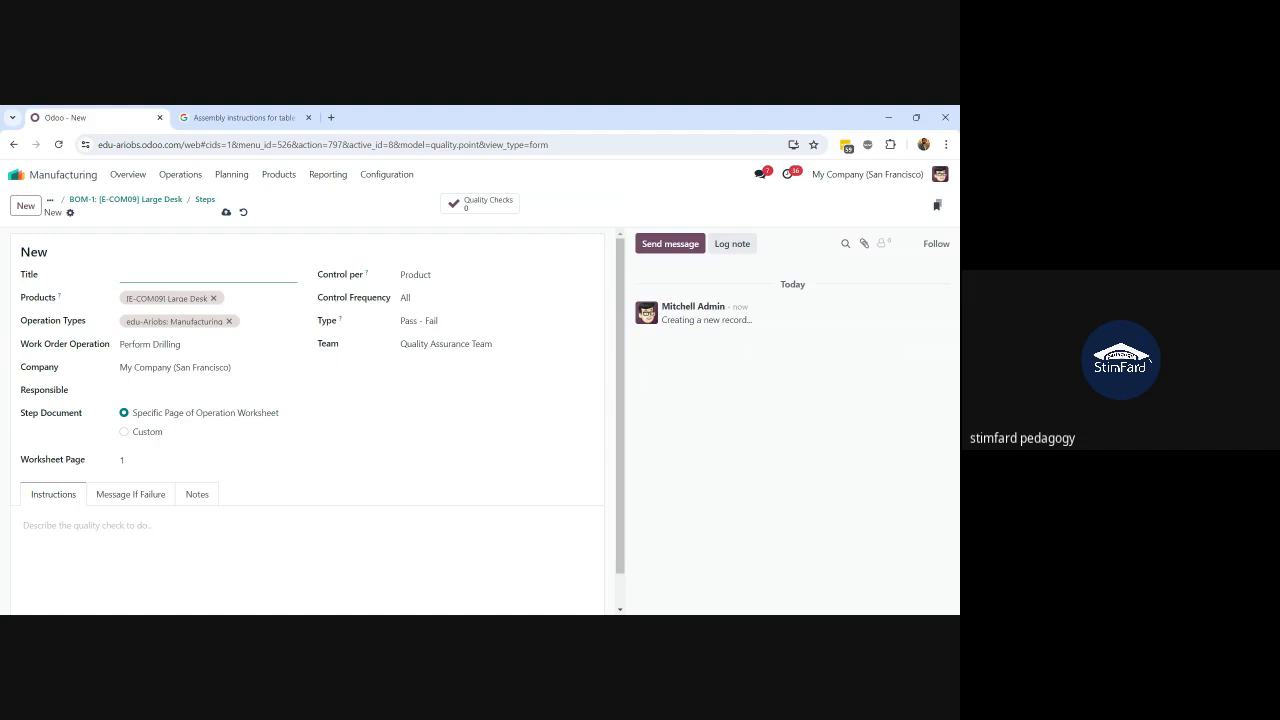
pyautogui.click(176, 297)
pyautogui.click(121, 275)
pyautogui.write('Take Measurement Of Legs')
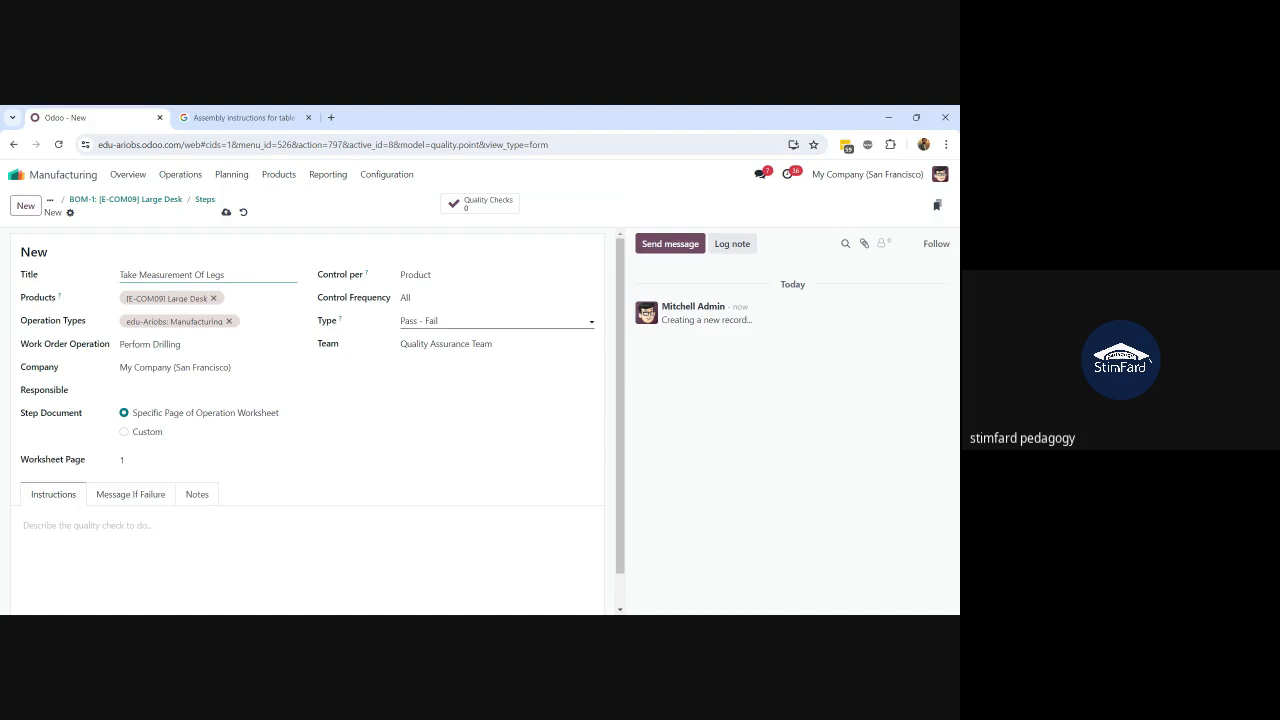
# Make it a Measure check with a norm of 10 Inch and a tolerance from 9 to 11, and save it
pyautogui.click(480, 321)
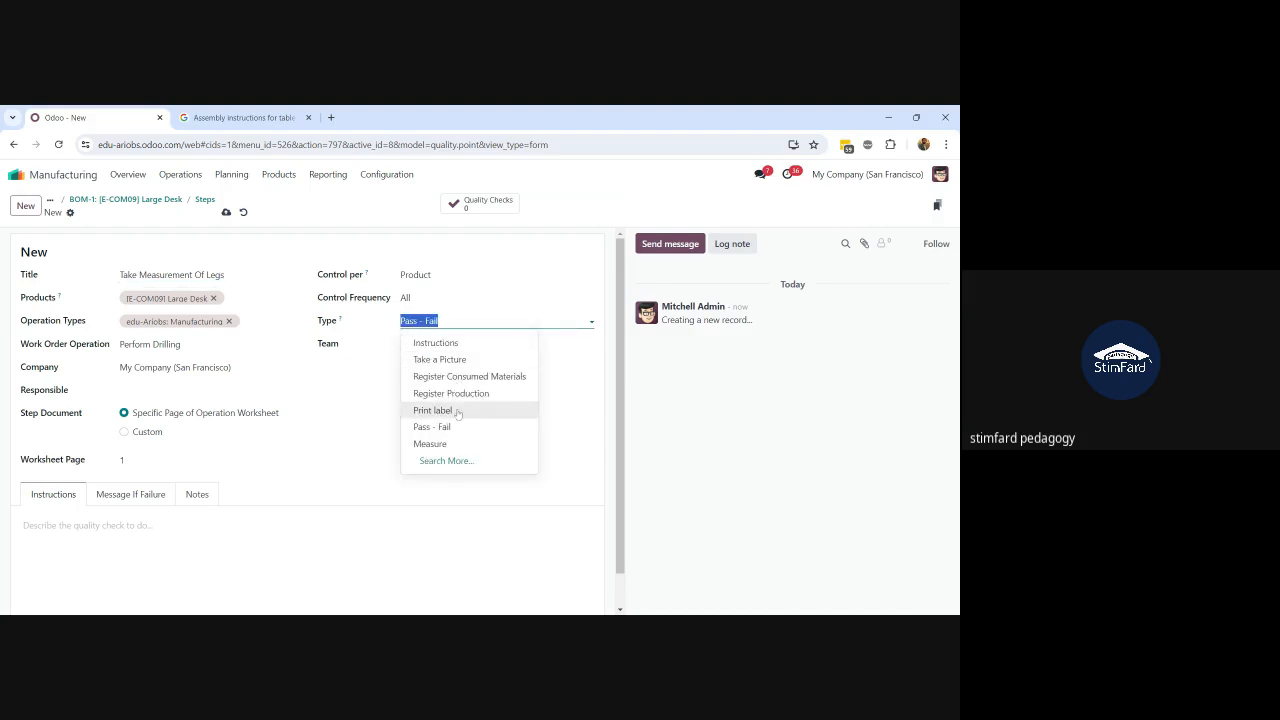
pyautogui.click(432, 443)
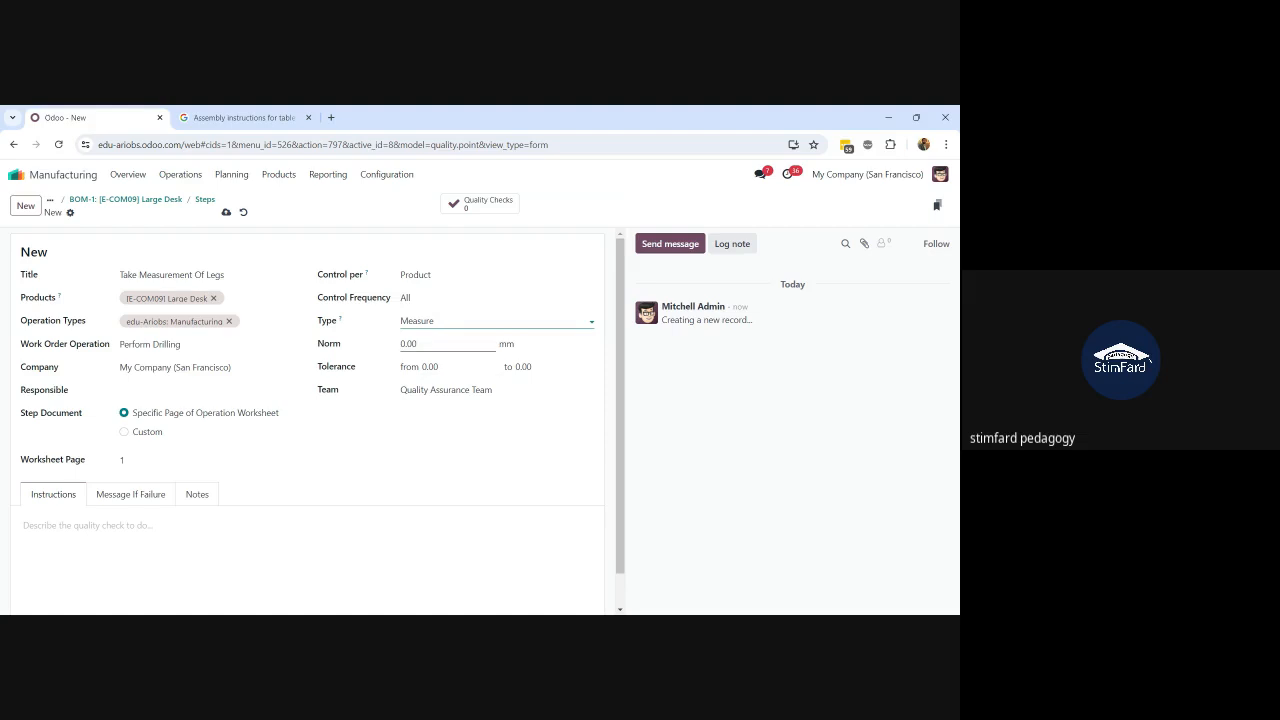
pyautogui.press('Tab')
pyautogui.write('10')
pyautogui.press('Tab')
pyautogui.write('m')
pyautogui.press('BackSpace')
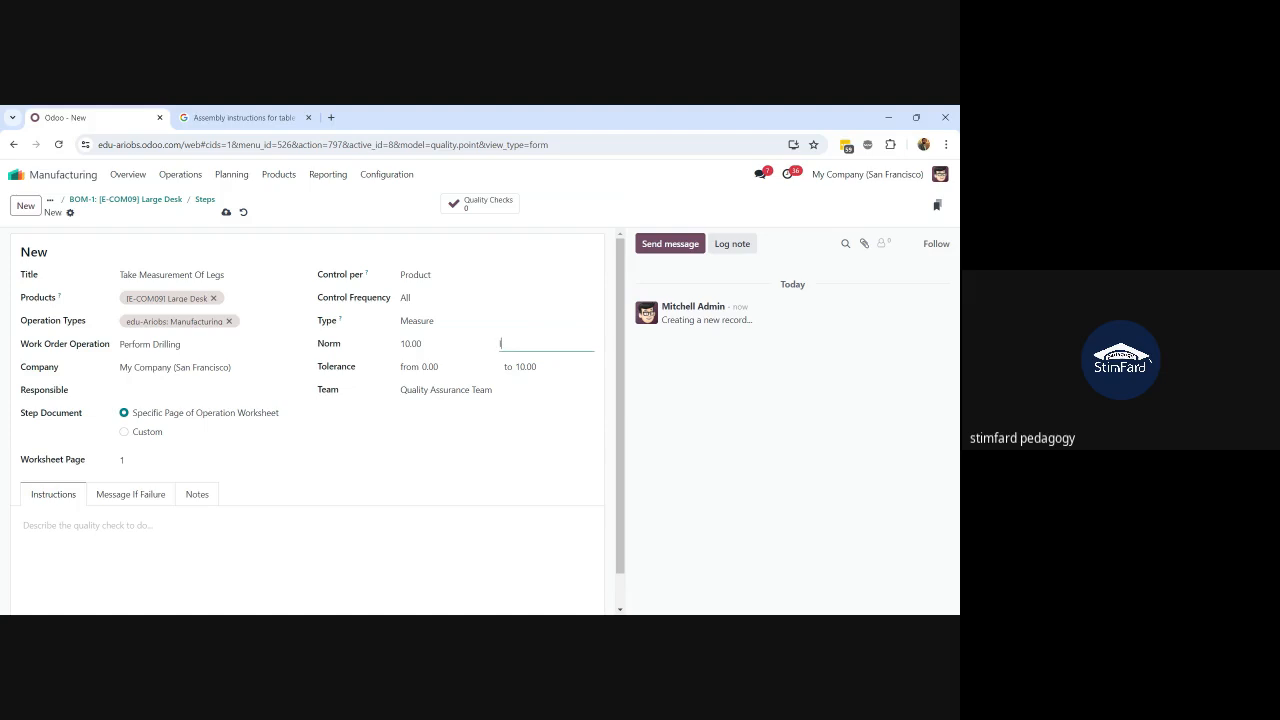
pyautogui.write('Inch')
pyautogui.press('Tab')
pyautogui.write('9')
pyautogui.press('Tab')
pyautogui.write('11')
pyautogui.click(226, 213)
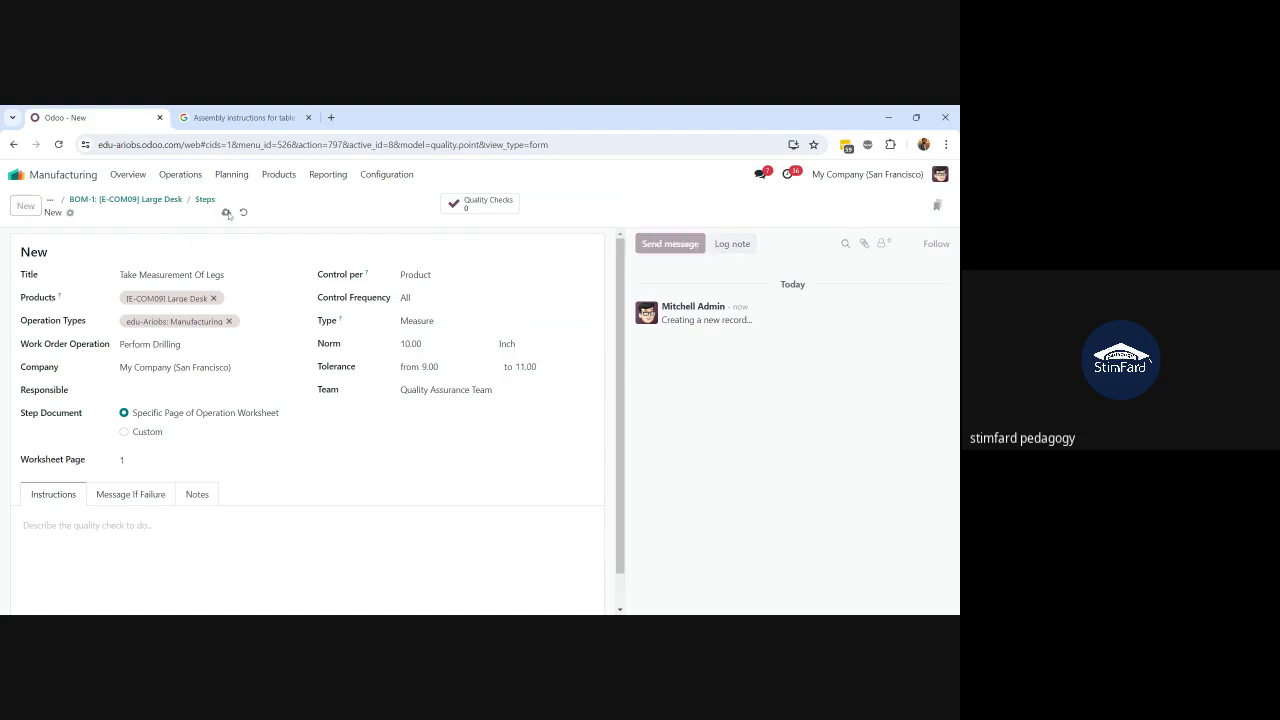
# Enter the instructions "Take Measurement of Legs and all legs measurement should be equal" and save the step
pyautogui.click(87, 525)
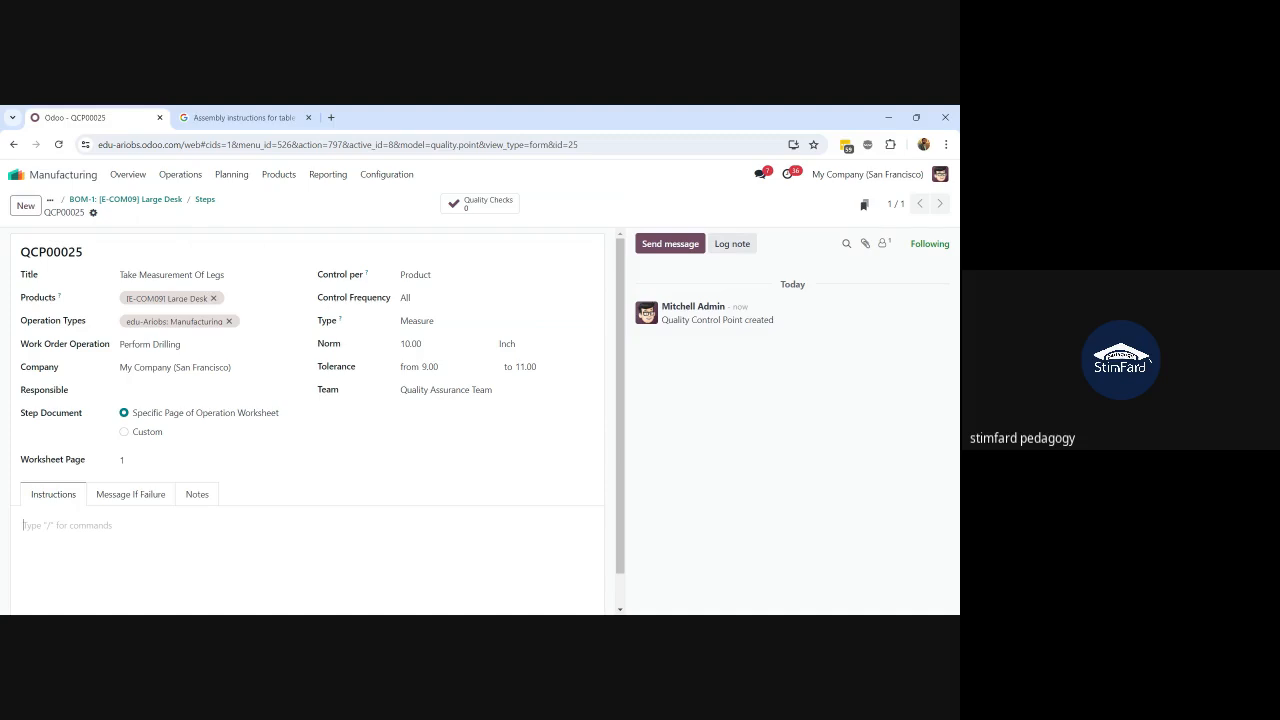
pyautogui.write('Take Measyurement of Legs')
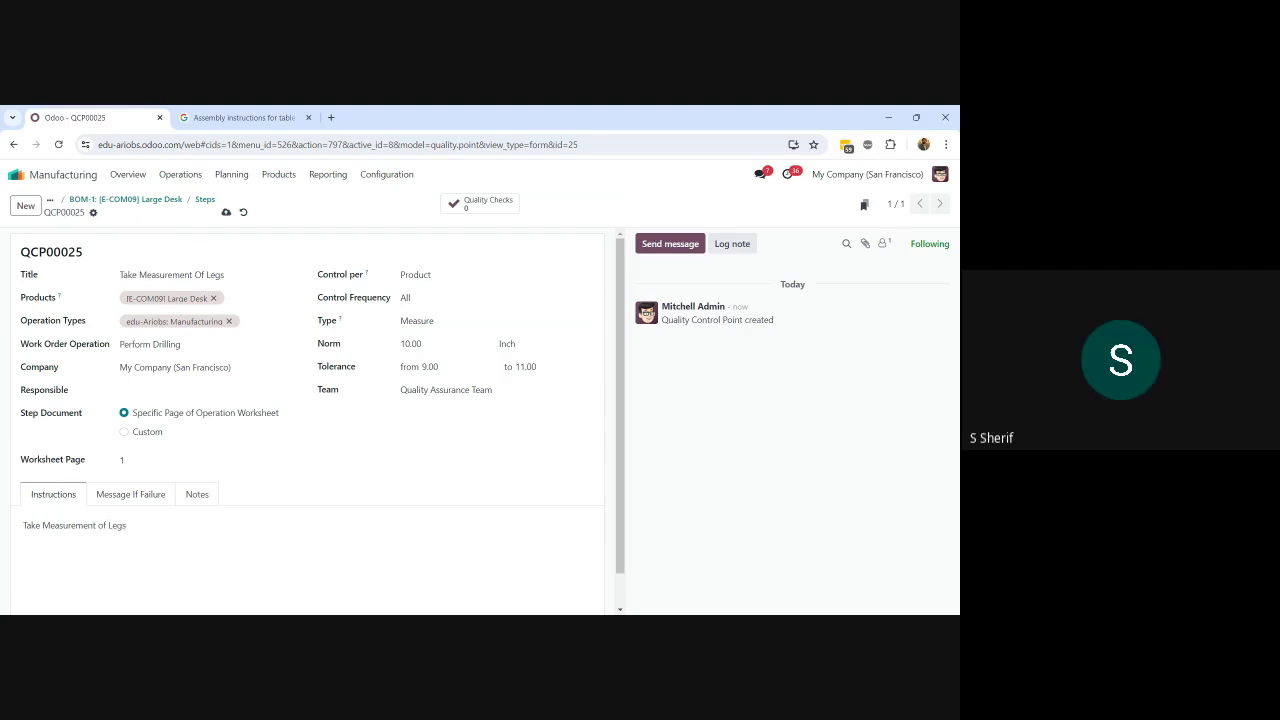
pyautogui.write(' and ea')
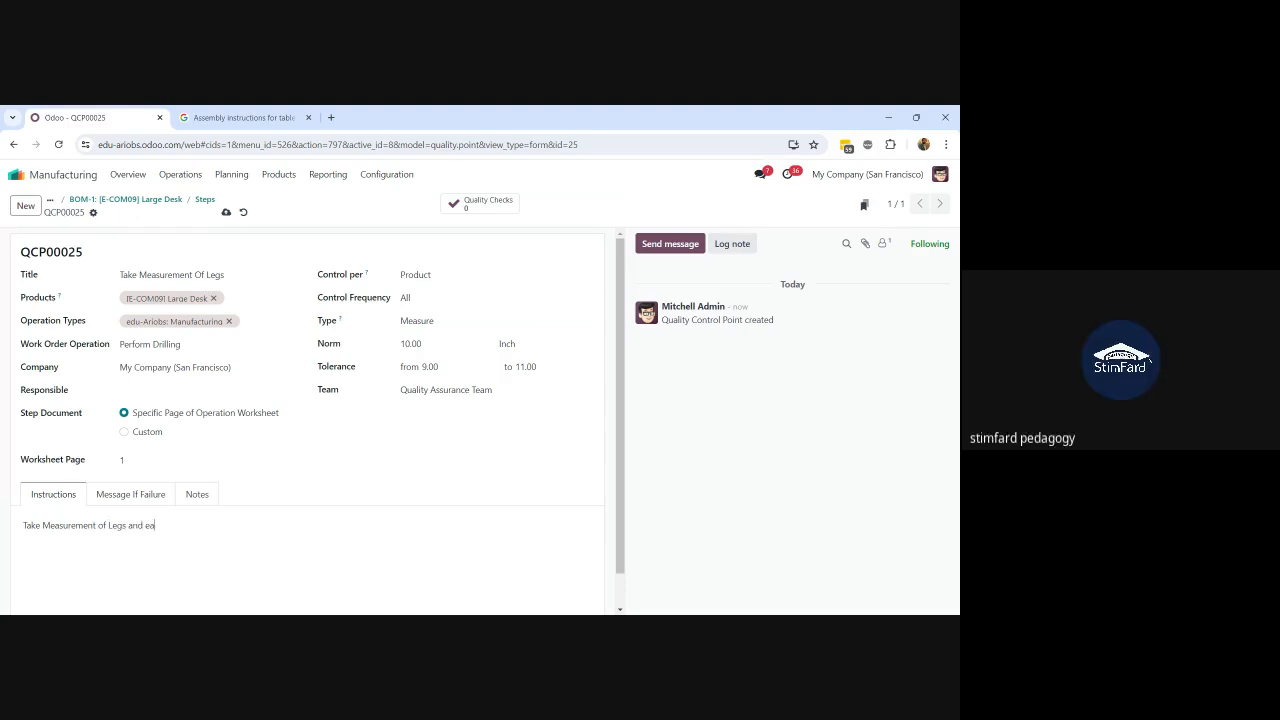
pyautogui.write('ch leg')
pyautogui.write(' measurement shpou')
pyautogui.press('BackSpace')
pyautogui.press('BackSpace')
pyautogui.press('BackSpace')
pyautogui.write('ould be equal')
pyautogui.press('BackSpace')
pyautogui.press('BackSpace')
pyautogui.press('BackSpace')
pyautogui.press('BackSpace')
pyautogui.write('all')
pyautogui.click(170, 525)
pyautogui.write('s')
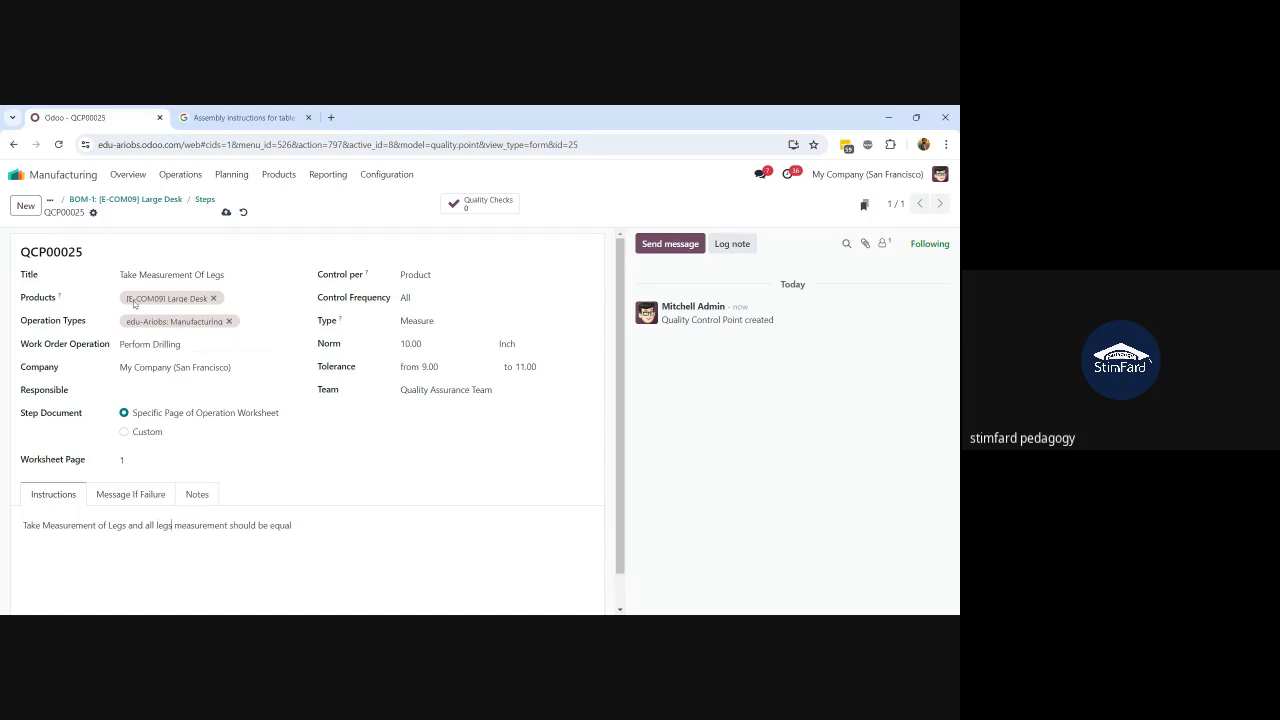
pyautogui.click(226, 212)
# Create another Perform Drilling step titled "Quality of Wood", keeping the Pass - Fail type
pyautogui.click(26, 210)
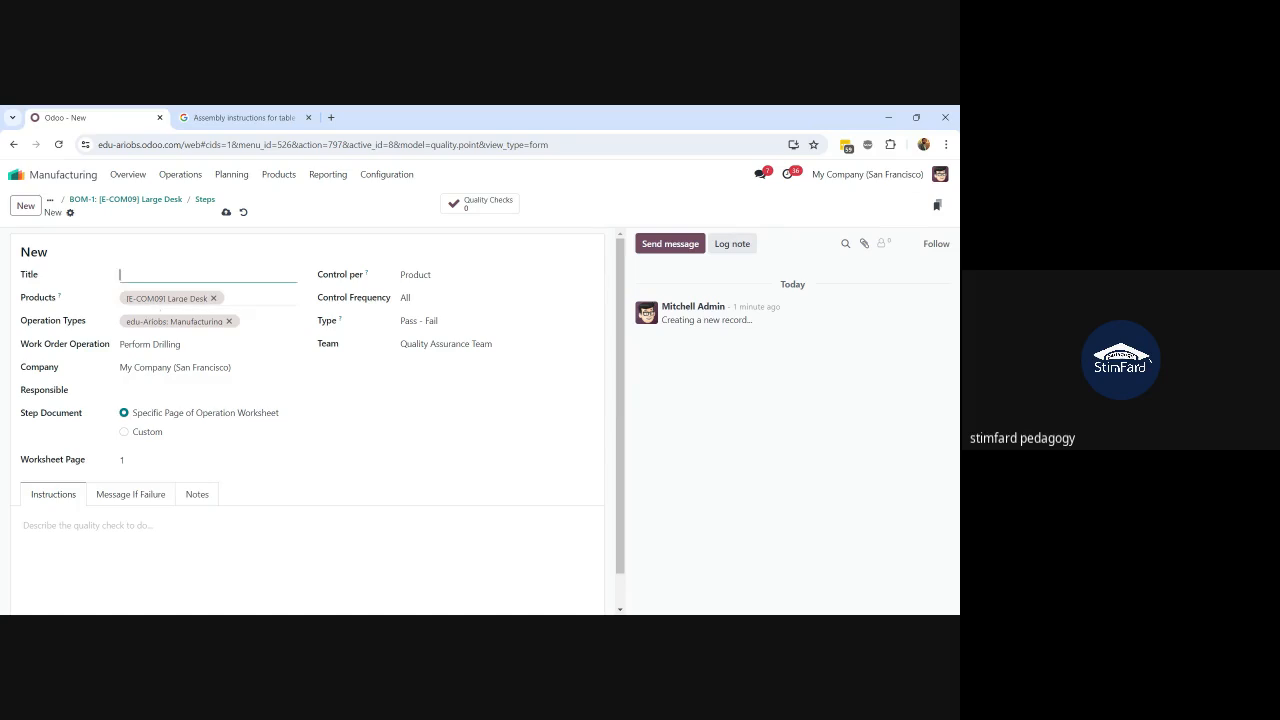
pyautogui.write('Quality of Wood')
pyautogui.click(430, 320)
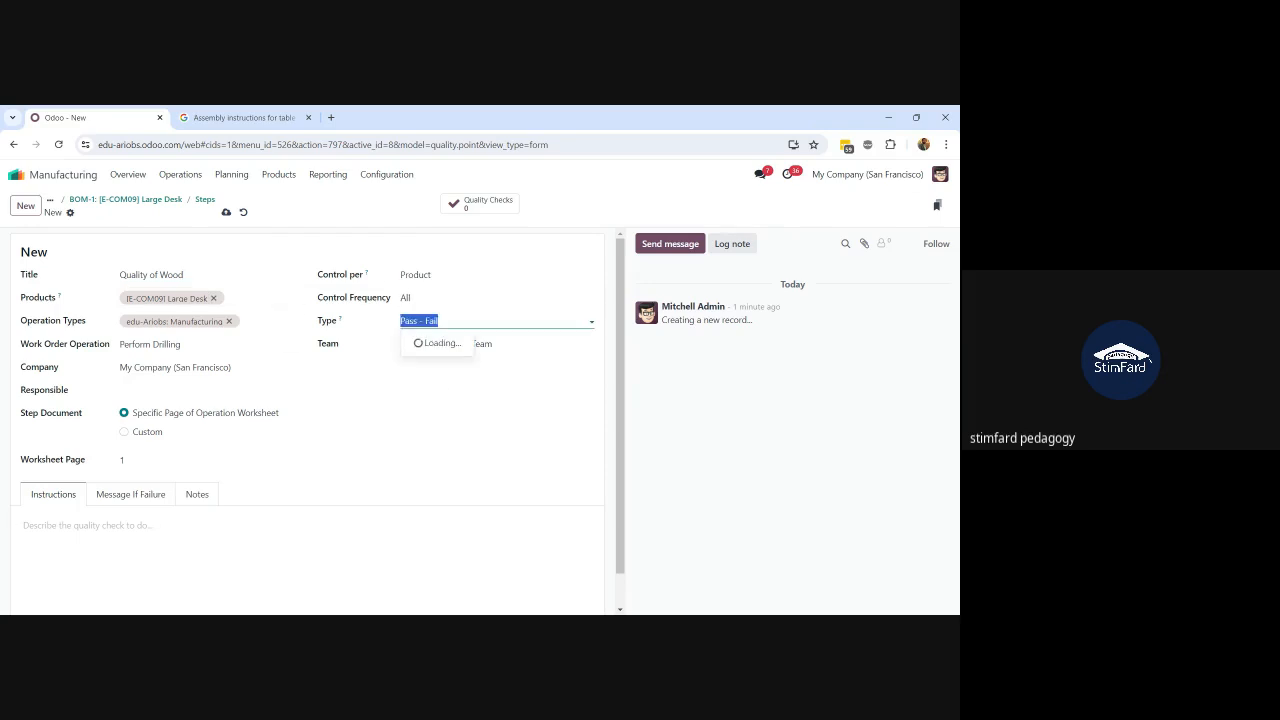
pyautogui.click(639, 373)
# Enter the instructions "Inspect the quality of Wood according to the our company and customer expection." and save the step
pyautogui.click(30, 525)
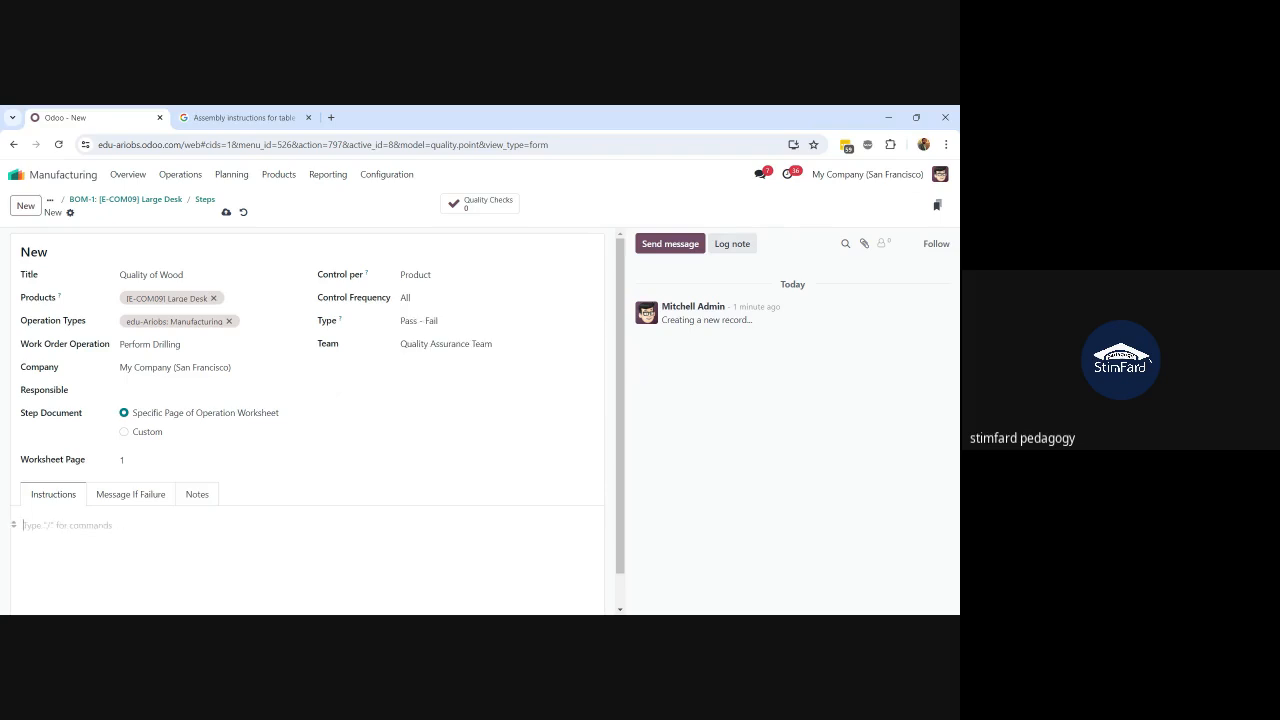
pyautogui.write('Inspect the quality of Wood according to the')
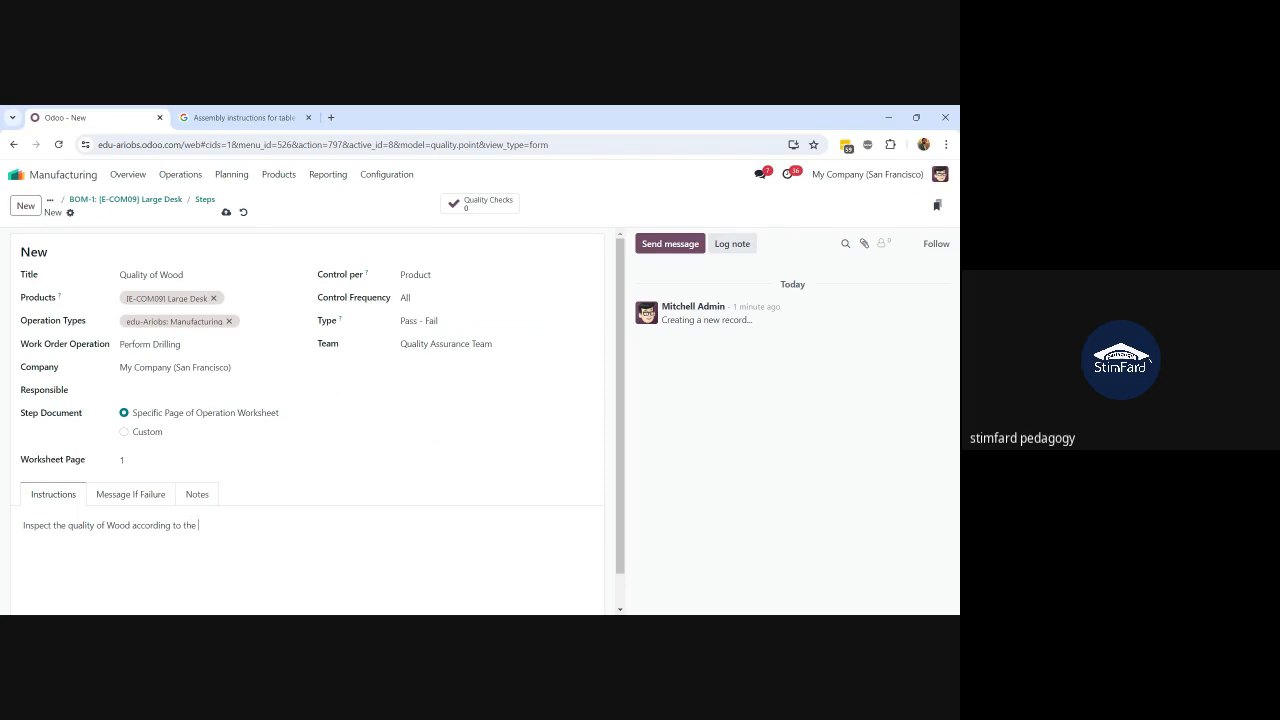
pyautogui.write(' our comopa')
pyautogui.press('BackSpace')
pyautogui.press('BackSpace')
pyautogui.press('BackSpace')
pyautogui.write('pany and cue')
pyautogui.press('BackSpace')
pyautogui.write('sto')
pyautogui.write('mer exp')
pyautogui.write('ect')
pyautogui.write('tation')
pyautogui.press('BackSpace')
pyautogui.press('BackSpace')
pyautogui.press('BackSpace')
pyautogui.press('BackSpace')
pyautogui.press('BackSpace')
pyautogui.press('BackSpace')
pyautogui.write('ion.')
pyautogui.click(225, 213)
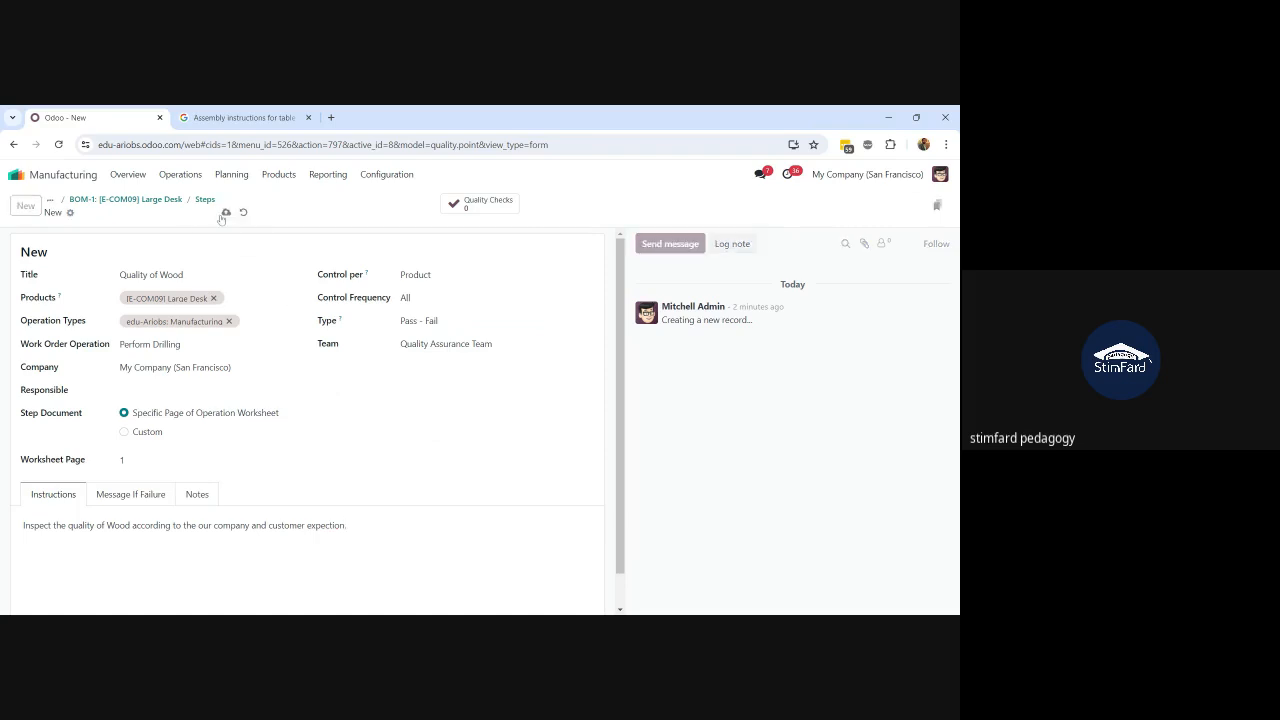
# Return to the Large Desk bill of materials and look over the Perform Drilling operation's details without changing them
pyautogui.click(150, 203)
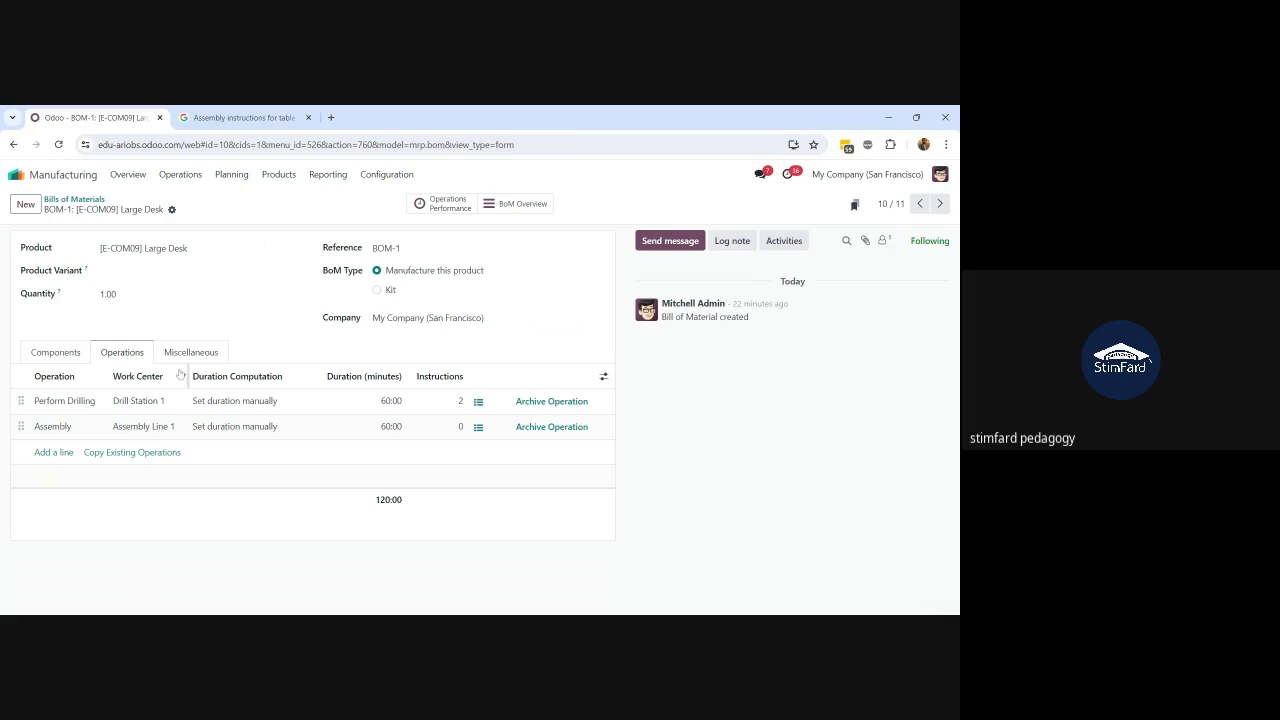
pyautogui.click(148, 410)
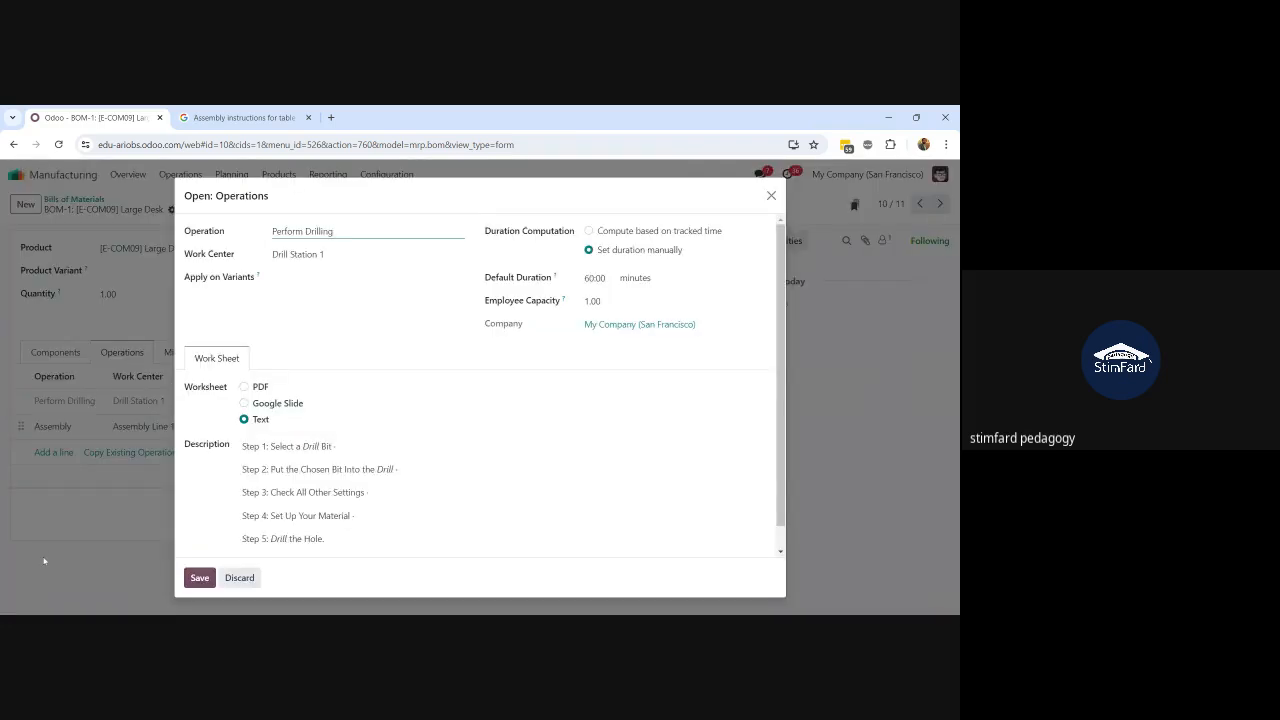
pyautogui.click(249, 584)
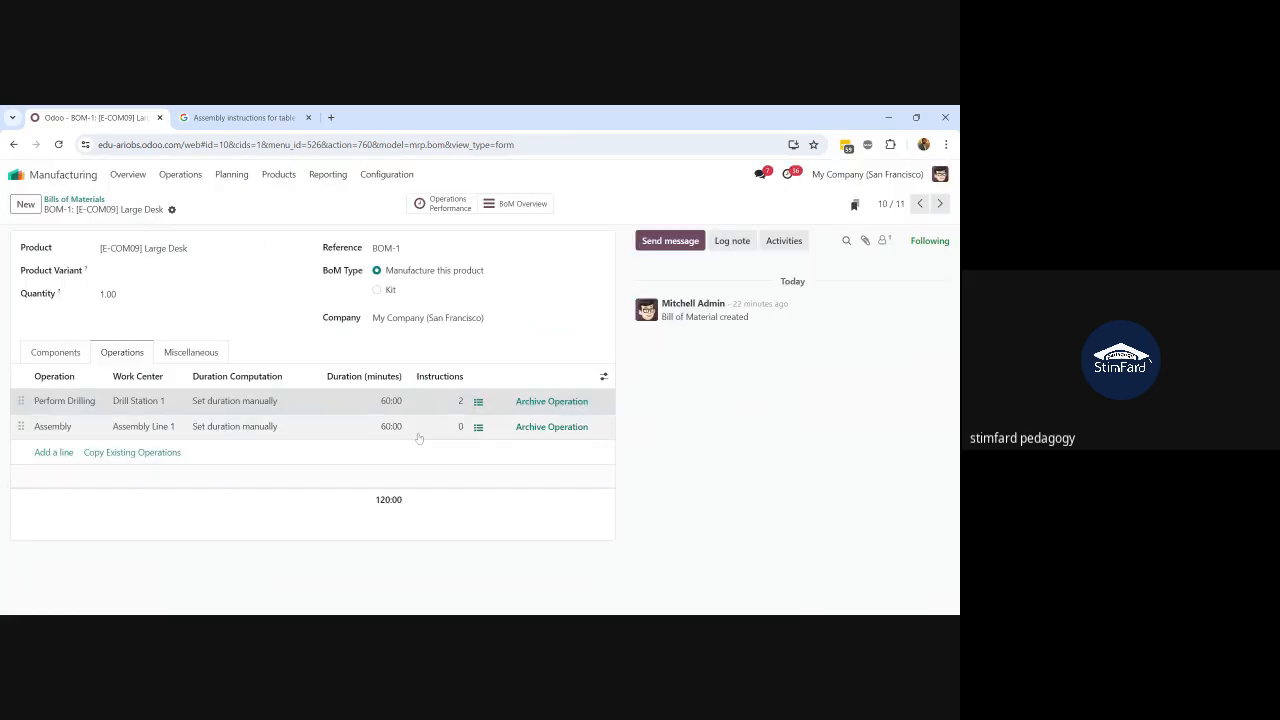
# Create an instruction step for the Assembly operation titled "Take picture of the Table"
pyautogui.click(478, 427)
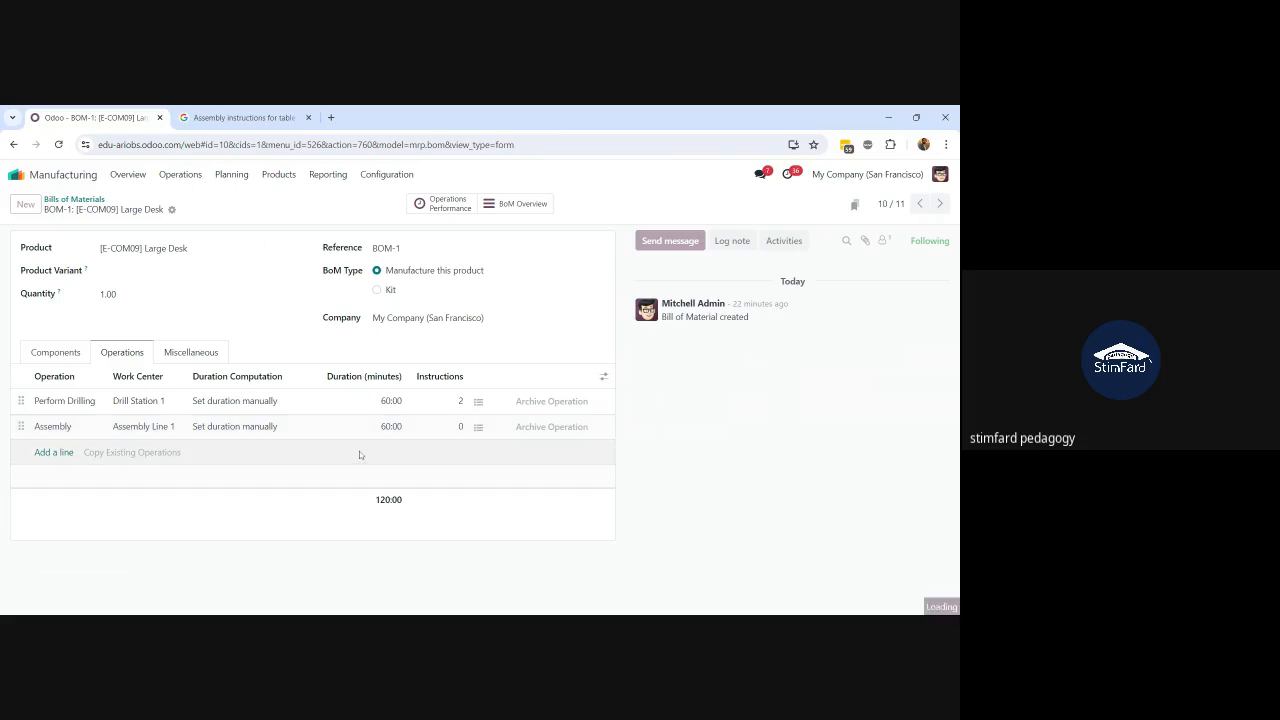
pyautogui.click(25, 204)
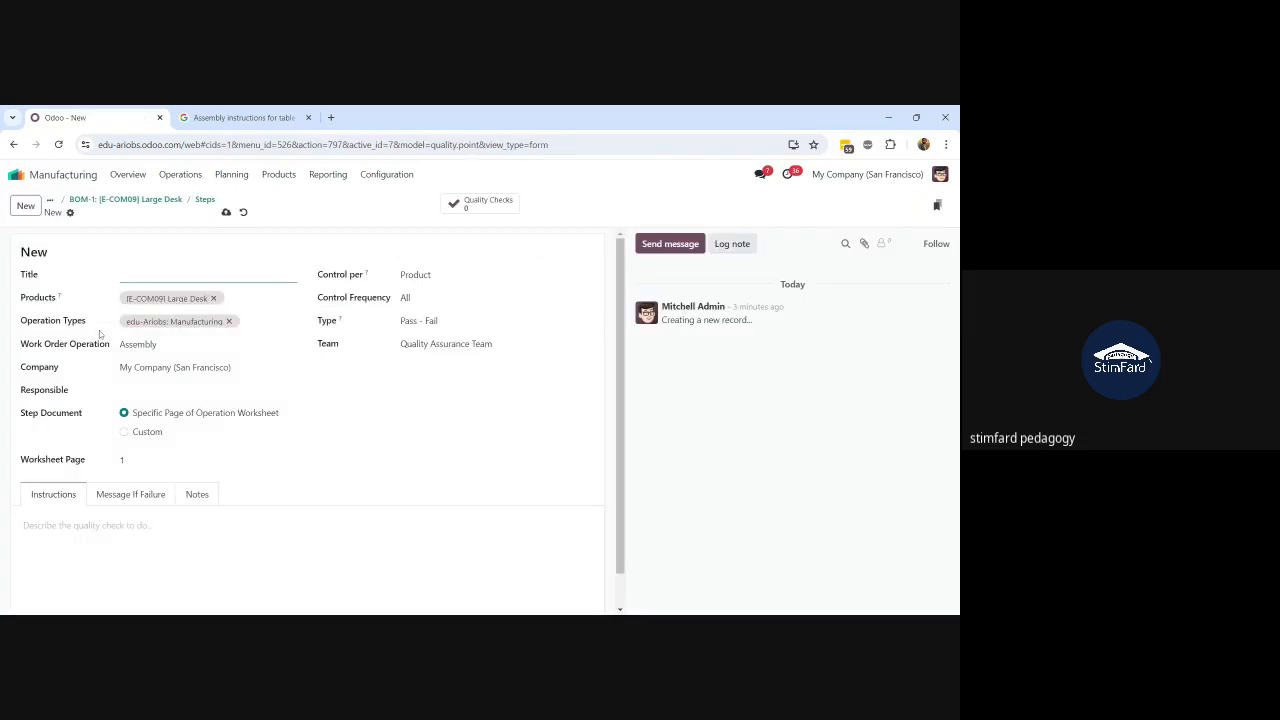
pyautogui.write('Take picture of the Table')
# Enter "take the picture of the table." as the instructions of the new Assembly step
pyautogui.click(88, 525)
pyautogui.write('take ')
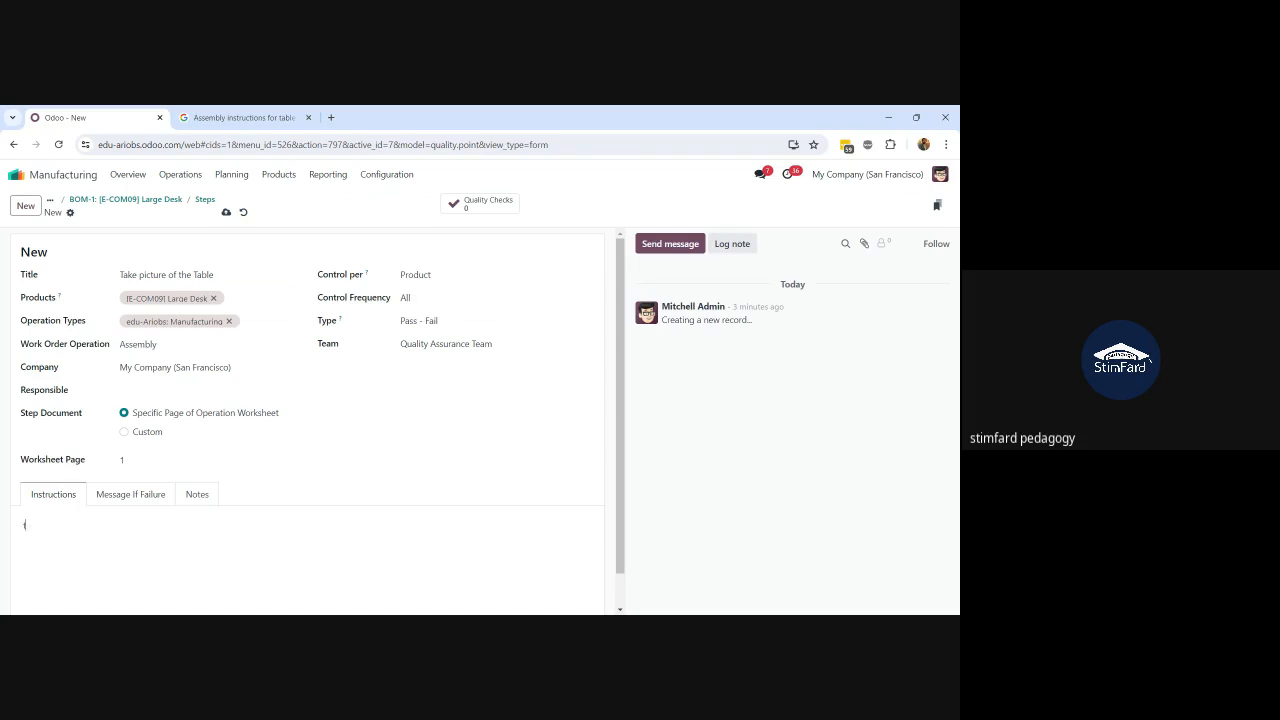
pyautogui.write('the pic')
pyautogui.write('ture of the')
pyautogui.write(' table')
pyautogui.write(' p')
pyautogui.press('BackSpace')
pyautogui.press('BackSpace')
pyautogui.press('BackSpace')
# Set the Assembly step's type to Take a Picture and save it
pyautogui.click(441, 321)
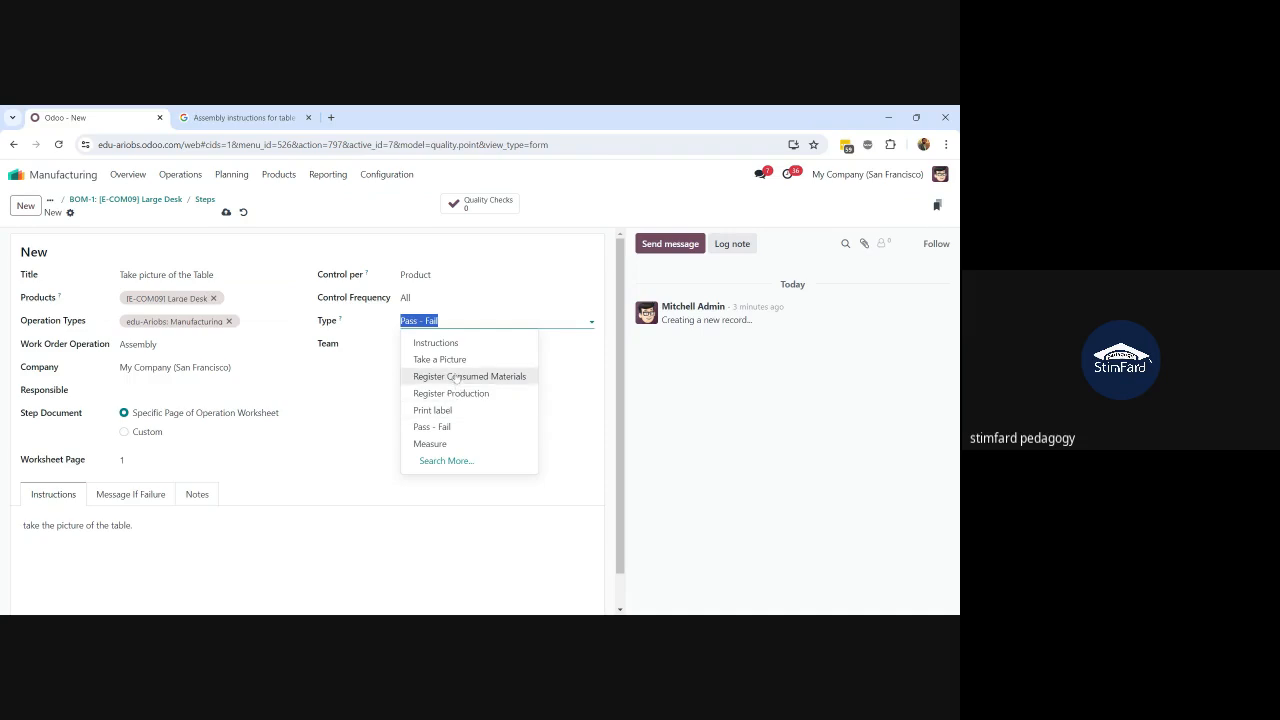
pyautogui.click(454, 363)
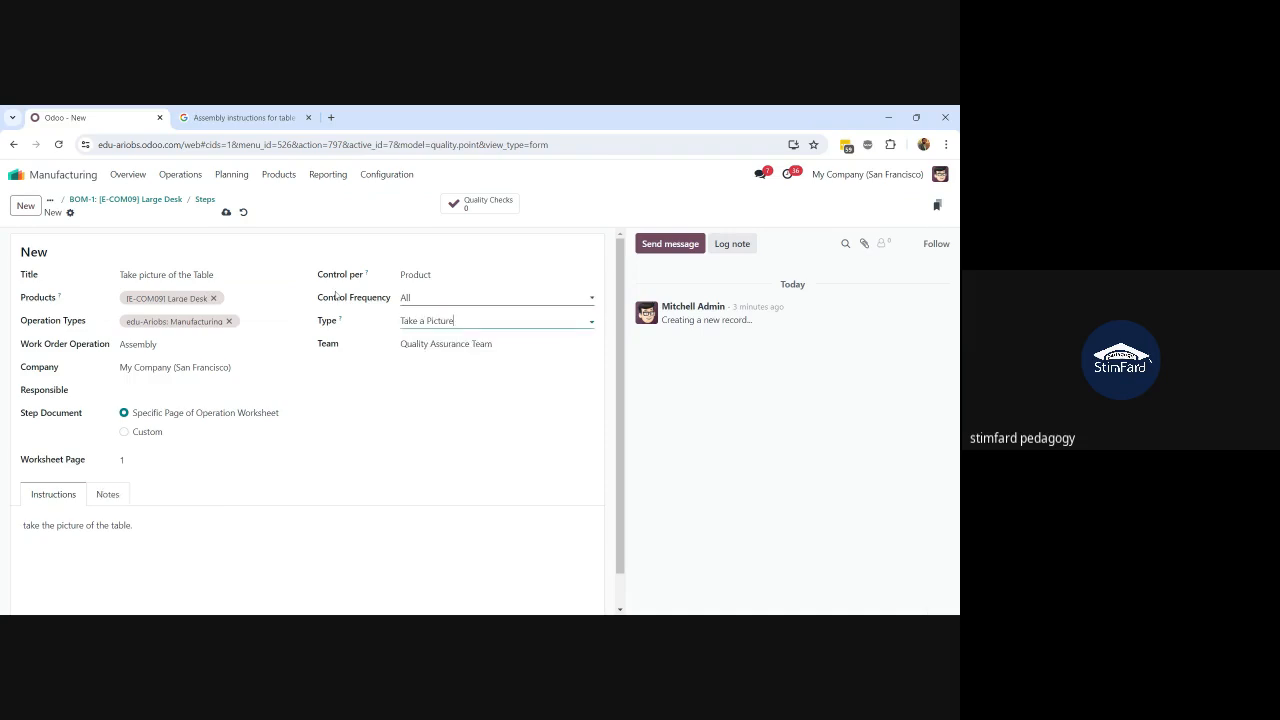
pyautogui.click(226, 212)
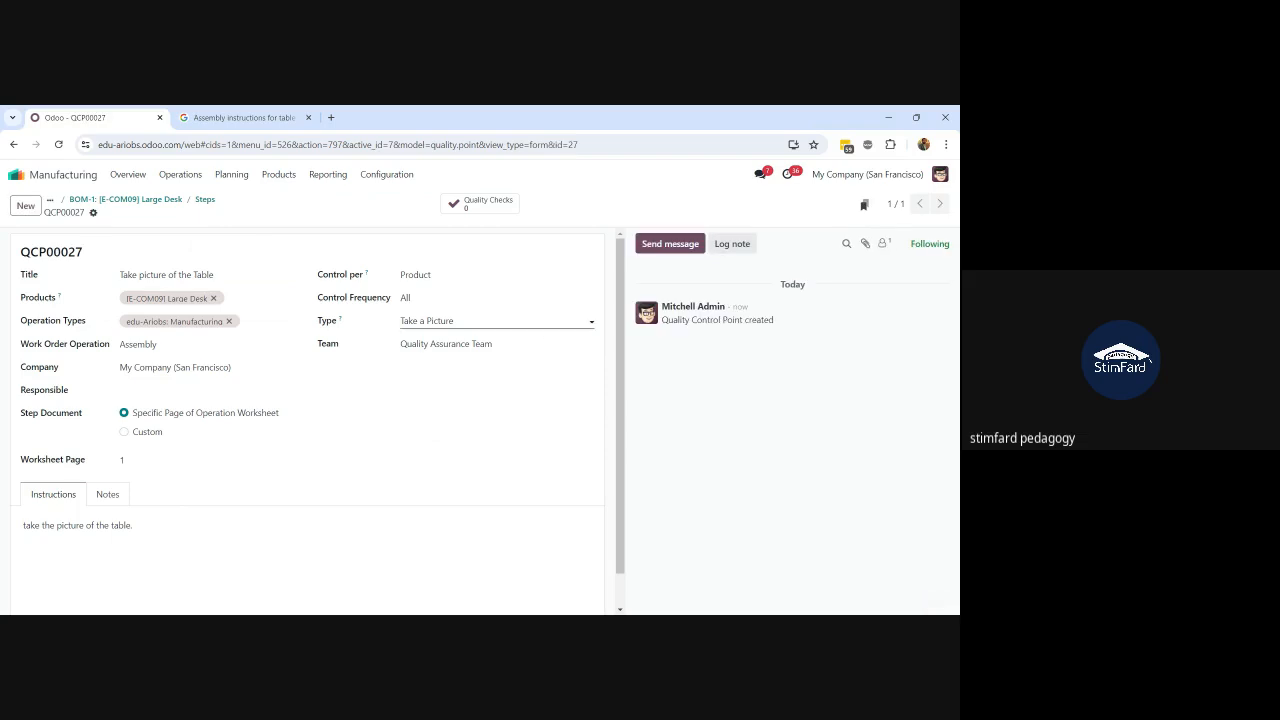
pyautogui.click(520, 321)
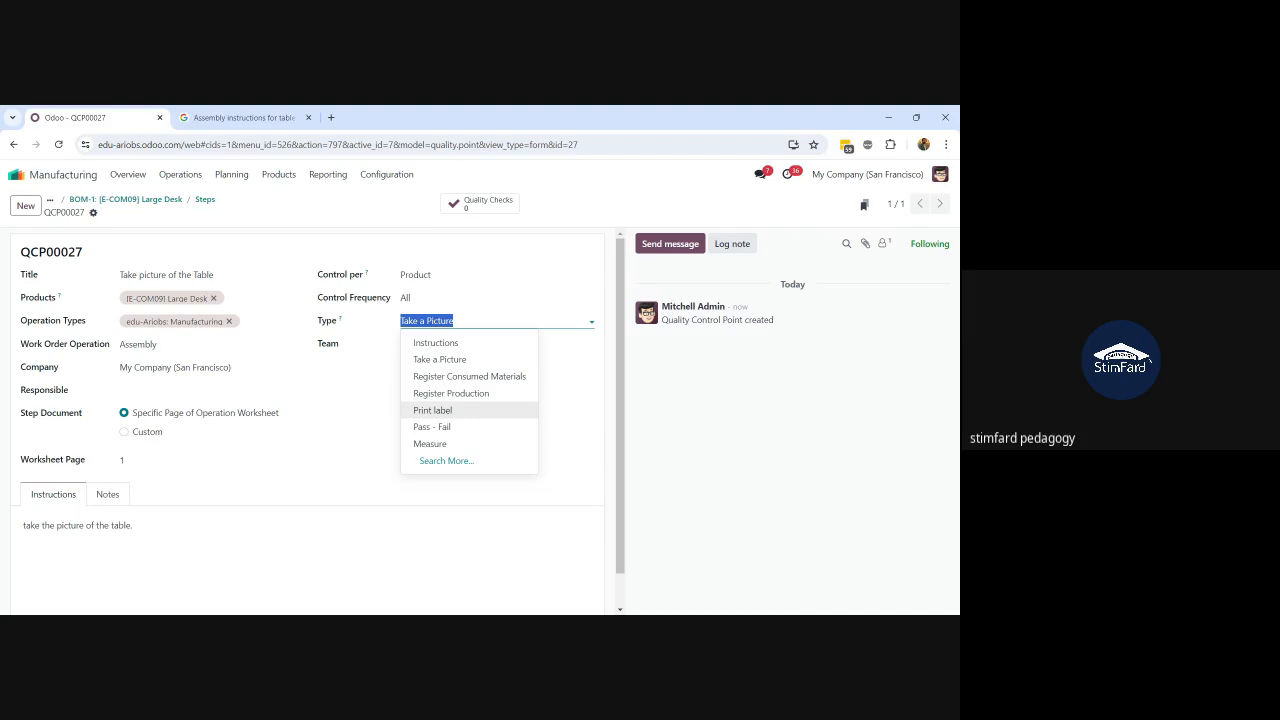
pyautogui.click(459, 414)
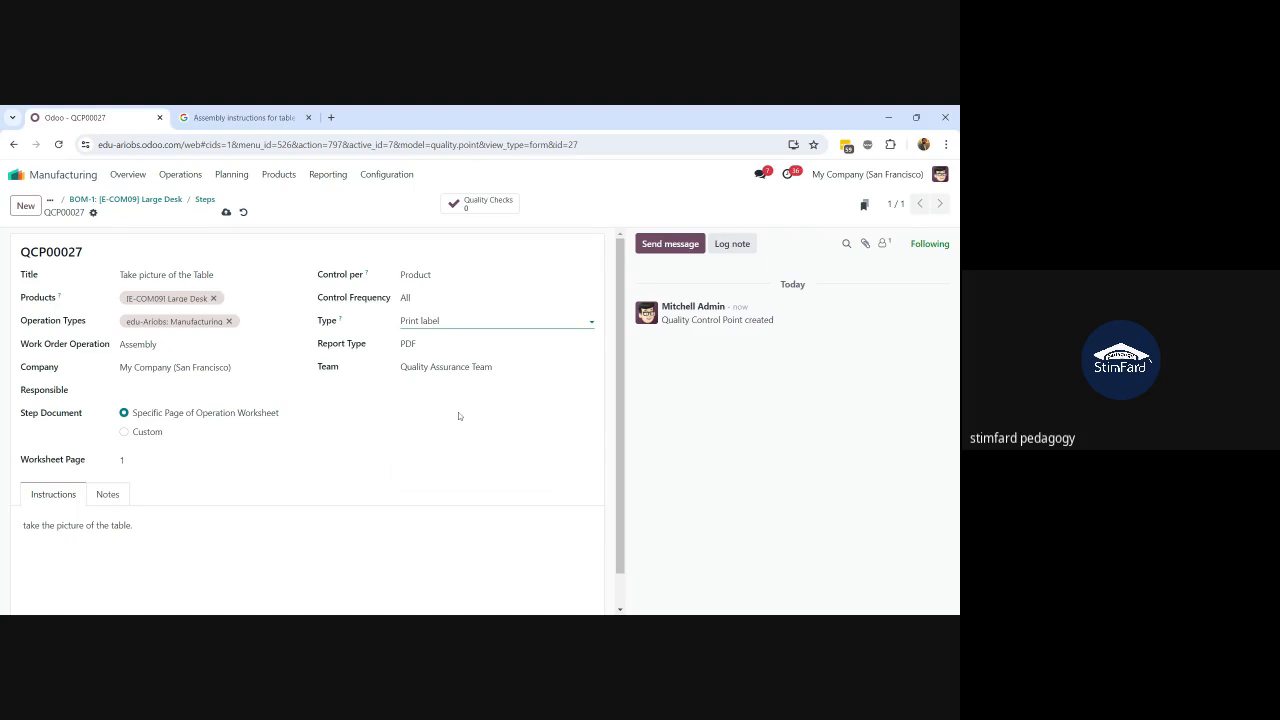
pyautogui.click(440, 320)
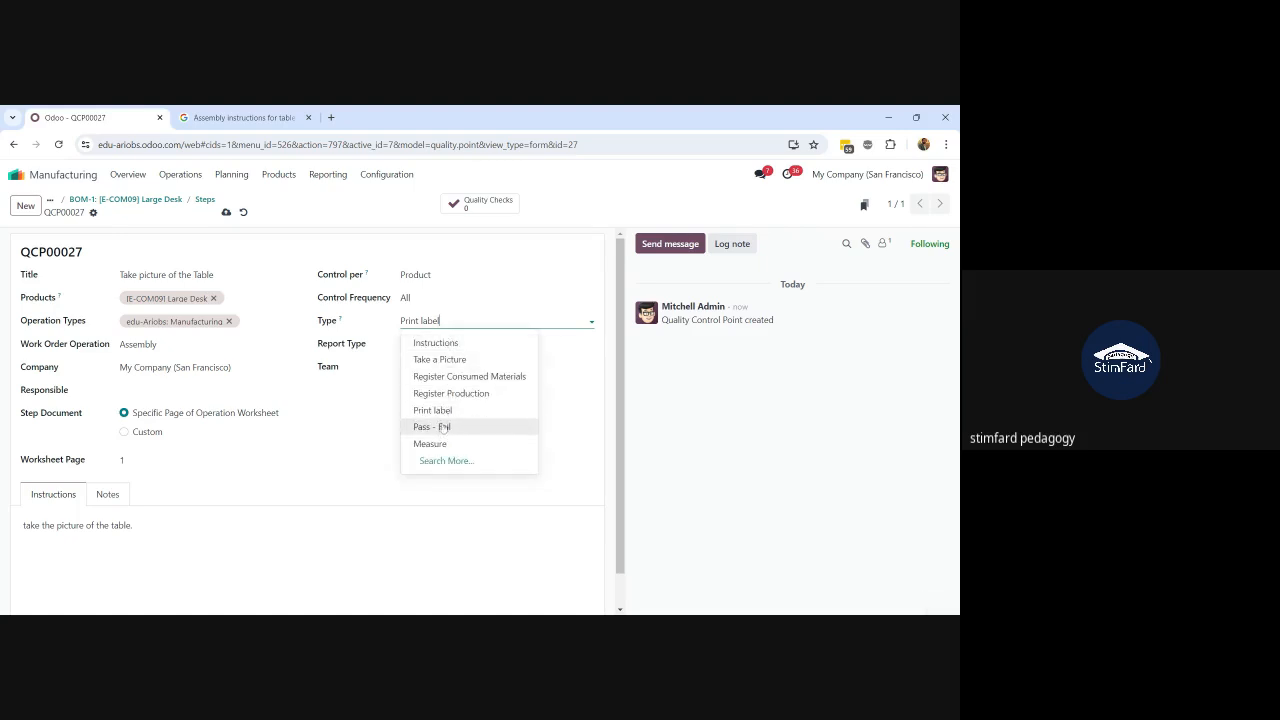
pyautogui.click(463, 365)
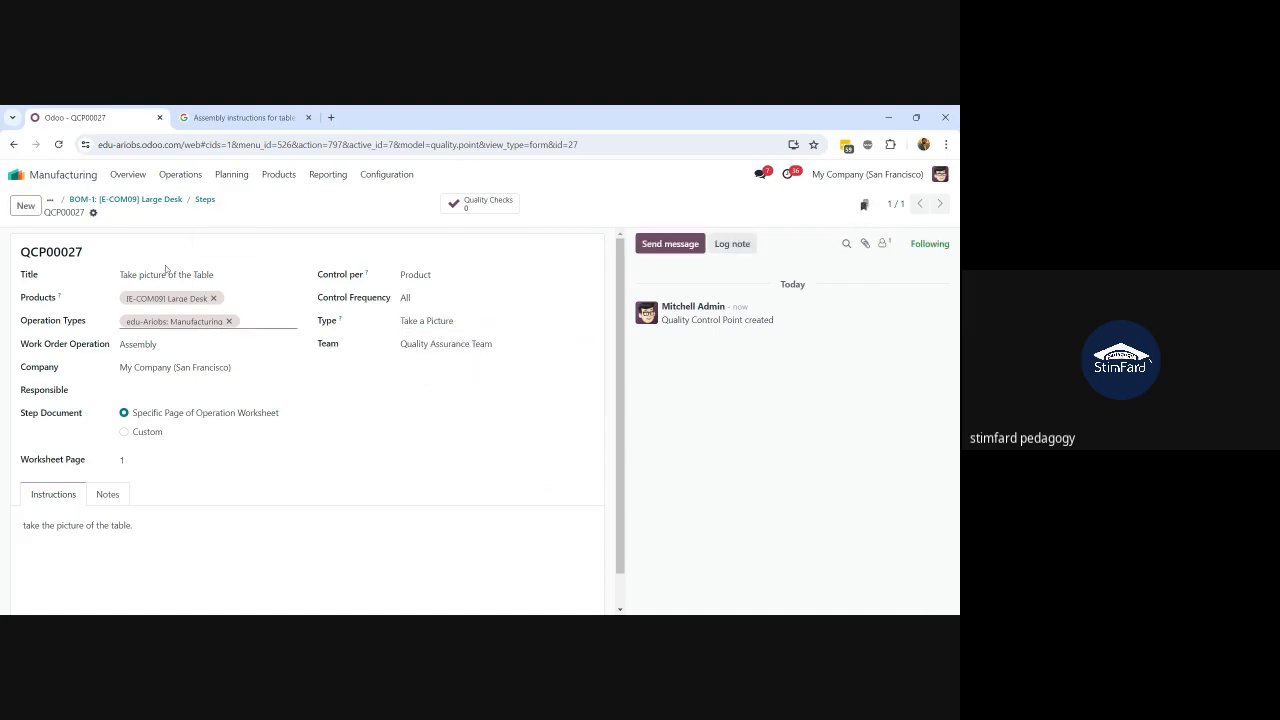
# Start another quality control point for the Large Desk Assembly operation and set its type to Print label
pyautogui.click(26, 205)
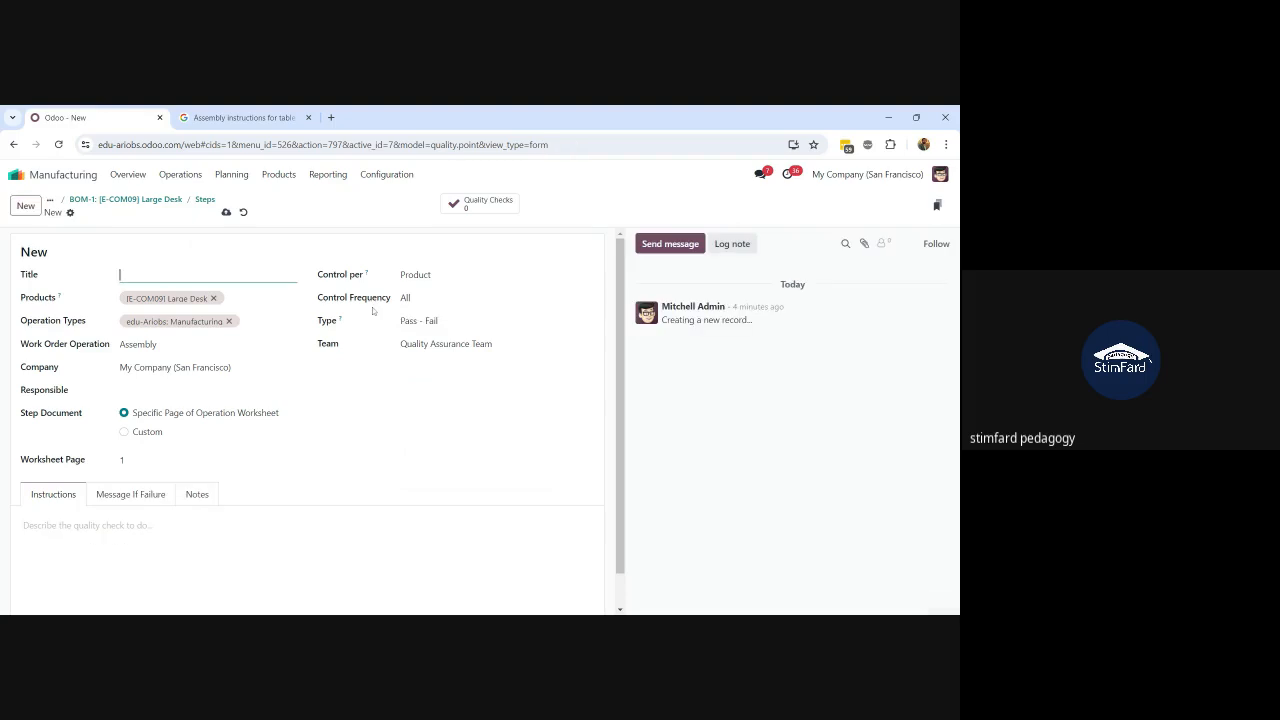
pyautogui.click(440, 321)
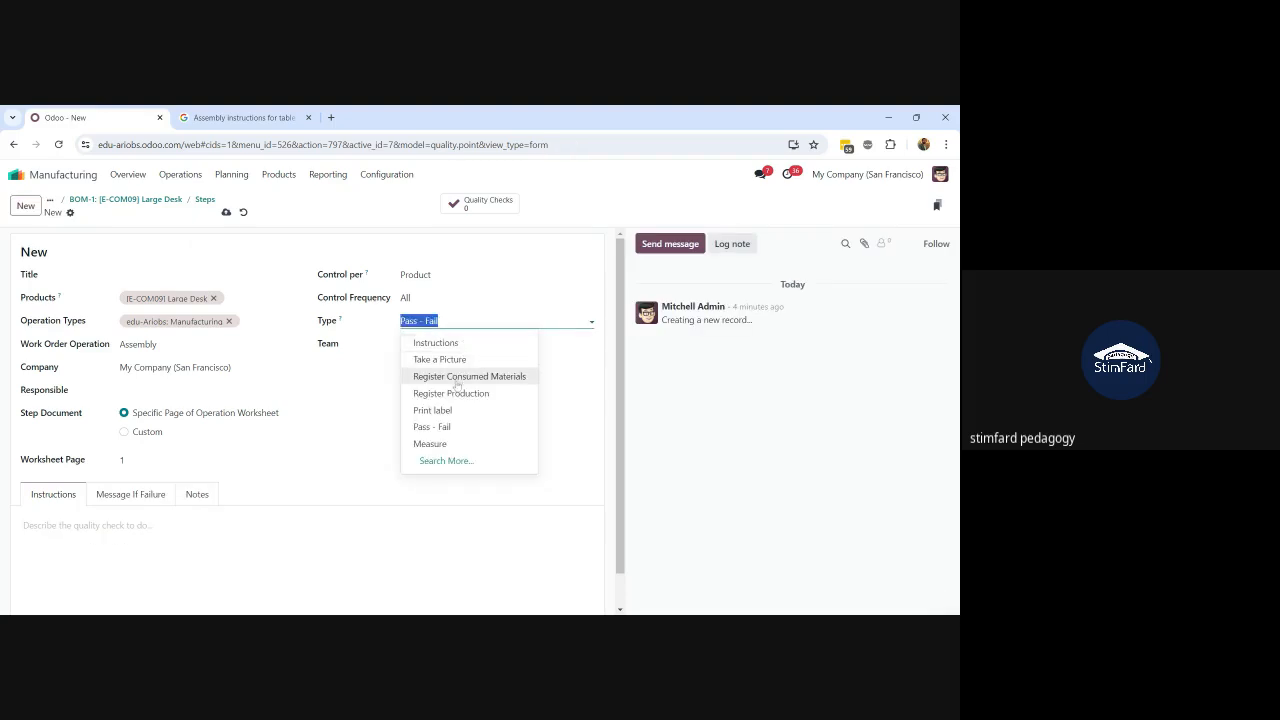
pyautogui.click(440, 411)
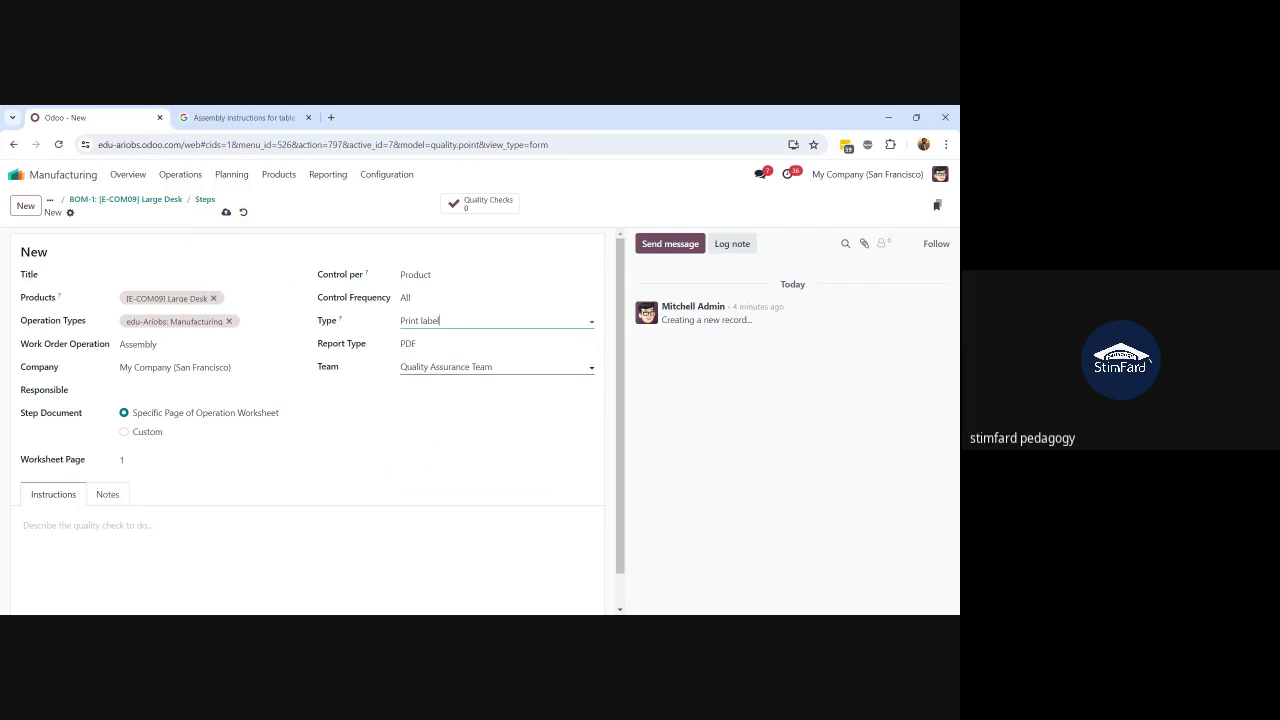
pyautogui.click(460, 367)
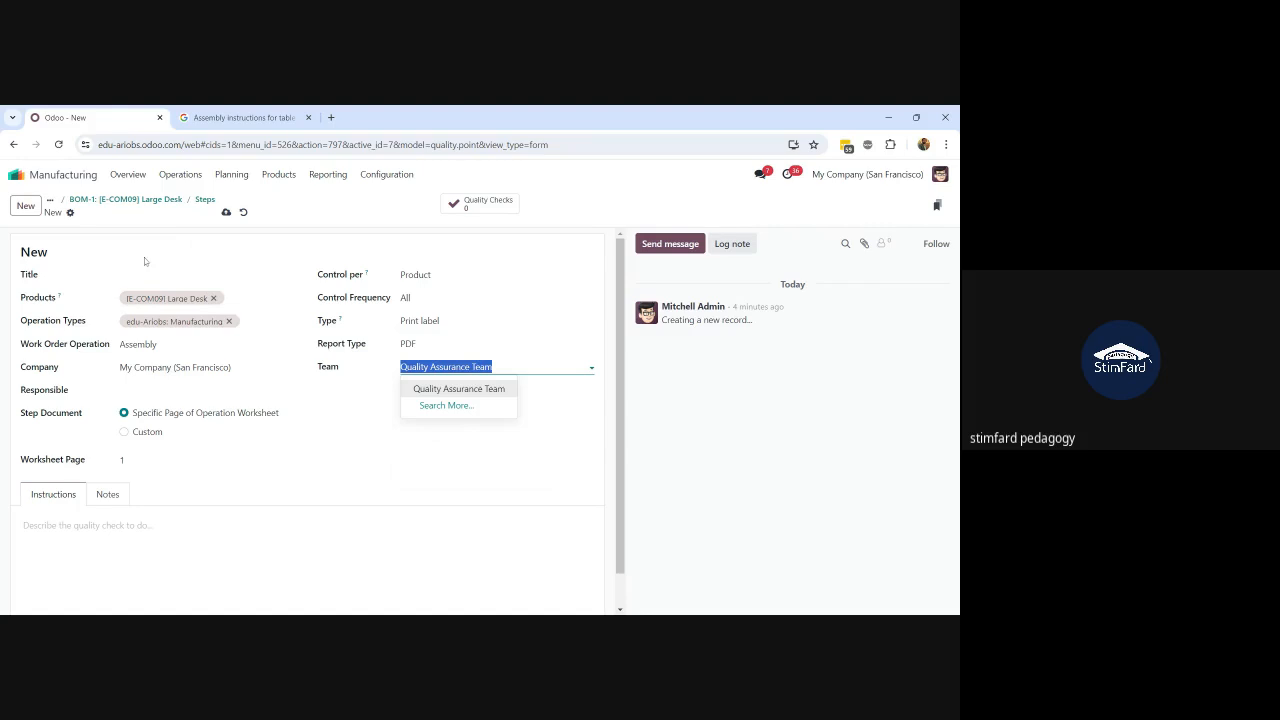
# Title the new Assembly step "Print the label"
pyautogui.click(207, 275)
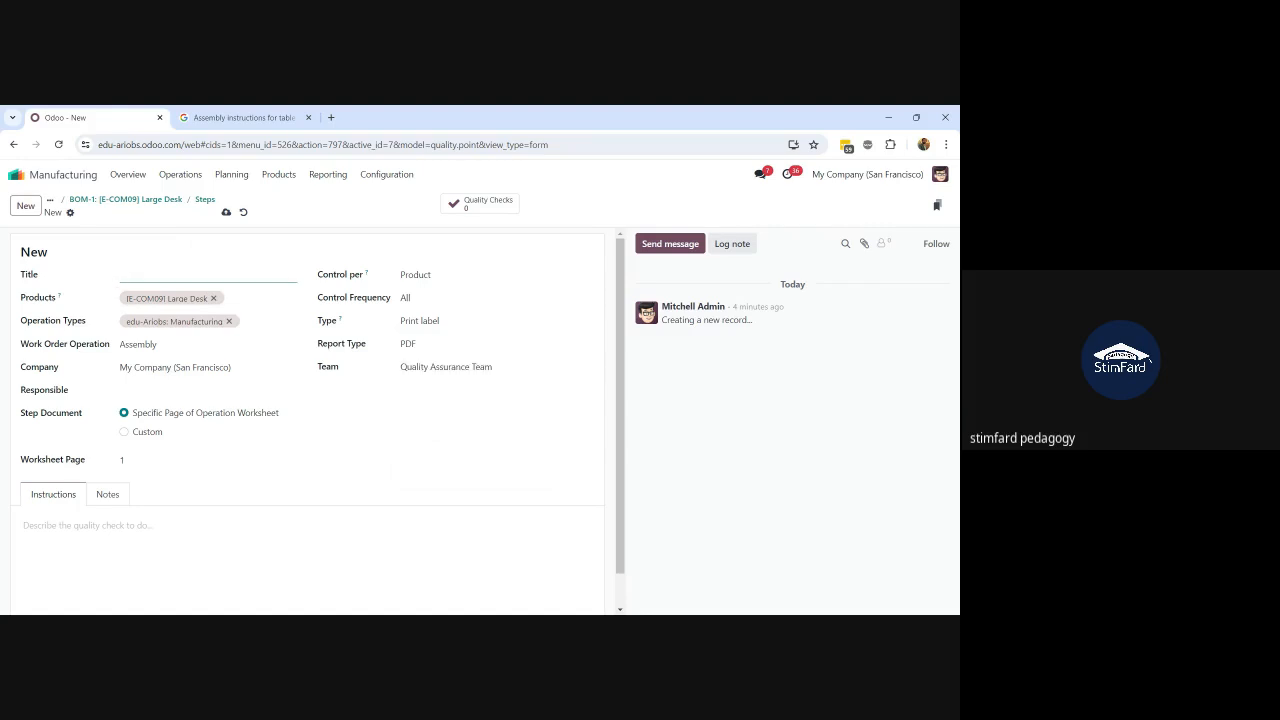
pyautogui.write('Print the lable')
pyautogui.press('BackSpace')
pyautogui.press('BackSpace')
pyautogui.write('el for Table')
pyautogui.press('BackSpace')
pyautogui.press('BackSpace')
pyautogui.press('BackSpace')
pyautogui.press('BackSpace')
pyautogui.press('BackSpace')
pyautogui.press('BackSpace')
pyautogui.press('BackSpace')
# Enter "Print the label for table and paste it on the table top." as the step's instructions and save it
pyautogui.click(96, 526)
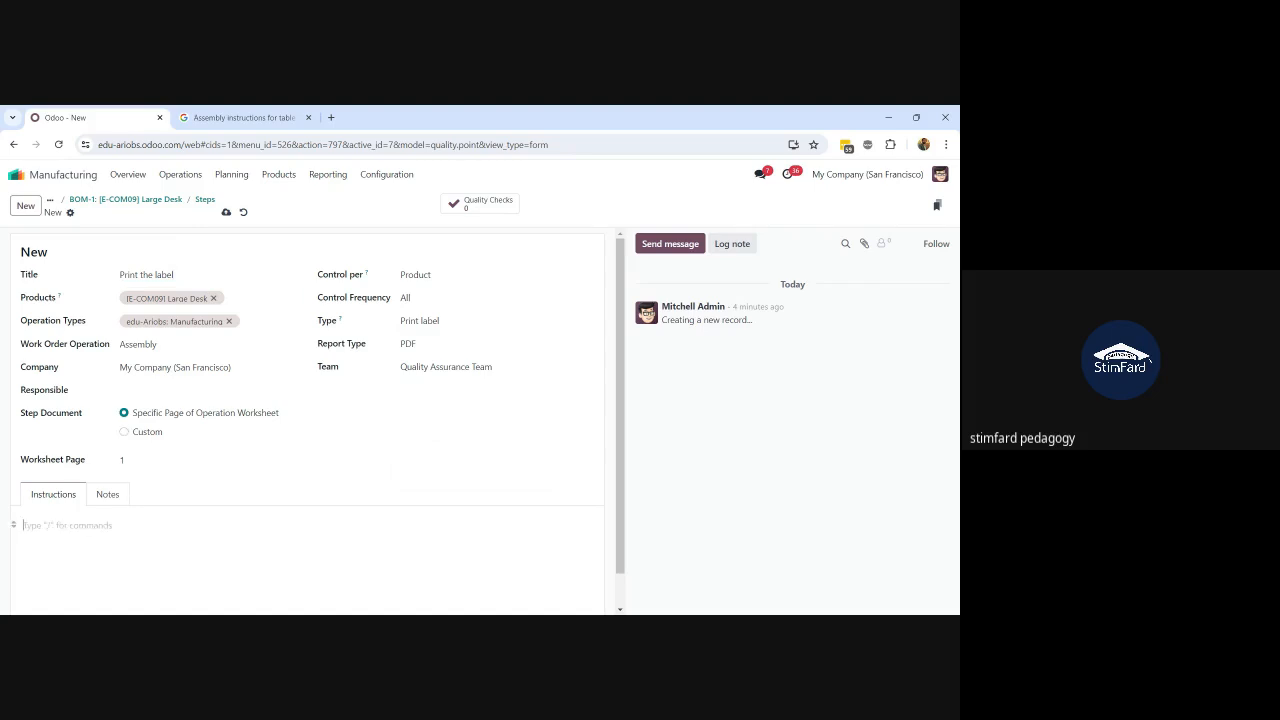
pyautogui.write('Print the lable for table and paste it on the table')
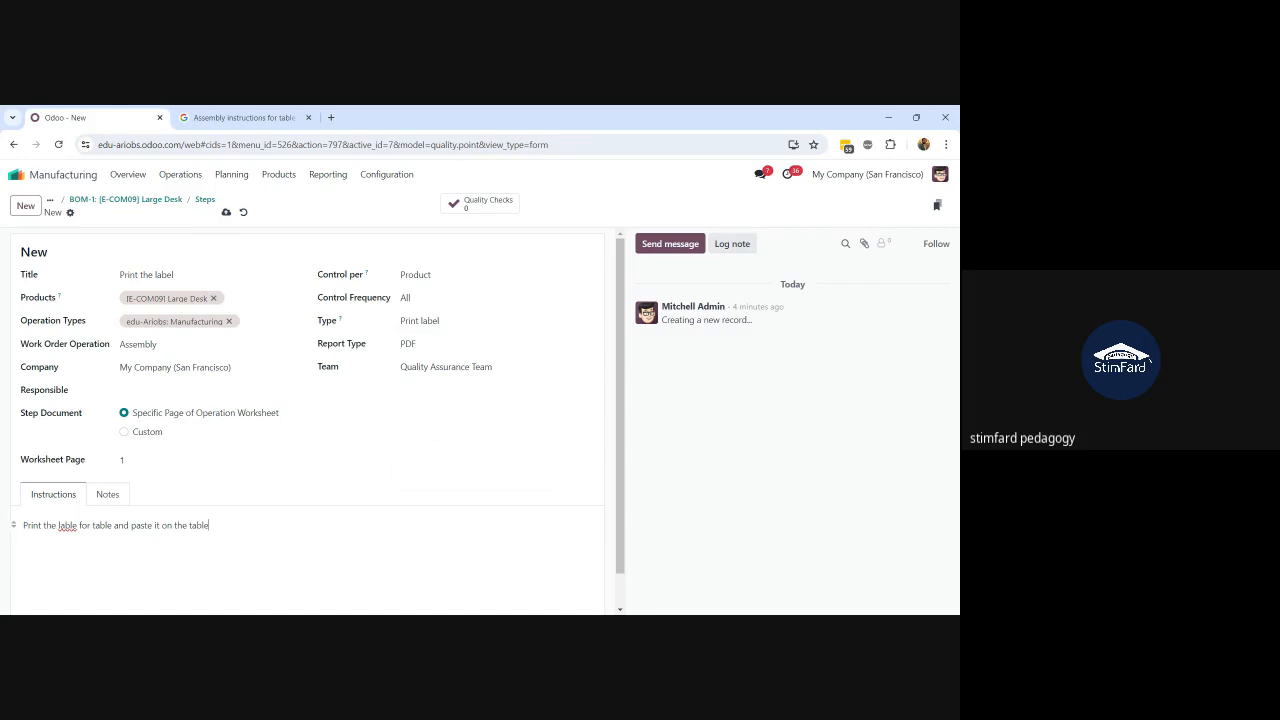
pyautogui.write(' top')
pyautogui.press('BackSpace')
pyautogui.press('BackSpace')
pyautogui.write('el')
pyautogui.write('.')
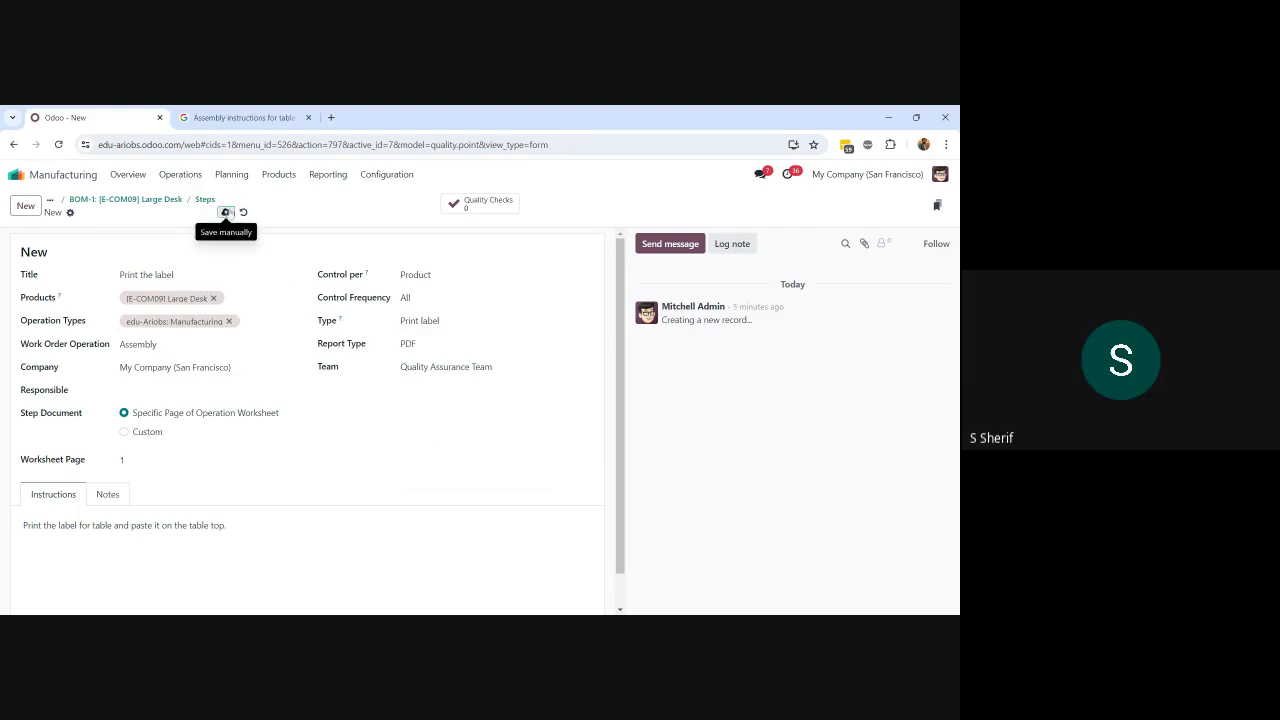
pyautogui.click(227, 212)
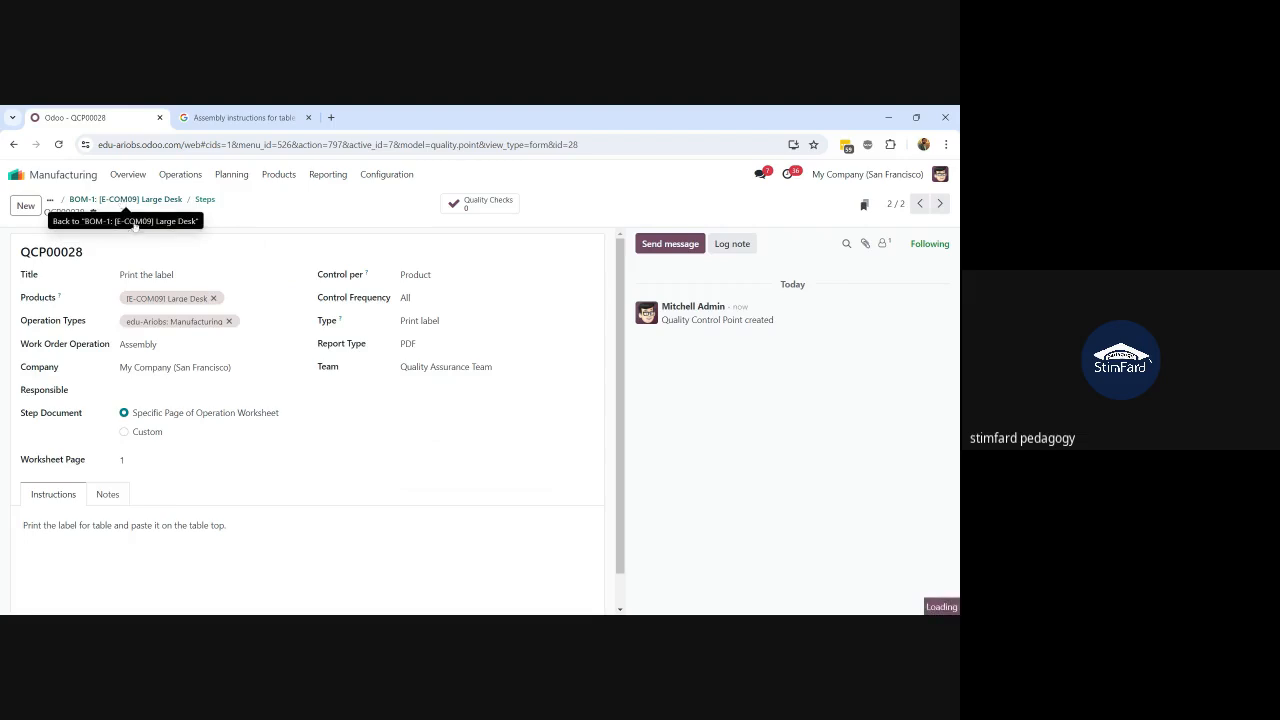
# Return to the Large Desk bill of materials and compare its components, operations and manufacturing readiness options
pyautogui.click(115, 198)
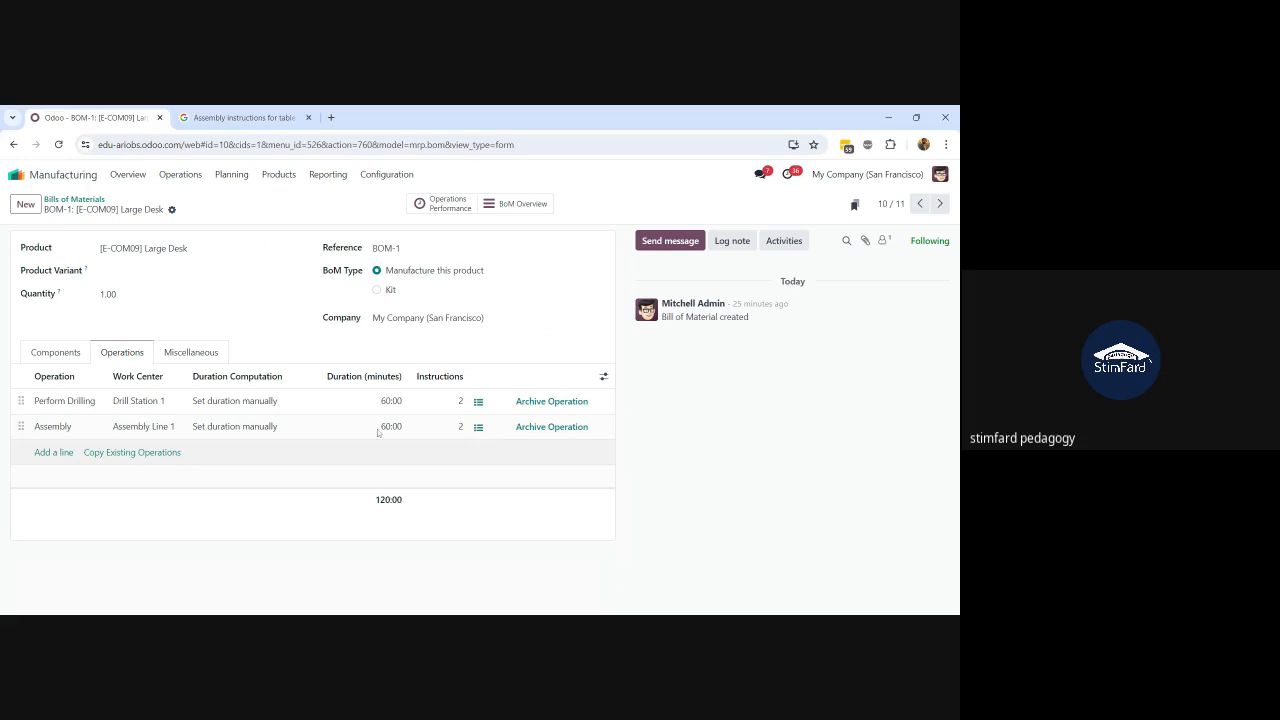
pyautogui.click(194, 360)
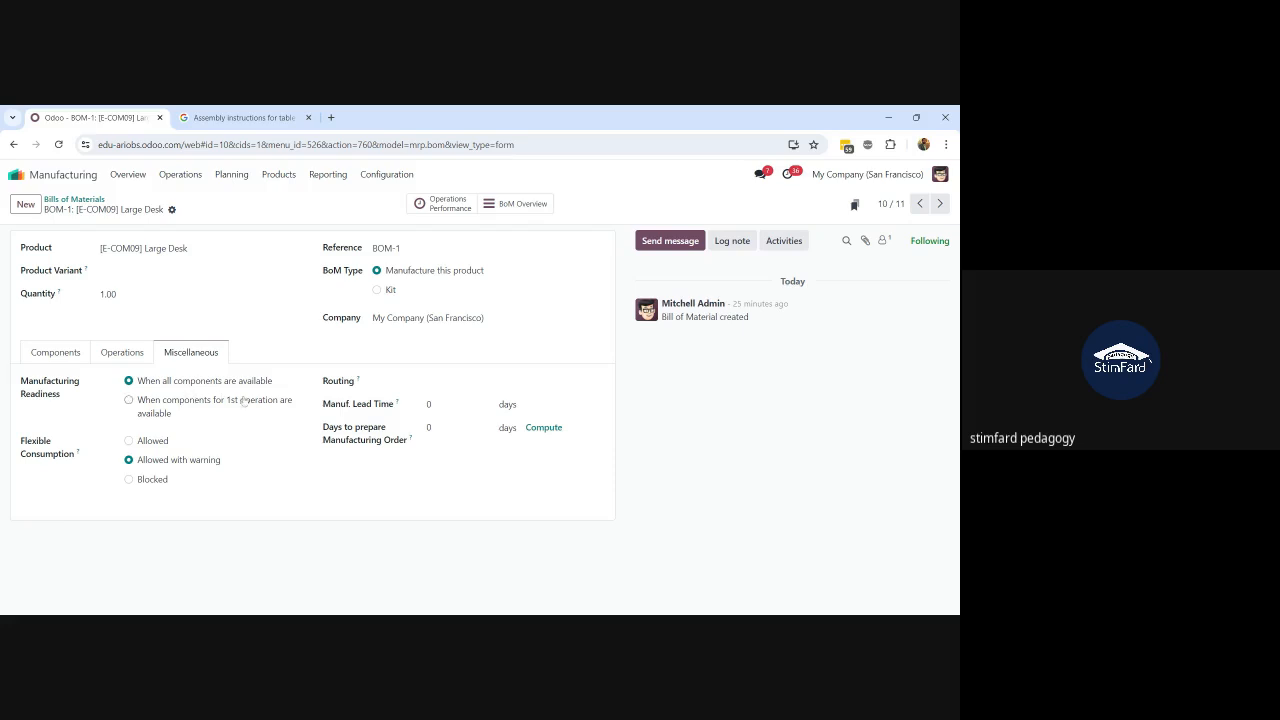
pyautogui.click(48, 353)
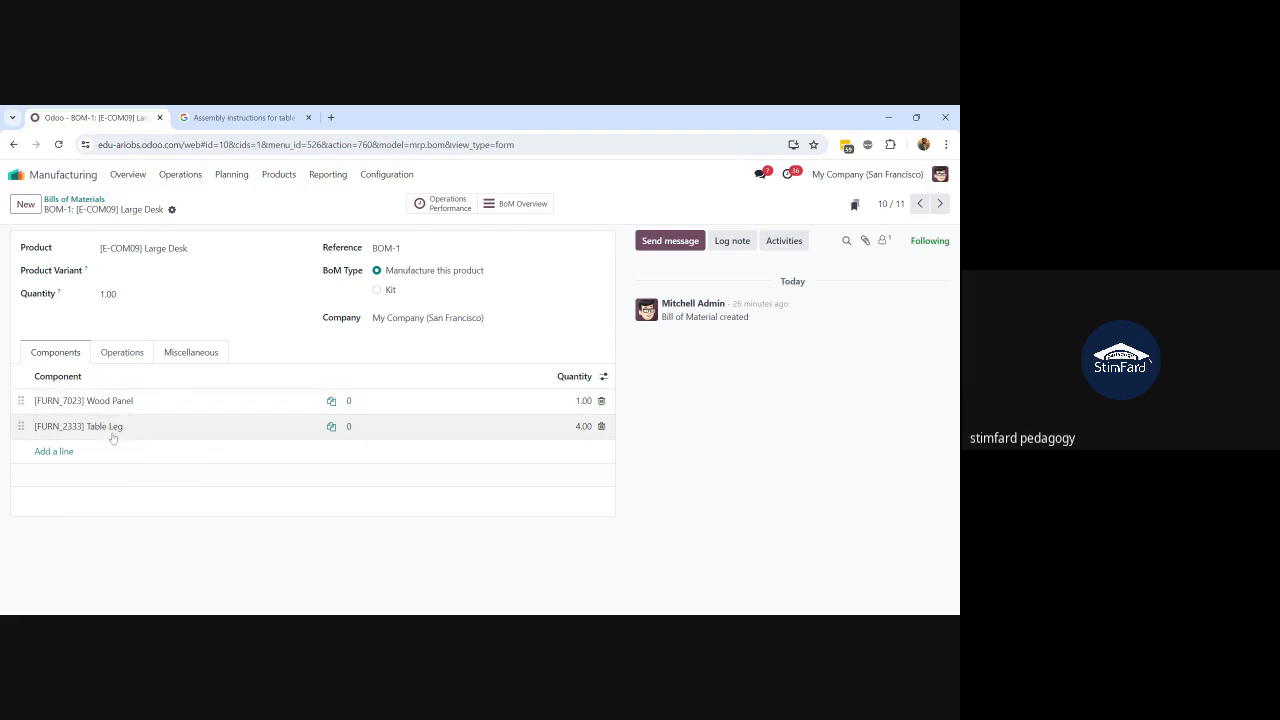
pyautogui.click(110, 358)
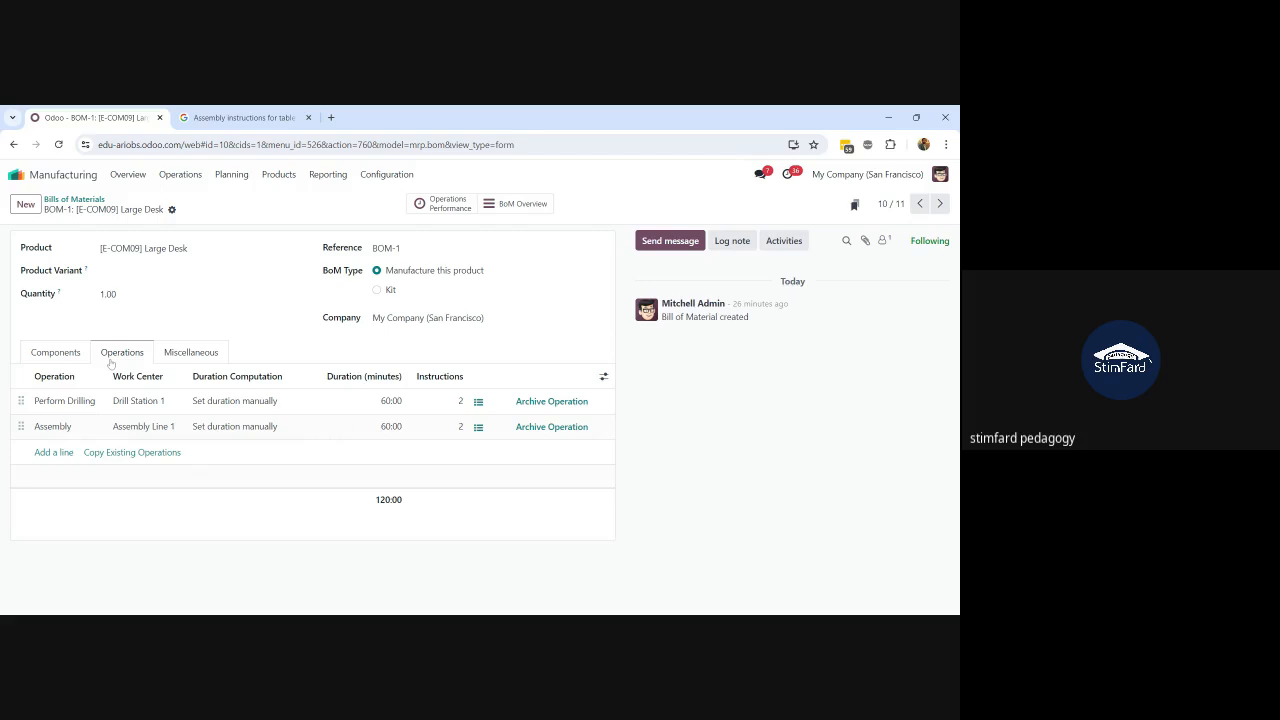
pyautogui.click(168, 358)
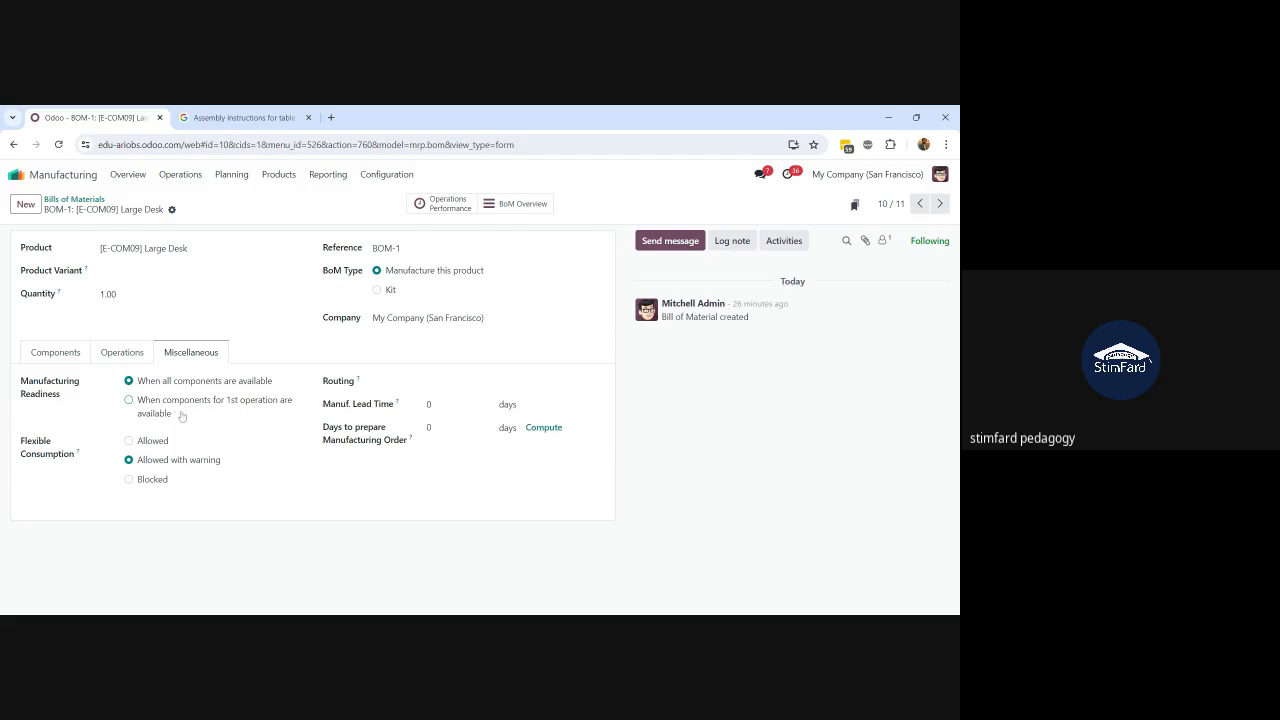
pyautogui.click(106, 358)
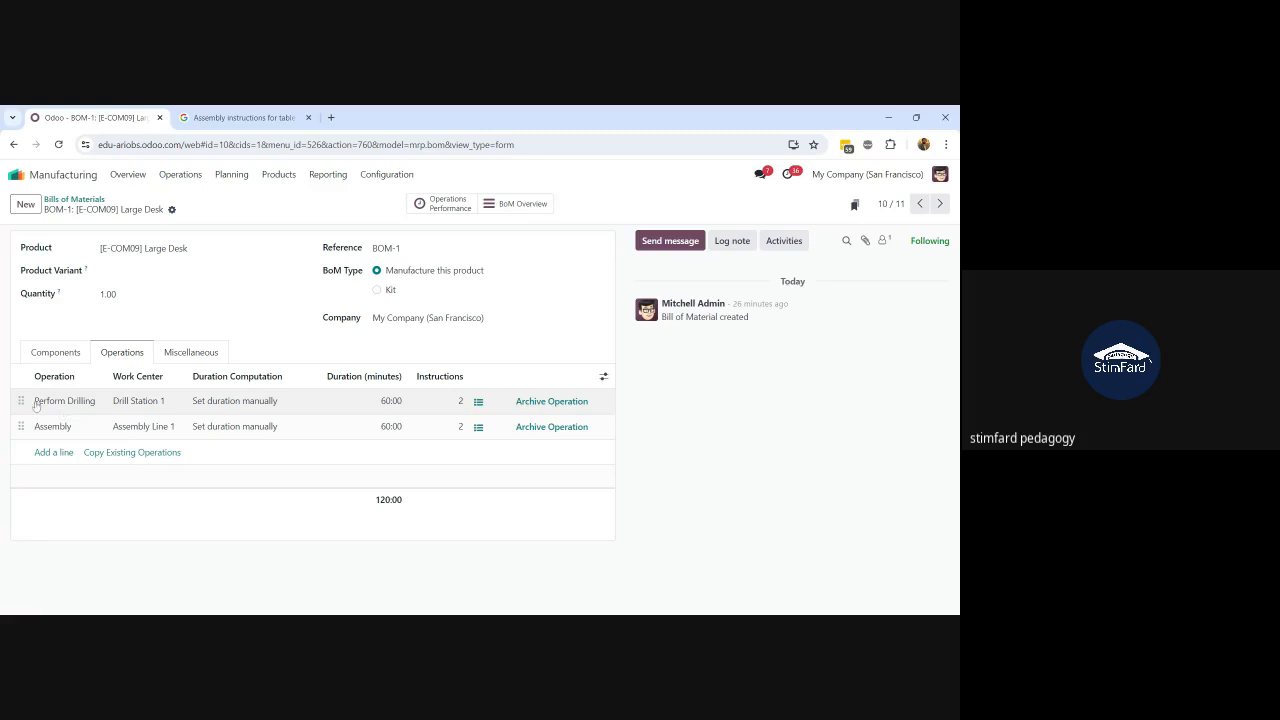
pyautogui.click(58, 358)
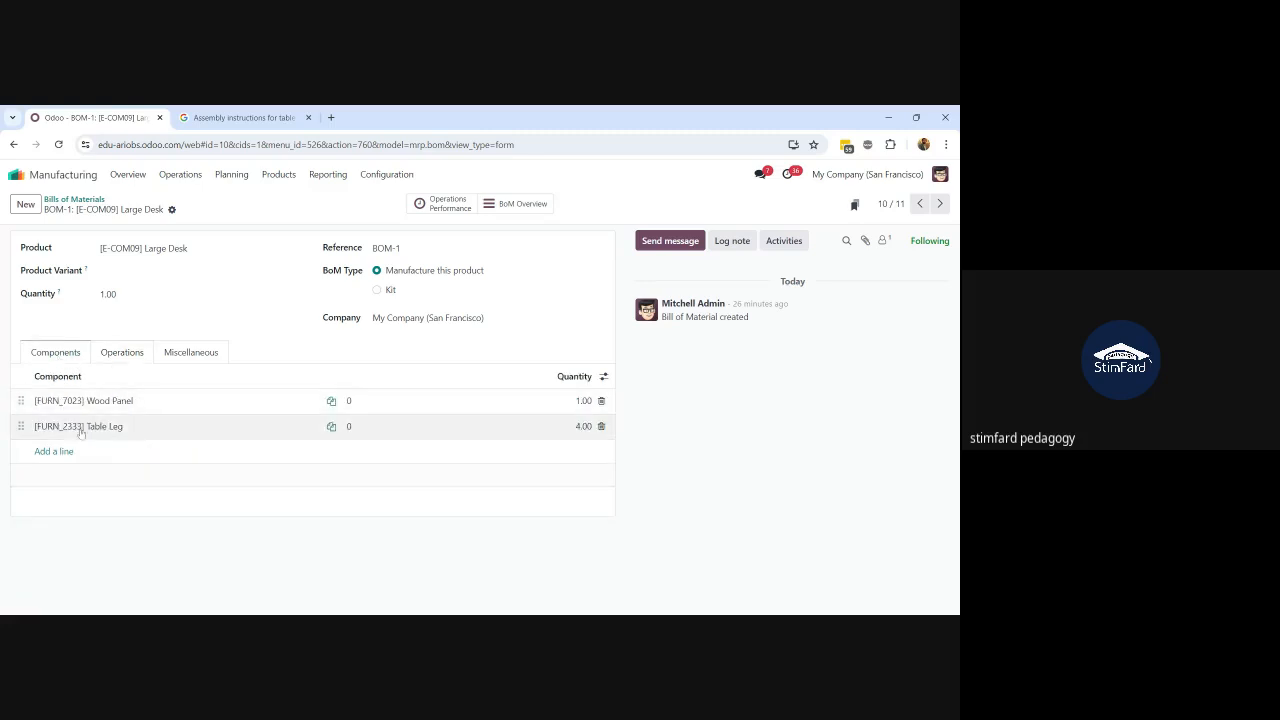
pyautogui.click(123, 358)
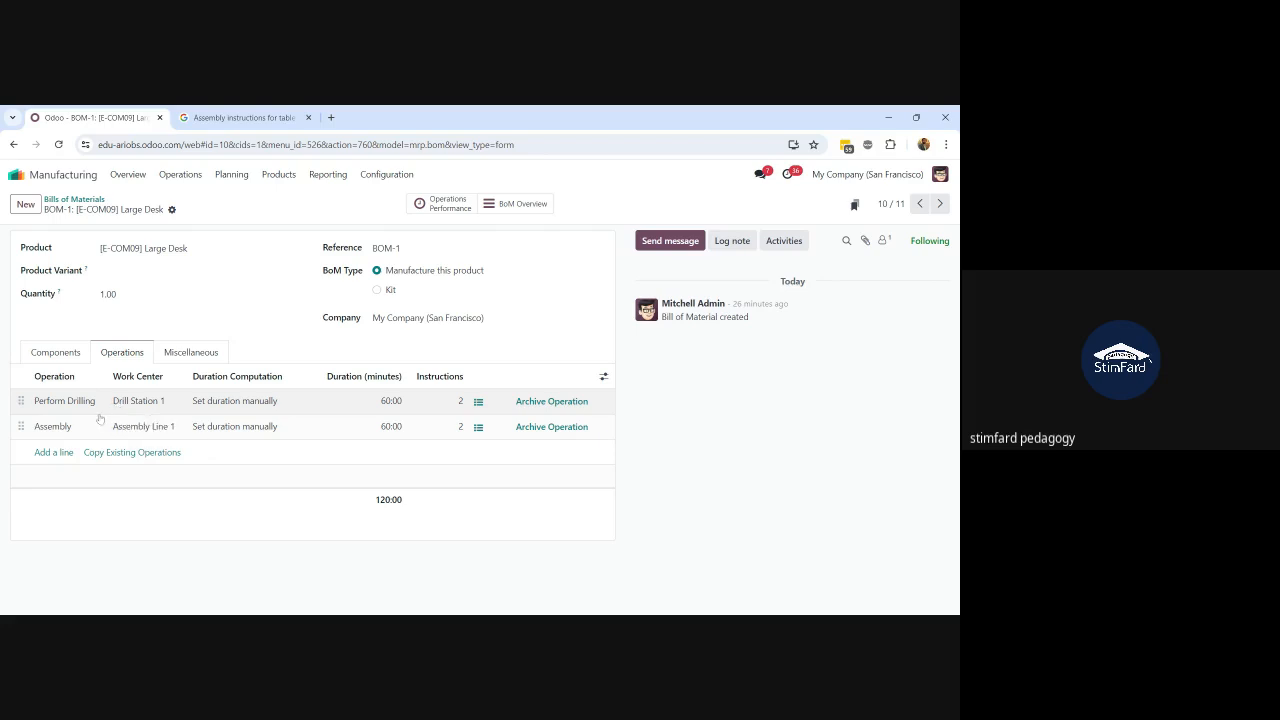
pyautogui.click(72, 355)
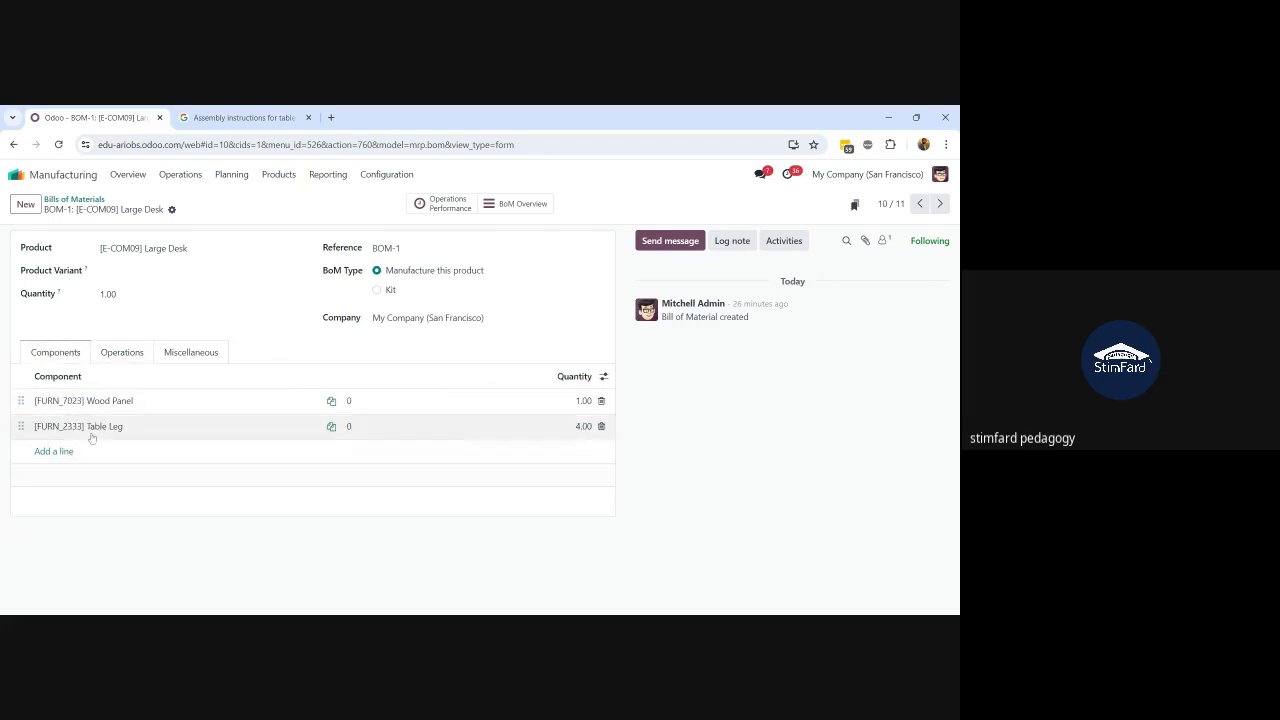
pyautogui.click(114, 360)
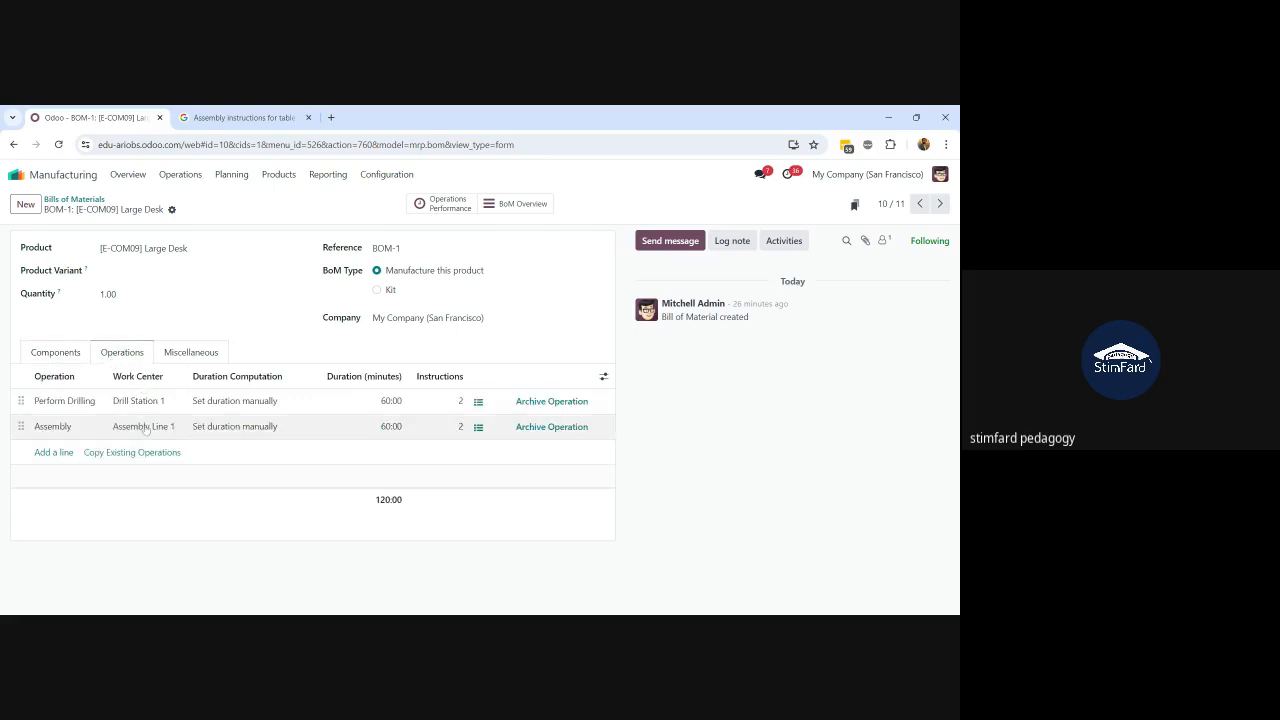
pyautogui.click(180, 358)
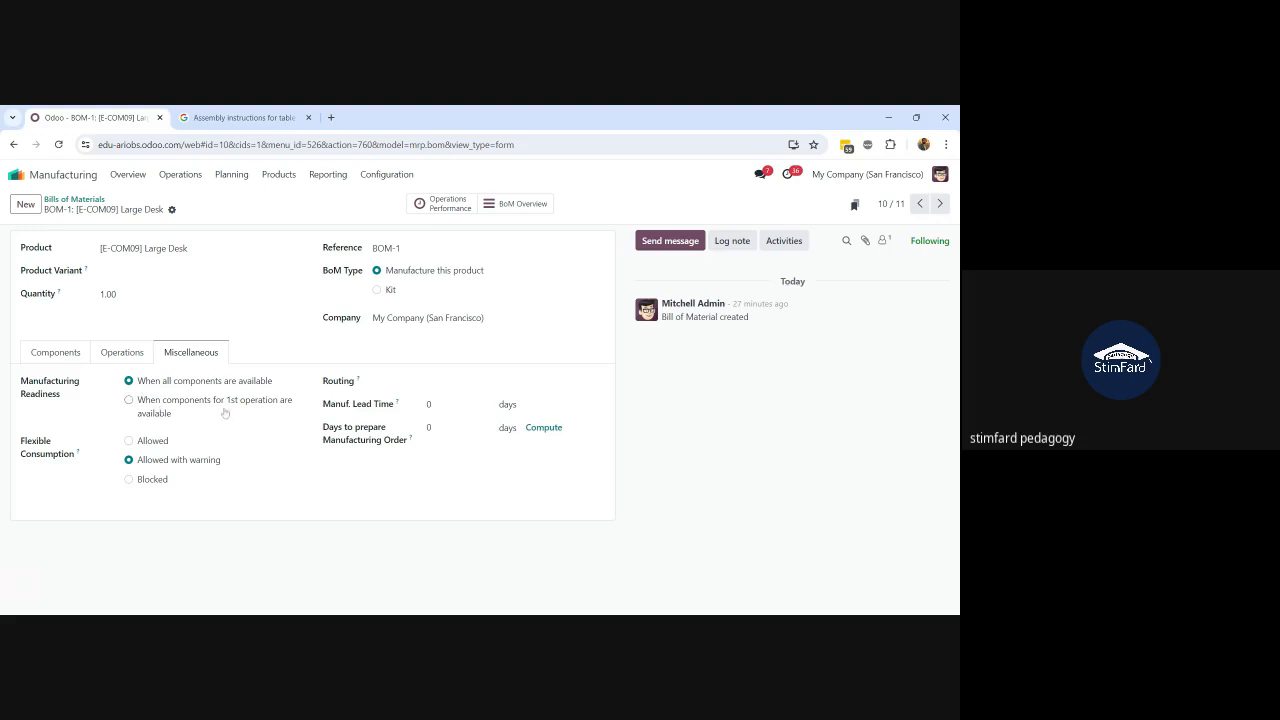
pyautogui.click(161, 422)
pyautogui.click(129, 382)
pyautogui.click(55, 354)
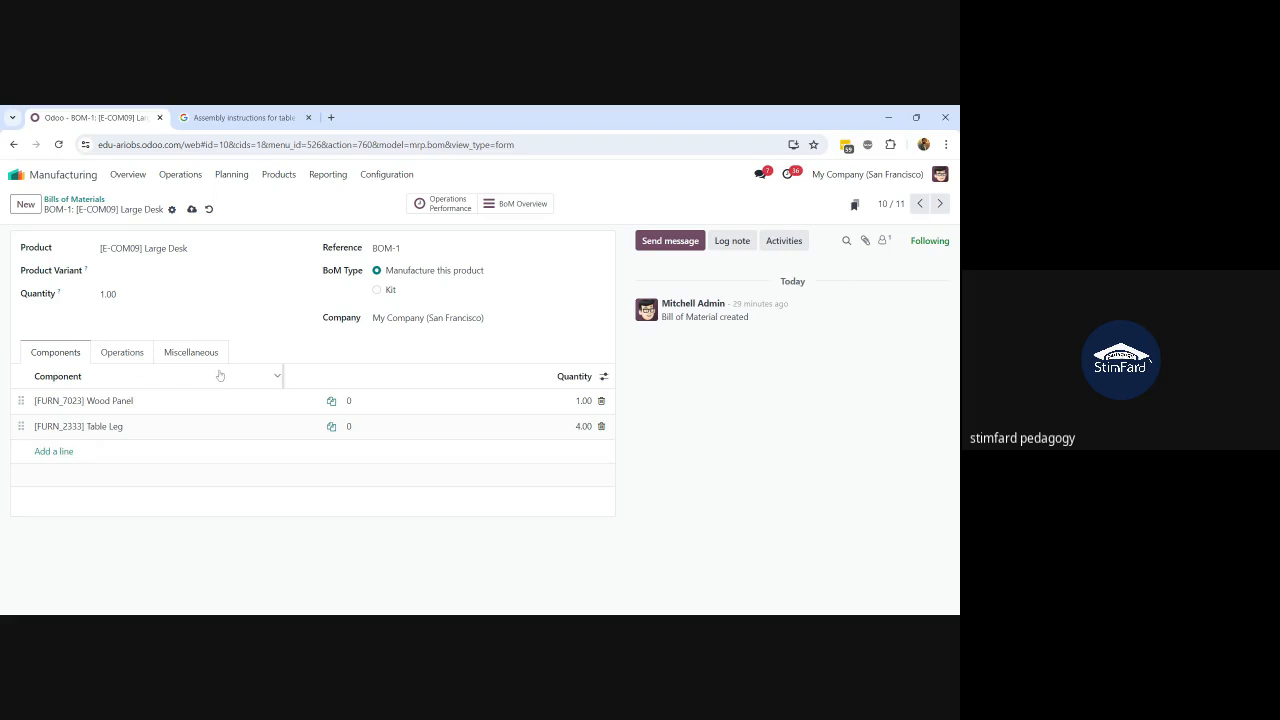
# Set the routing of the Large Desk bill of materials to edu-Ariobs: Manufacturing
pyautogui.click(176, 352)
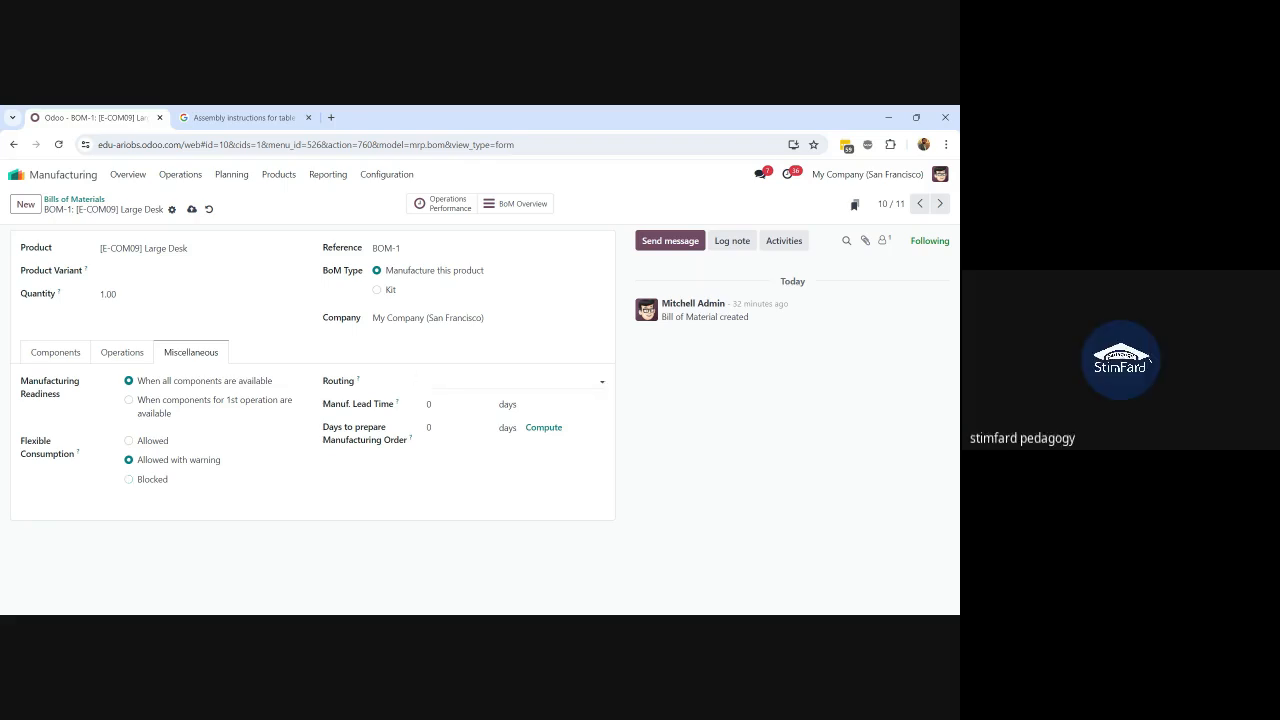
pyautogui.click(514, 381)
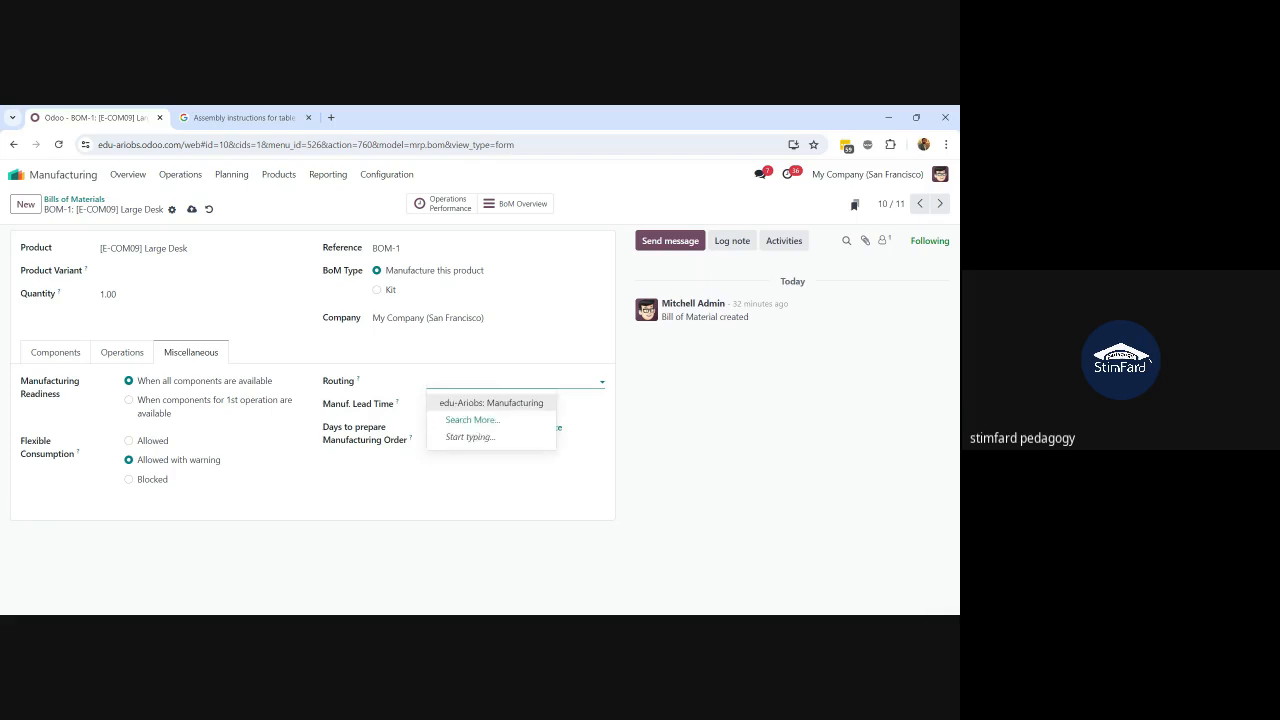
pyautogui.click(494, 405)
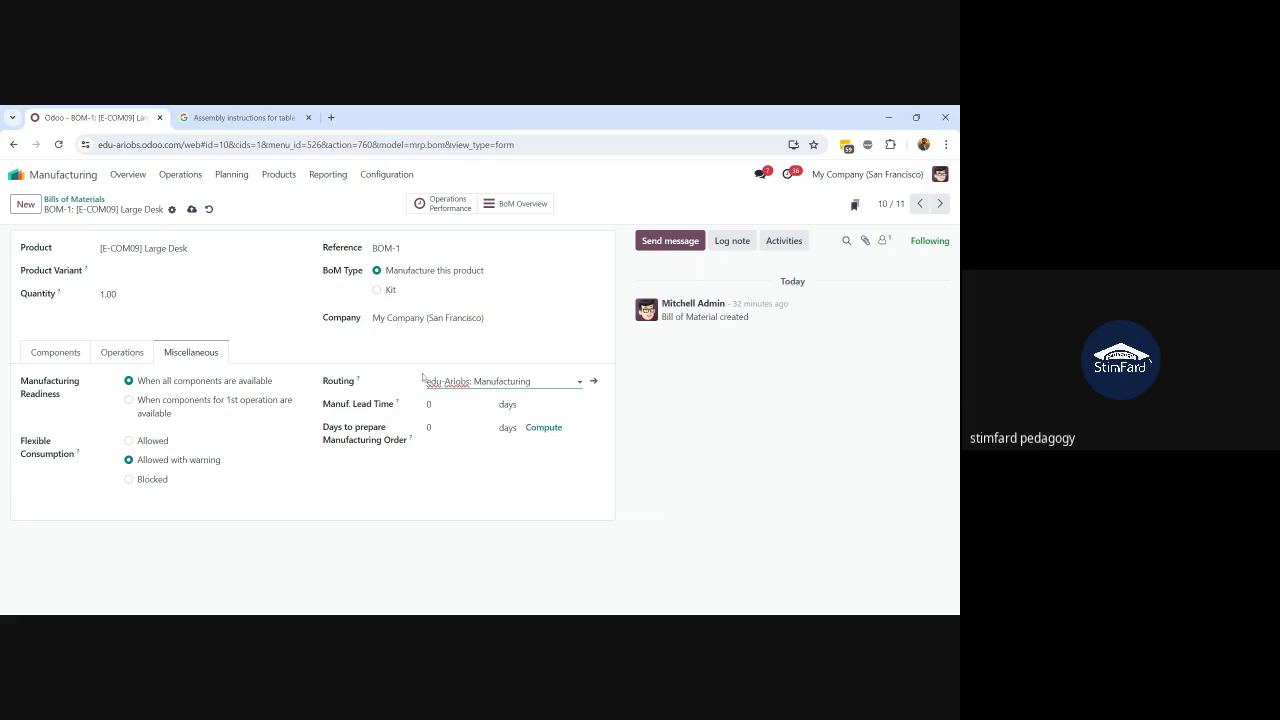
# Review the Large Desk product and components, and open the routing's operation type to examine its default source and destination locations
pyautogui.click(72, 354)
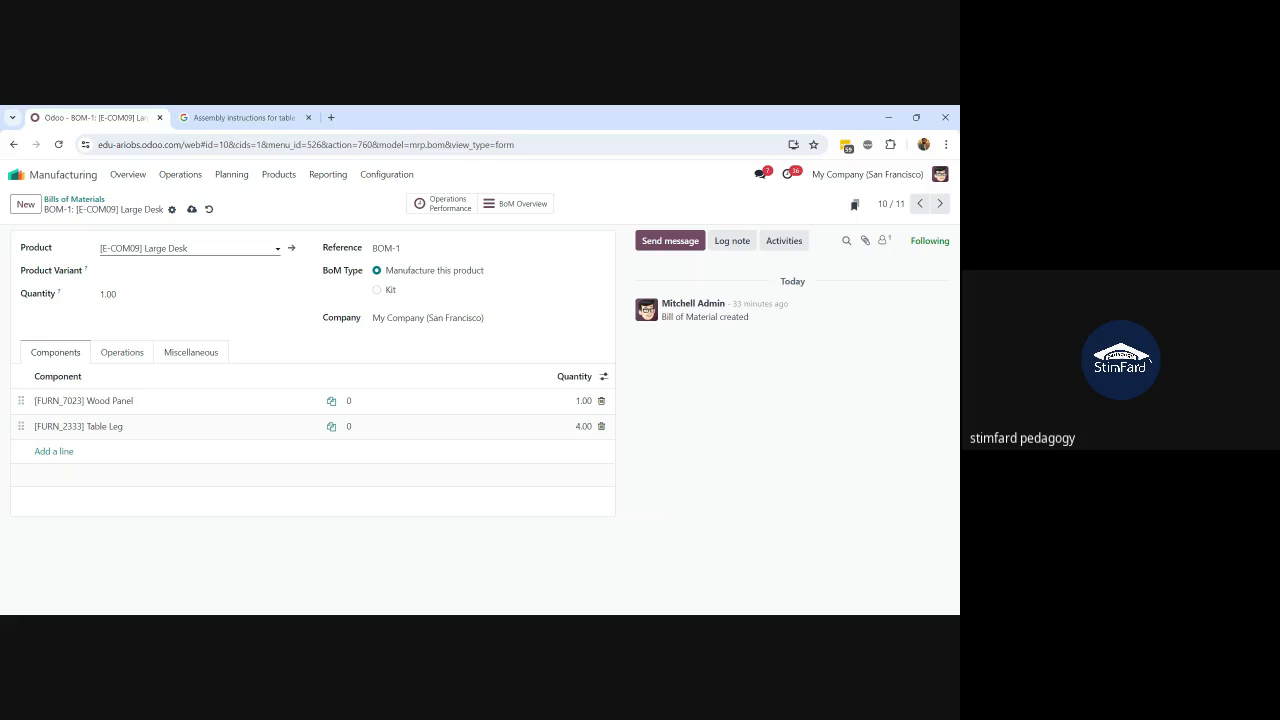
pyautogui.click(187, 248)
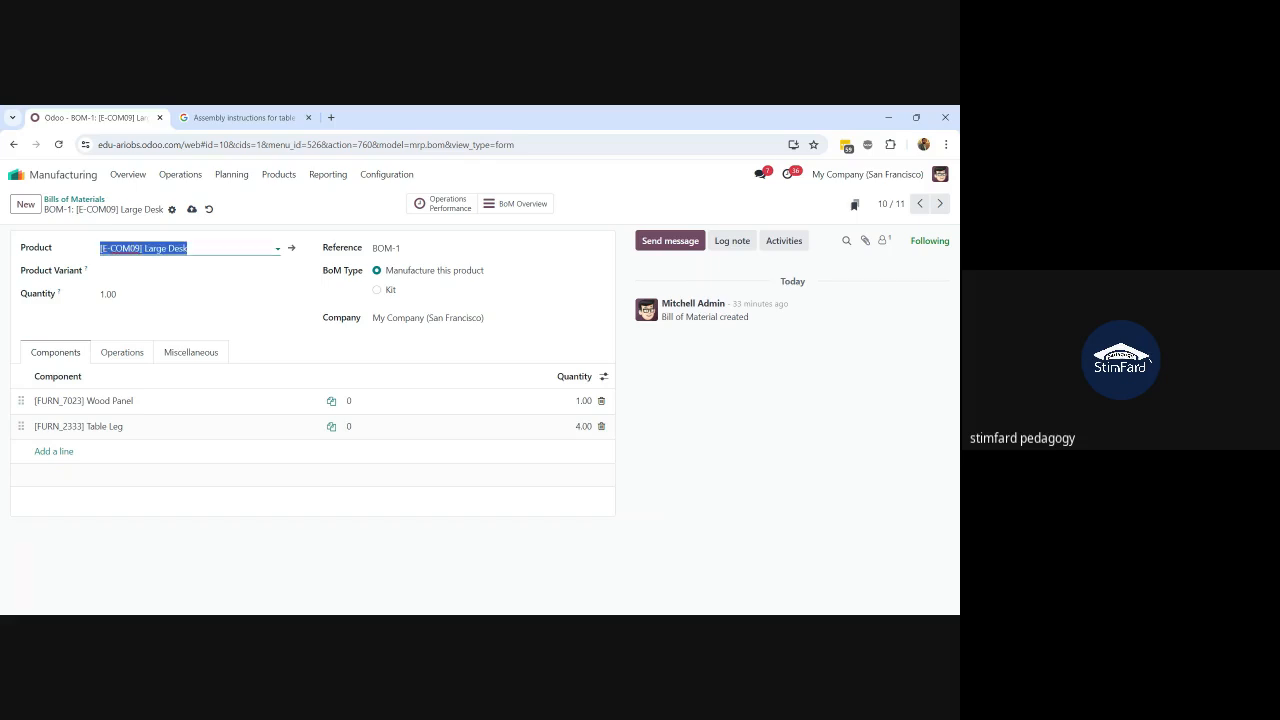
pyautogui.click(187, 248)
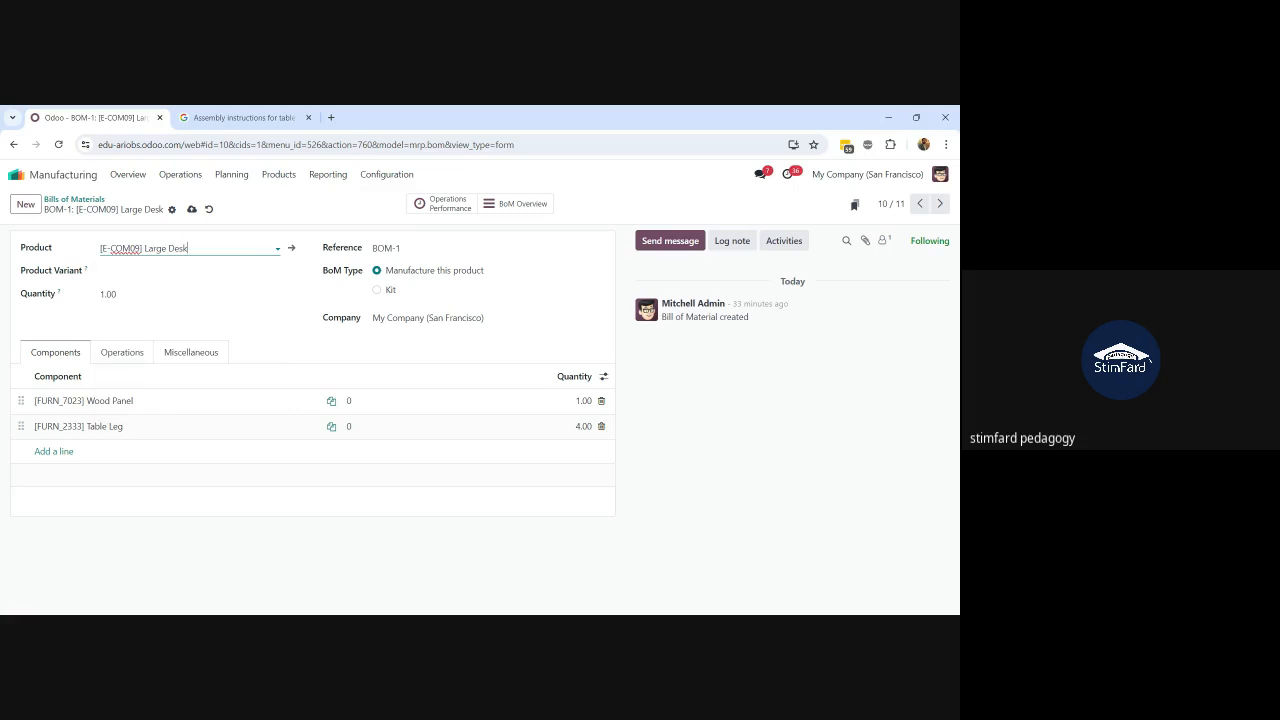
pyautogui.click(189, 358)
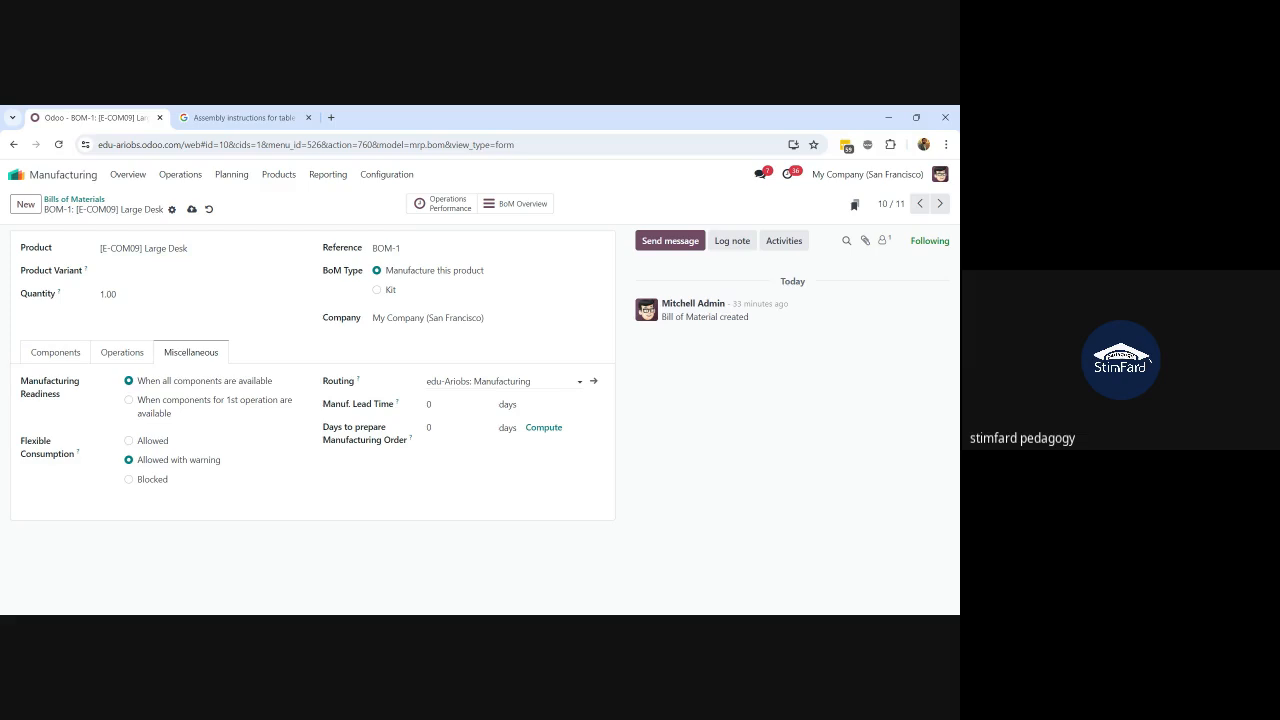
pyautogui.click(595, 382)
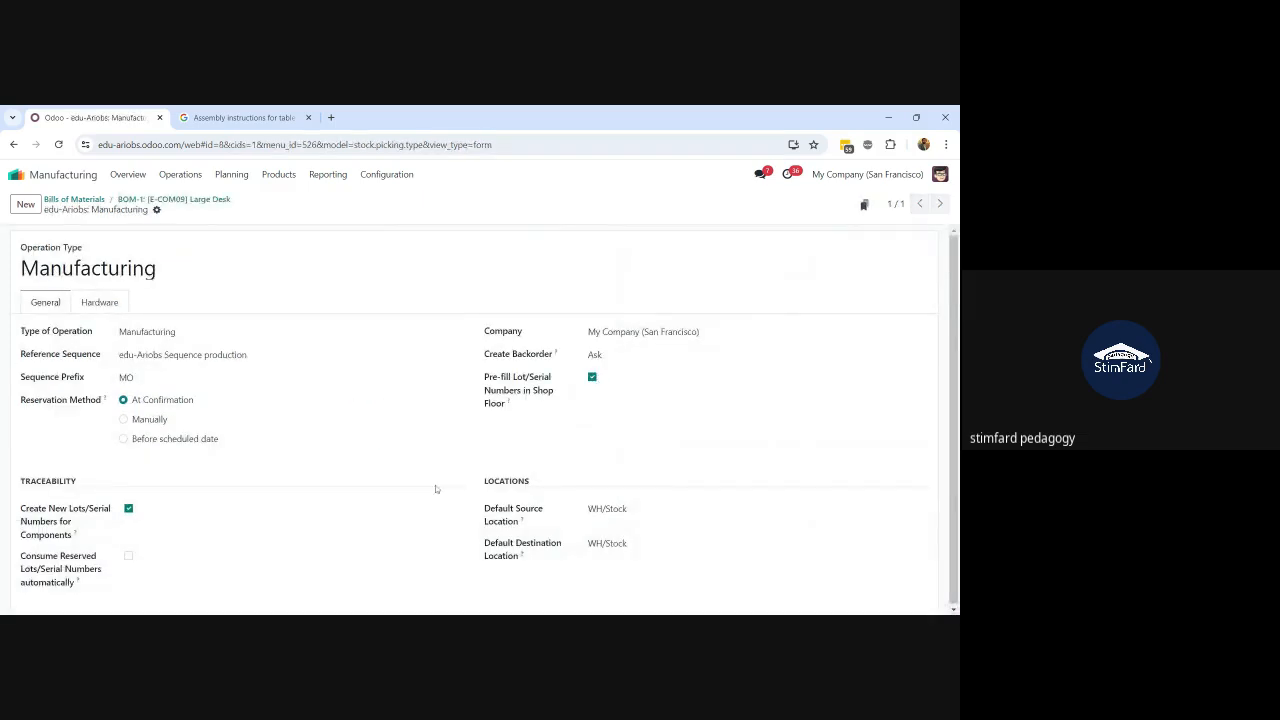
pyautogui.click(608, 509)
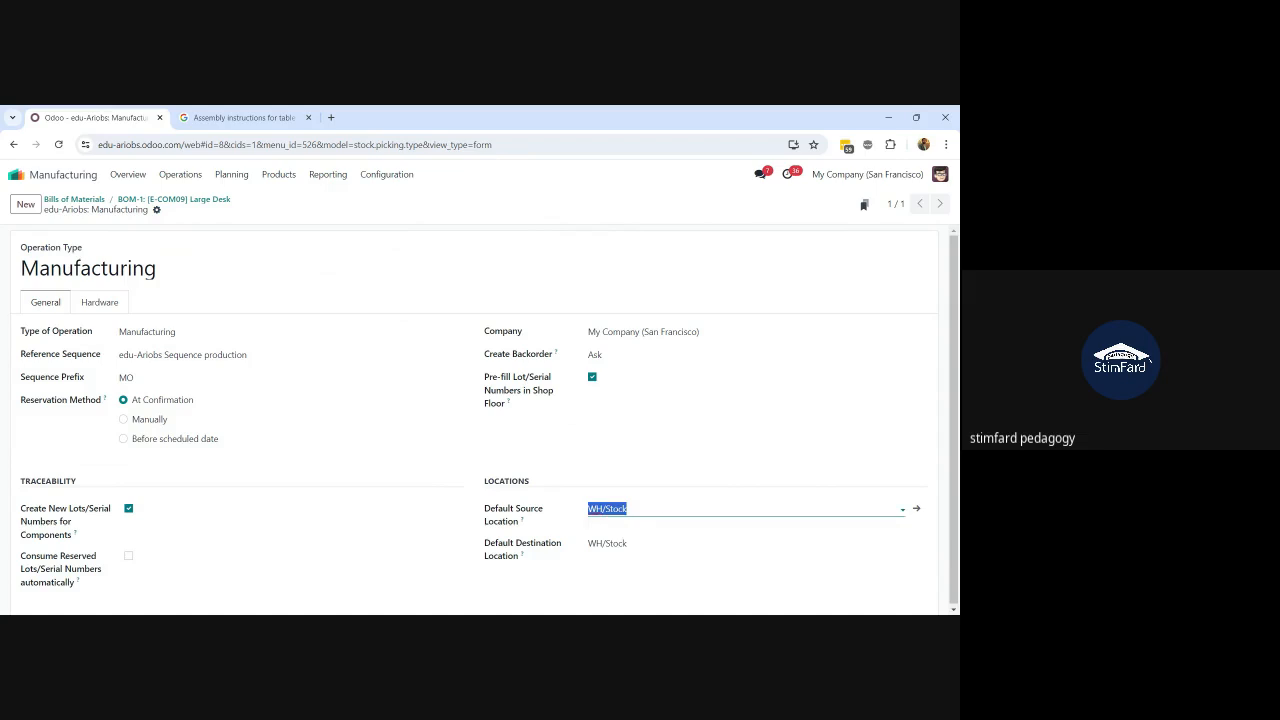
pyautogui.click(607, 543)
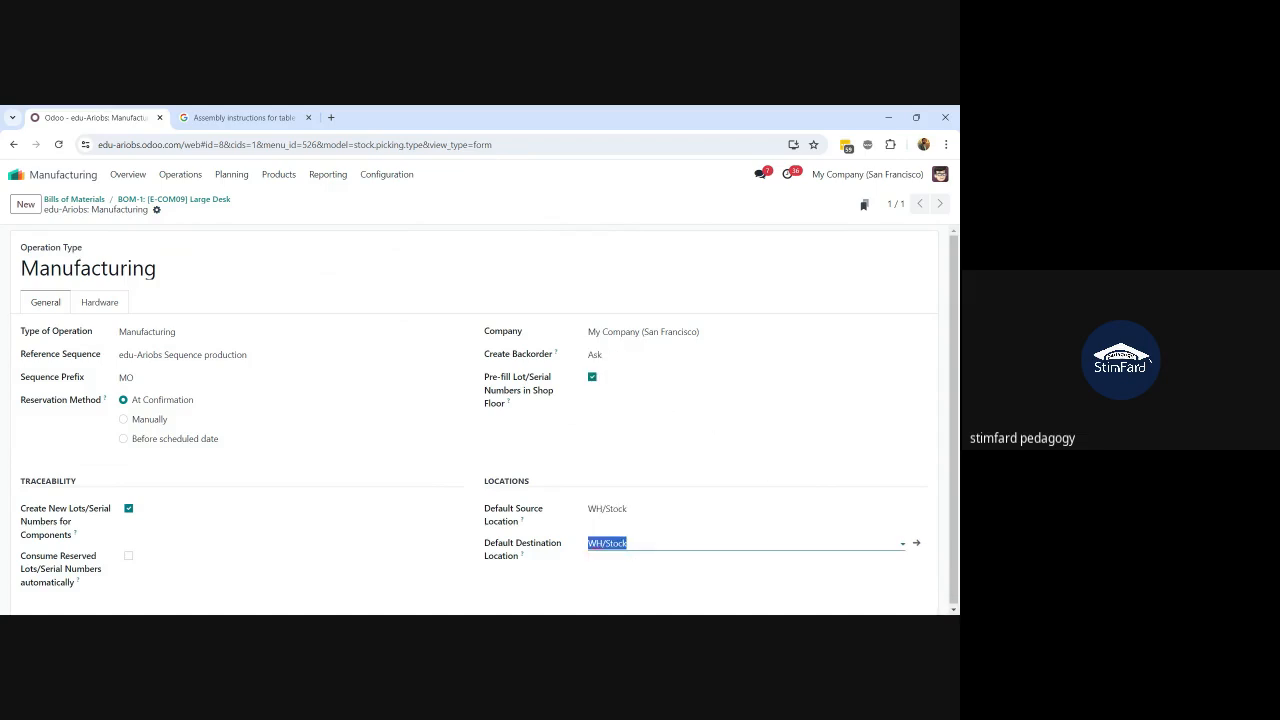
# Check the Manufacturing operation type's default source and destination locations once more and return to the Large Desk bill of materials
pyautogui.click(534, 455)
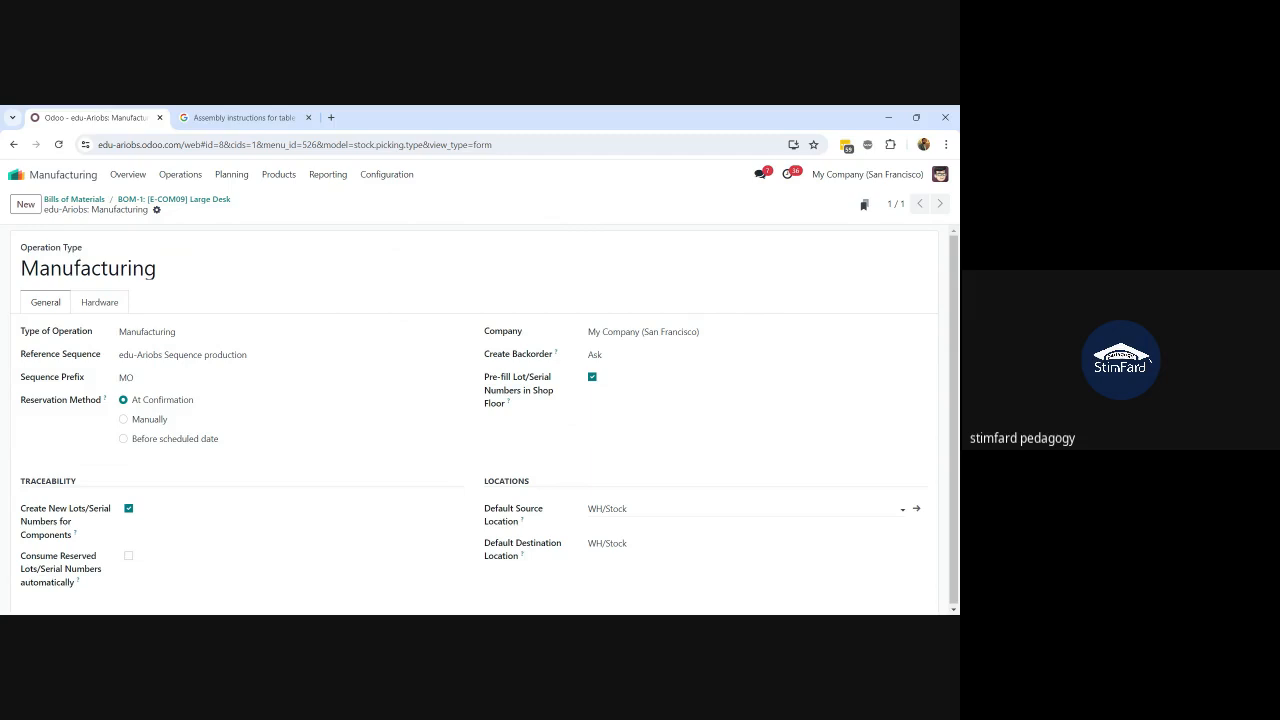
pyautogui.click(608, 509)
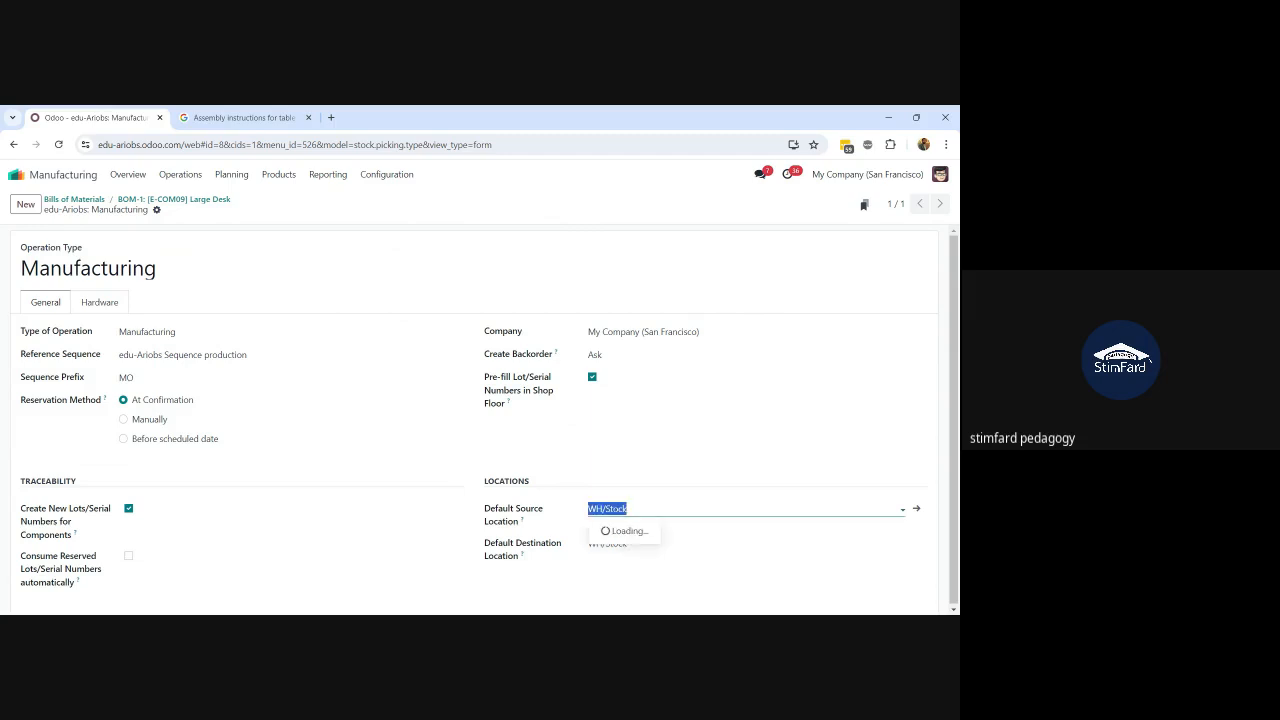
pyautogui.click(553, 461)
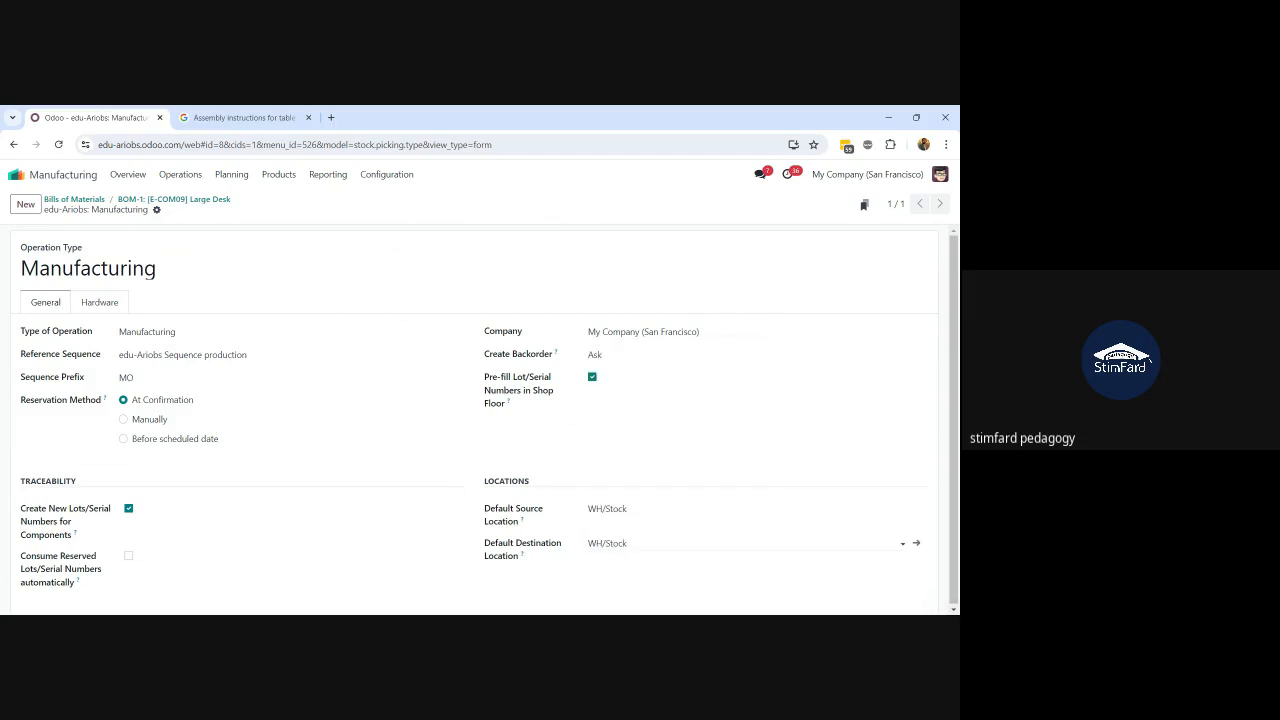
pyautogui.click(607, 543)
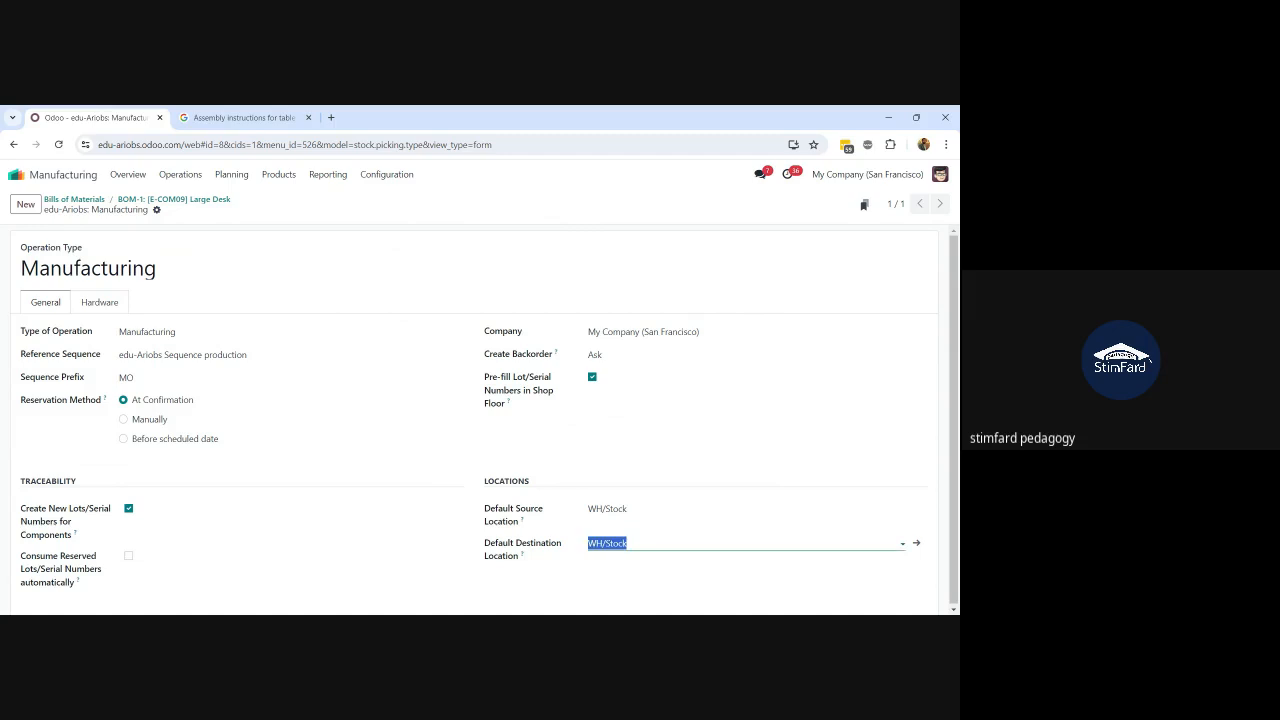
pyautogui.click(519, 444)
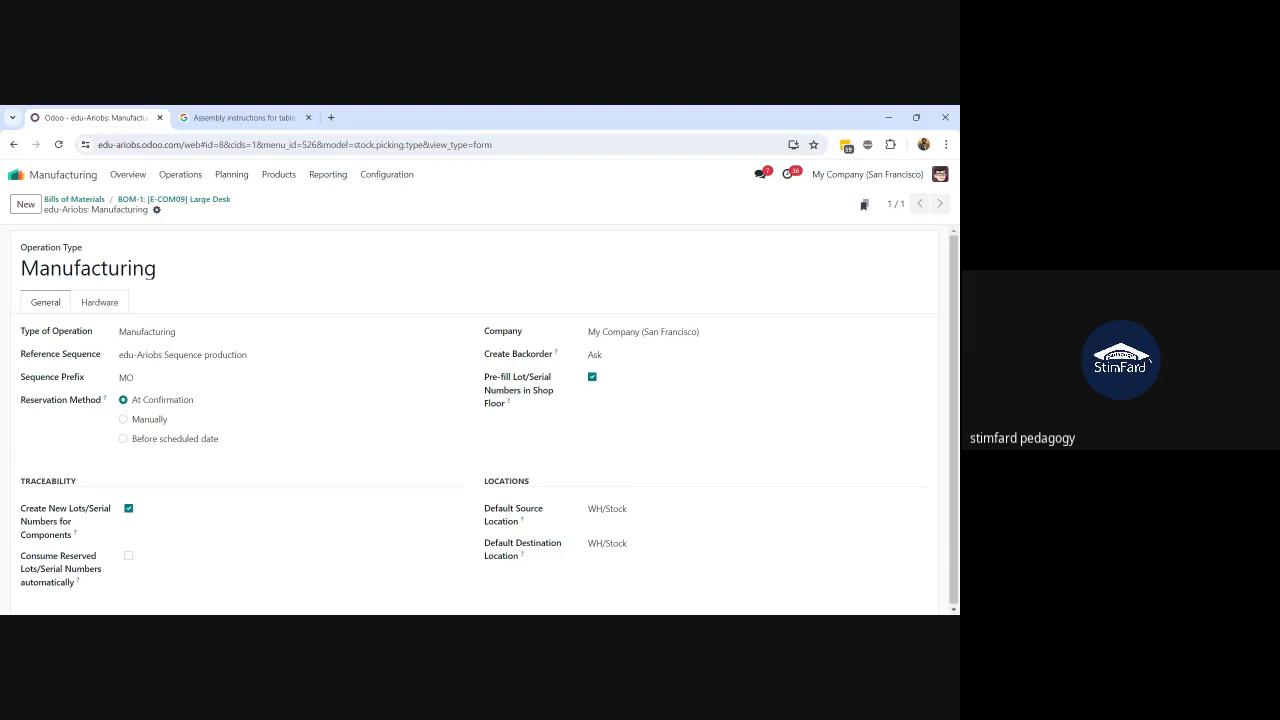
pyautogui.click(166, 200)
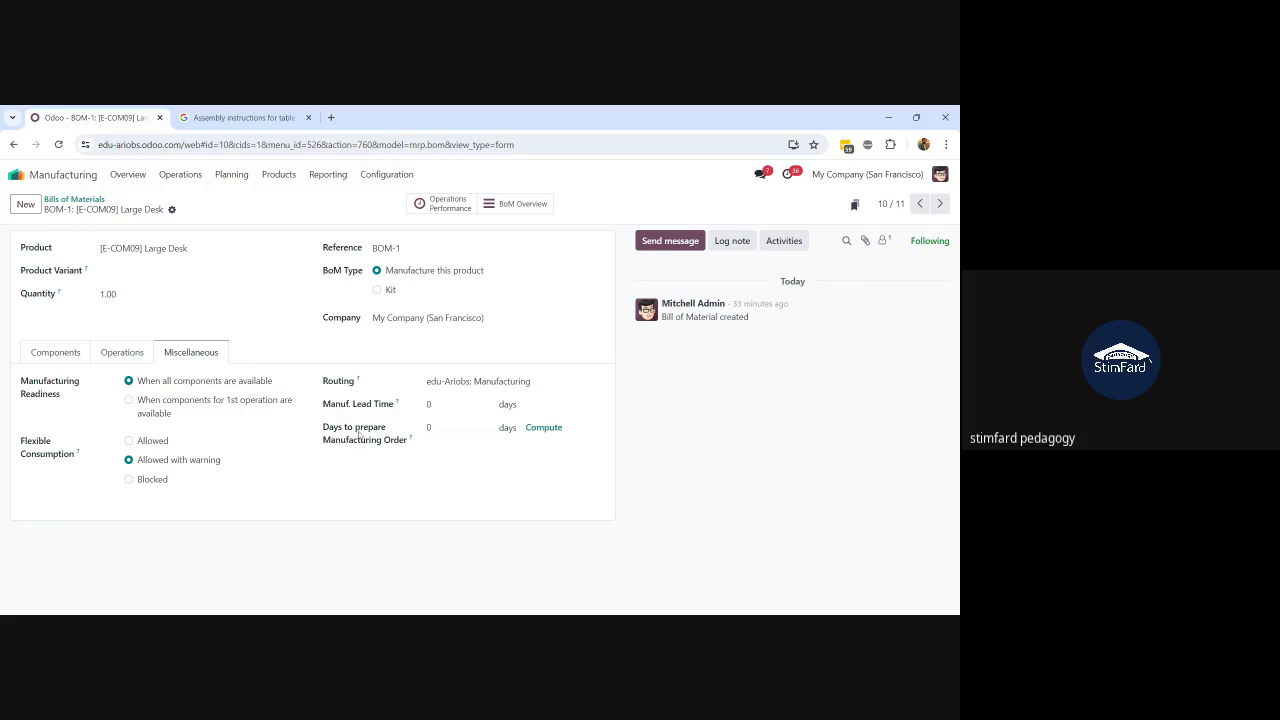
# Set the Large Desk's manufacturing lead time to 5 days and the days to prepare the manufacturing order to 1, and save
pyautogui.click(440, 405)
pyautogui.click(440, 428)
pyautogui.click(432, 427)
pyautogui.hotkey('shift', 'Tab')
pyautogui.write('5')
pyautogui.press('Tab')
pyautogui.write('1')
pyautogui.click(191, 210)
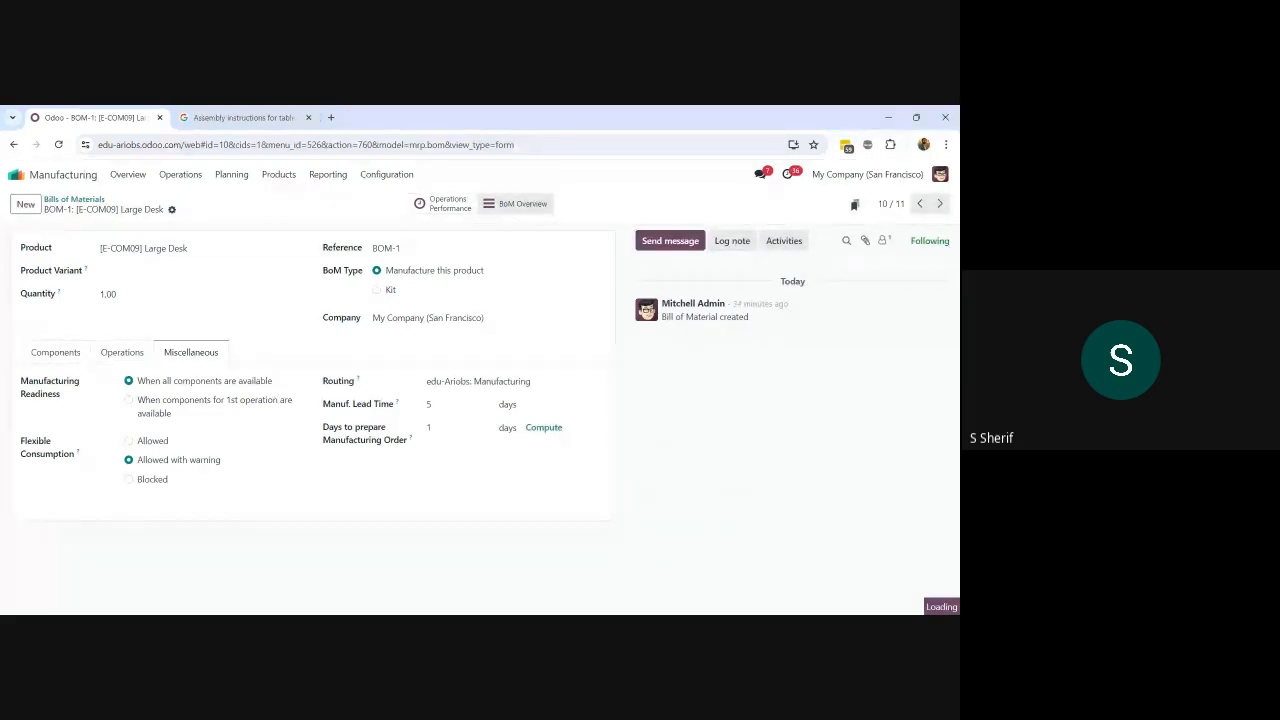
# Read the help notes for the bill of materials' routing and days to prepare the manufacturing order
pyautogui.hotkey('alt', 'Tab')
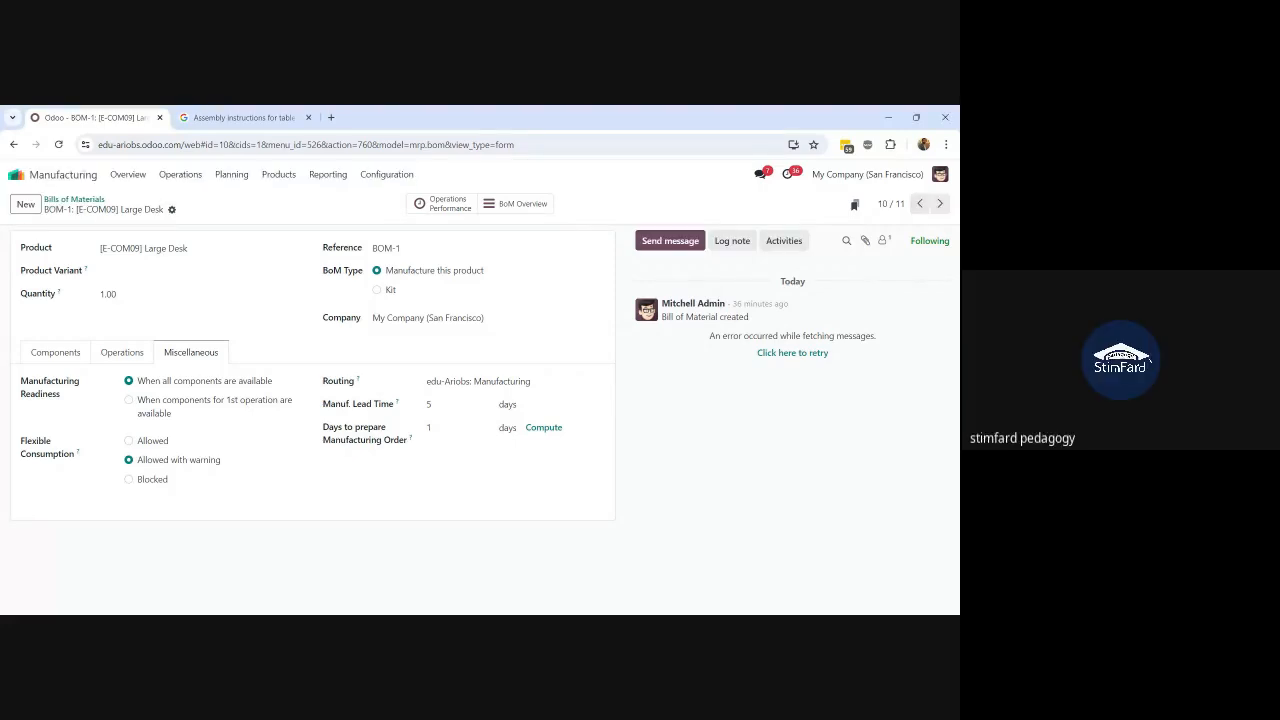
pyautogui.click(375, 438)
pyautogui.moveTo(361, 384)
pyautogui.moveTo(410, 440)
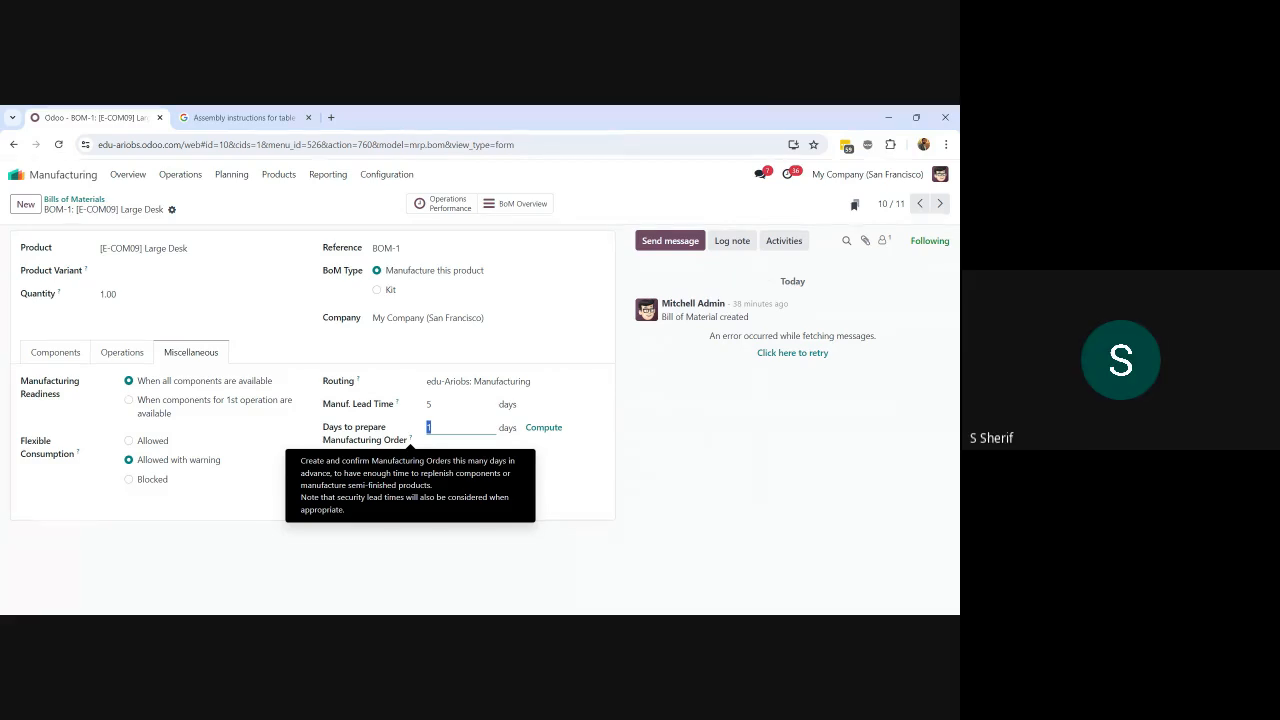
# Switch to the blank Excel workbook and enter "Day to Manufature" in A2 with the value 1 in C2
pyautogui.hotkey('alt', 'Tab')
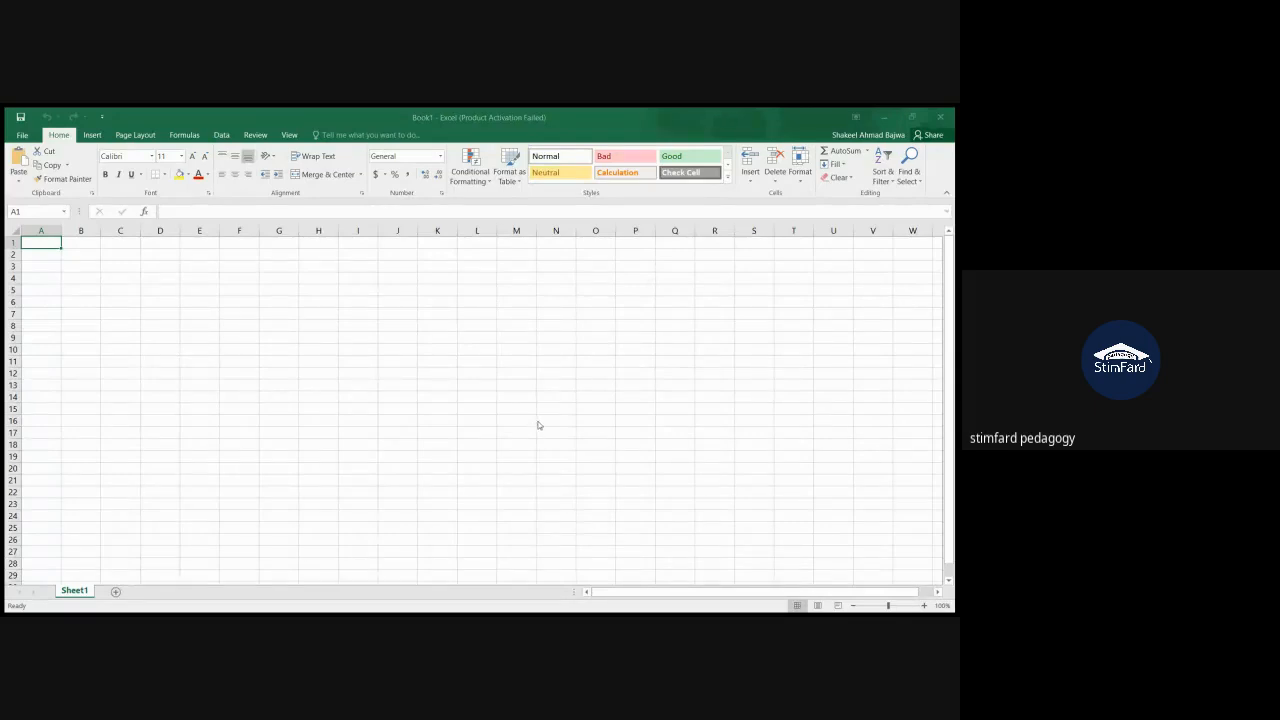
pyautogui.click(152, 246)
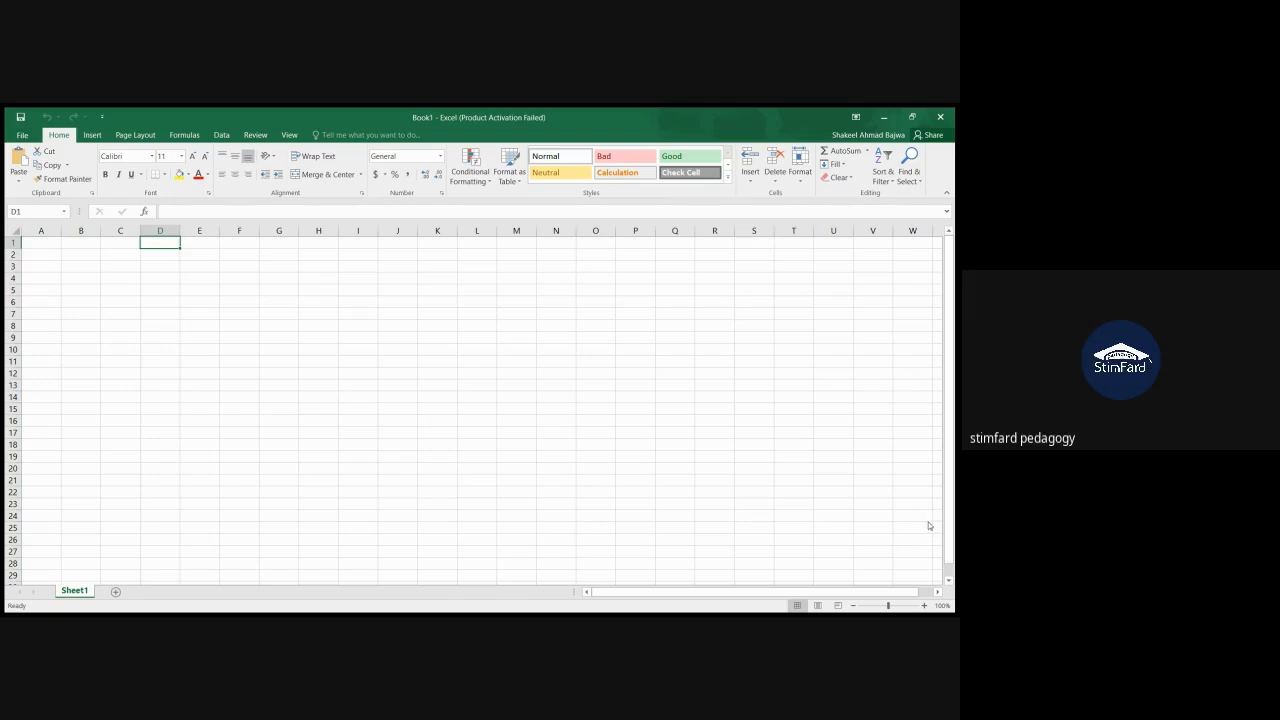
pyautogui.click(45, 251)
pyautogui.write('Day to MAnufa')
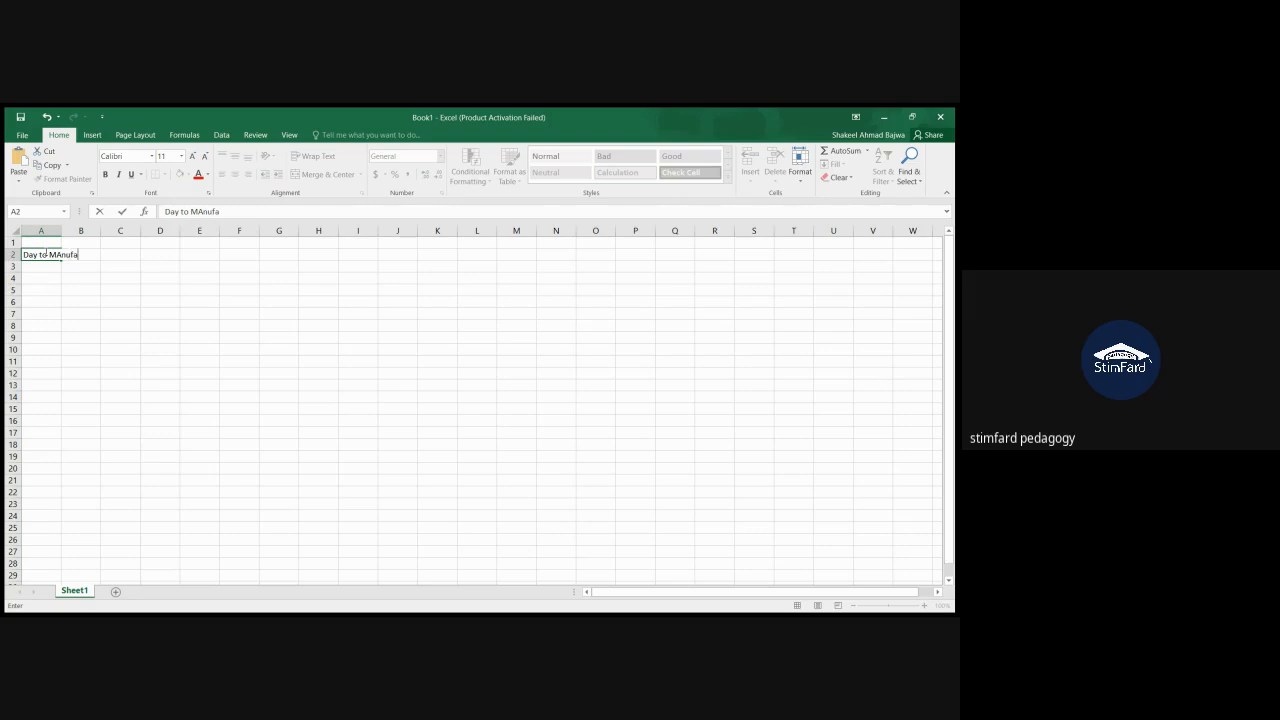
pyautogui.write('ture')
pyautogui.press('Tab')
pyautogui.press('Tab')
pyautogui.write('1')
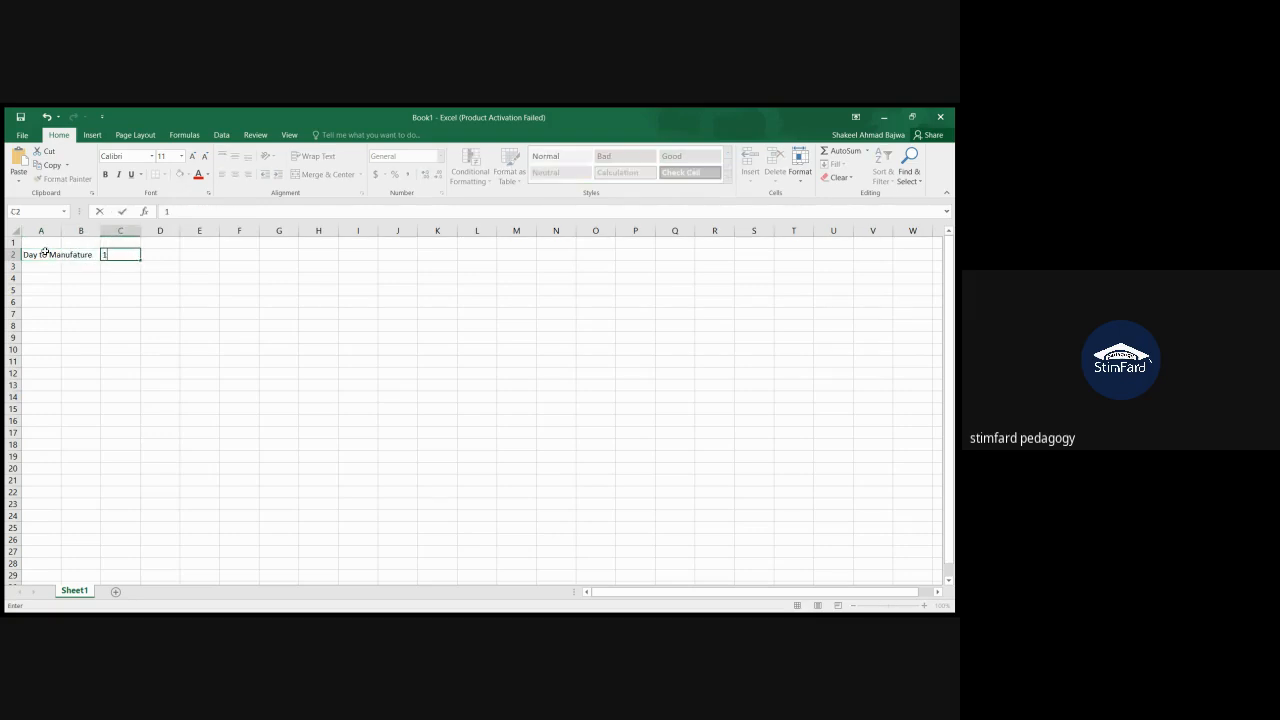
pyautogui.press('Return')
pyautogui.press('Left')
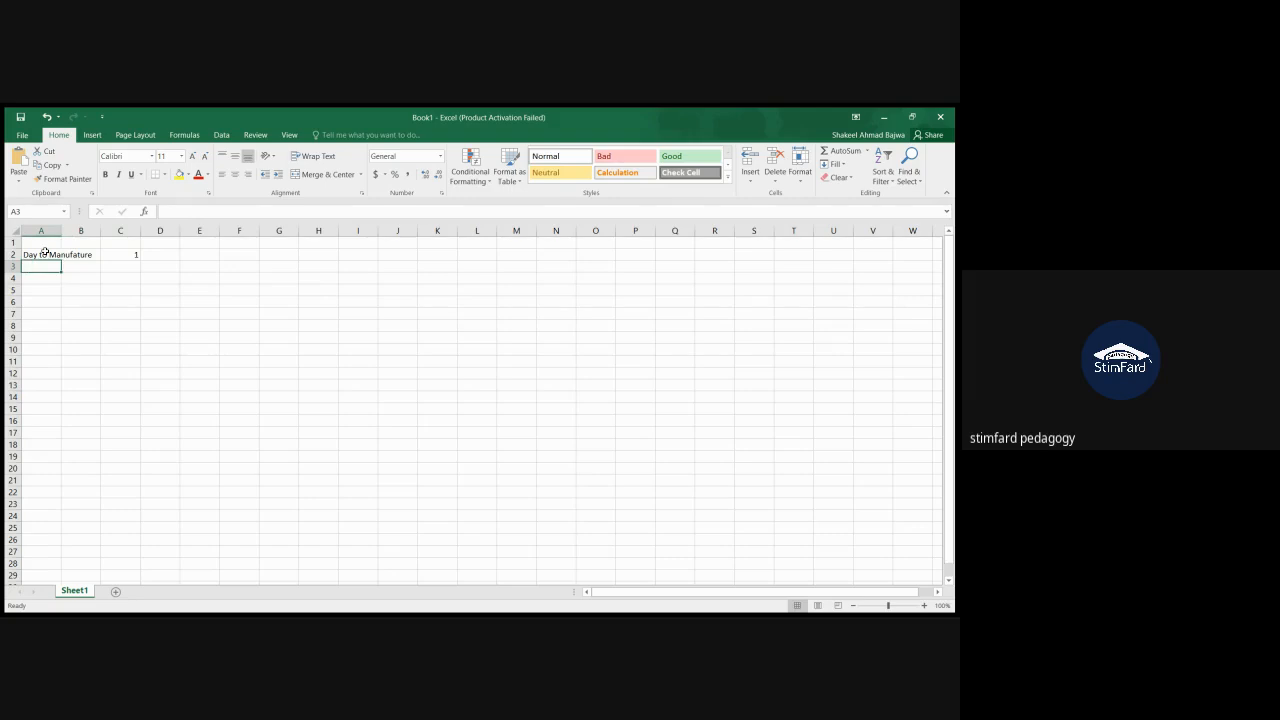
# Enter "Mfg lead time" in A3 with the value 5 in C3, and fit column A's width to its text
pyautogui.write('Leasde')
pyautogui.press('BackSpace')
pyautogui.press('BackSpace')
pyautogui.press('BackSpace')
pyautogui.press('BackSpace')
pyautogui.press('BackSpace')
pyautogui.press('BackSpace')
pyautogui.write('M')
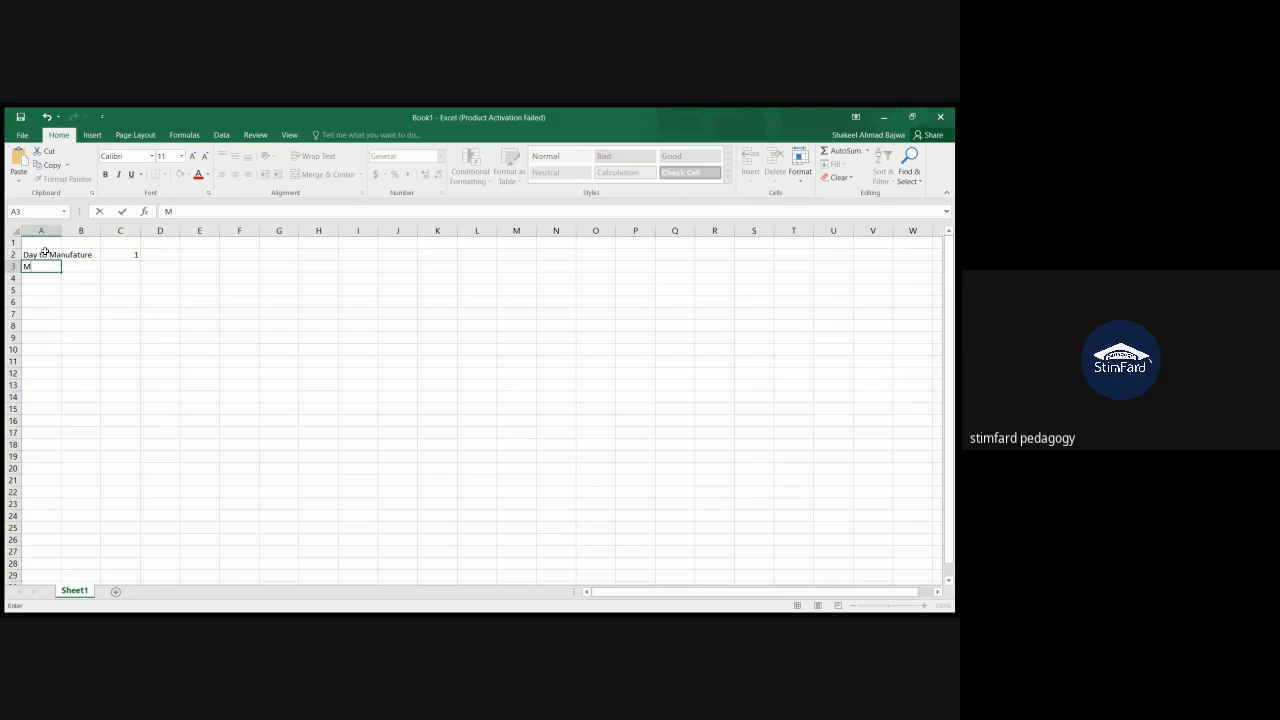
pyautogui.write('fg lead time')
pyautogui.press('Tab')
pyautogui.press('Tab')
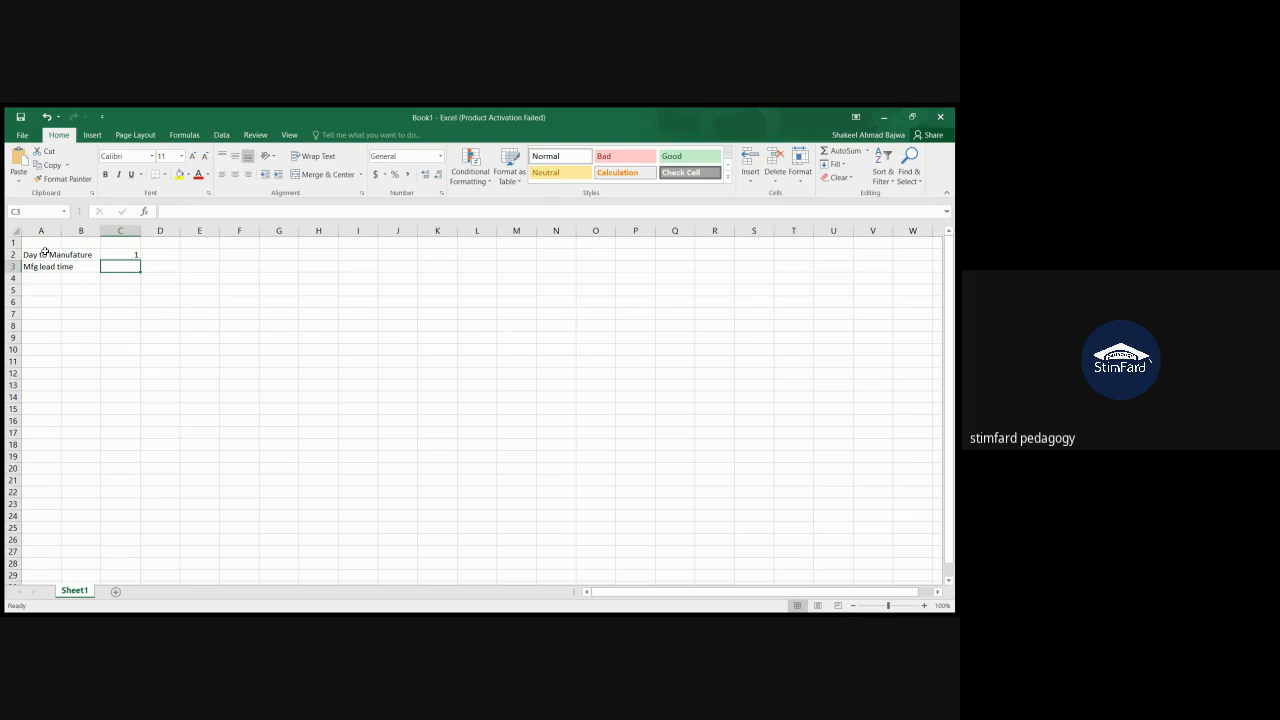
pyautogui.write('5')
pyautogui.press('Return')
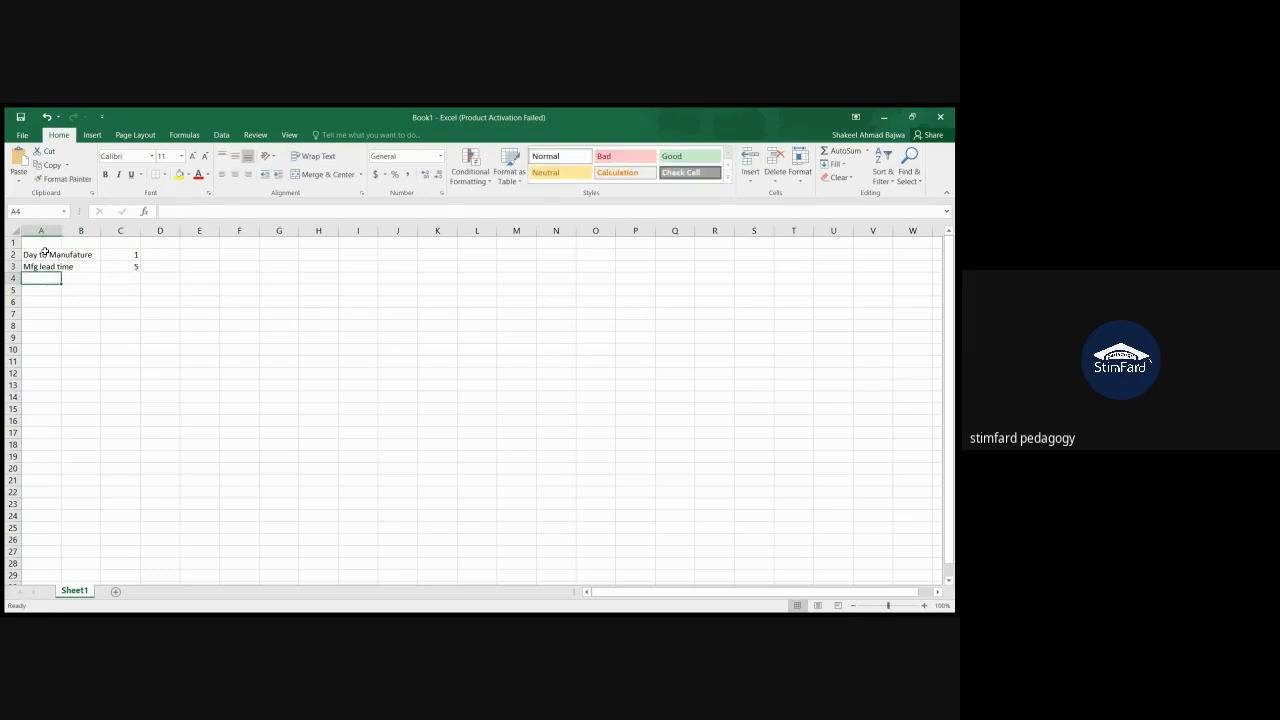
pyautogui.doubleClick(59, 234)
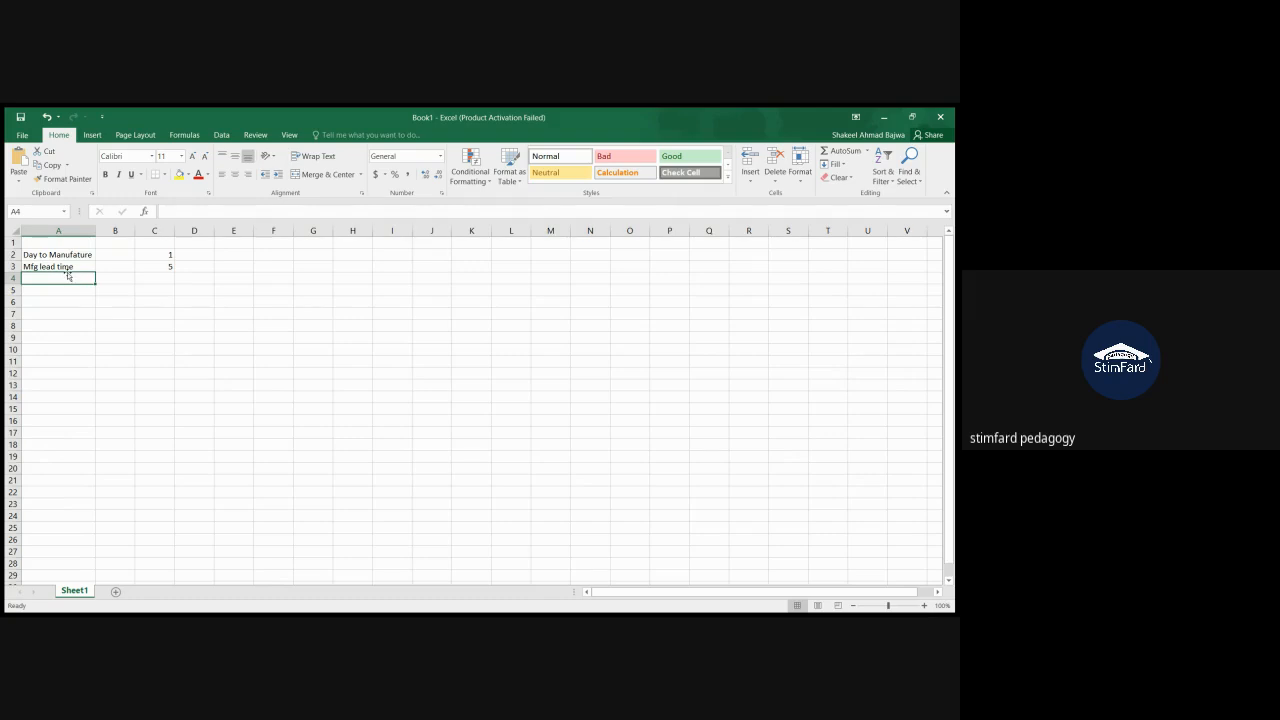
# Sum C2:C3 in cell C4 and add a bottom border under the total
pyautogui.moveTo(166, 255); pyautogui.dragTo(168, 267)
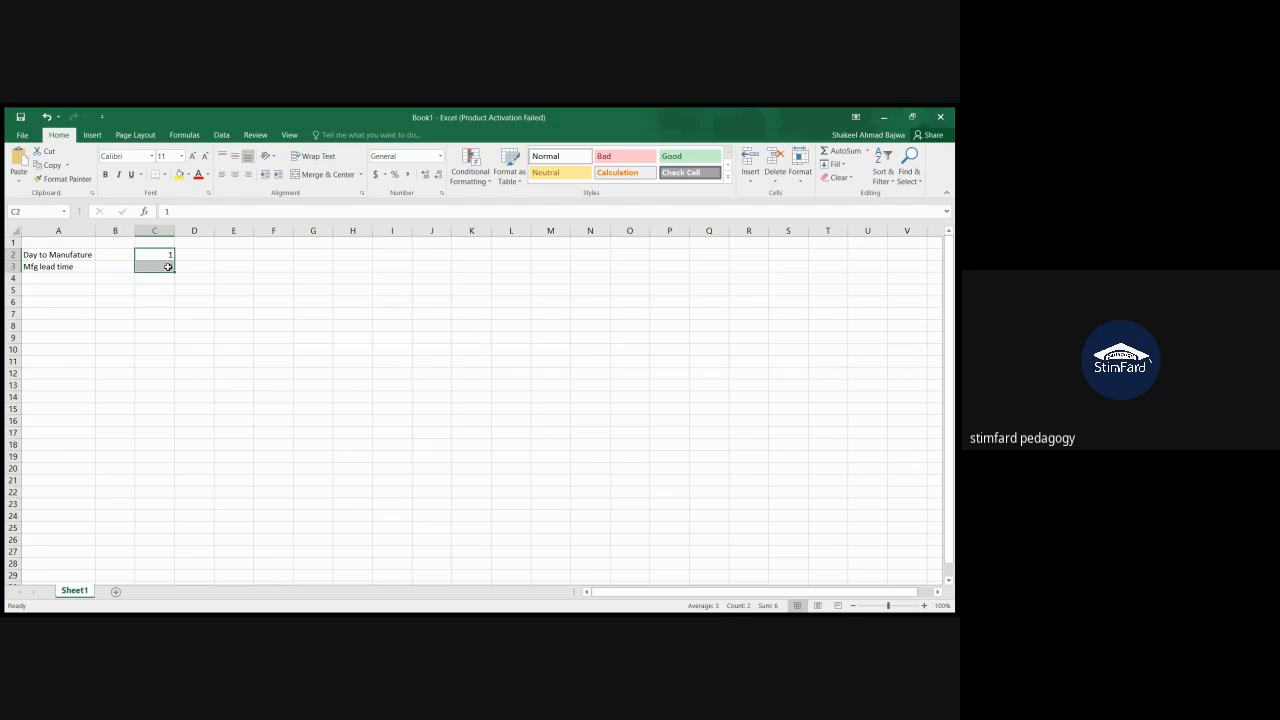
pyautogui.click(168, 267)
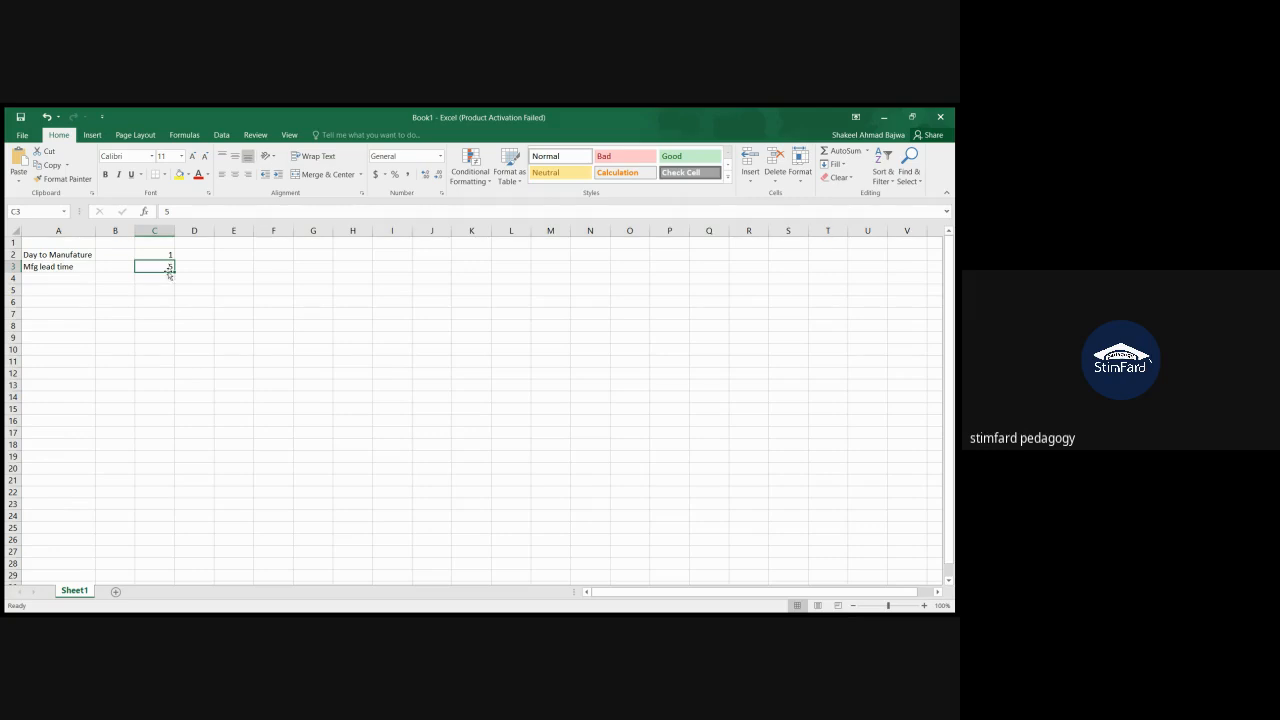
pyautogui.click(169, 280)
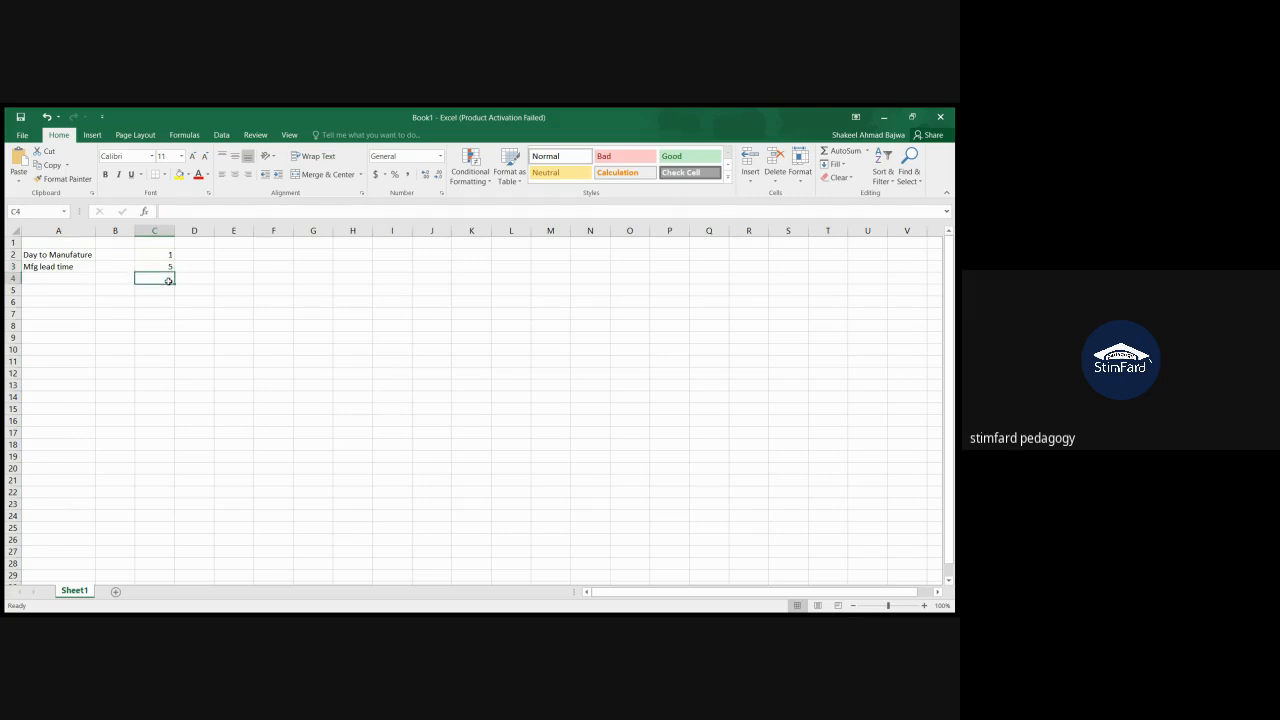
pyautogui.hotkey('alt', '=')
pyautogui.press('Return')
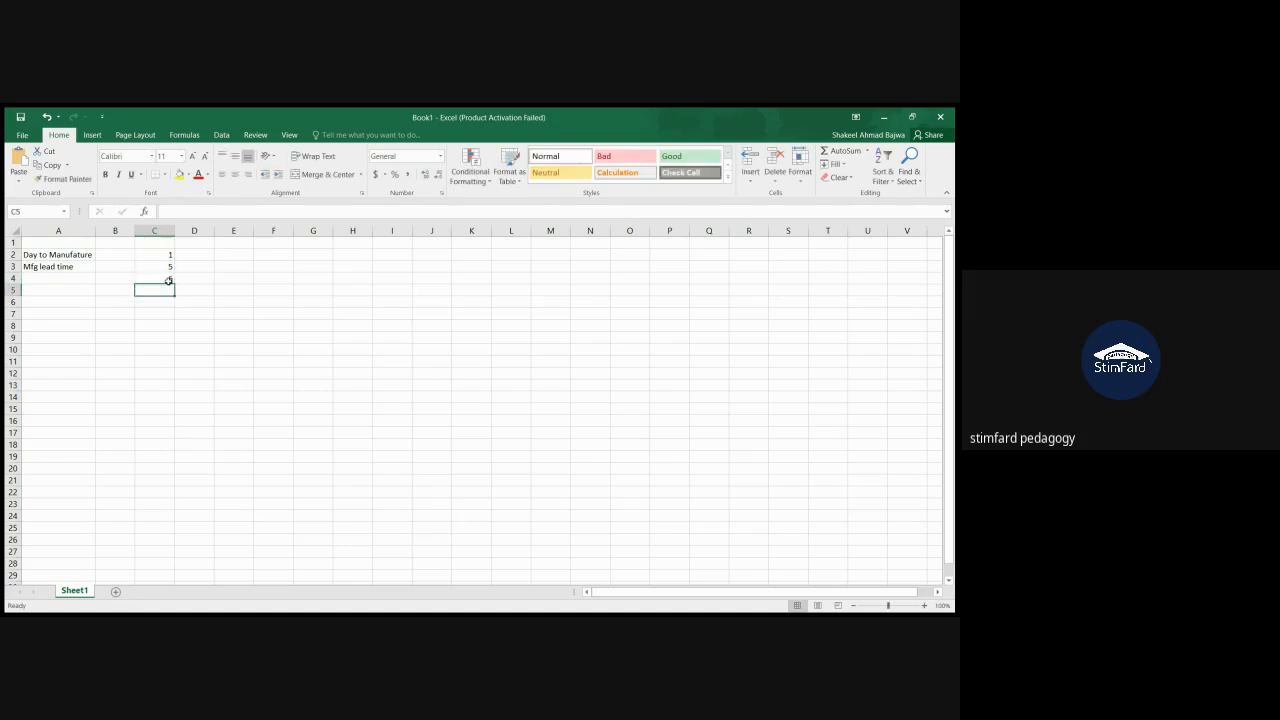
pyautogui.click(169, 280)
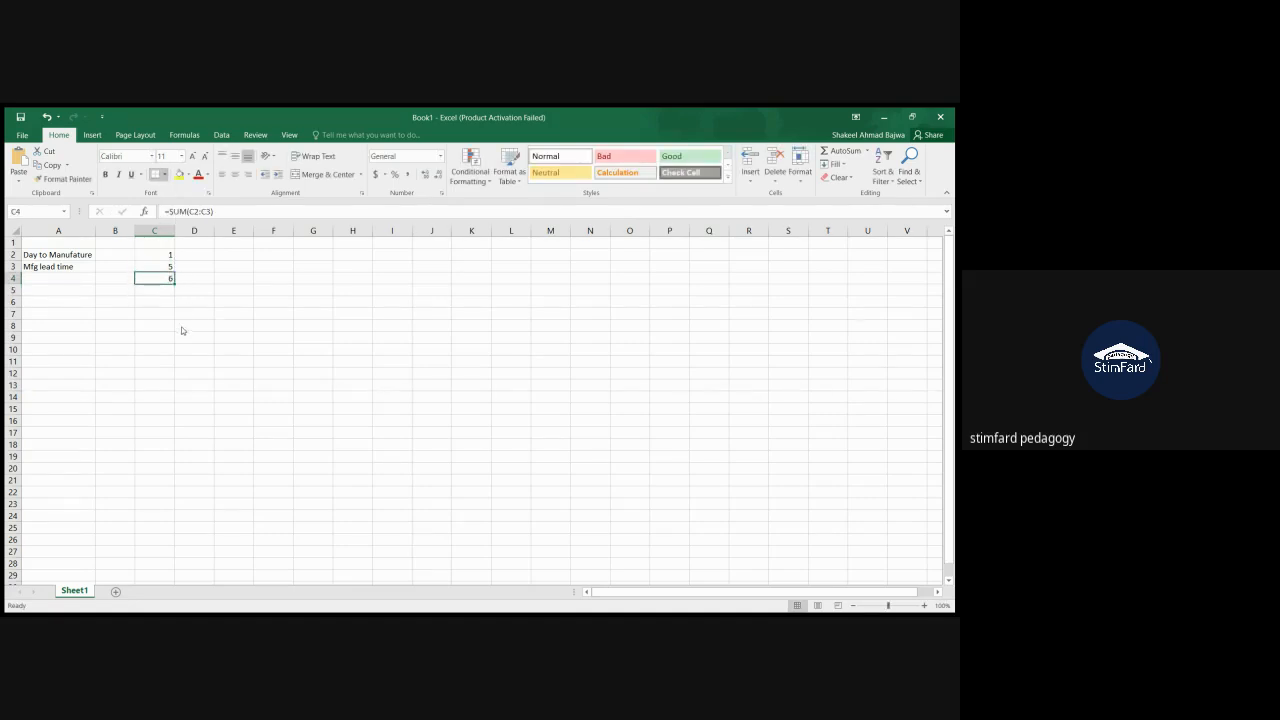
pyautogui.click(141, 328)
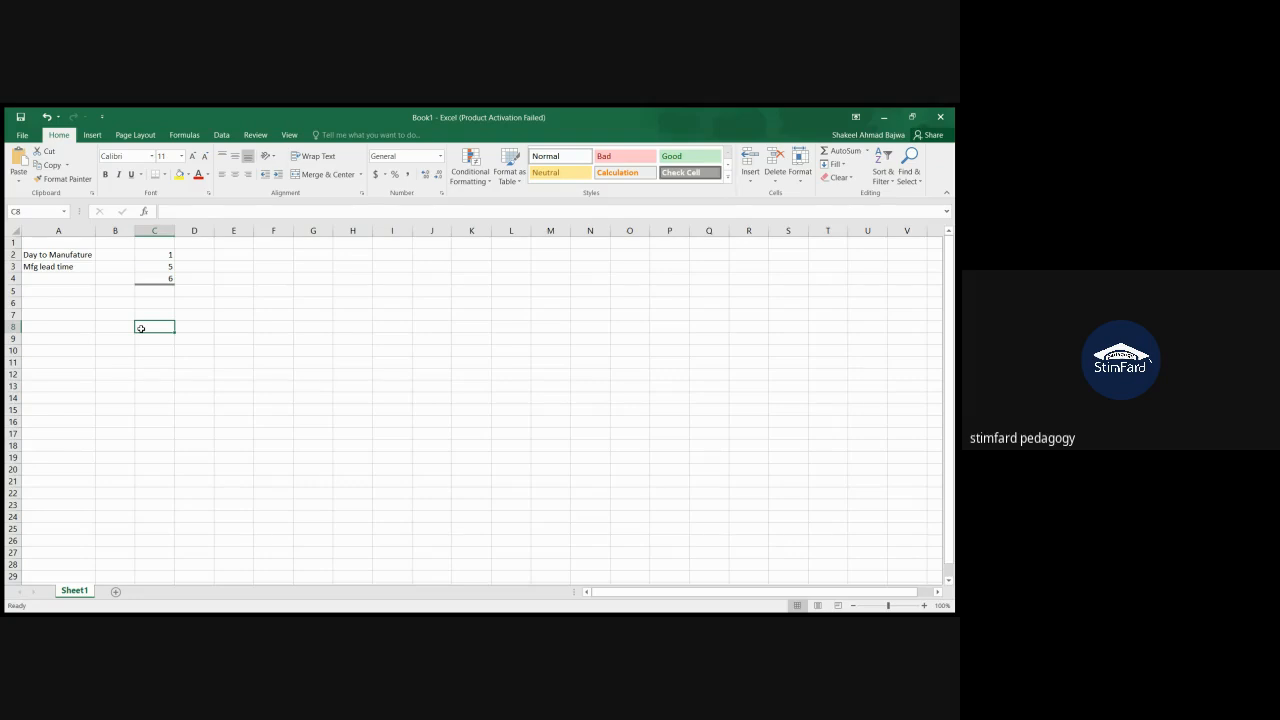
# Enter the label "So" in cell A6
pyautogui.click(100, 306)
pyautogui.click(44, 299)
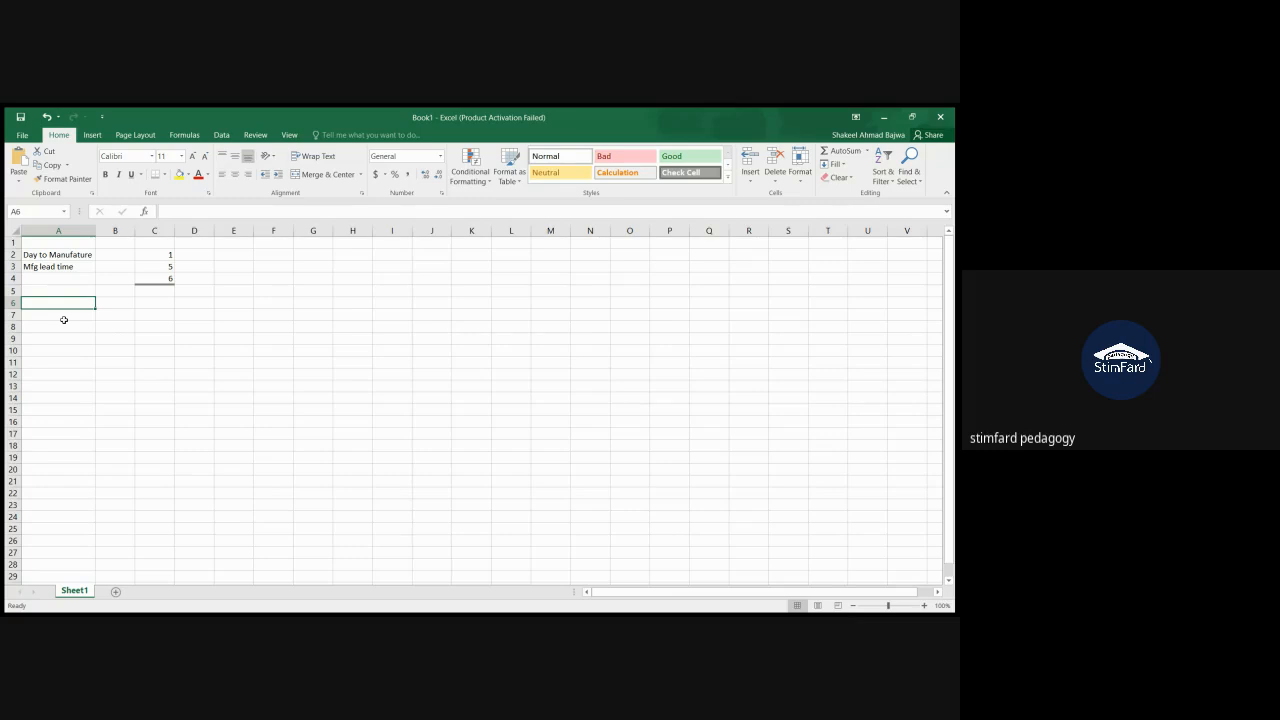
pyautogui.write('So')
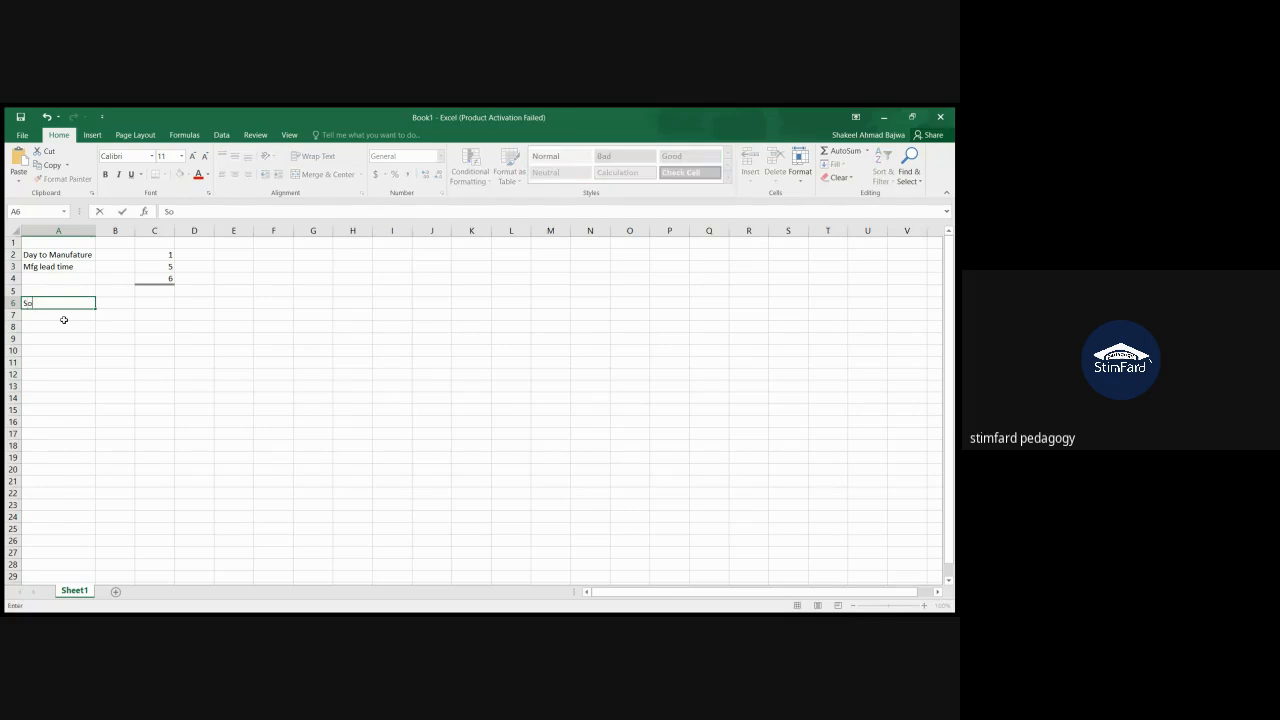
pyautogui.press('Tab')
pyautogui.press('Tab')
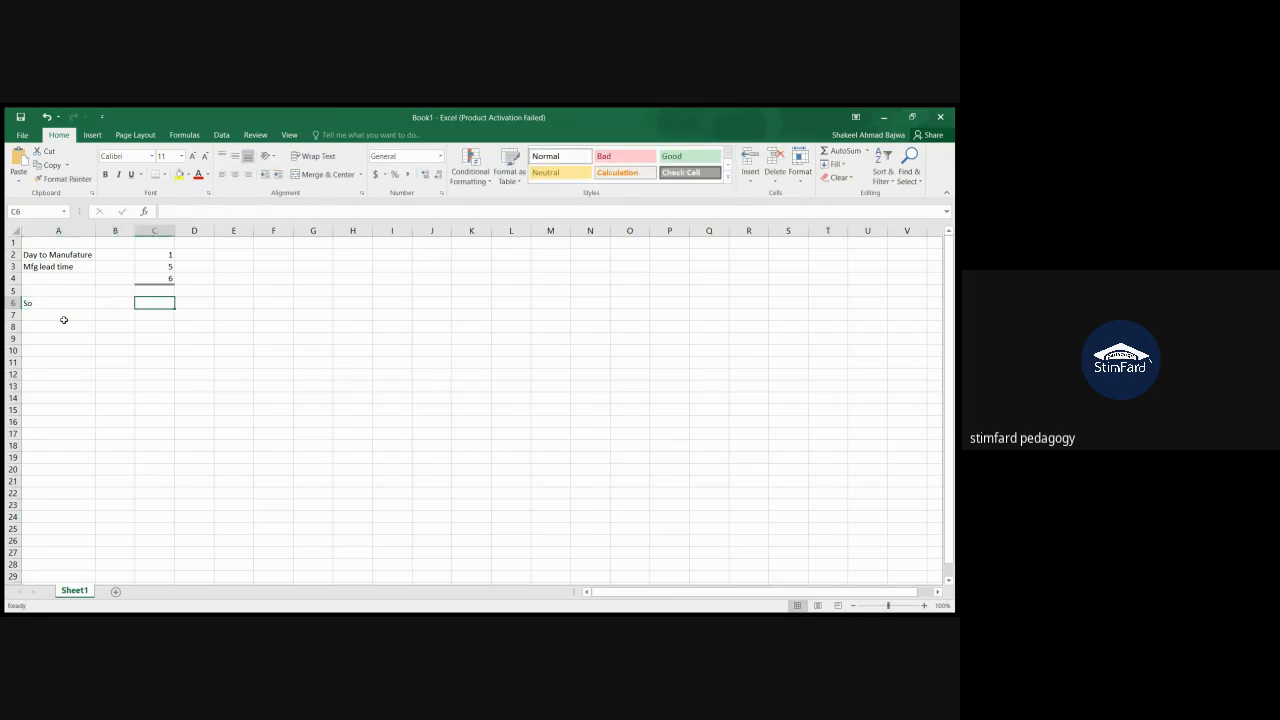
# Enter "Delivery" in C6 with the date 20/07/2024 in D6, and fit column D's width to the date
pyautogui.write('Delivry')
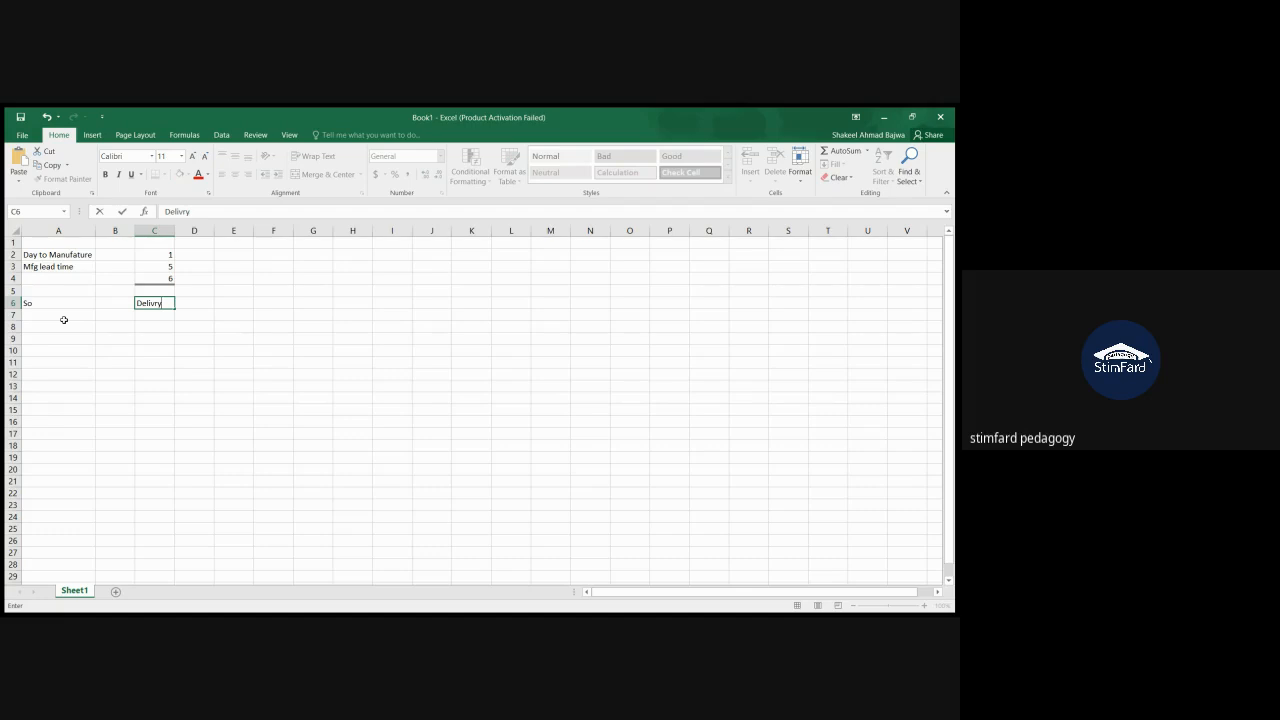
pyautogui.press('BackSpace')
pyautogui.press('BackSpace')
pyautogui.press('BackSpace')
pyautogui.write('very')
pyautogui.press('Tab')
pyautogui.write('20')
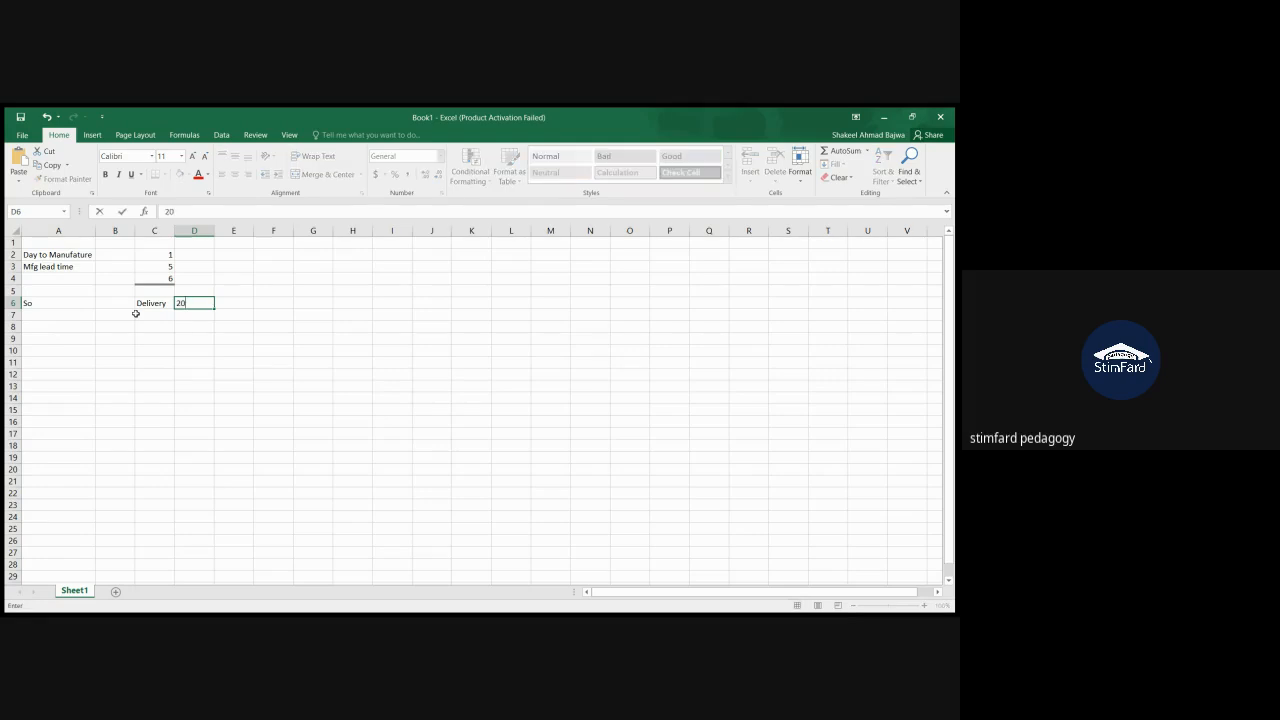
pyautogui.write('/07/2024')
pyautogui.press('Return')
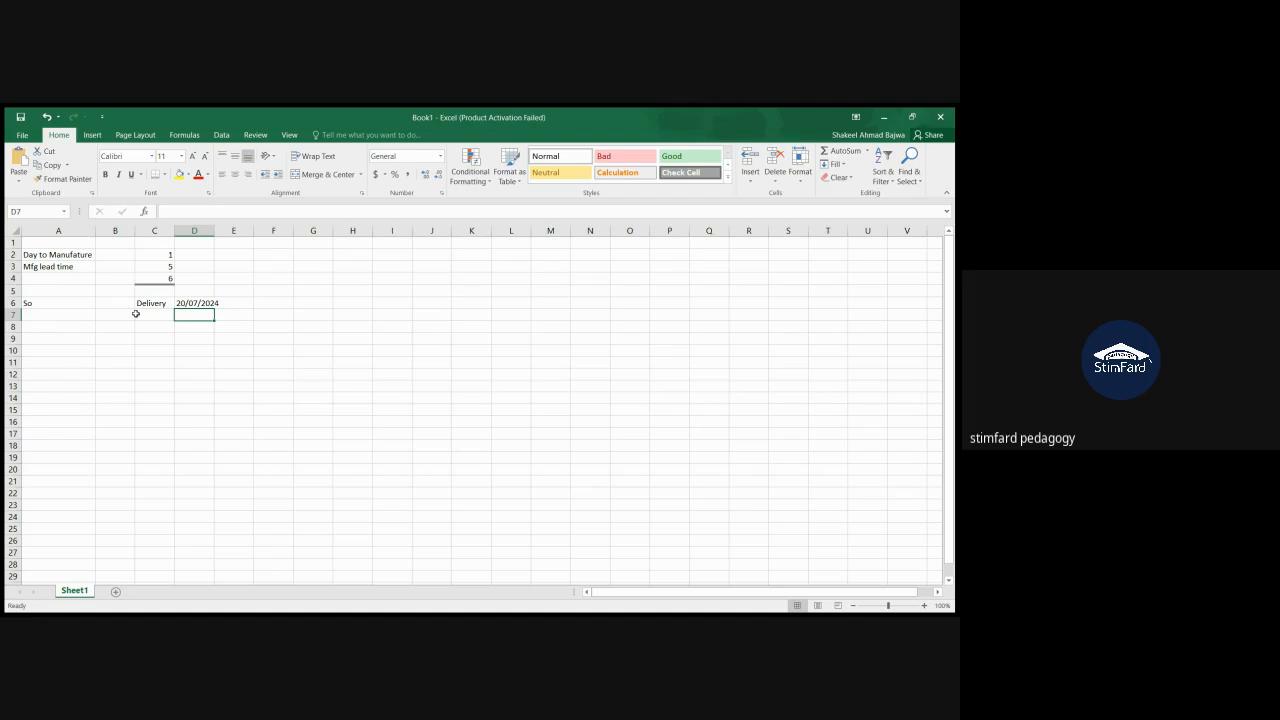
pyautogui.doubleClick(216, 232)
# Examine the delivery date in D6 against the preparation and lead-time days in C2:C4
pyautogui.click(198, 303)
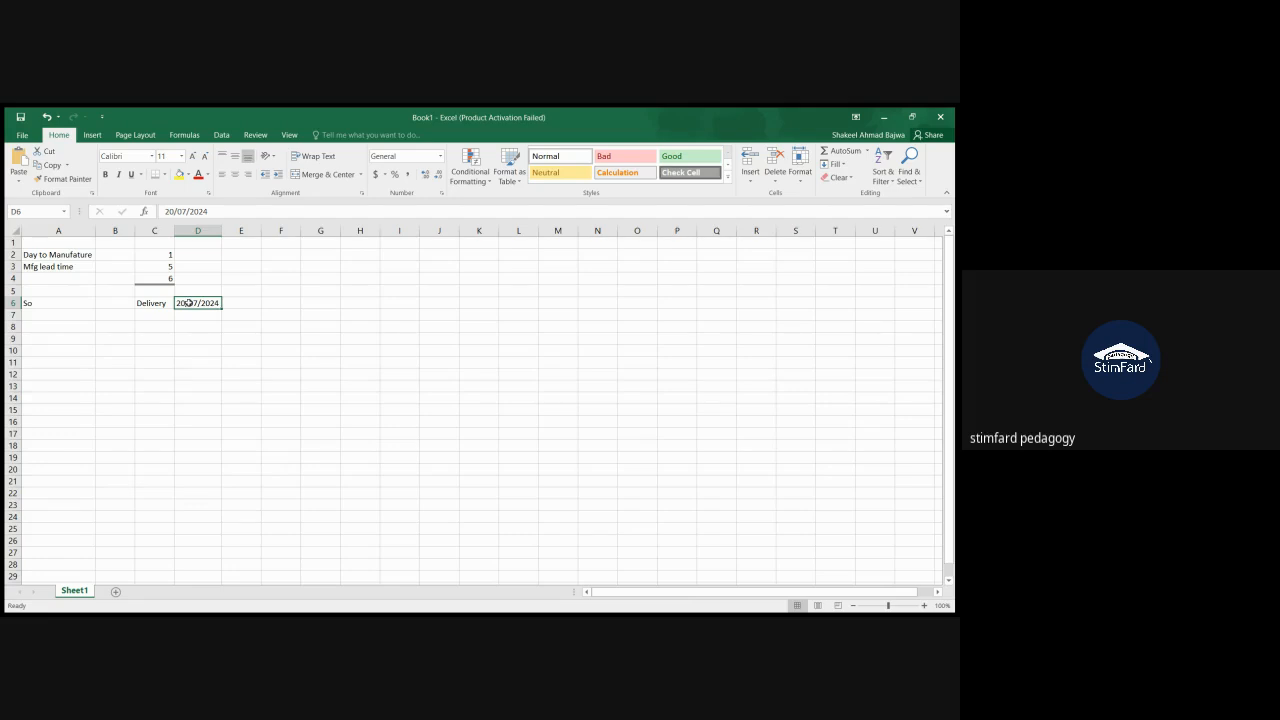
pyautogui.click(170, 254)
pyautogui.moveTo(170, 254); pyautogui.dragTo(170, 279)
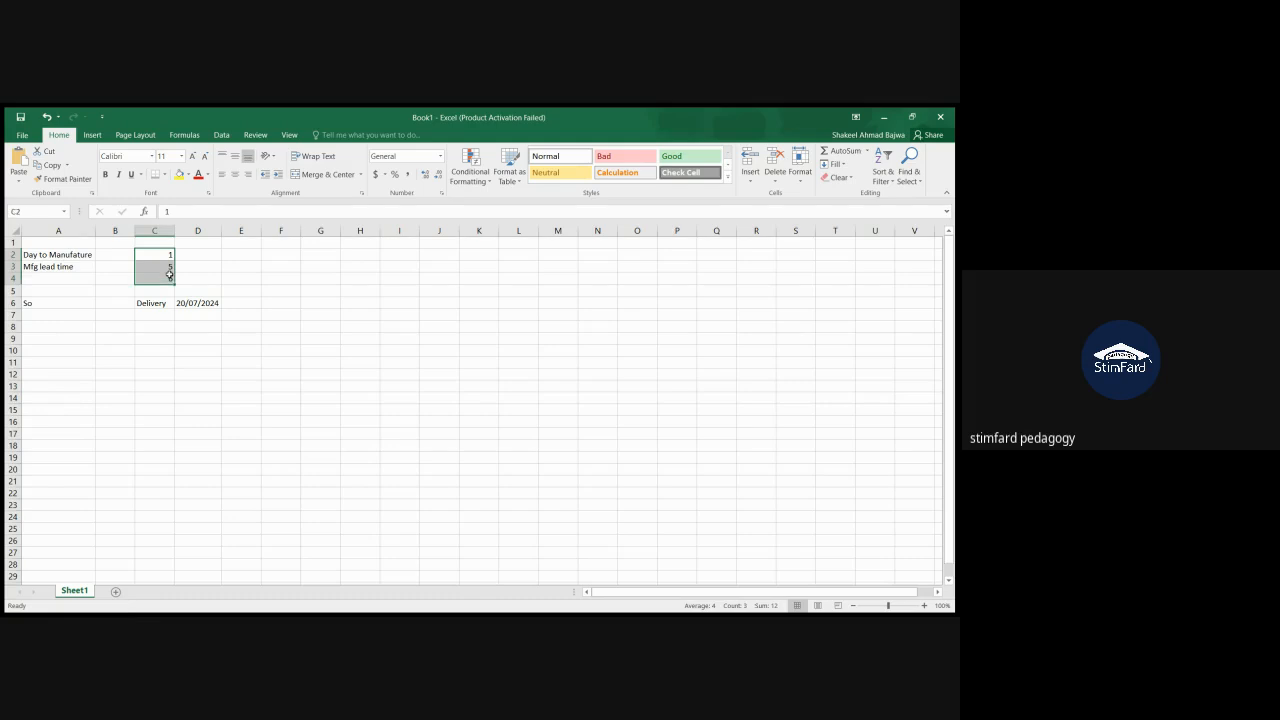
pyautogui.click(164, 327)
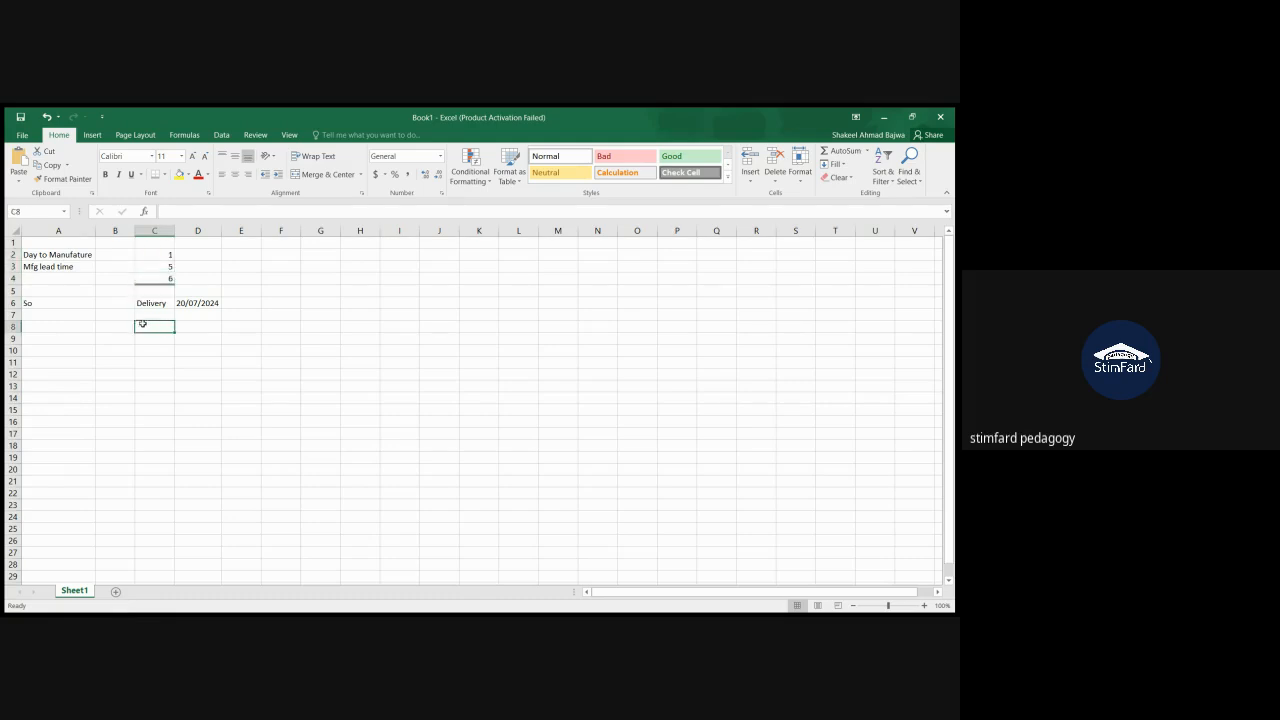
pyautogui.click(52, 322)
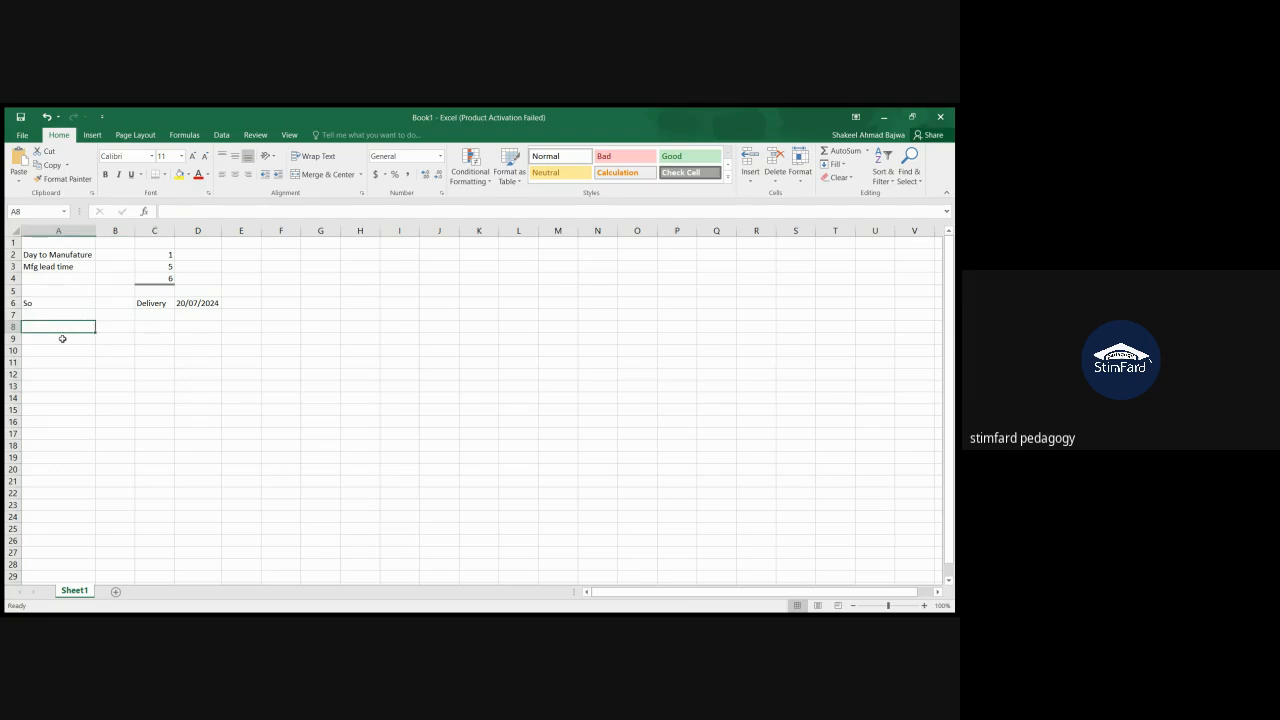
pyautogui.click(172, 254)
pyautogui.moveTo(172, 254); pyautogui.dragTo(172, 266)
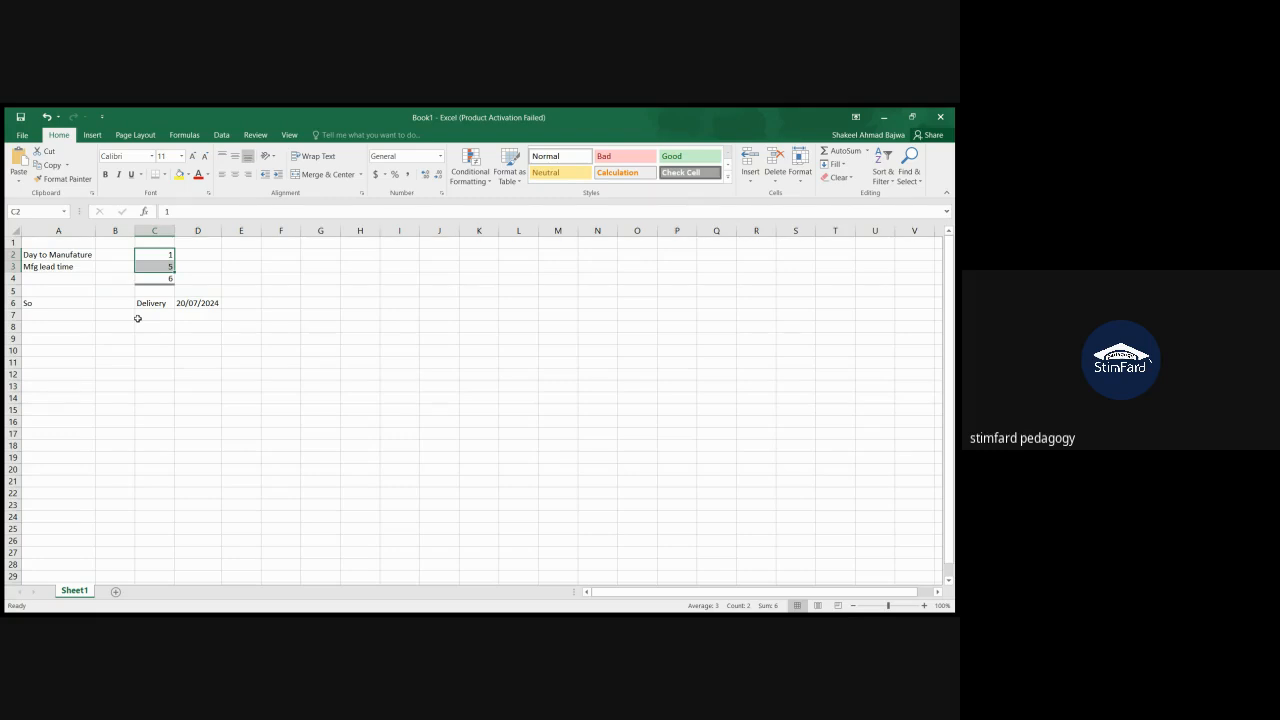
pyautogui.click(199, 305)
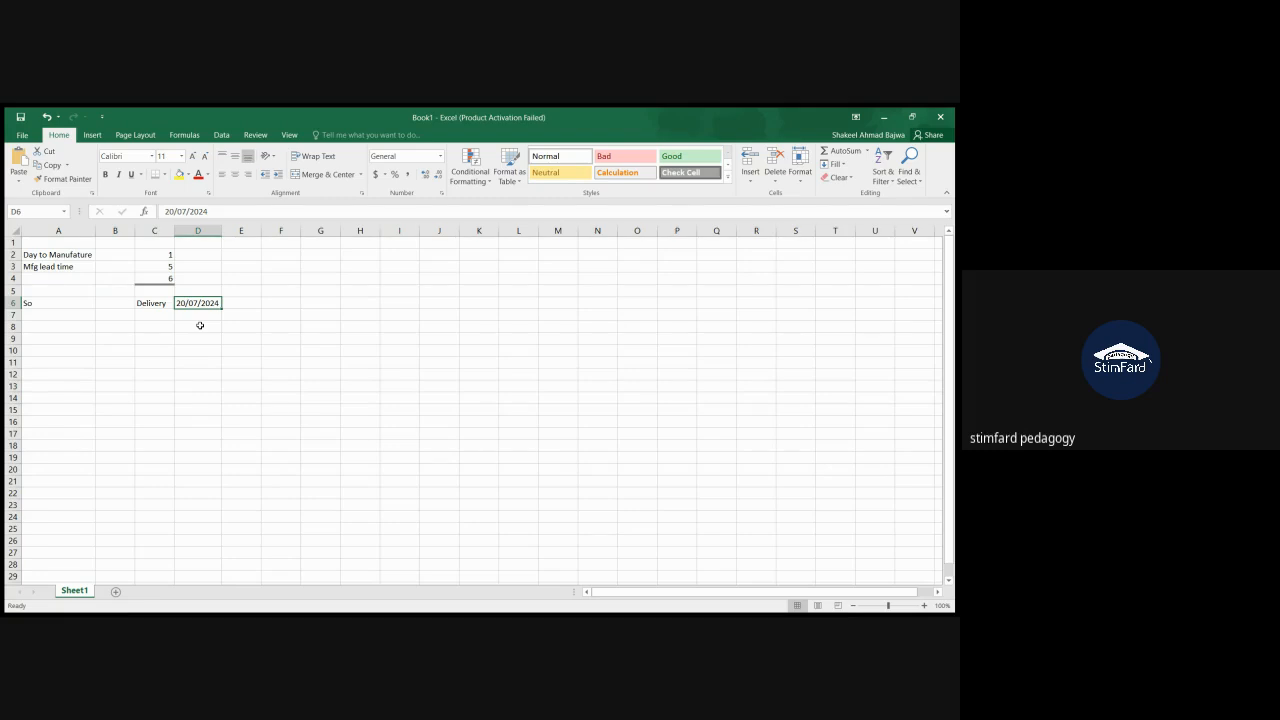
pyautogui.click(49, 327)
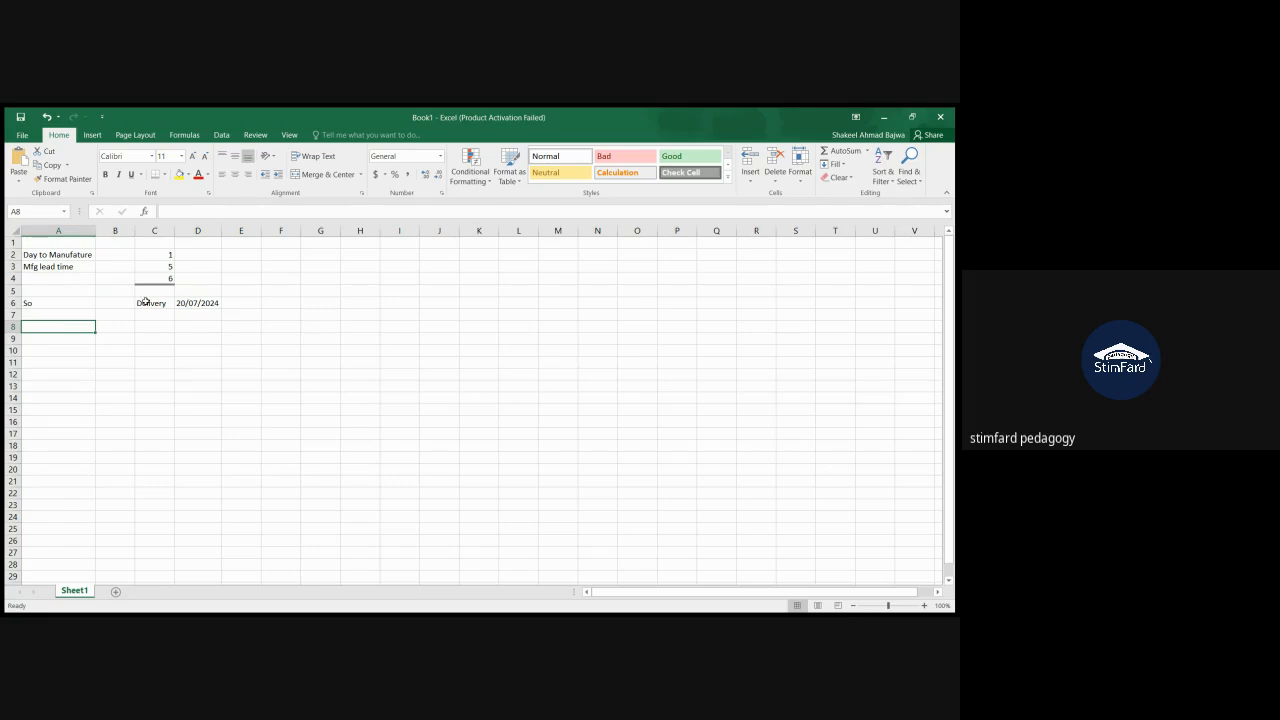
pyautogui.click(171, 254)
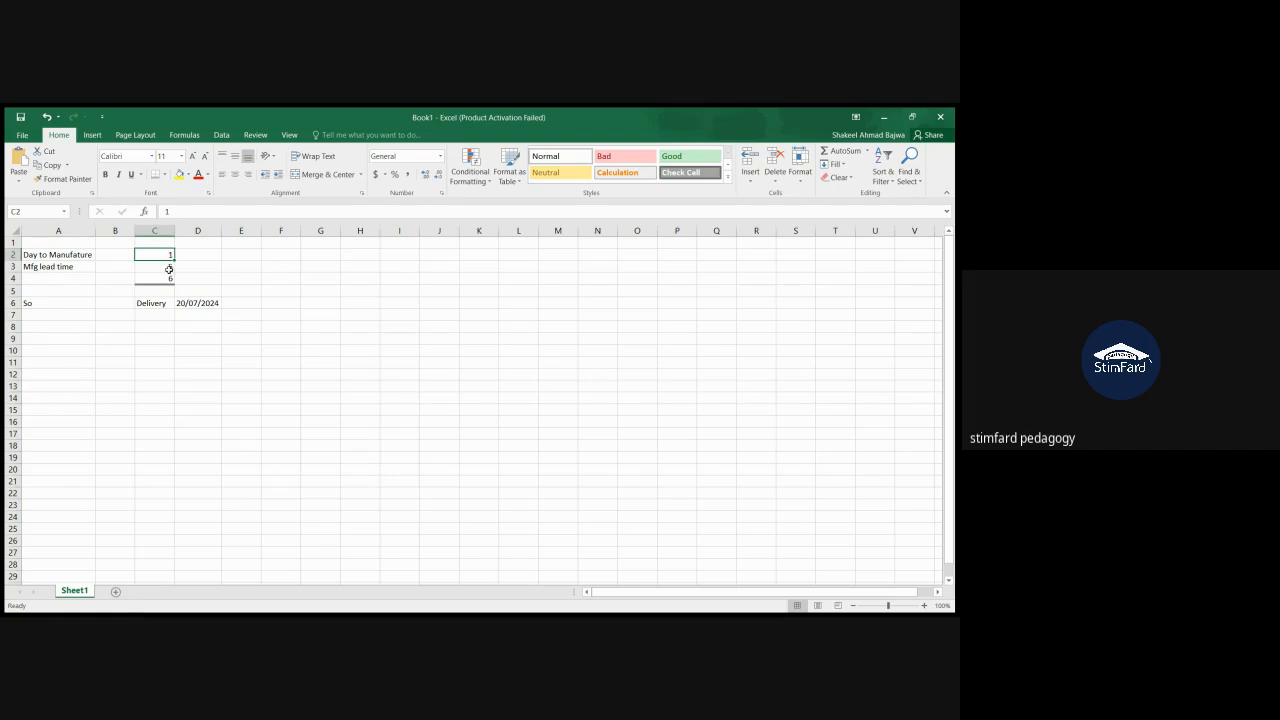
pyautogui.click(168, 267)
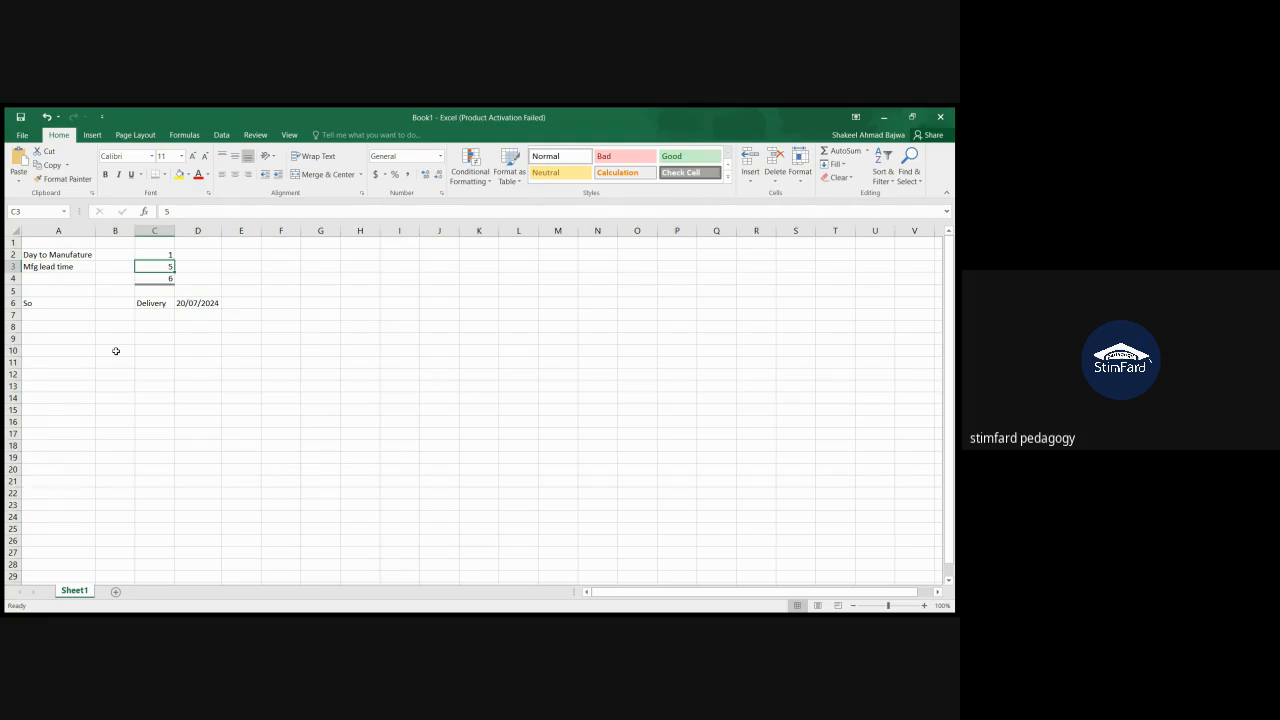
pyautogui.click(71, 314)
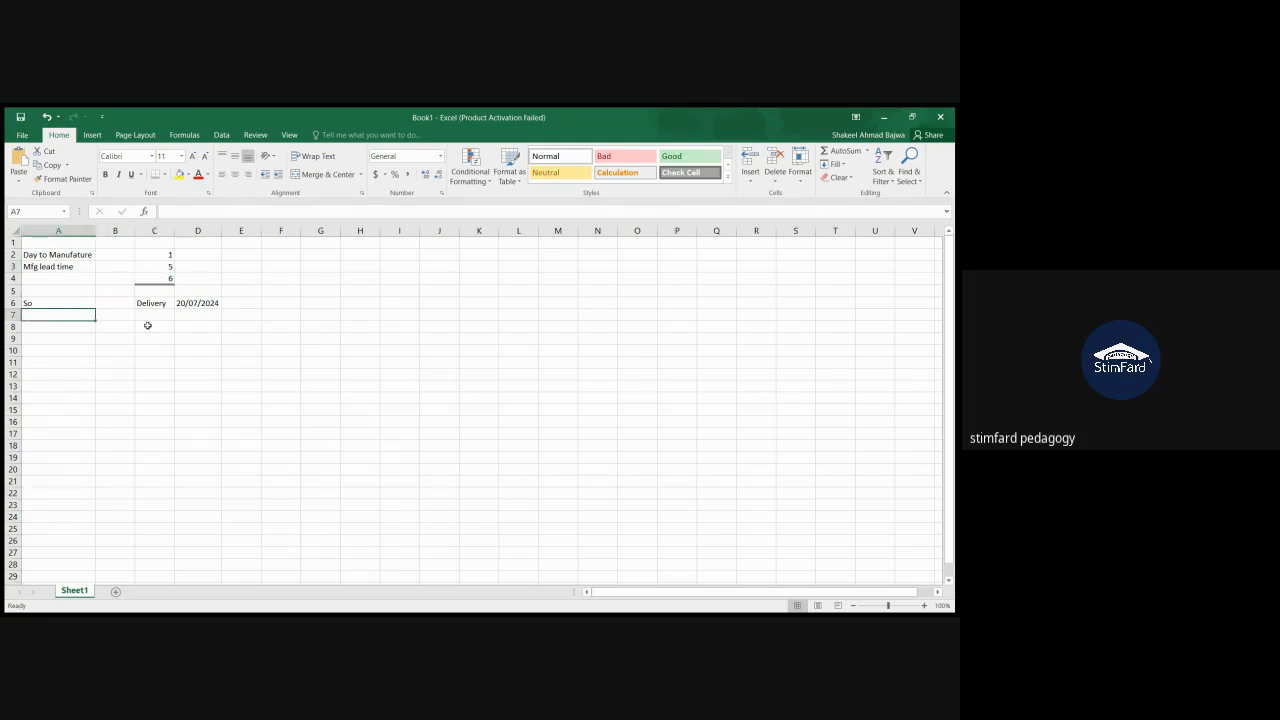
pyautogui.click(199, 315)
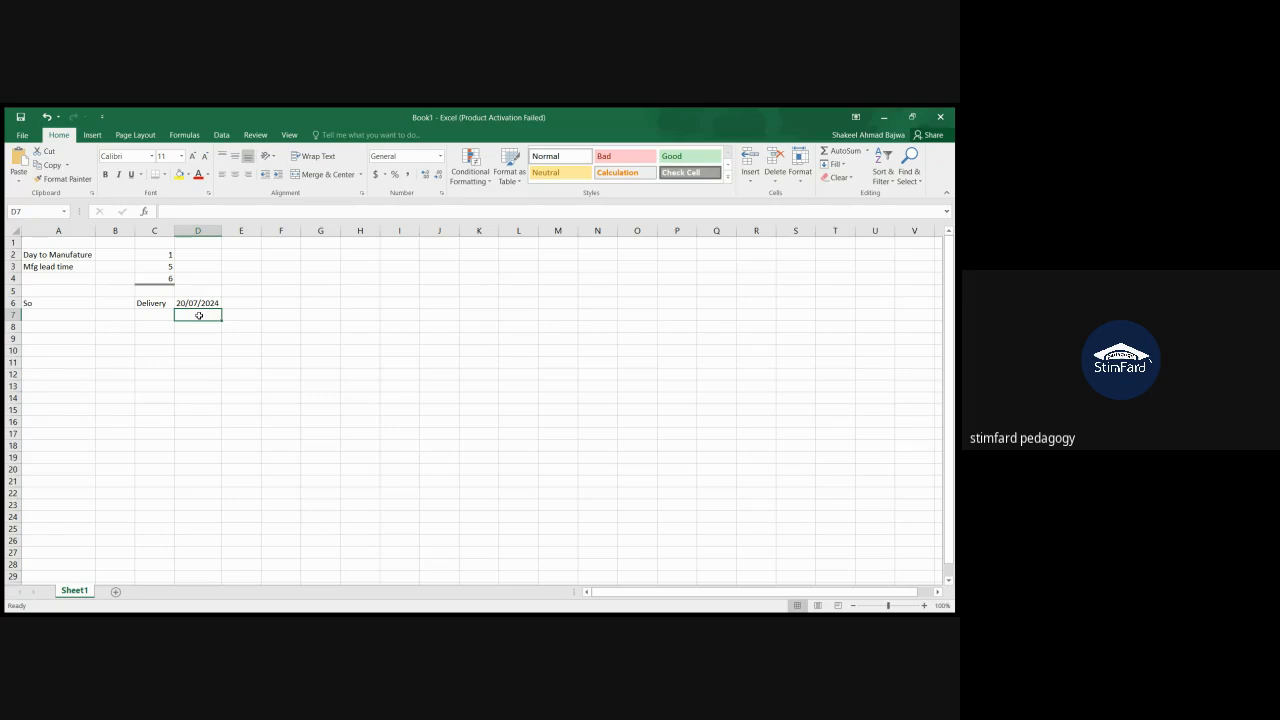
pyautogui.write('=')
pyautogui.press('Up')
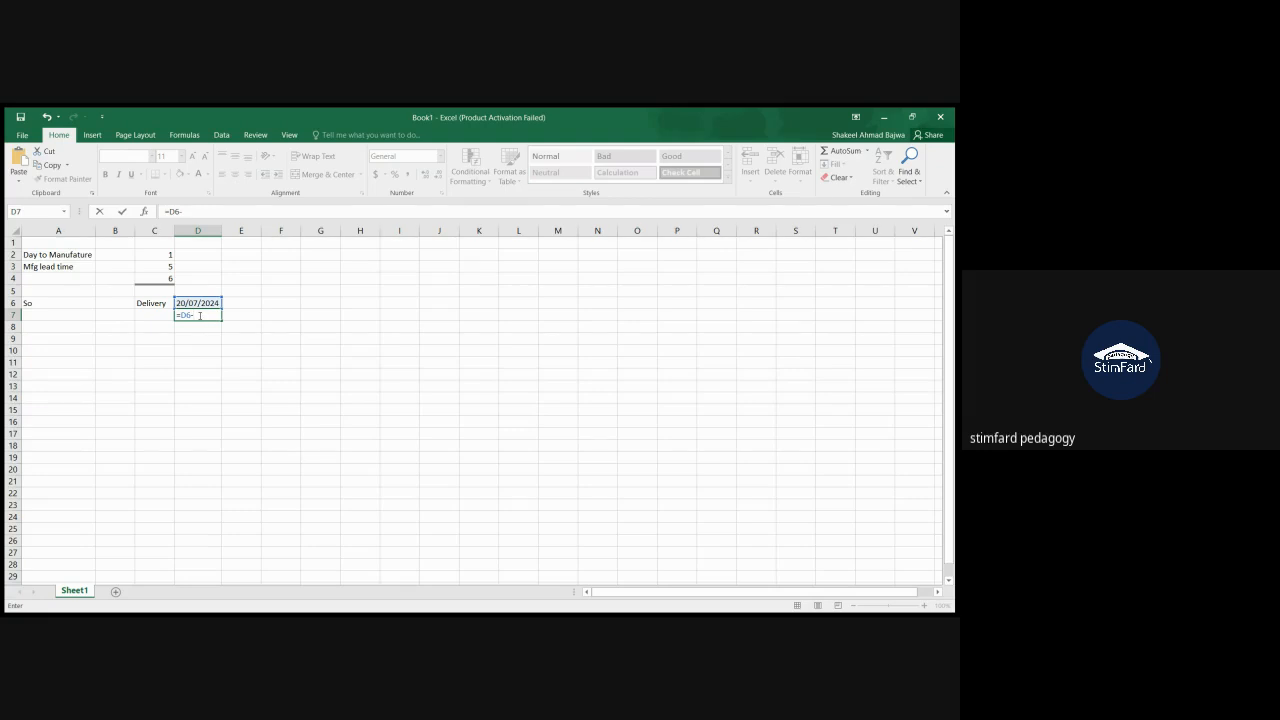
pyautogui.press('Return')
# Enter the date 15/07/24 in cell D7, below the delivery date
pyautogui.click(199, 316)
pyautogui.write('15/07')
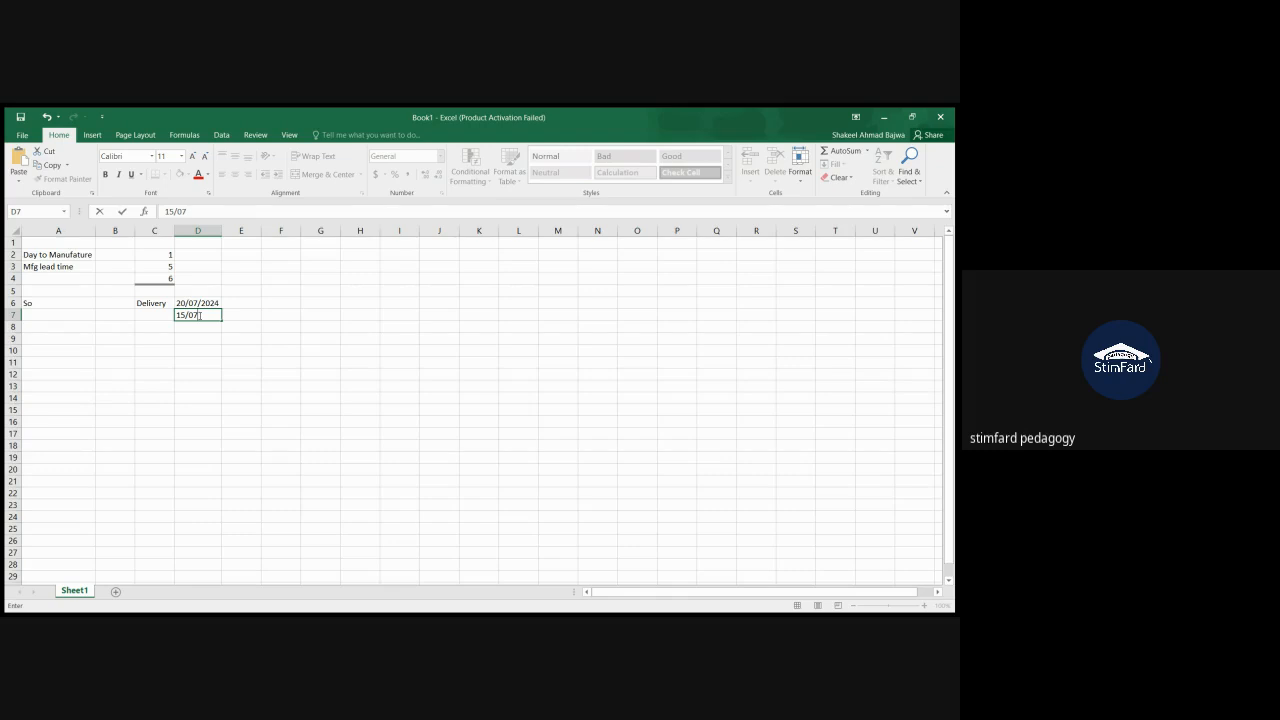
pyautogui.write('/24')
pyautogui.click(209, 340)
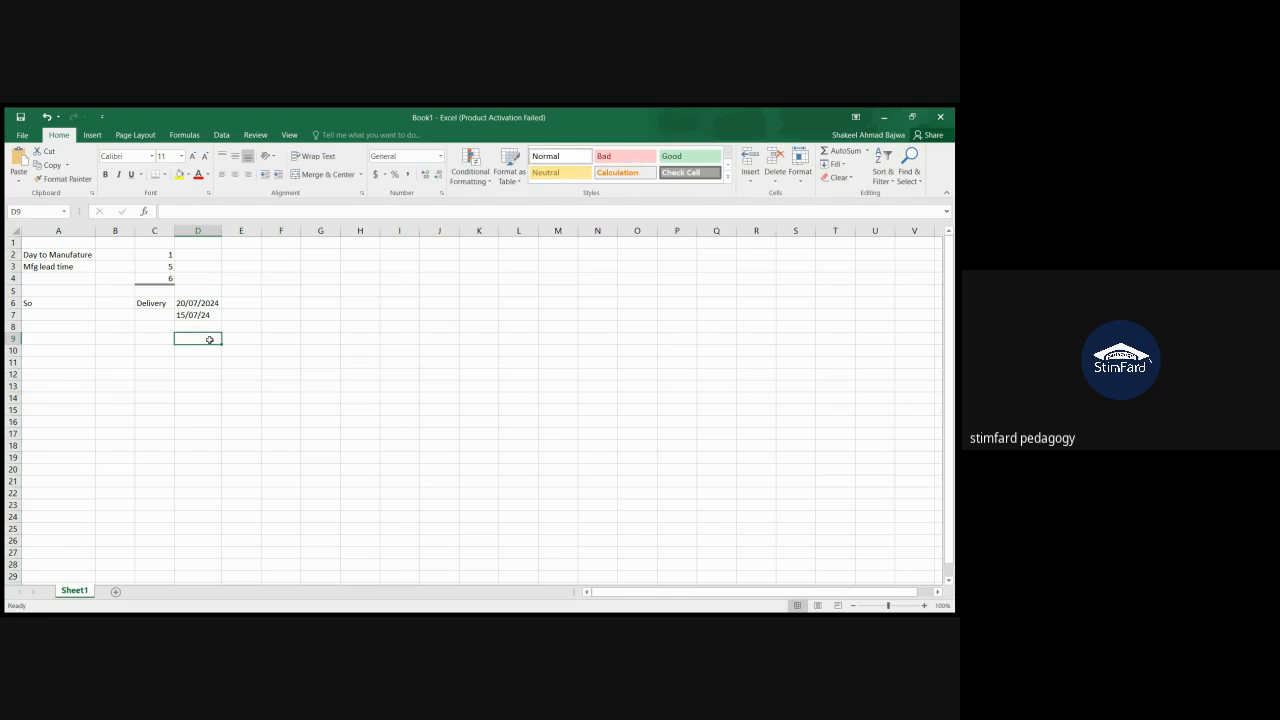
pyautogui.click(200, 314)
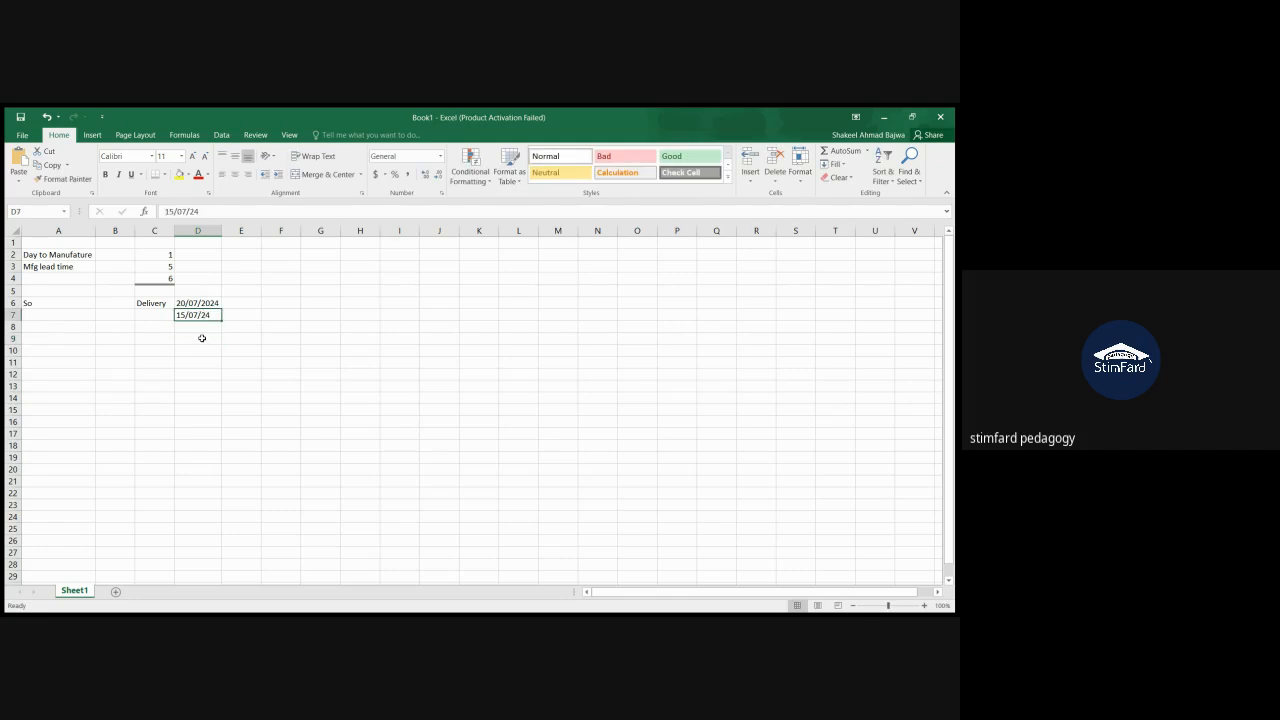
# Label row 7 with "Mfg" in A7 and "Schedule Date" in C7, and fit column C's width to its text
pyautogui.click(58, 319)
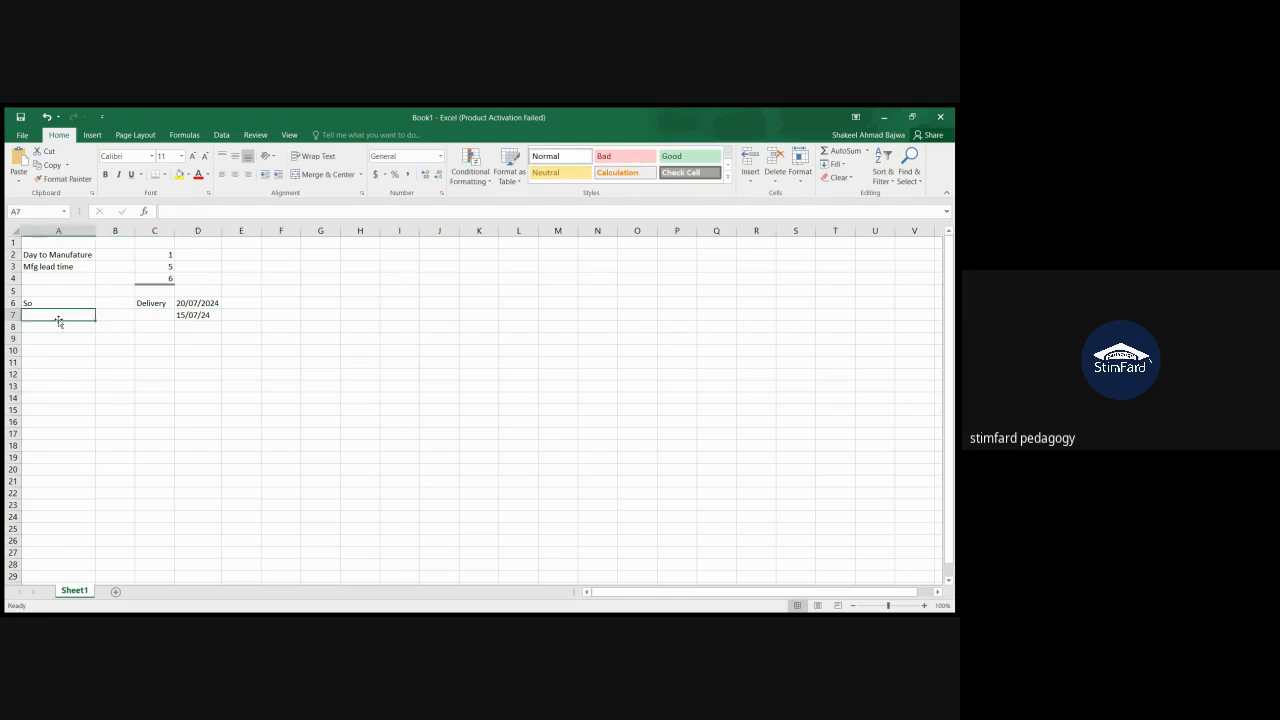
pyautogui.write('Mfg')
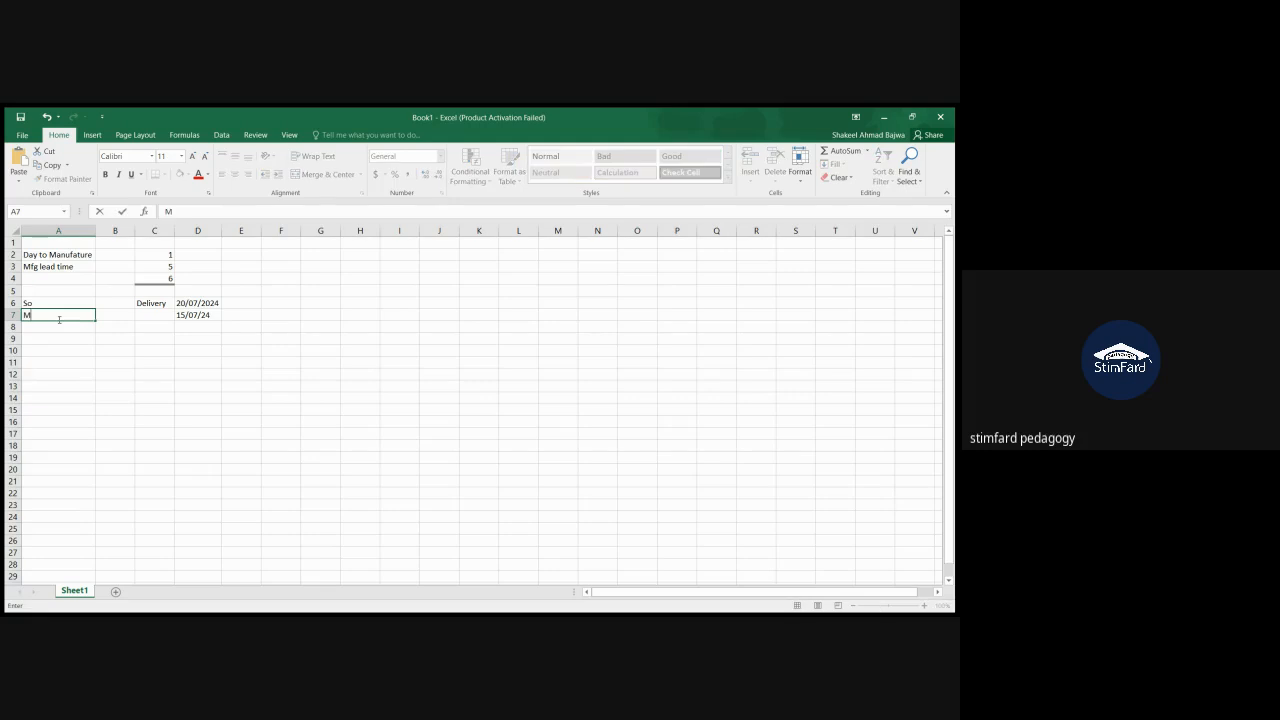
pyautogui.click(161, 317)
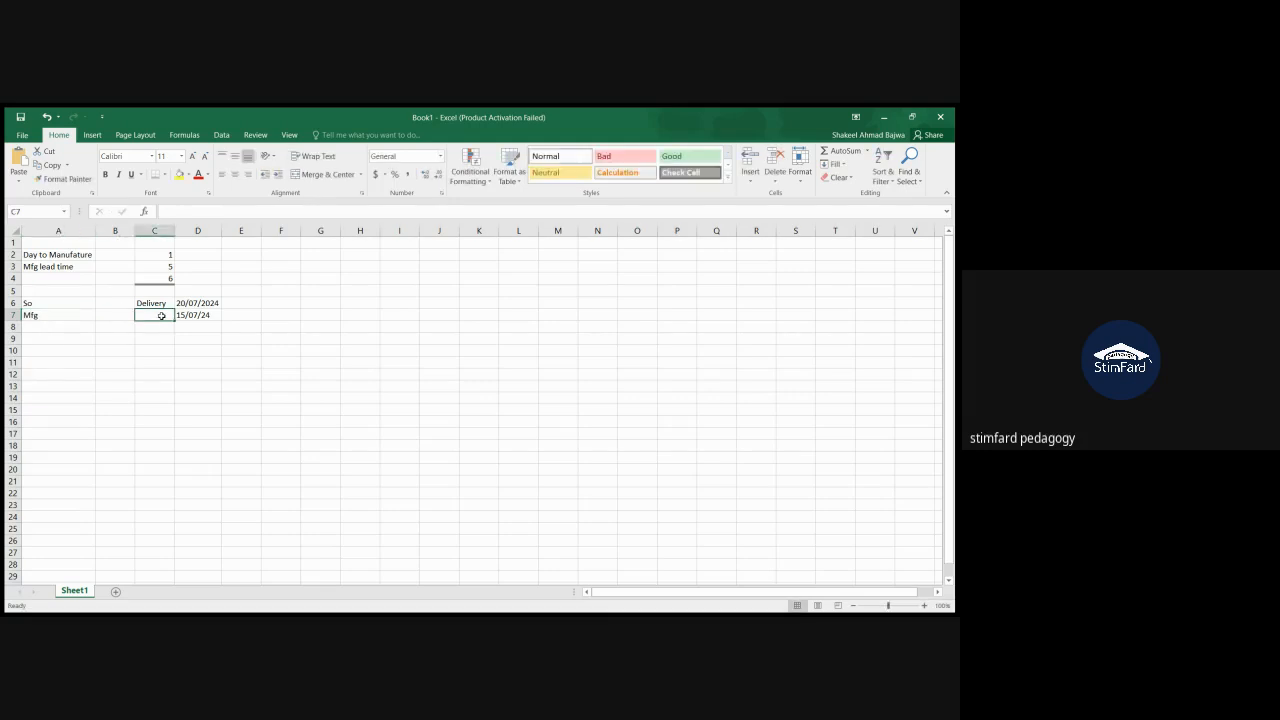
pyautogui.write('Schedule')
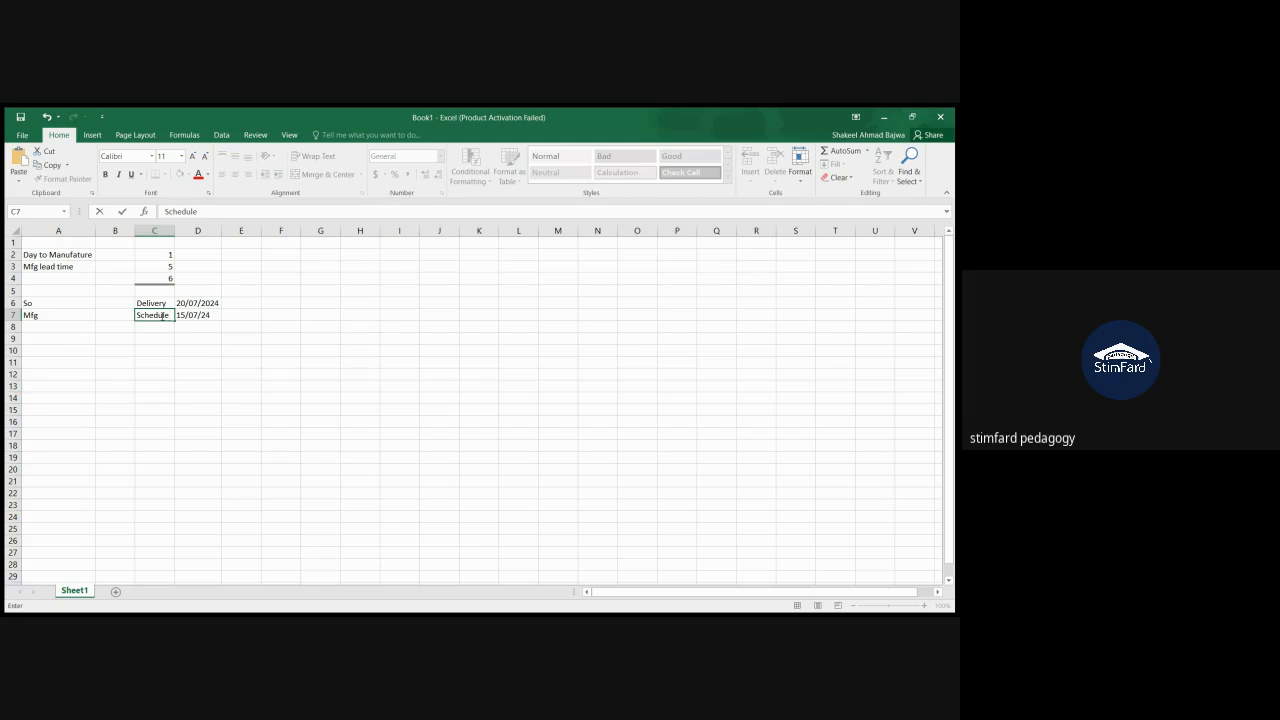
pyautogui.write(' Date')
pyautogui.click(169, 337)
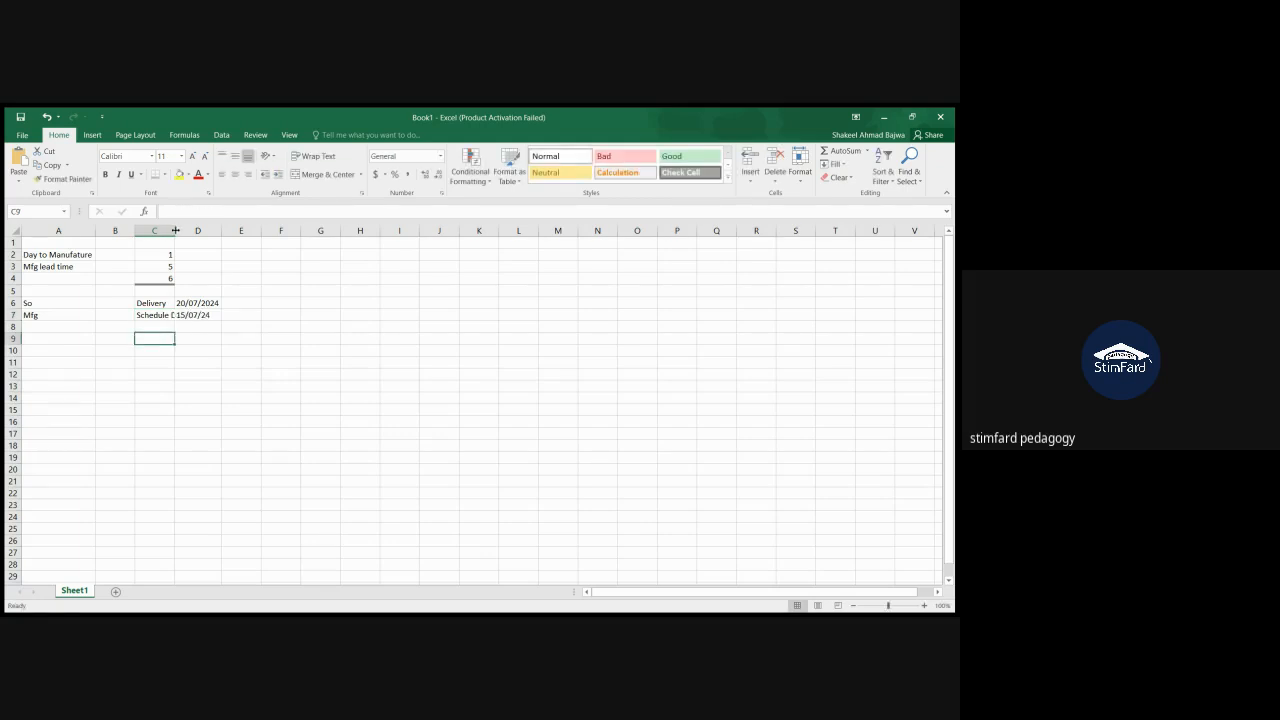
pyautogui.doubleClick(175, 231)
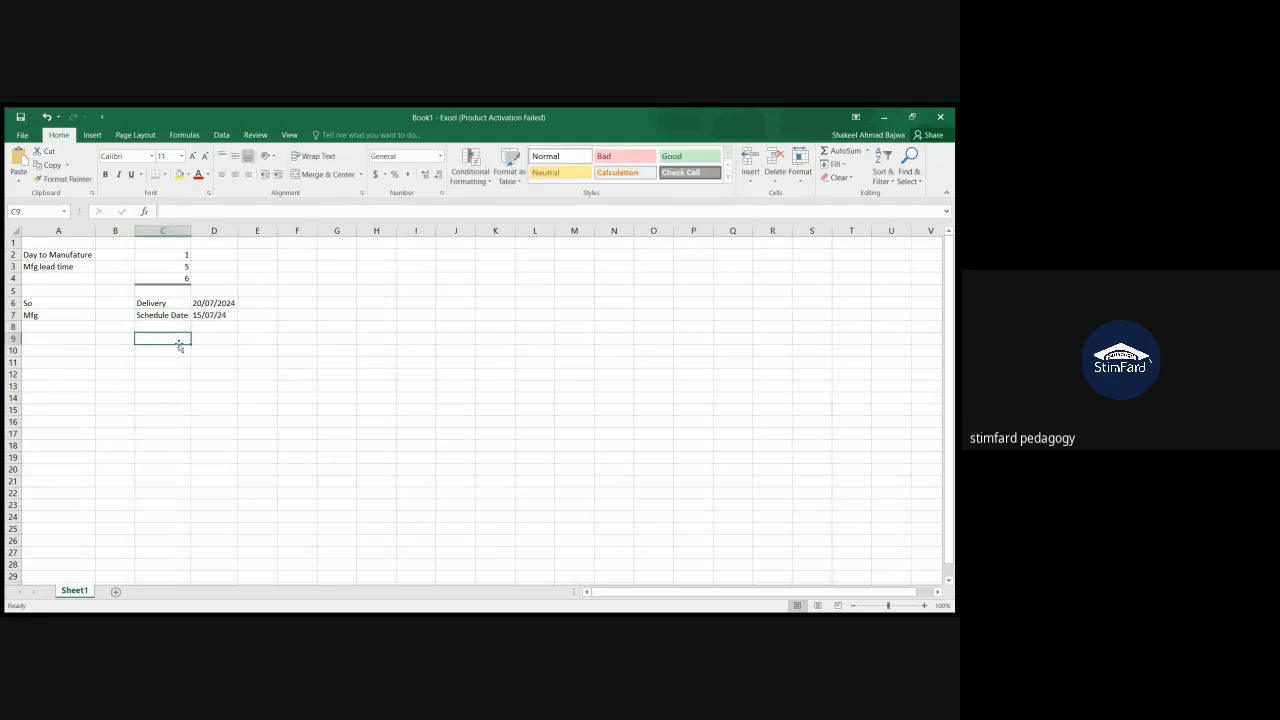
# Replace the label in cell A7 with "MO"
pyautogui.click(58, 315)
pyautogui.doubleClick(58, 315)
pyautogui.write('MO')
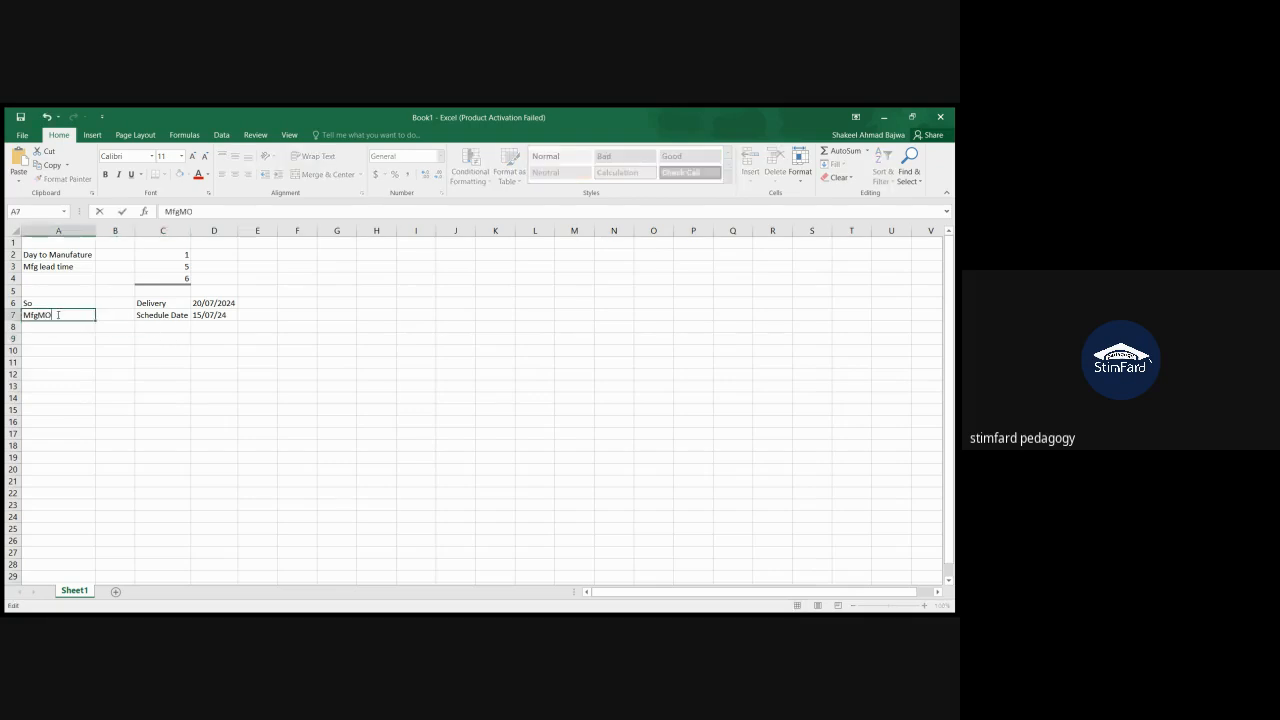
pyautogui.press('BackSpace')
pyautogui.press('BackSpace')
pyautogui.press('BackSpace')
pyautogui.press('BackSpace')
pyautogui.press('BackSpace')
pyautogui.write('MO')
pyautogui.press('Return')
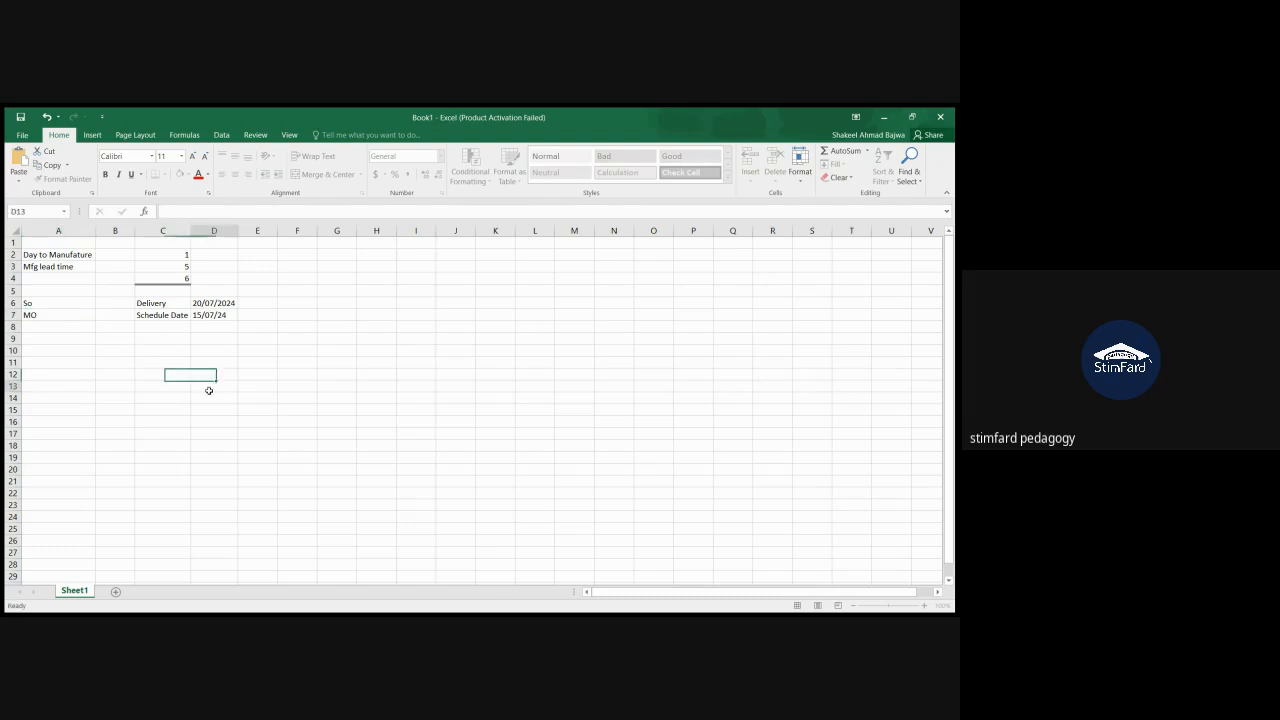
# Compare the schedule date in D7 with the delivery date in D6 and the manufacturing days in C2:C3
pyautogui.click(209, 389)
pyautogui.click(199, 316)
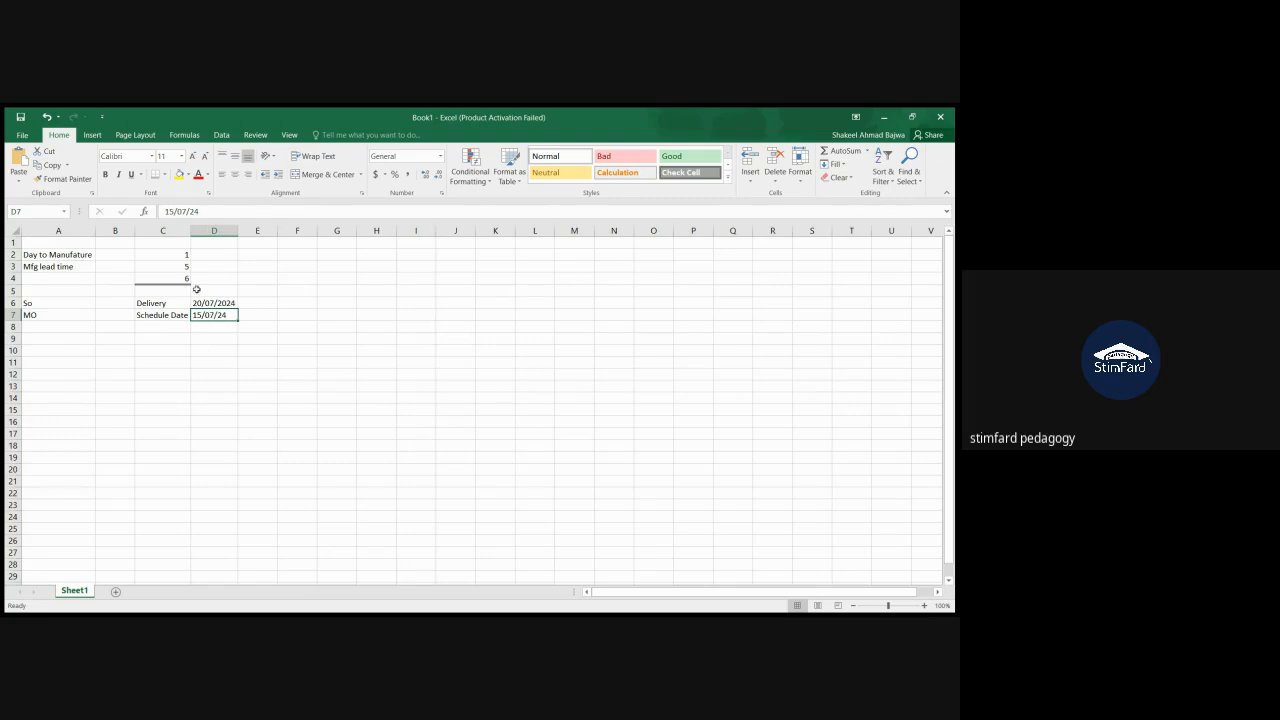
pyautogui.click(185, 267)
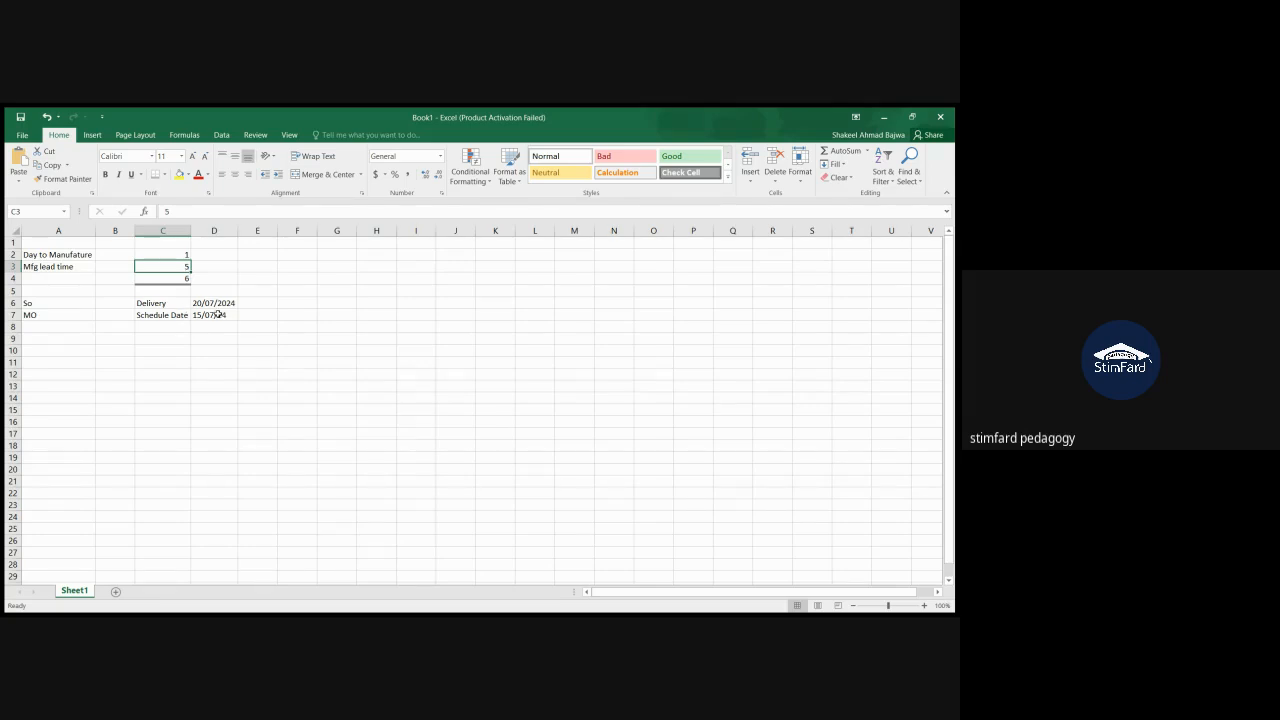
pyautogui.click(215, 304)
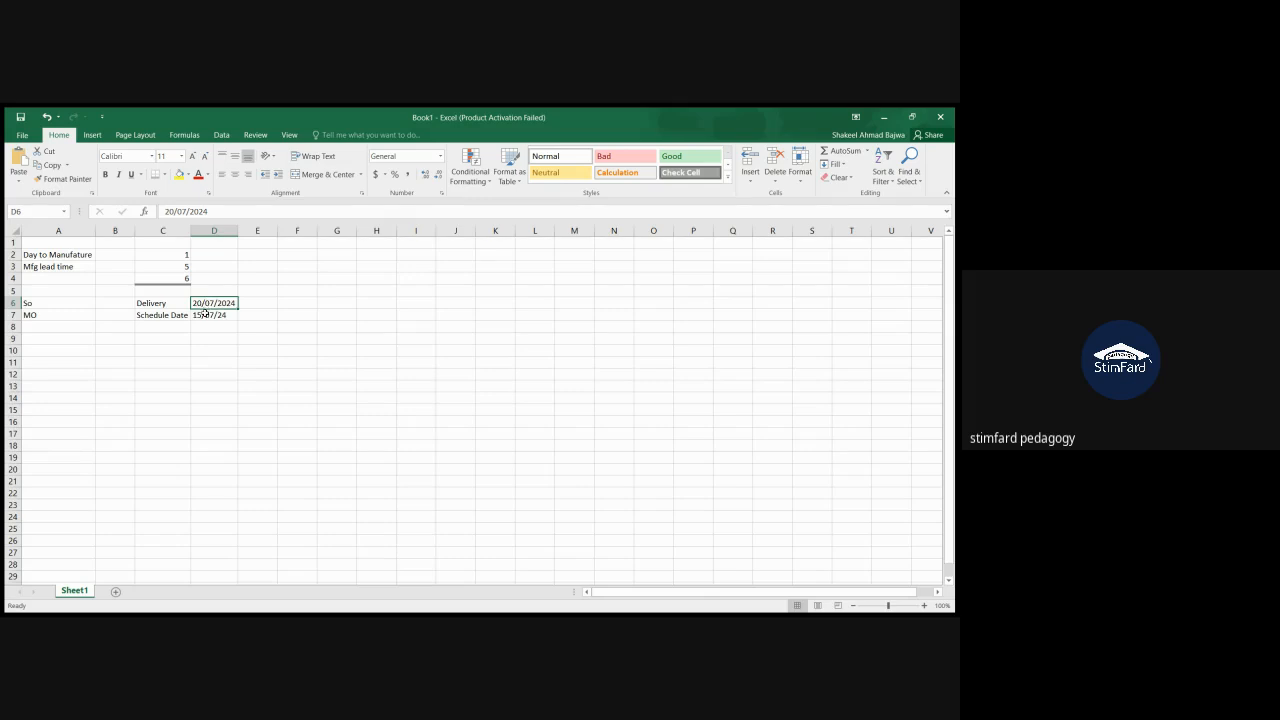
pyautogui.click(207, 315)
pyautogui.click(208, 302)
pyautogui.click(186, 253)
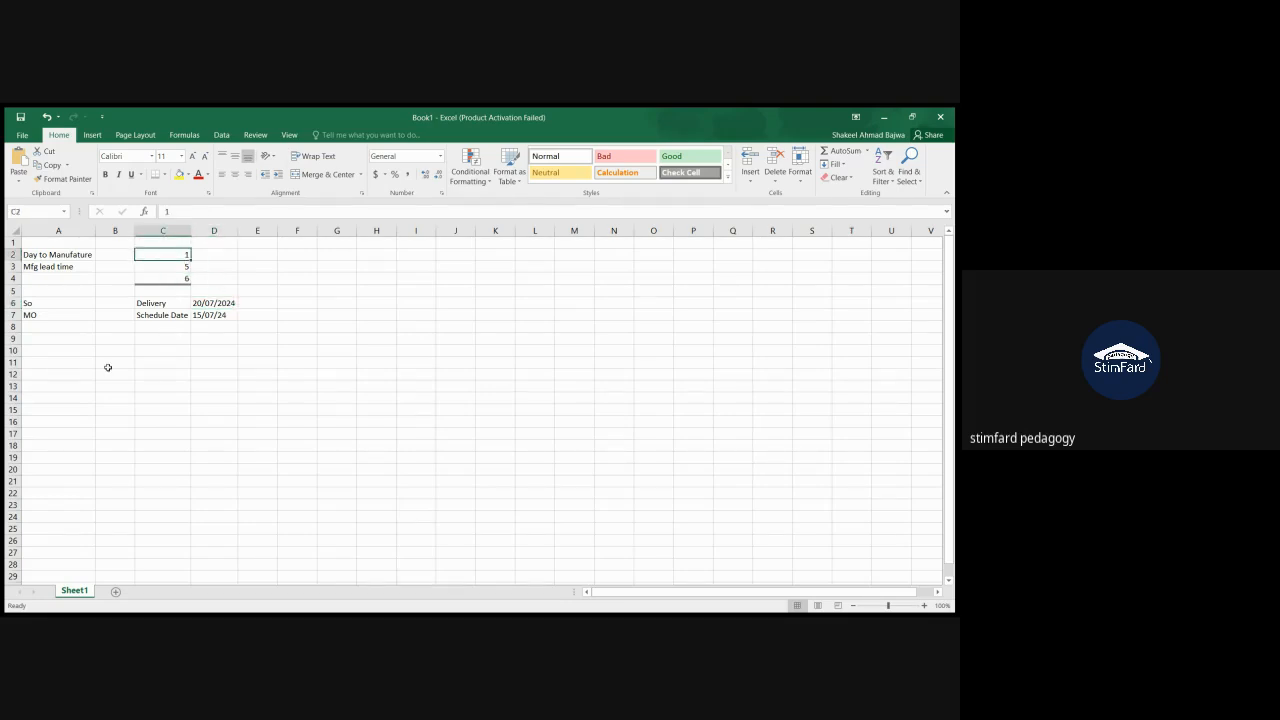
# Extend the label in cell A7 to read "MO- 11-07-2024"
pyautogui.click(50, 315)
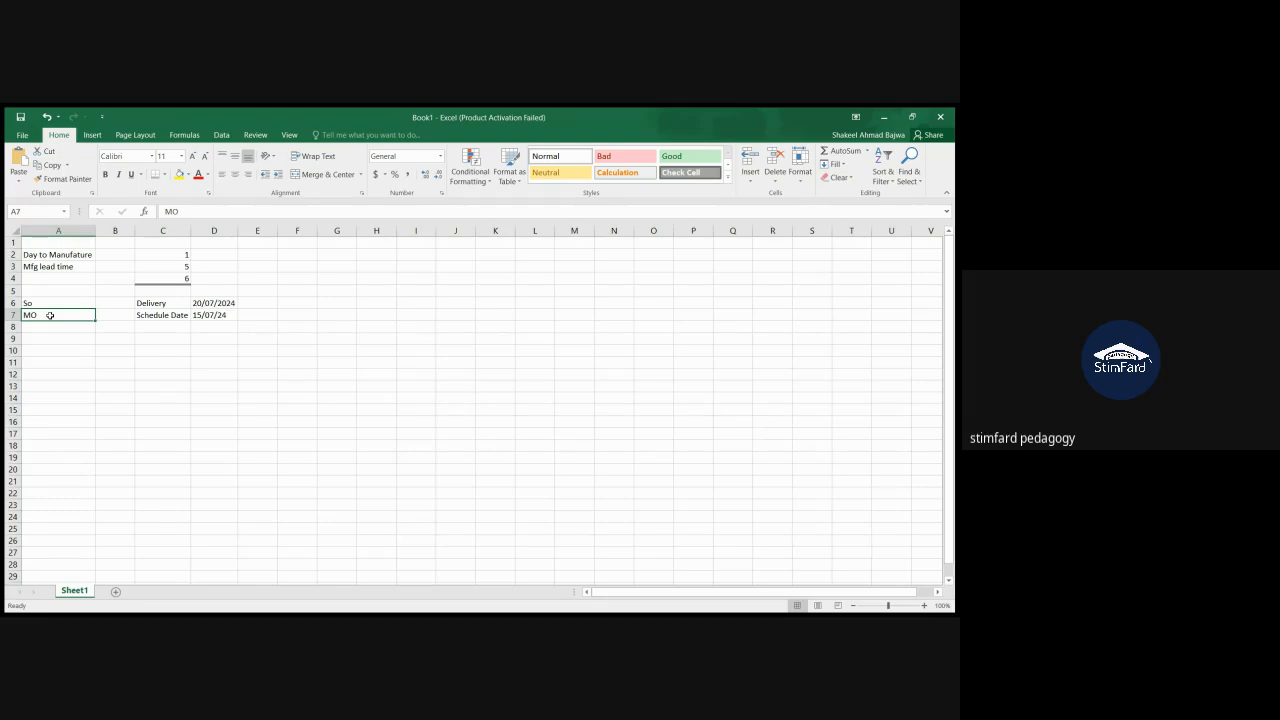
pyautogui.doubleClick(65, 316)
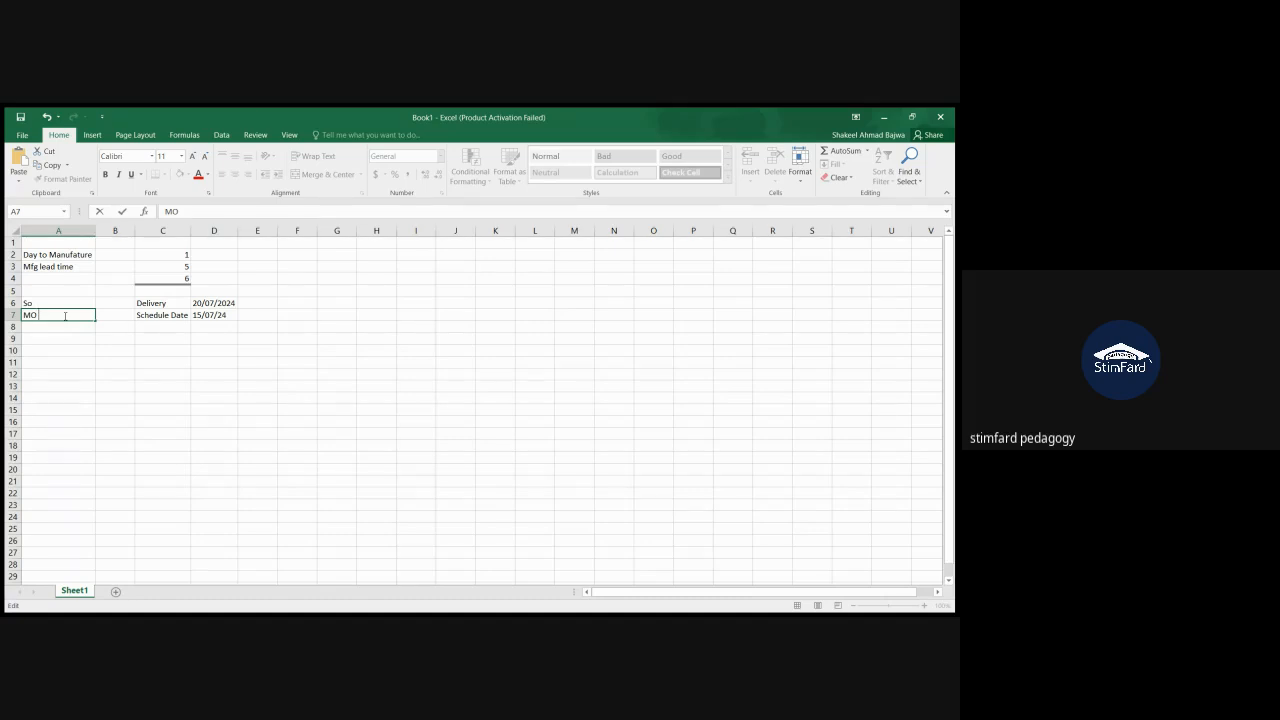
pyautogui.write('Ju')
pyautogui.write('2024')
pyautogui.press('Return')
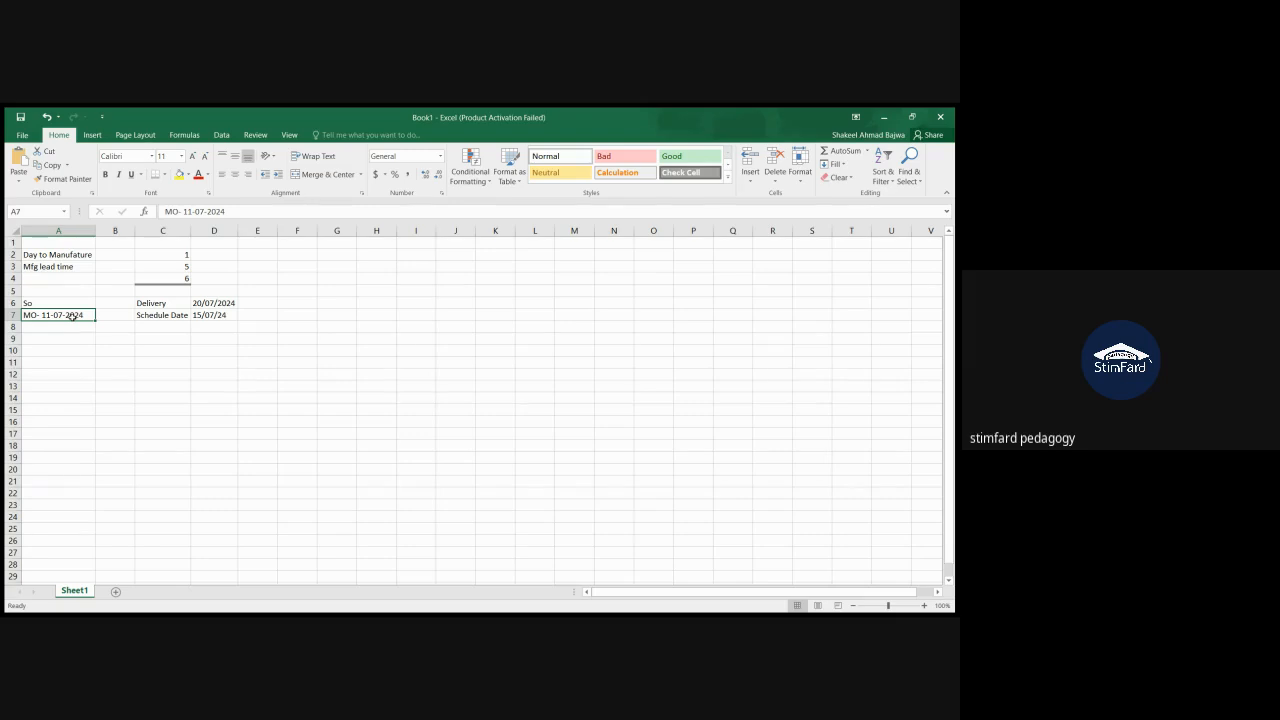
# Set the schedule date in cell D7 to 14/07/24
pyautogui.click(168, 318)
pyautogui.click(210, 316)
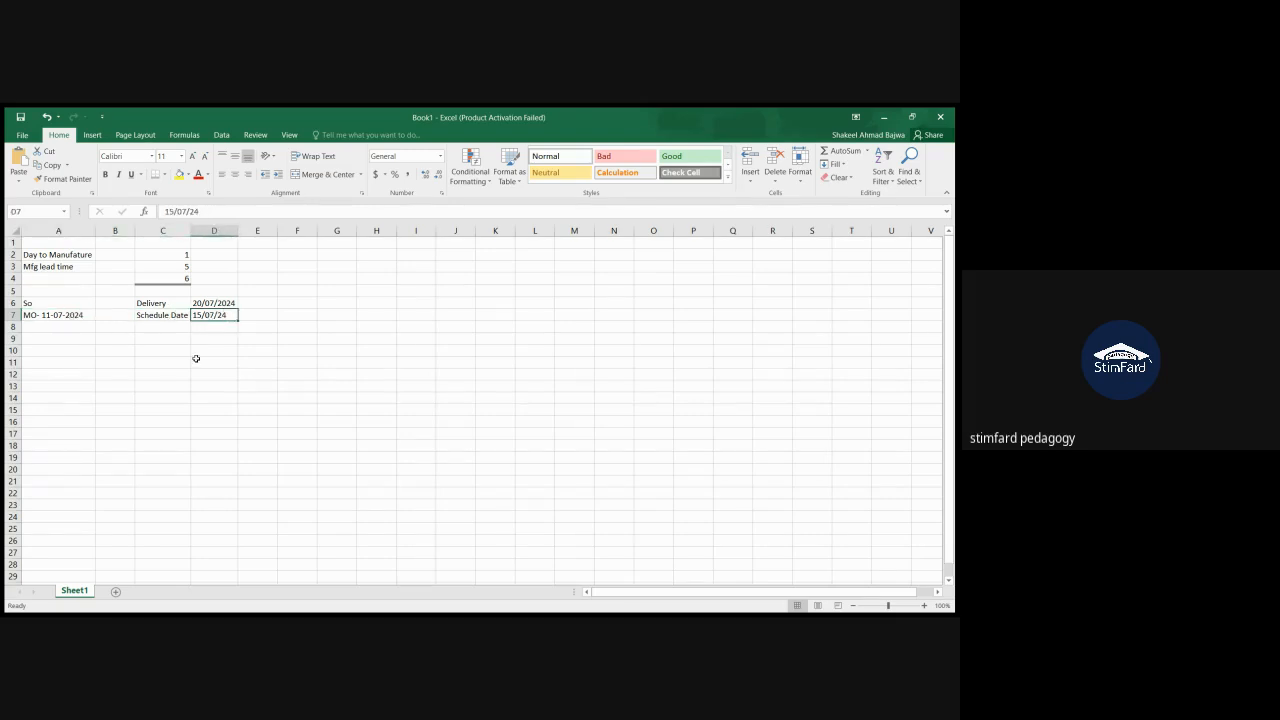
pyautogui.doubleClick(195, 315)
pyautogui.press('Delete')
pyautogui.write('4')
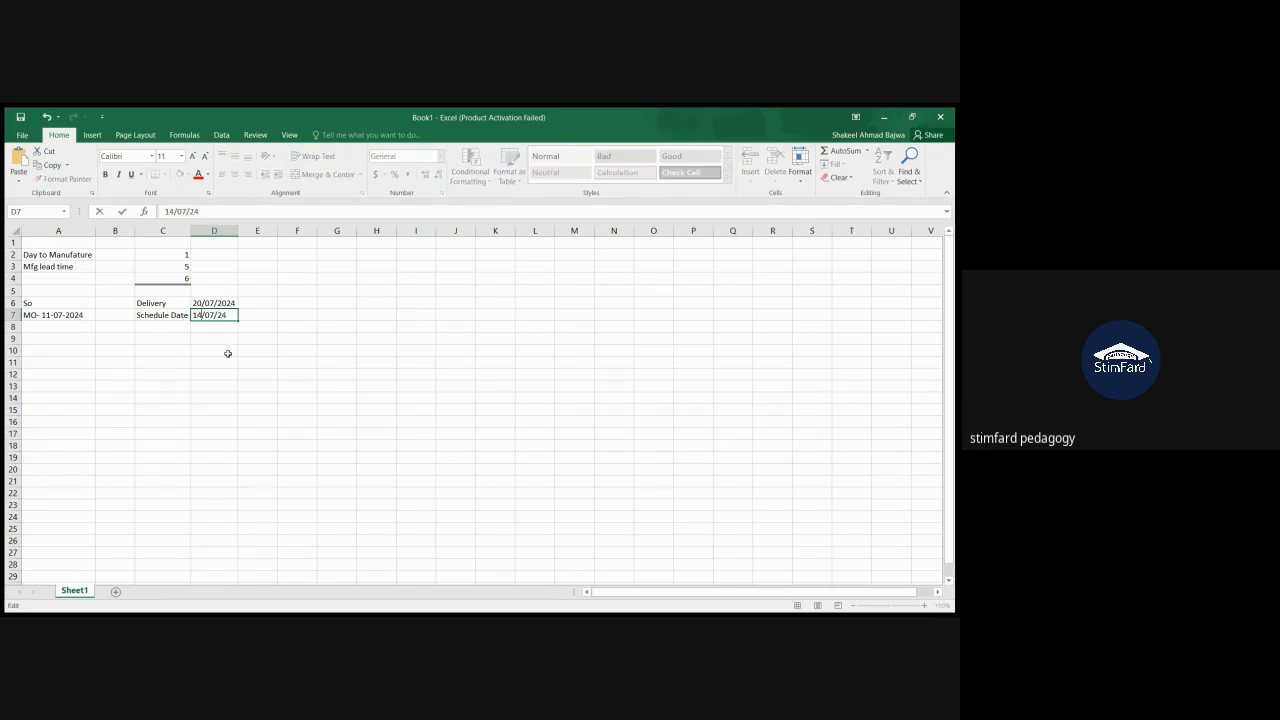
pyautogui.press('Return')
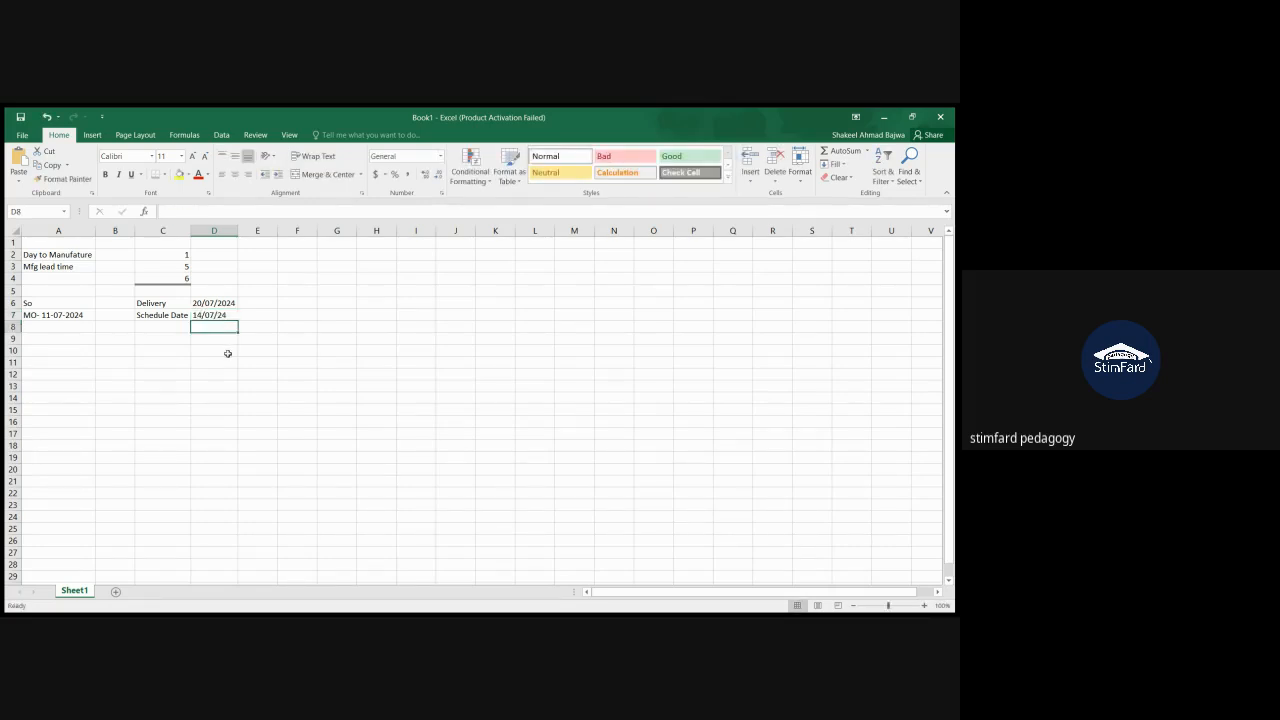
pyautogui.click(104, 372)
pyautogui.click(162, 316)
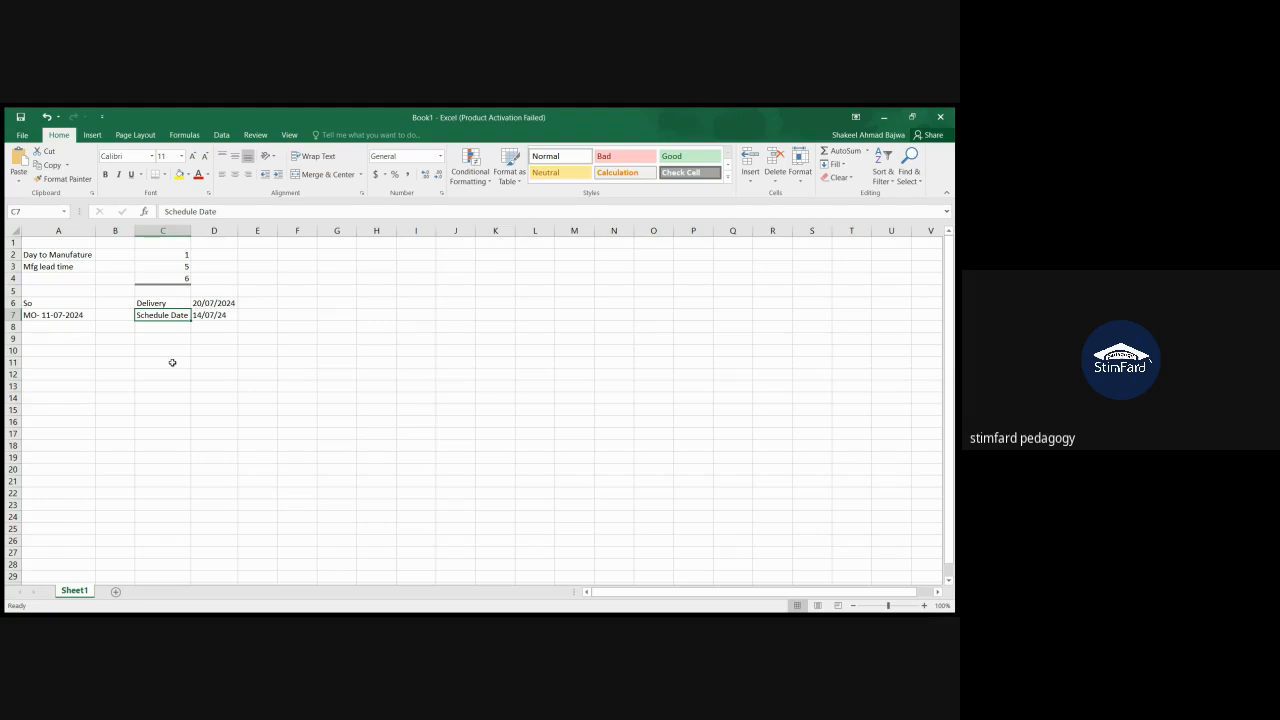
# Switch to Odoo, open the Sales products list and search it for "large desk"
pyautogui.hotkey('alt', 'Tab')
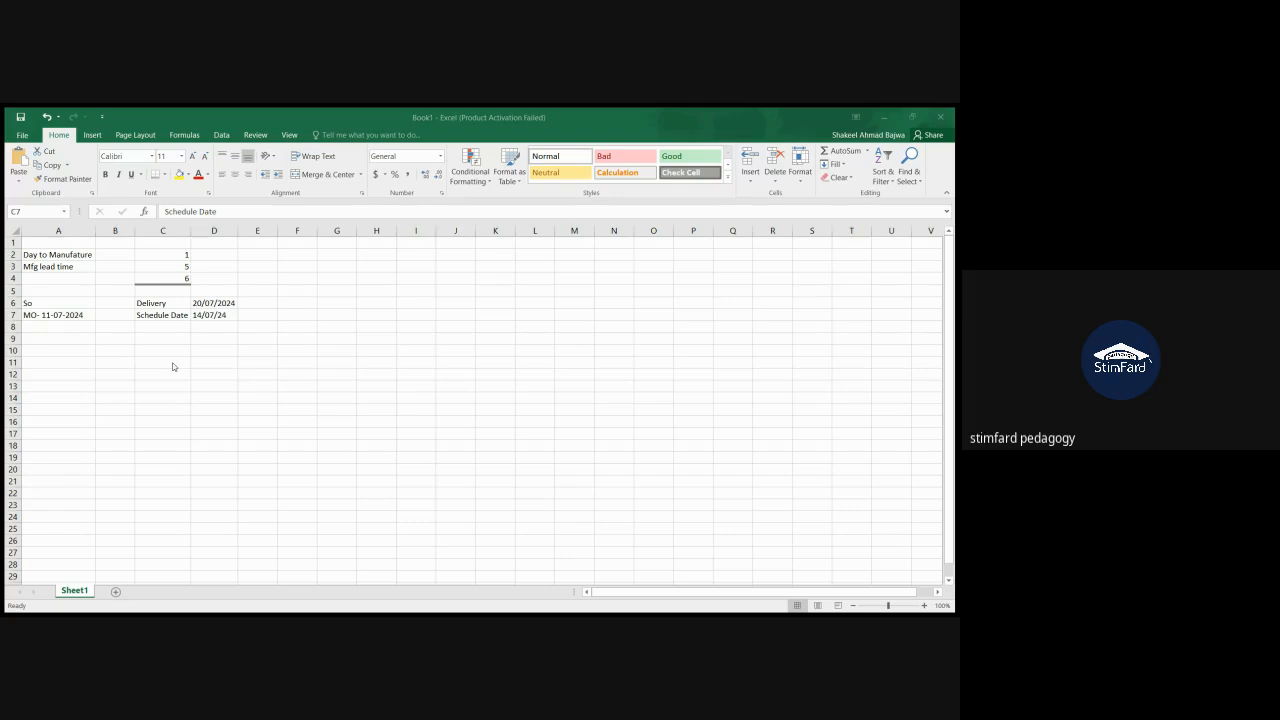
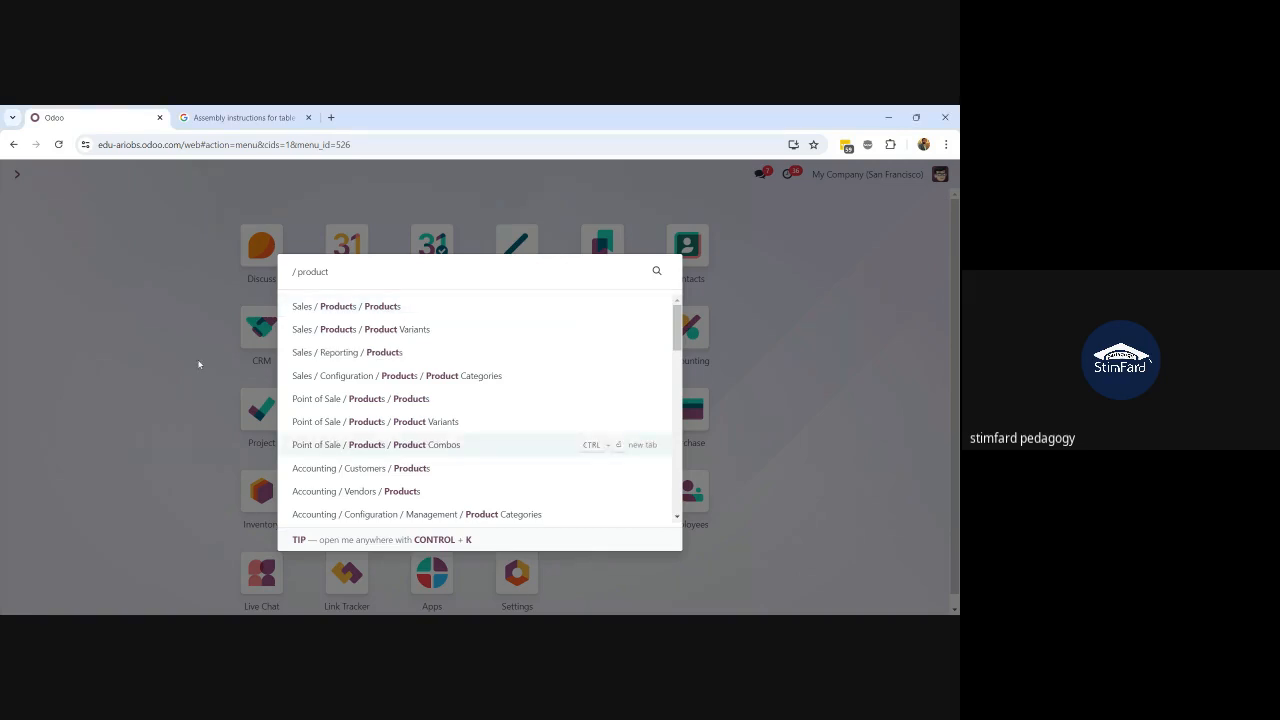
pyautogui.click(318, 308)
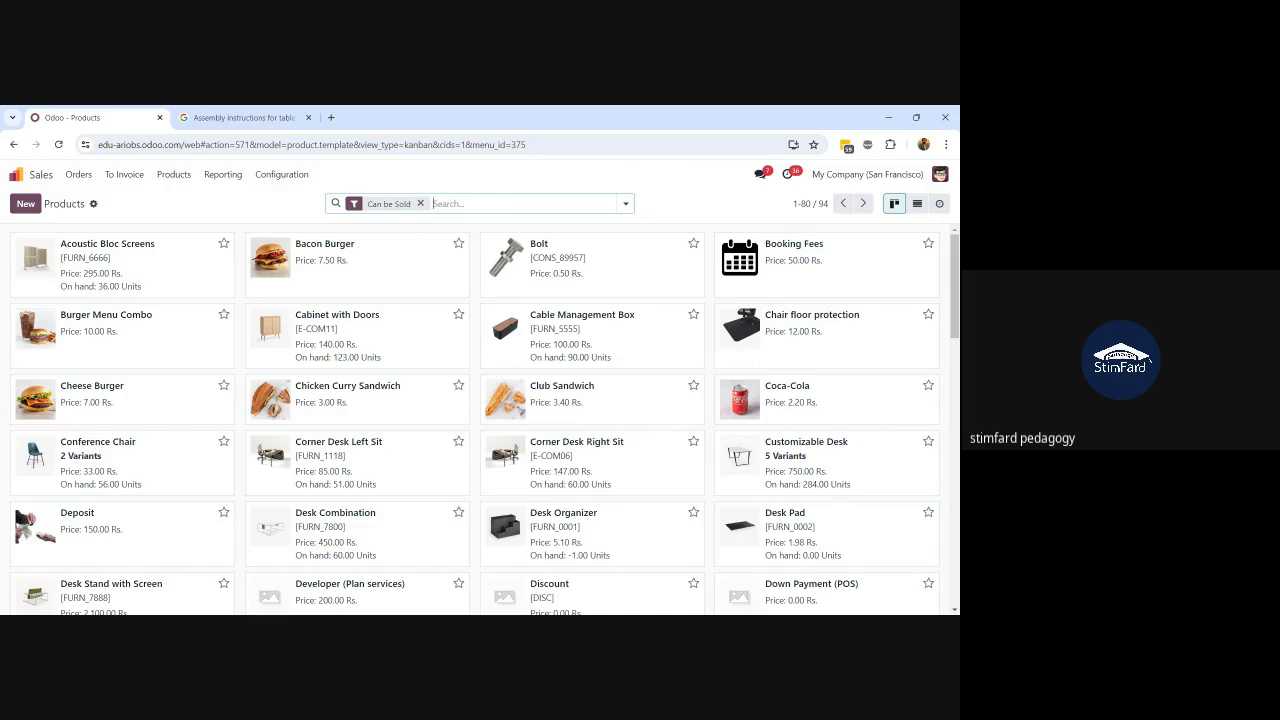
pyautogui.write('lar')
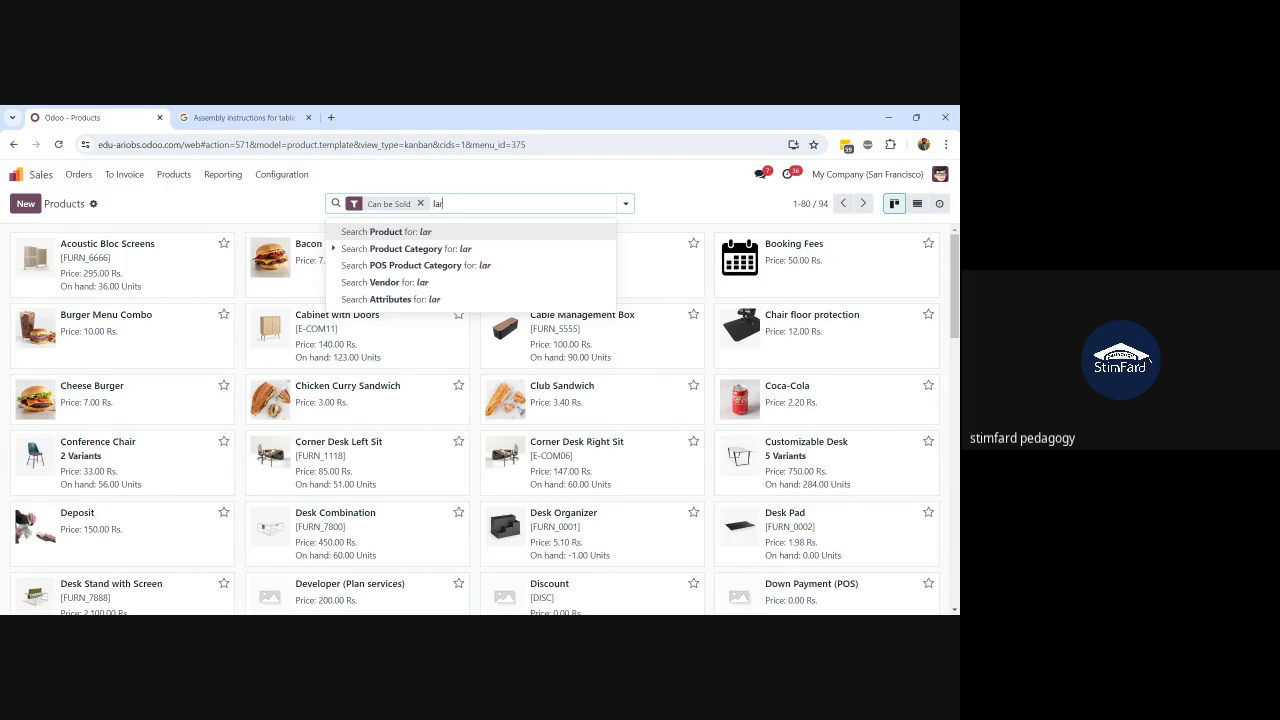
pyautogui.write('ge desk')
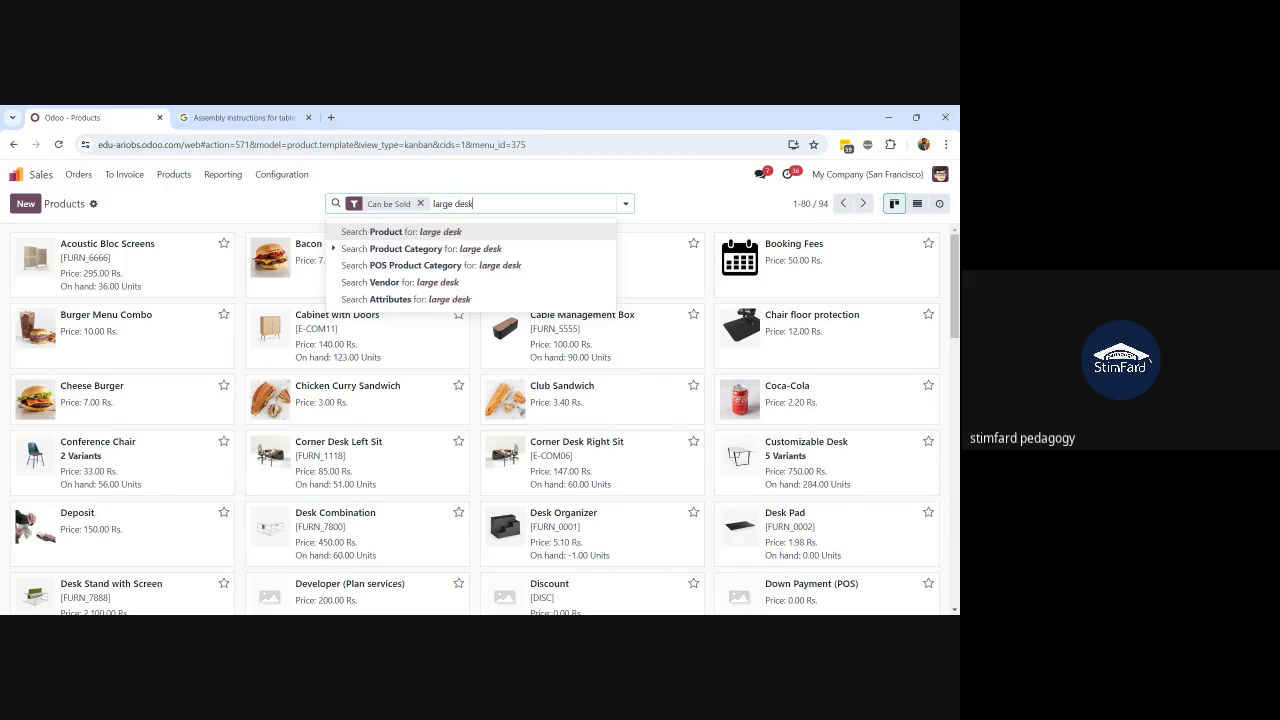
pyautogui.press('Return')
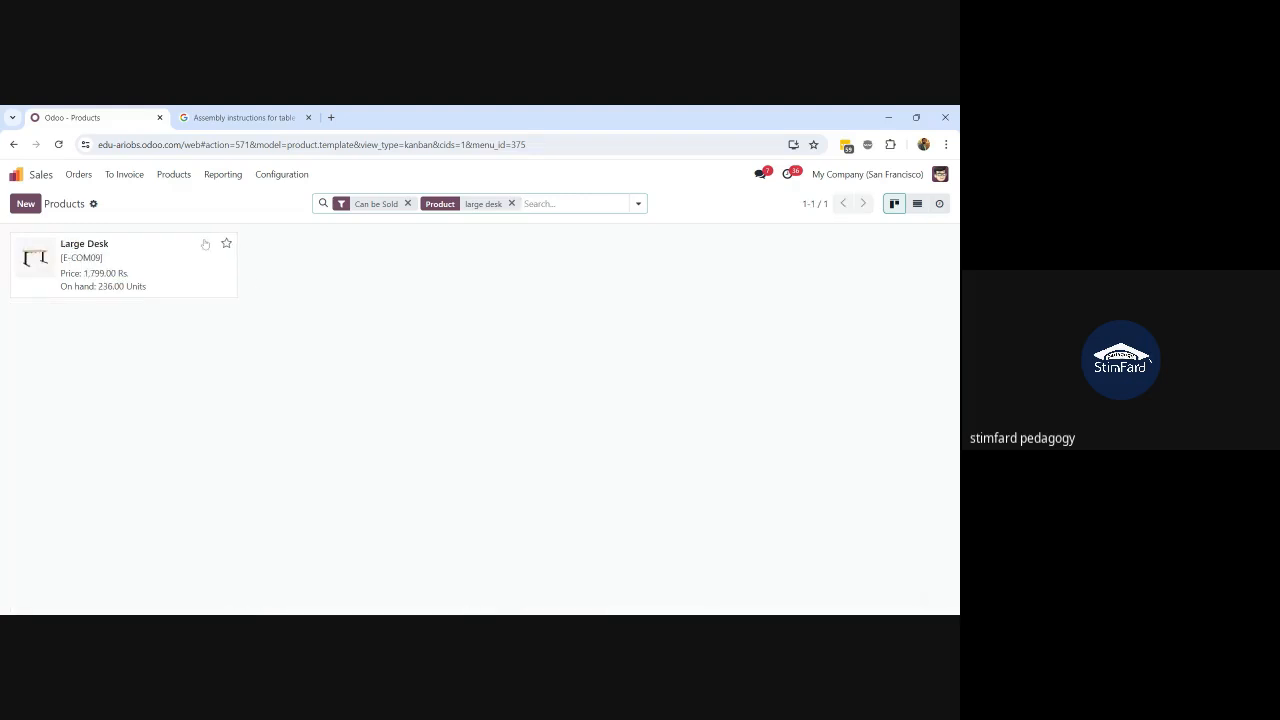
# Add a reordering rule for the Large Desk product at WH/Stock with a minimum quantity of 10 and a maximum of 20
pyautogui.click(195, 258)
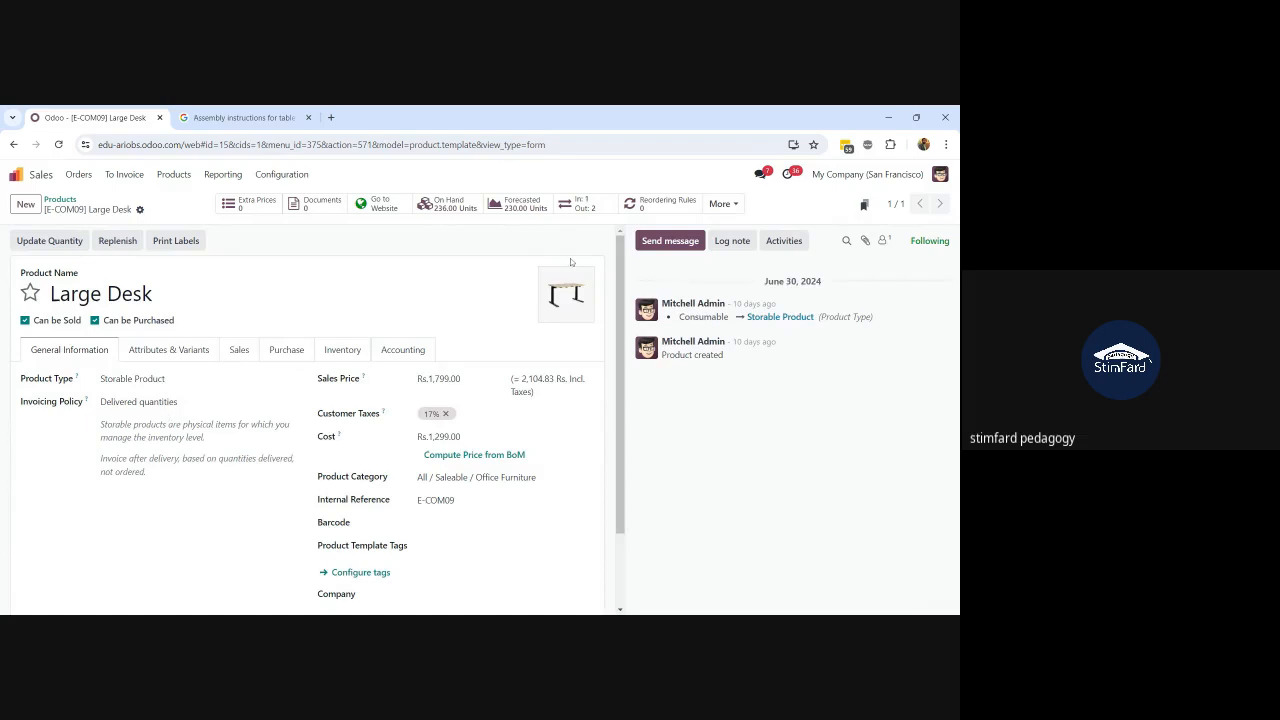
pyautogui.click(655, 206)
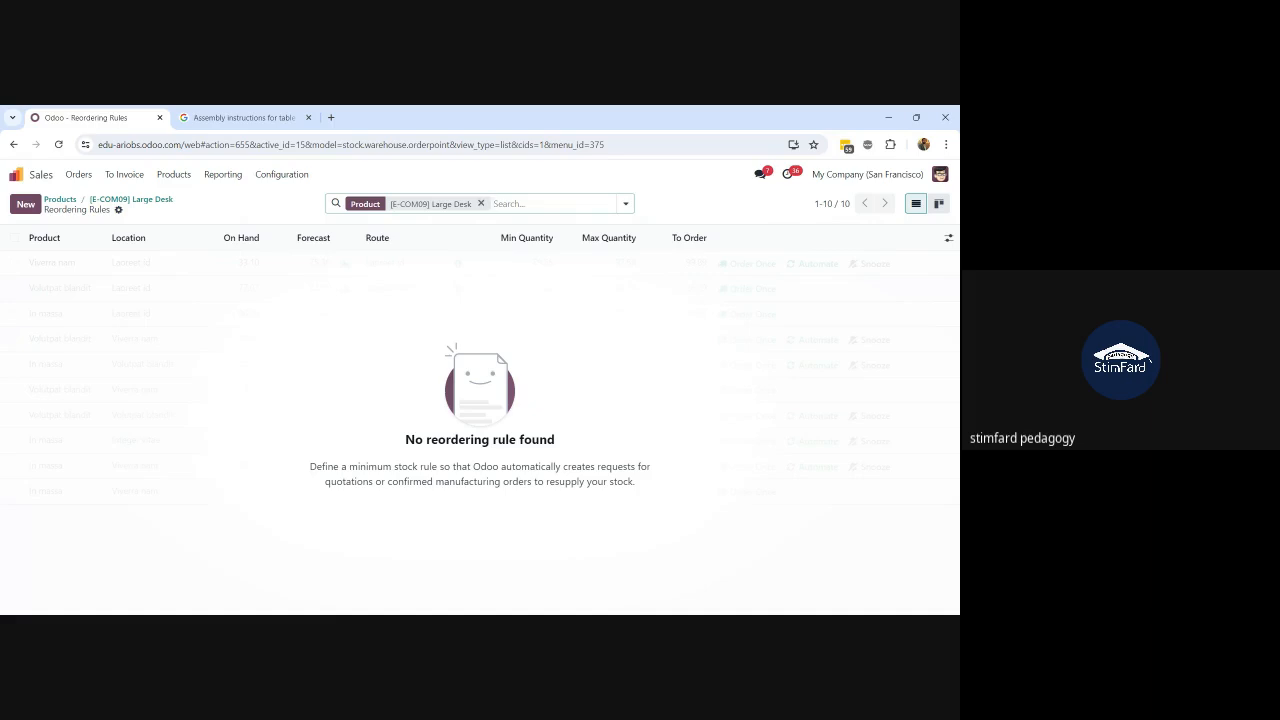
pyautogui.click(26, 205)
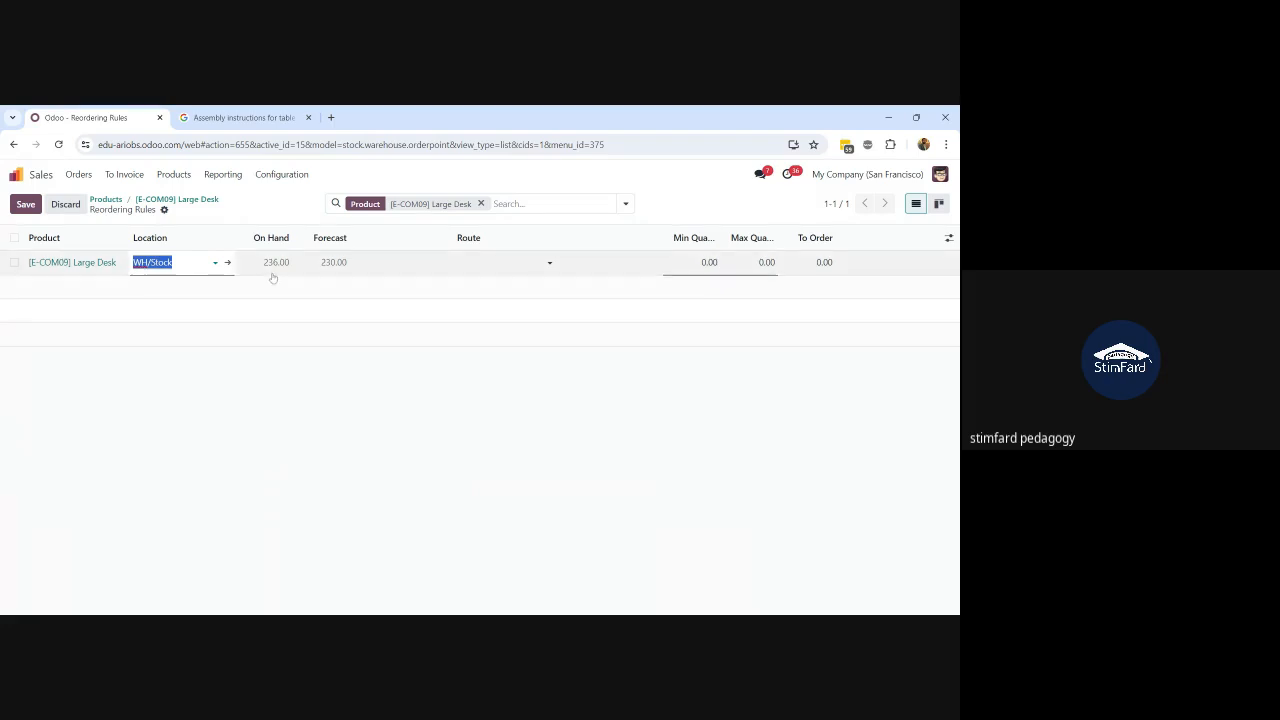
pyautogui.click(695, 274)
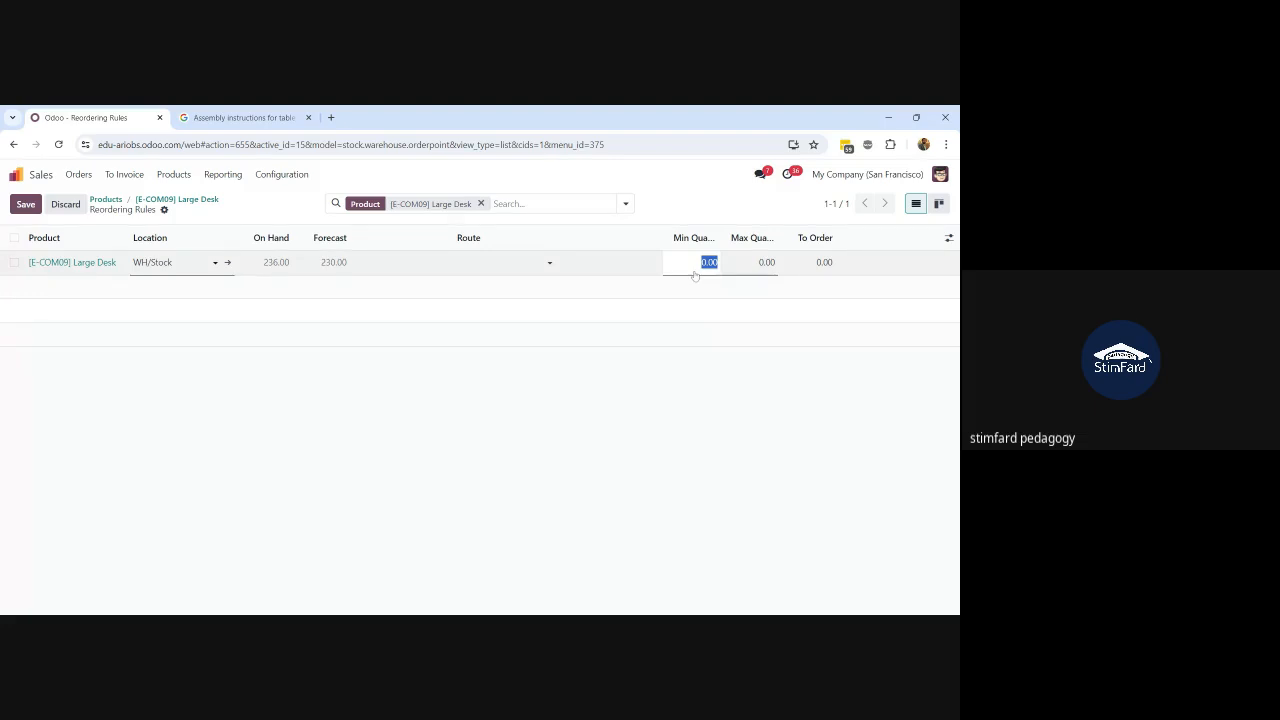
pyautogui.write('10')
pyautogui.press('Tab')
pyautogui.write('20')
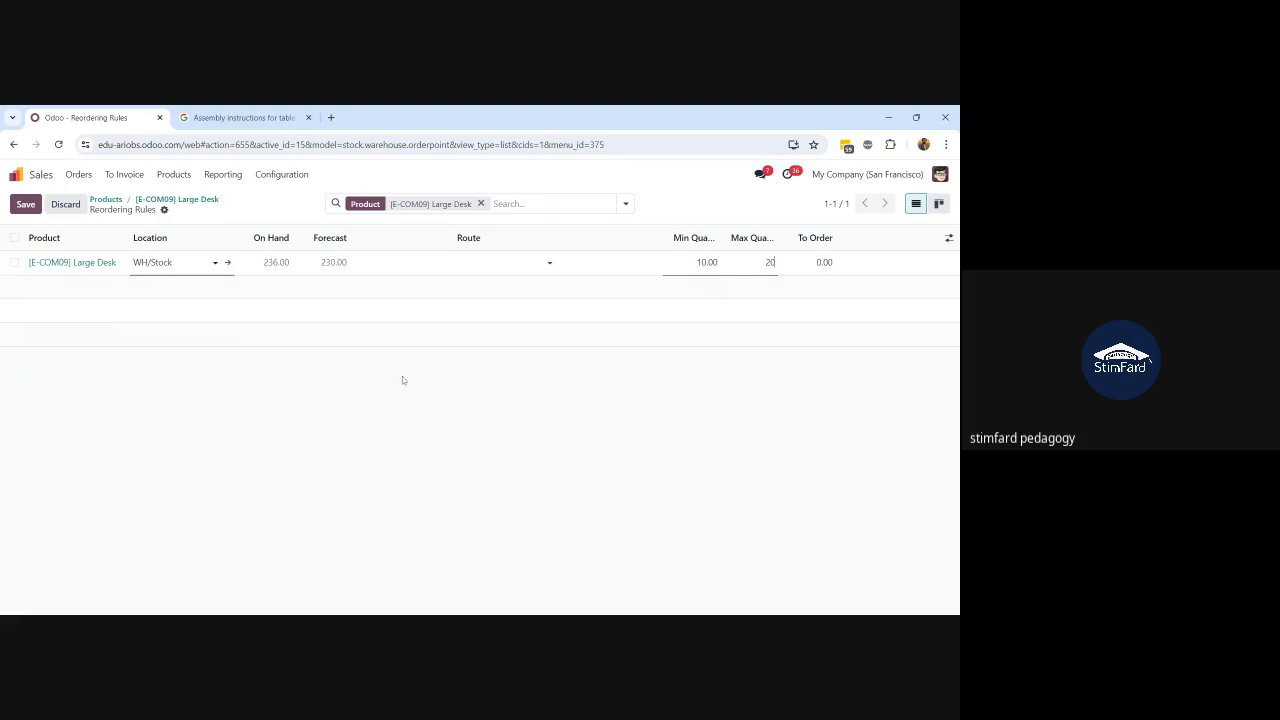
pyautogui.press('Tab')
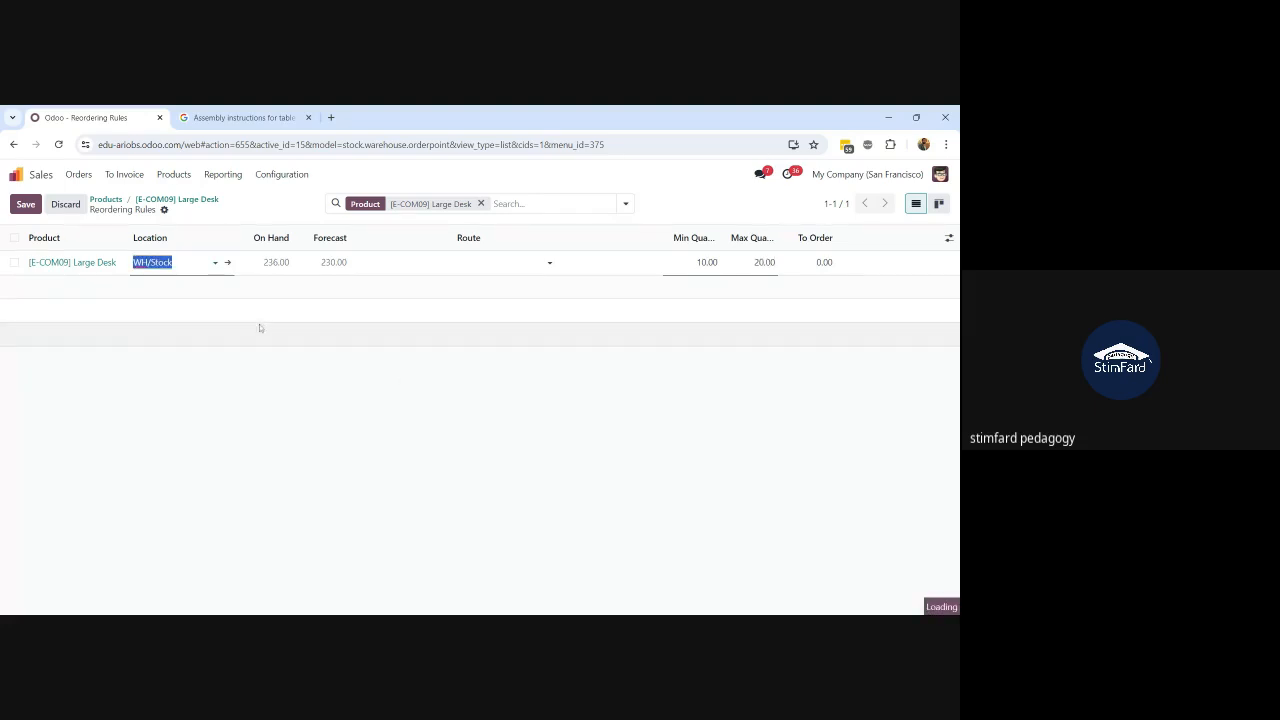
pyautogui.click(299, 369)
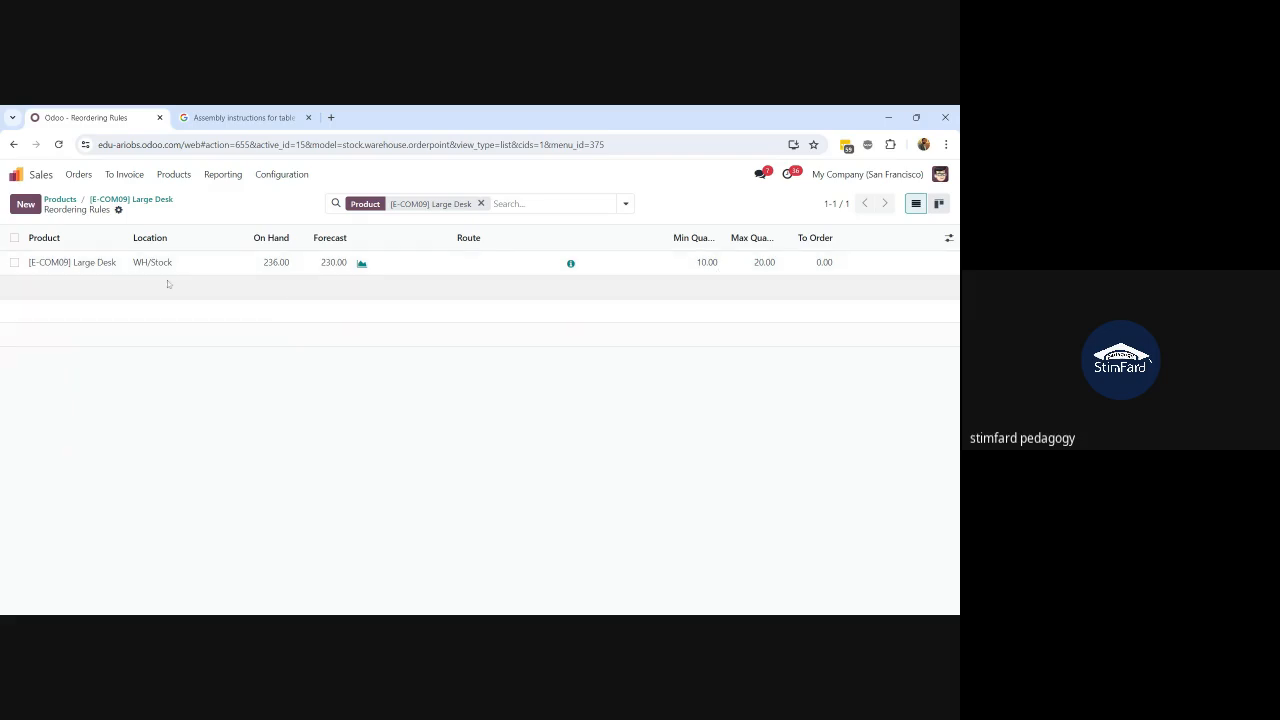
# Open the Large Desk product from its reordering rule and update its on-hand quantity in WH/Stock to 15
pyautogui.click(145, 263)
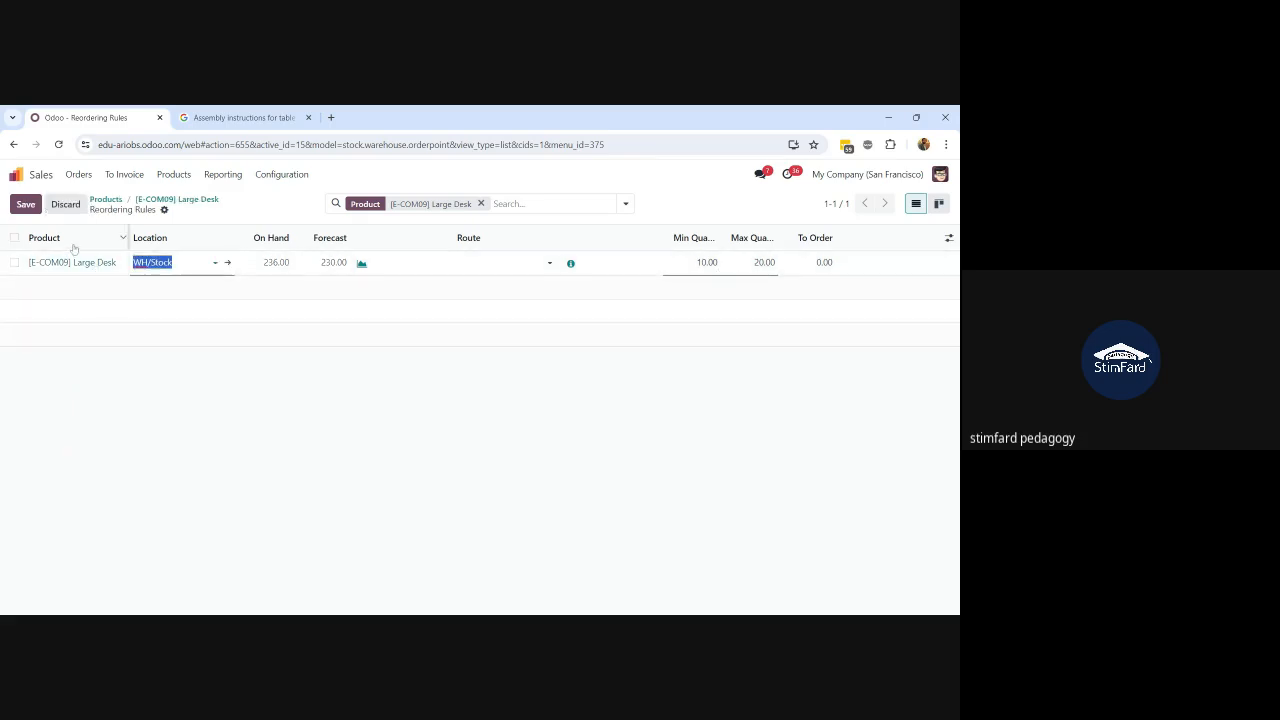
pyautogui.click(128, 354)
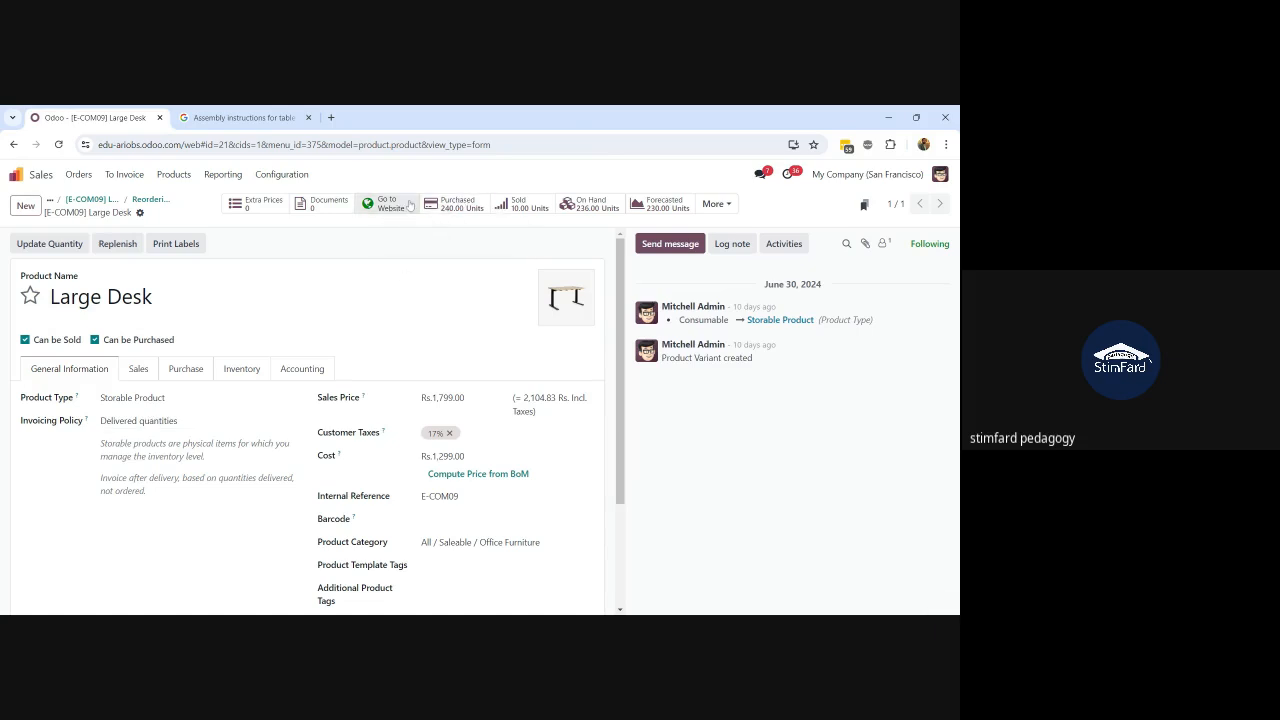
pyautogui.click(586, 204)
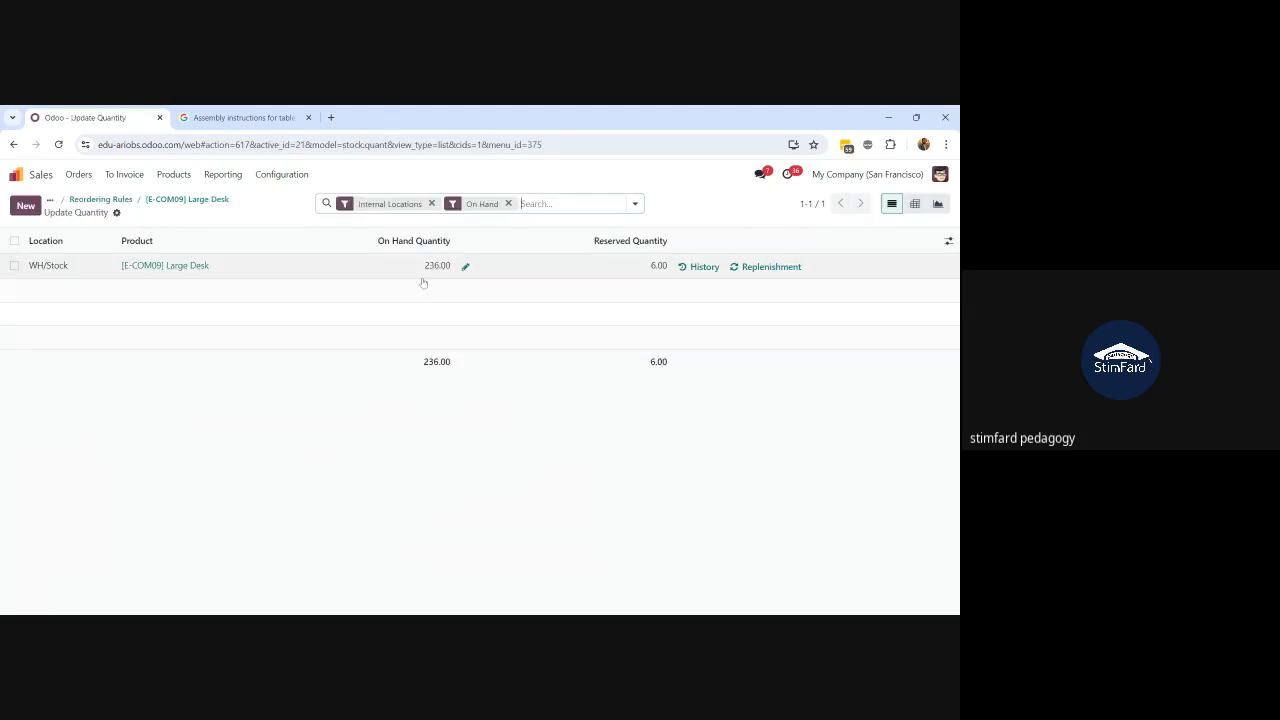
pyautogui.click(433, 268)
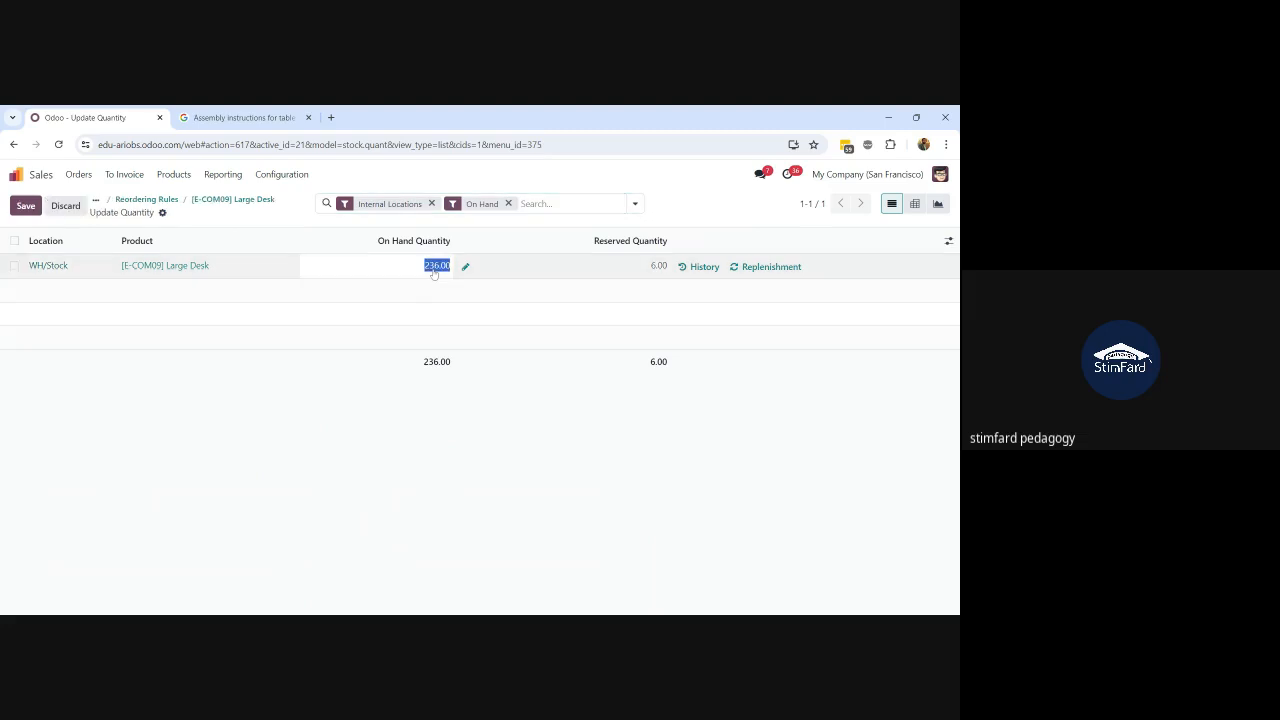
pyautogui.write('10')
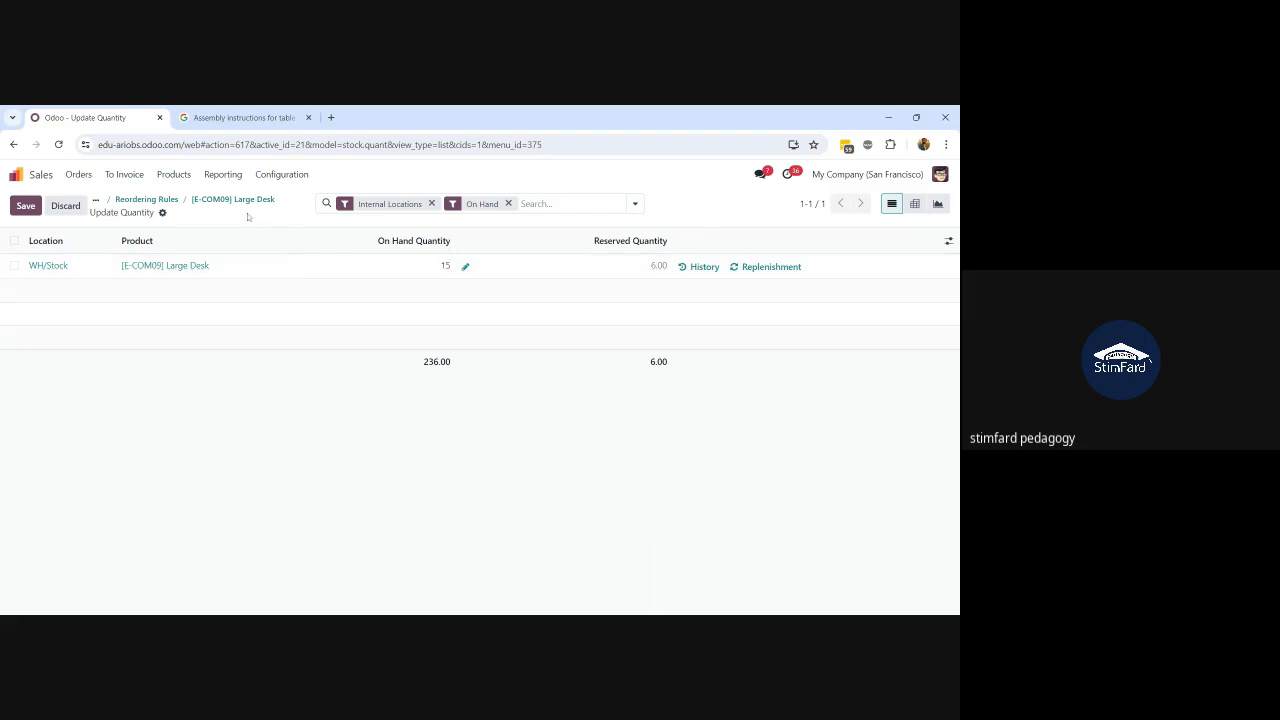
pyautogui.click(184, 366)
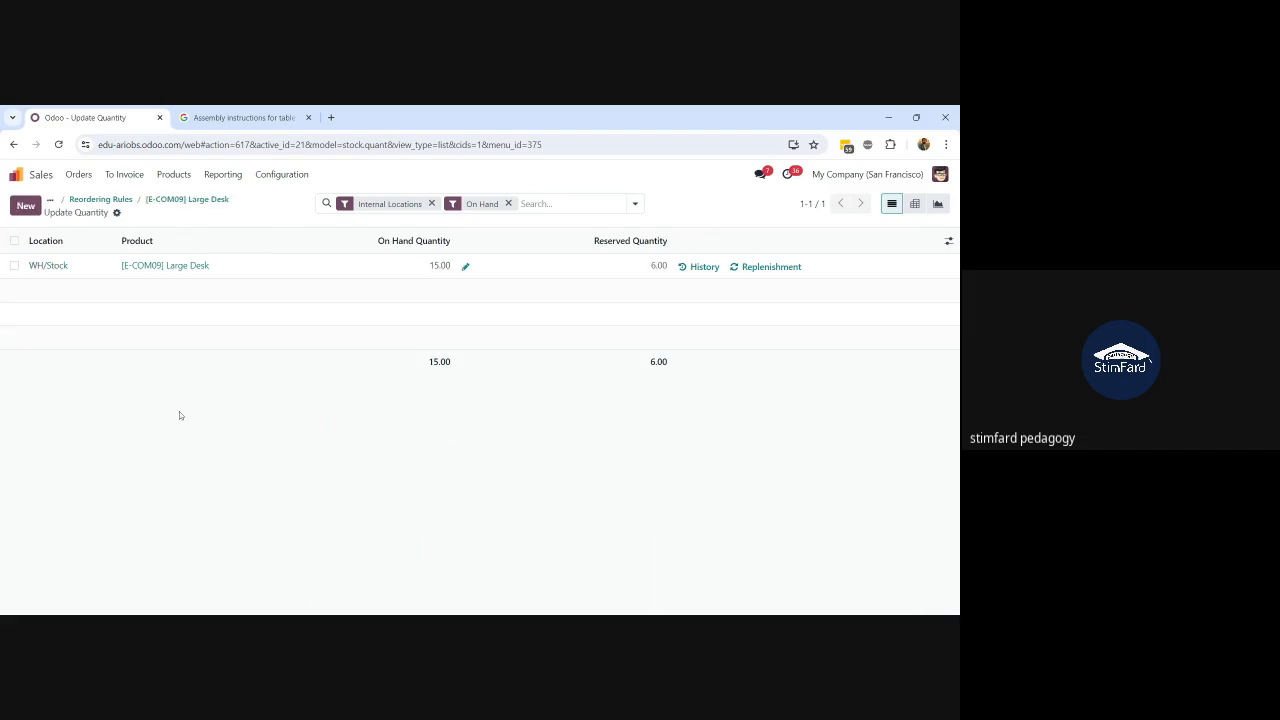
# Review the Large Desk's reordering rule, then examine its forecasted report down to the forecasted inventory row
pyautogui.click(172, 203)
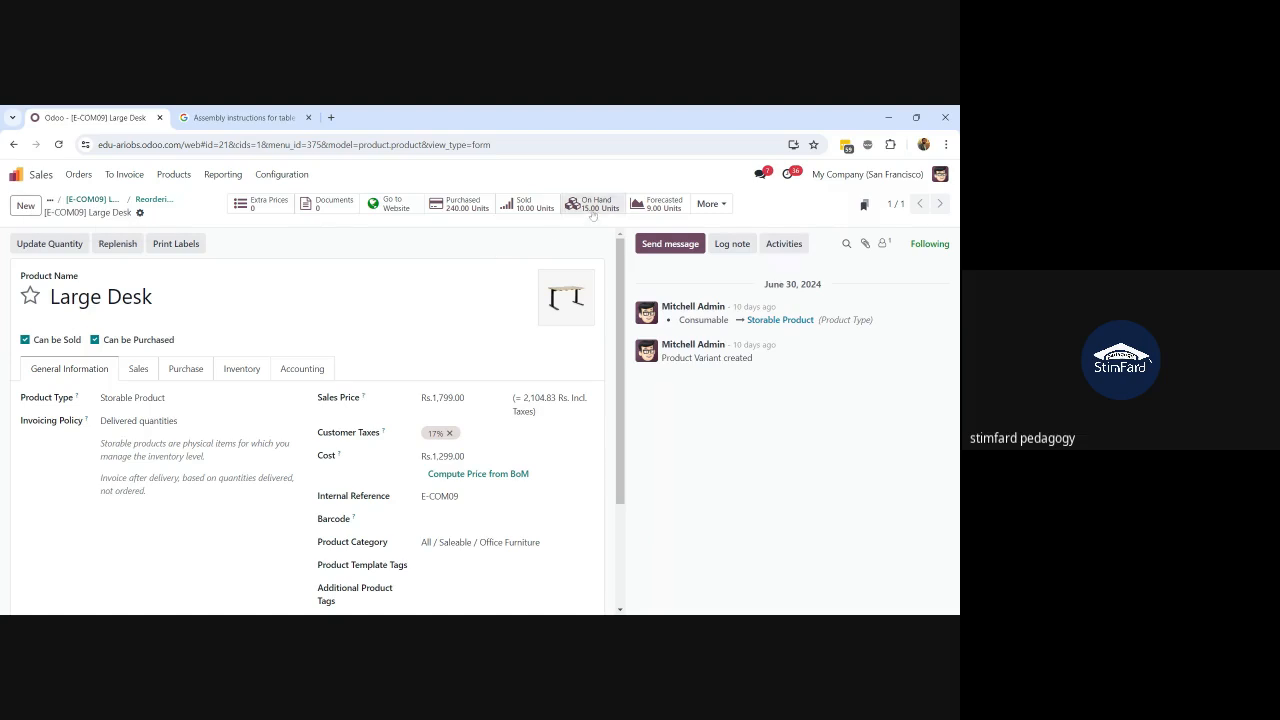
pyautogui.click(710, 207)
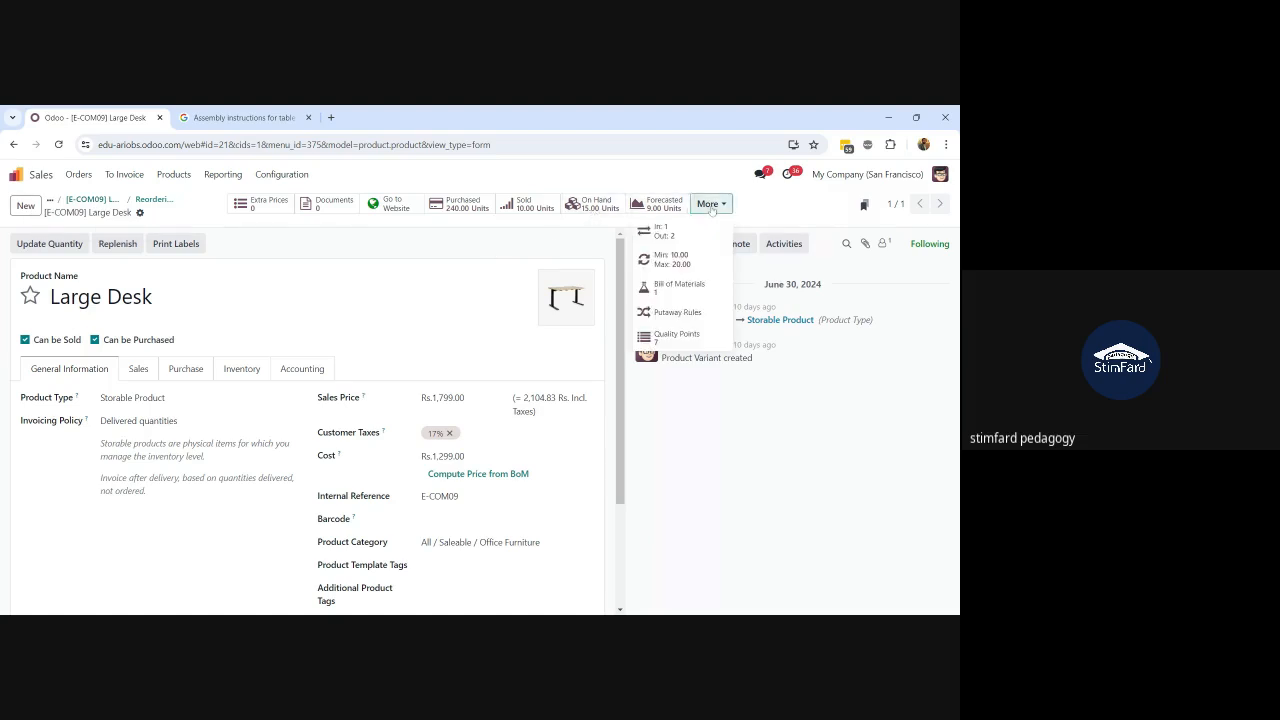
pyautogui.click(147, 201)
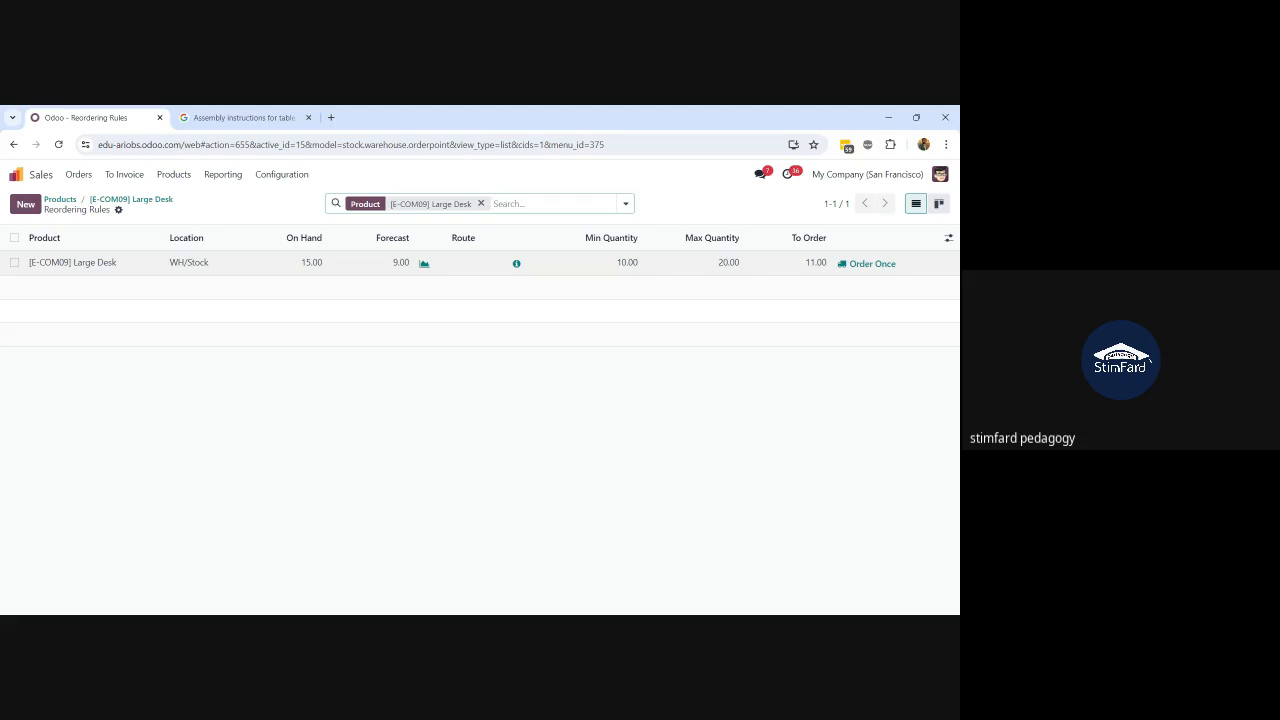
pyautogui.click(424, 264)
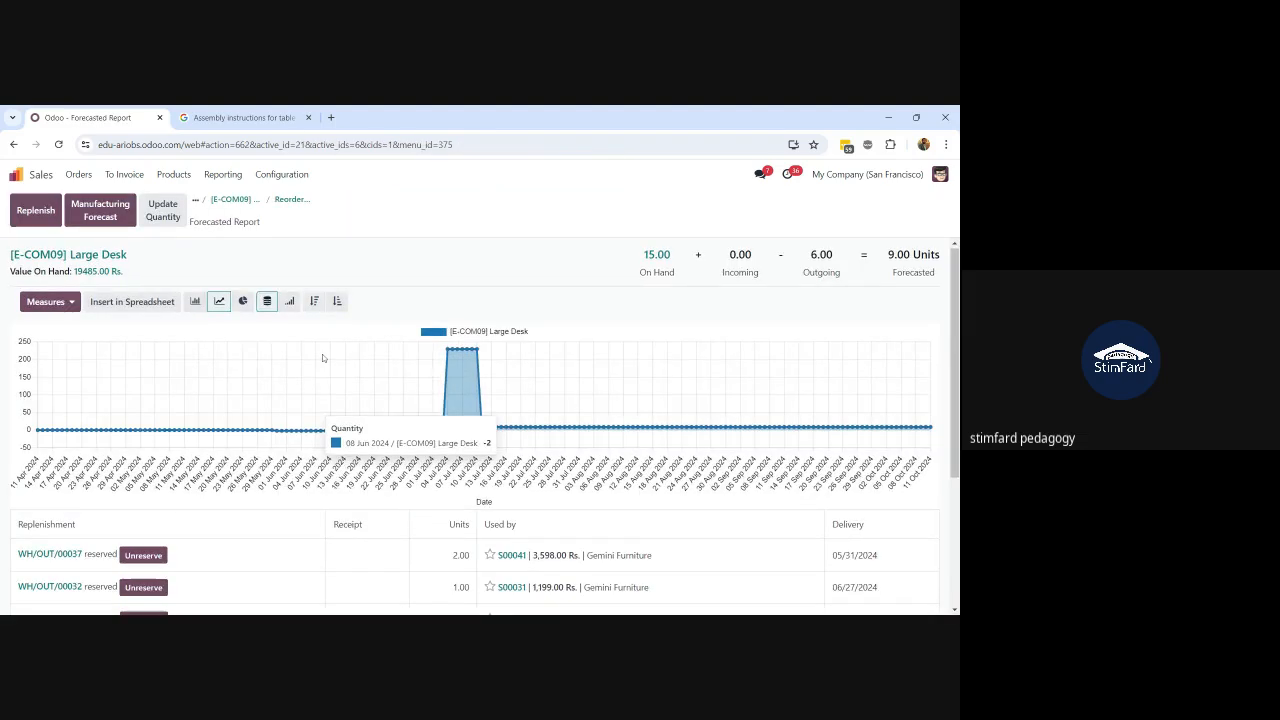
pyautogui.scroll(-2, 322, 357)
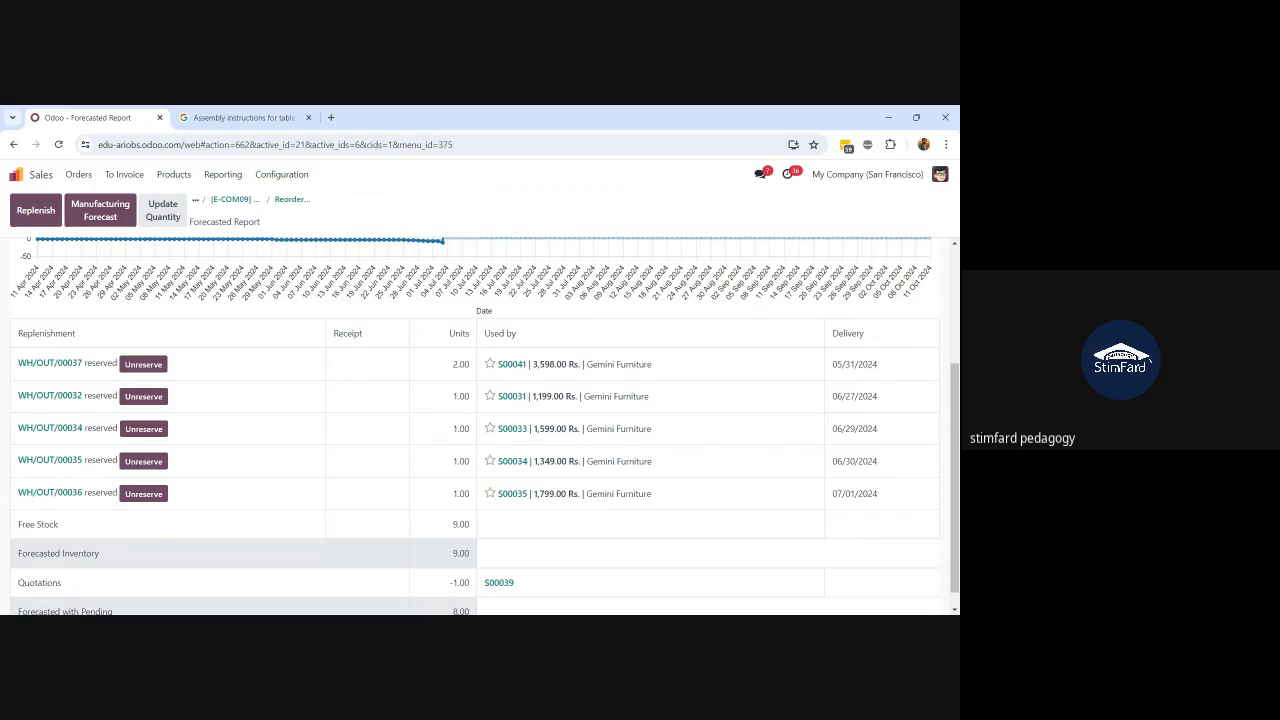
pyautogui.moveTo(453, 558); pyautogui.dragTo(471, 559)
pyautogui.click(448, 563)
pyautogui.doubleClick(476, 560)
pyautogui.click(476, 560)
# Set the Large Desk's on-hand quantity in WH/Stock to 17
pyautogui.click(238, 202)
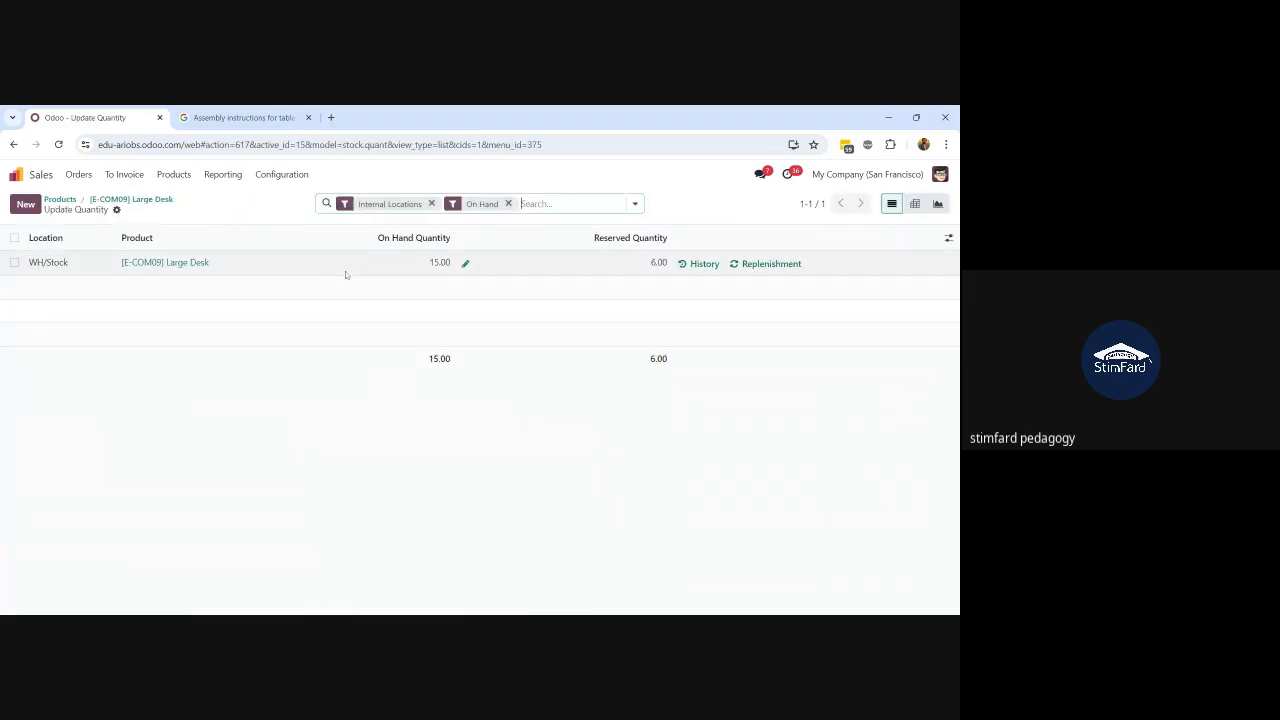
pyautogui.click(441, 264)
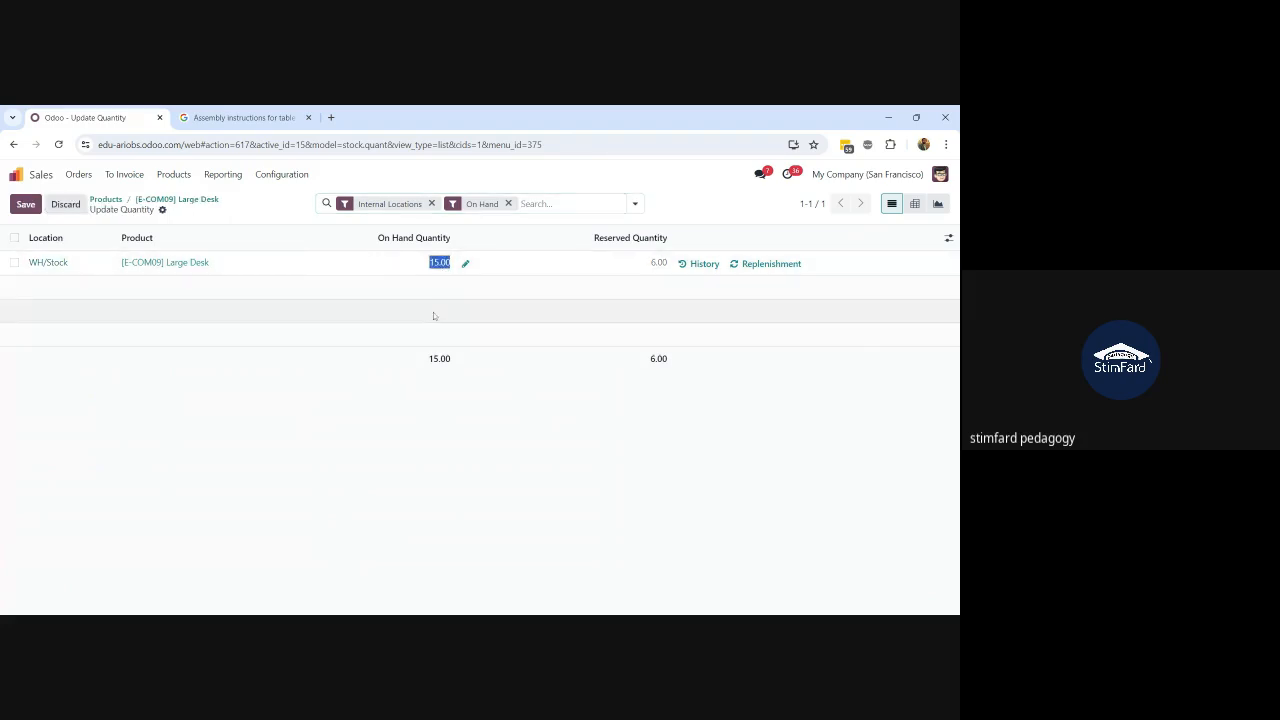
pyautogui.write('17')
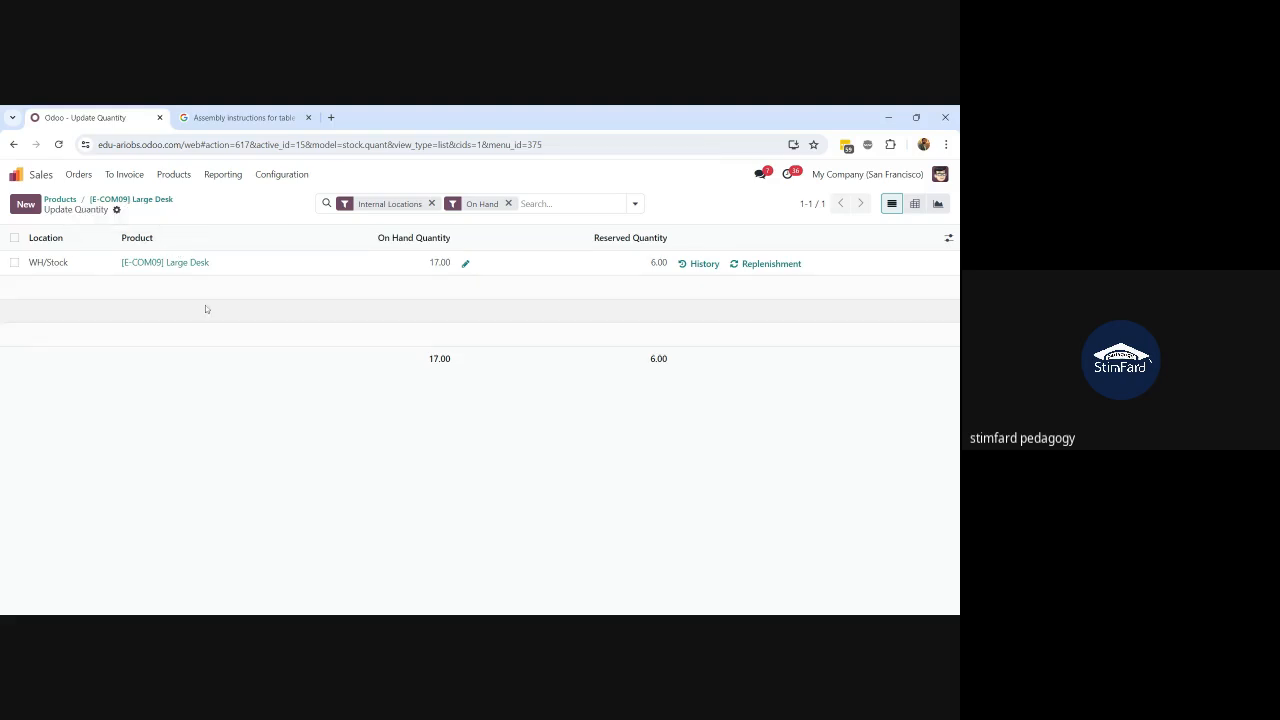
# Check the forecast, route and minimum quantity in the Large Desk's reordering rule without changing them
pyautogui.click(648, 205)
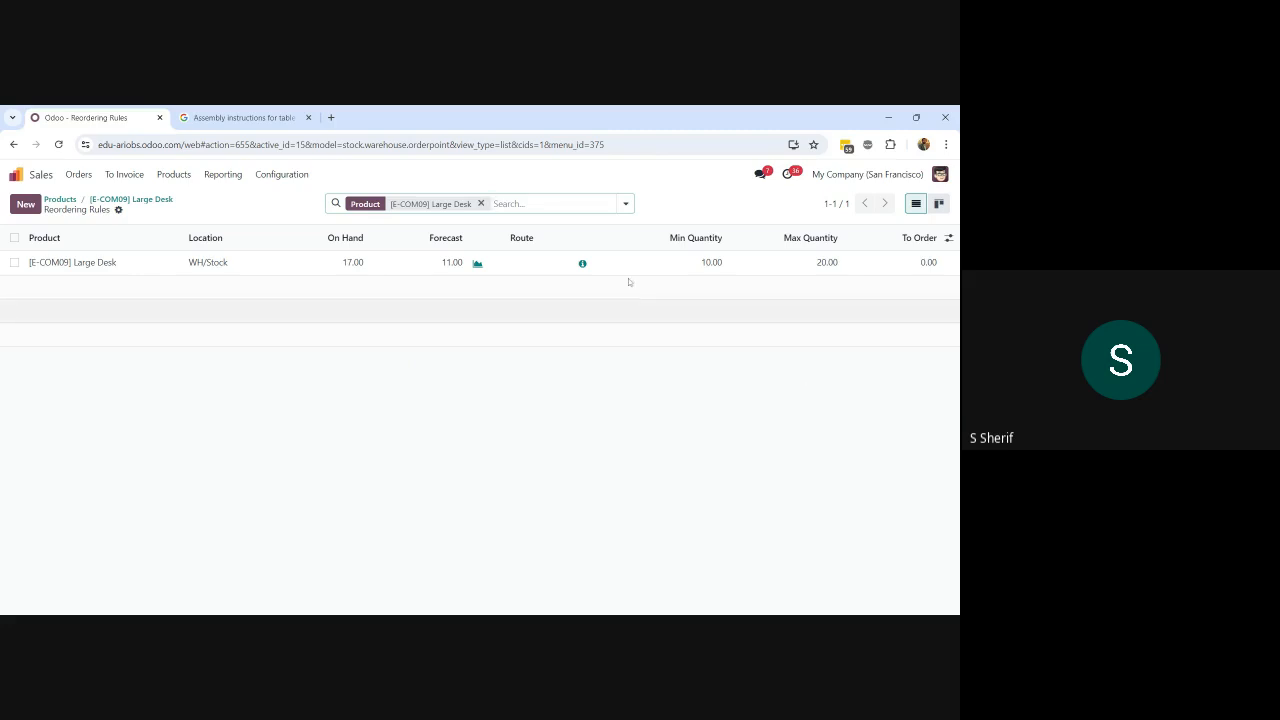
pyautogui.click(558, 267)
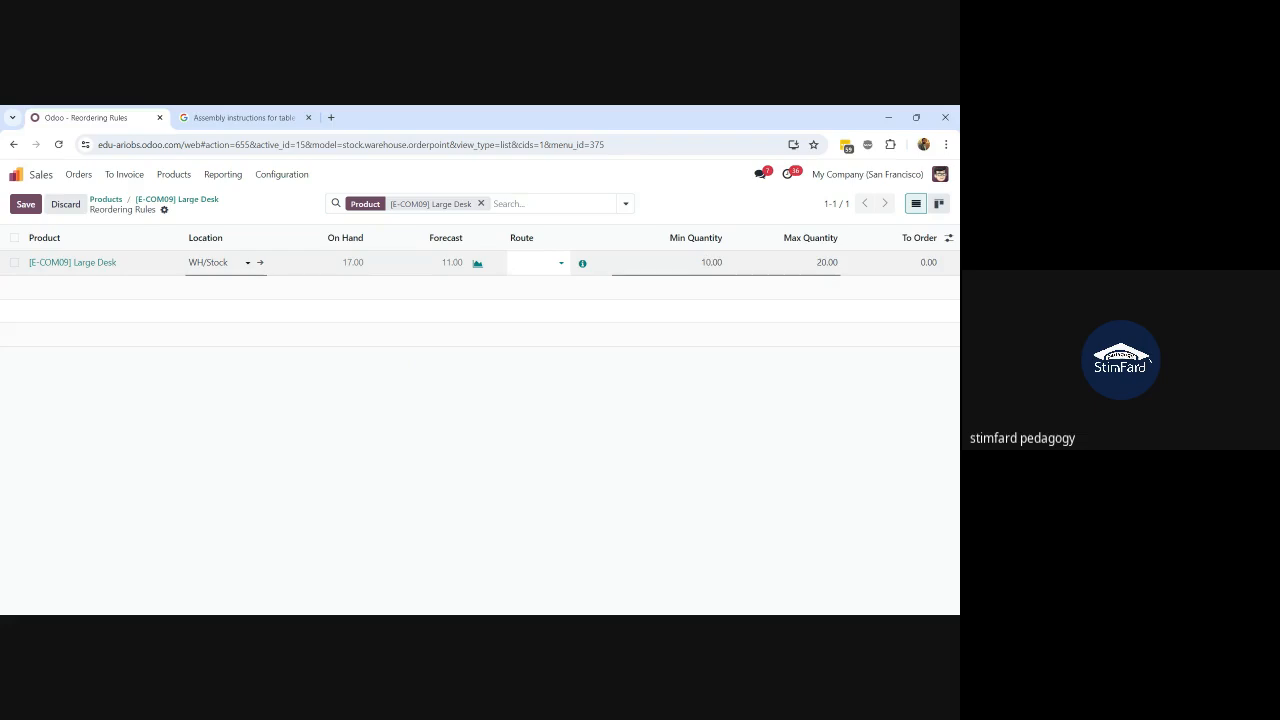
pyautogui.click(708, 262)
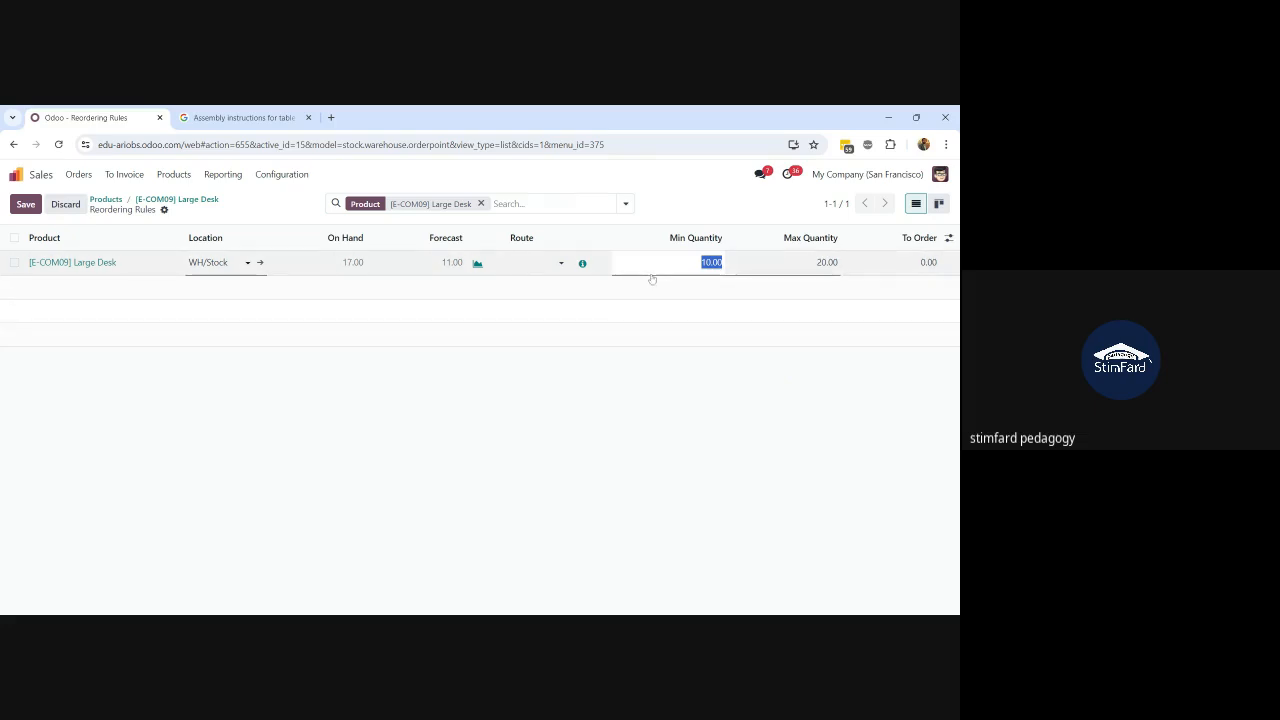
pyautogui.click(616, 404)
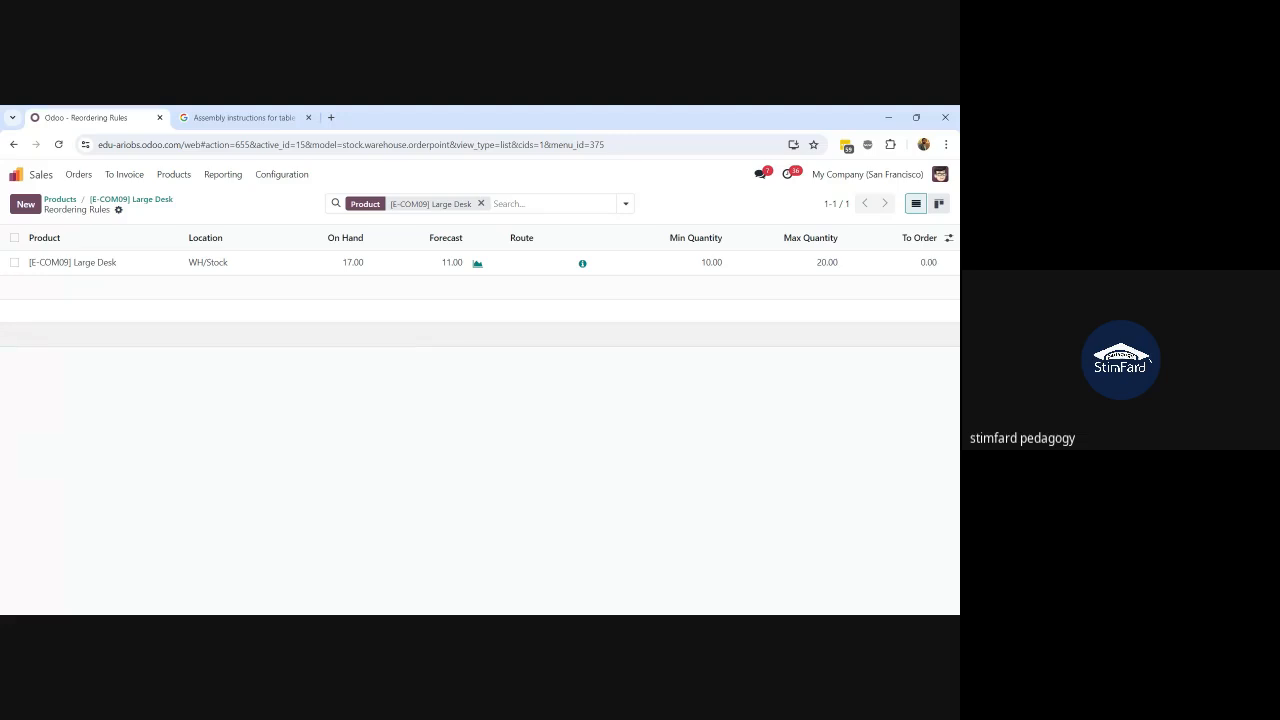
# Create a new quotation from the sales orders list with Deco Addict as the customer
pyautogui.click(78, 174)
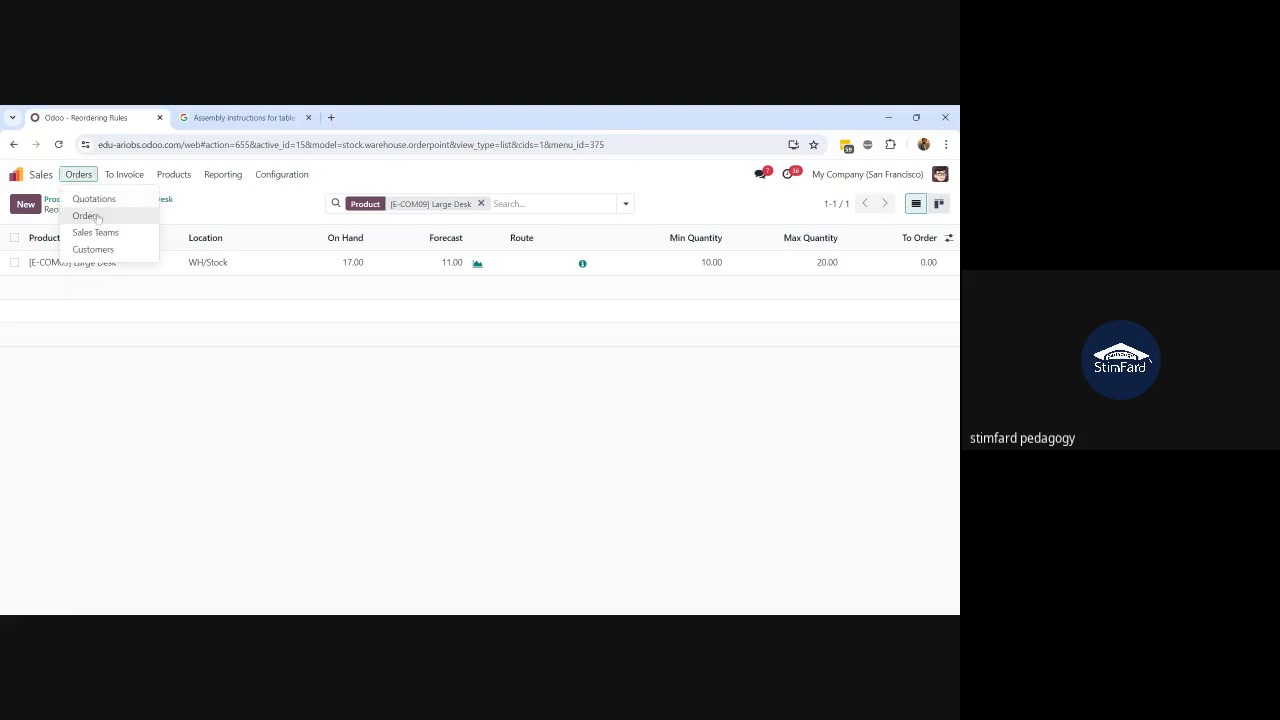
pyautogui.click(95, 212)
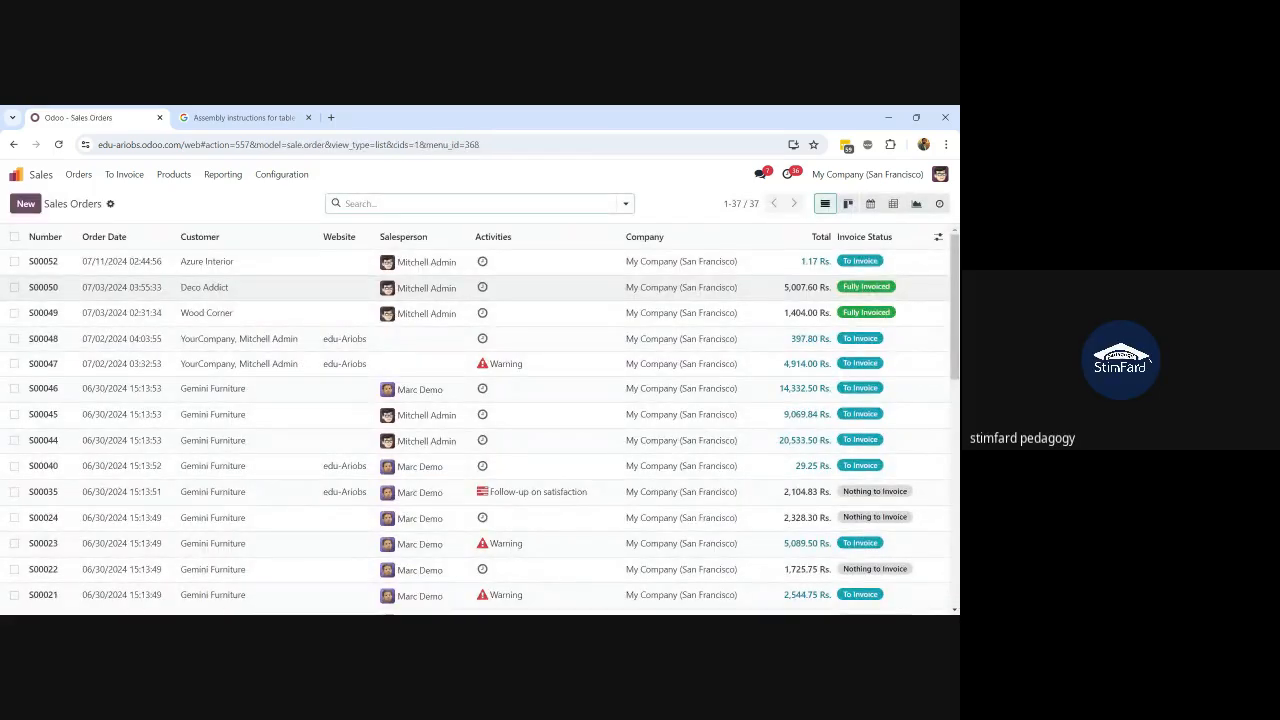
pyautogui.click(145, 266)
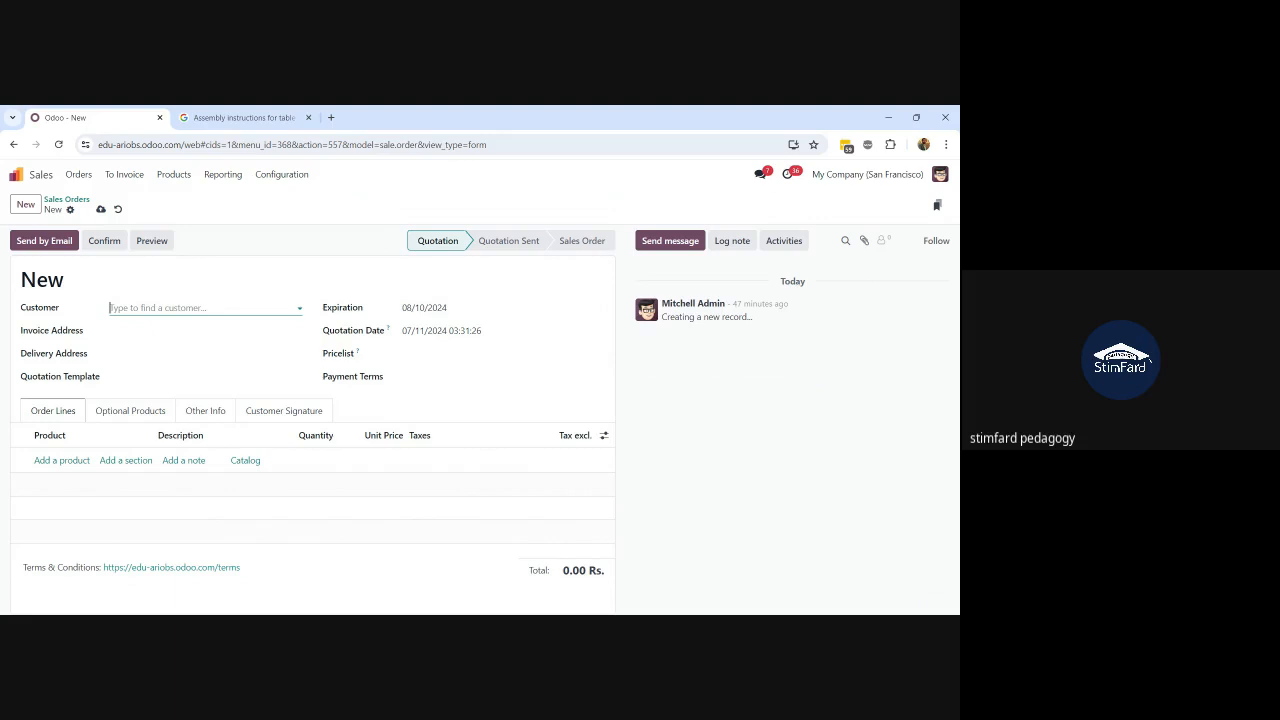
pyautogui.click(168, 309)
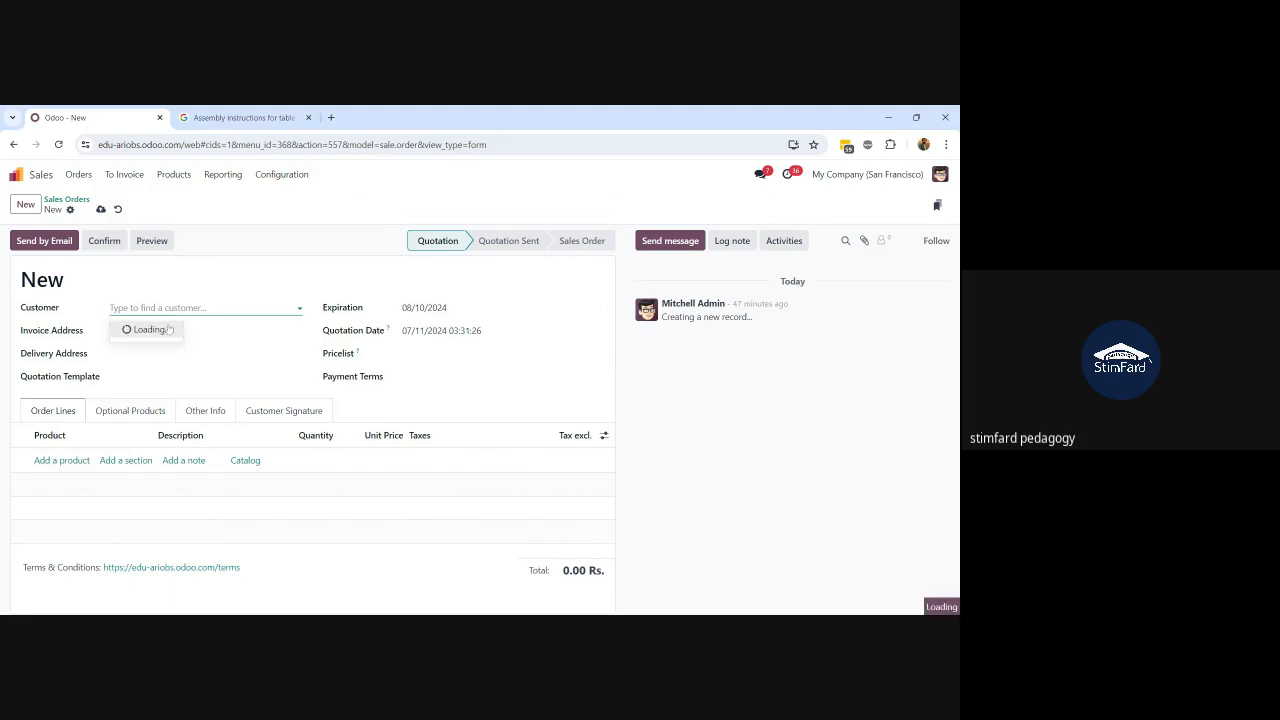
pyautogui.hotkey('alt', 'Tab')
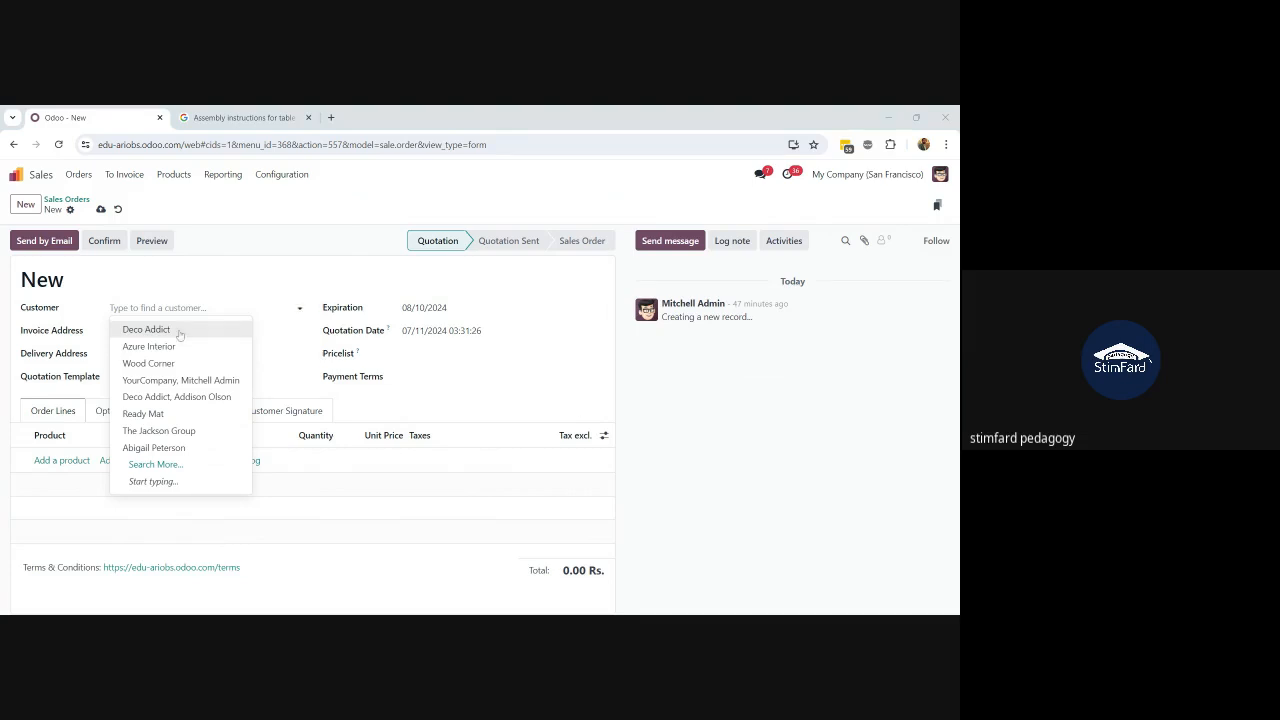
pyautogui.click(146, 329)
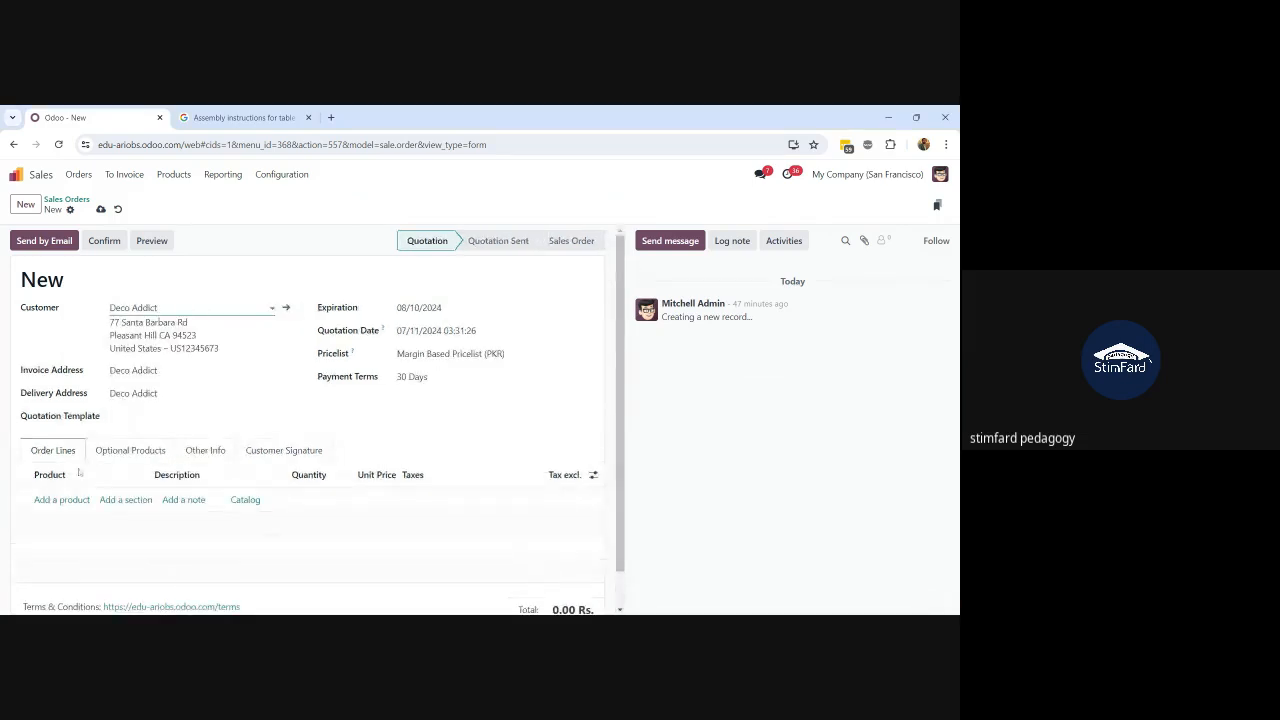
# Add the [E-COM09] Large Desk to the order lines with a quantity of 5 and save the quotation
pyautogui.click(58, 499)
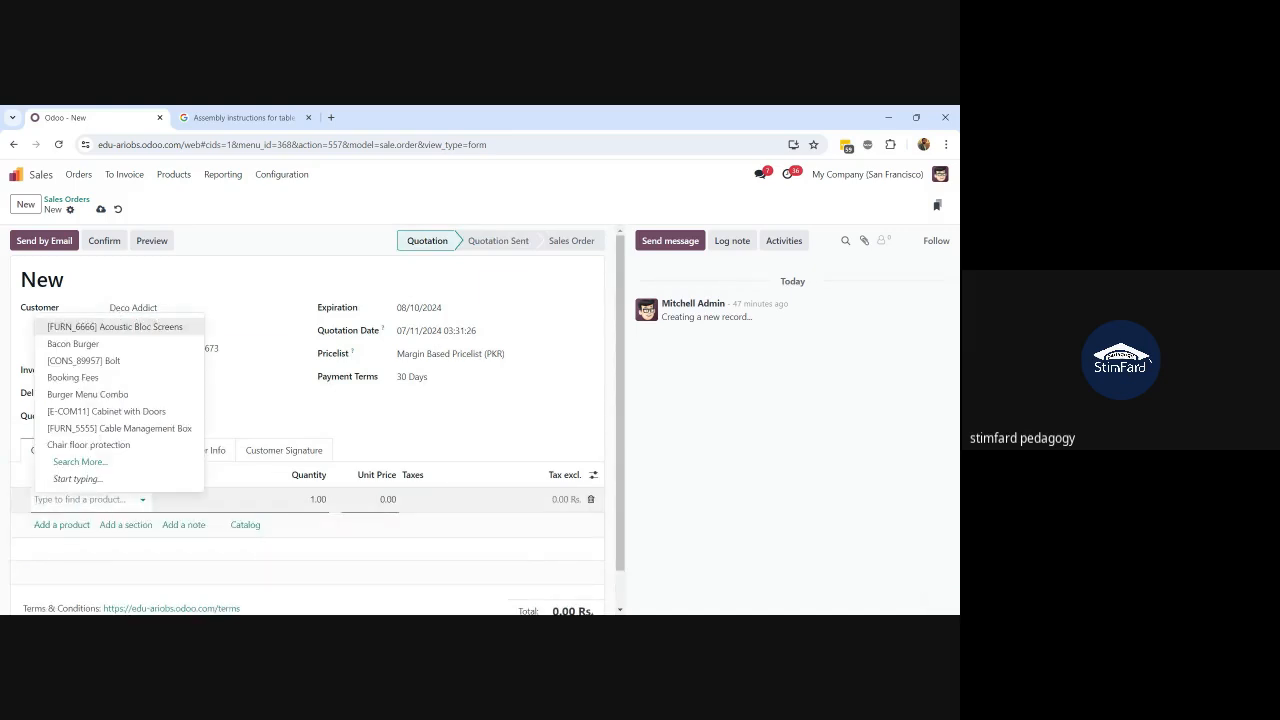
pyautogui.write('large')
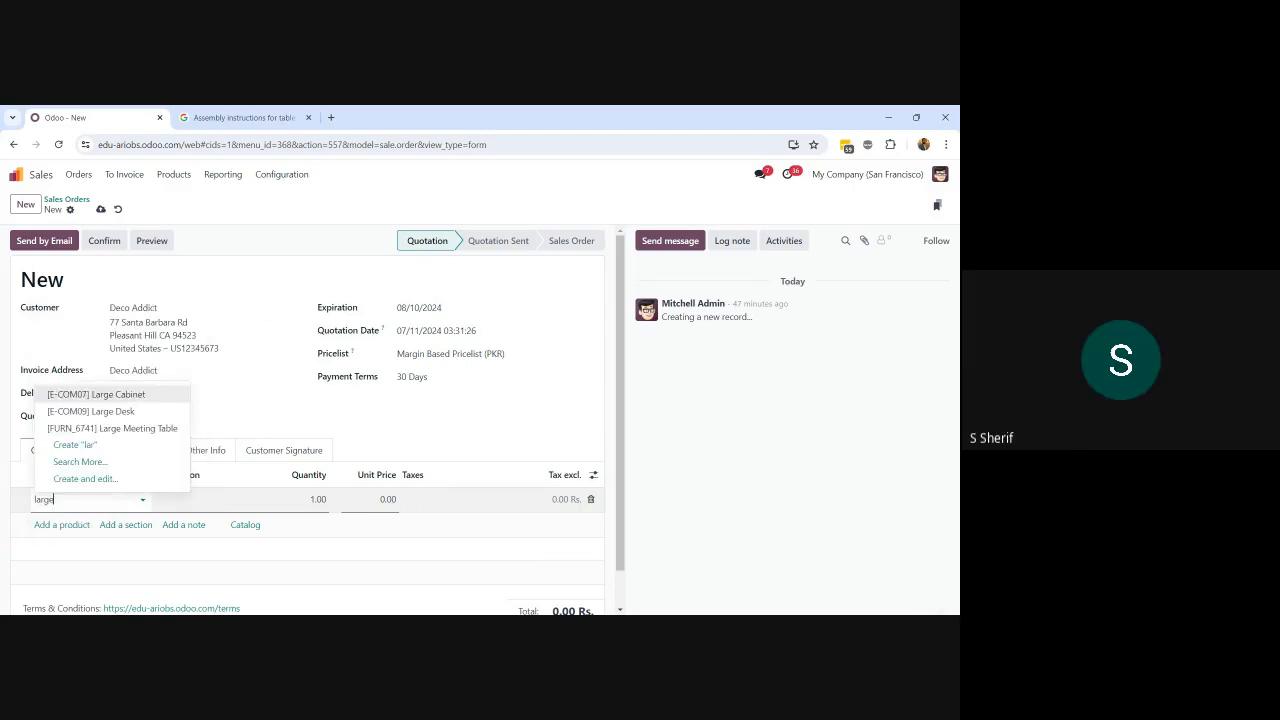
pyautogui.click(105, 411)
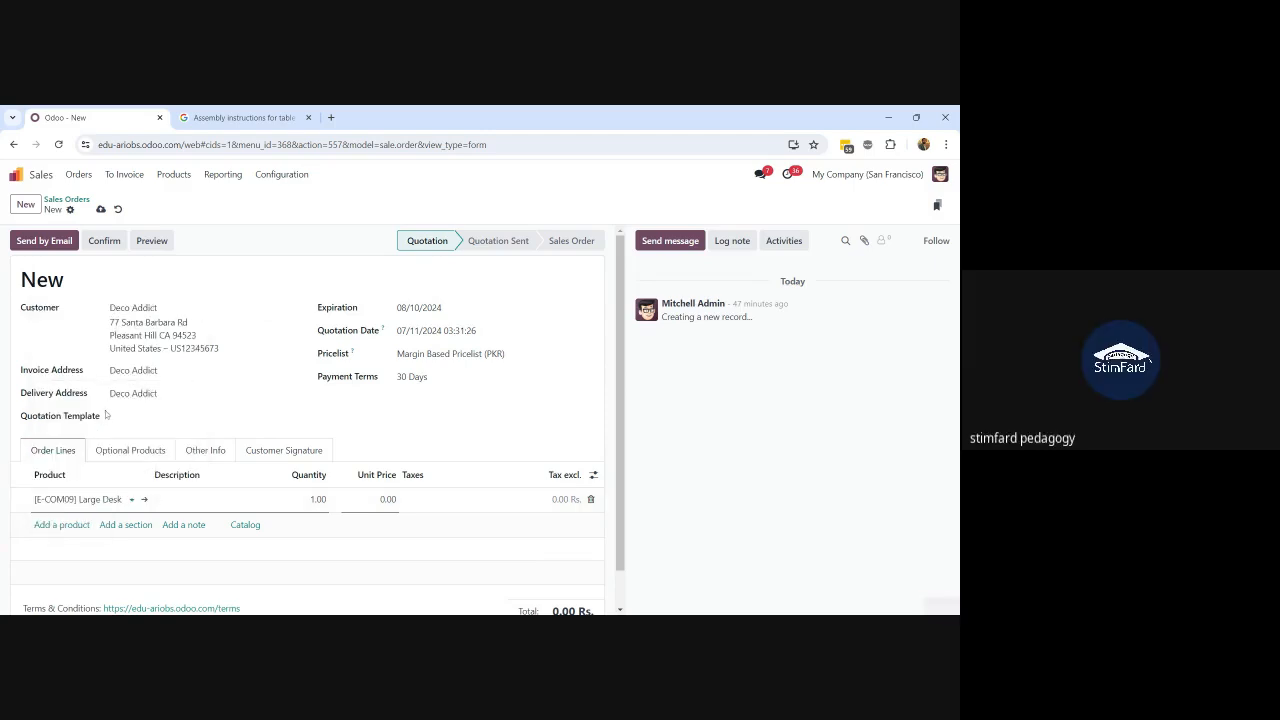
pyautogui.click(313, 506)
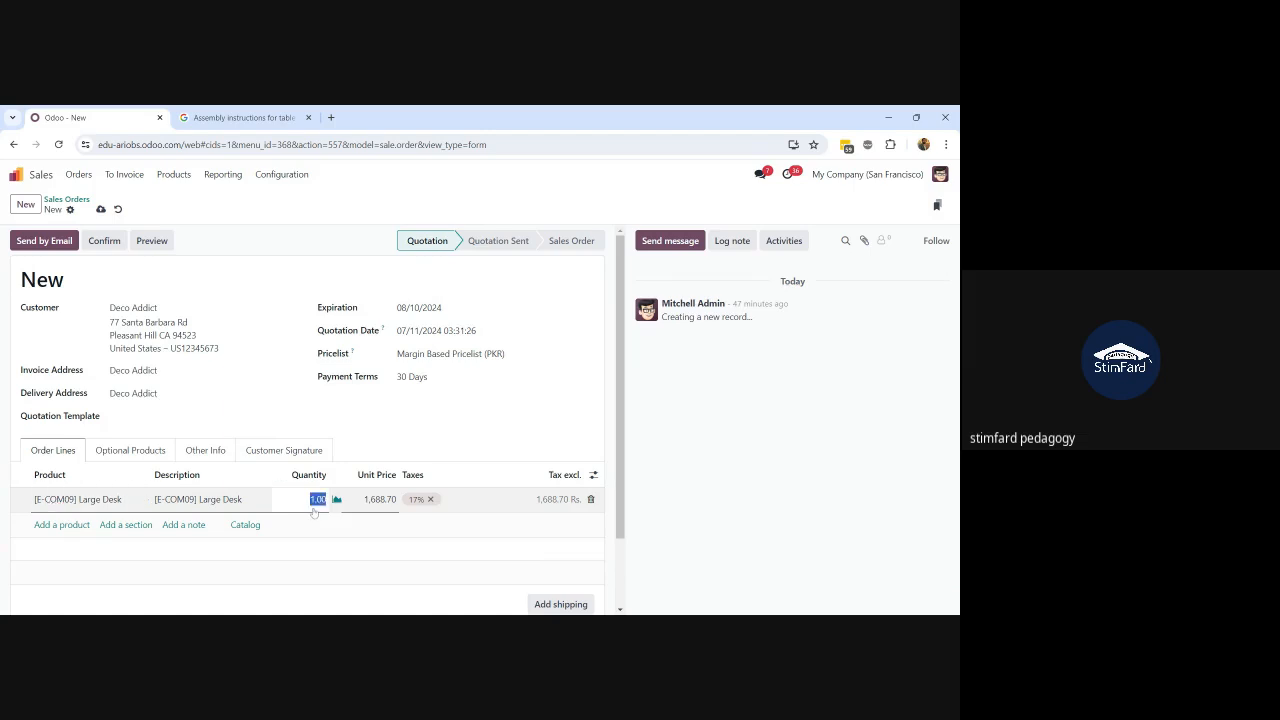
pyautogui.write('5')
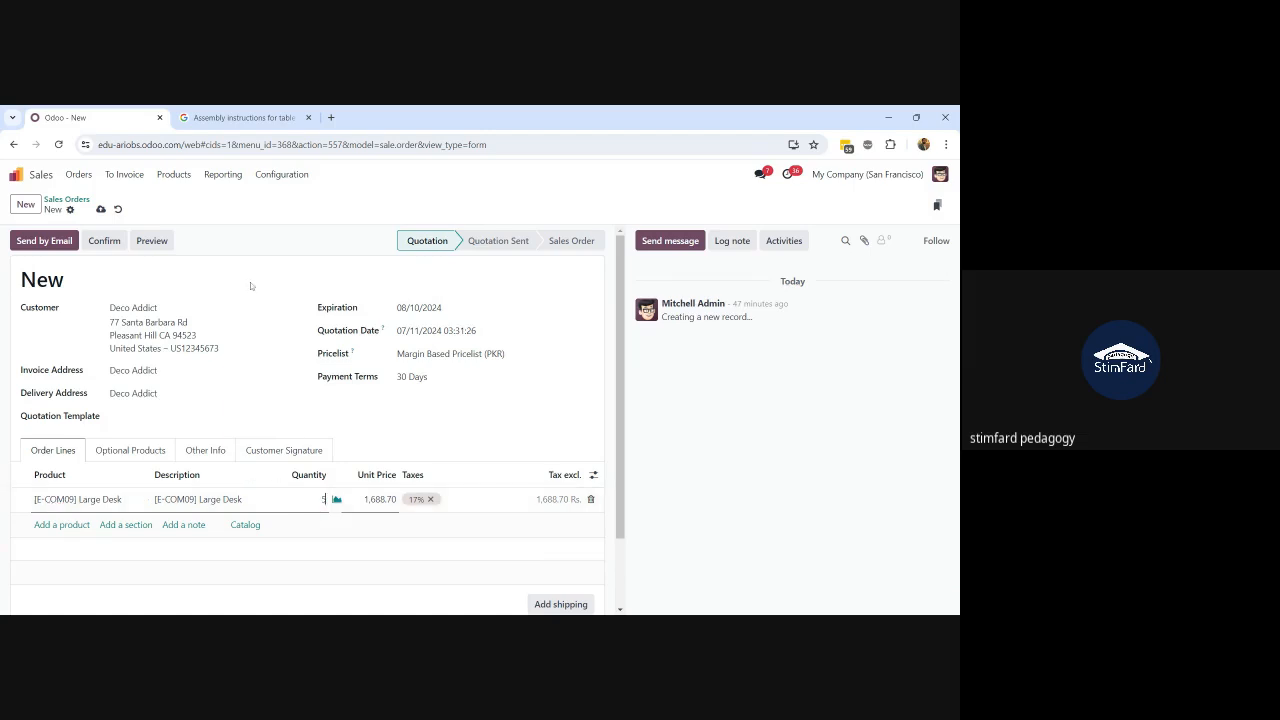
pyautogui.click(101, 209)
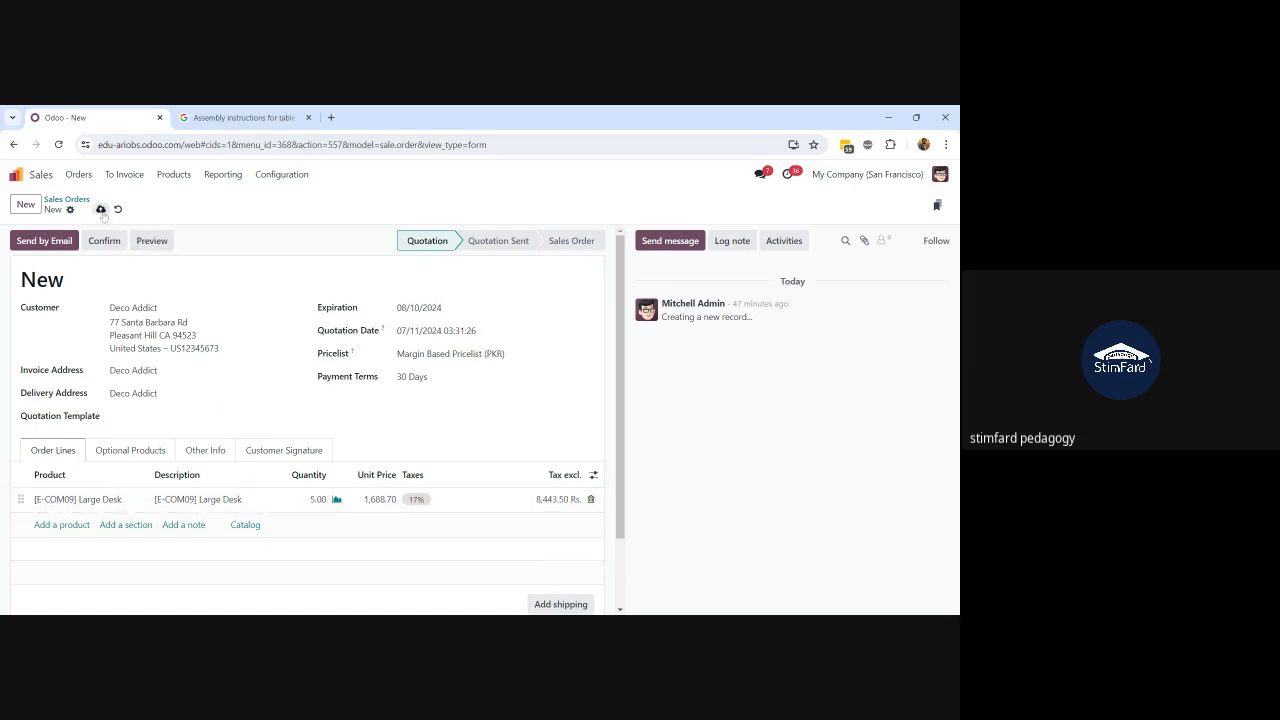
pyautogui.click(101, 209)
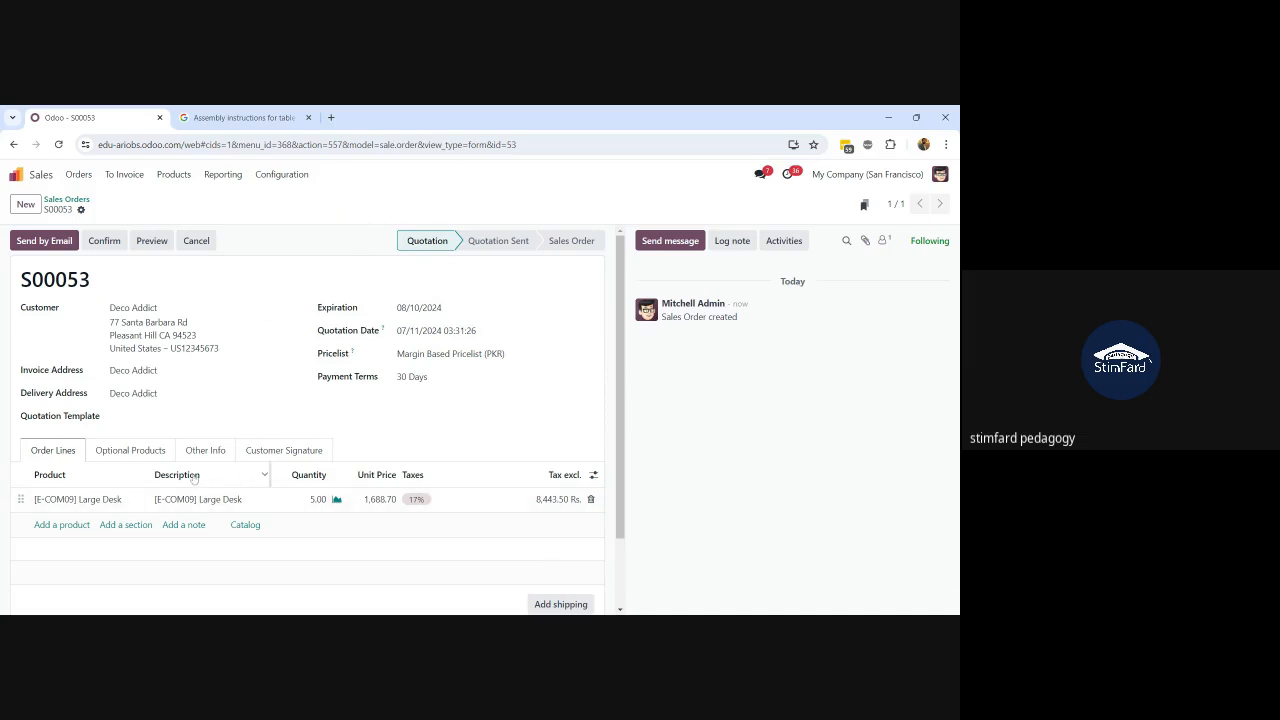
# Confirm the quotation as a sales order and check the product availability on its delivery order
pyautogui.click(104, 242)
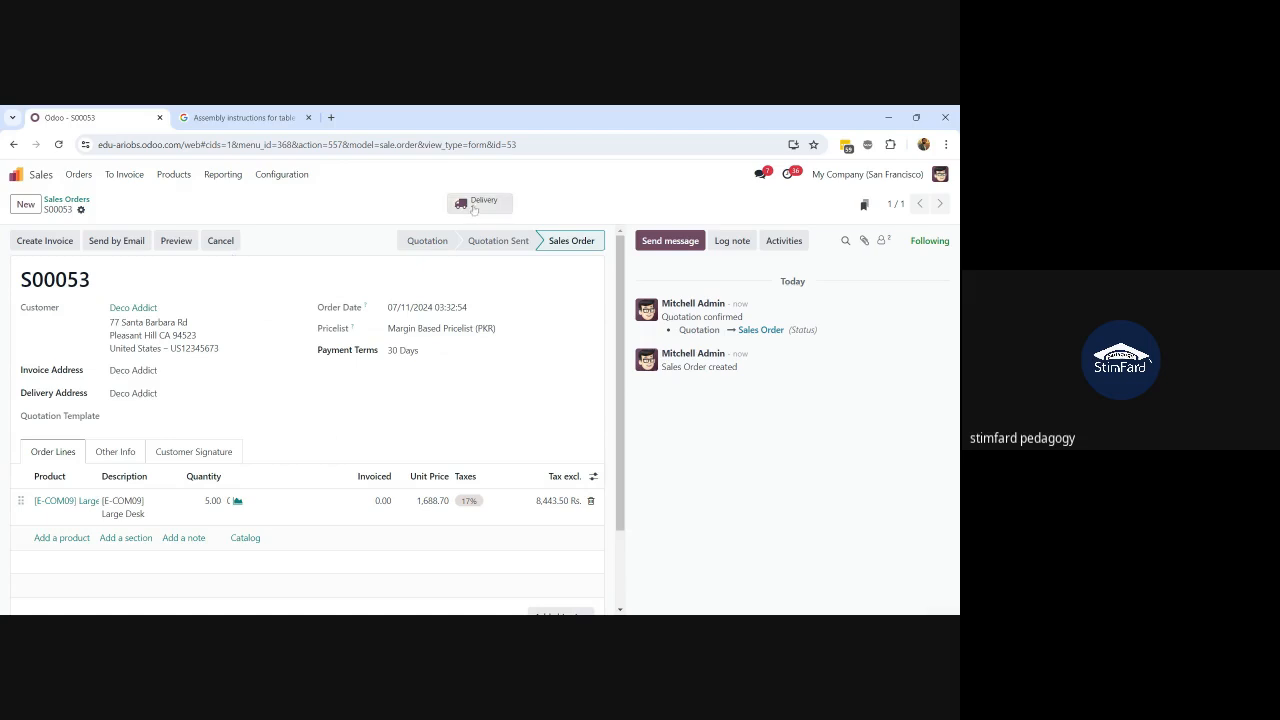
pyautogui.click(474, 208)
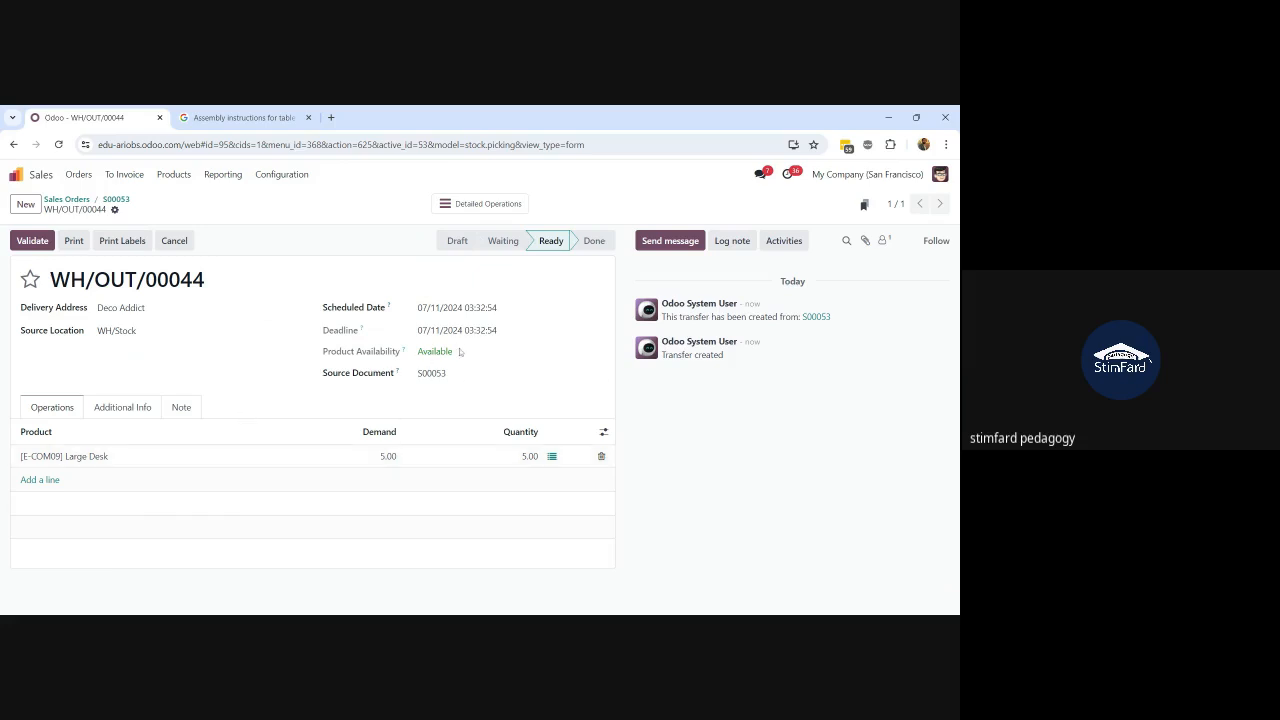
pyautogui.moveTo(460, 351); pyautogui.dragTo(415, 357)
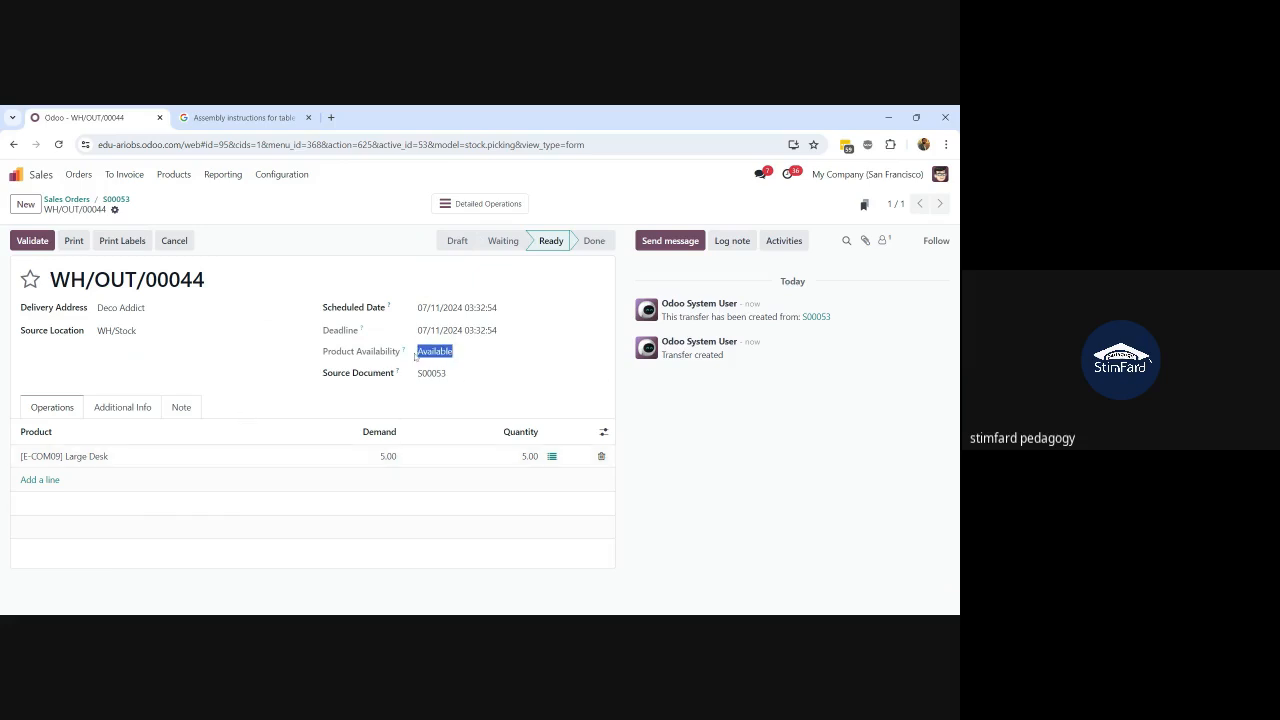
# Open the Large Desk from the delivery order's product line and view its reordering rules
pyautogui.click(72, 460)
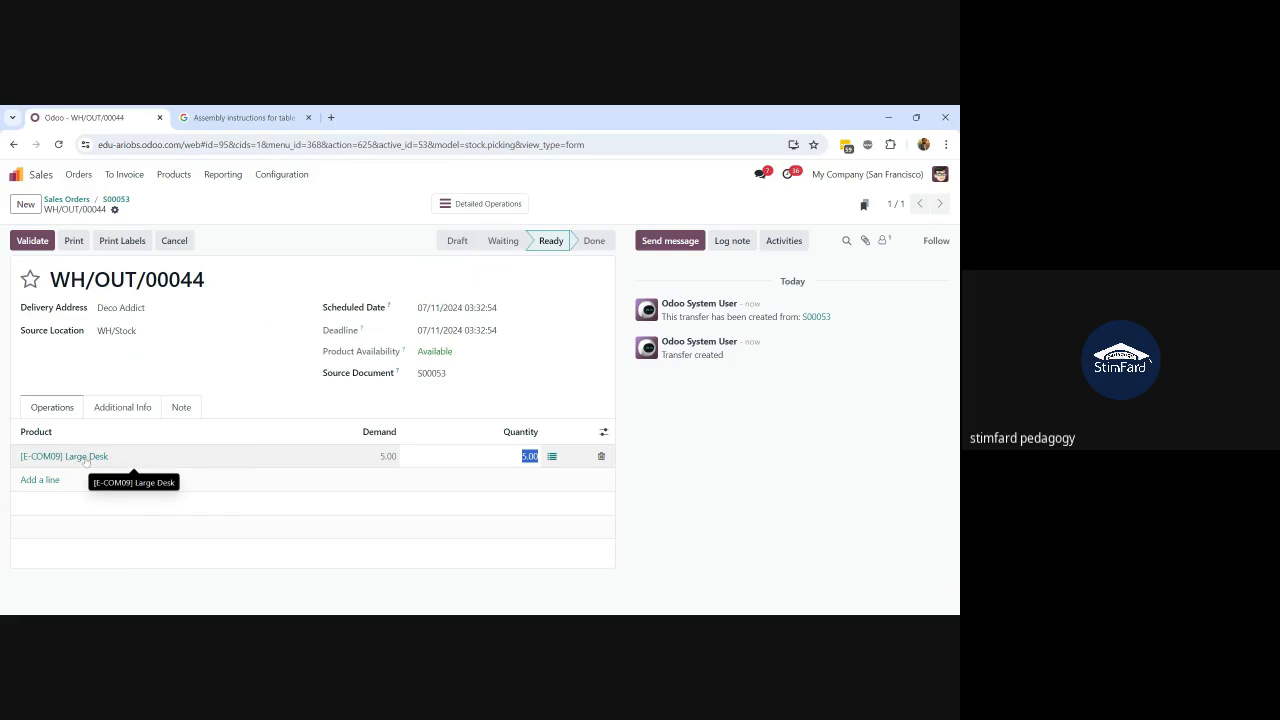
pyautogui.click(74, 466)
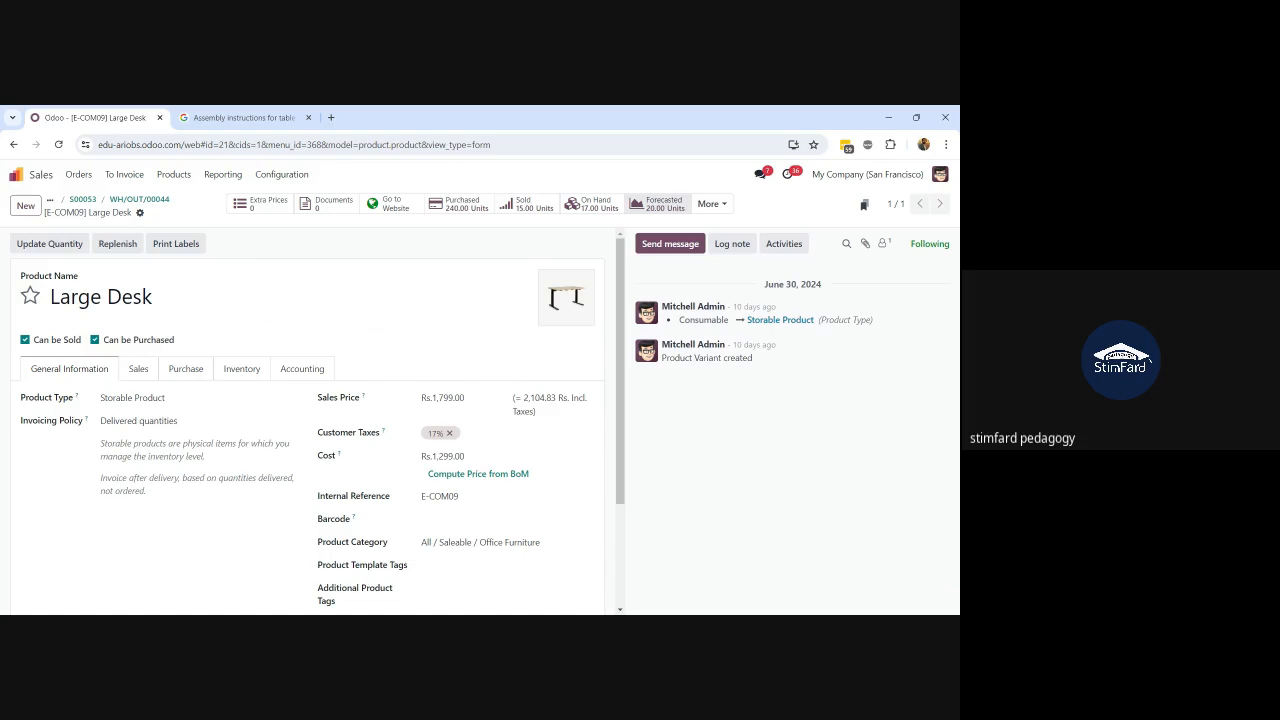
pyautogui.click(701, 208)
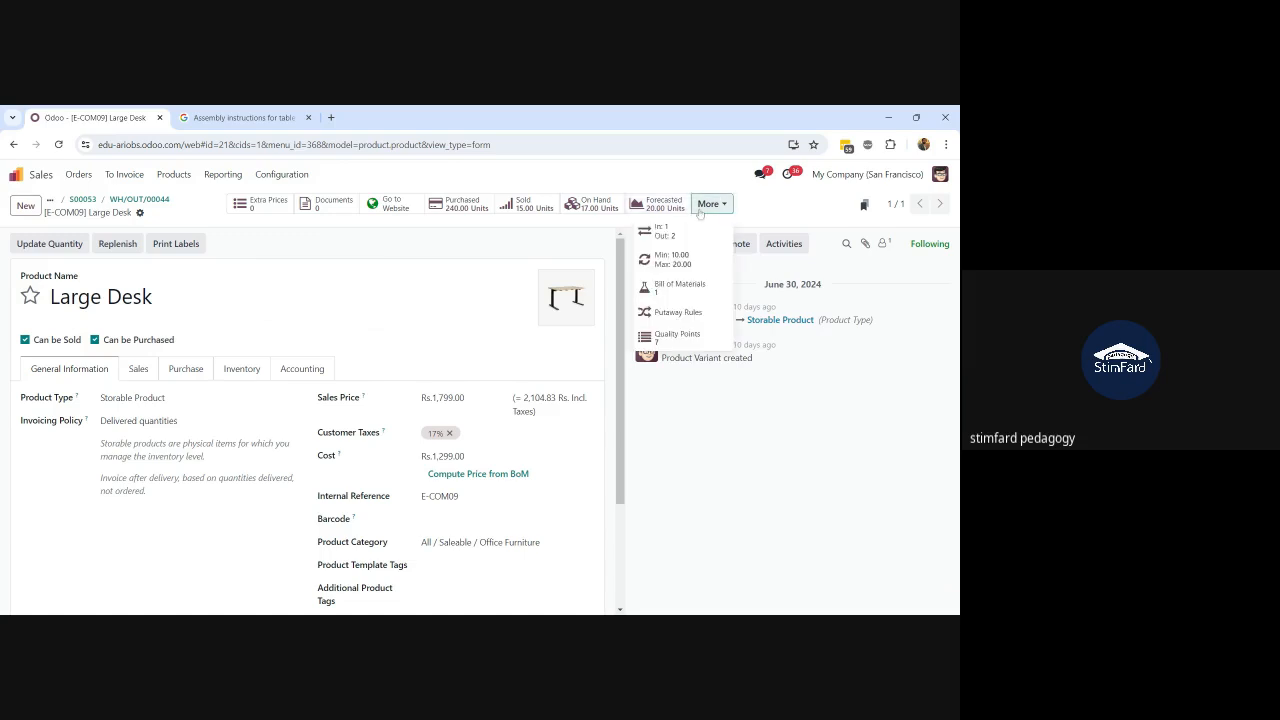
pyautogui.click(666, 261)
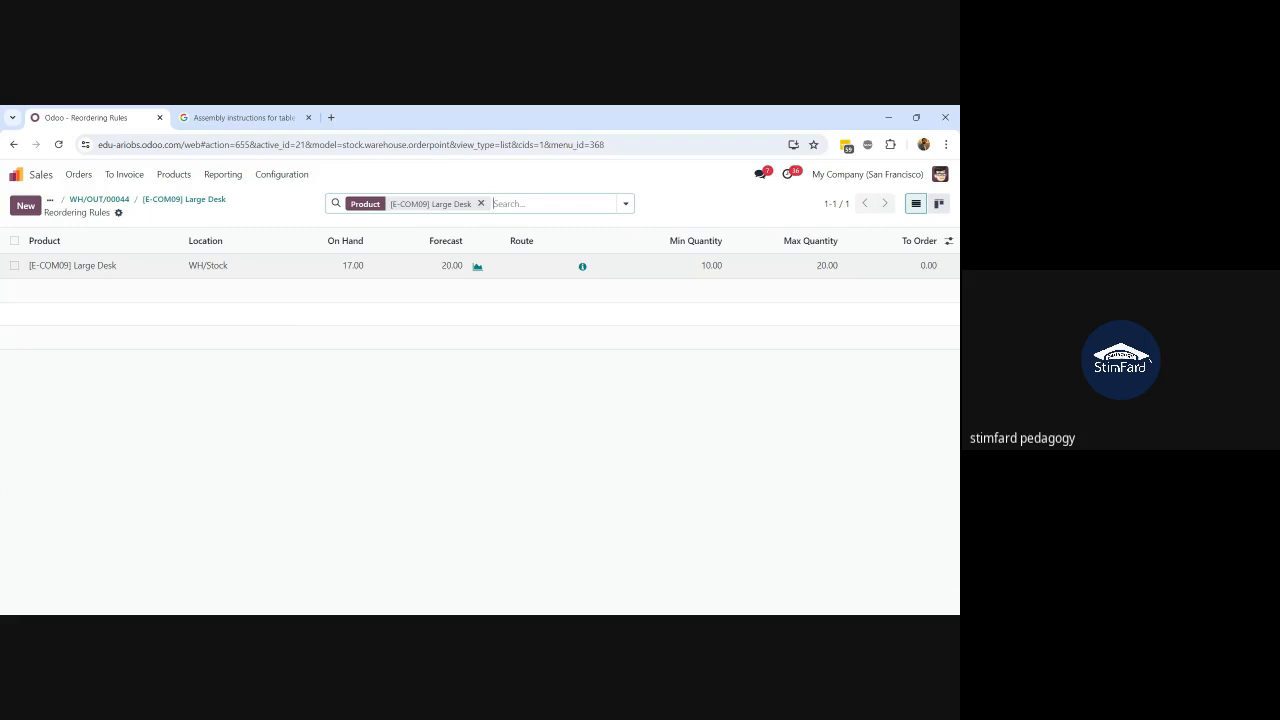
# Return through the delivery order to the sales order and open the Large Desk's product page from its order line
pyautogui.click(99, 200)
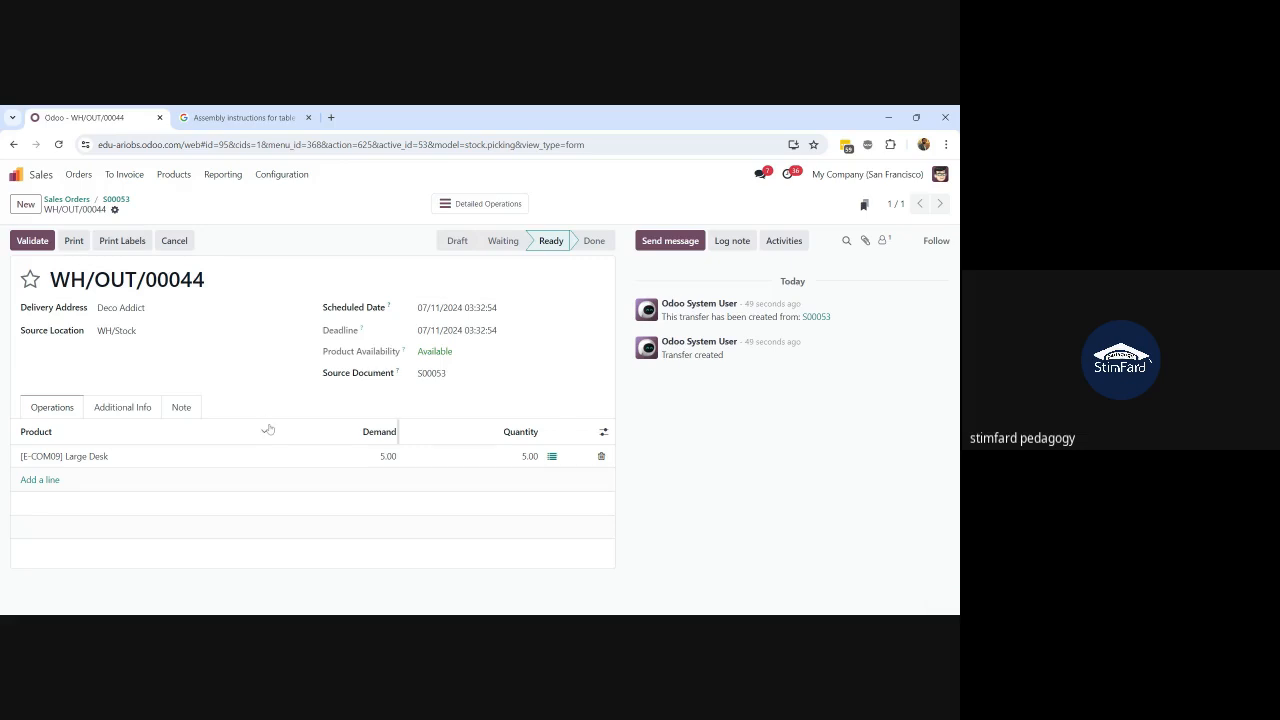
pyautogui.click(116, 200)
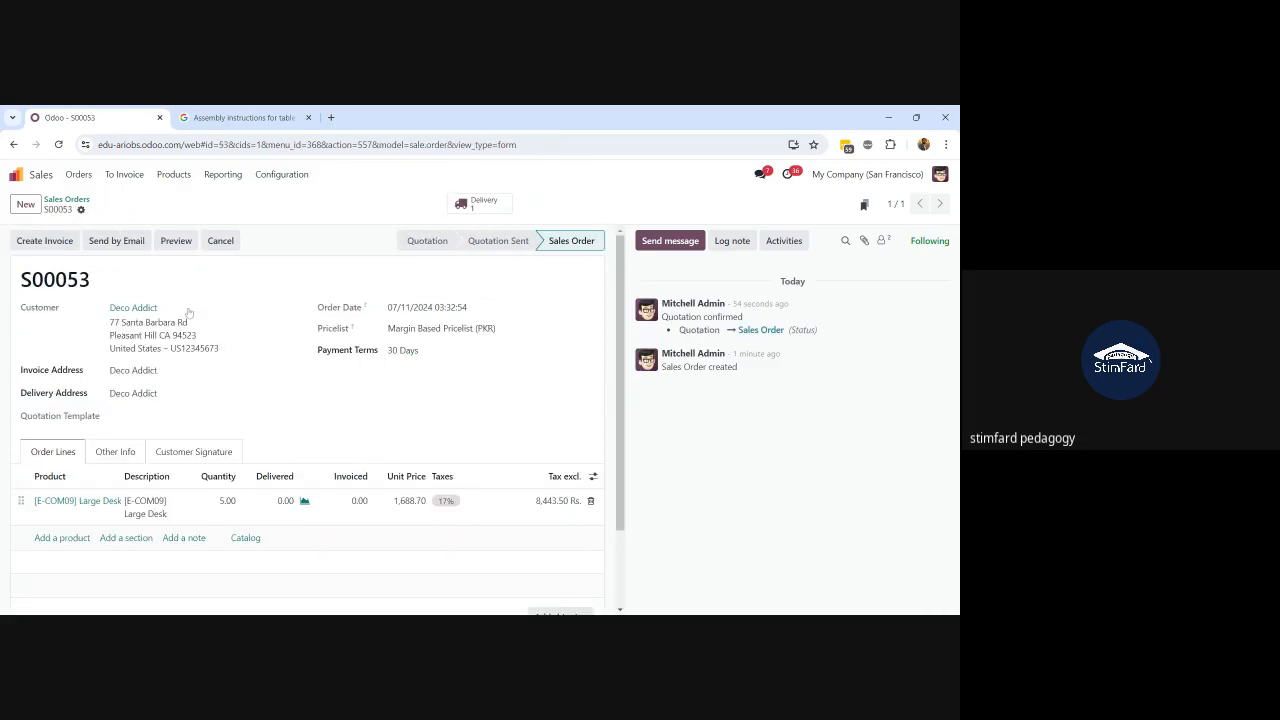
pyautogui.click(88, 505)
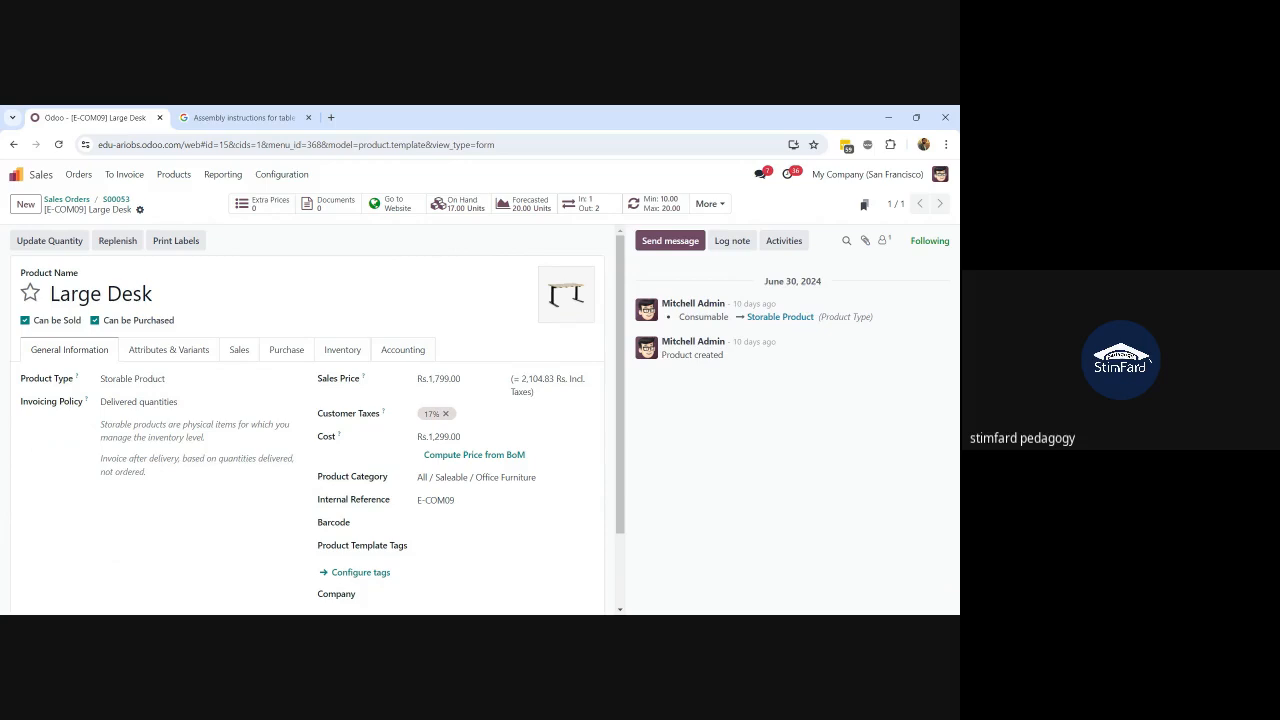
# View the Large Desk's forecasted report and examine the incoming manufacturing order WH/MO/00008 in its replenishment lines
pyautogui.click(522, 206)
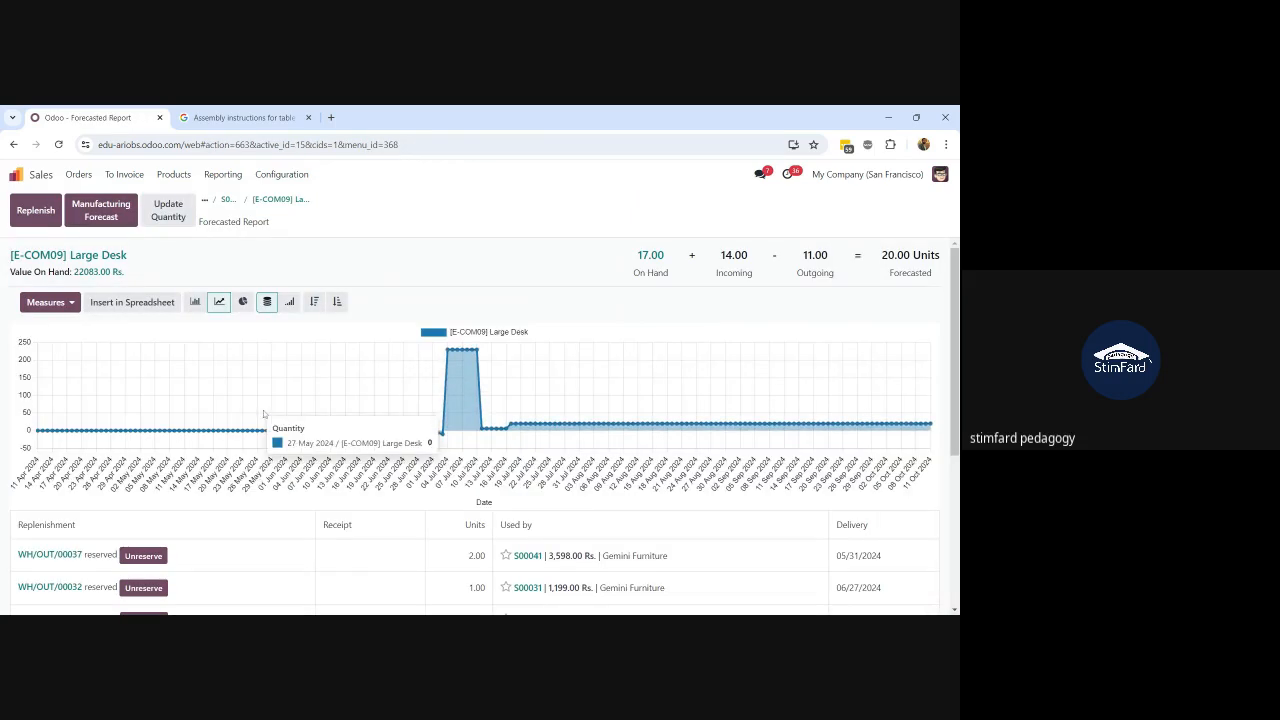
pyautogui.scroll(-2, 263, 410)
pyautogui.scroll(-1, 263, 410)
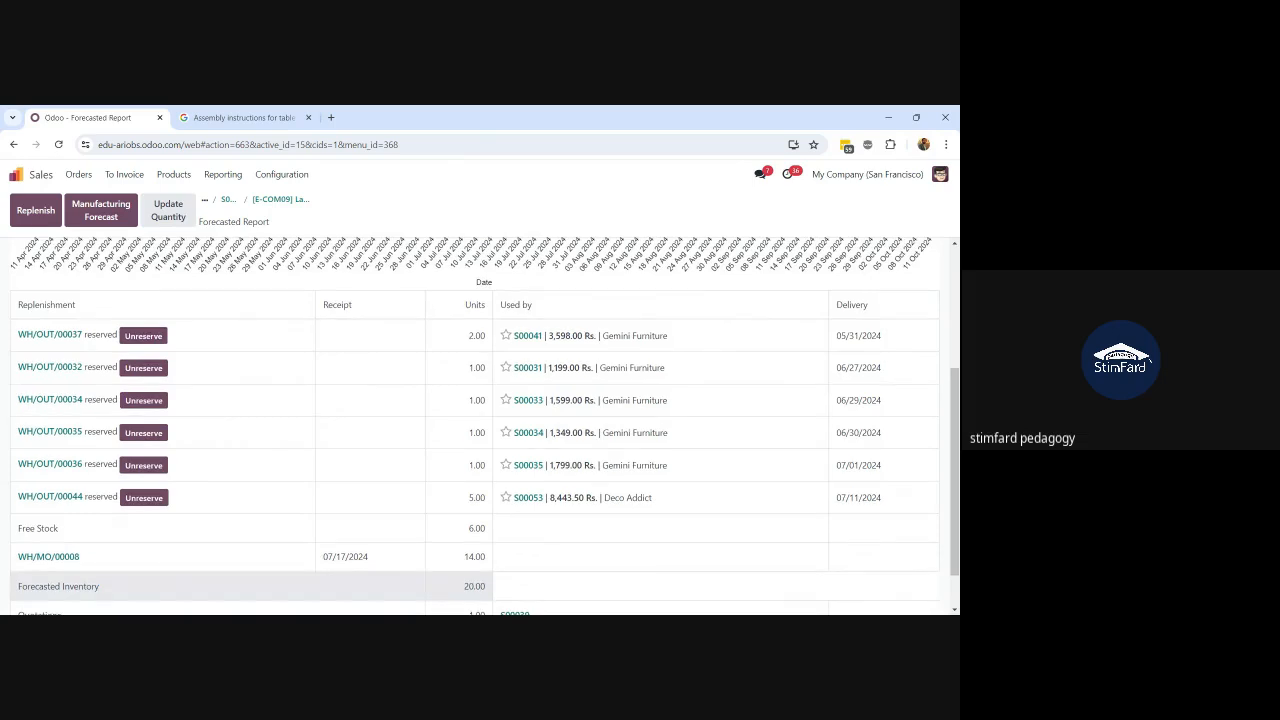
pyautogui.scroll(-1, 96, 507)
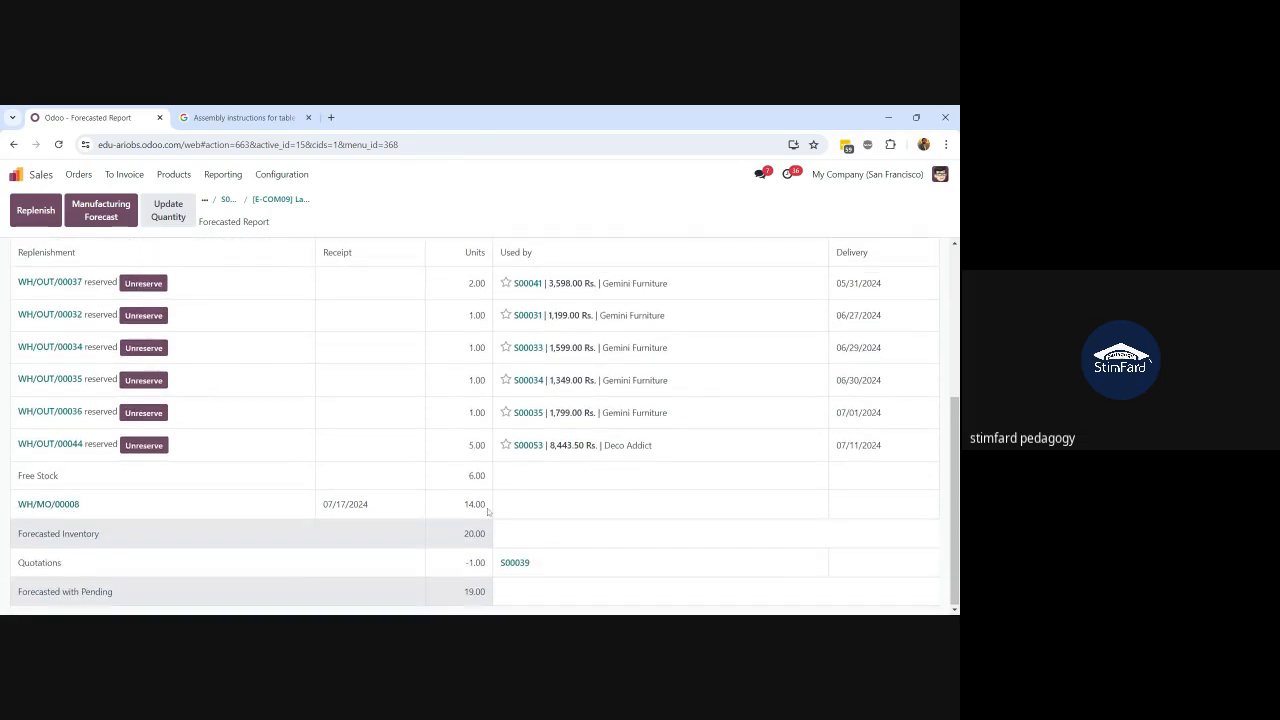
pyautogui.moveTo(488, 510); pyautogui.dragTo(26, 503)
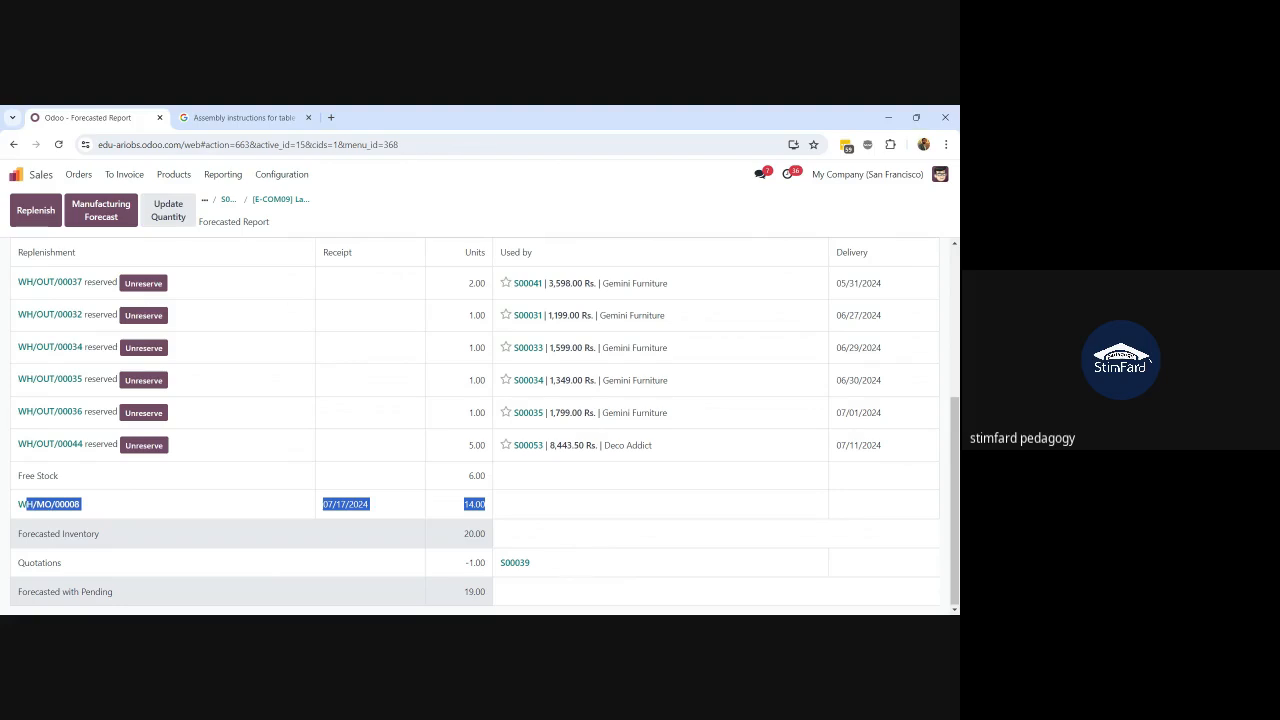
# Switch to the Manufacturing app and open the Large Desk's manufacturing order WH/MO/00008
pyautogui.click(17, 174)
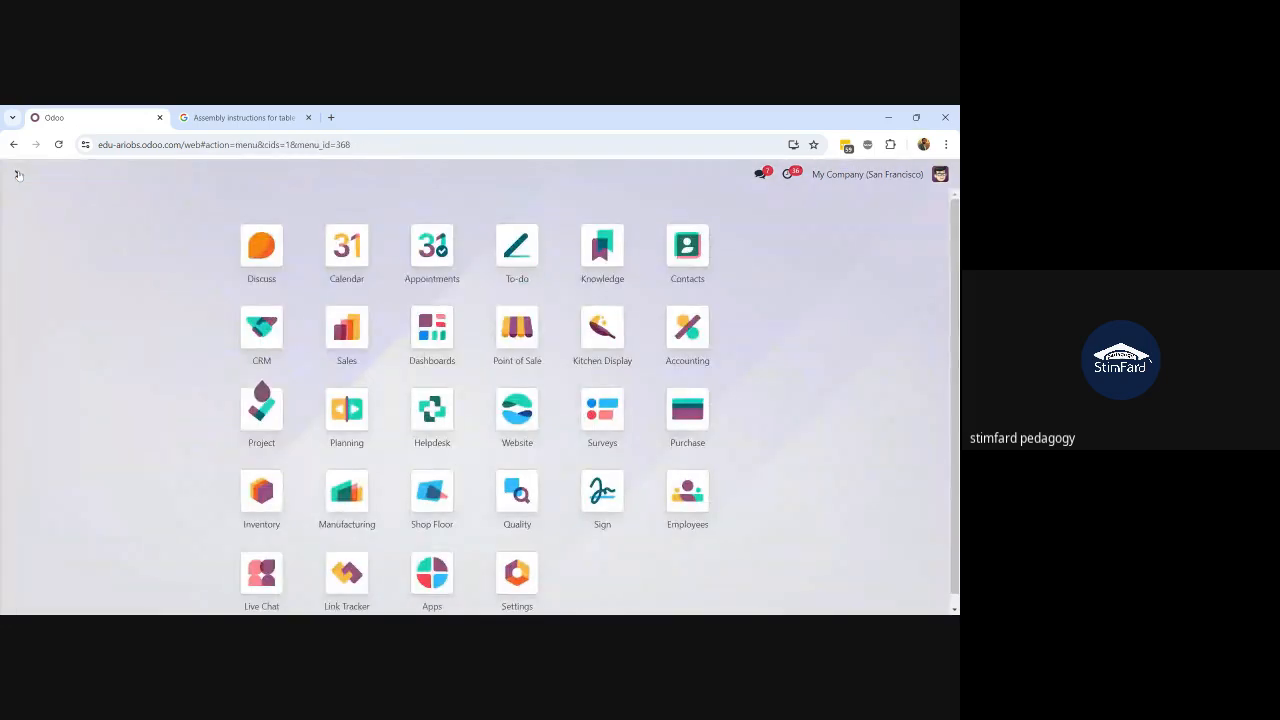
pyautogui.write('manuf')
pyautogui.press('Return')
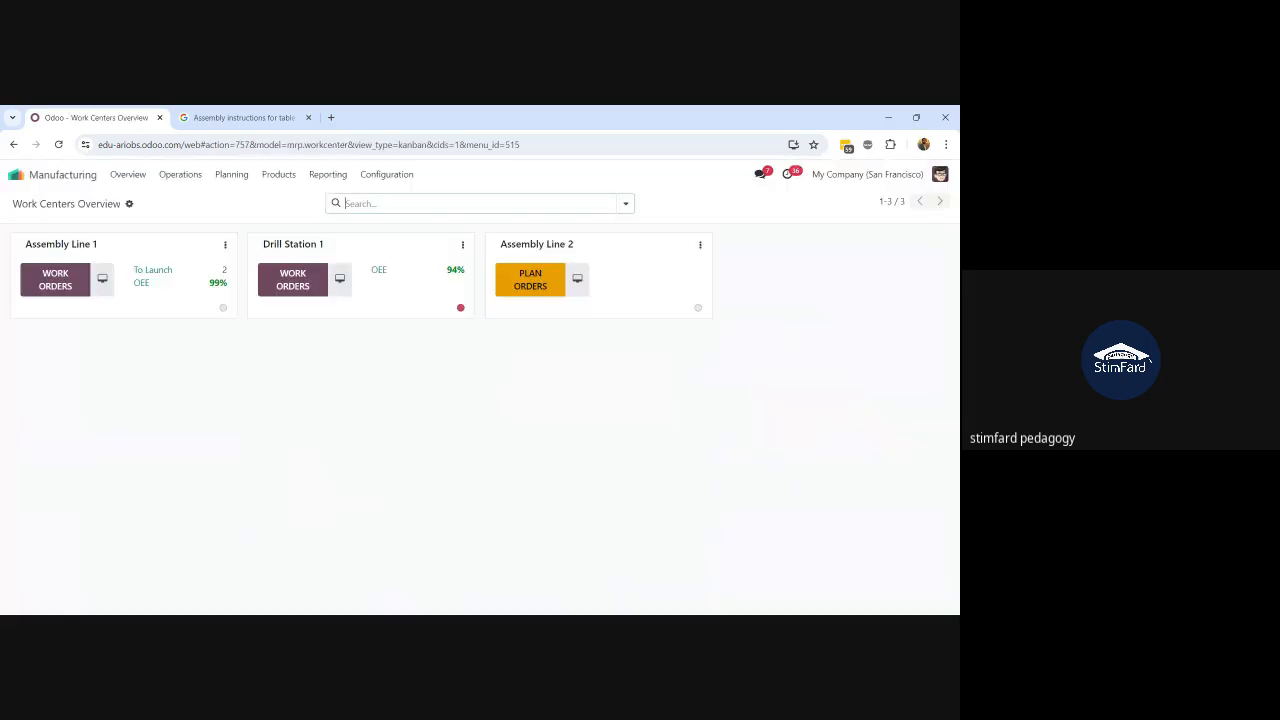
pyautogui.click(184, 176)
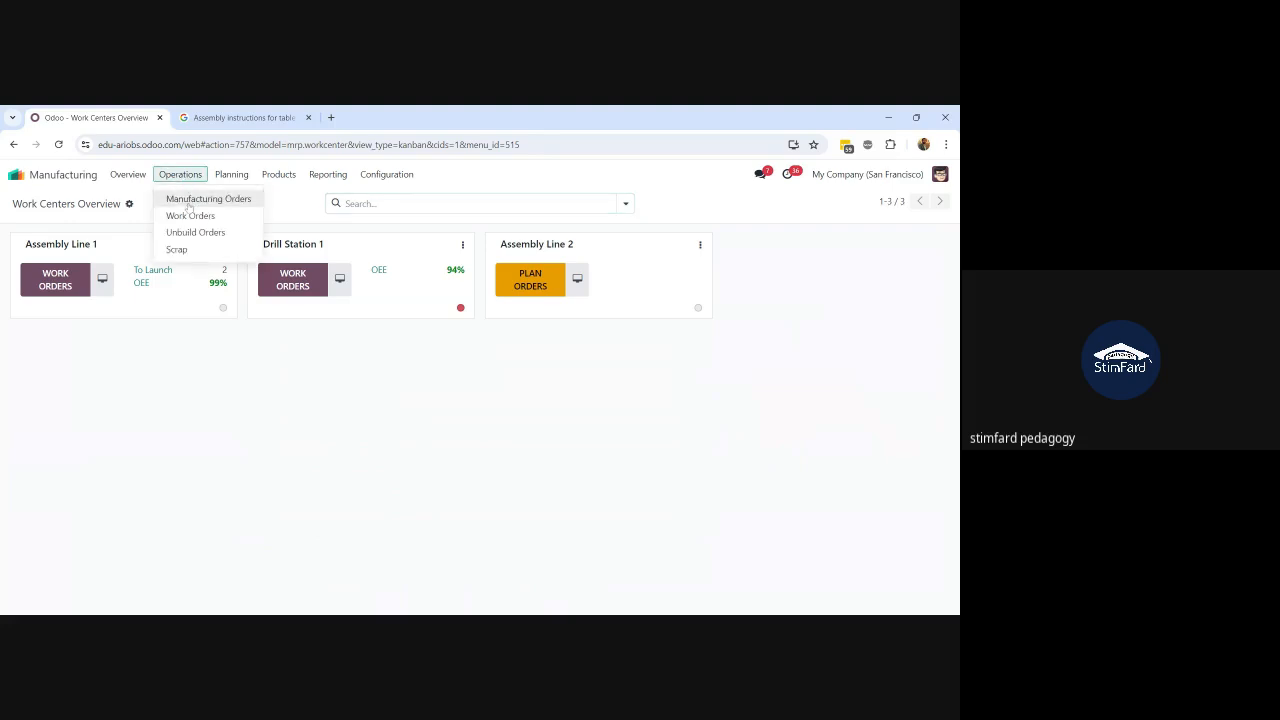
pyautogui.click(188, 203)
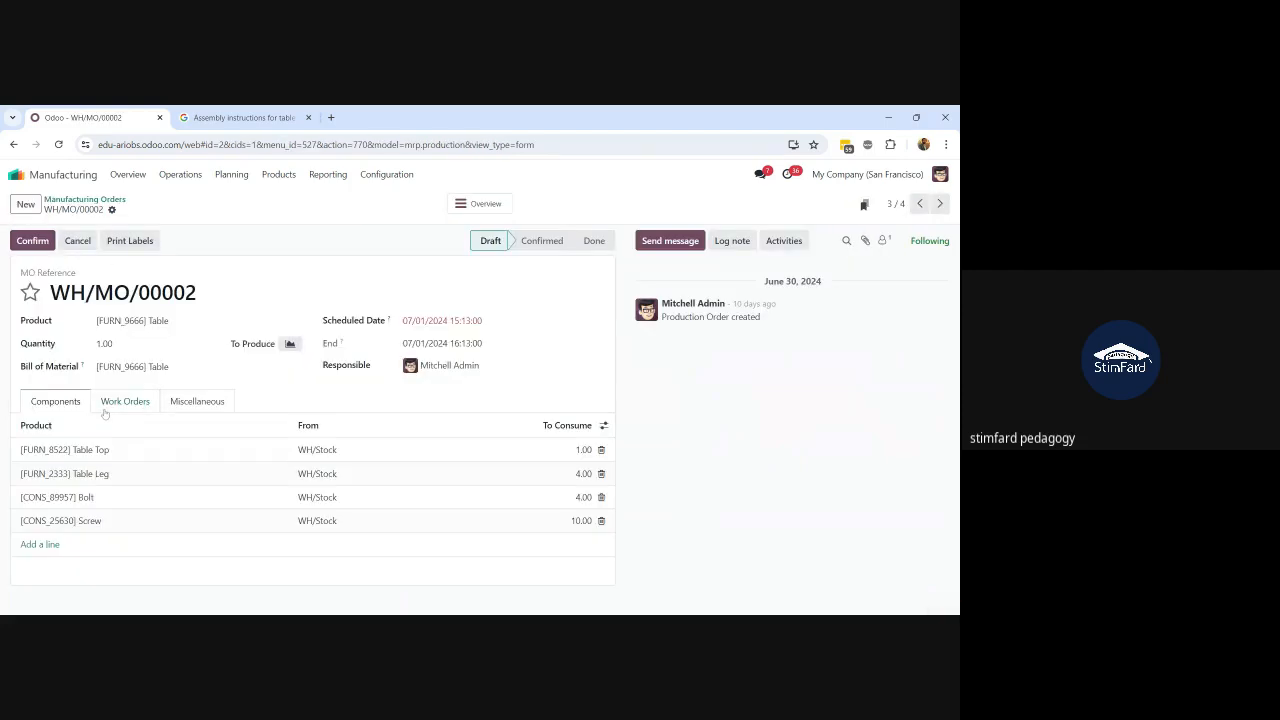
pyautogui.click(68, 201)
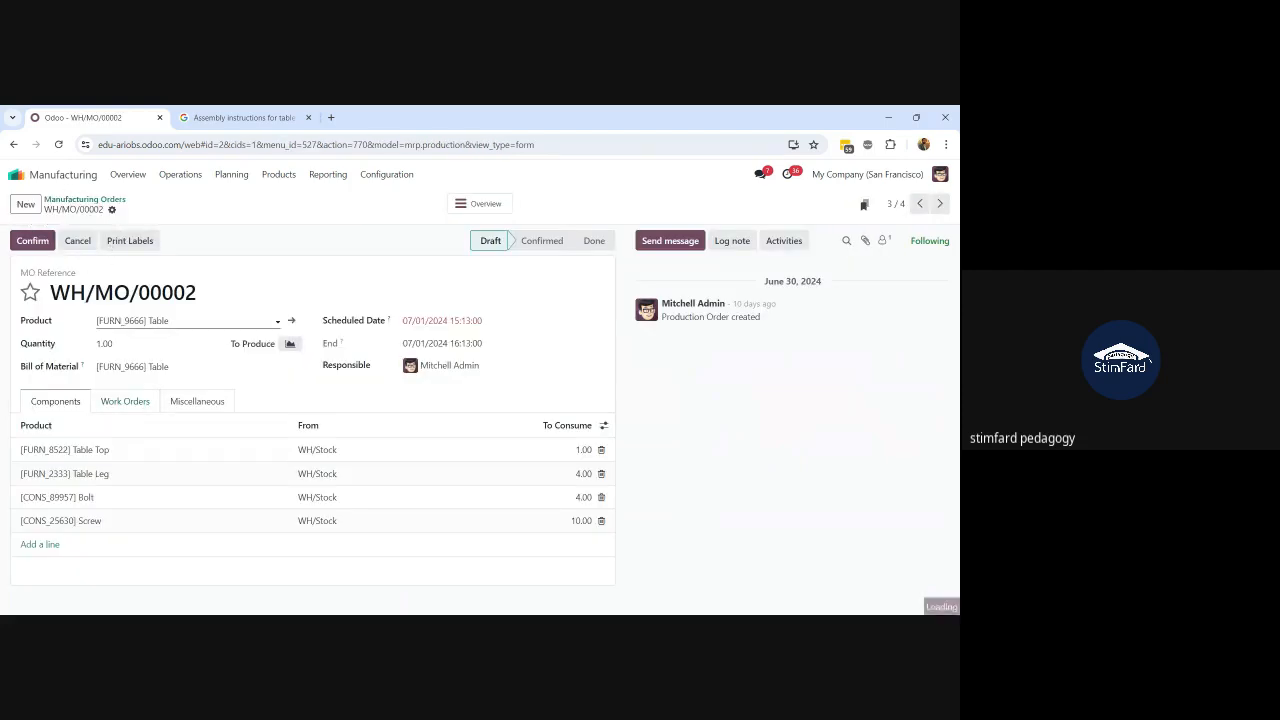
pyautogui.click(160, 337)
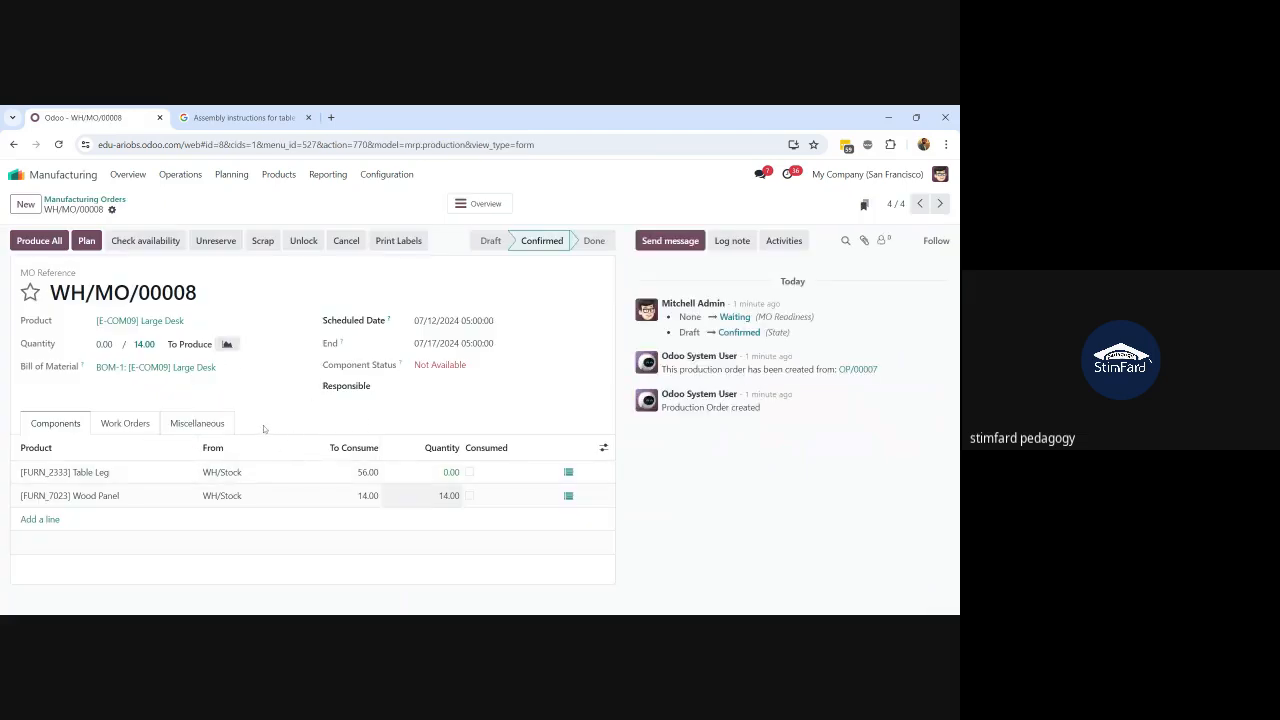
# Delete manufacturing order WH/MO/00008 and return to the list of manufacturing orders
pyautogui.click(112, 209)
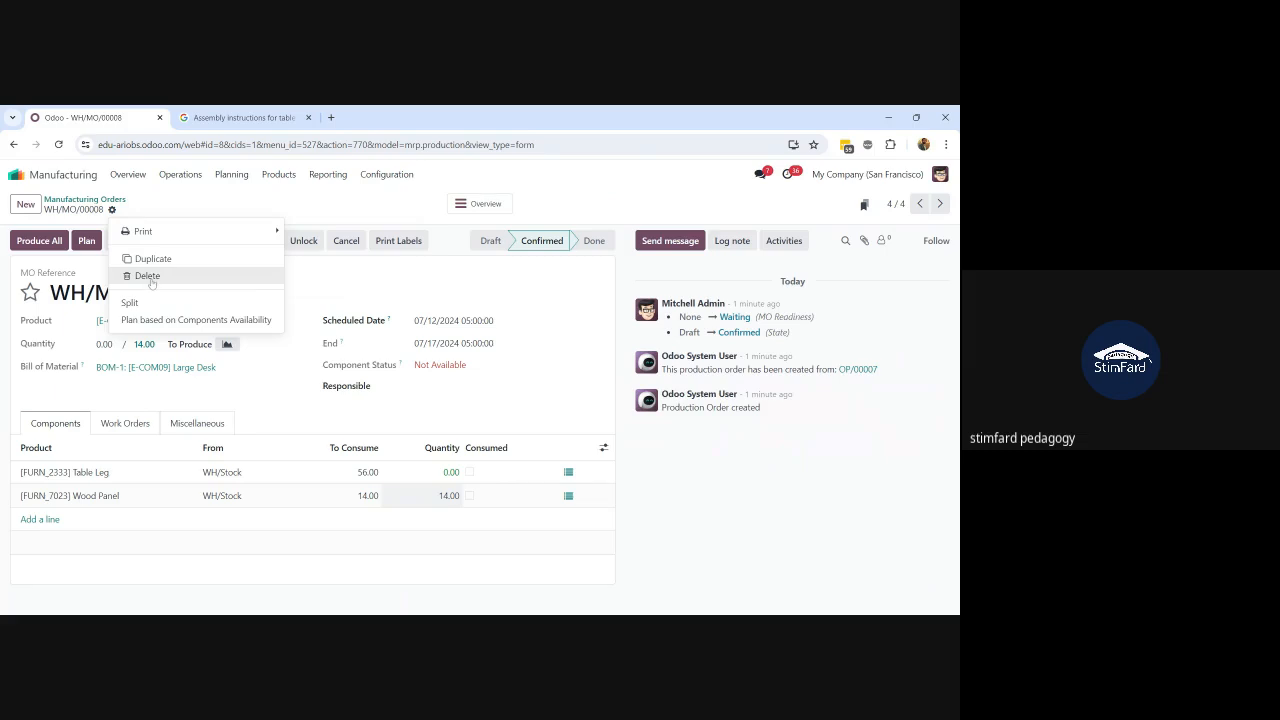
pyautogui.click(151, 280)
pyautogui.click(305, 451)
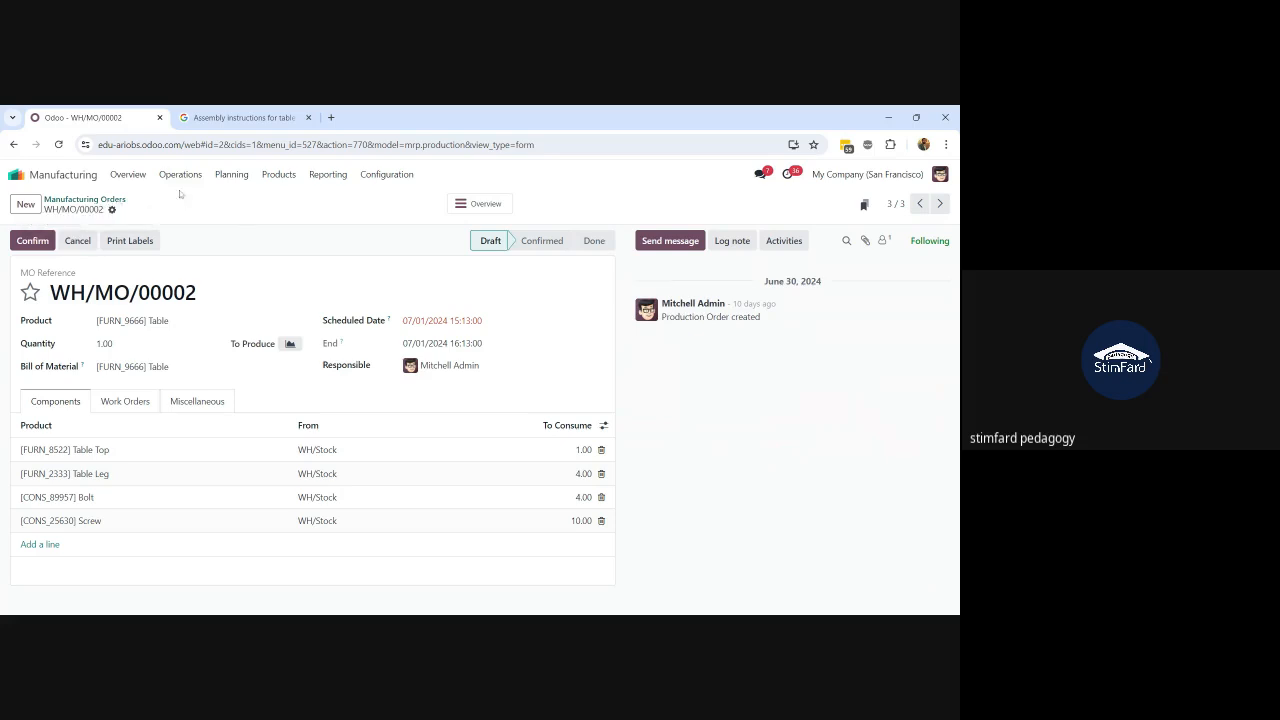
pyautogui.click(114, 201)
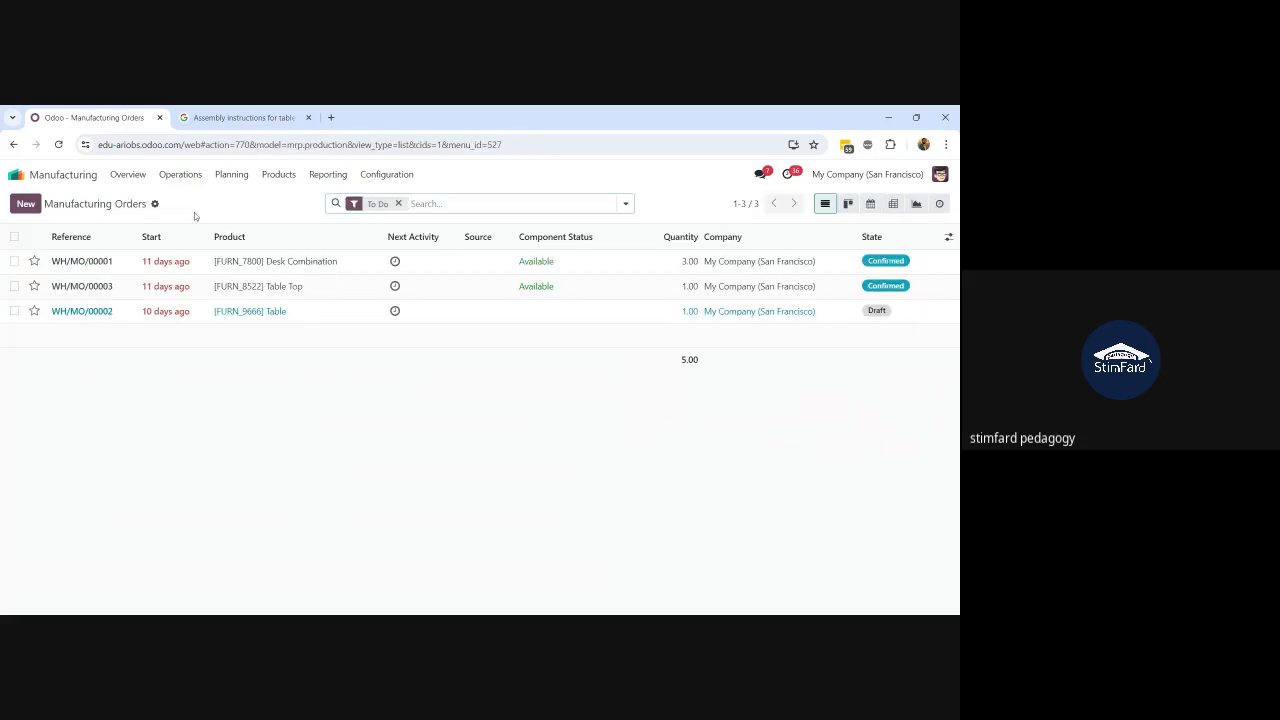
# Switch to the Sales app, open order S00053 and go to the Large Desk's product page from its order line
pyautogui.click(12, 175)
pyautogui.write('sale')
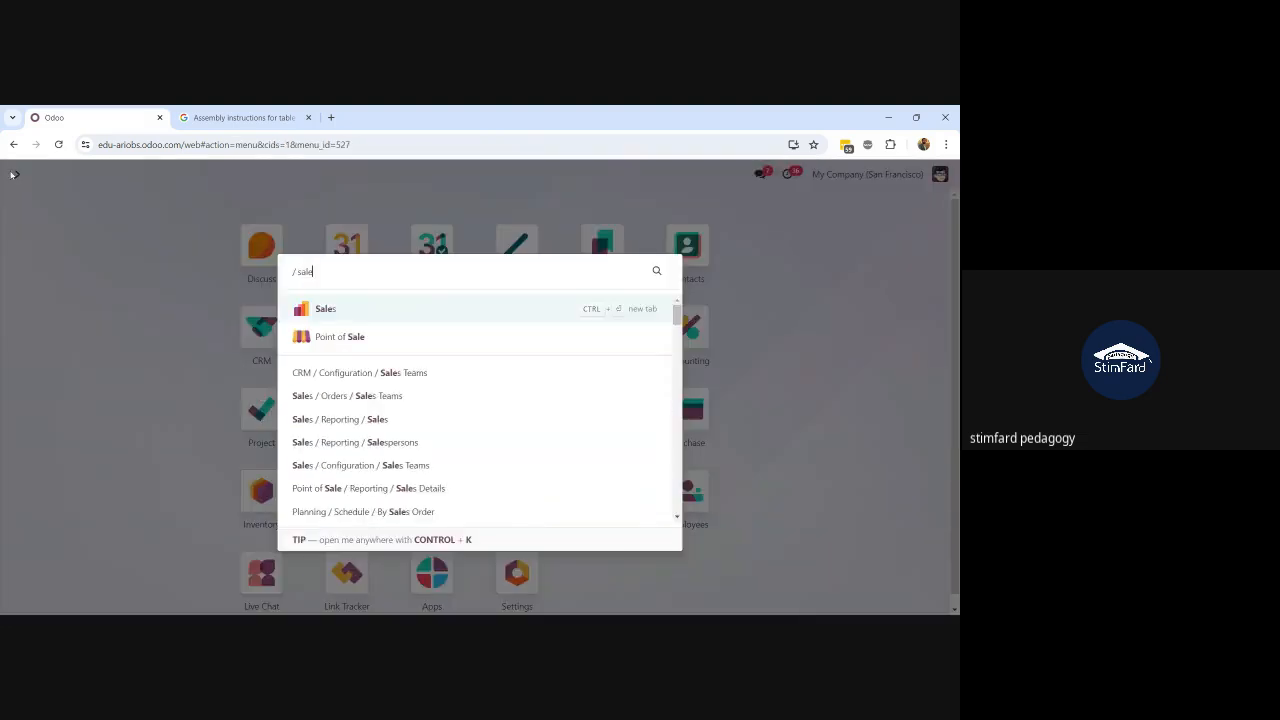
pyautogui.press('Return')
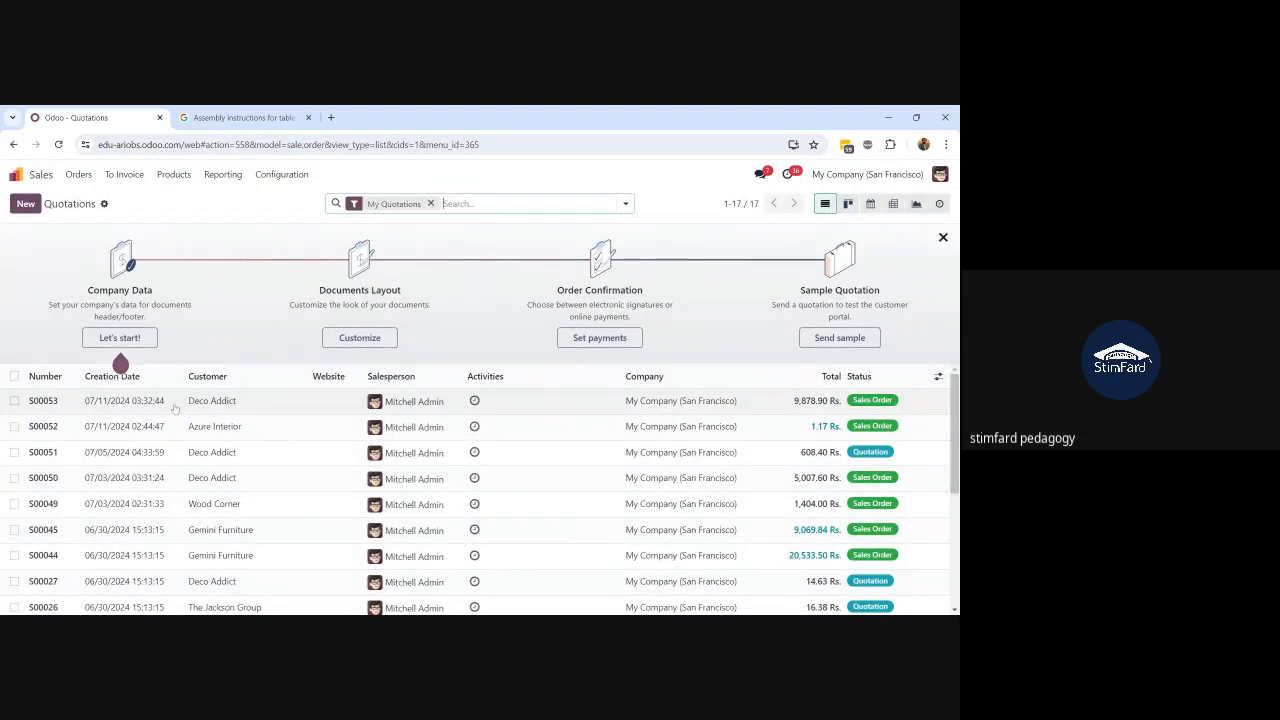
pyautogui.click(175, 403)
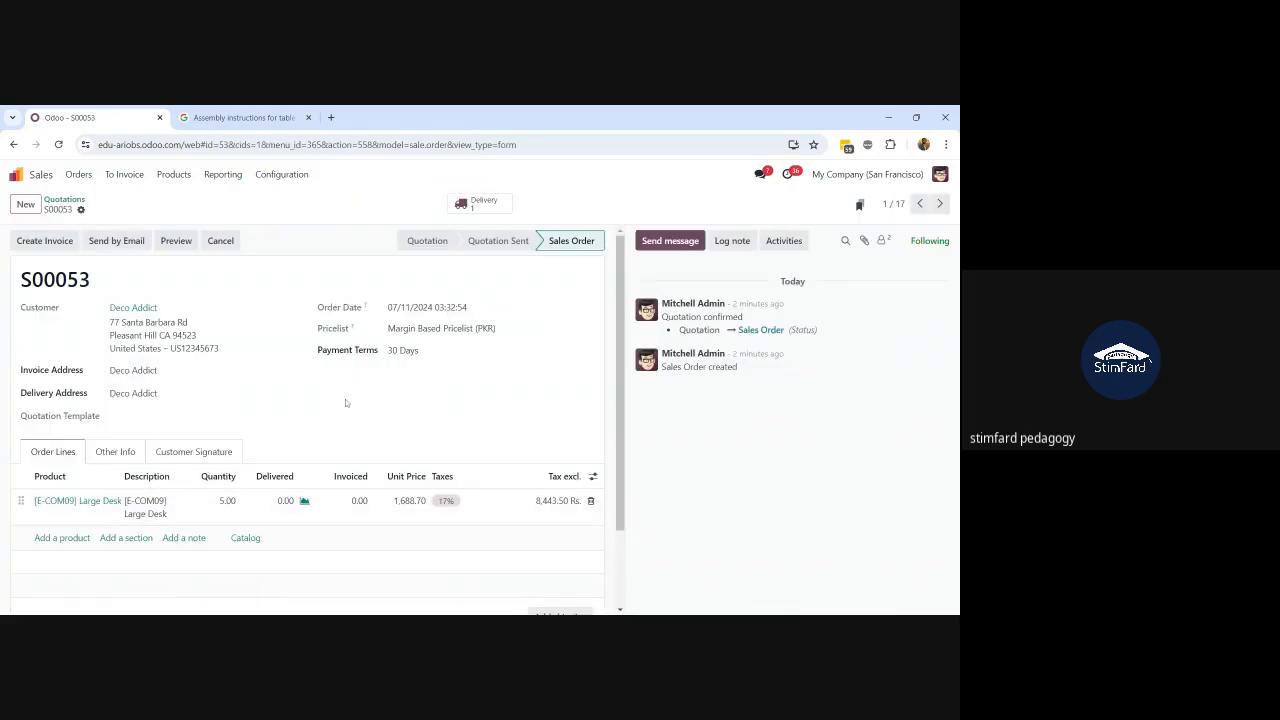
pyautogui.click(88, 504)
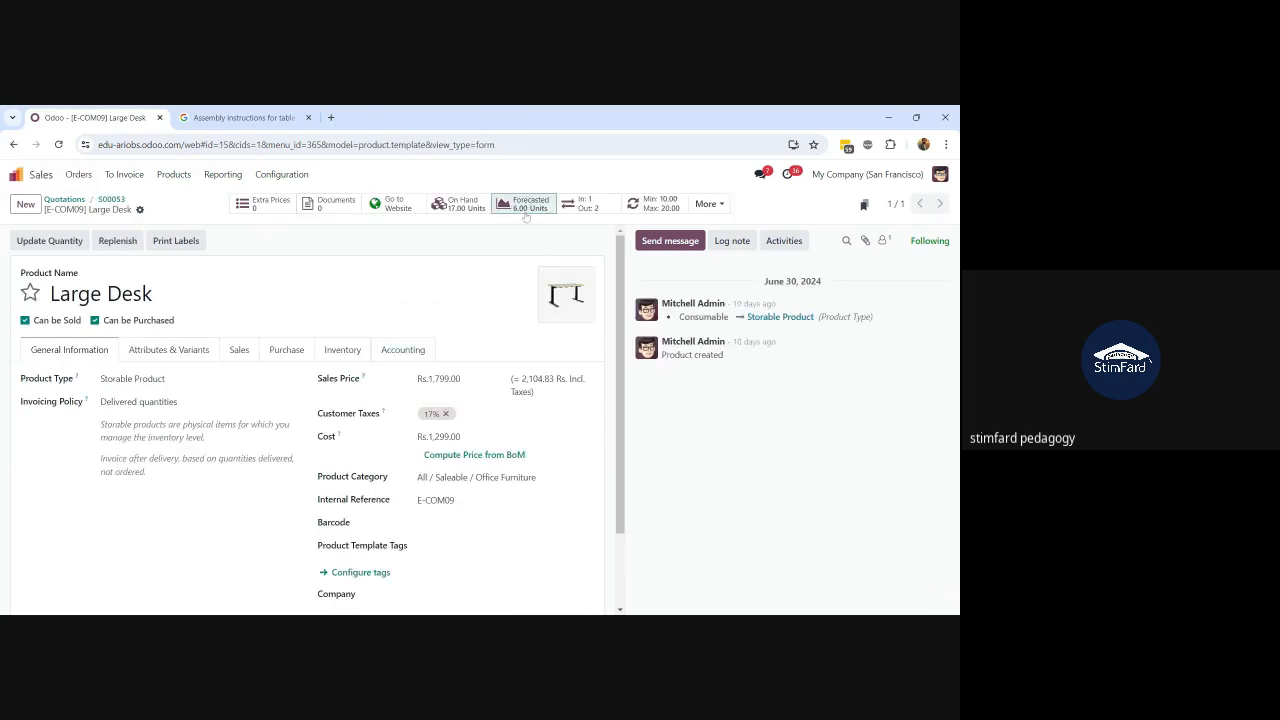
# View the Large Desk's forecasted report and review its replenishment lines without the deleted manufacturing order
pyautogui.click(526, 205)
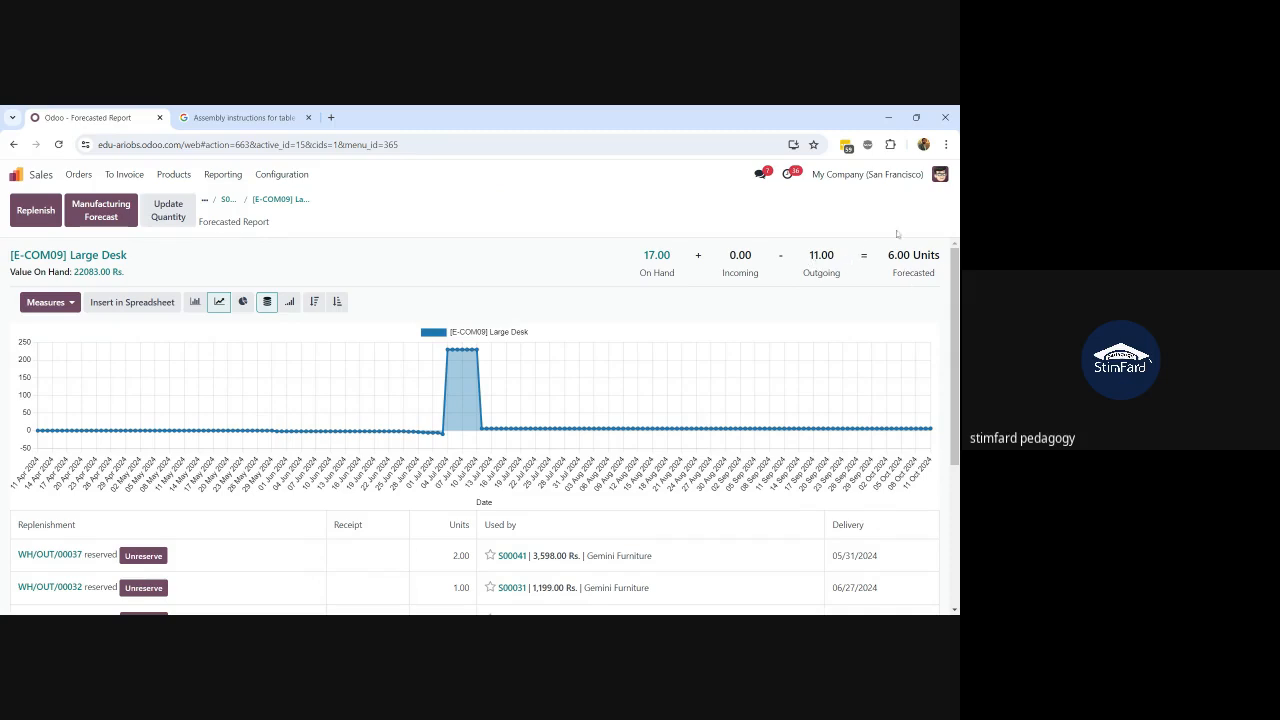
pyautogui.scroll(-2, 670, 375)
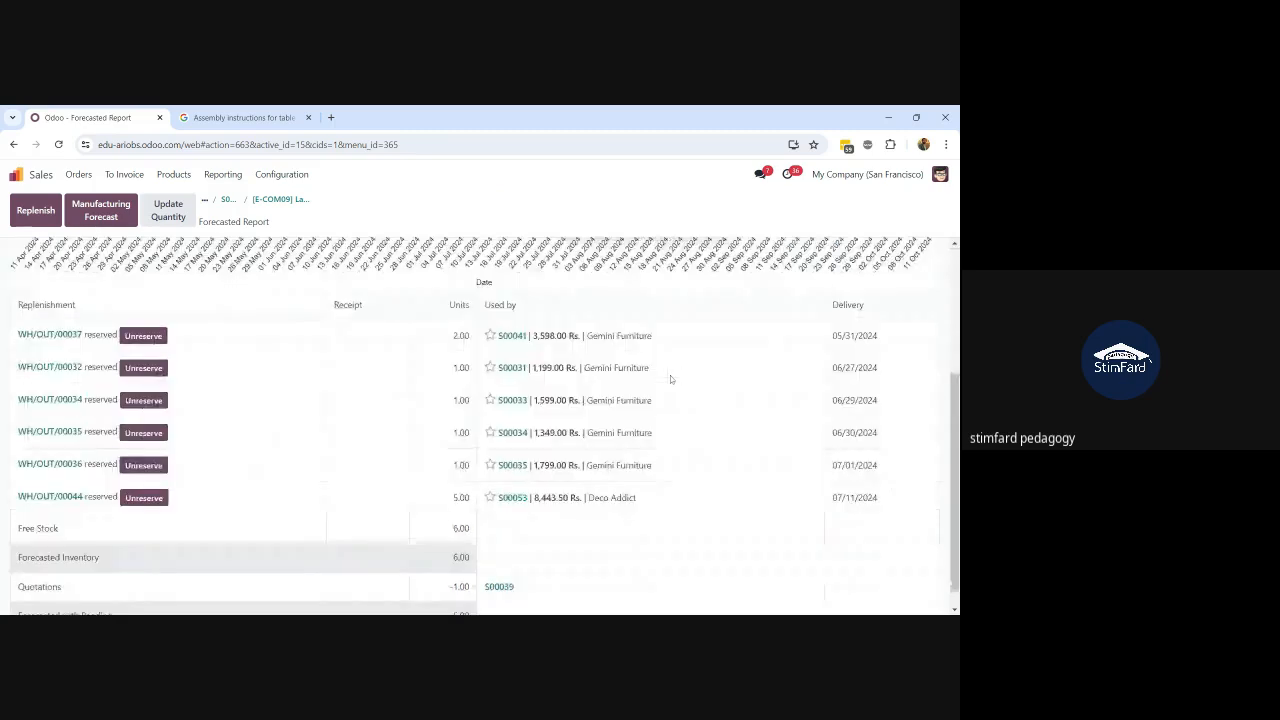
pyautogui.scroll(2, 670, 375)
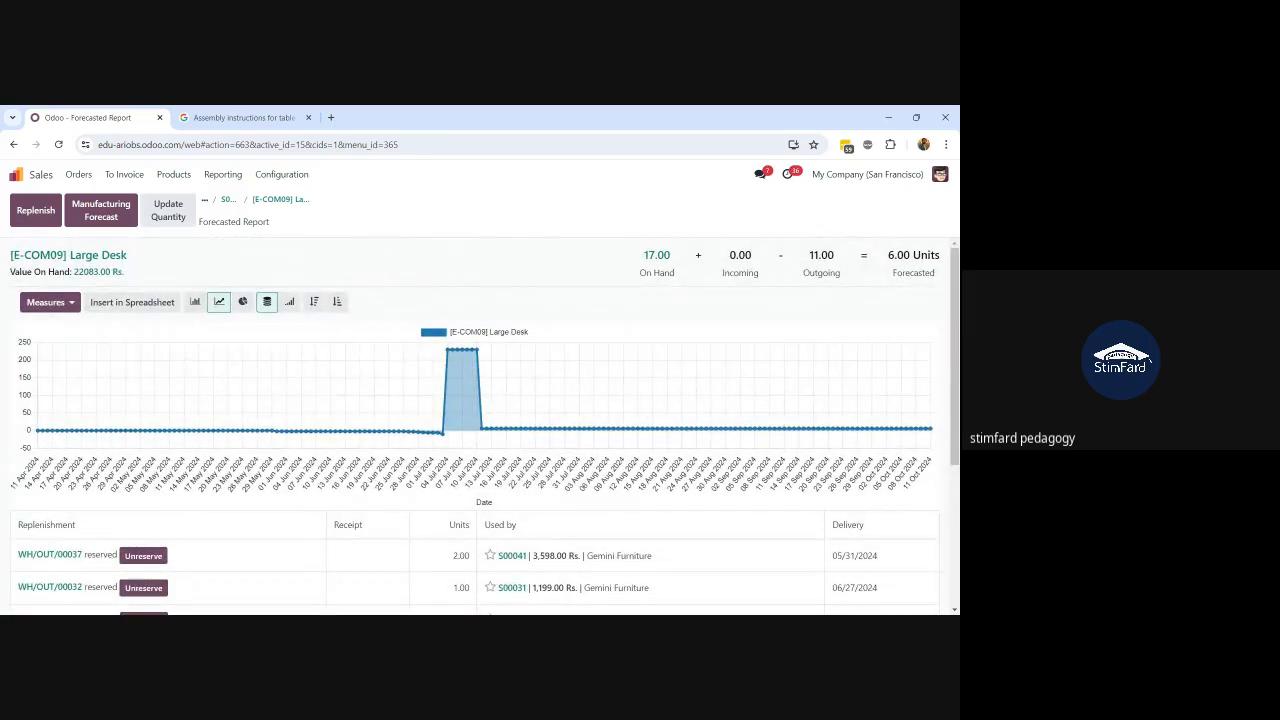
# View the Large Desk's reordering rules and remove the product filter to show the rules for all products
pyautogui.click(282, 200)
pyautogui.click(661, 210)
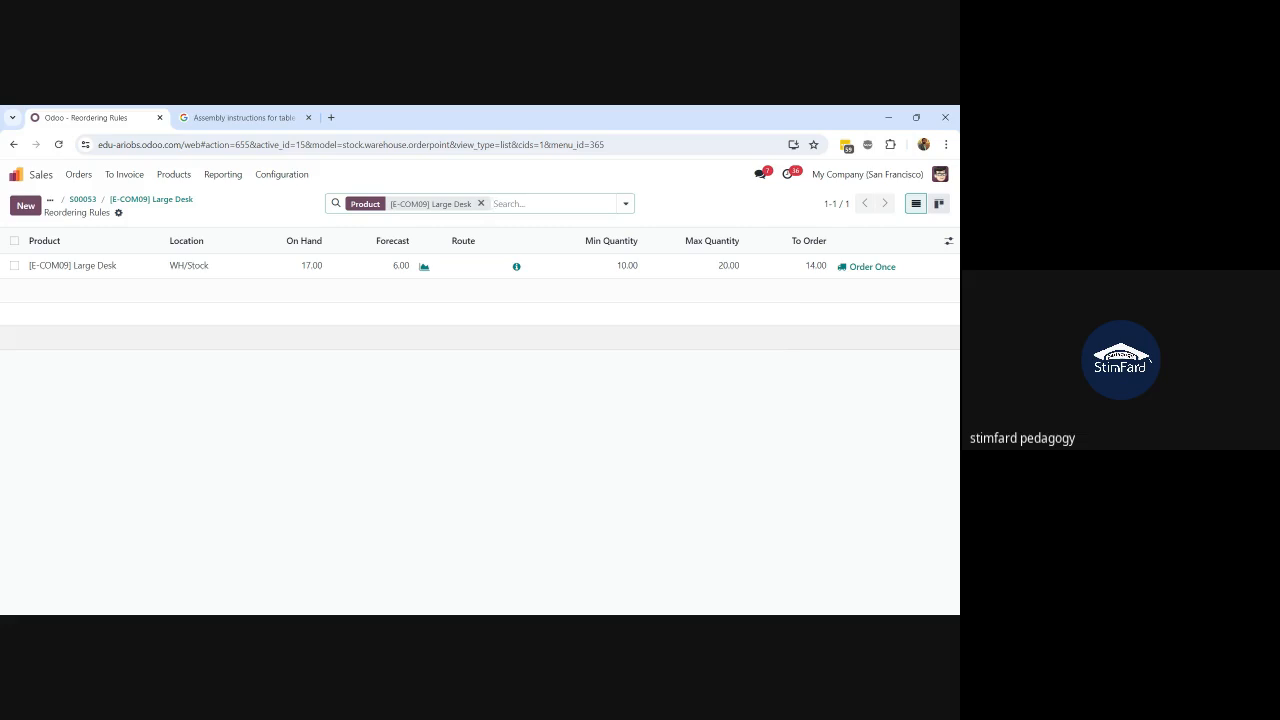
pyautogui.click(480, 204)
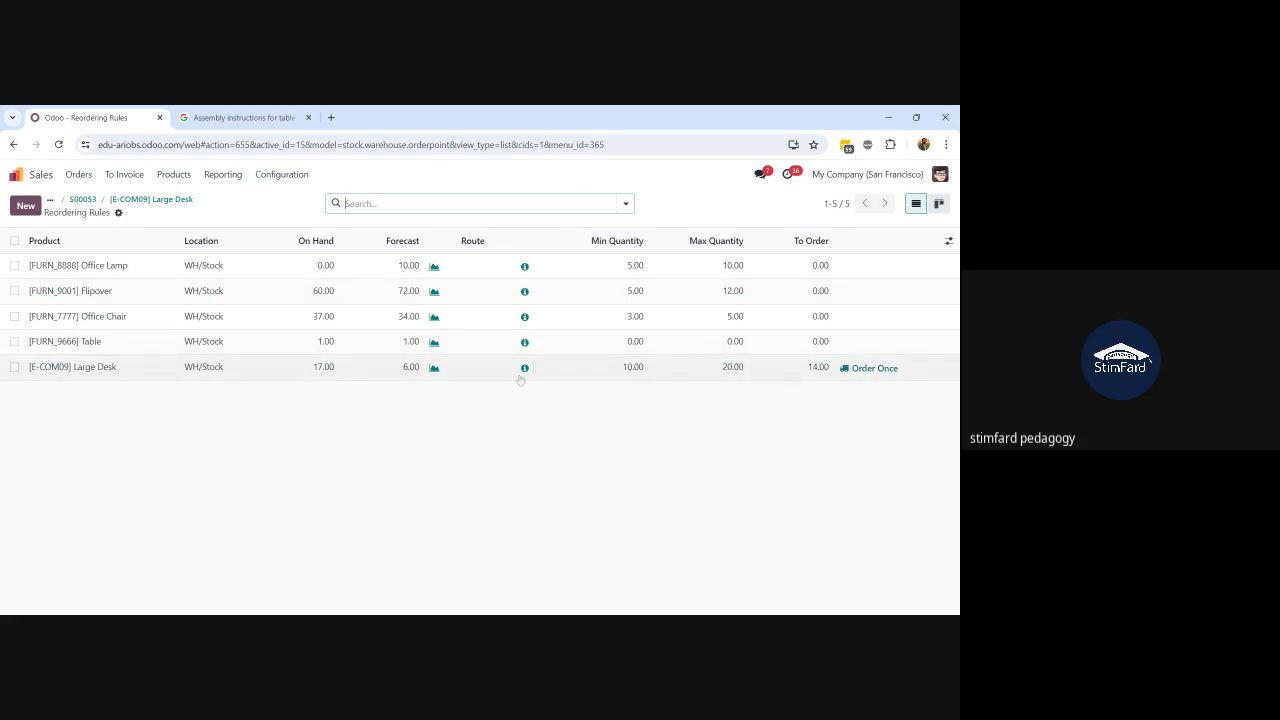
pyautogui.click(16, 177)
pyautogui.write('inven')
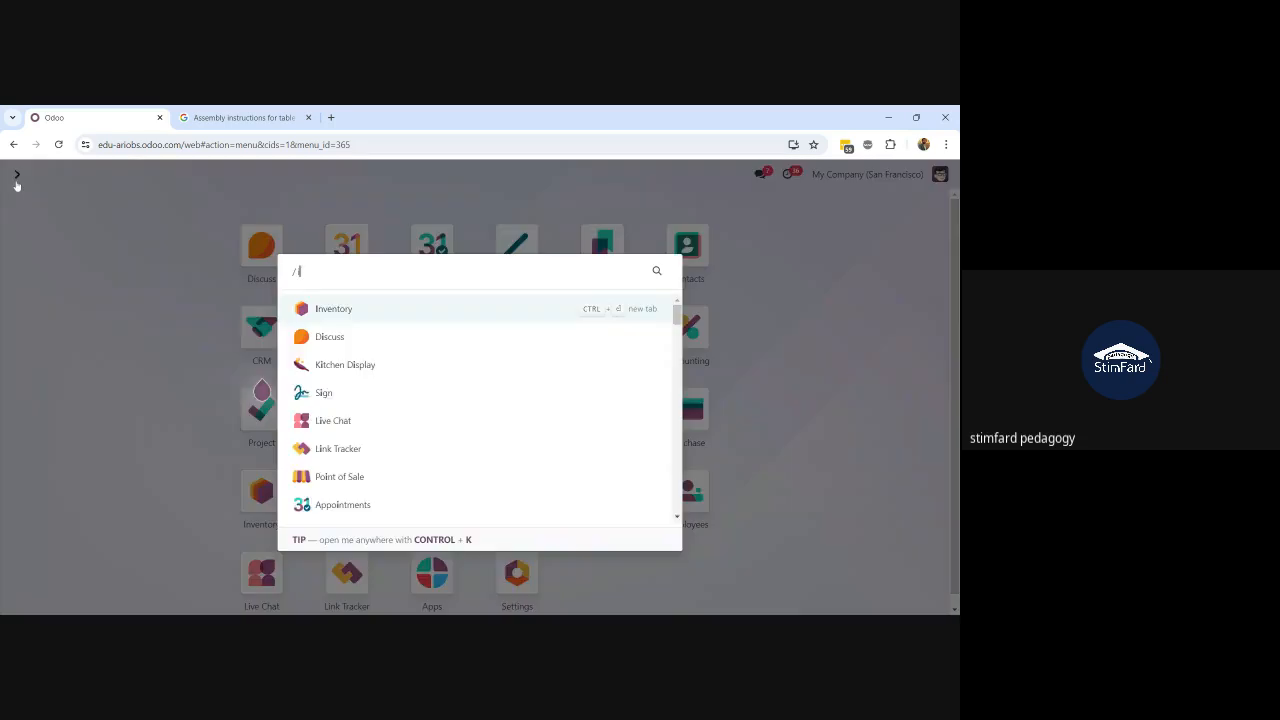
pyautogui.click(353, 310)
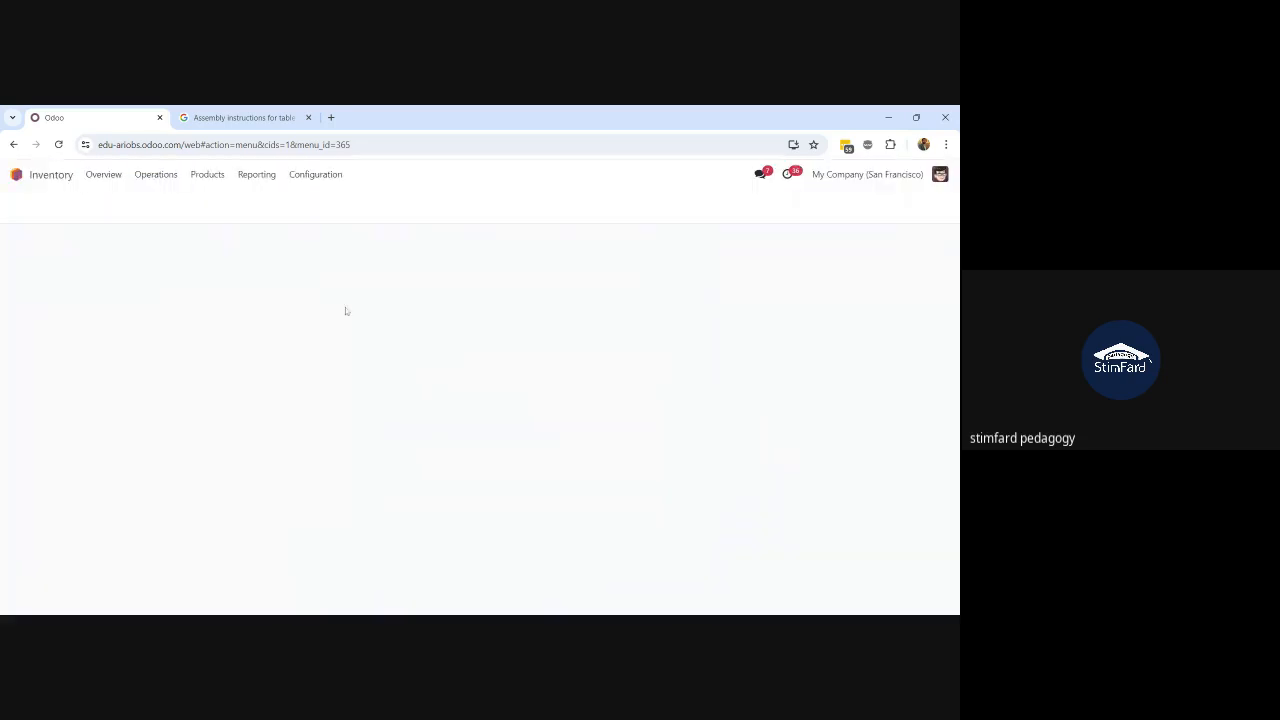
pyautogui.click(157, 178)
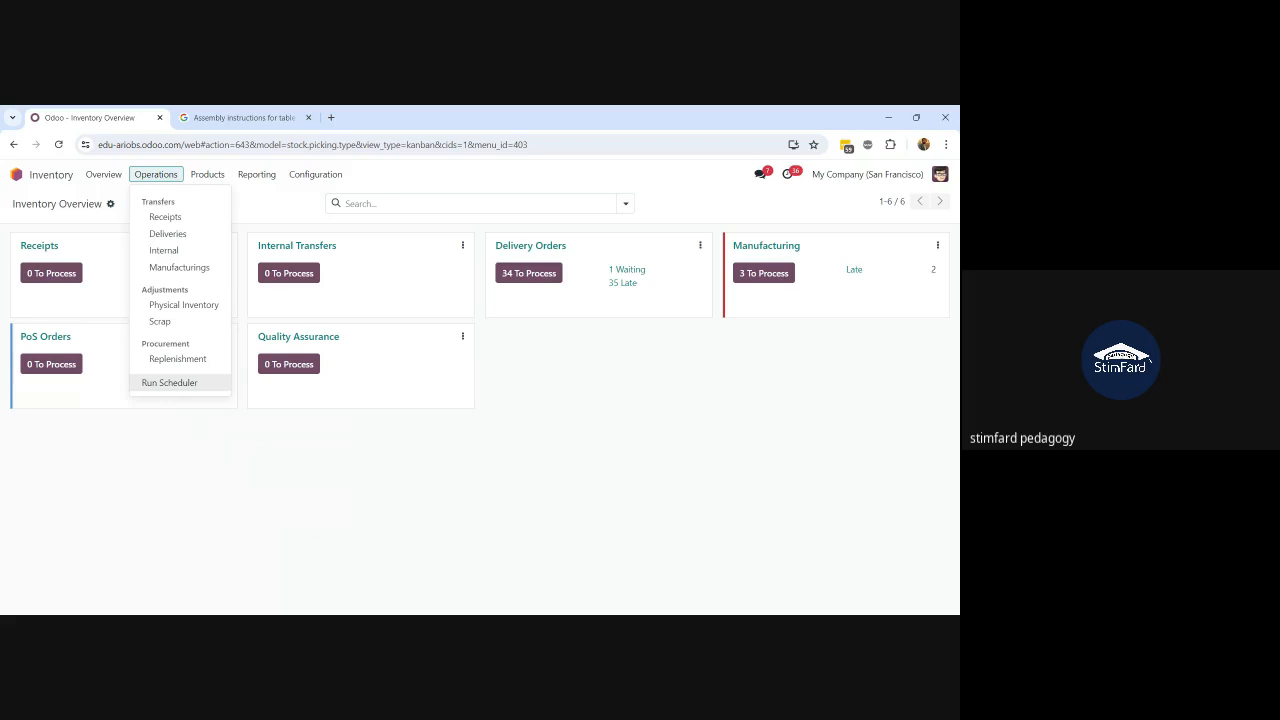
# Switch to the Manufacturing app and check its to-do manufacturing orders for a Large Desk order
pyautogui.click(16, 176)
pyautogui.write('manuf')
pyautogui.press('Return')
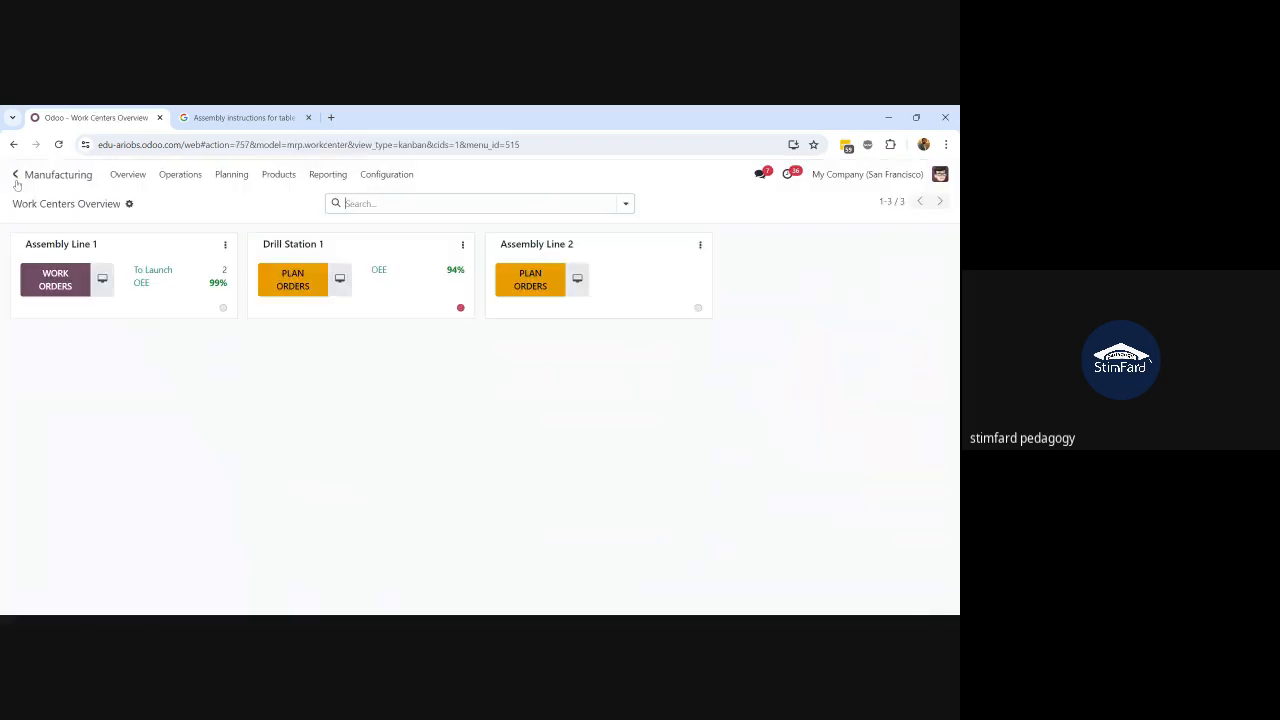
pyautogui.click(180, 175)
pyautogui.click(200, 197)
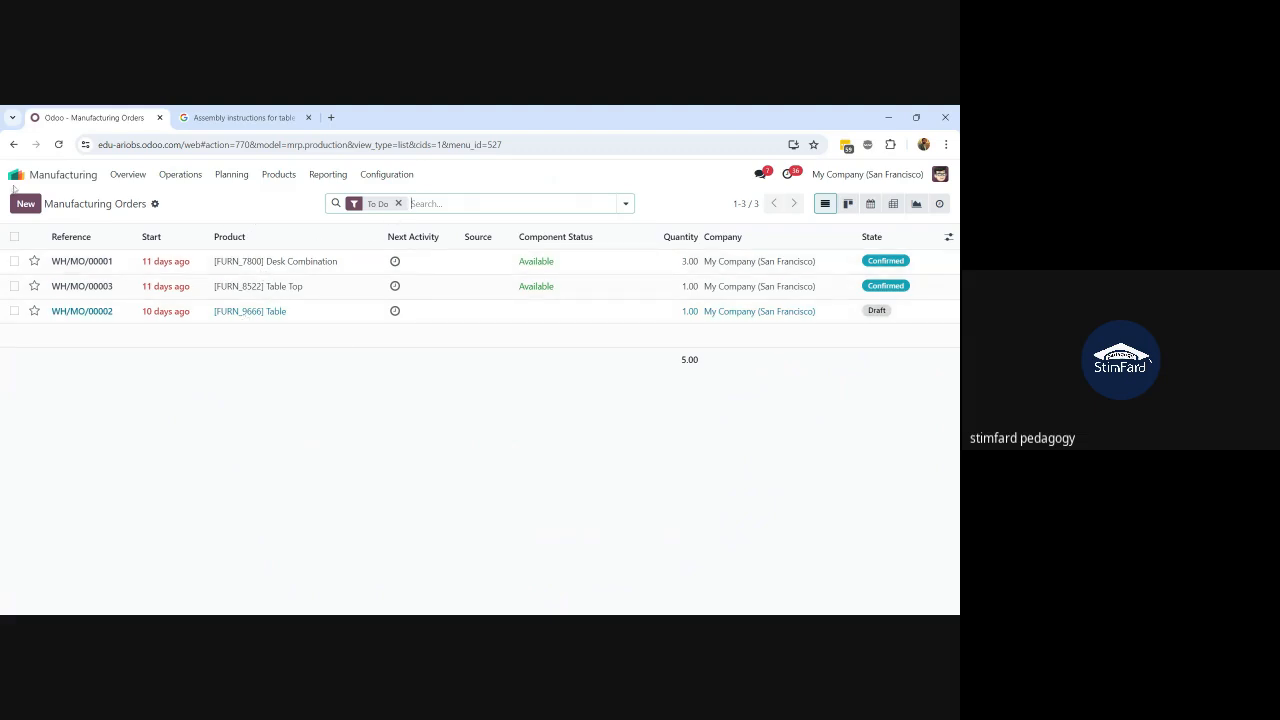
# Switch to the Inventory app and run the scheduler to trigger the reordering rules
pyautogui.click(14, 181)
pyautogui.write('inve')
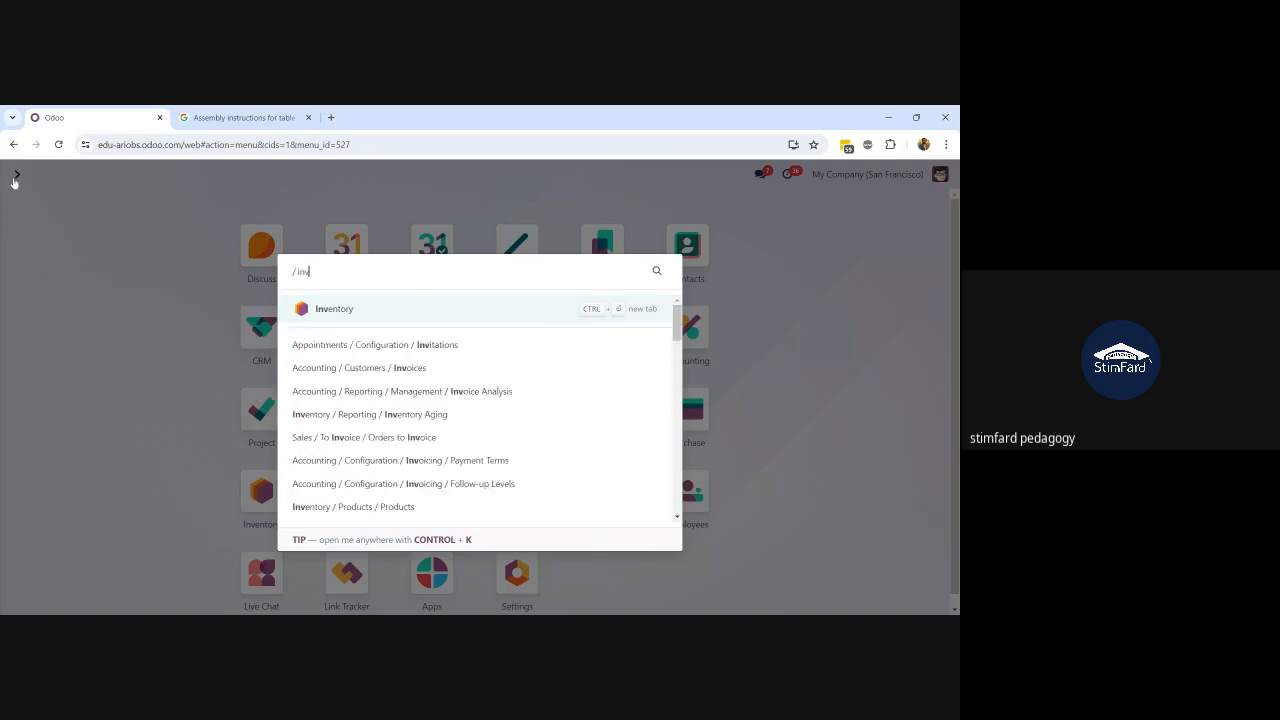
pyautogui.click(325, 316)
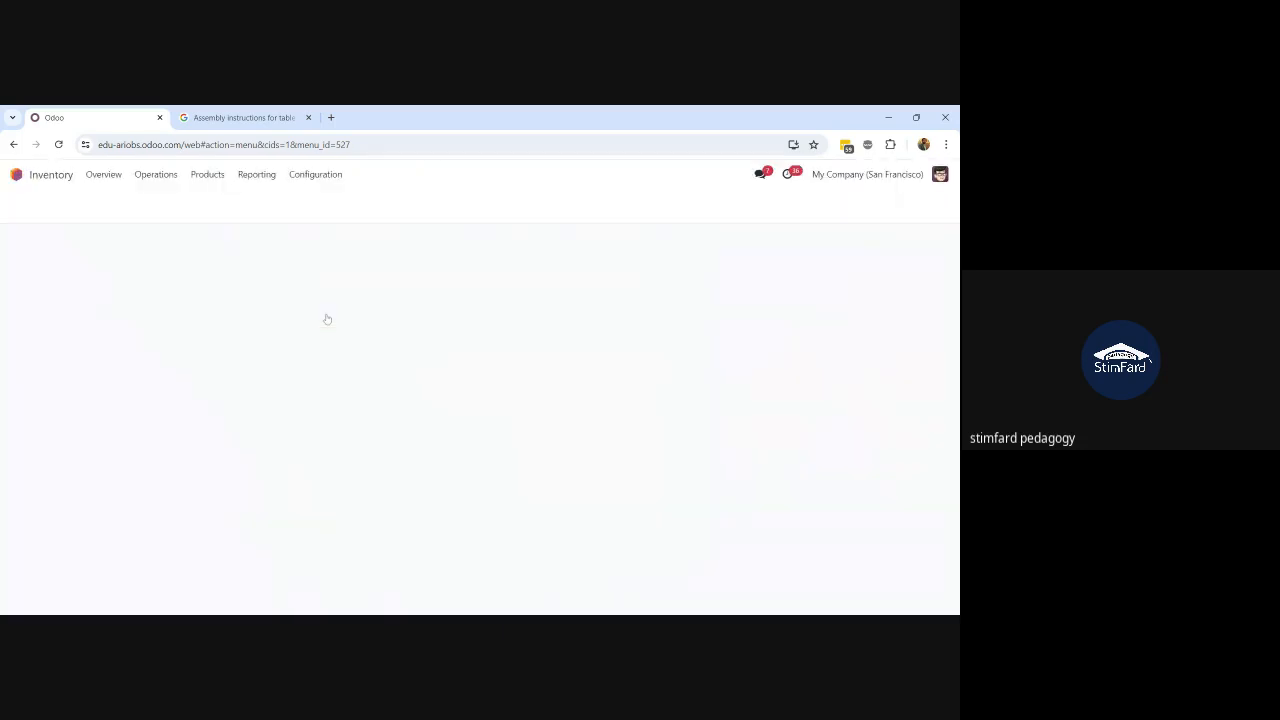
pyautogui.click(147, 180)
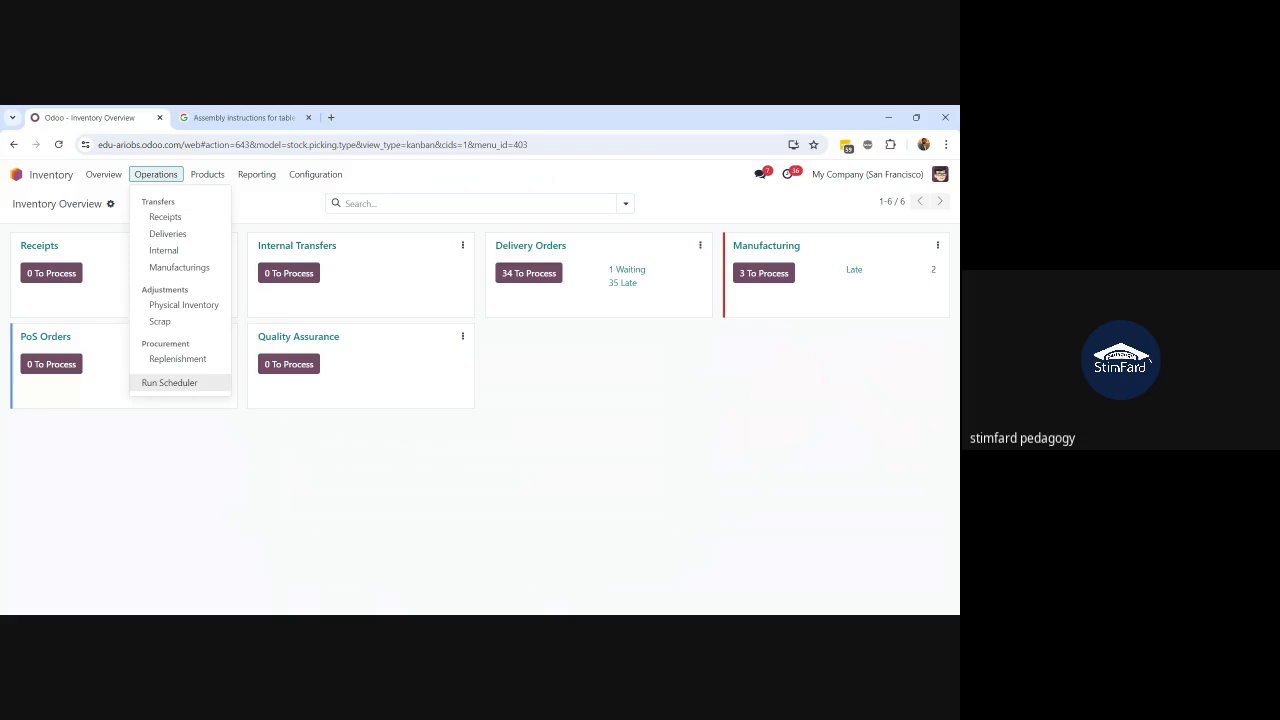
pyautogui.click(180, 383)
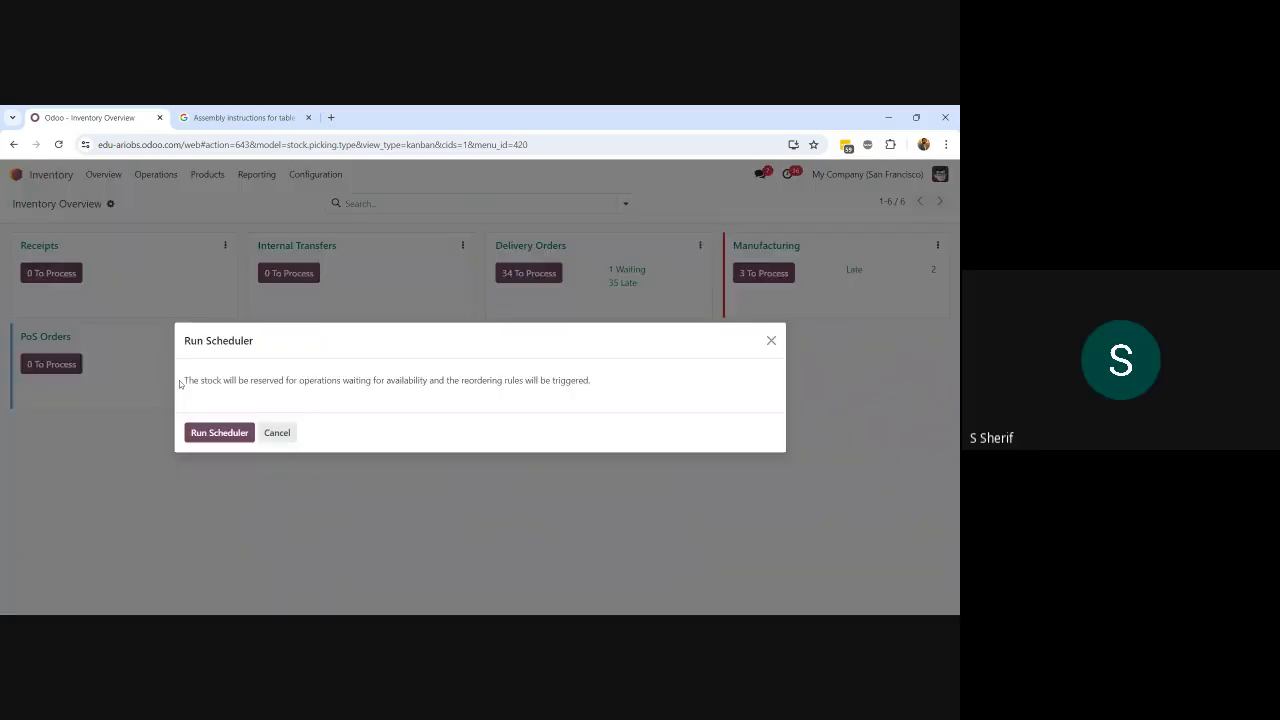
pyautogui.click(212, 434)
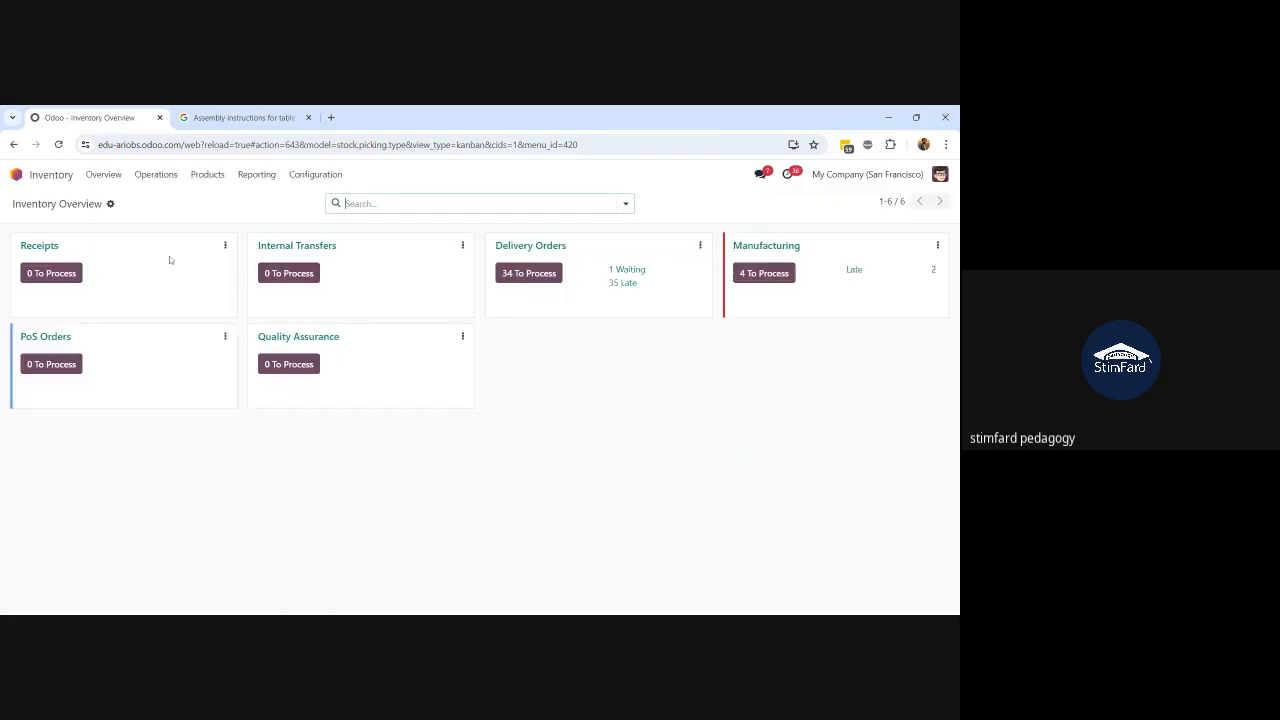
# Return to the manufacturing orders list and check the Large Desk order's source and component status
pyautogui.click(16, 174)
pyautogui.write('manuf')
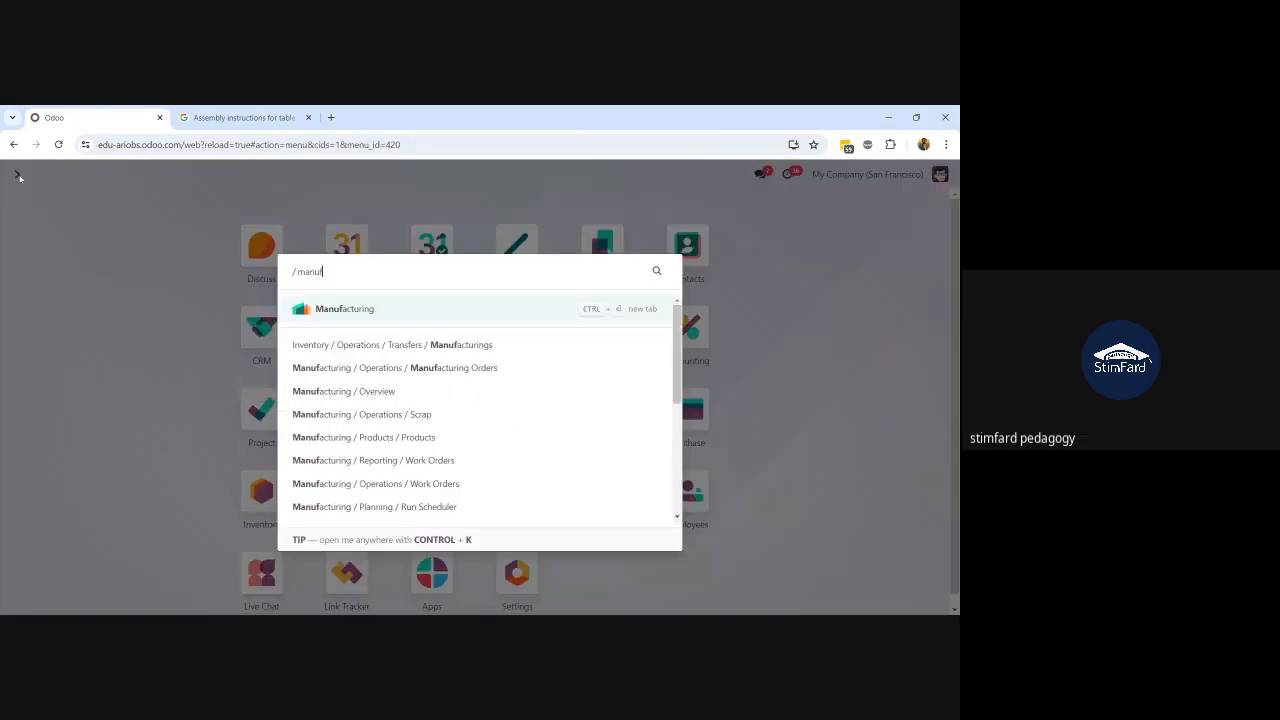
pyautogui.click(336, 316)
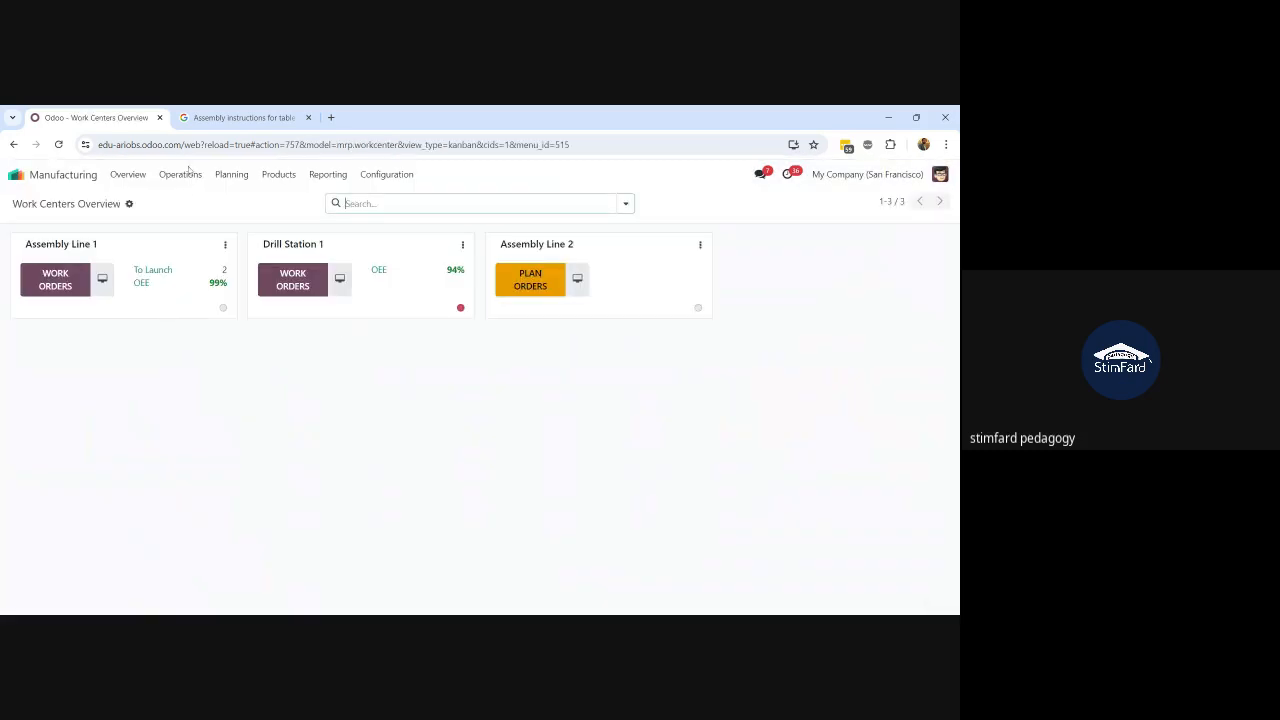
pyautogui.click(190, 176)
pyautogui.click(204, 199)
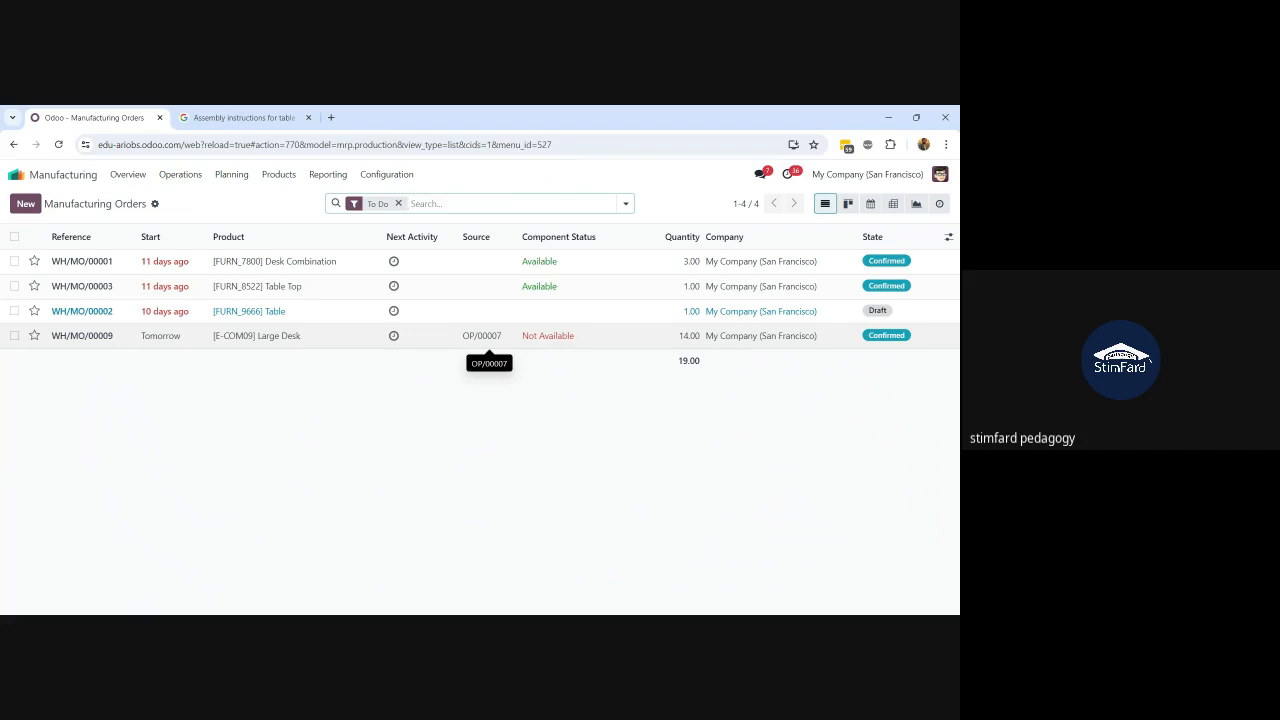
# Open the Large Desk manufacturing order and inspect the reordering rule it was created from
pyautogui.click(316, 338)
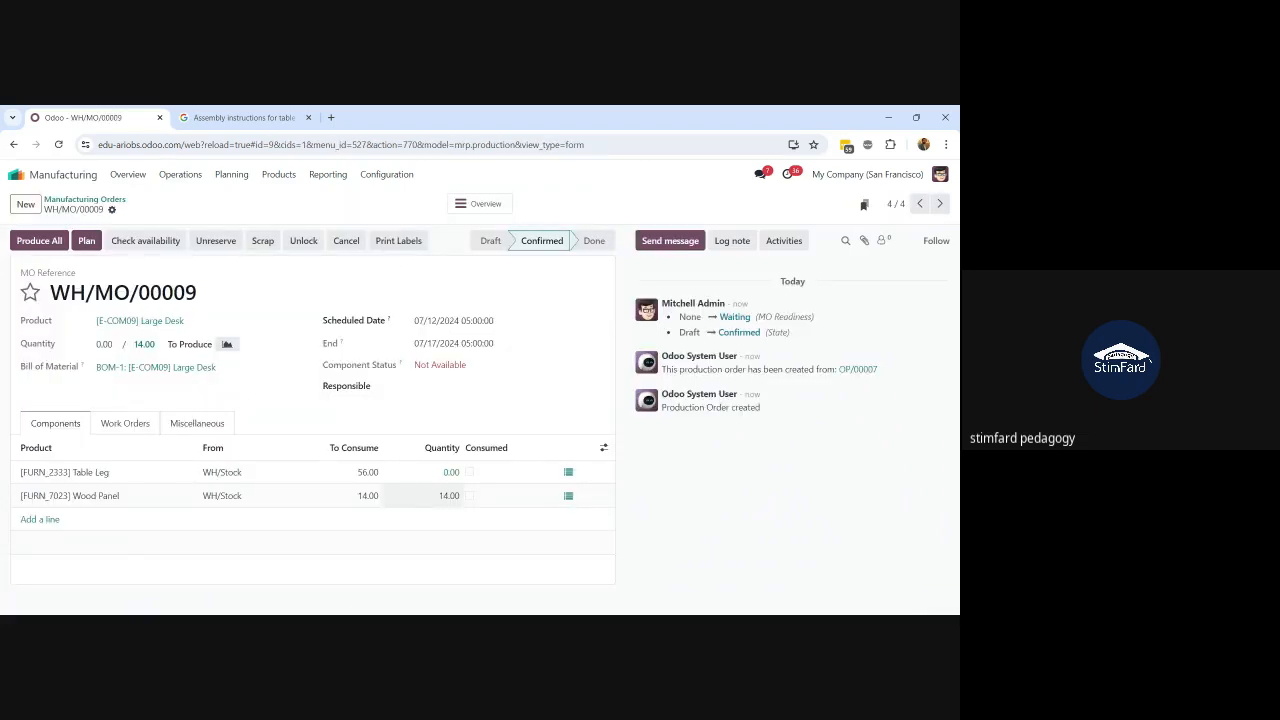
pyautogui.moveTo(247, 403); pyautogui.dragTo(704, 381)
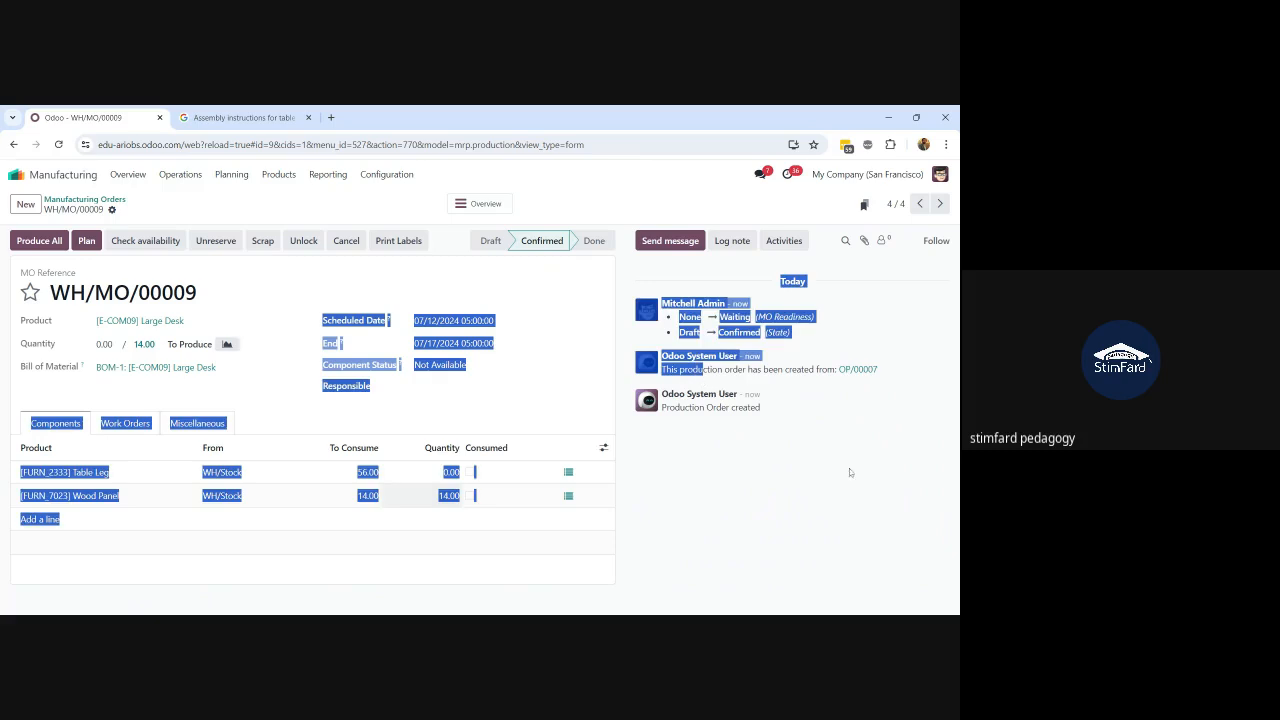
pyautogui.click(858, 477)
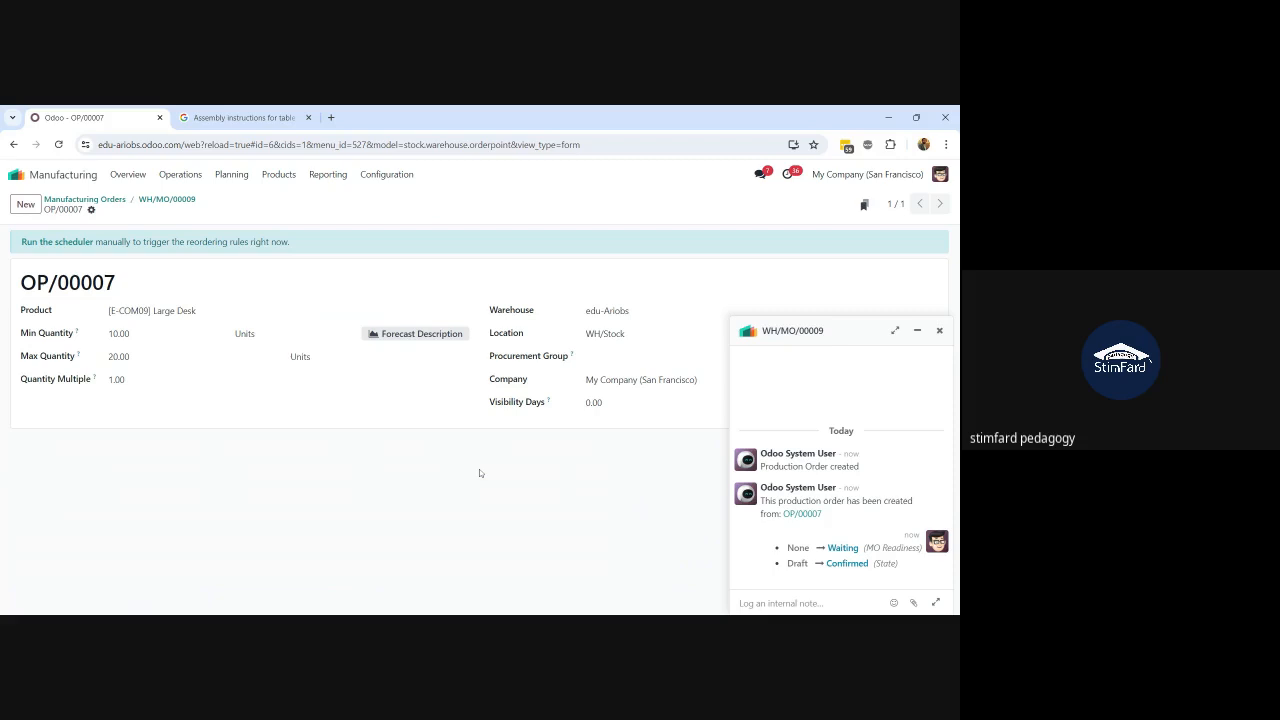
pyautogui.click(939, 330)
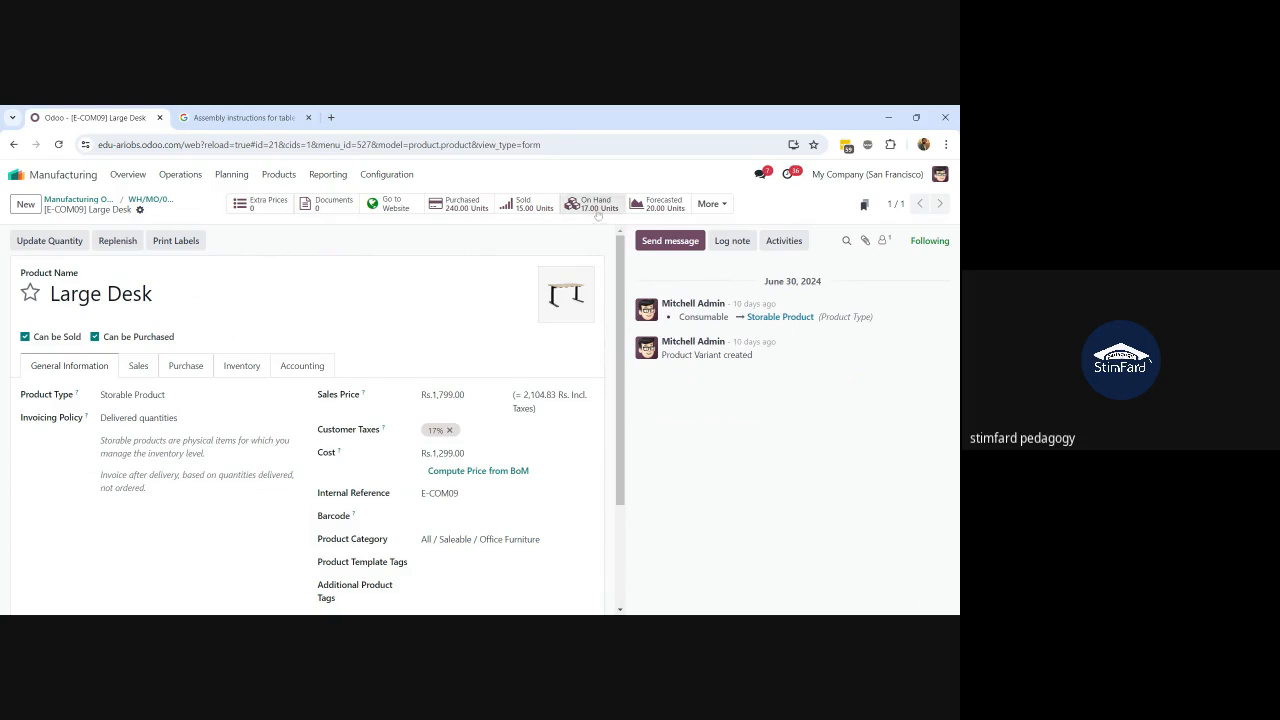
# Review the reordering rule from the Large Desk's product record, then return to the manufacturing orders list
pyautogui.click(709, 204)
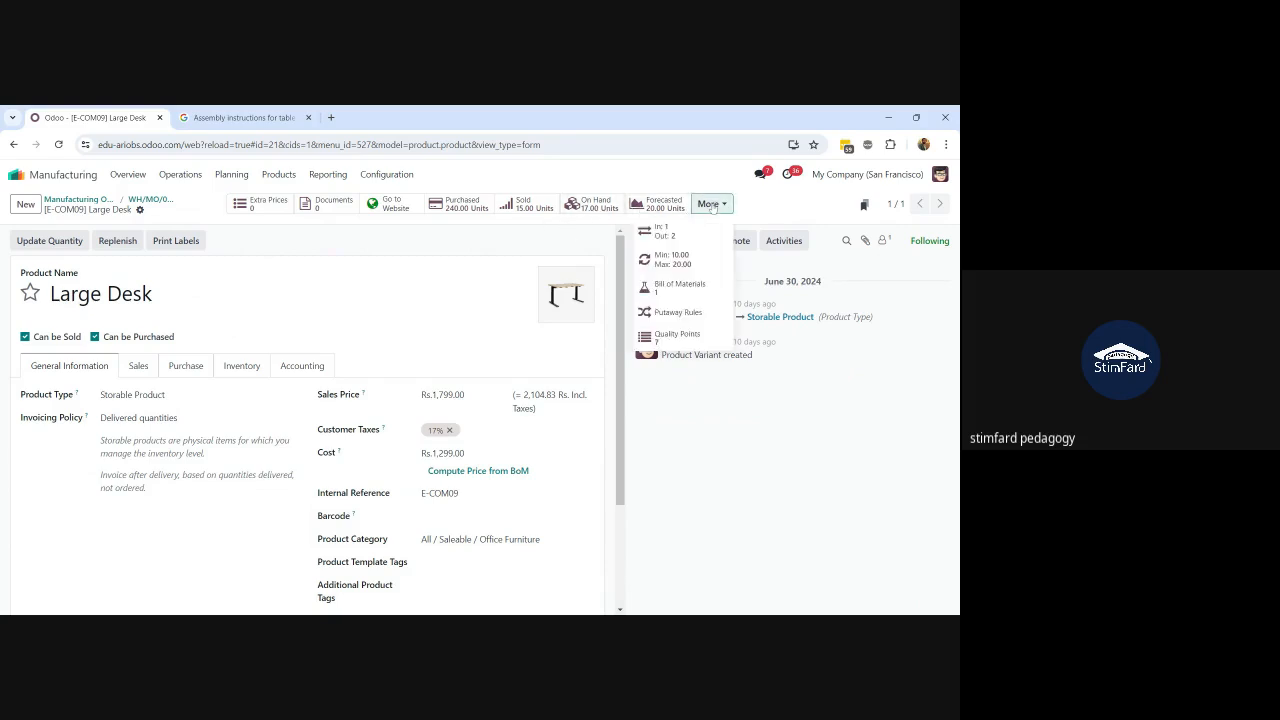
pyautogui.click(705, 263)
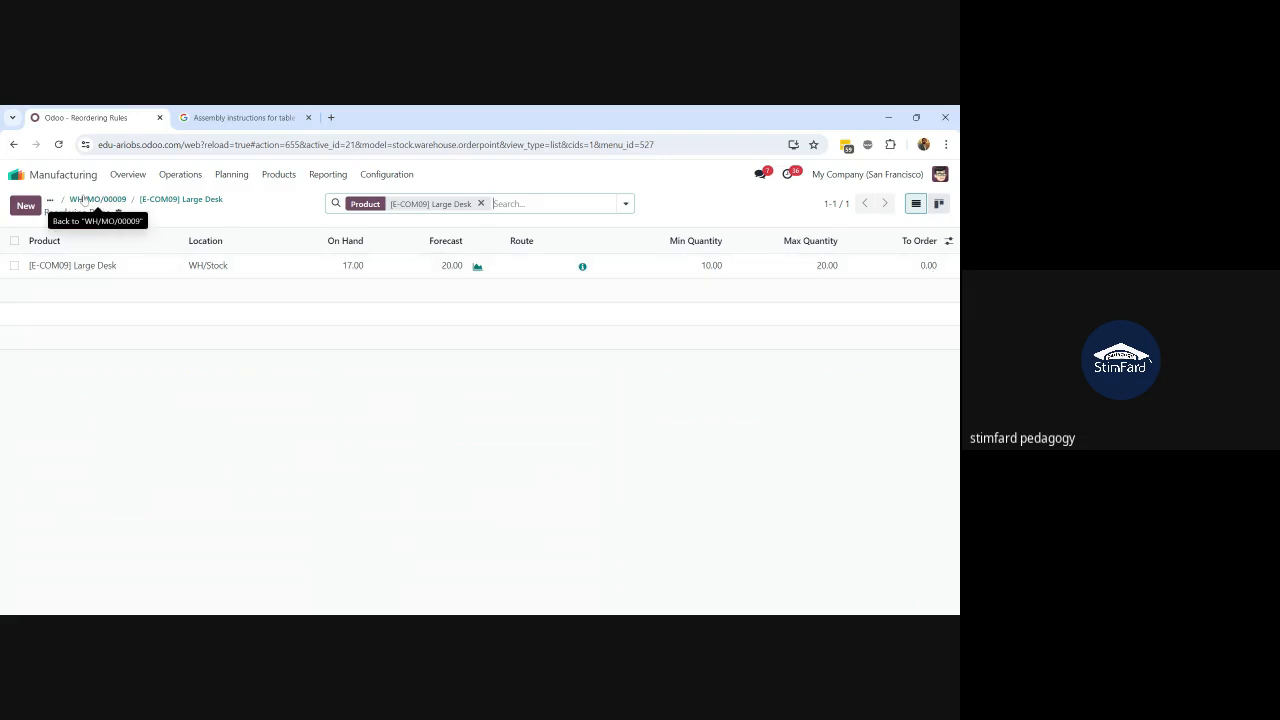
pyautogui.click(104, 200)
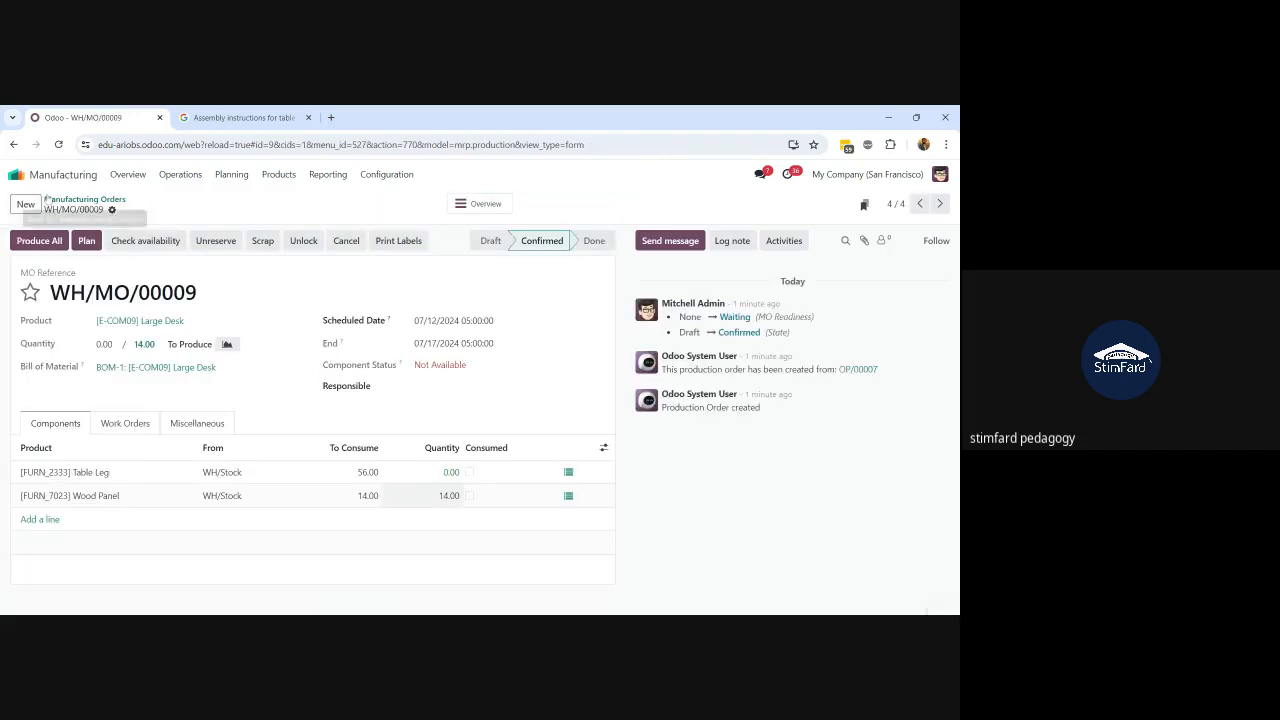
pyautogui.click(57, 199)
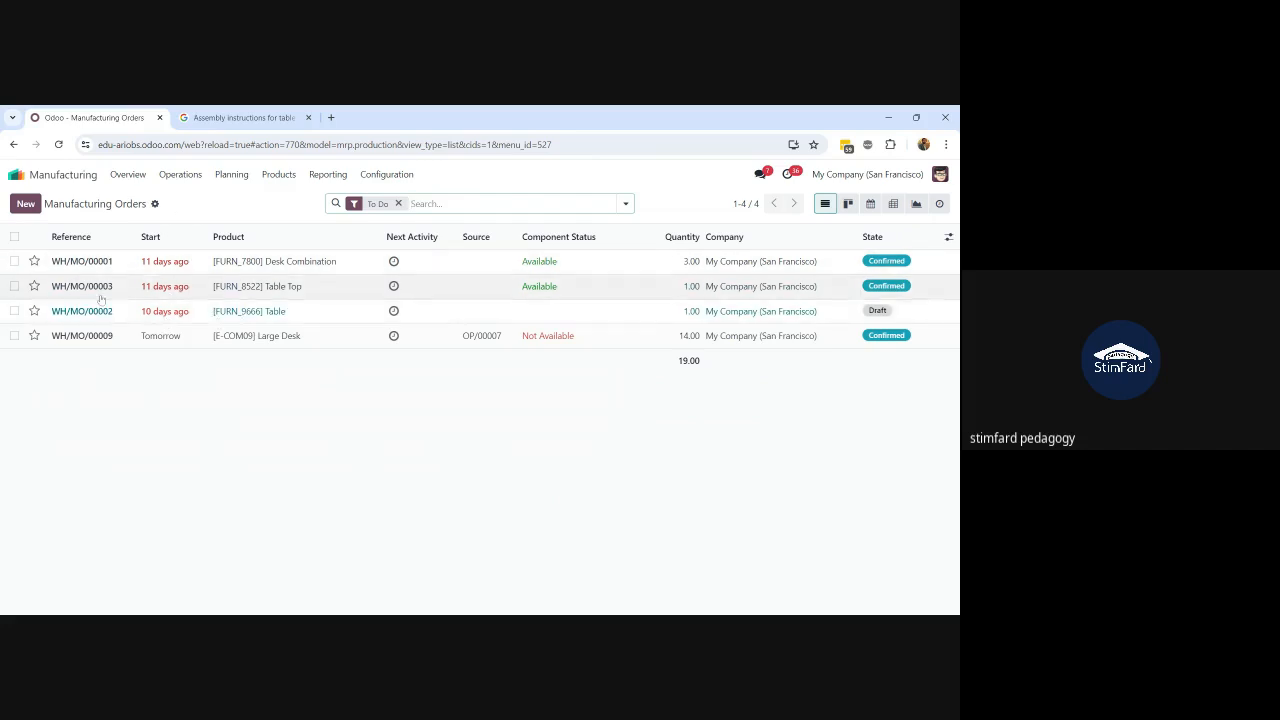
# Delete the Large Desk's reordering rule, reaching it through the product on its manufacturing order
pyautogui.click(248, 341)
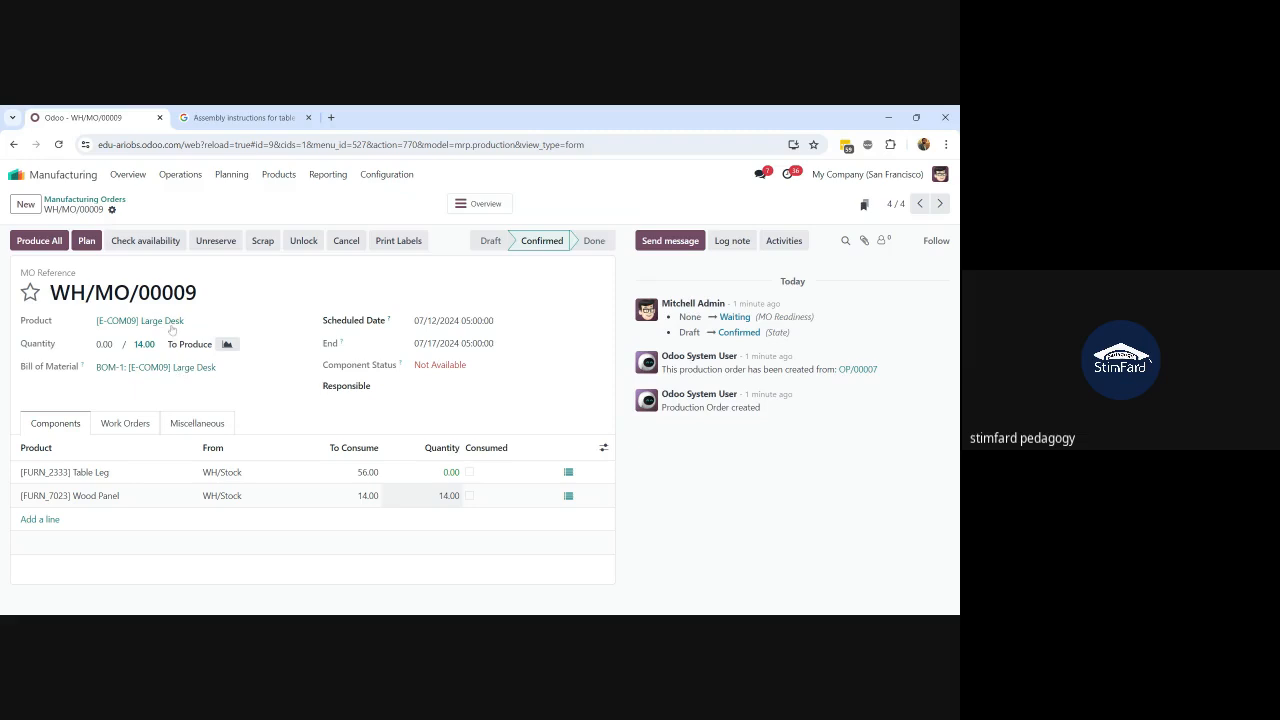
pyautogui.click(172, 324)
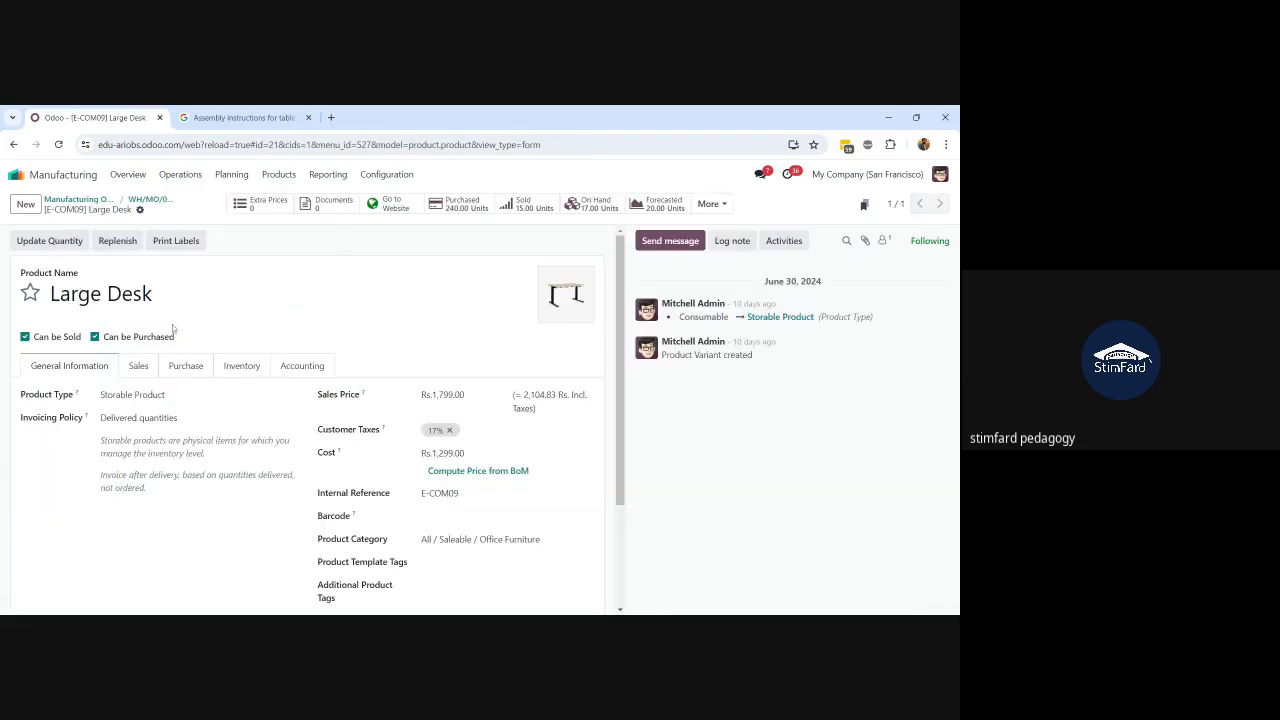
pyautogui.click(709, 204)
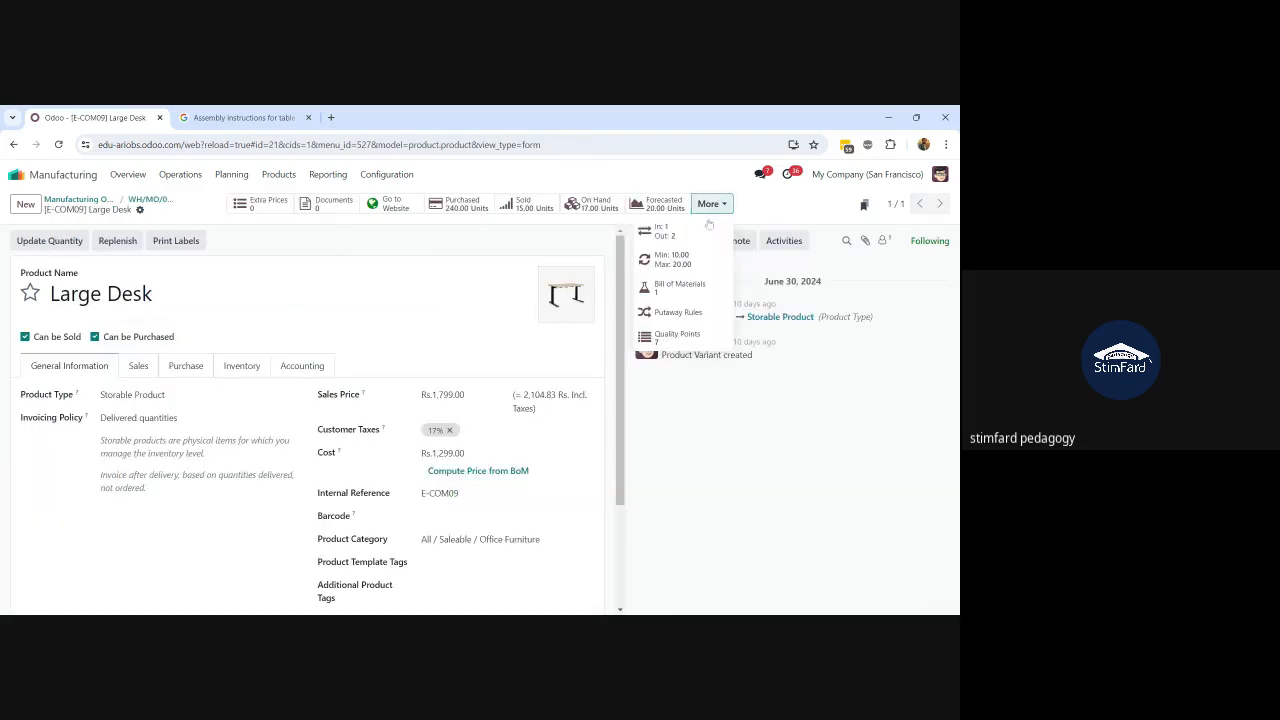
pyautogui.click(675, 268)
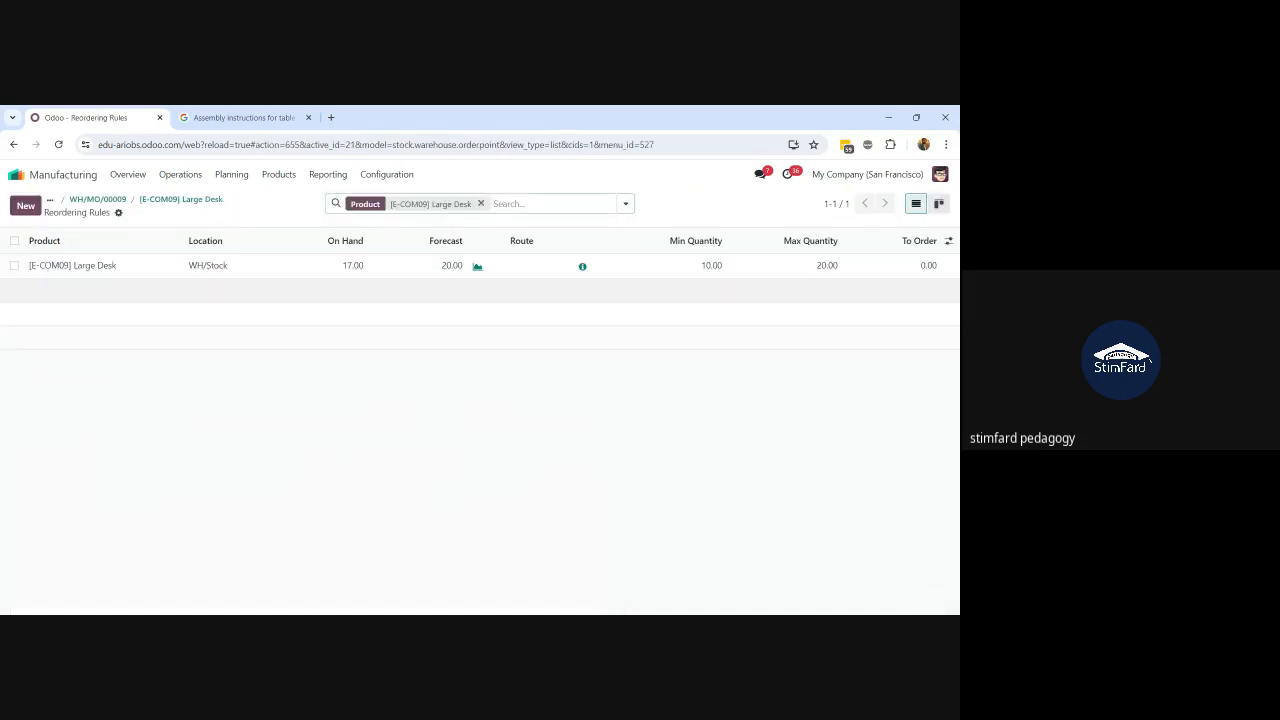
pyautogui.click(14, 265)
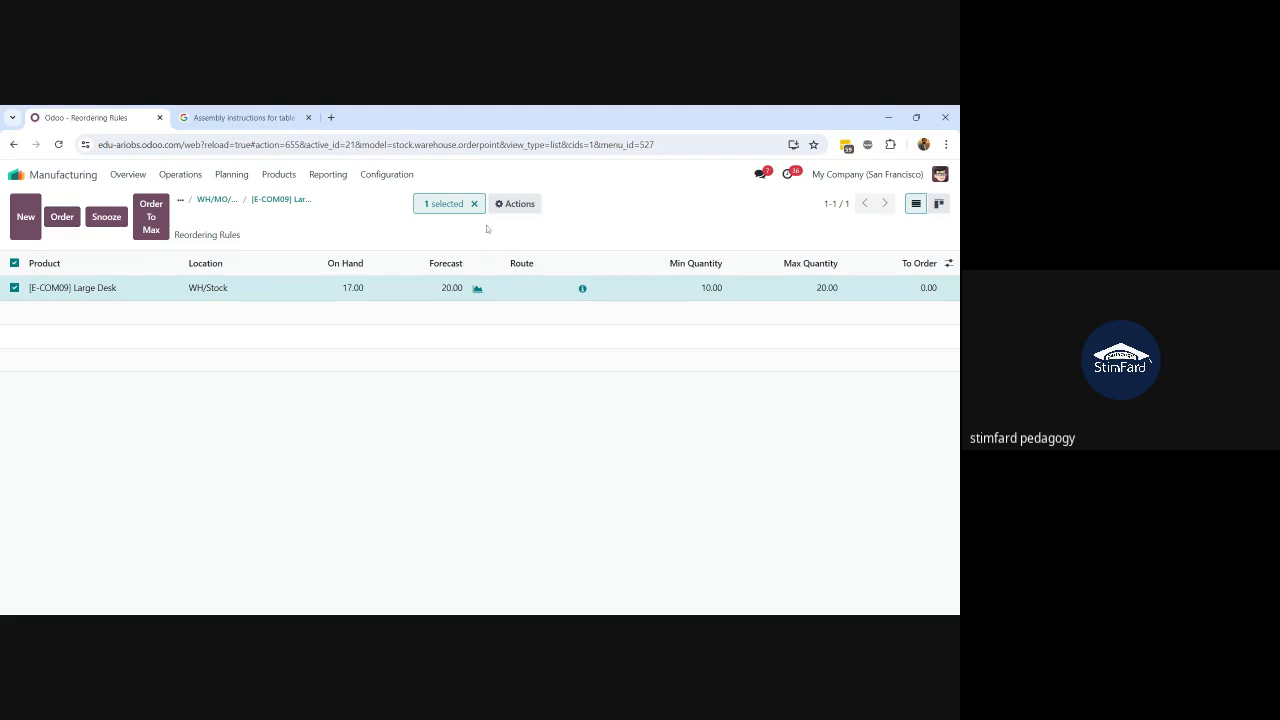
pyautogui.click(516, 205)
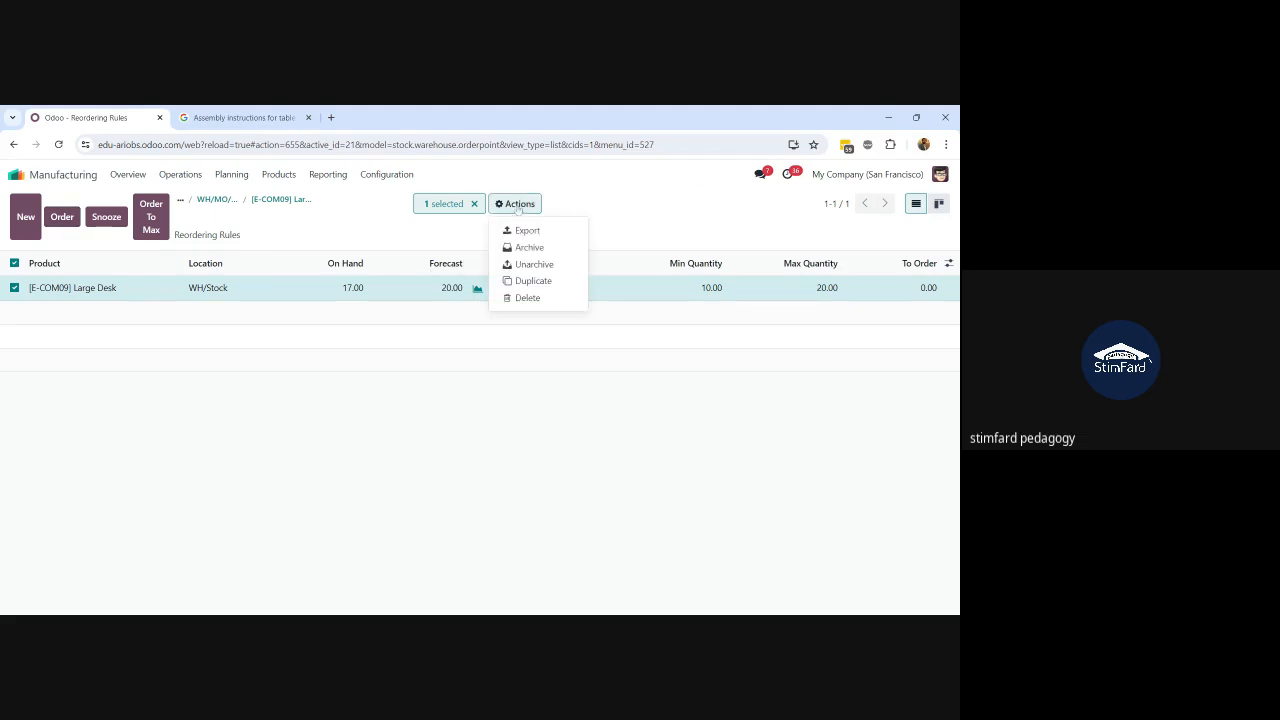
pyautogui.click(528, 298)
pyautogui.click(296, 452)
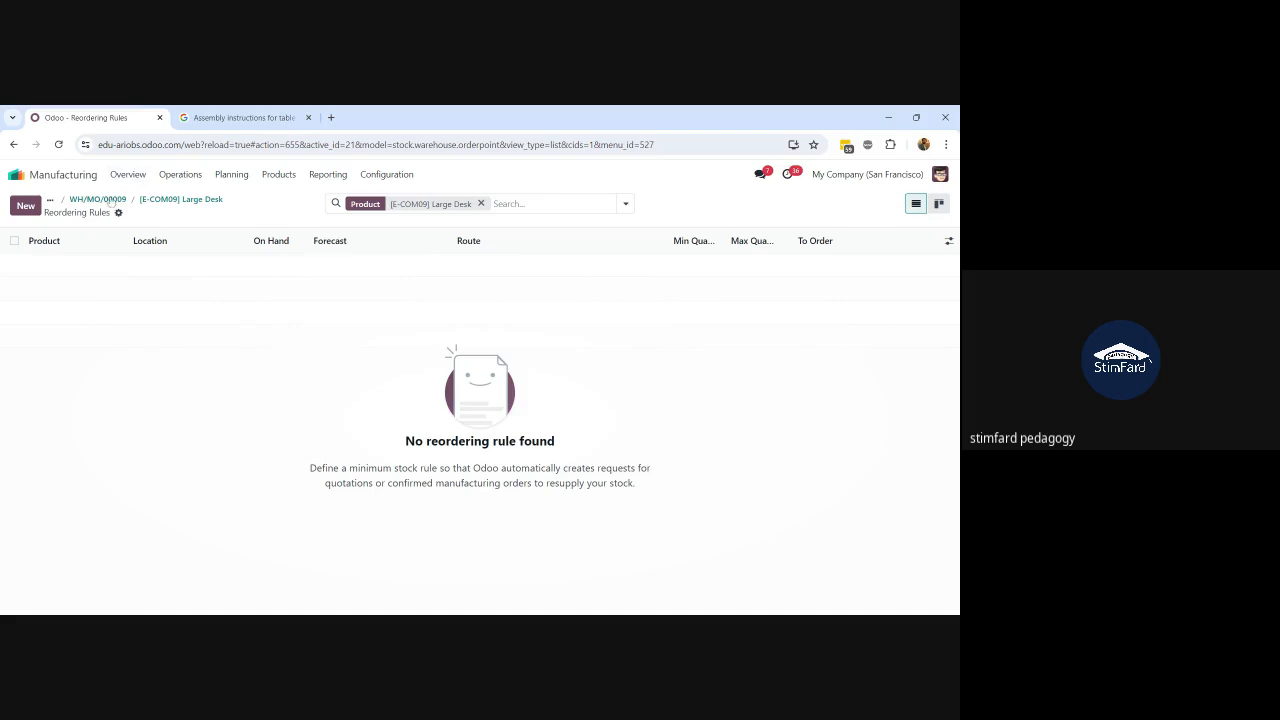
# Return to the Large Desk product record and check which inventory routes are available and enabled
pyautogui.click(98, 200)
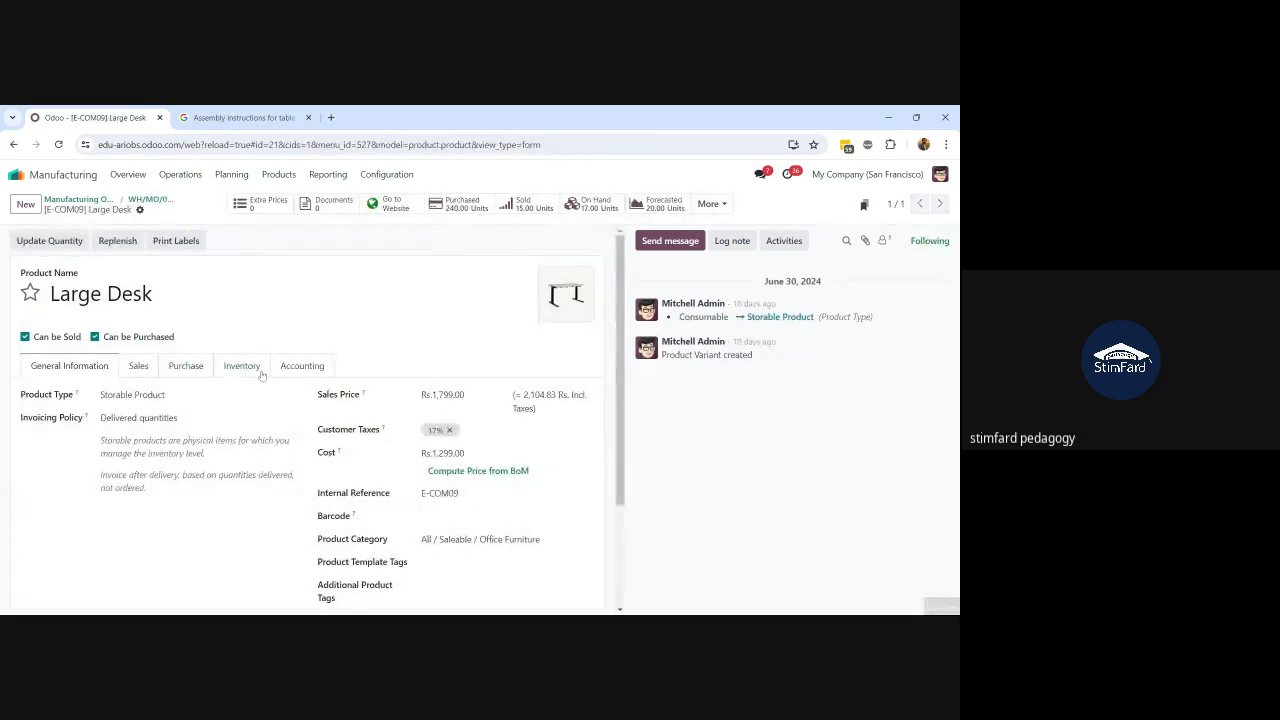
pyautogui.click(245, 367)
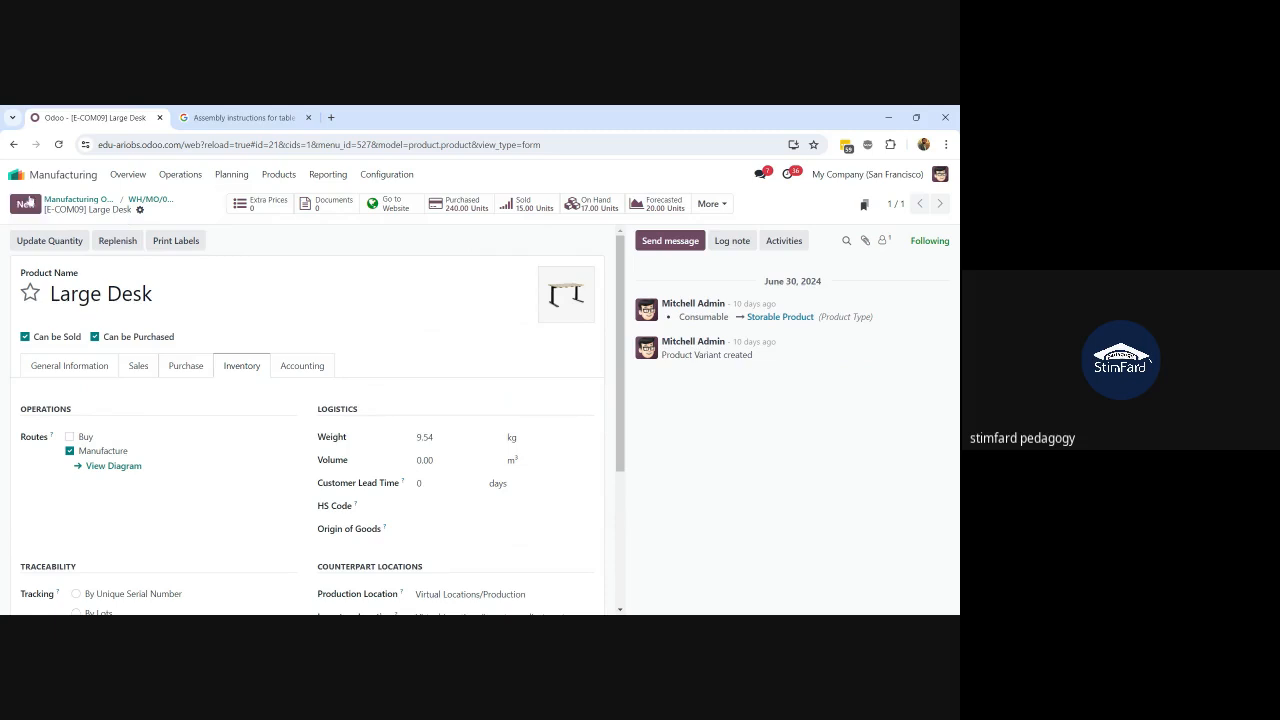
# Switch to the Inventory app and open the list of warehouse routes
pyautogui.click(16, 173)
pyautogui.click(16, 173)
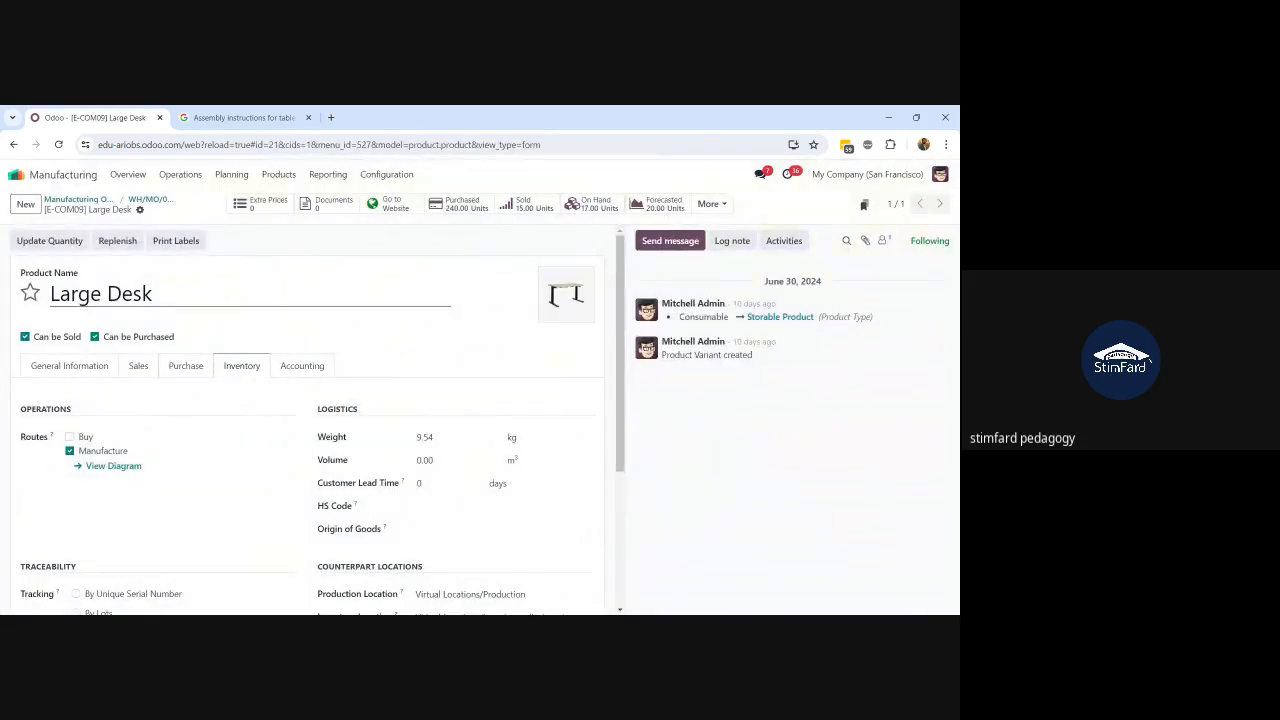
pyautogui.click(18, 175)
pyautogui.write('inven')
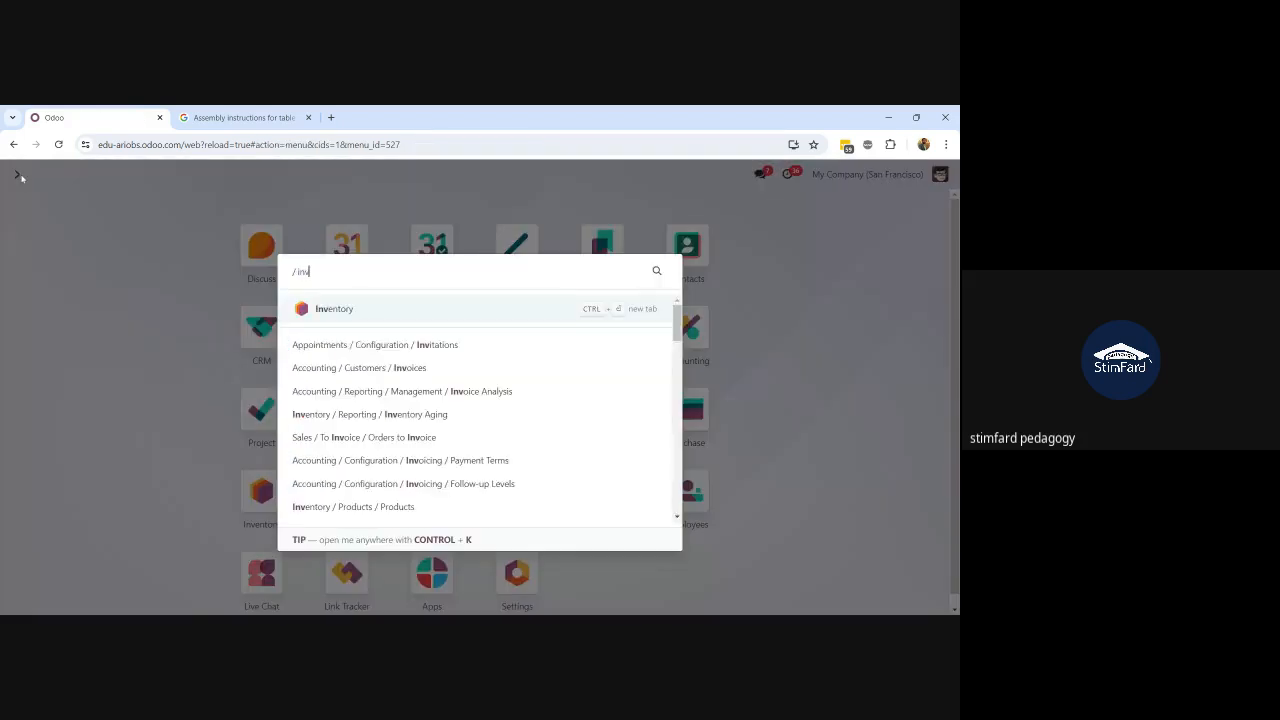
pyautogui.click(368, 323)
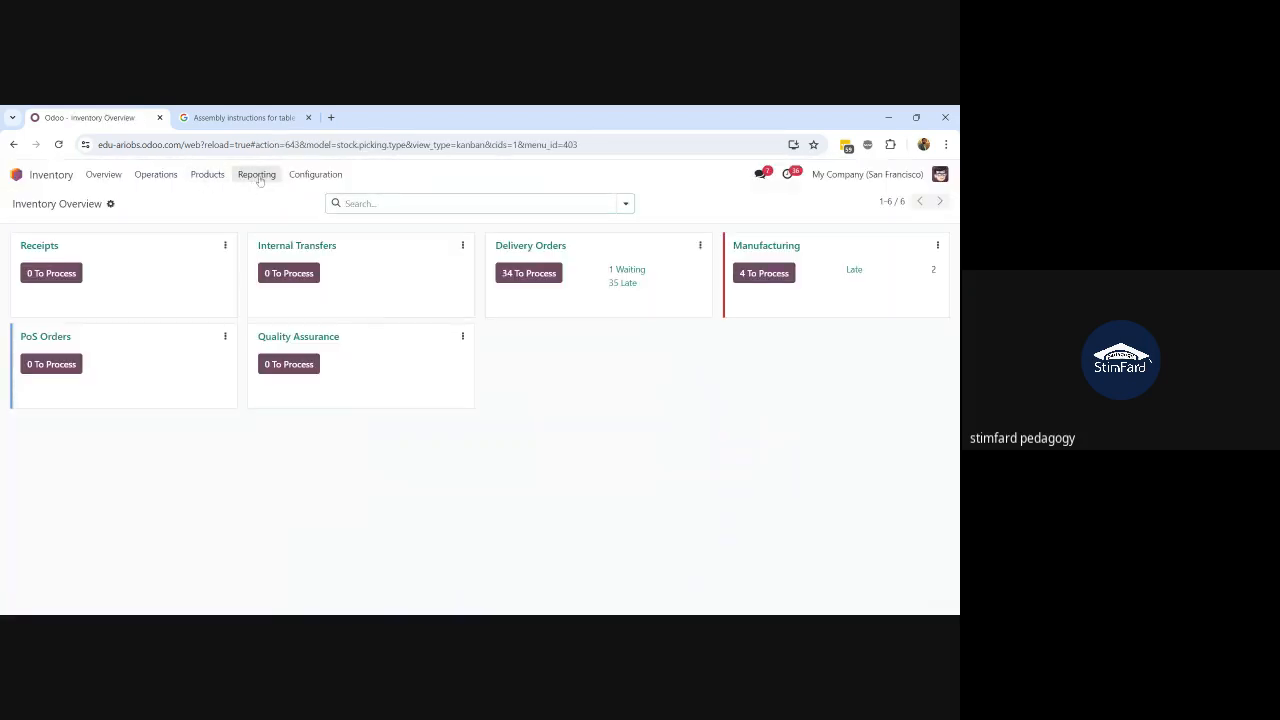
pyautogui.click(313, 180)
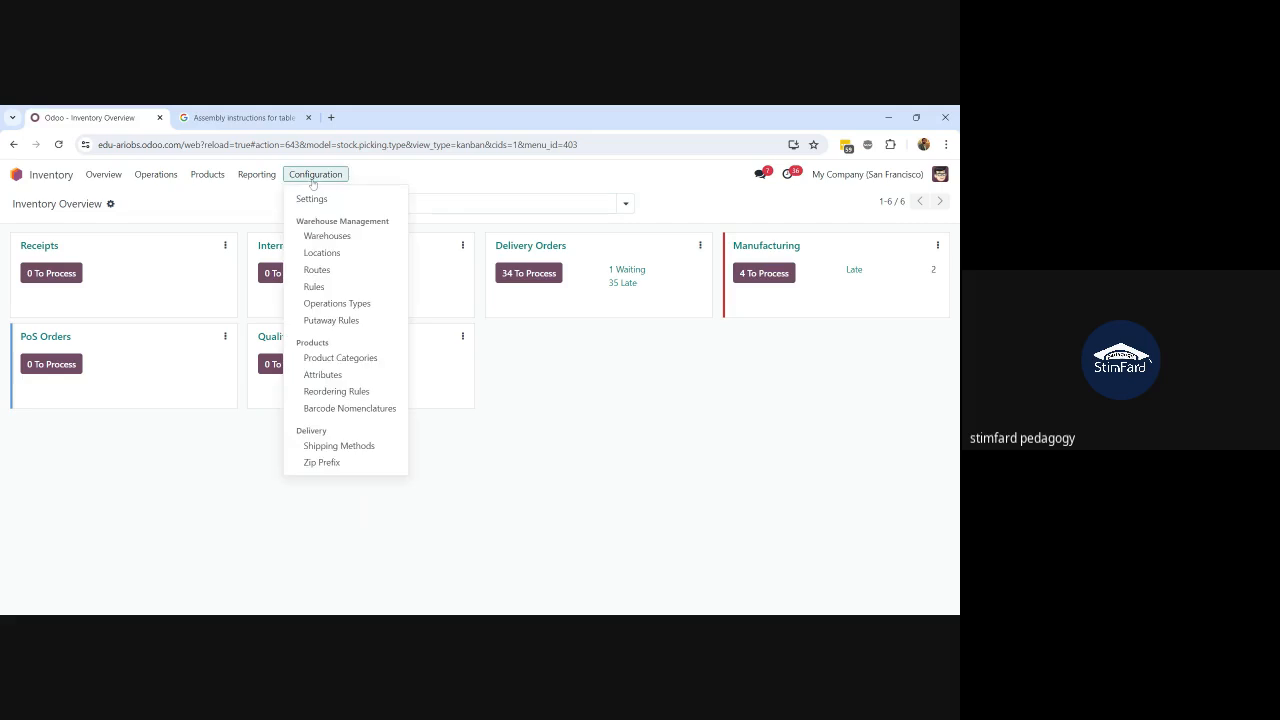
pyautogui.click(338, 269)
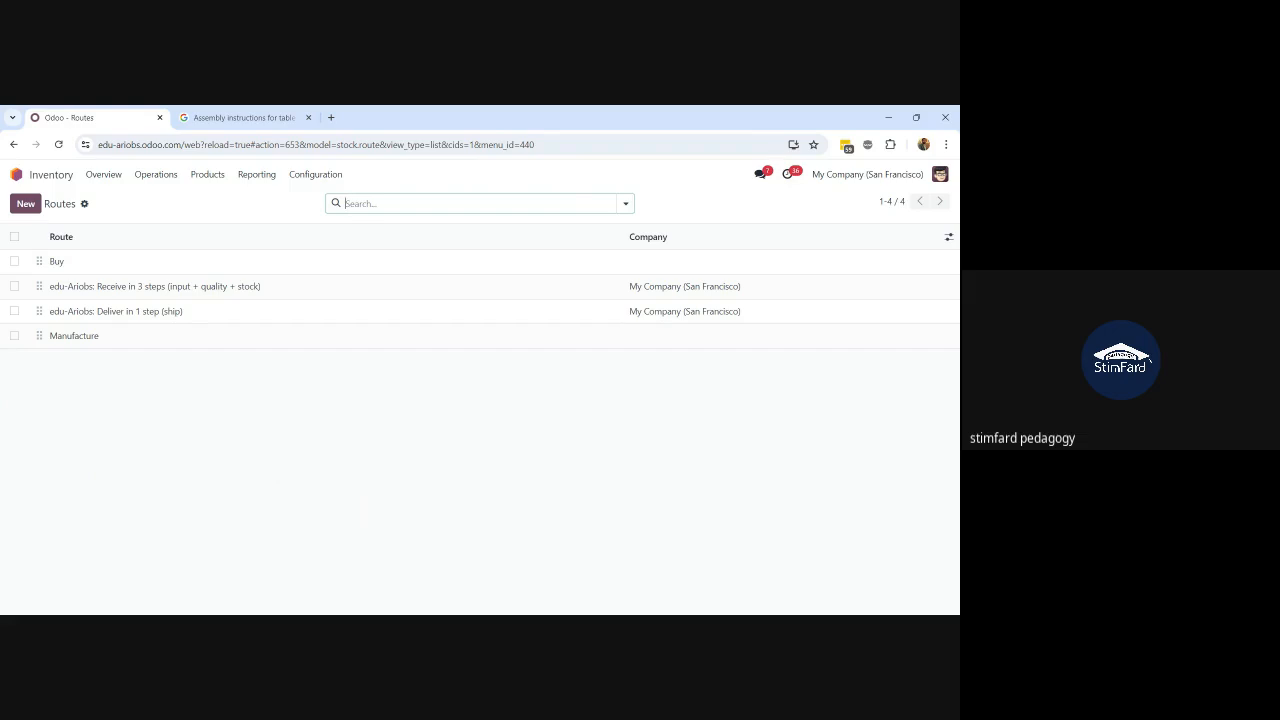
# Filter the routes to archived ones, unarchive Replenish on Order (MTO), and remove the filter
pyautogui.click(625, 203)
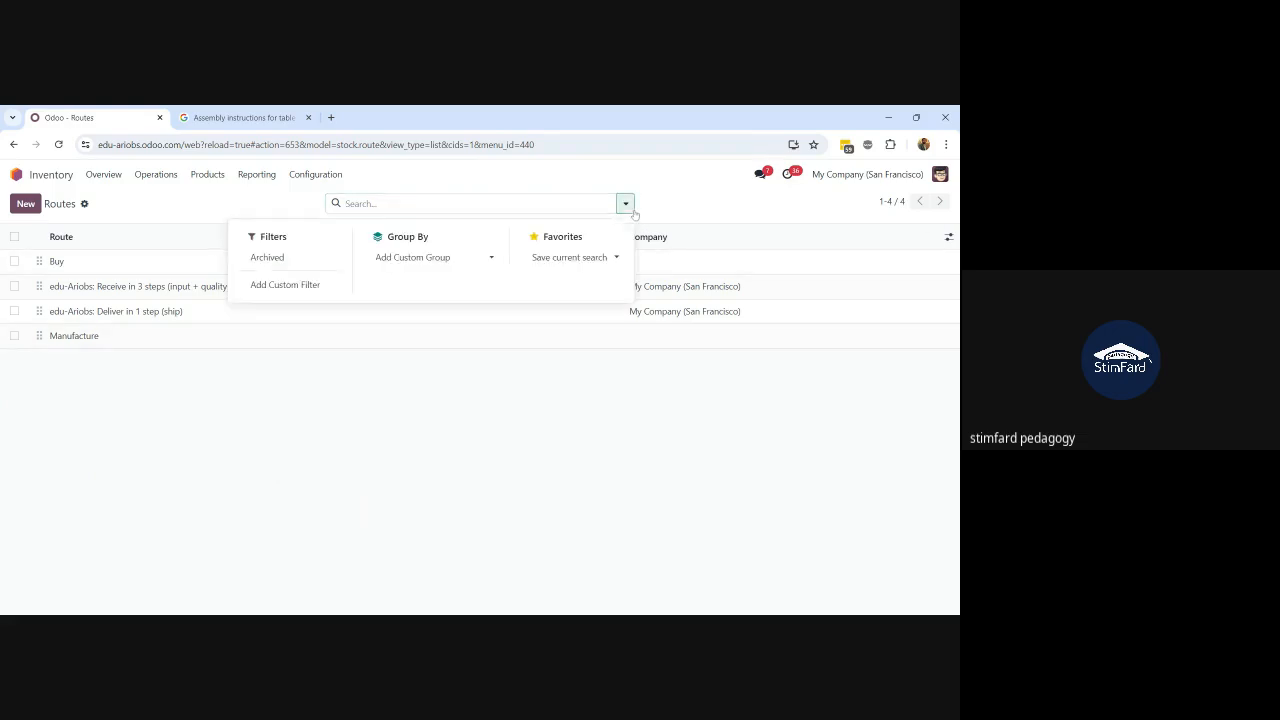
pyautogui.click(269, 260)
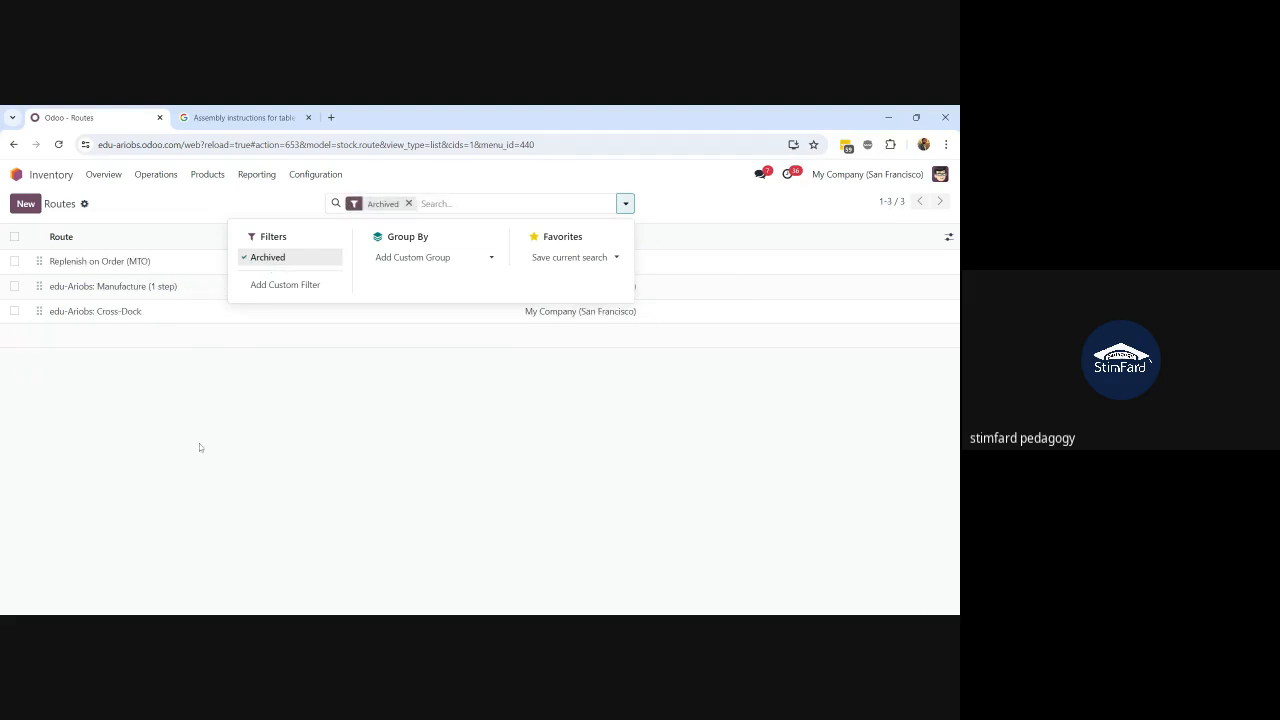
pyautogui.click(199, 443)
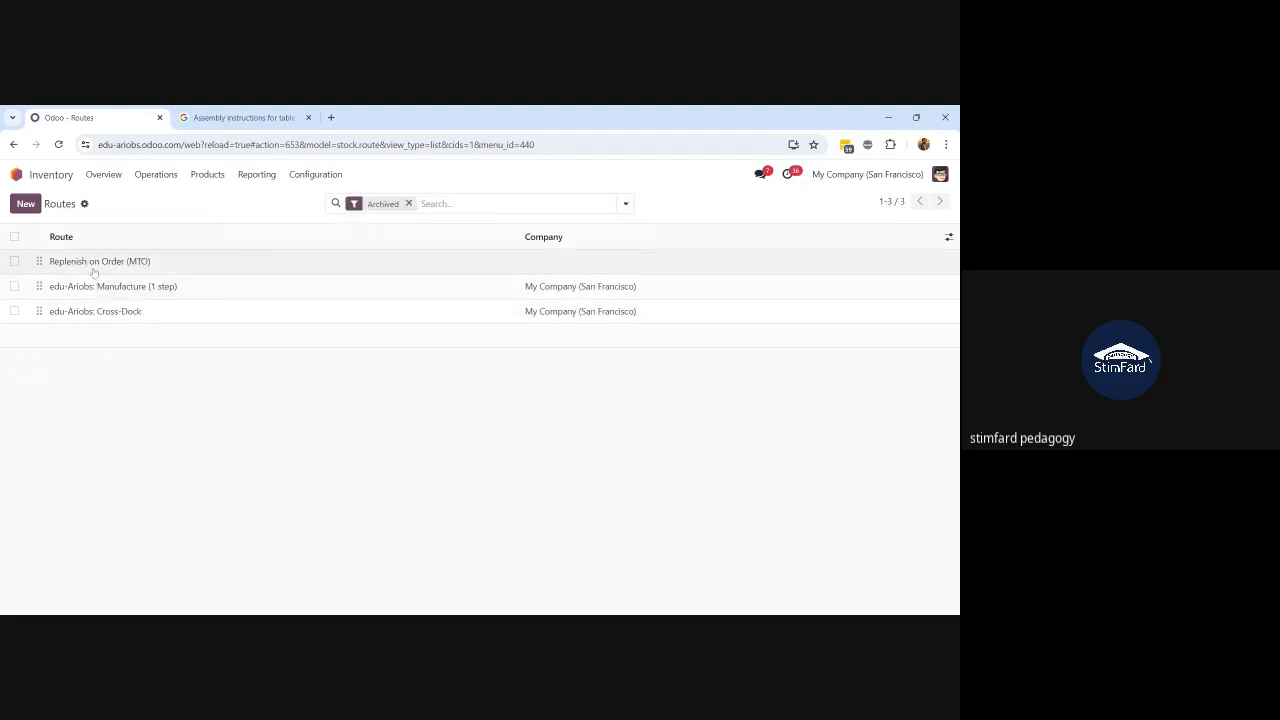
pyautogui.click(14, 261)
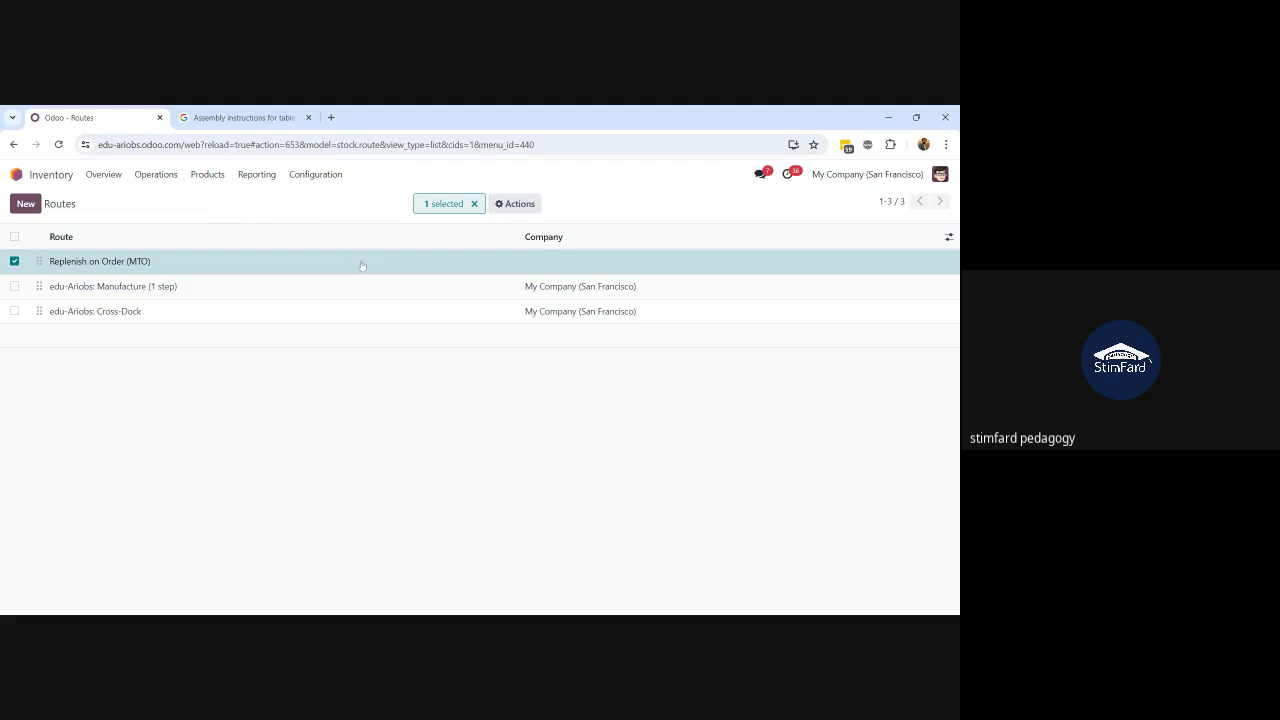
pyautogui.click(515, 203)
pyautogui.click(516, 264)
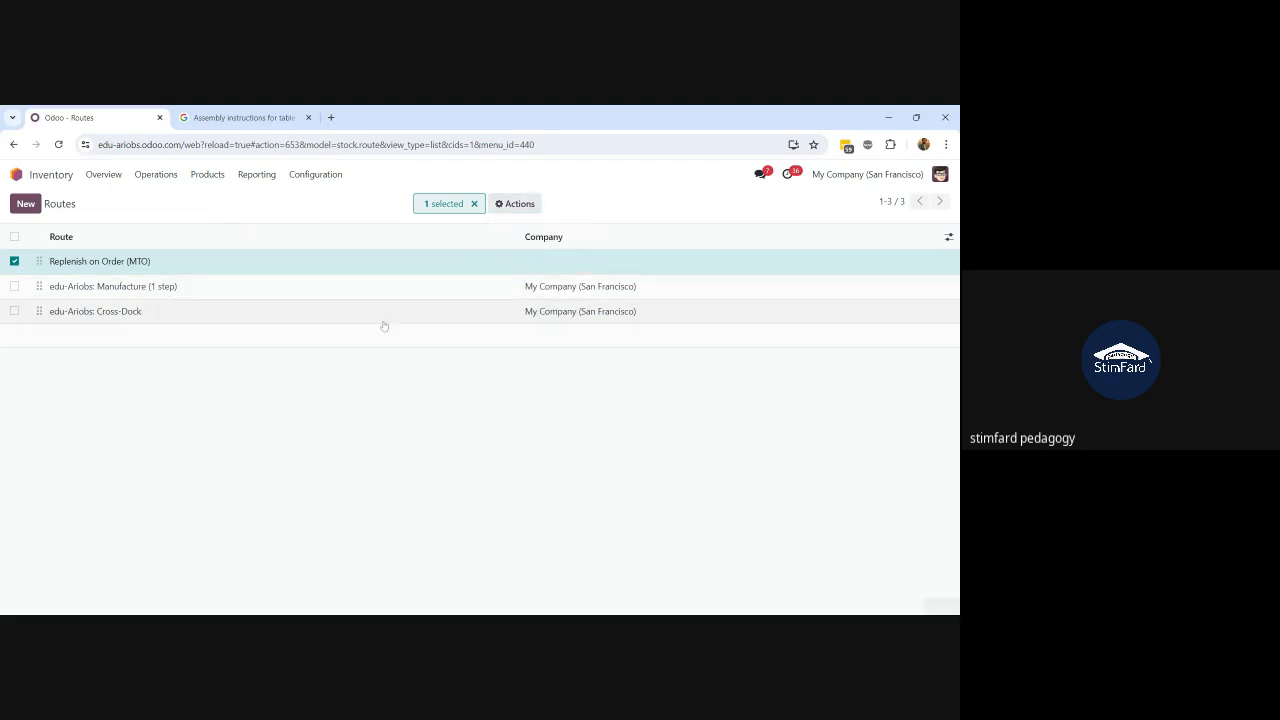
pyautogui.click(408, 203)
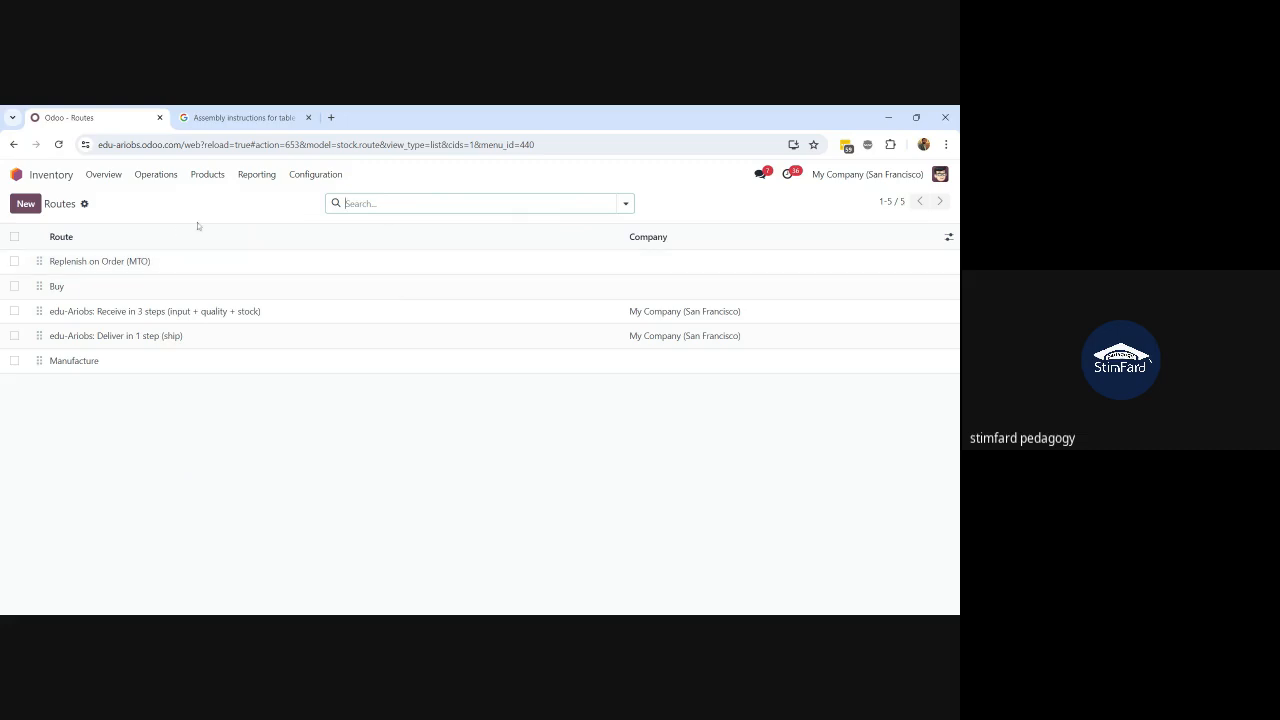
# Make the Replenish on Order (MTO) route applicable on product categories as well and save it
pyautogui.click(128, 264)
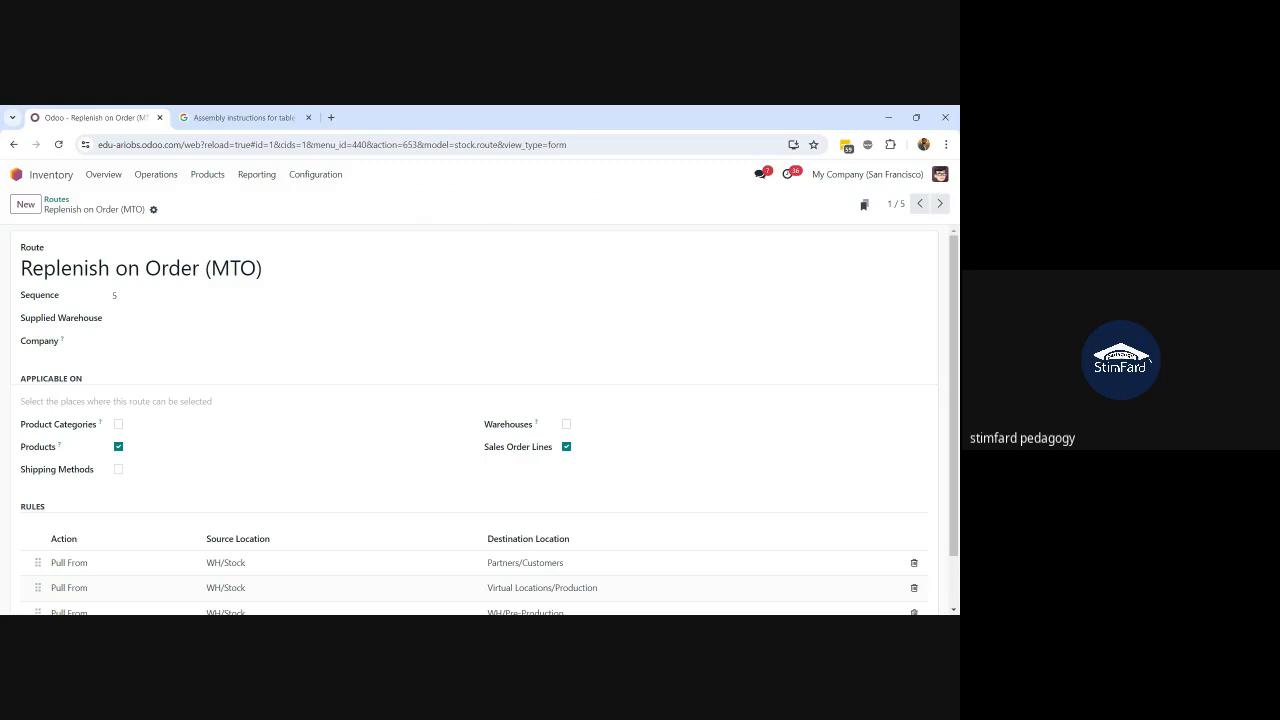
pyautogui.click(119, 425)
pyautogui.click(173, 209)
# Search the products for "large desk" and open the Large Desk's inventory settings to show its routes
pyautogui.click(191, 180)
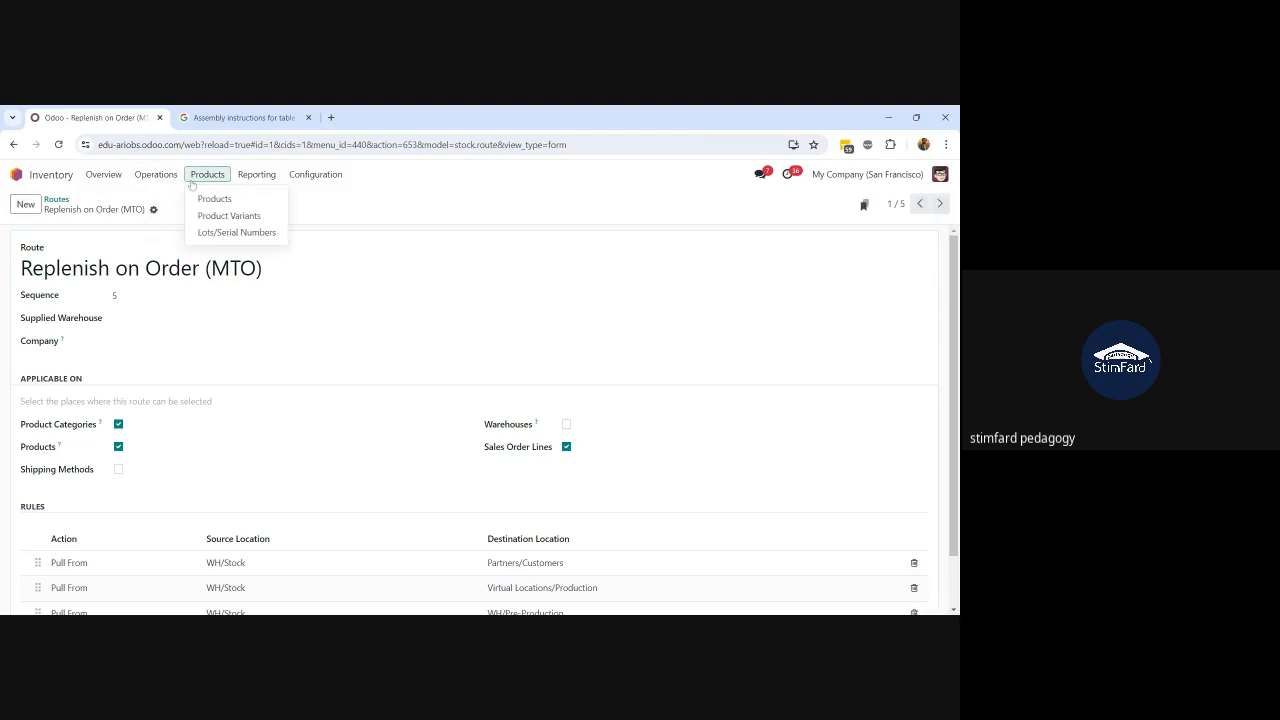
pyautogui.click(214, 199)
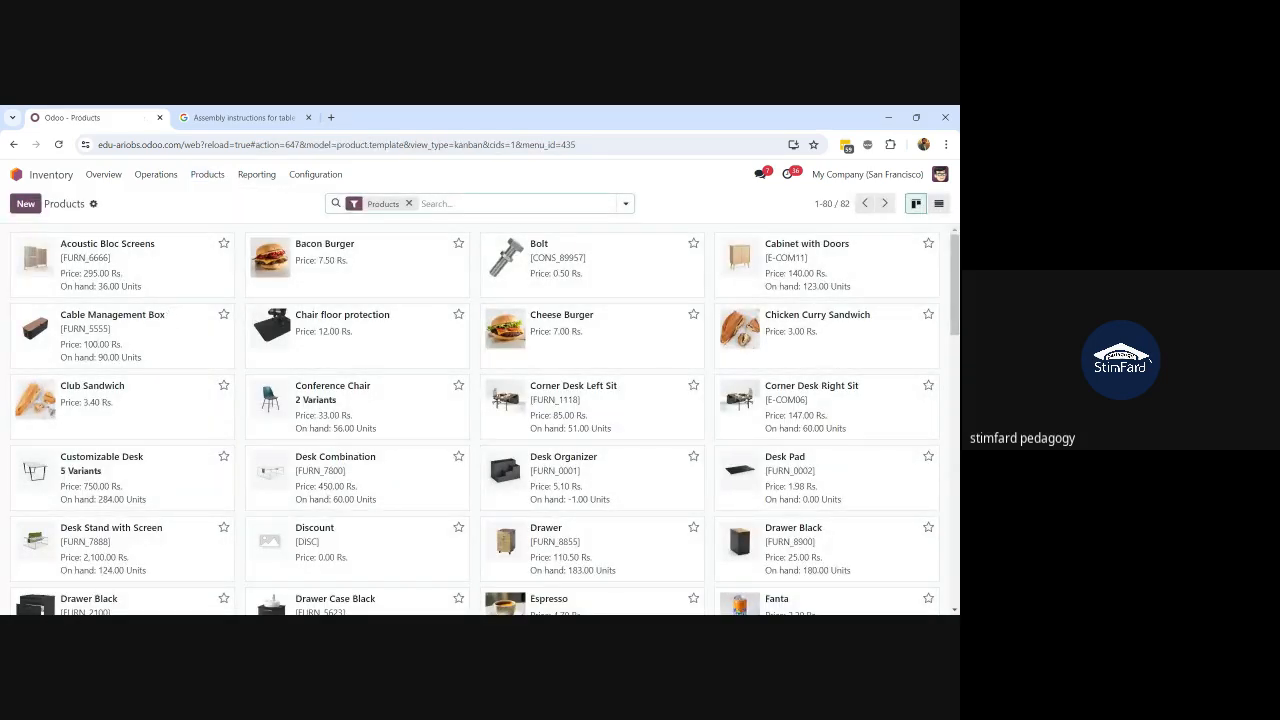
pyautogui.write('large ')
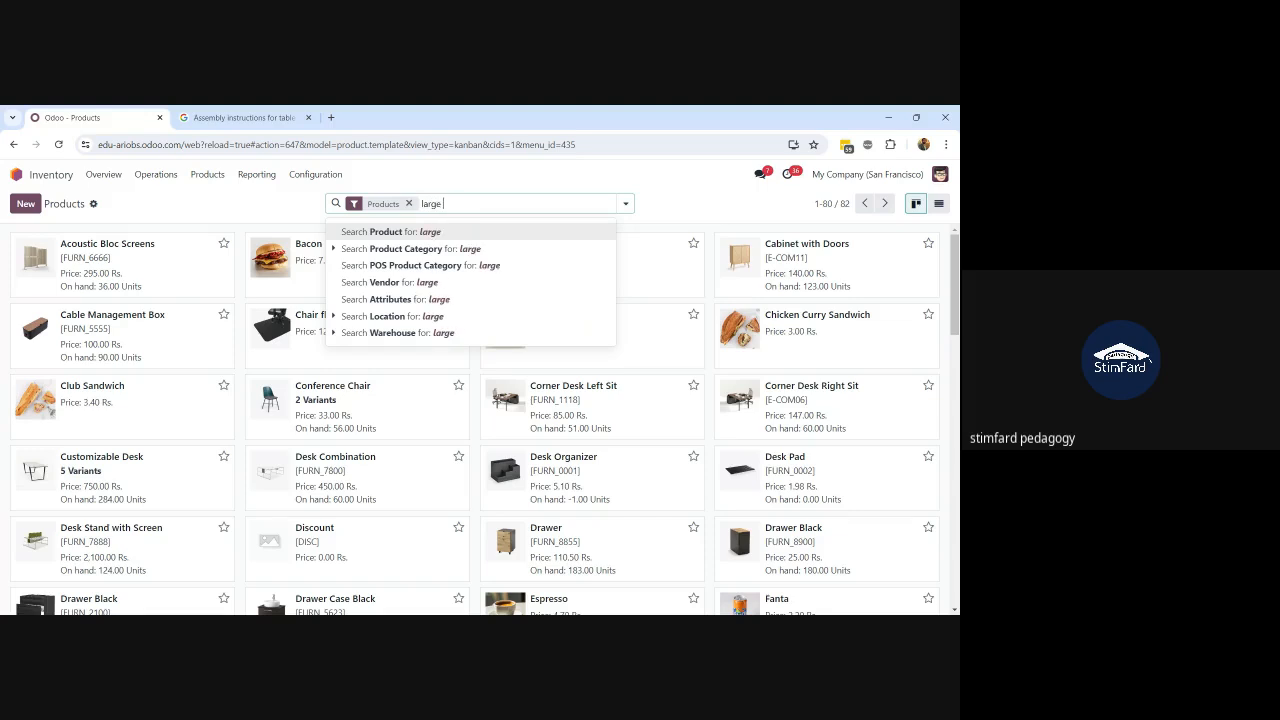
pyautogui.write('desk')
pyautogui.press('Return')
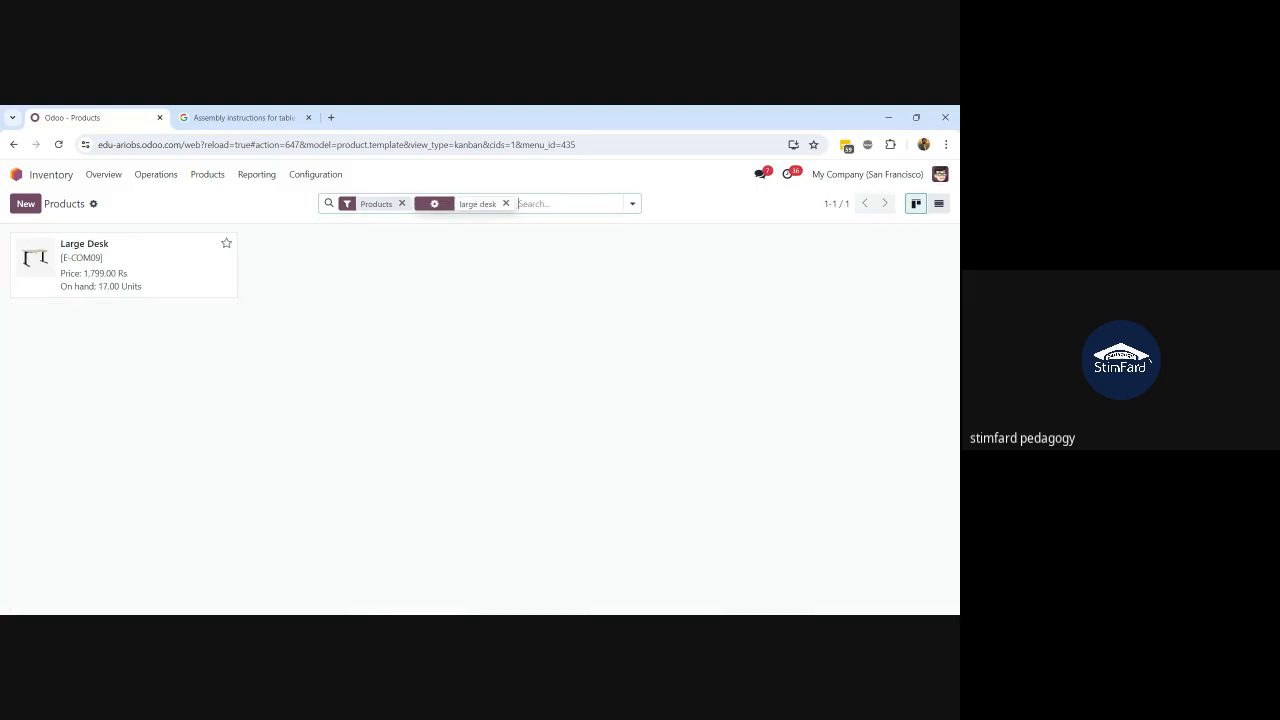
pyautogui.click(206, 259)
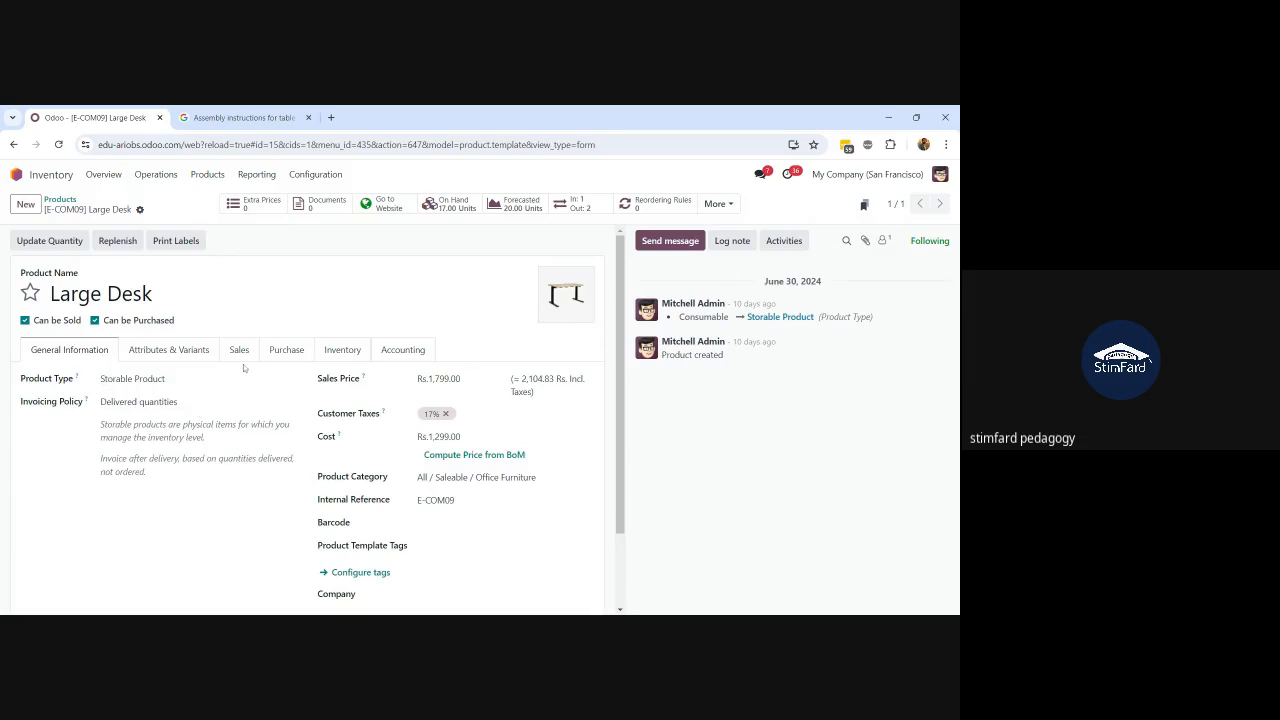
pyautogui.click(334, 356)
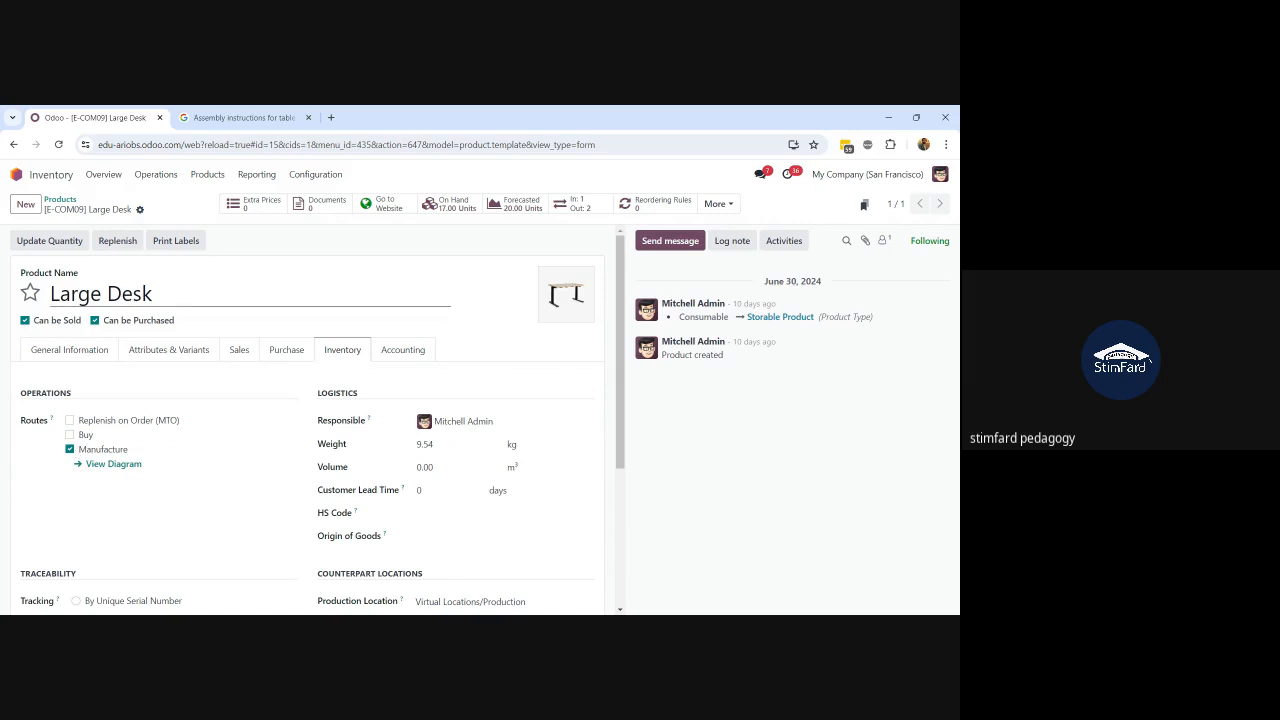
# Enable the Replenish on Order (MTO) route on the Large Desk alongside Manufacture and save the product
pyautogui.click(714, 203)
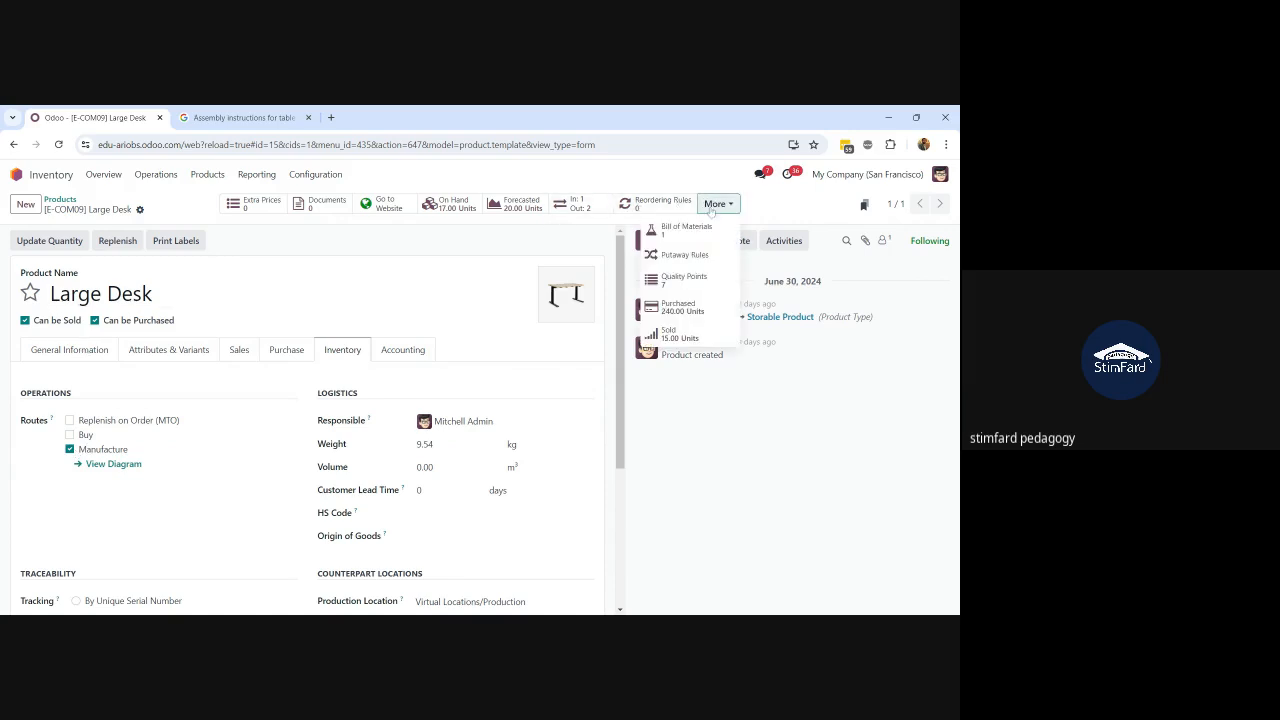
pyautogui.click(152, 293)
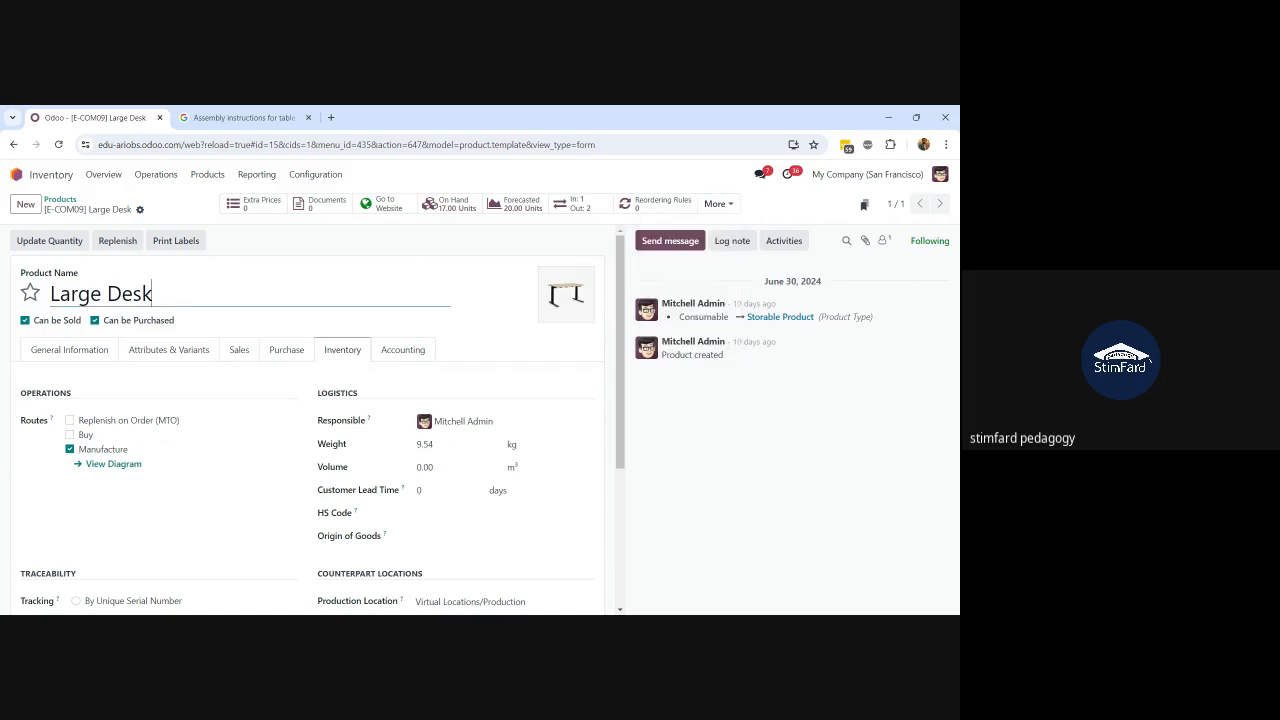
pyautogui.click(69, 421)
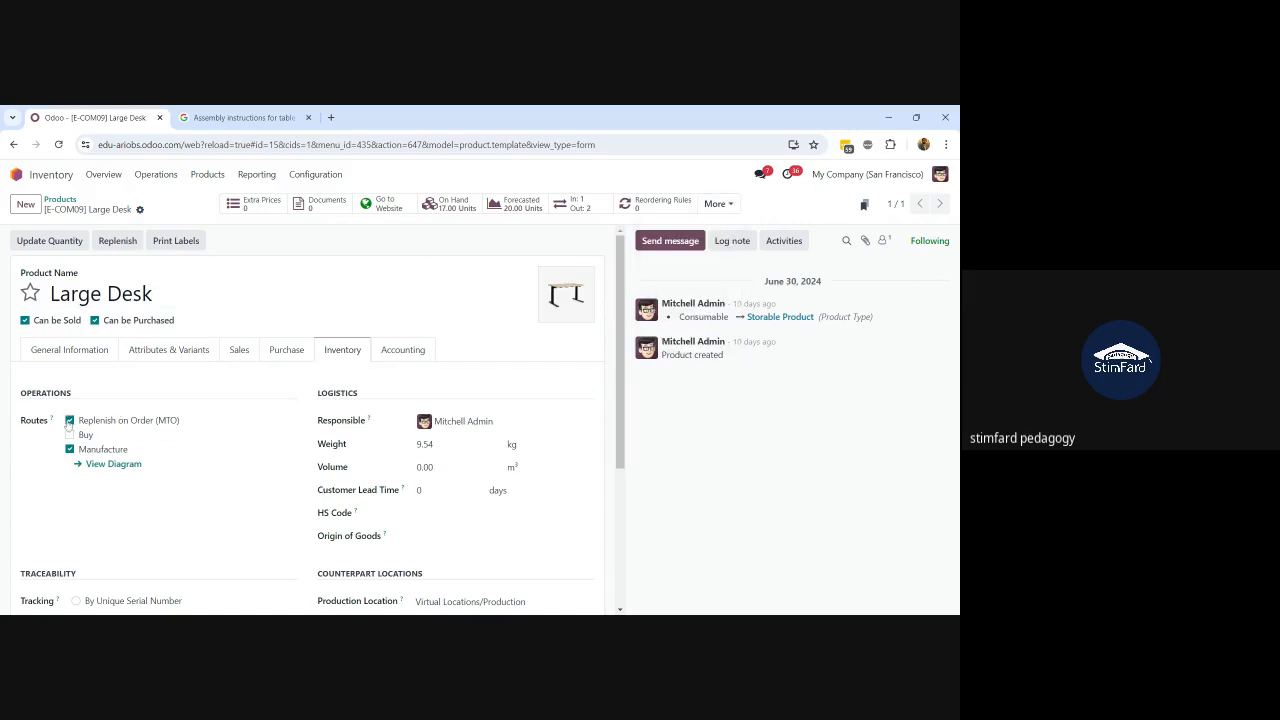
pyautogui.click(158, 209)
# Find the Sales orders list by searching the apps for "order" and open the newest Deco Addict order
pyautogui.click(16, 174)
pyautogui.write('order')
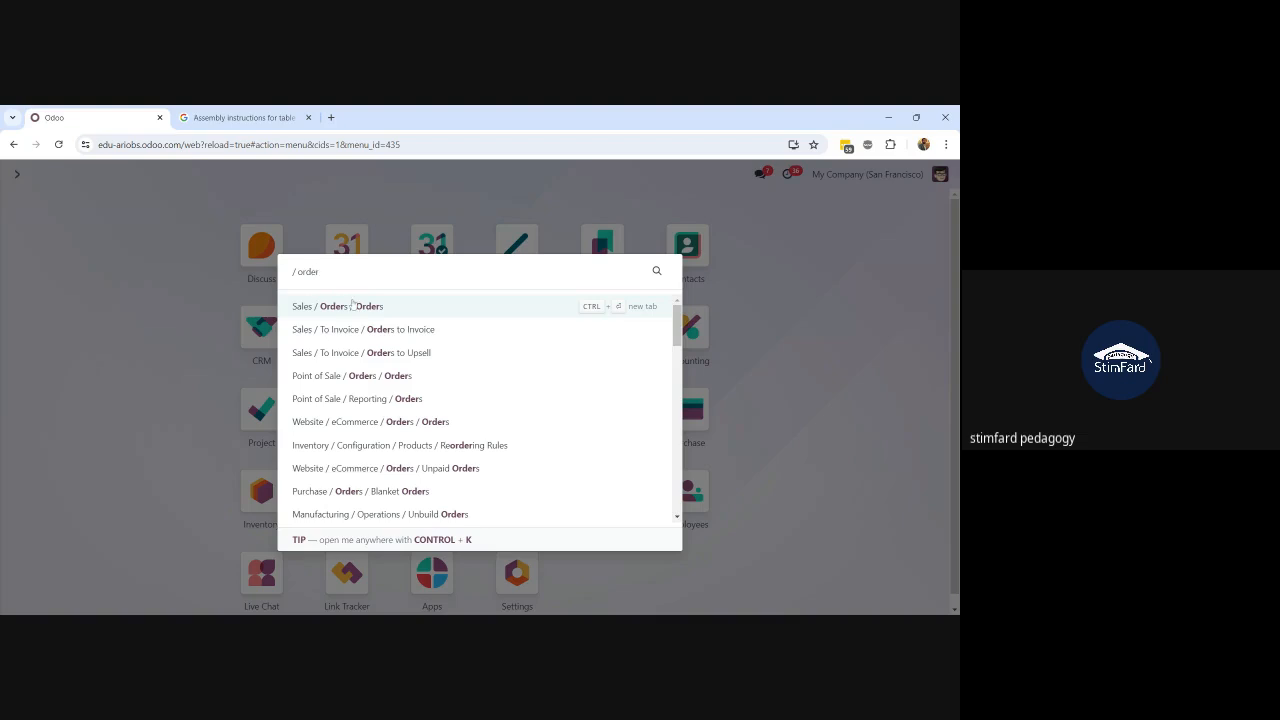
pyautogui.click(351, 305)
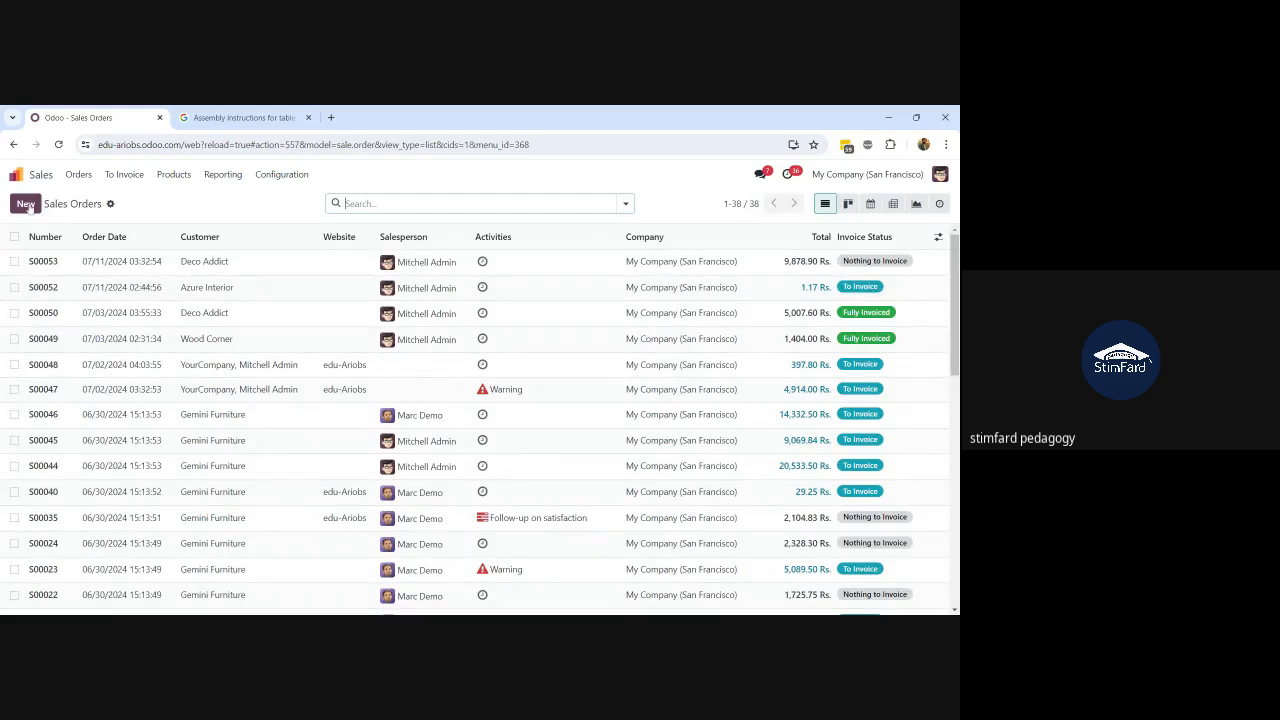
pyautogui.click(162, 266)
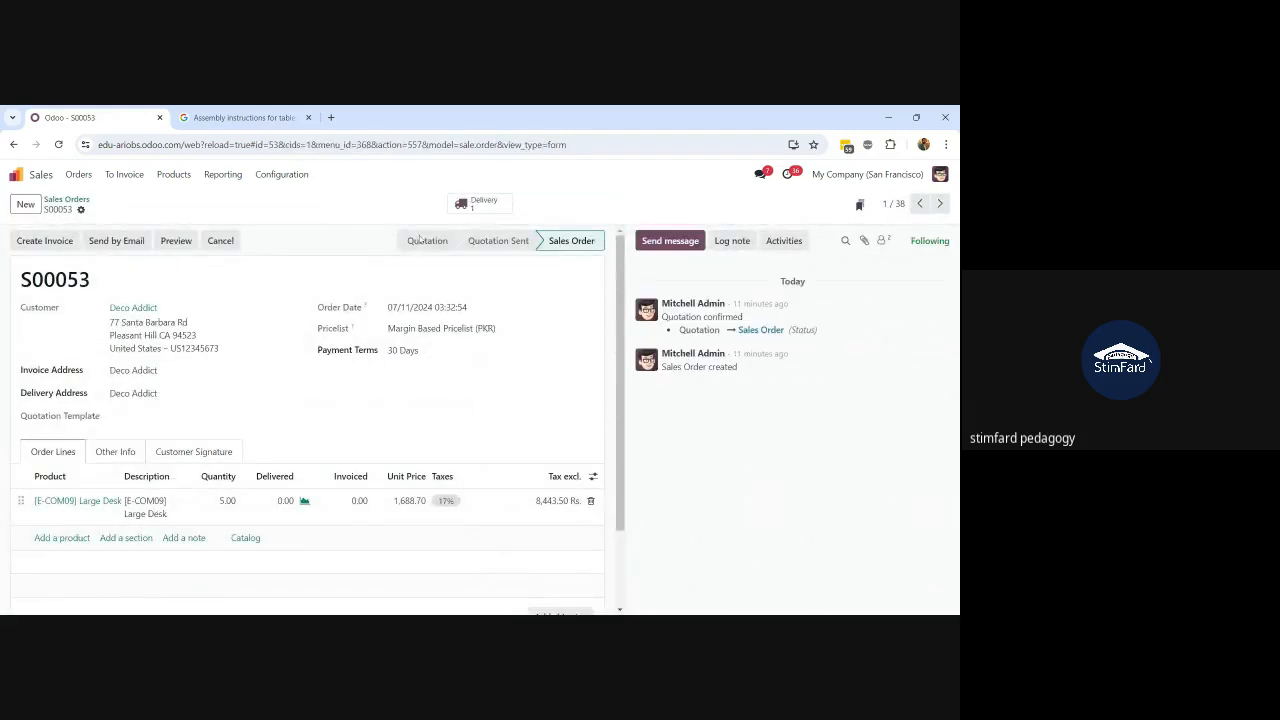
# Duplicate the Deco Addict sales order for 5 Large Desks and confirm the copy
pyautogui.click(81, 210)
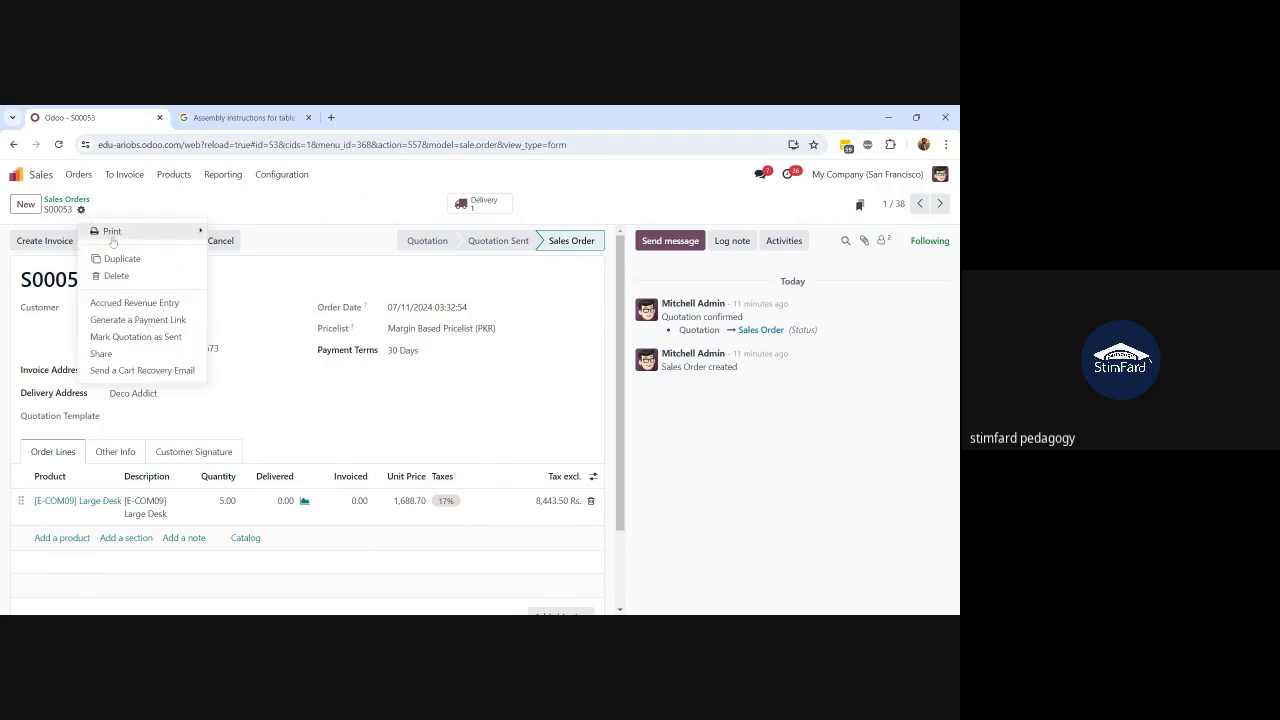
pyautogui.click(122, 257)
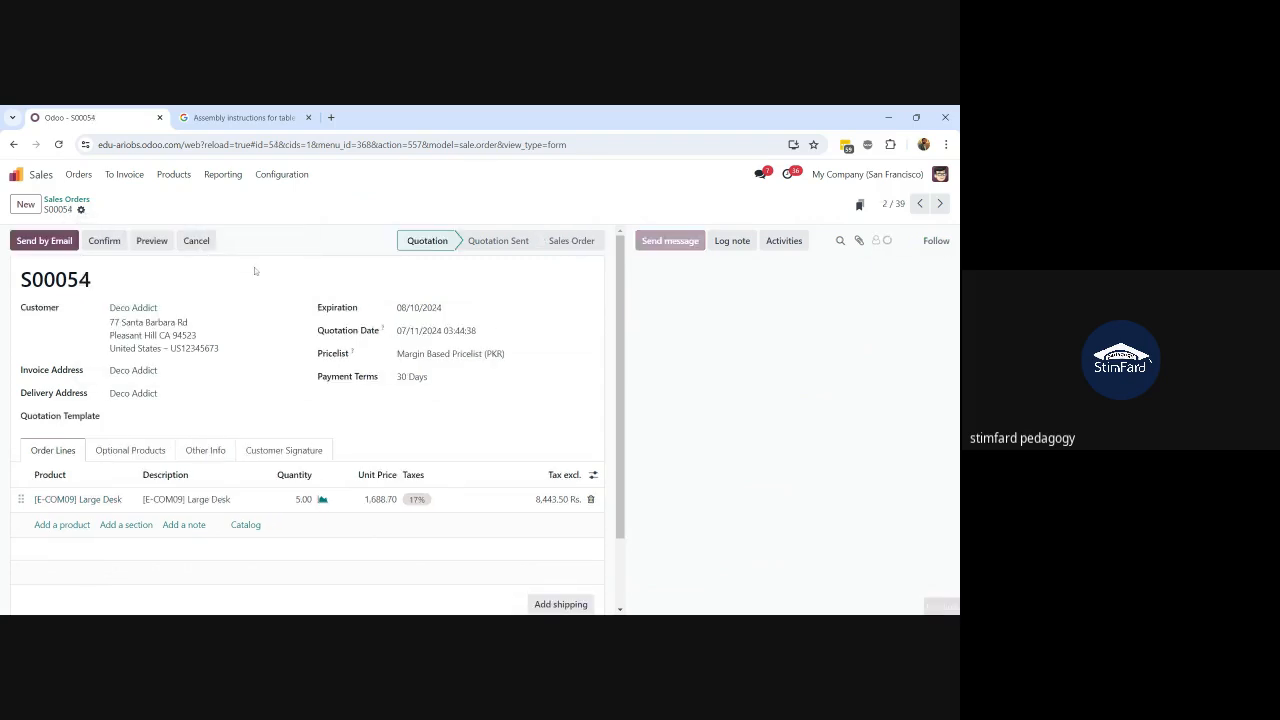
pyautogui.click(106, 242)
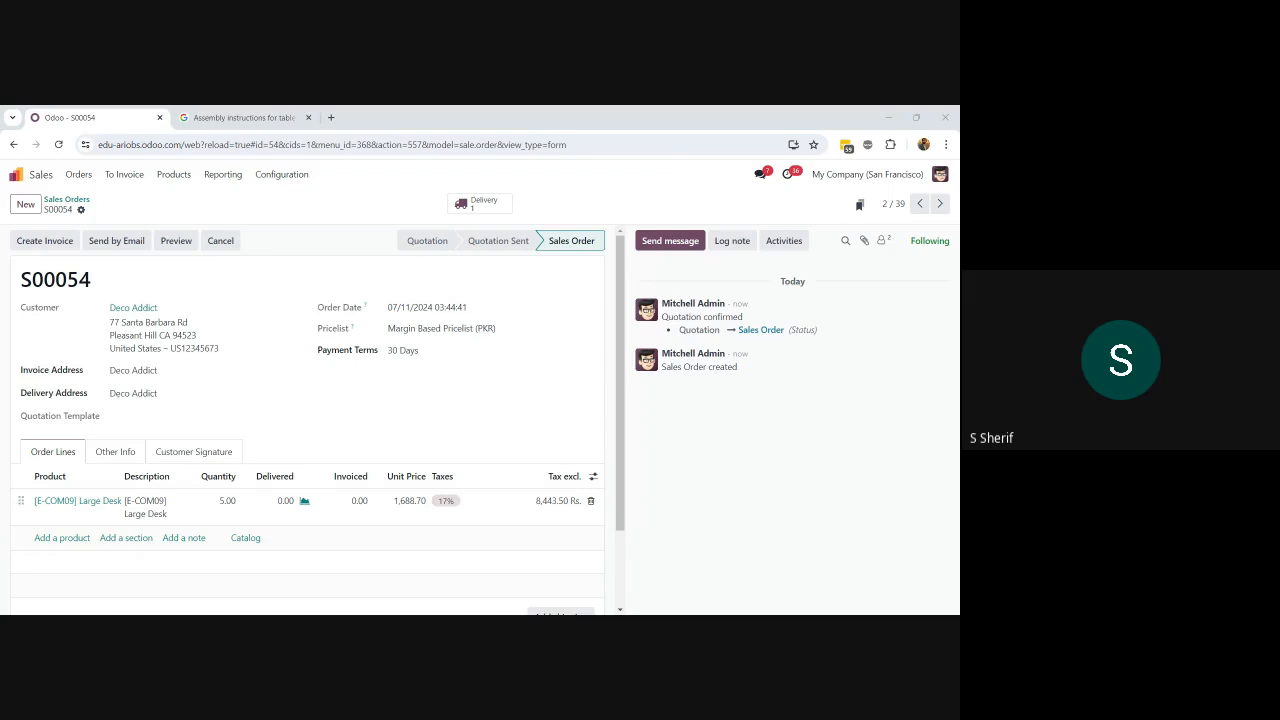
# Review the routes in the Large Desk's inventory settings from the order line, and return to the sales order
pyautogui.click(308, 586)
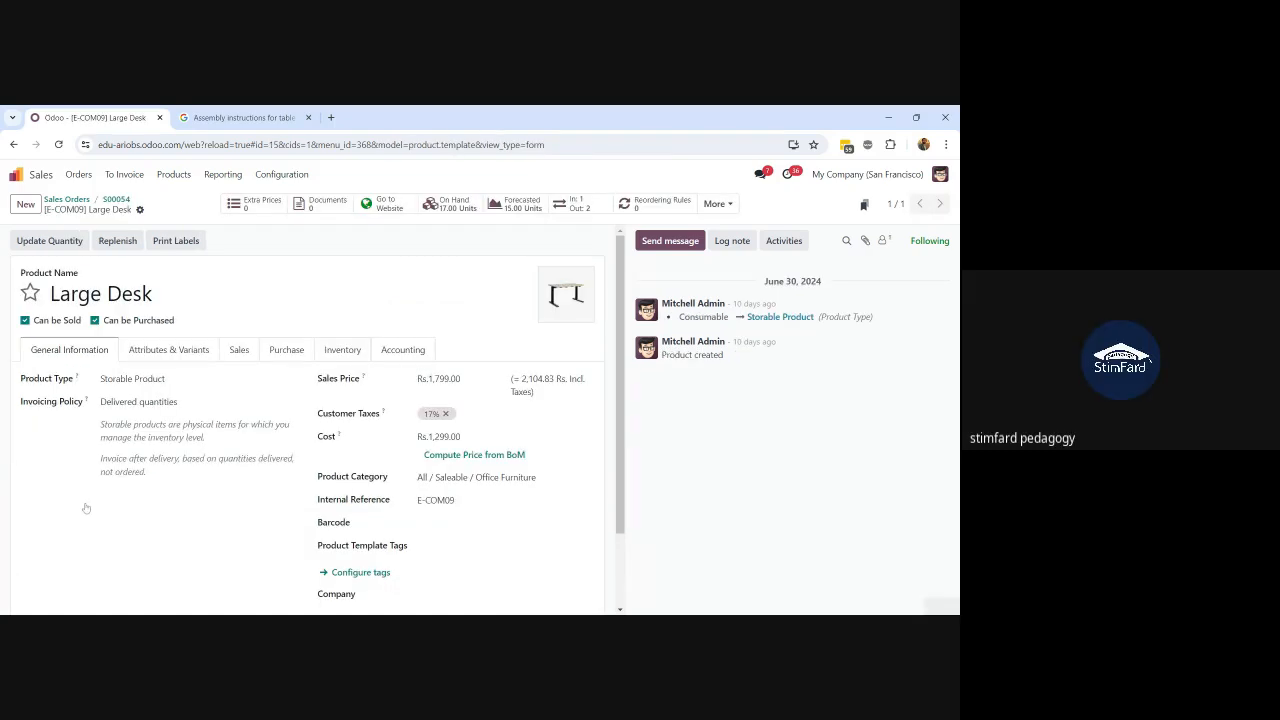
pyautogui.click(343, 349)
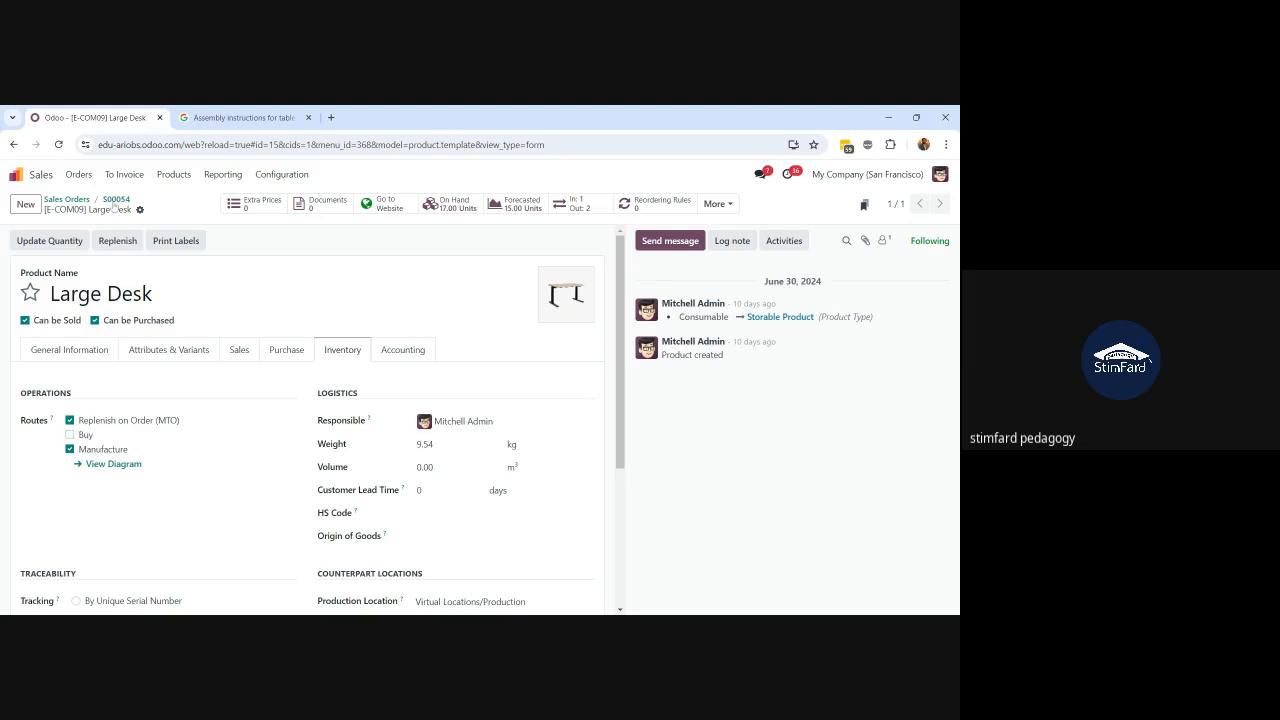
pyautogui.click(116, 199)
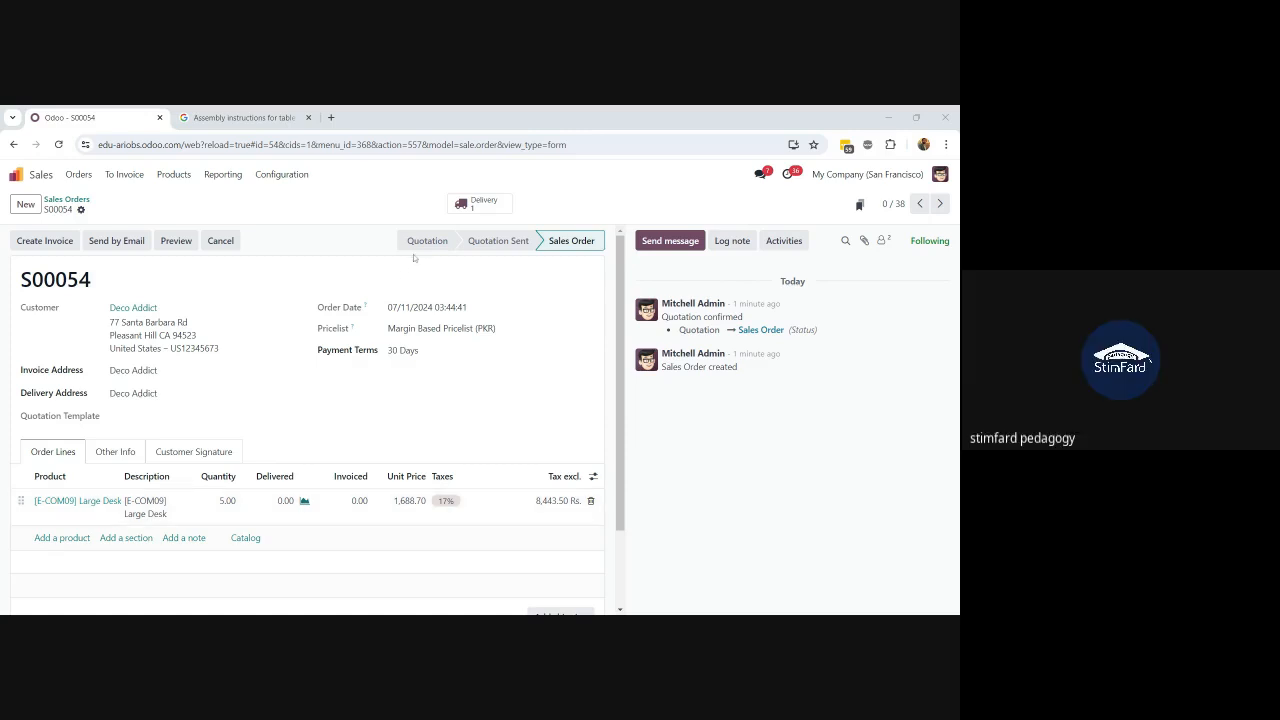
# Inspect the order's delivery and the Large Desk's on-hand and forecasted stock, returning to the sales order
pyautogui.click(462, 206)
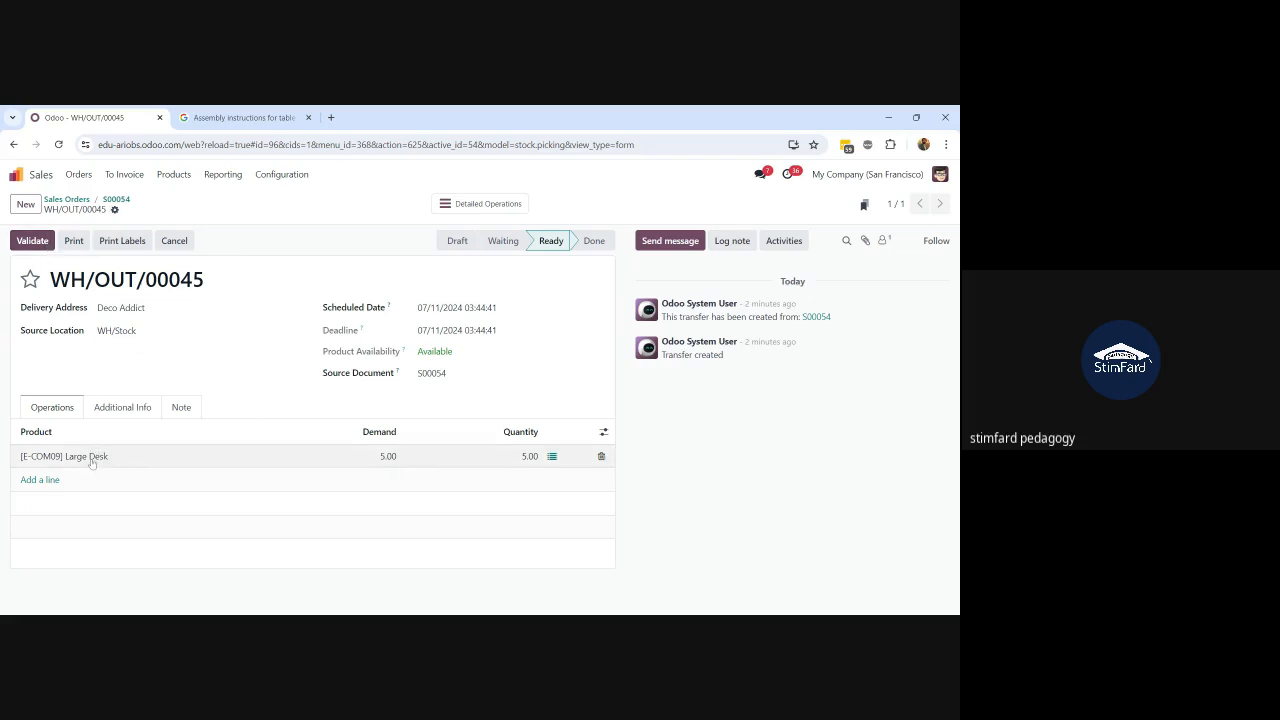
pyautogui.click(92, 465)
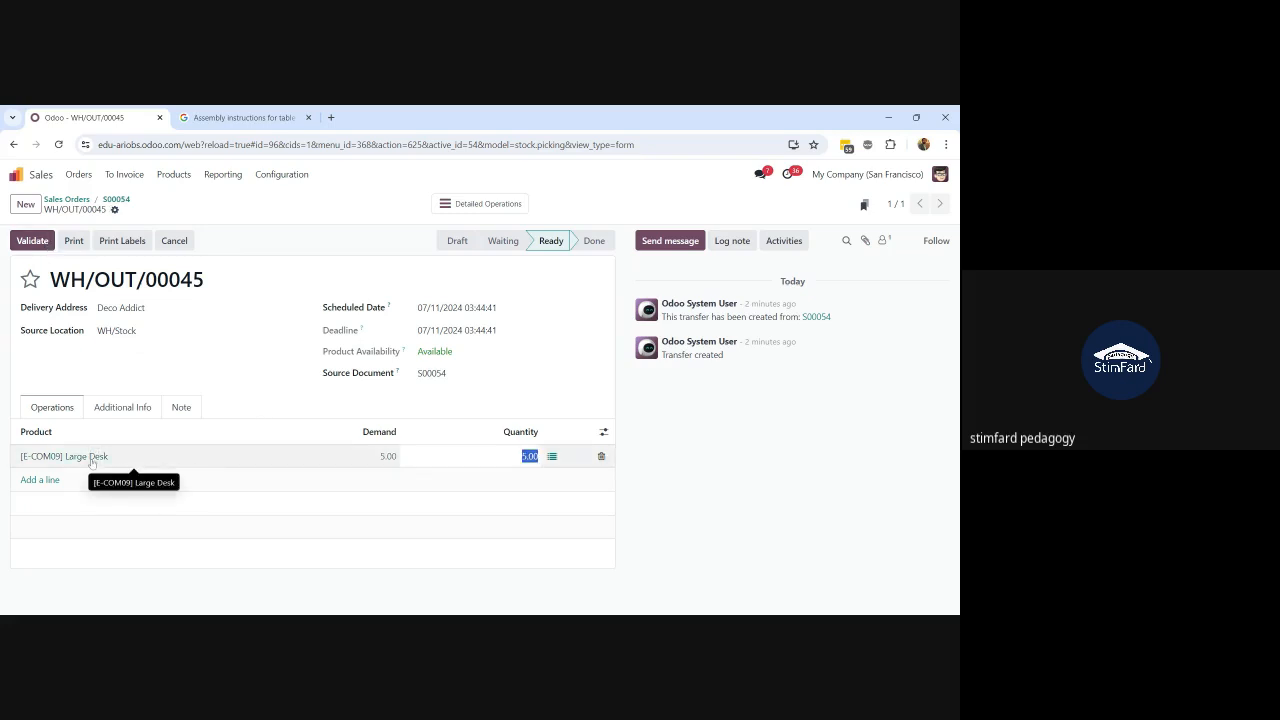
pyautogui.click(116, 201)
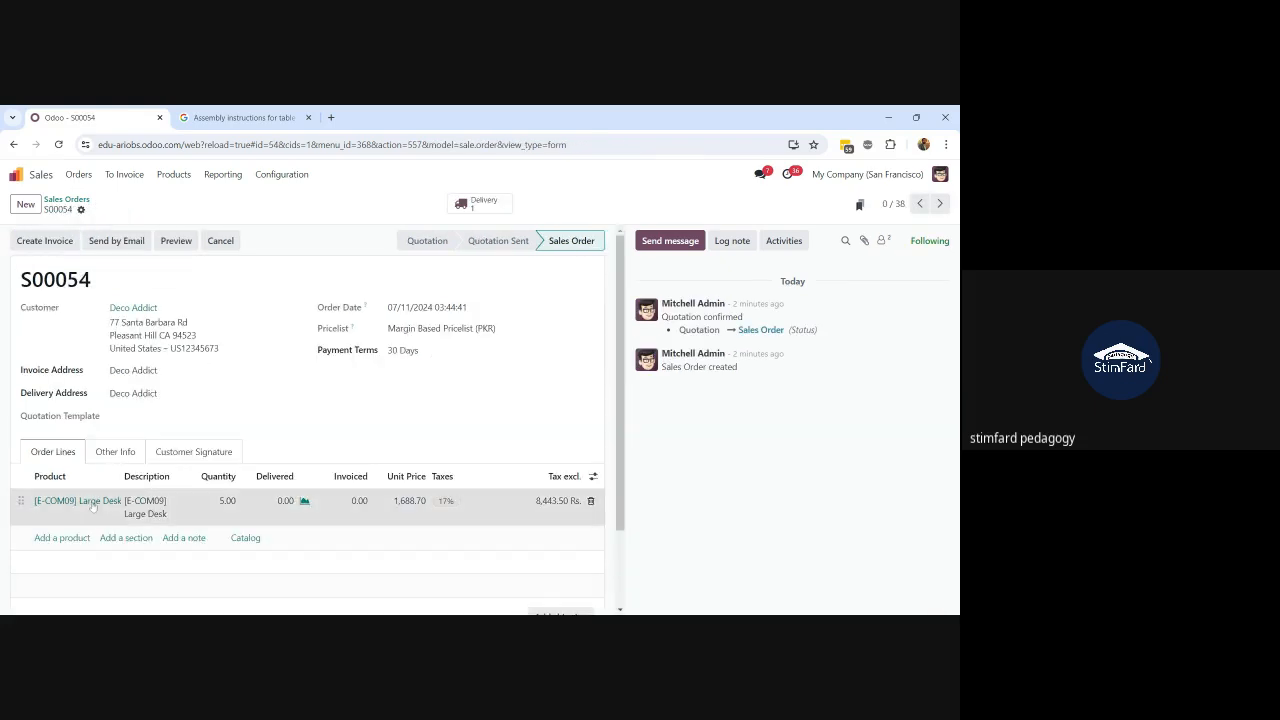
pyautogui.click(92, 505)
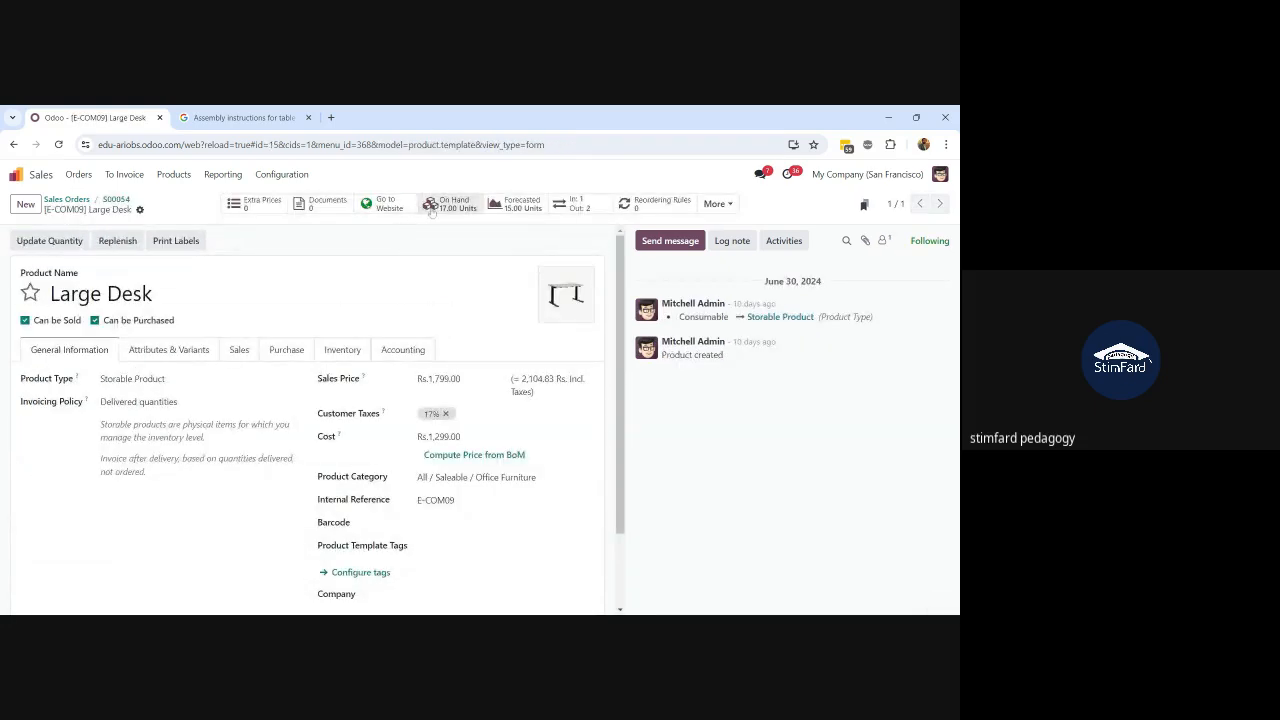
pyautogui.click(115, 200)
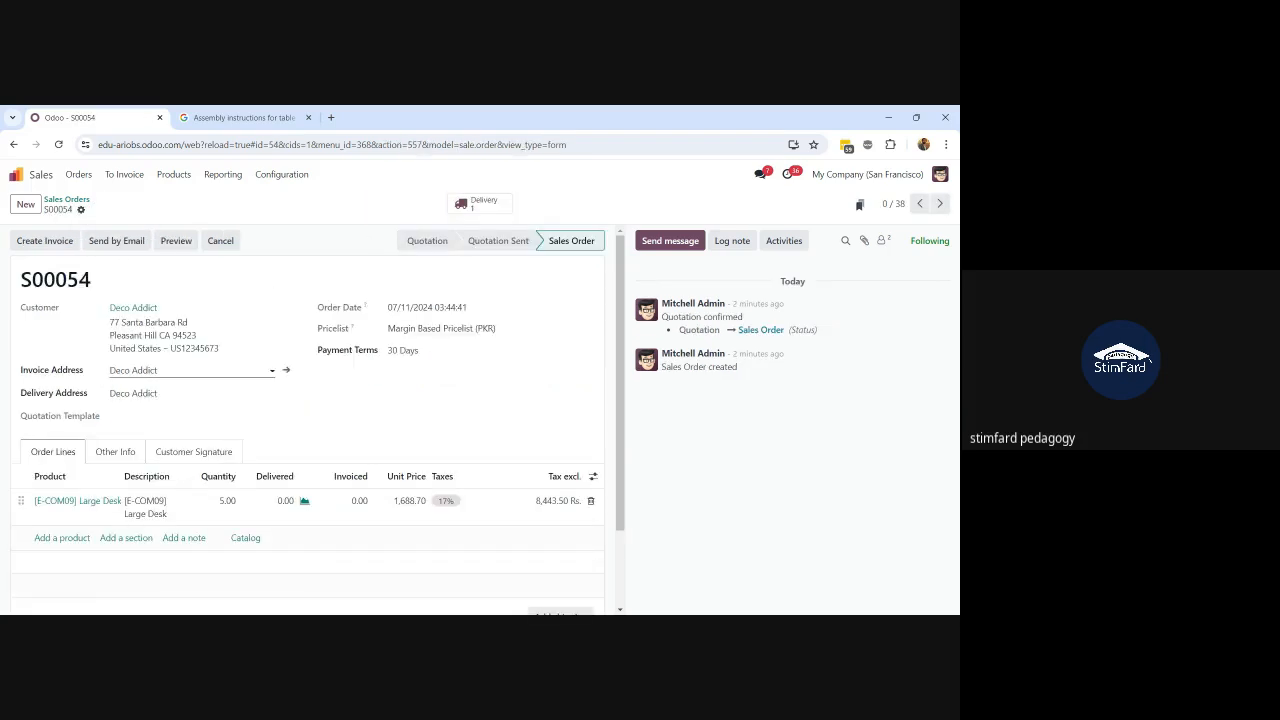
# Set the Large Desk quantity on the sales order to 15 and save the order
pyautogui.click(223, 503)
pyautogui.write('15')
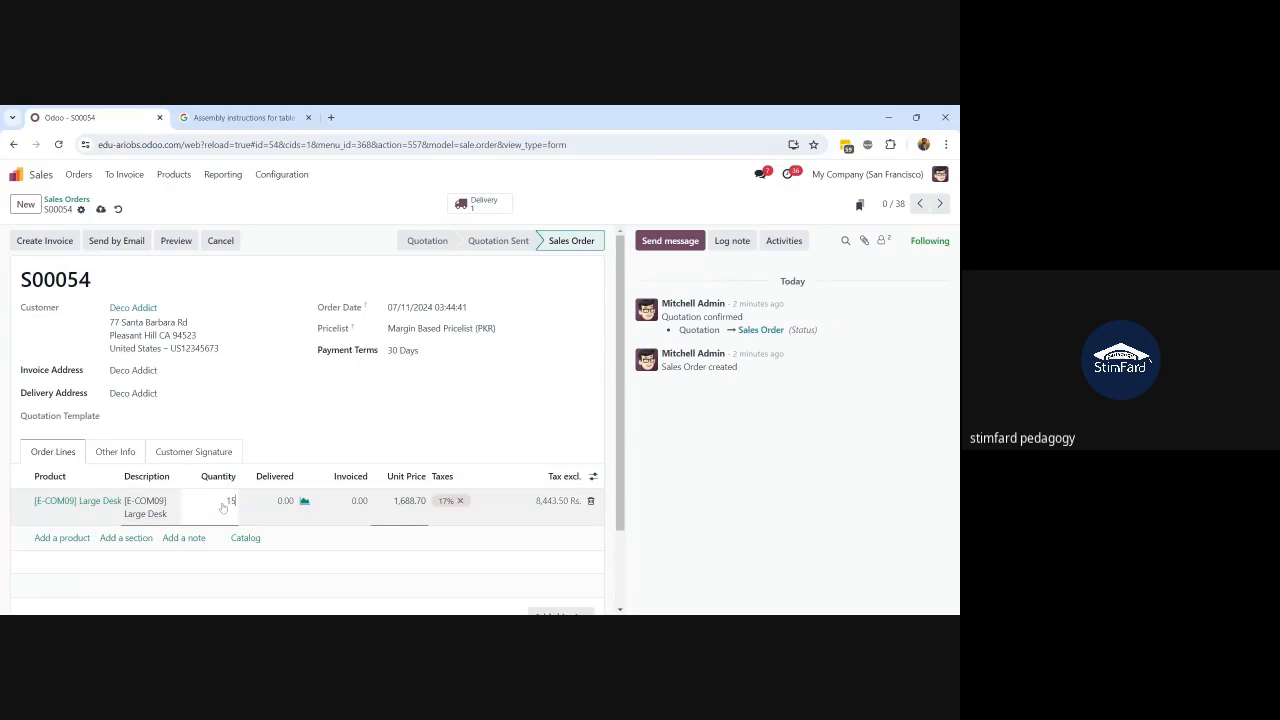
pyautogui.press('Tab')
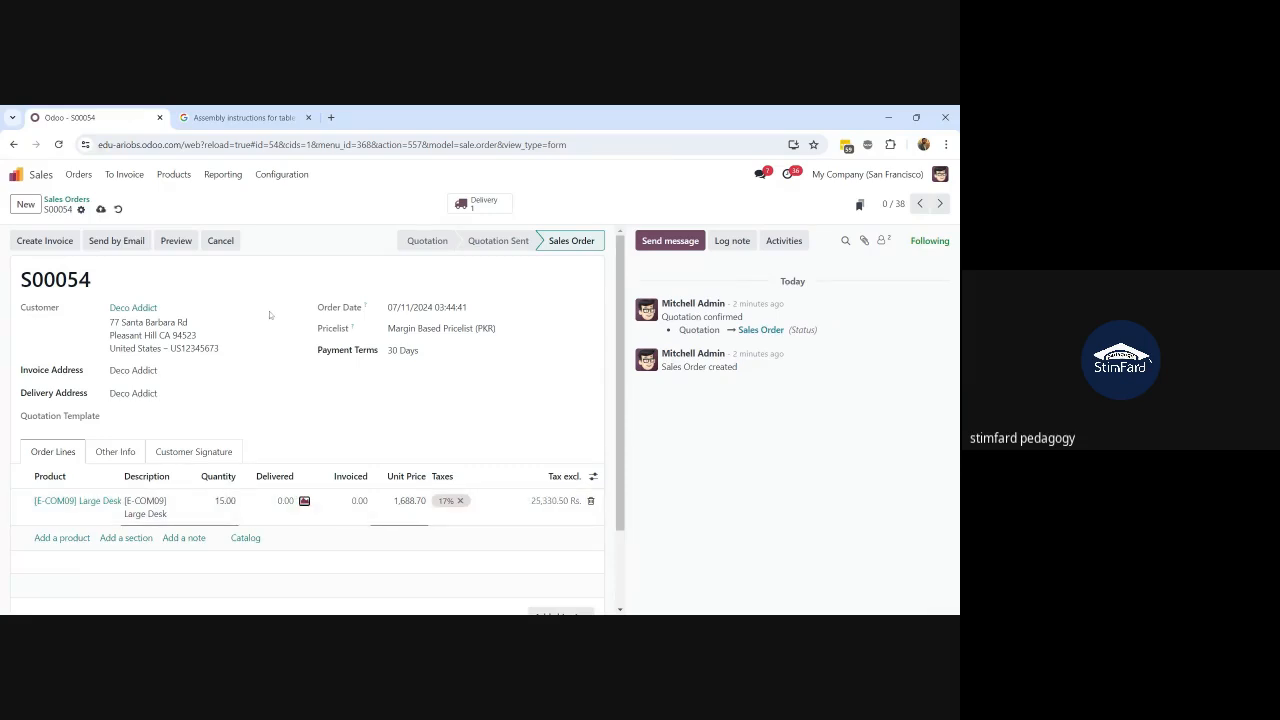
pyautogui.click(268, 286)
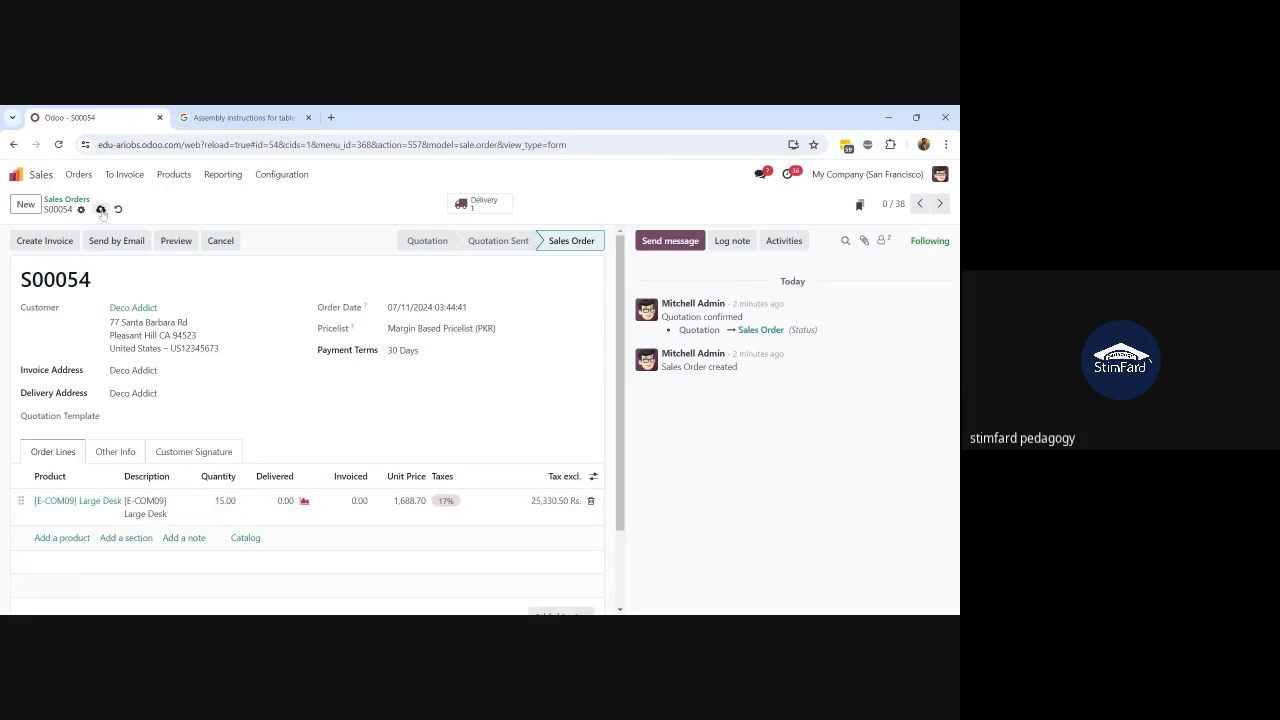
pyautogui.click(101, 210)
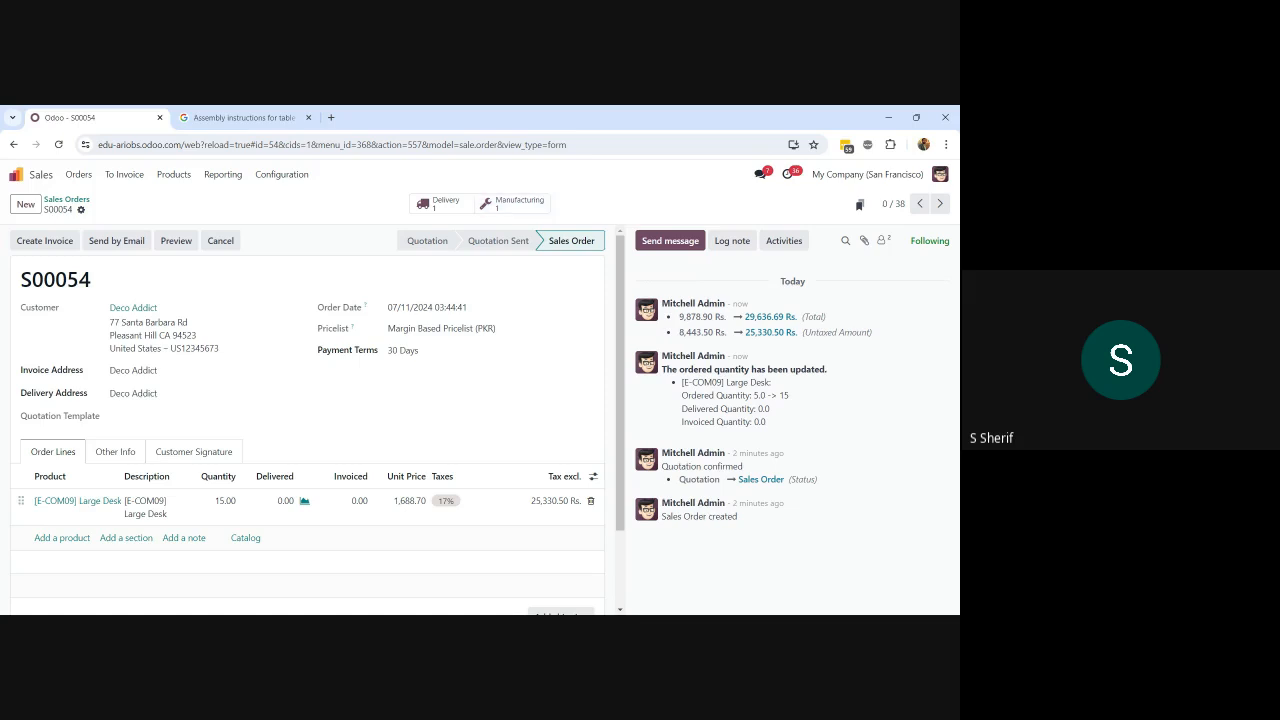
# Open the manufacturing order linked to the sales order, cancel it with confirmation, and return to the sales order
pyautogui.click(225, 510)
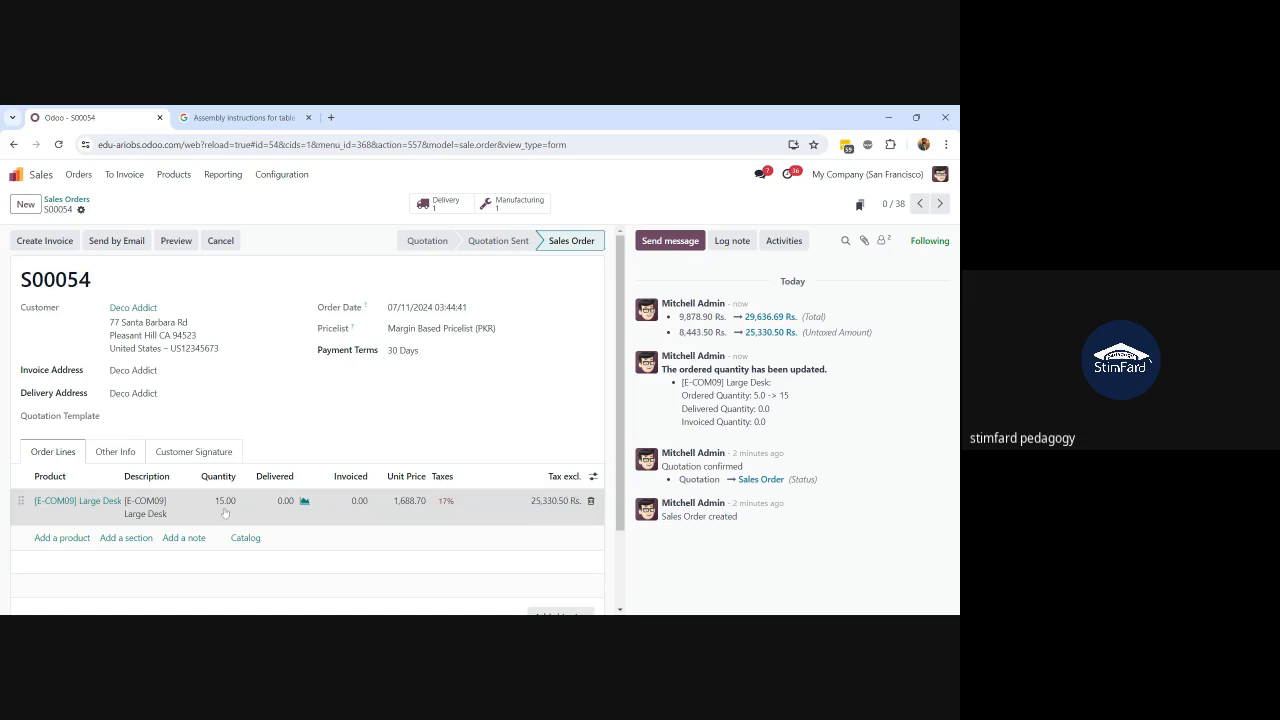
pyautogui.click(508, 206)
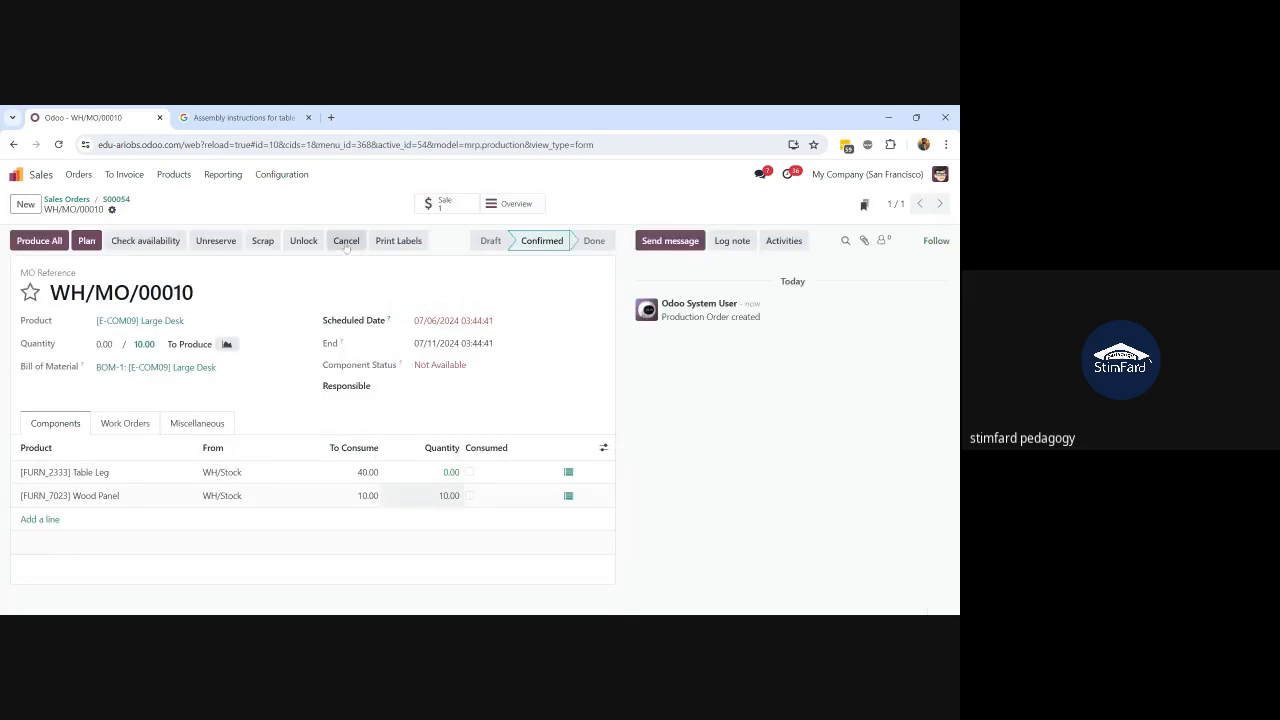
pyautogui.click(345, 244)
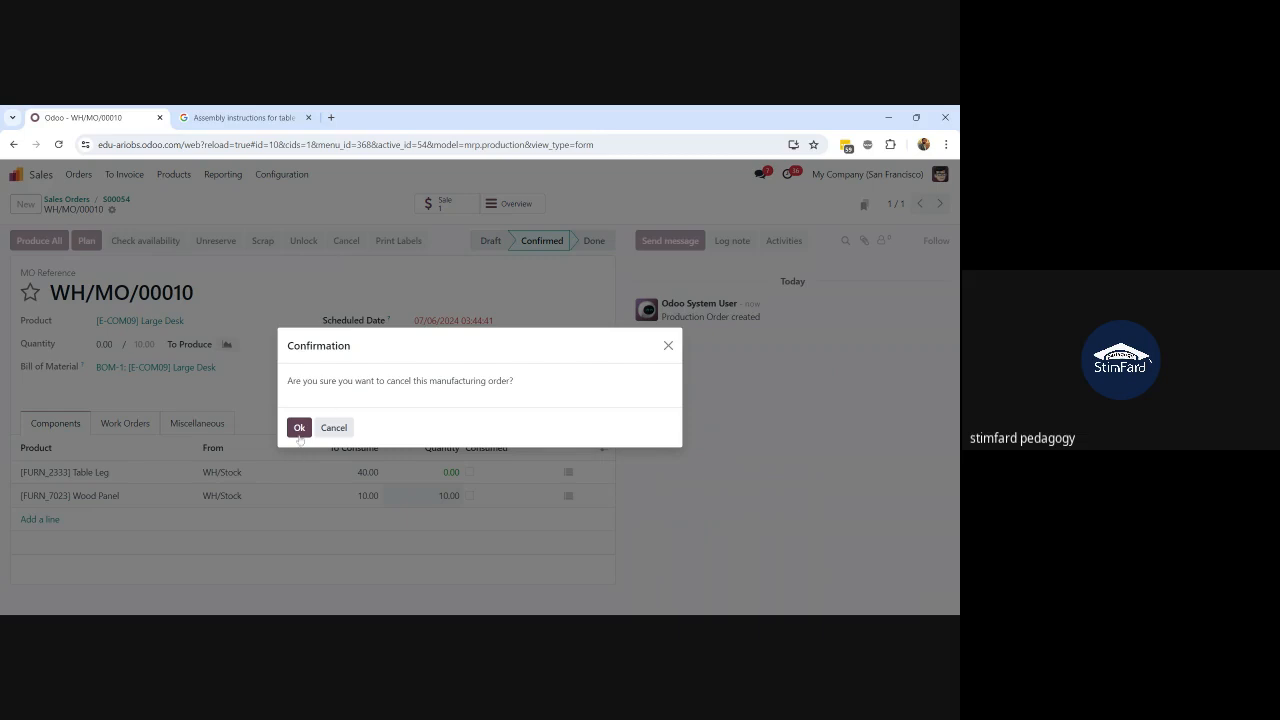
pyautogui.click(298, 435)
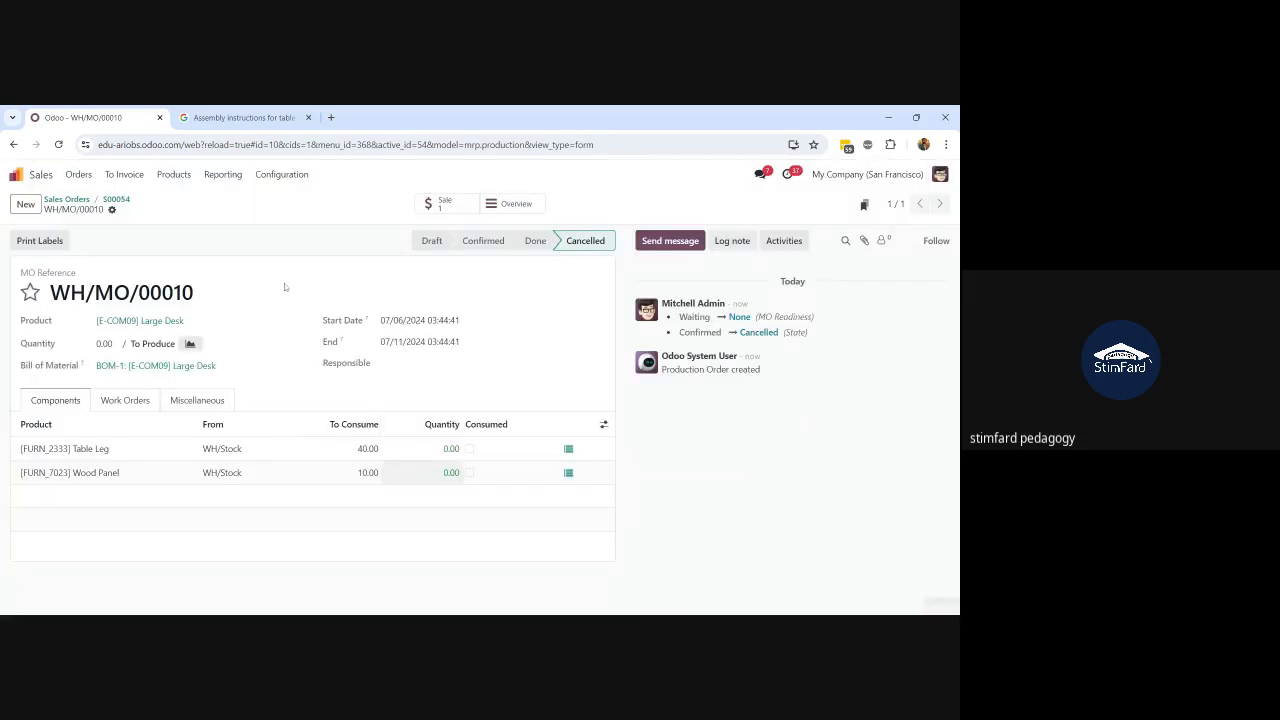
pyautogui.click(116, 199)
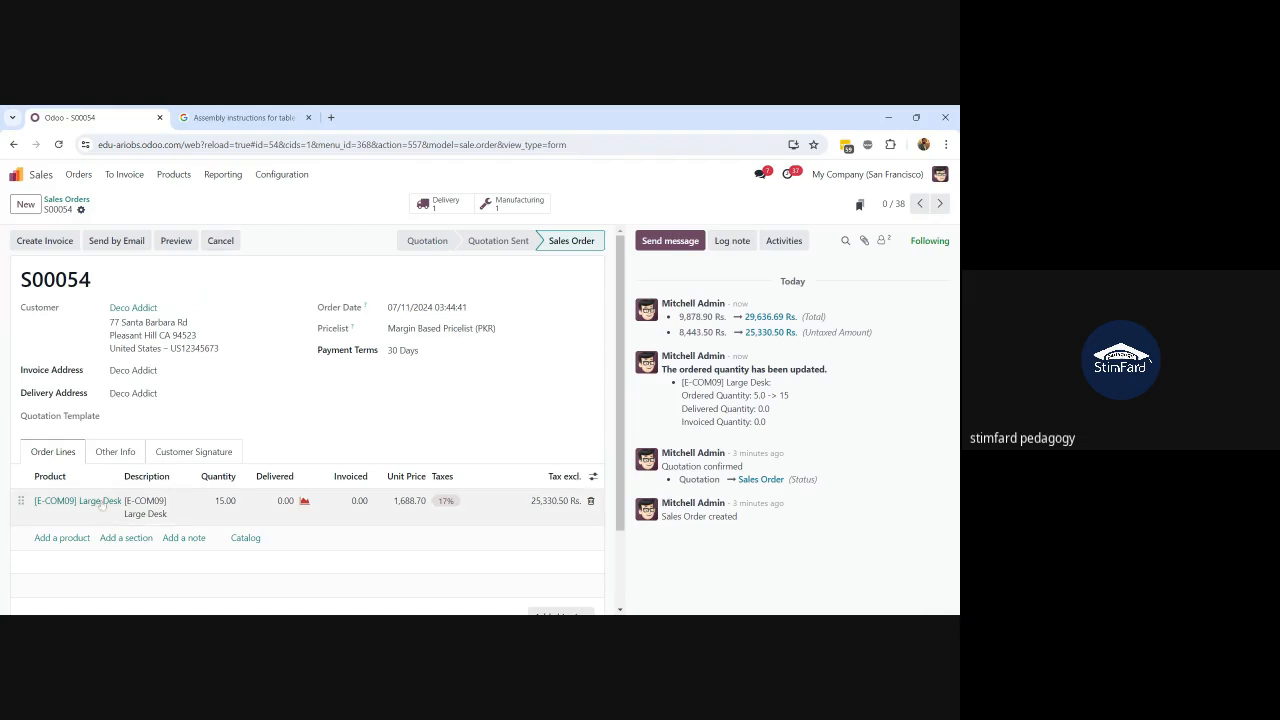
# Check the Large Desk's stock quantities on its product form and the availability forecast on the order line
pyautogui.click(101, 503)
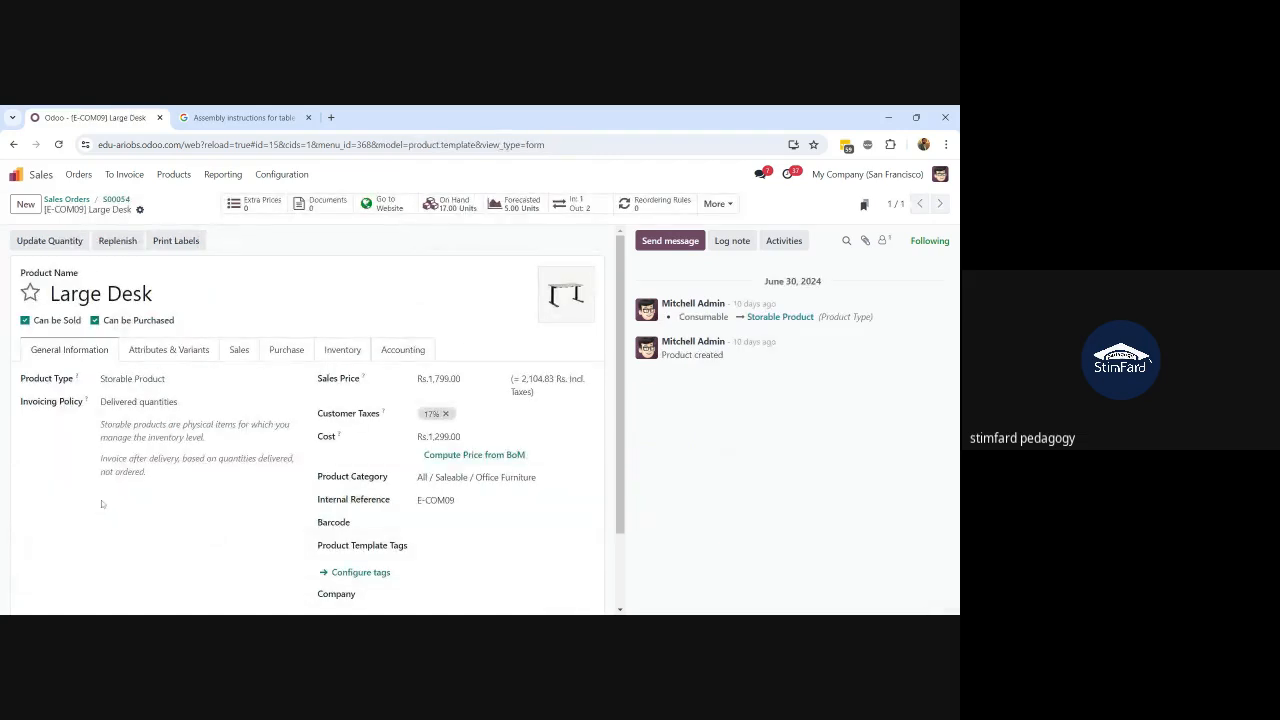
pyautogui.click(116, 202)
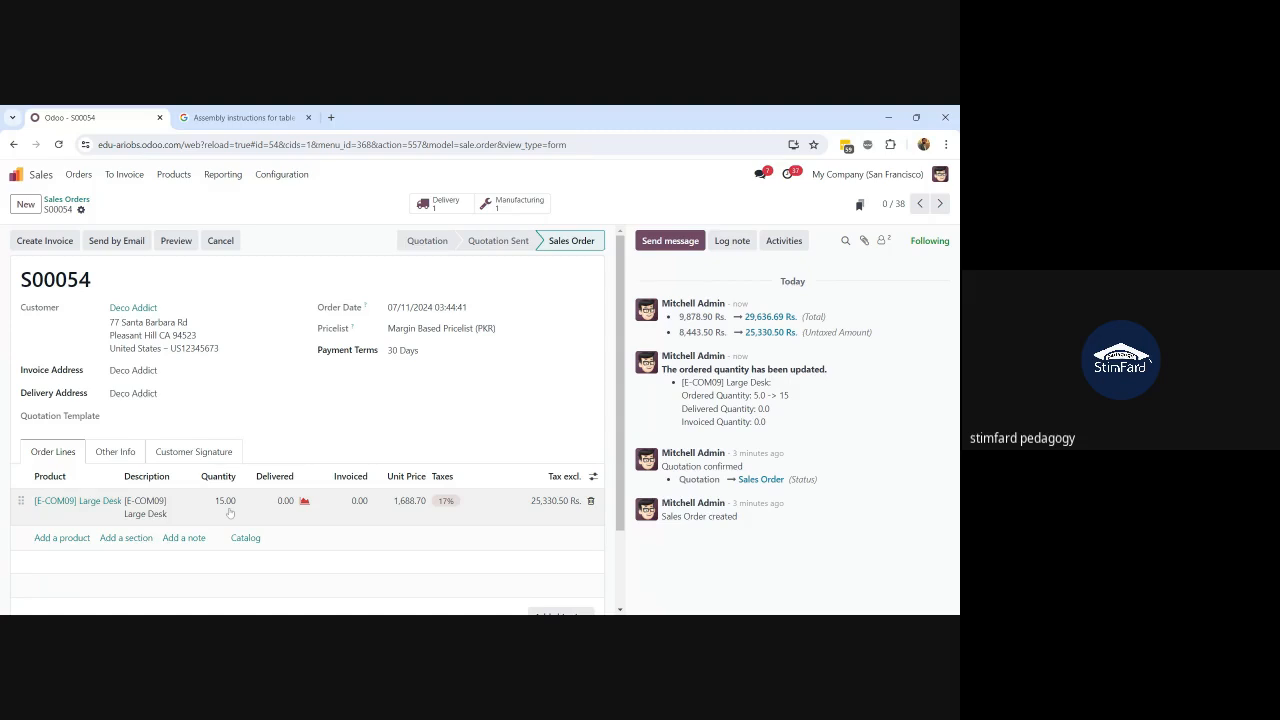
pyautogui.click(305, 501)
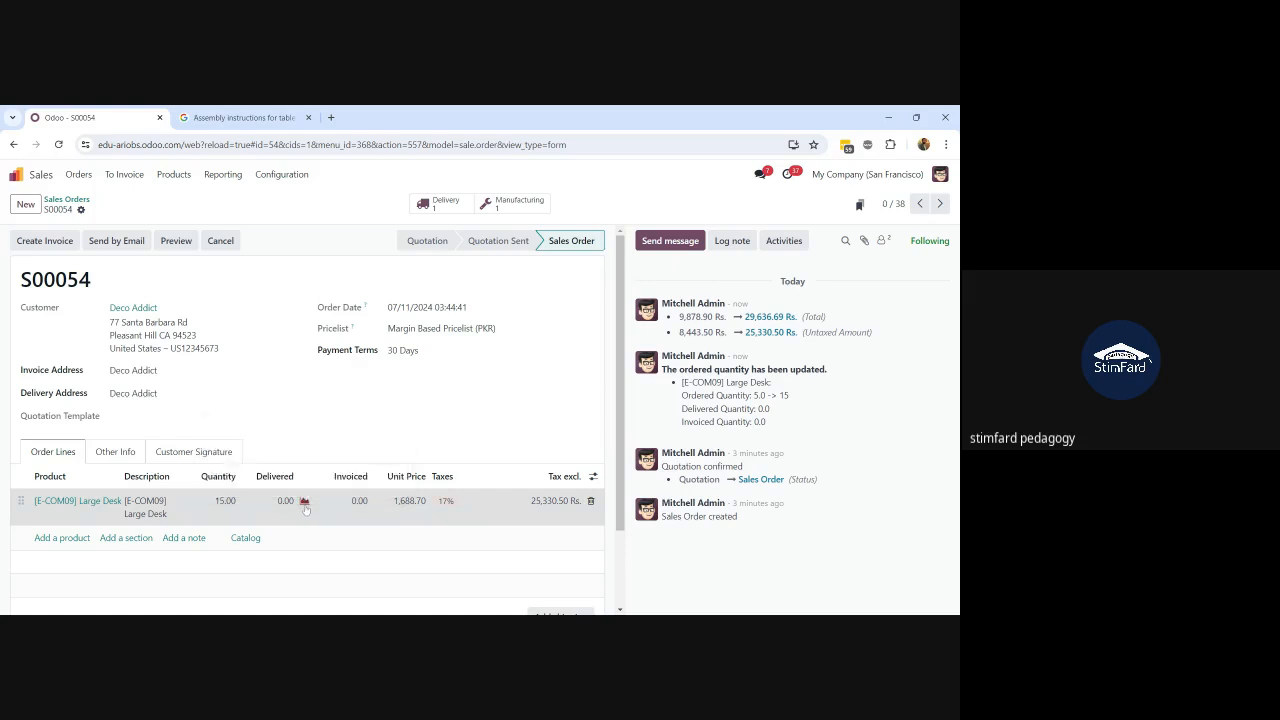
pyautogui.click(292, 558)
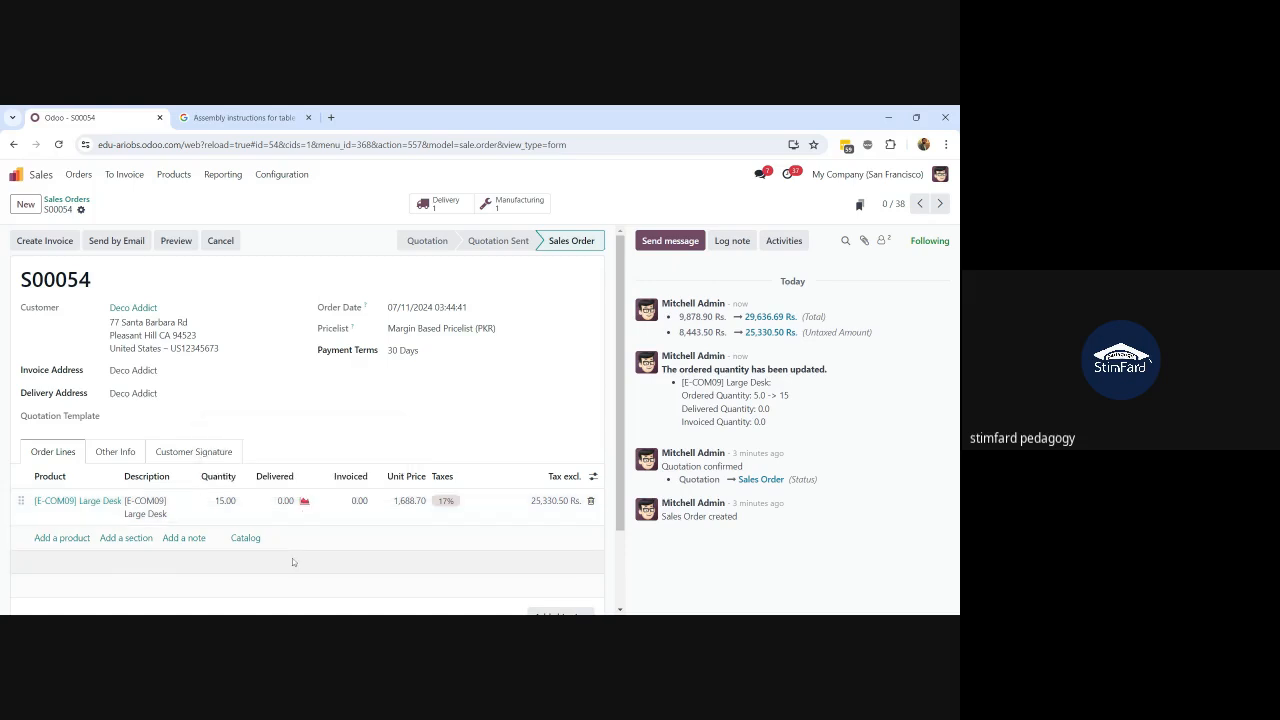
pyautogui.click(305, 502)
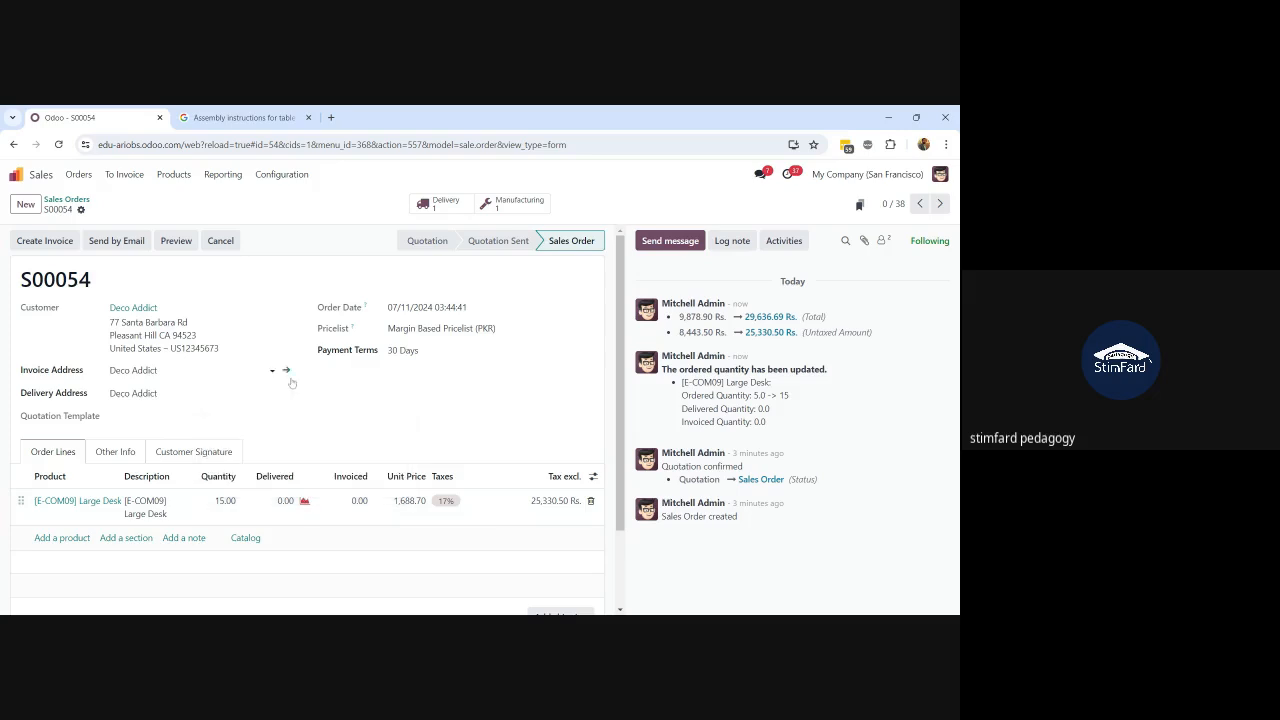
pyautogui.click(293, 383)
# Set the Large Desk quantity on the sales order to 5 and open the linked manufacturing order
pyautogui.click(222, 502)
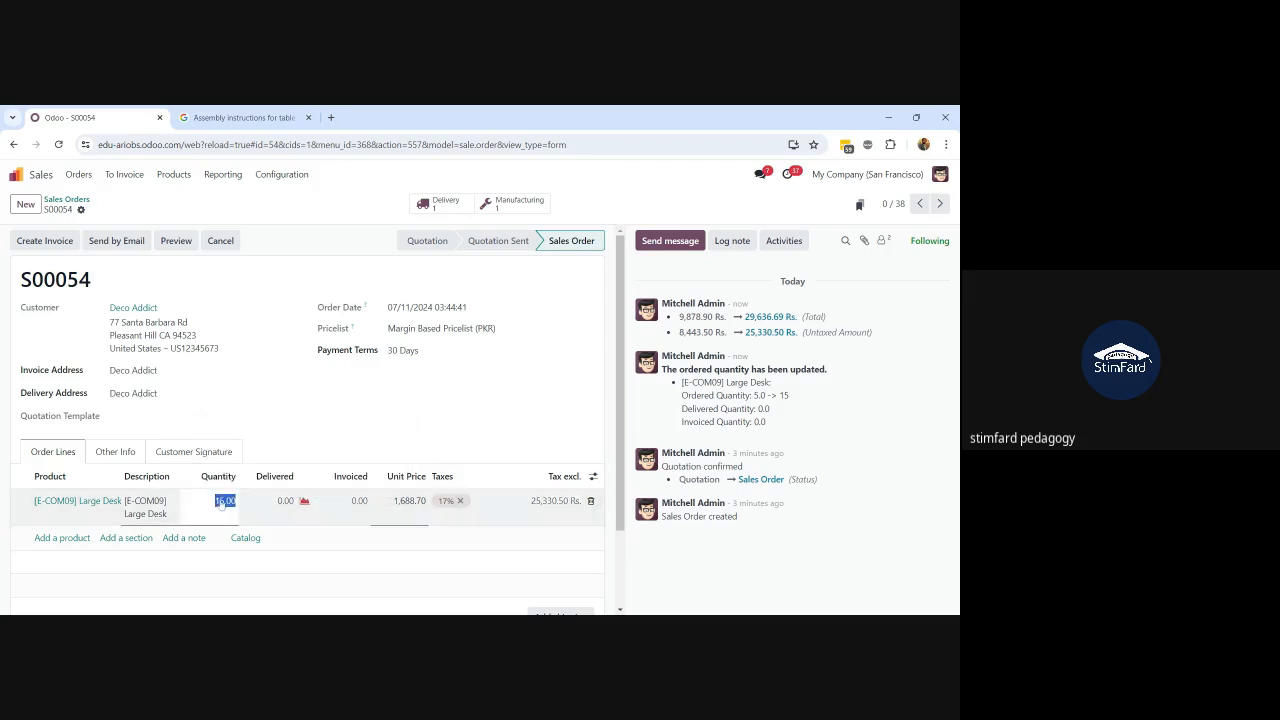
pyautogui.write('5')
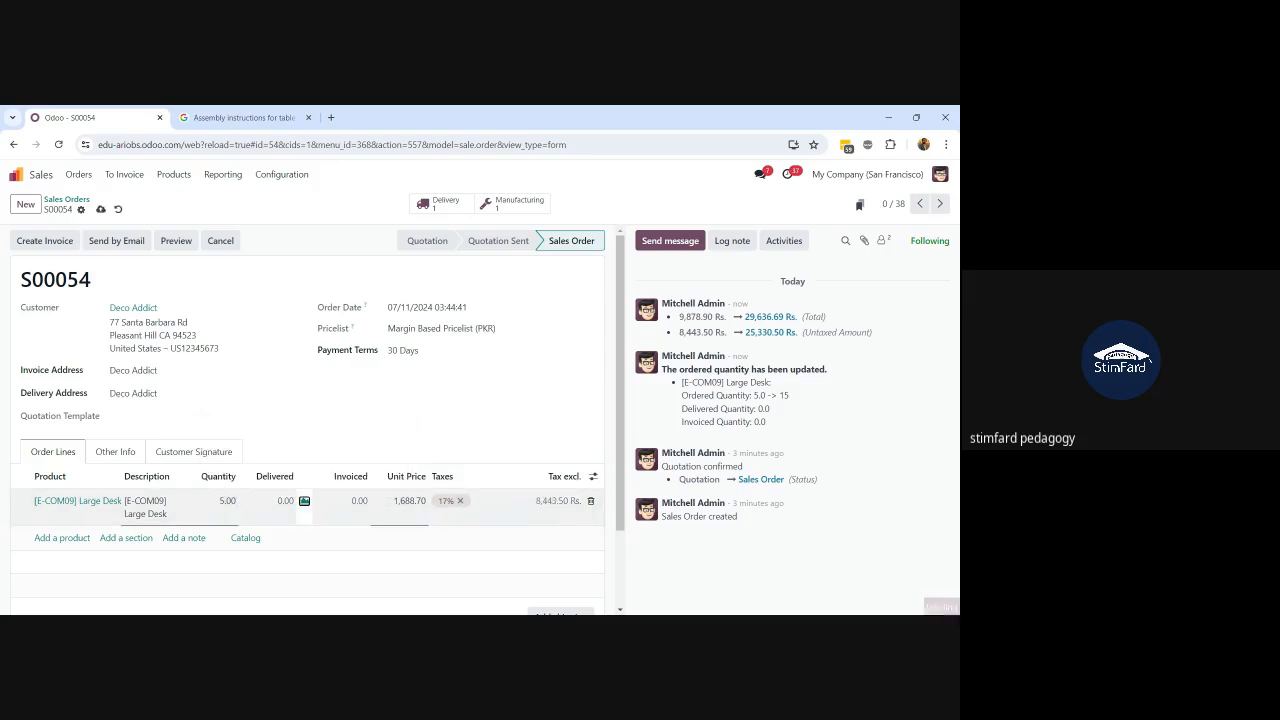
pyautogui.click(440, 288)
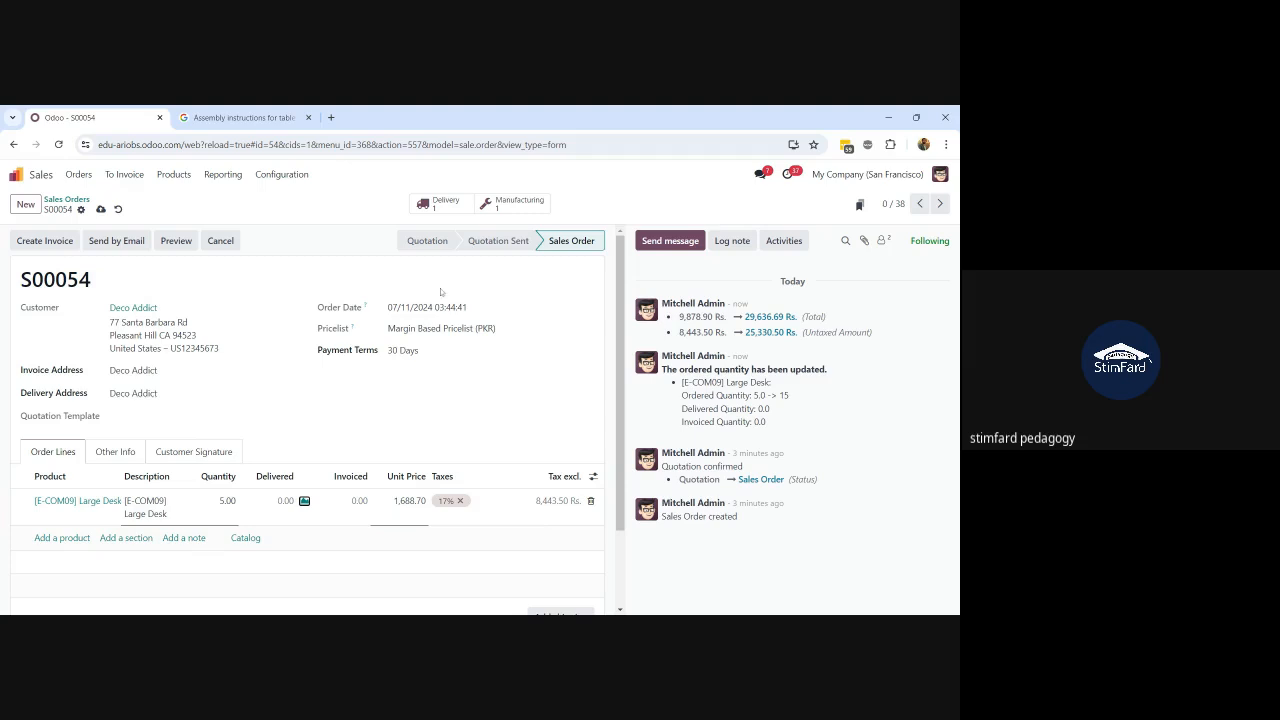
pyautogui.click(501, 215)
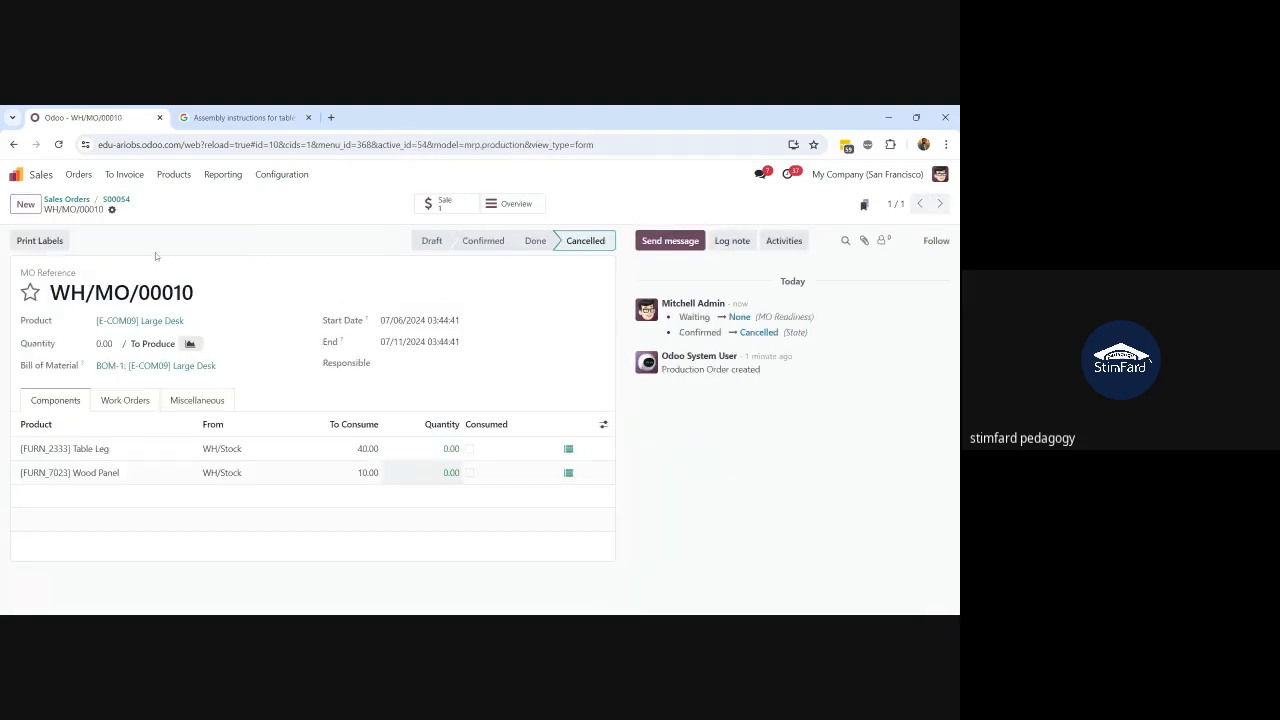
# Delete the cancelled Large Desk manufacturing order linked to the sales order and confirm the deletion
pyautogui.click(112, 210)
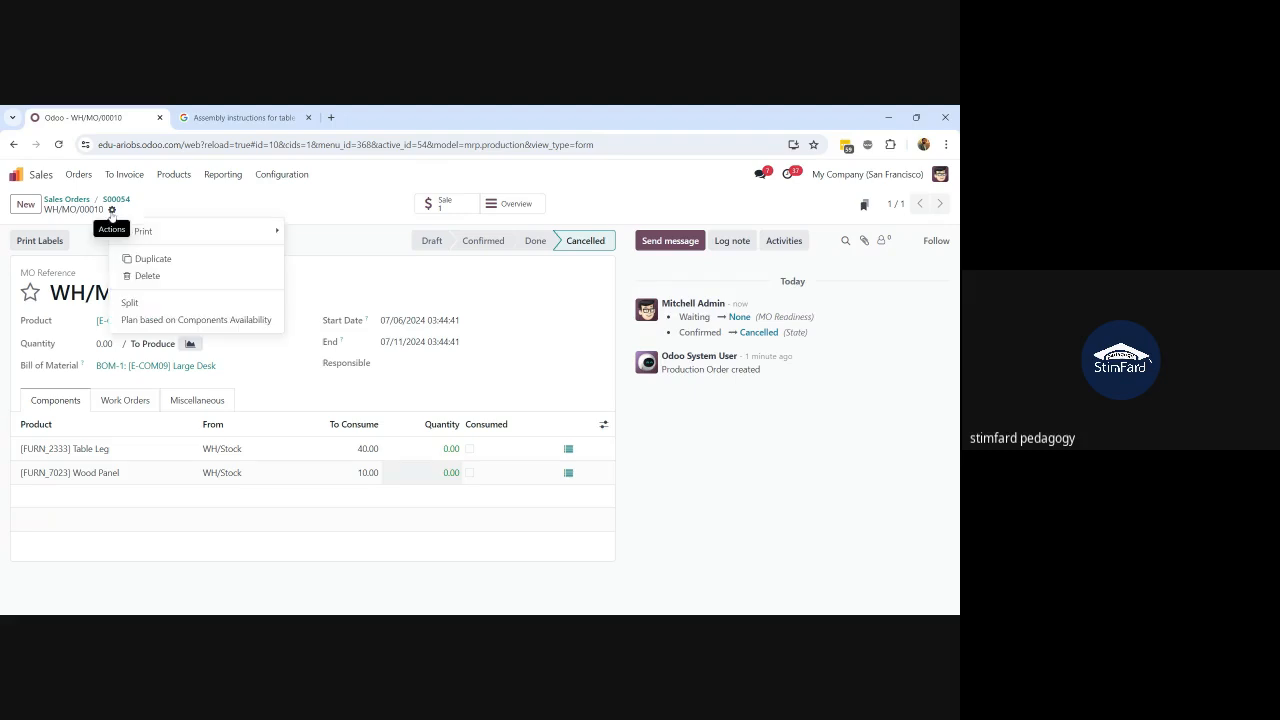
pyautogui.click(133, 280)
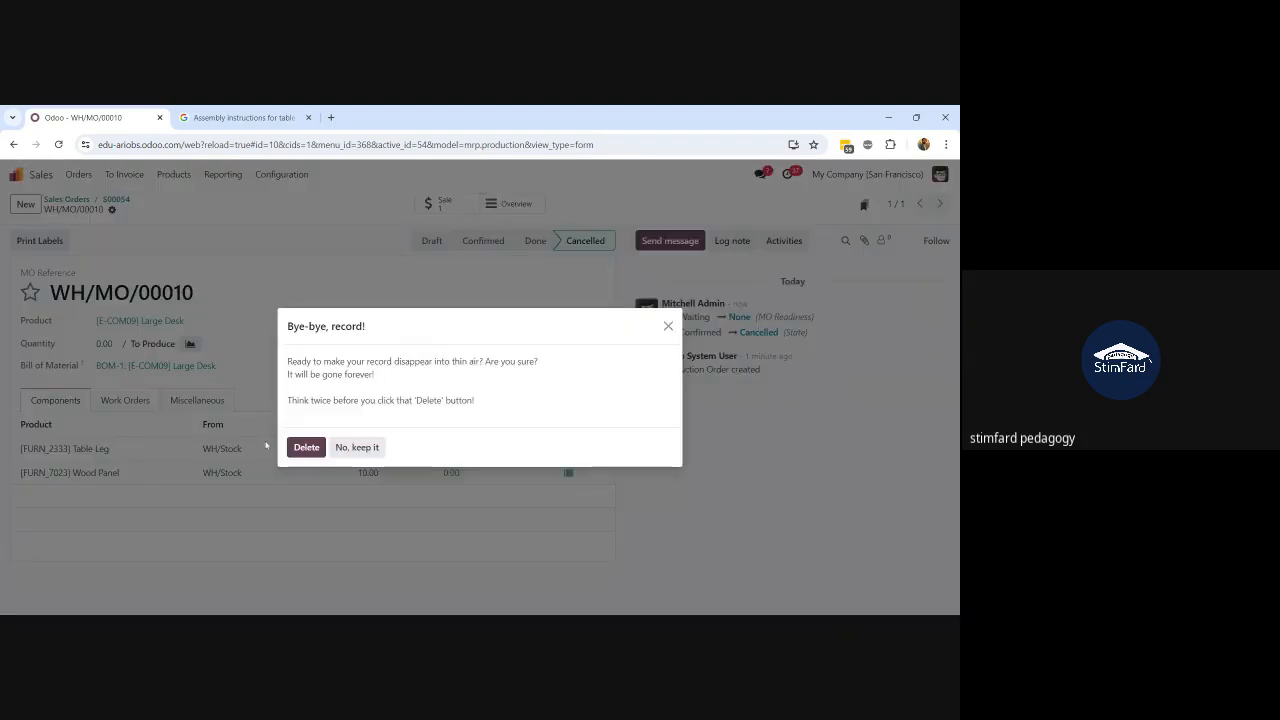
pyautogui.click(303, 448)
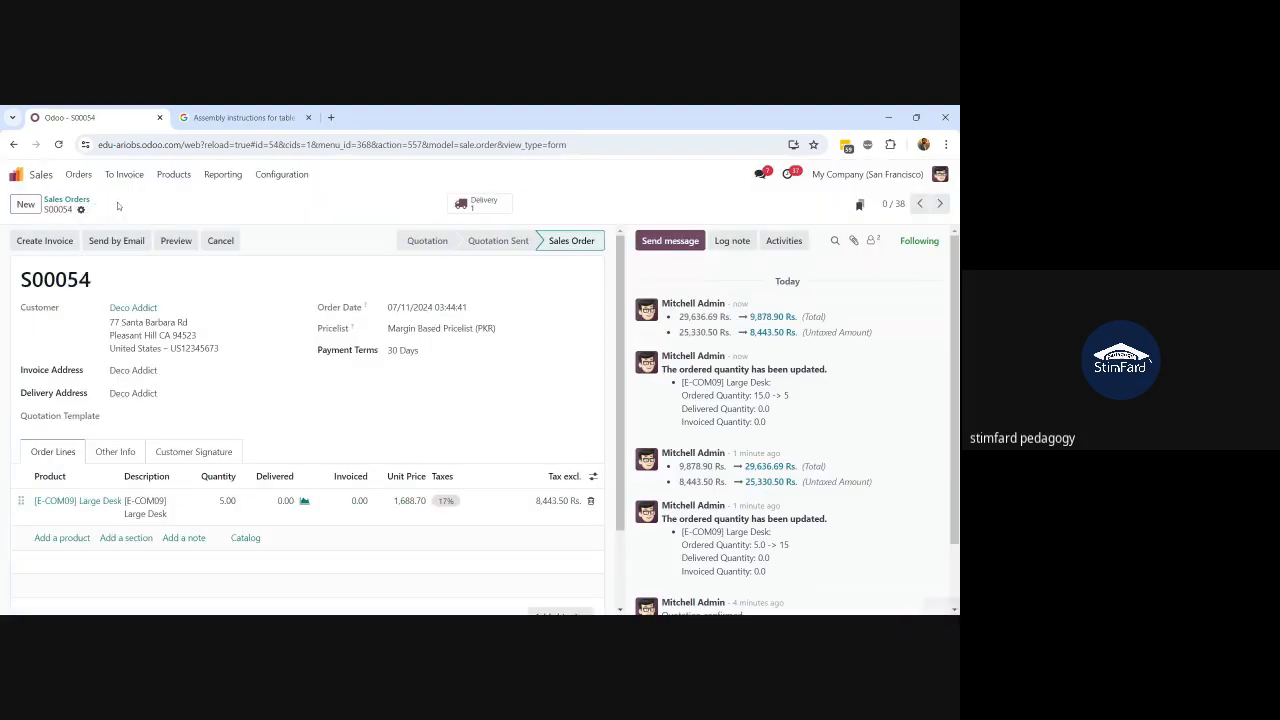
# Open the sales order's linked delivery, validate the transfer of 5 Large Desks, and return to the sales order
pyautogui.click(463, 209)
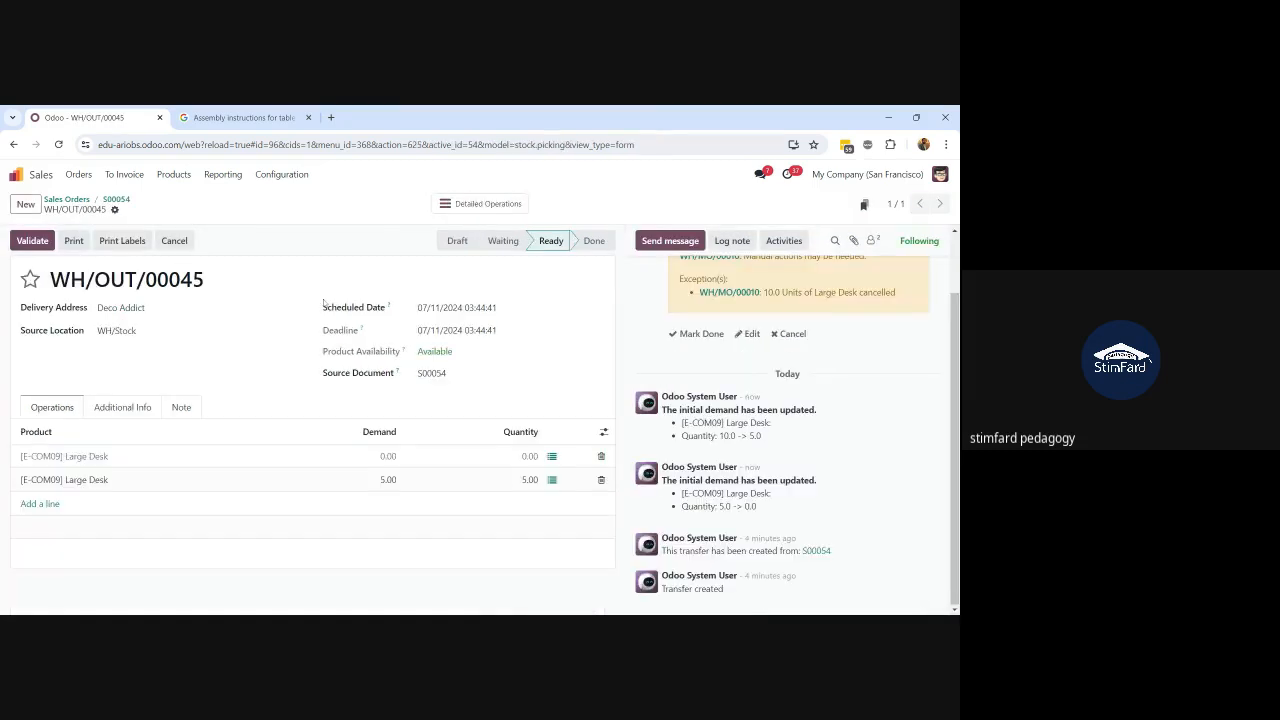
pyautogui.click(32, 240)
pyautogui.click(116, 199)
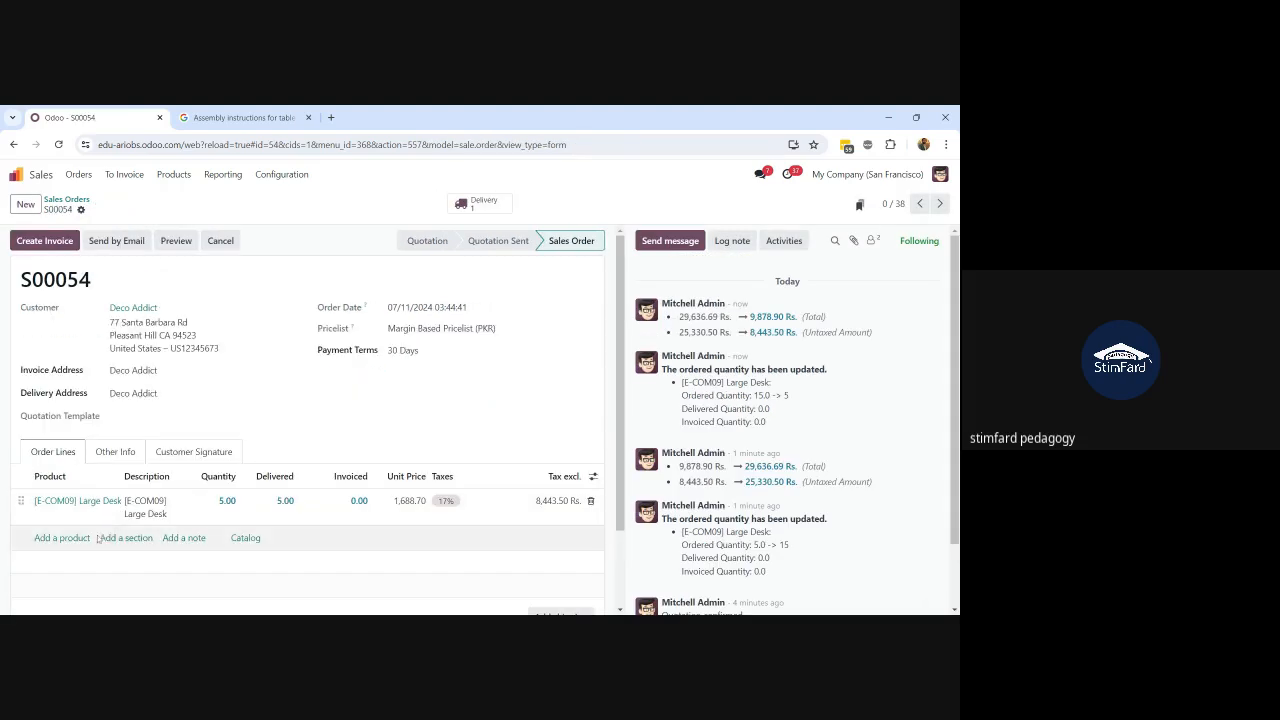
# Check the Large Desk's on-hand and reserved quantities by location and its forecasted report
pyautogui.click(89, 504)
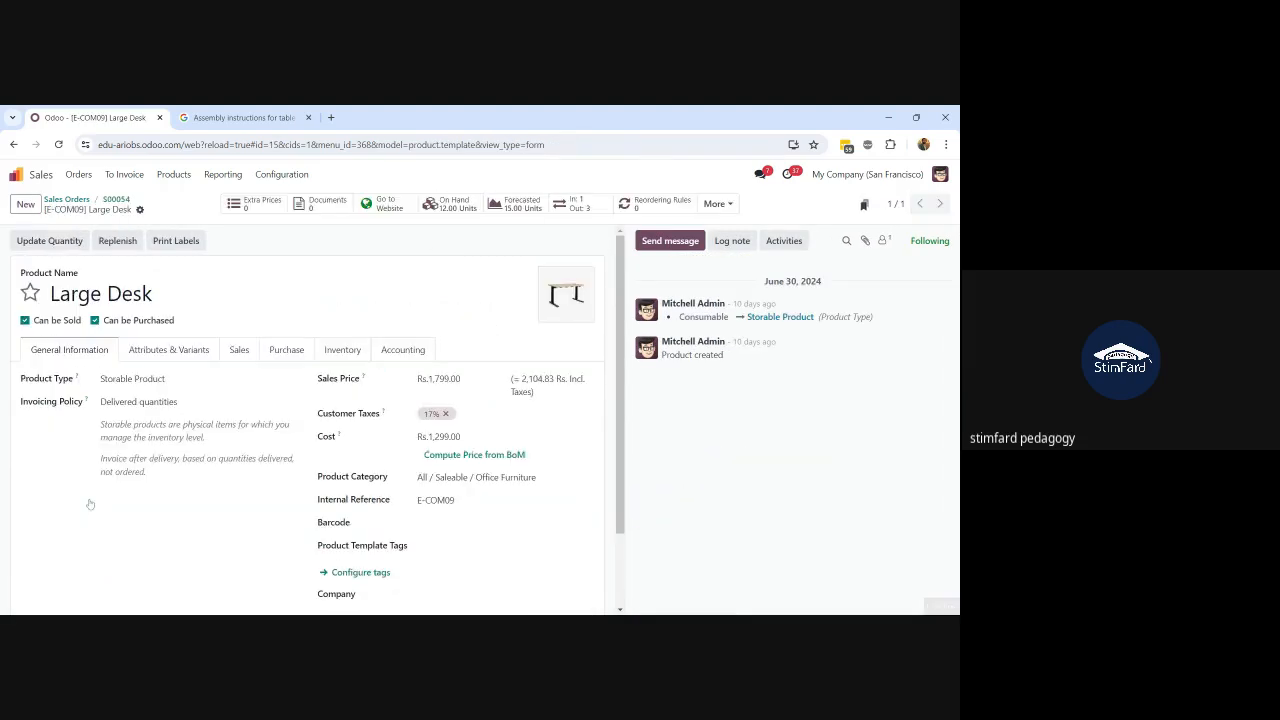
pyautogui.click(457, 206)
pyautogui.click(458, 206)
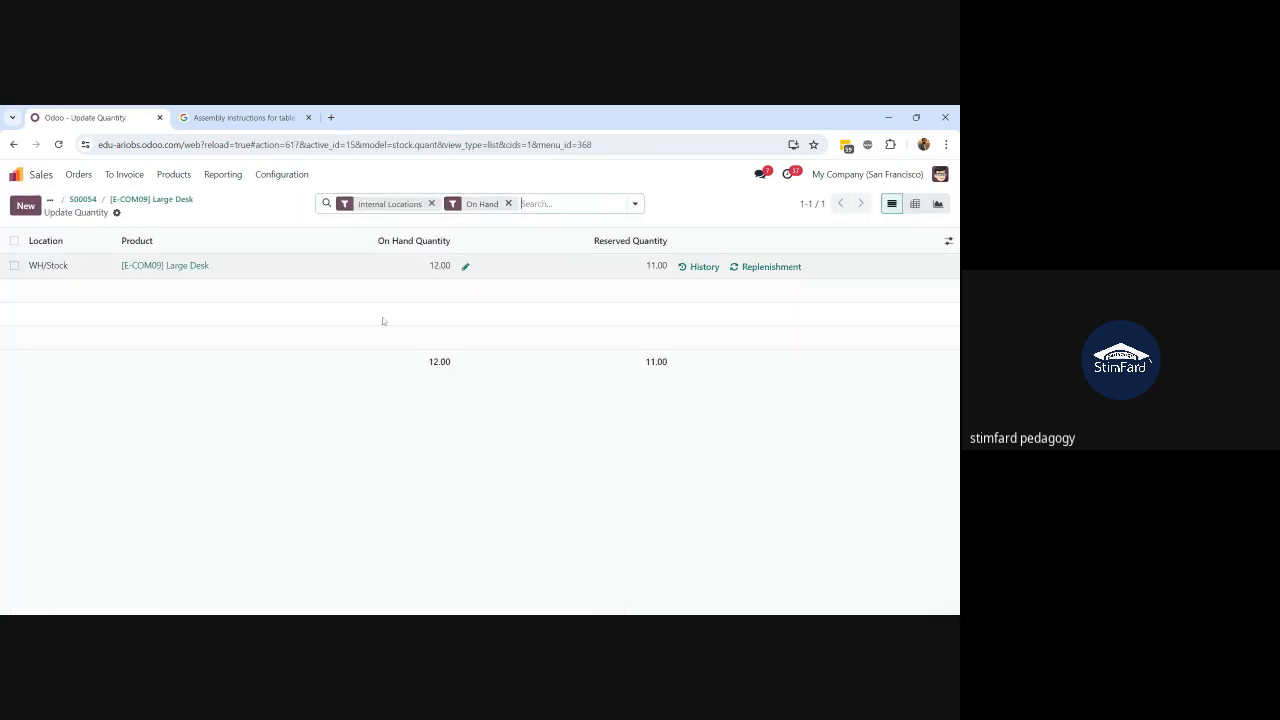
pyautogui.click(160, 202)
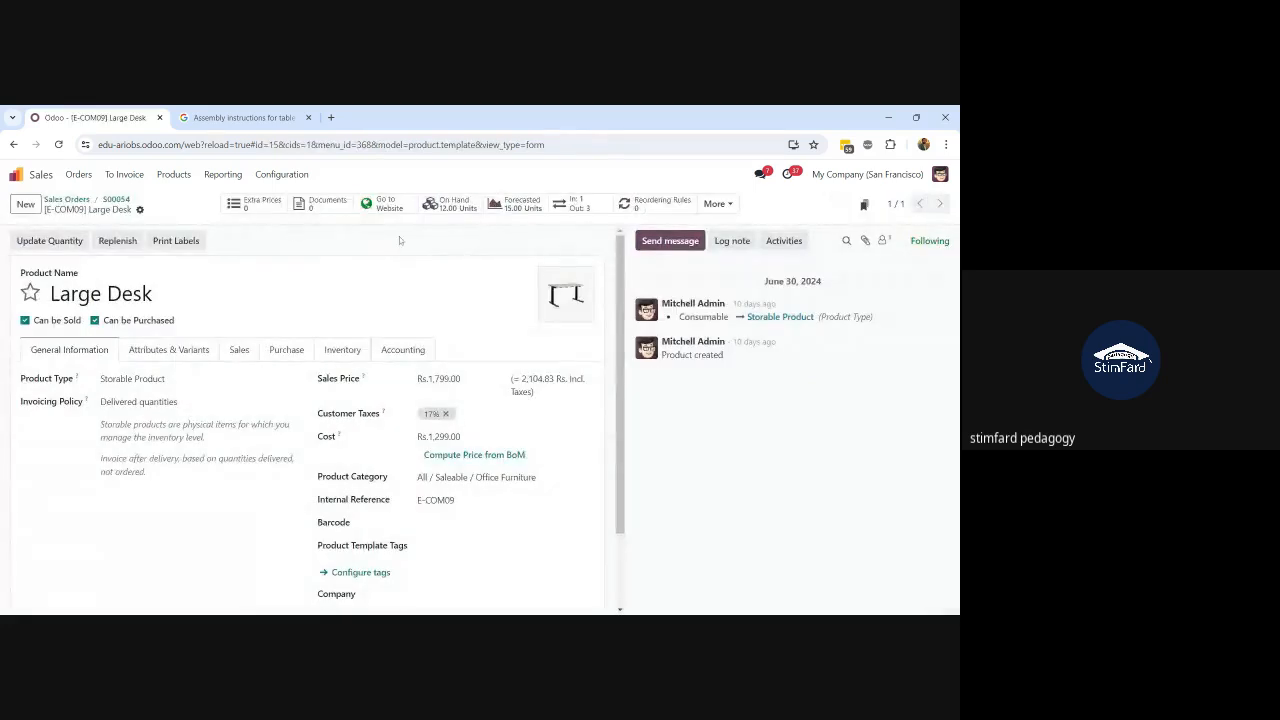
pyautogui.click(508, 207)
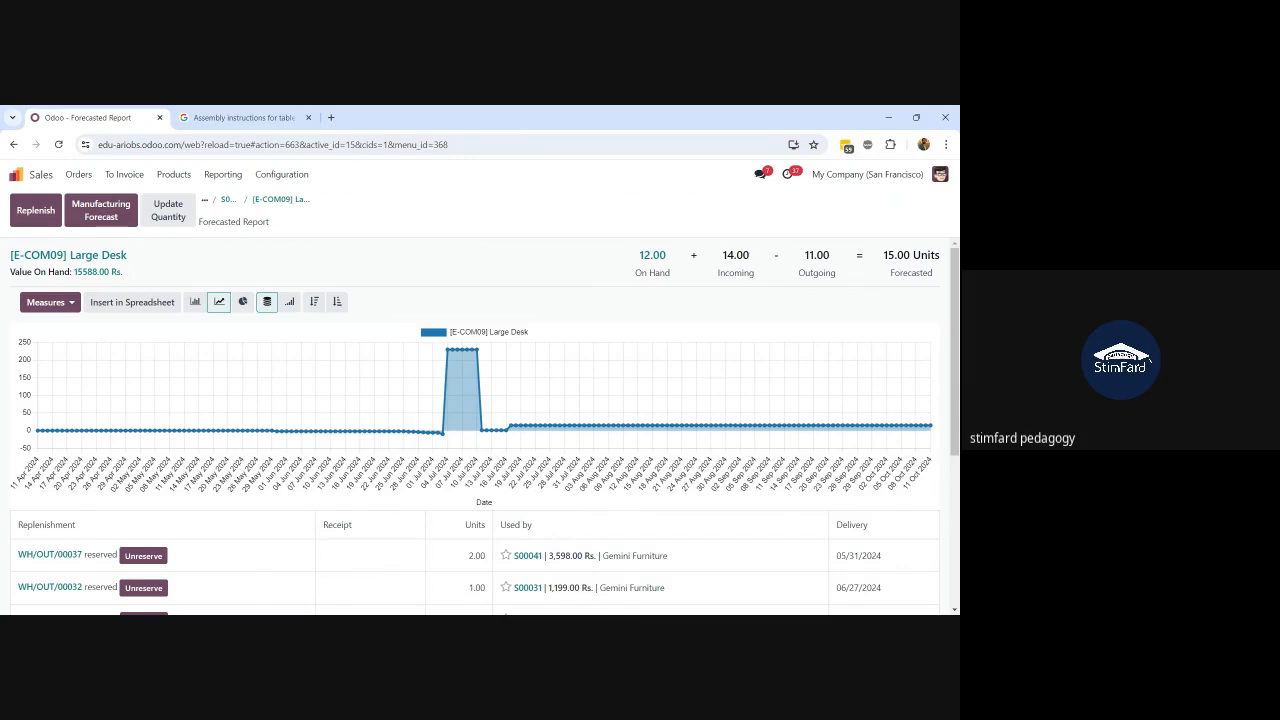
# Switch to the Manufacturing app and open the confirmed manufacturing order for 14 Large Desks from the manufacturing orders list
pyautogui.click(14, 176)
pyautogui.write('manu')
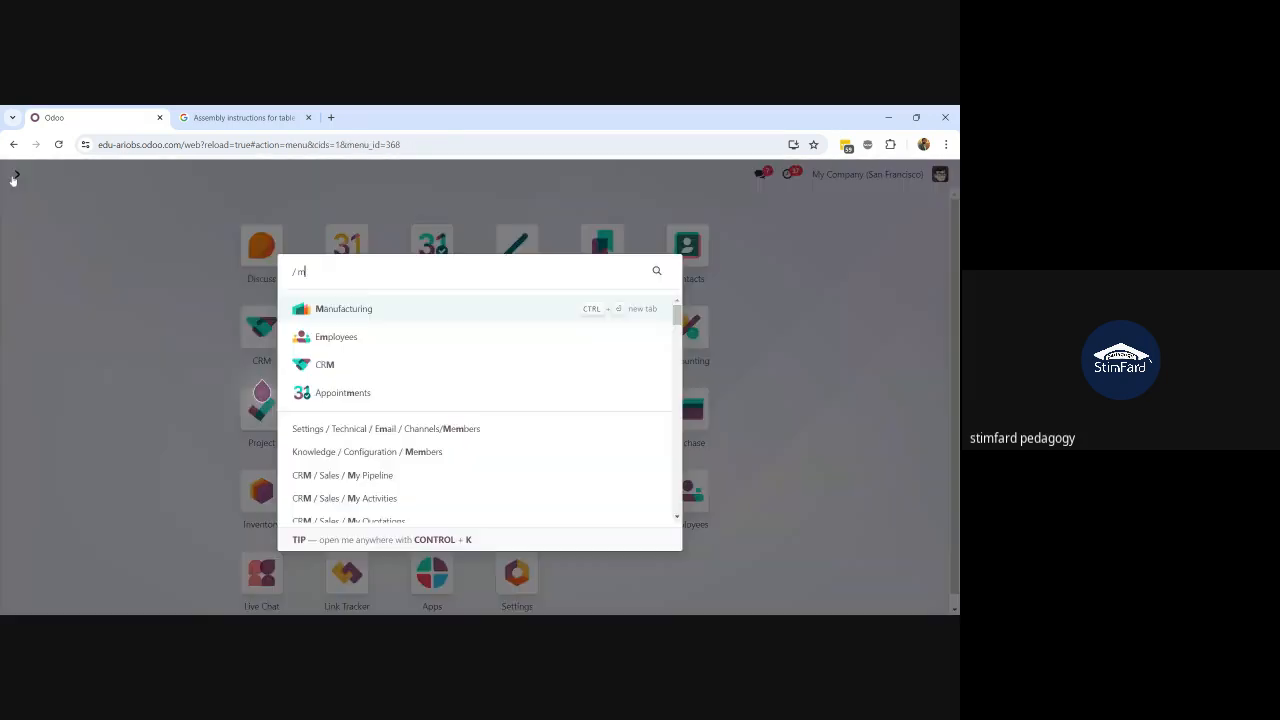
pyautogui.click(358, 312)
pyautogui.click(180, 174)
pyautogui.click(183, 198)
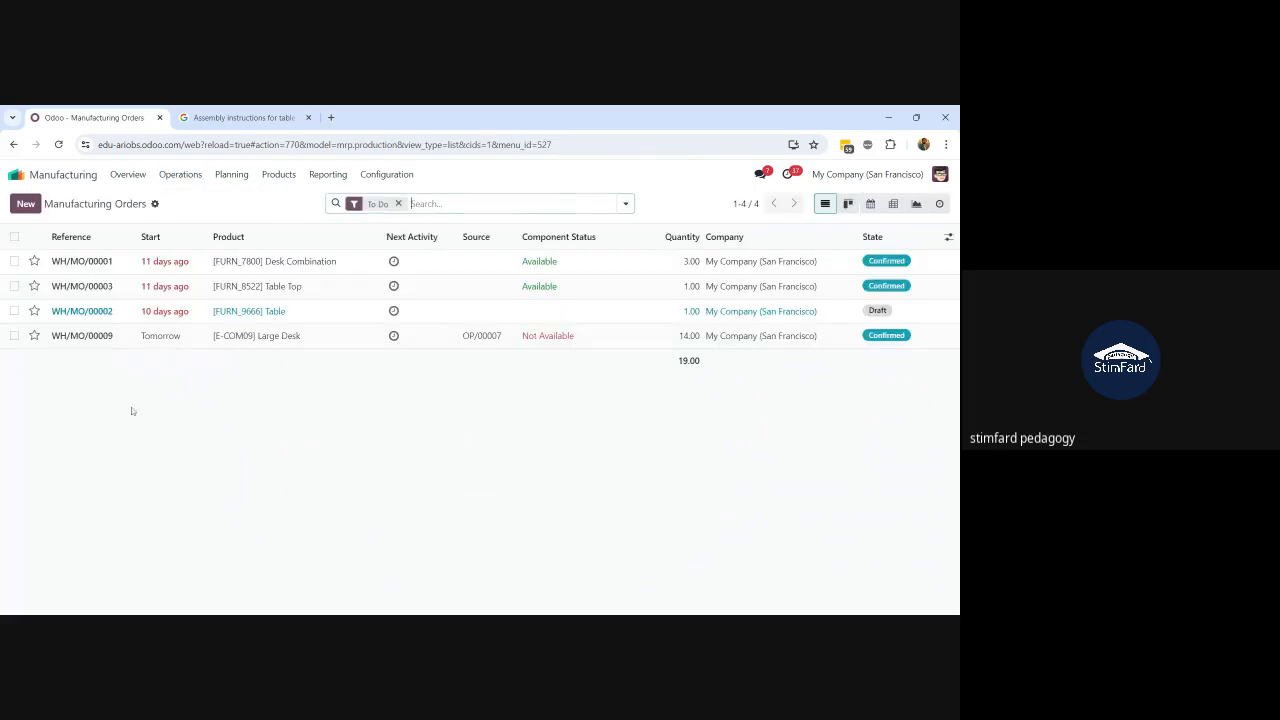
pyautogui.click(118, 343)
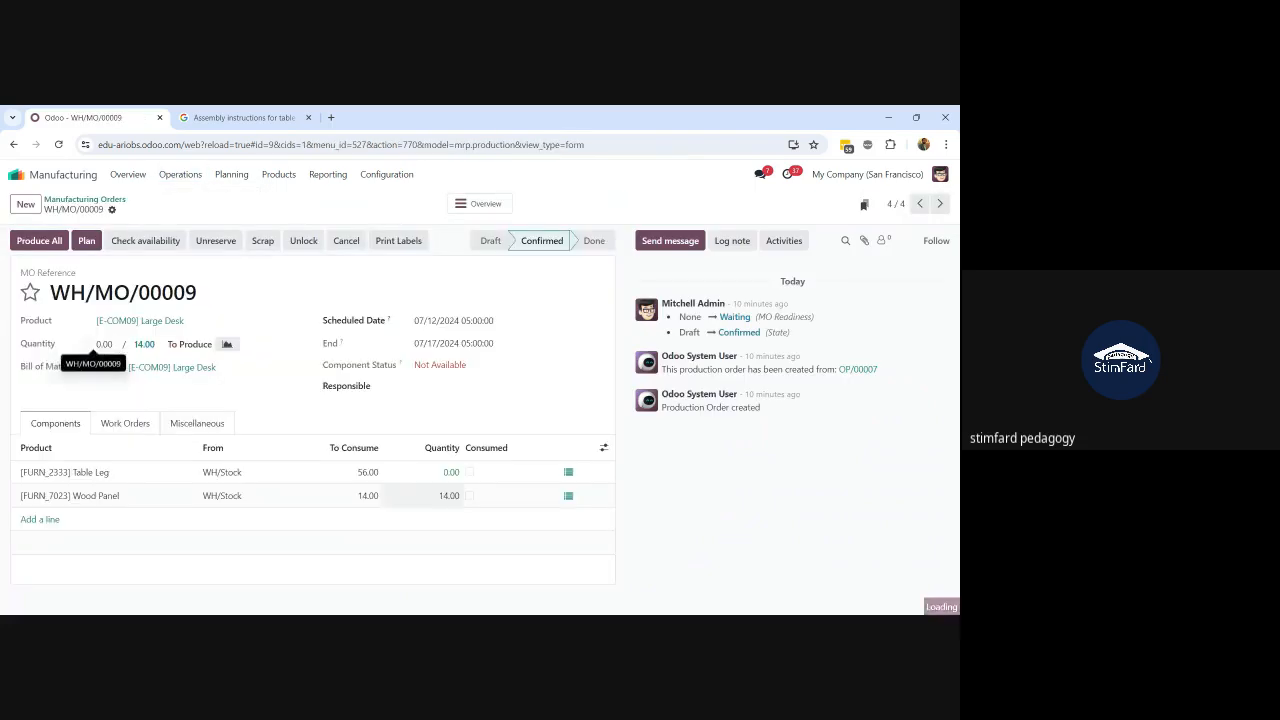
# Cancel the manufacturing order for 14 Large Desks, then delete it permanently, confirming both actions
pyautogui.click(346, 240)
pyautogui.click(299, 427)
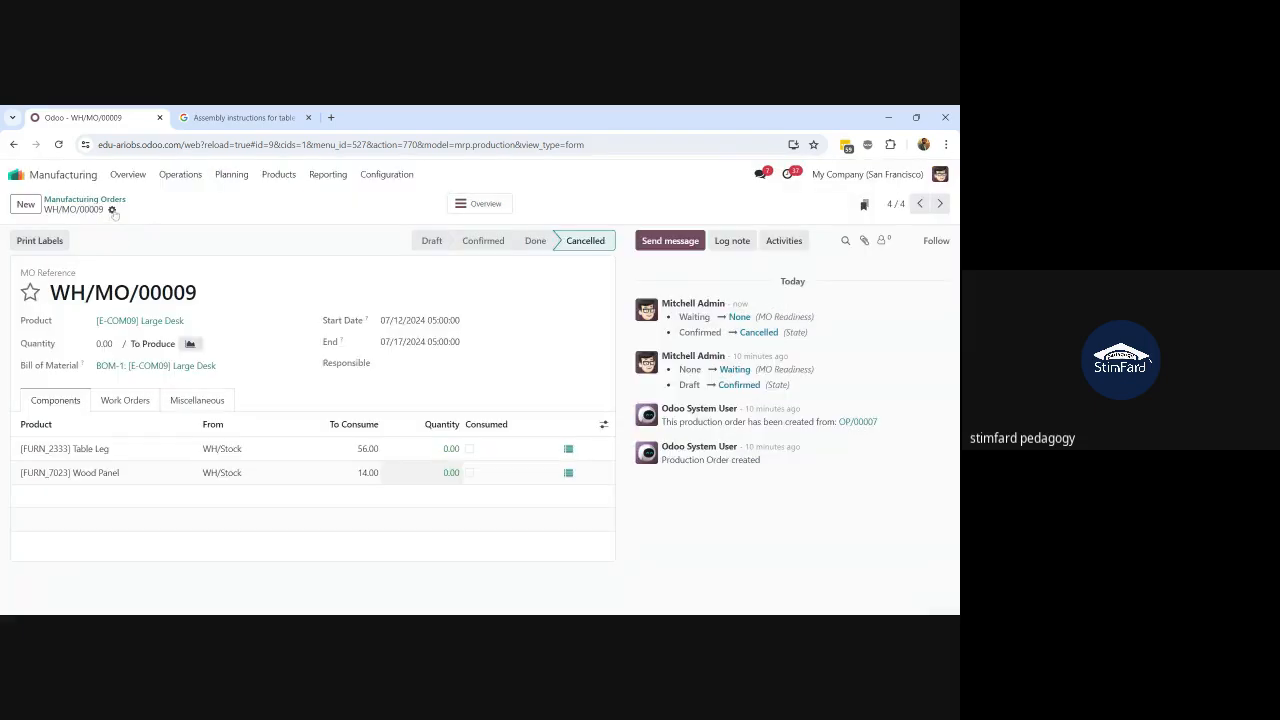
pyautogui.click(112, 210)
pyautogui.click(139, 274)
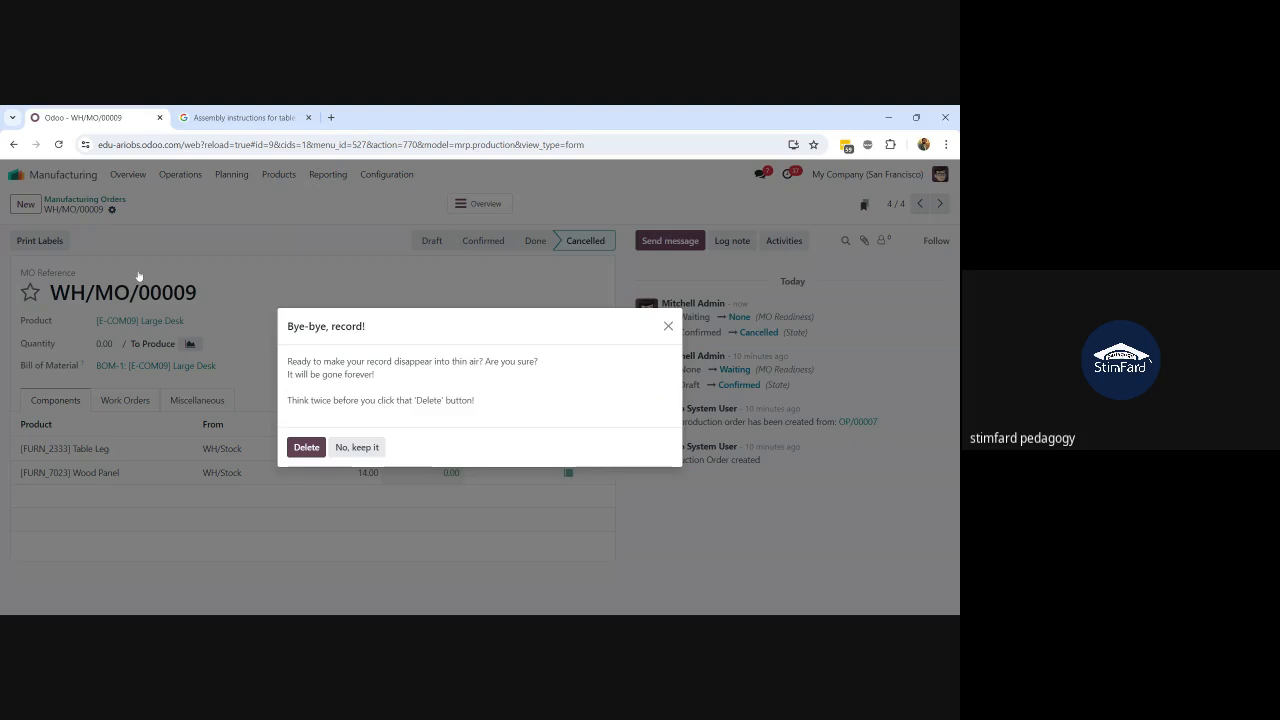
pyautogui.click(318, 448)
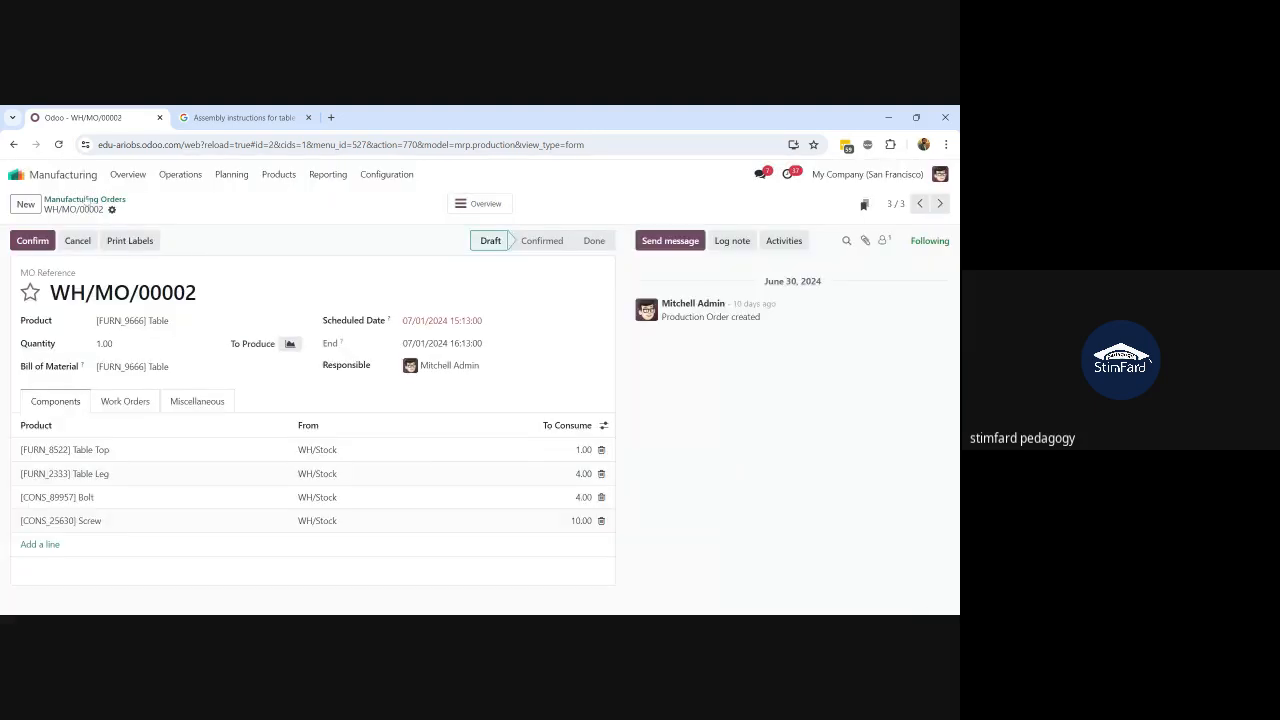
# Return to the sales orders list, reopen the newest Deco Addict order, and open its Large Desk product form
pyautogui.click(16, 175)
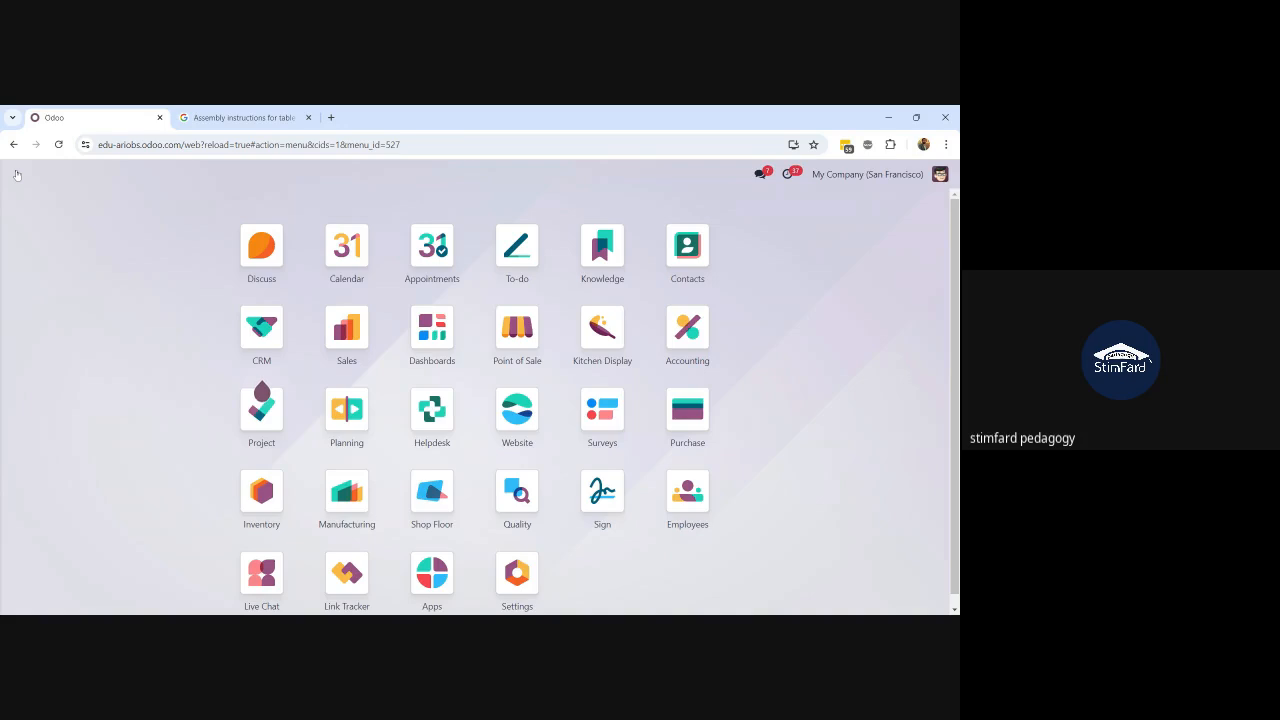
pyautogui.write('orders')
pyautogui.press('Return')
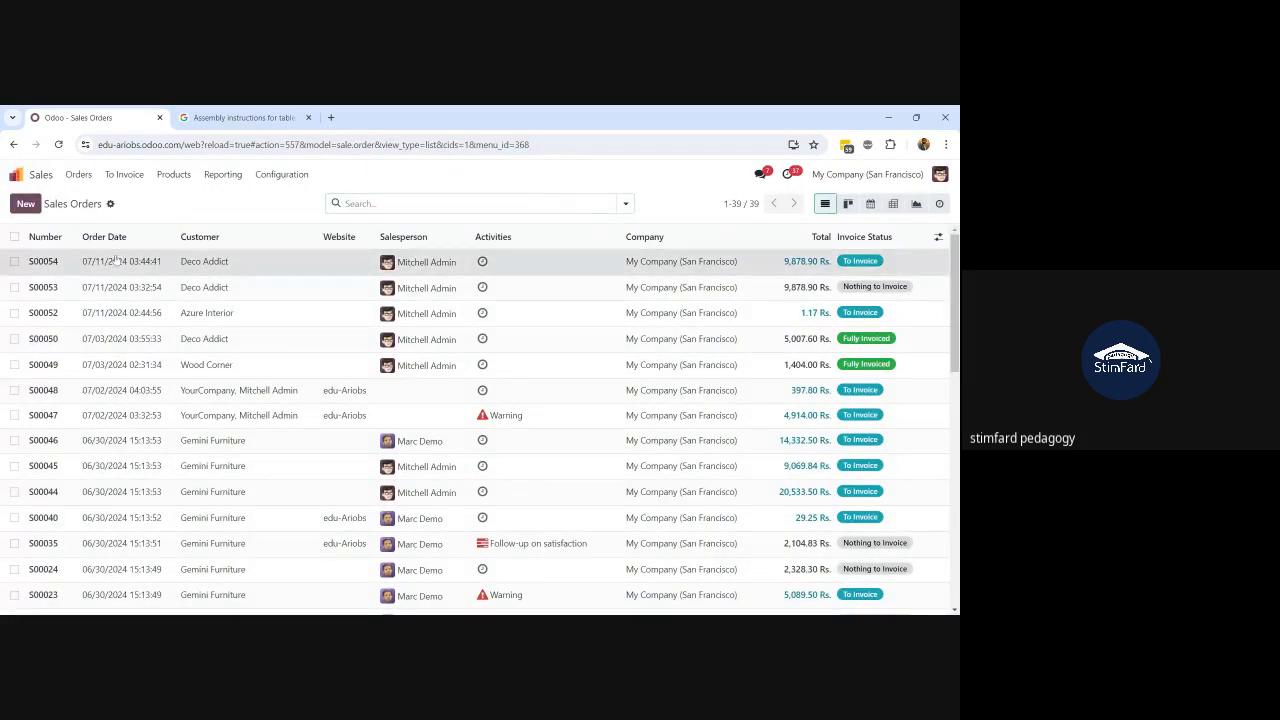
pyautogui.click(116, 261)
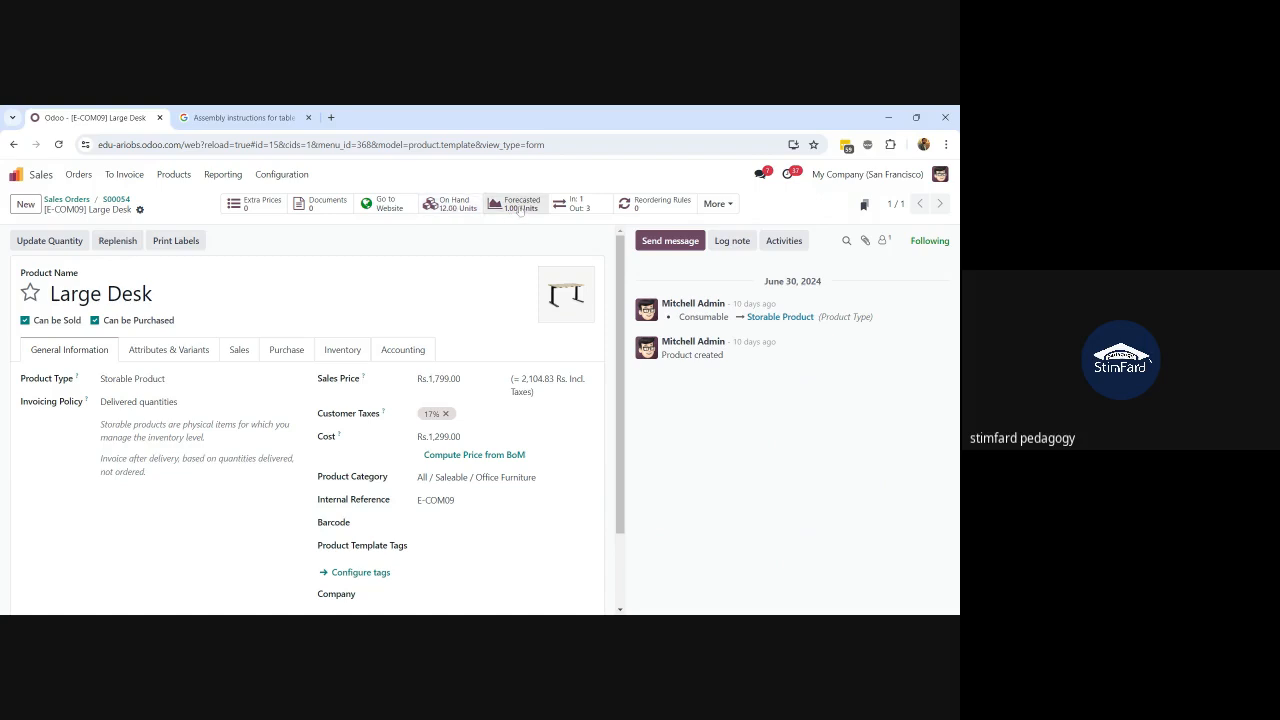
# From the Large Desk's forecasted report, validate the 2-unit Gemini Furniture delivery due 05/31/2024 and return to the product form
pyautogui.click(462, 205)
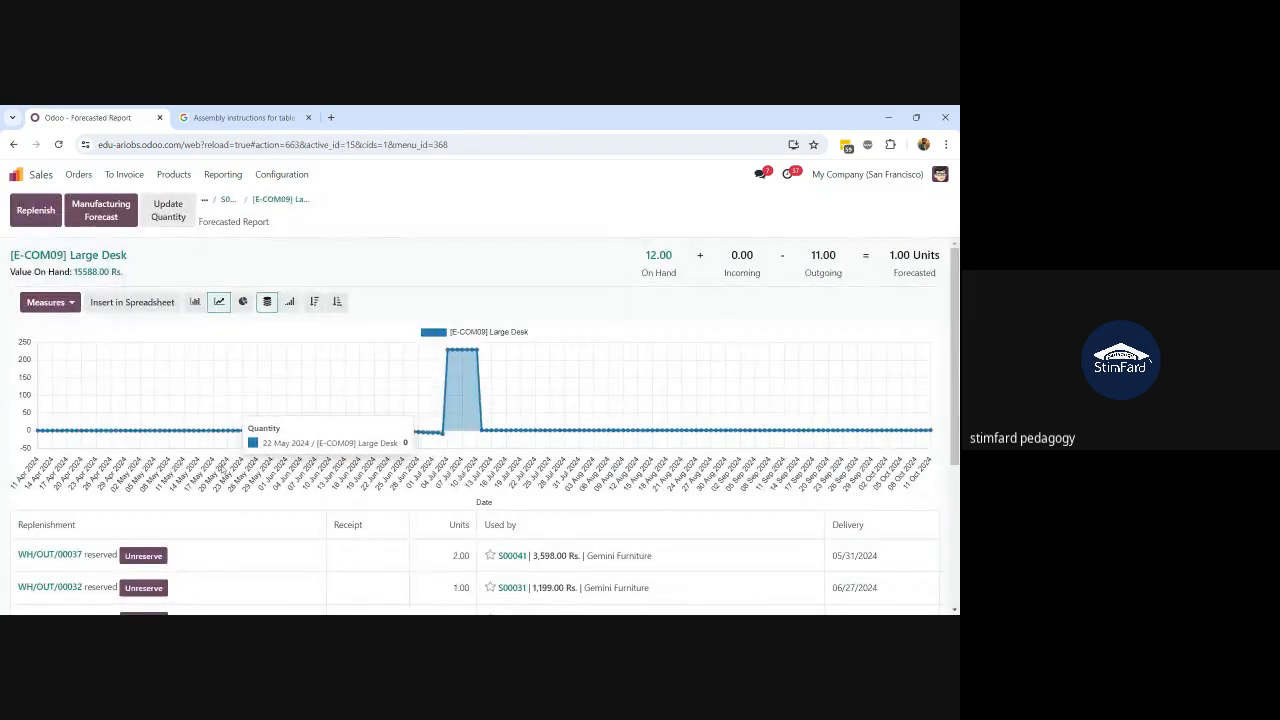
pyautogui.scroll(-3, 221, 465)
pyautogui.scroll(-2, 221, 465)
pyautogui.scroll(3, 221, 465)
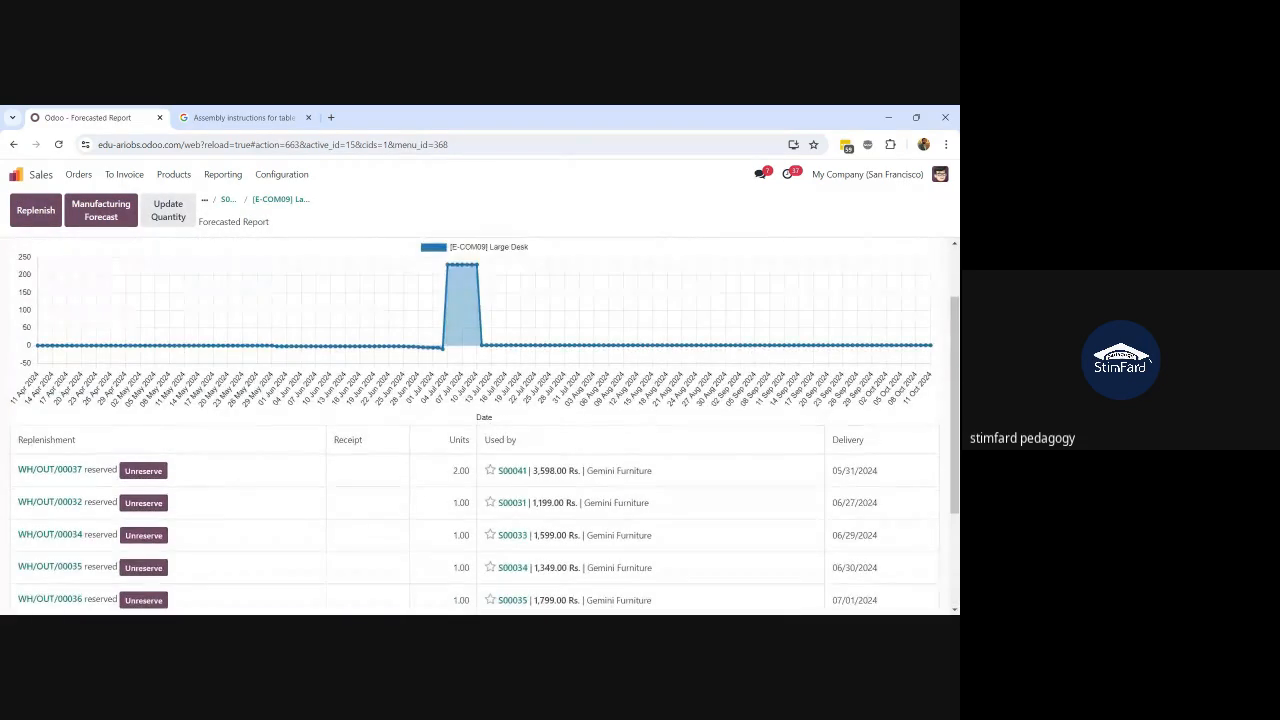
pyautogui.click(64, 471)
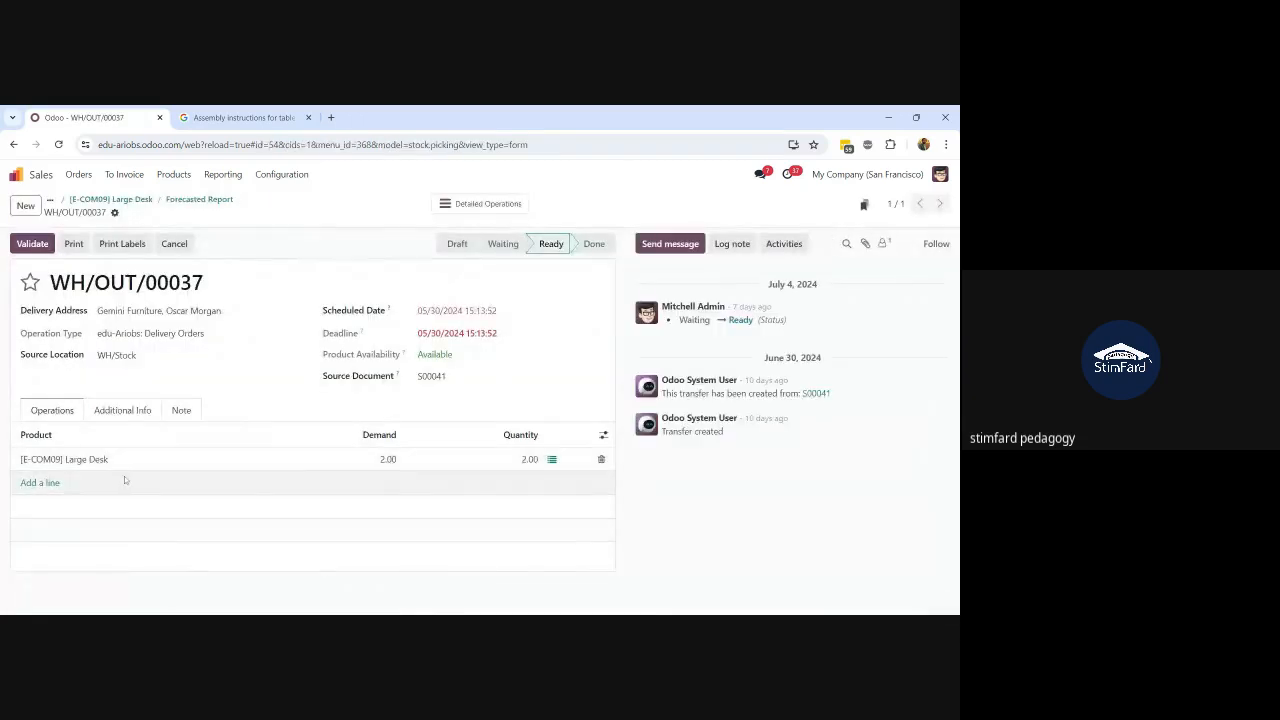
pyautogui.click(40, 246)
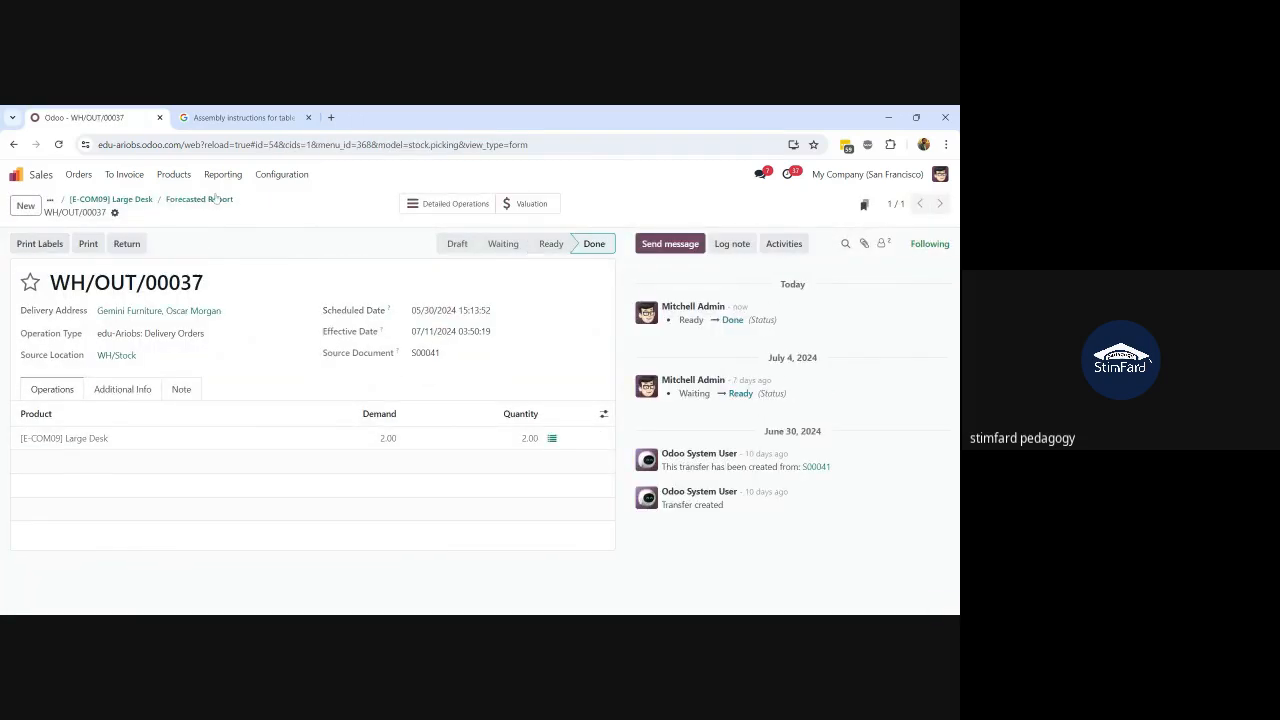
pyautogui.click(110, 200)
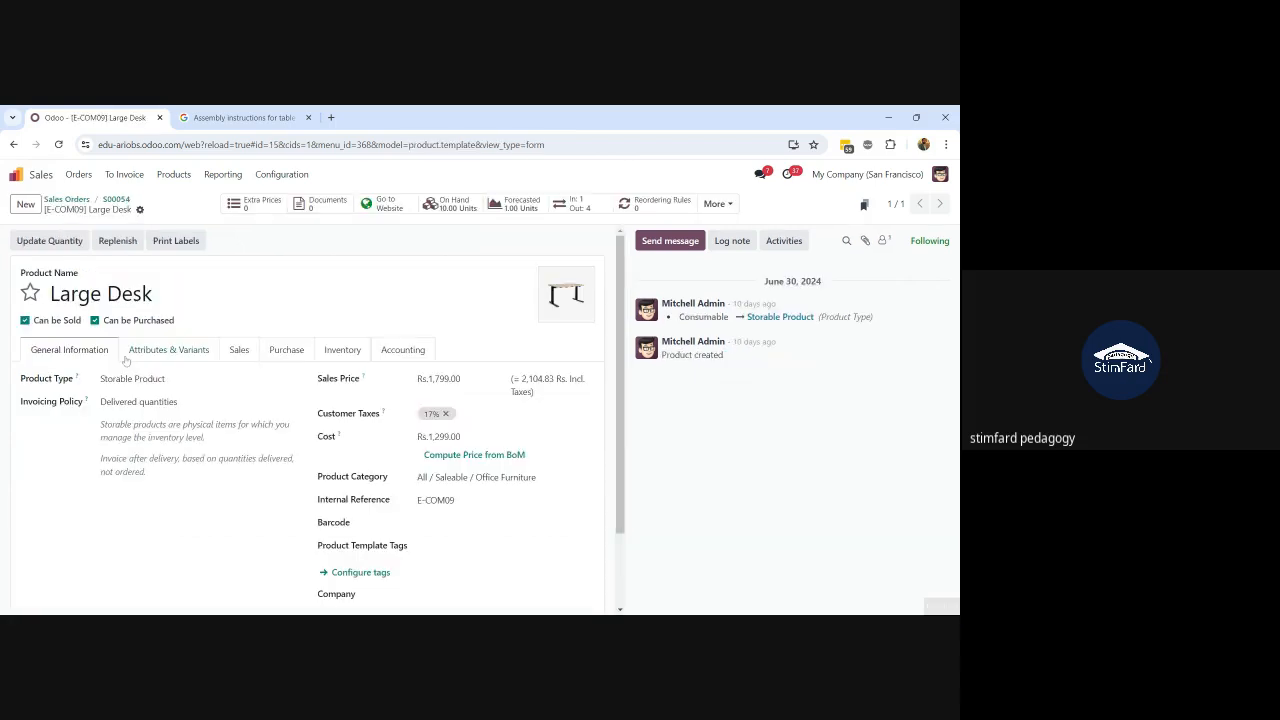
# Reopen the Large Desk's forecasted report, validate the Gemini Furniture delivery due 06/27/2024, and return to the report
pyautogui.click(521, 205)
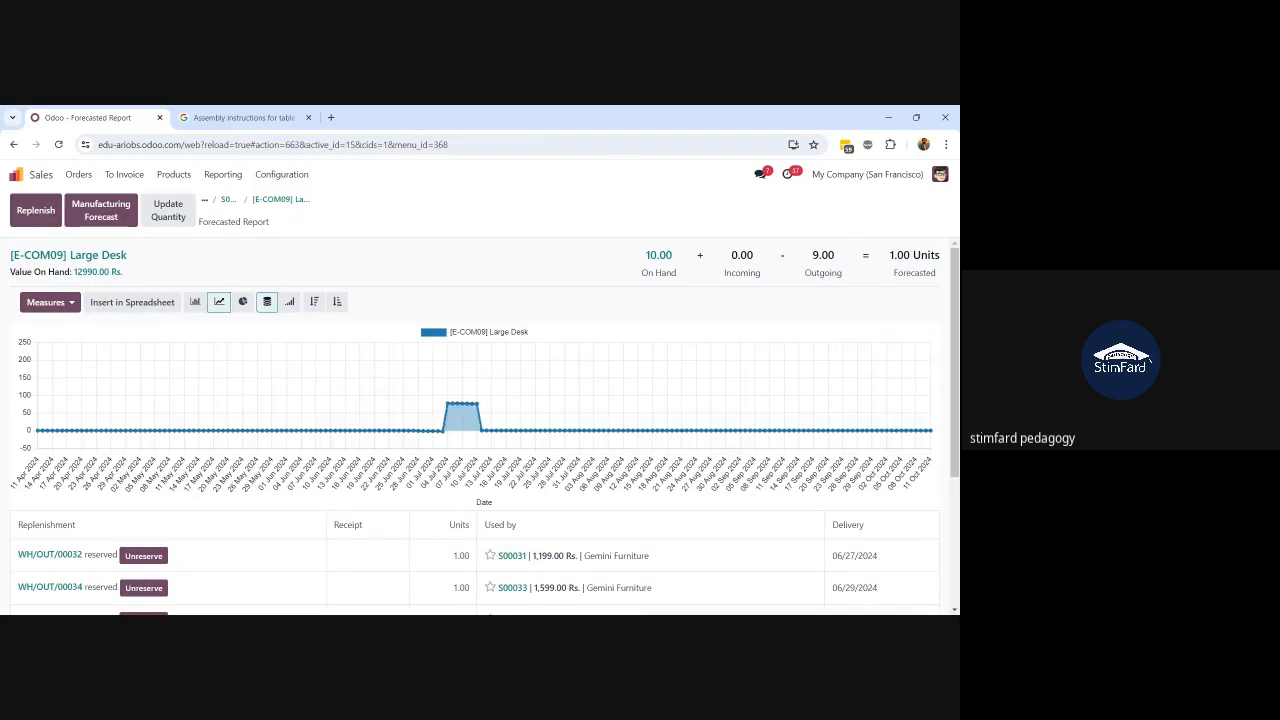
pyautogui.click(60, 555)
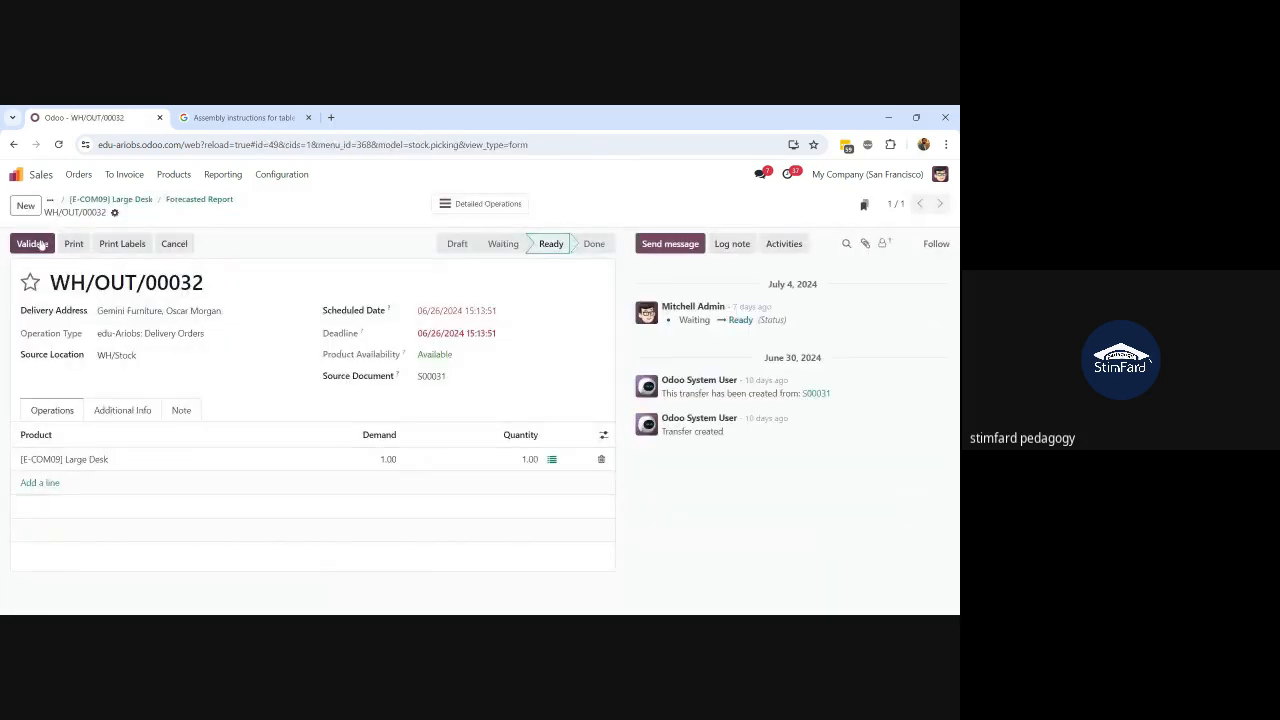
pyautogui.click(37, 244)
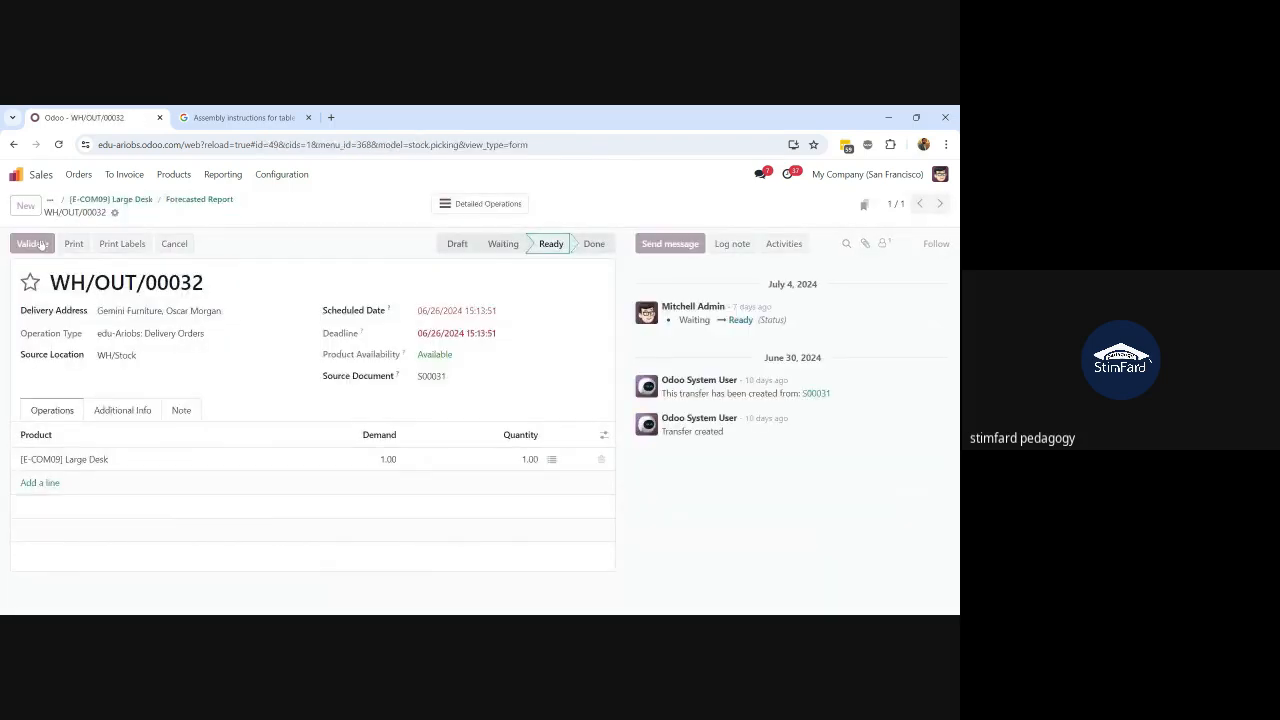
pyautogui.click(200, 199)
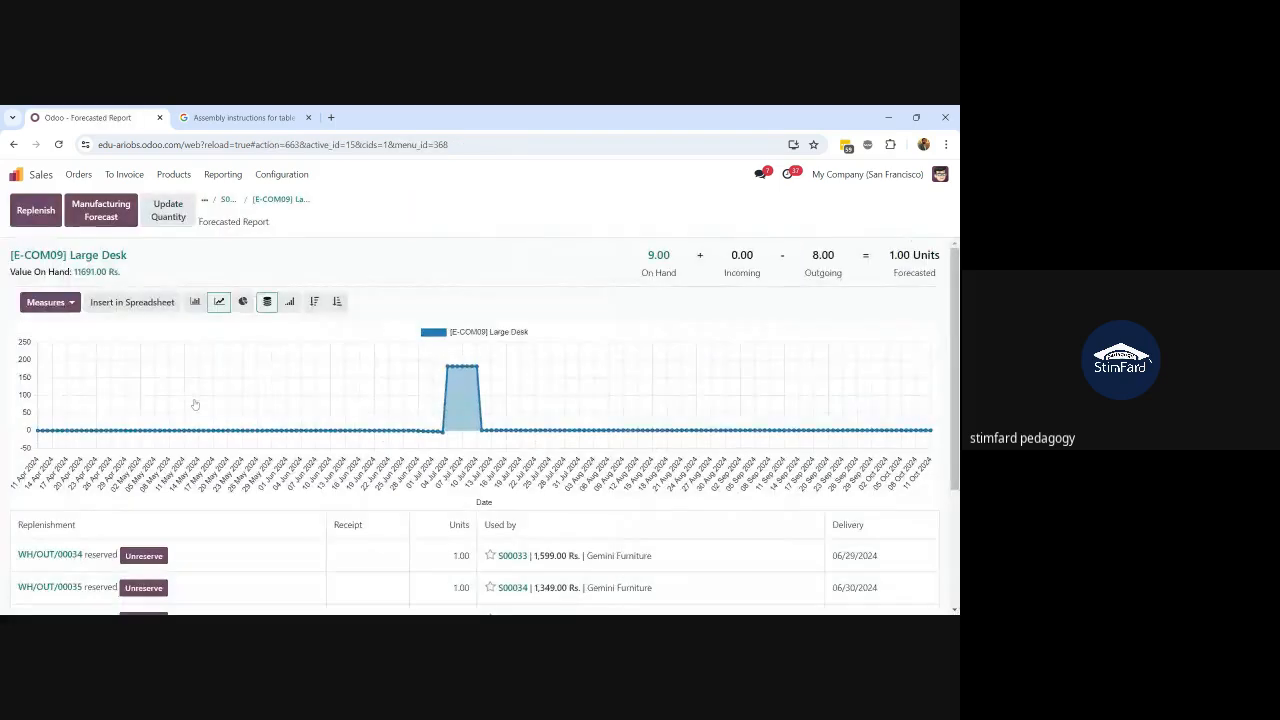
# Validate the reserved Gemini Furniture delivery due 06/29/2024 and return to the forecasted report
pyautogui.scroll(-3, 194, 399)
pyautogui.click(74, 420)
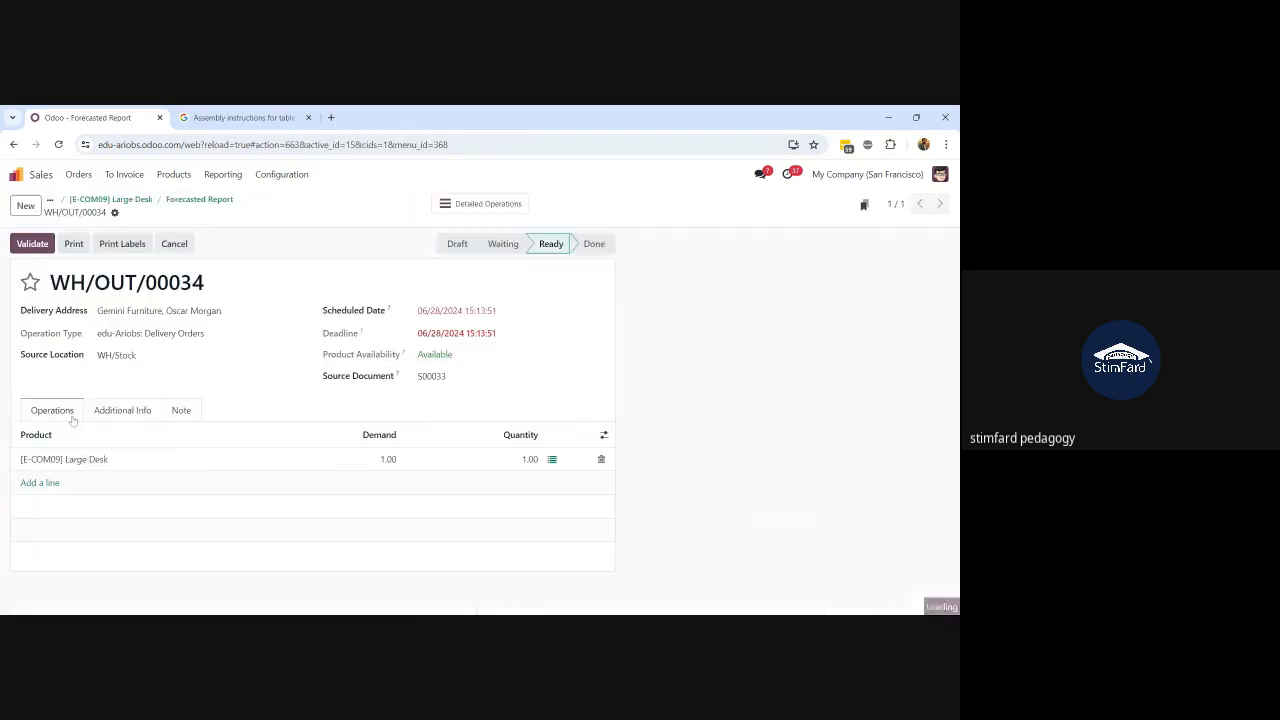
pyautogui.click(35, 245)
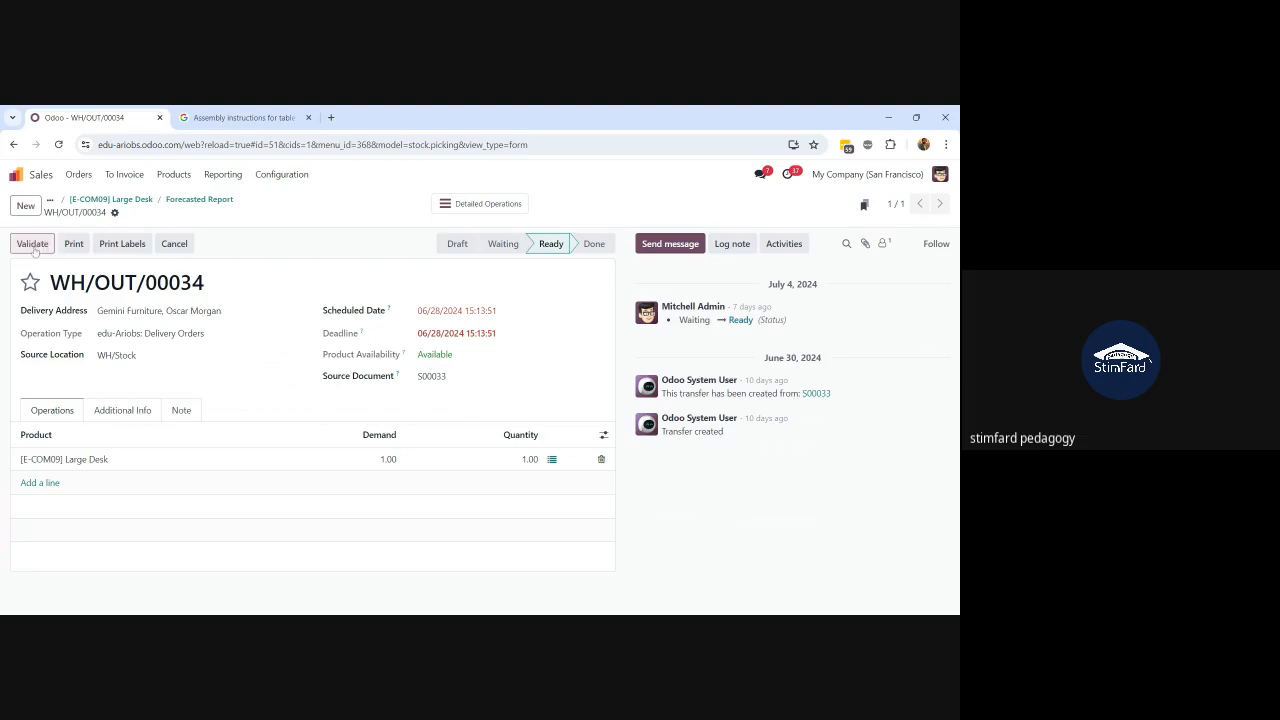
pyautogui.click(206, 203)
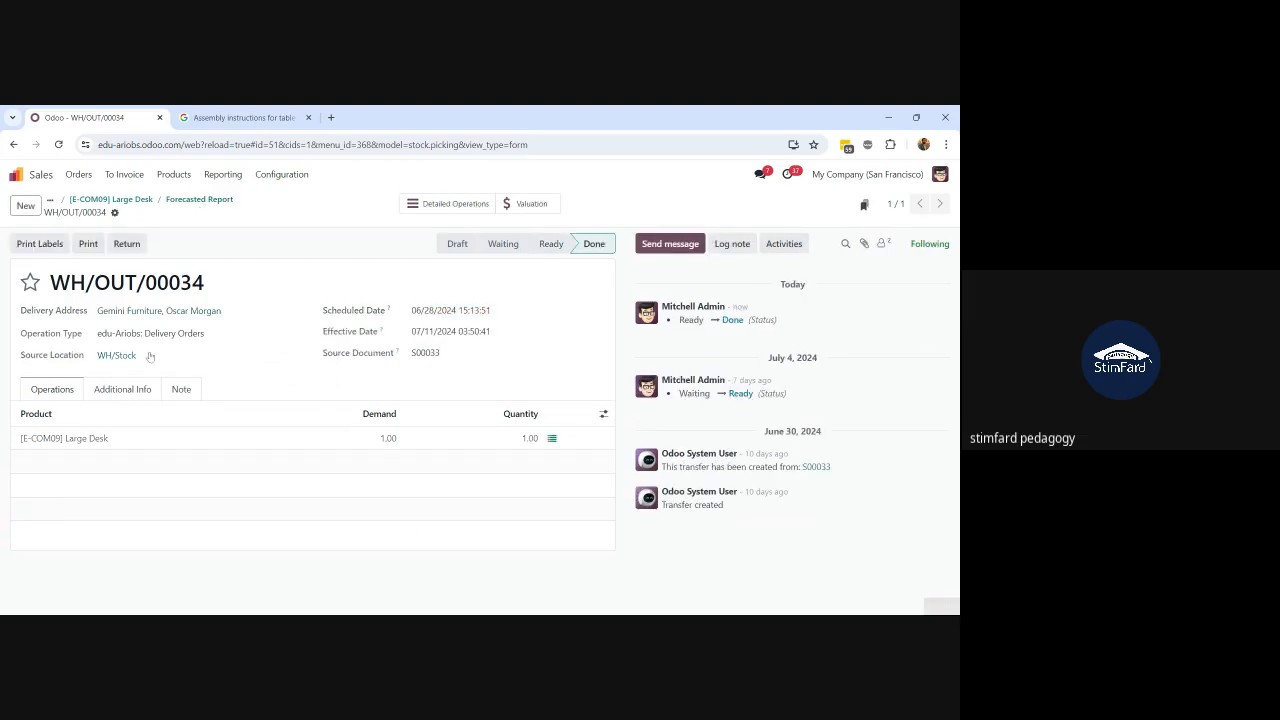
# Validate the remaining Gemini Furniture deliveries due 06/30/2024 and 07/01/2024 from the Large Desk's forecasted report
pyautogui.scroll(-2, 115, 427)
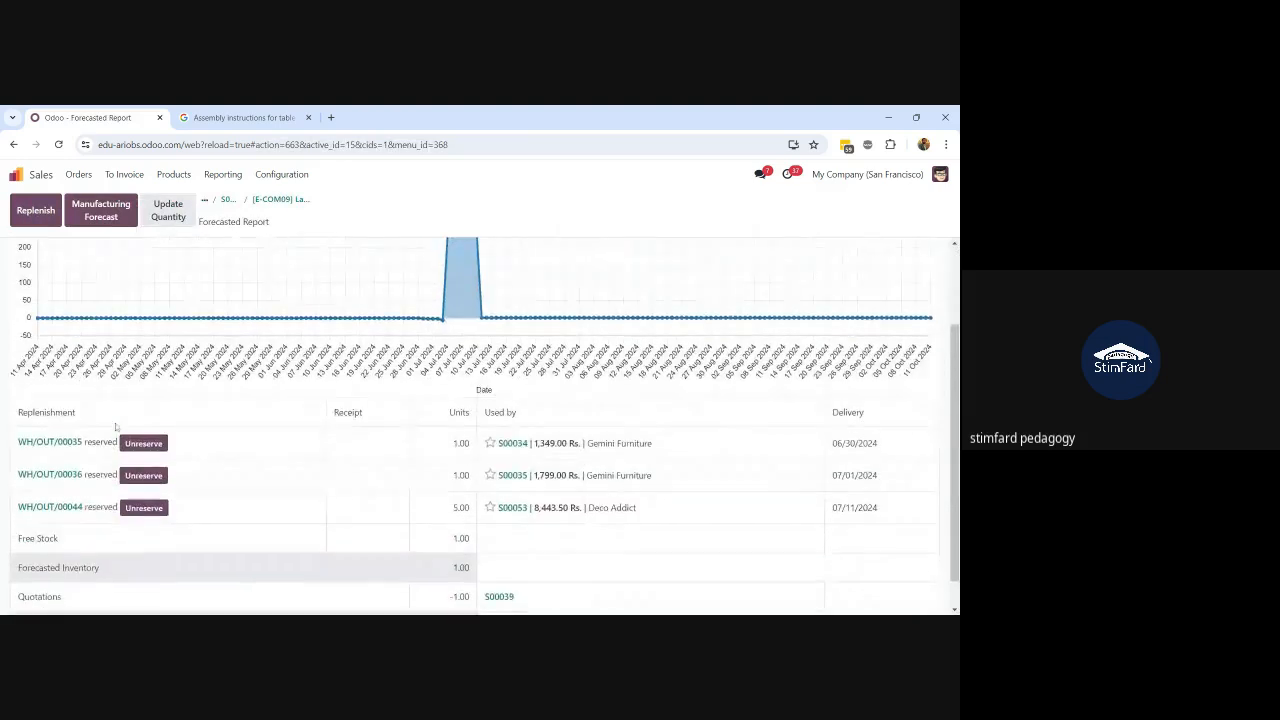
pyautogui.click(34, 442)
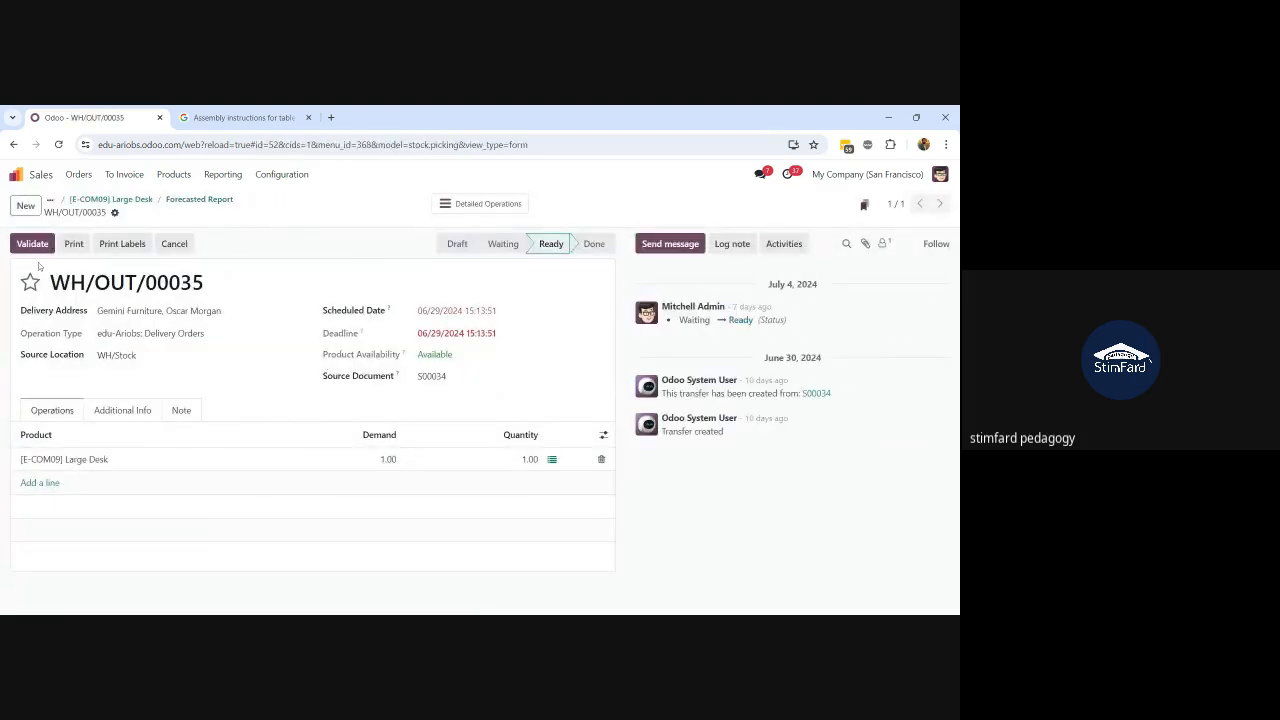
pyautogui.click(32, 244)
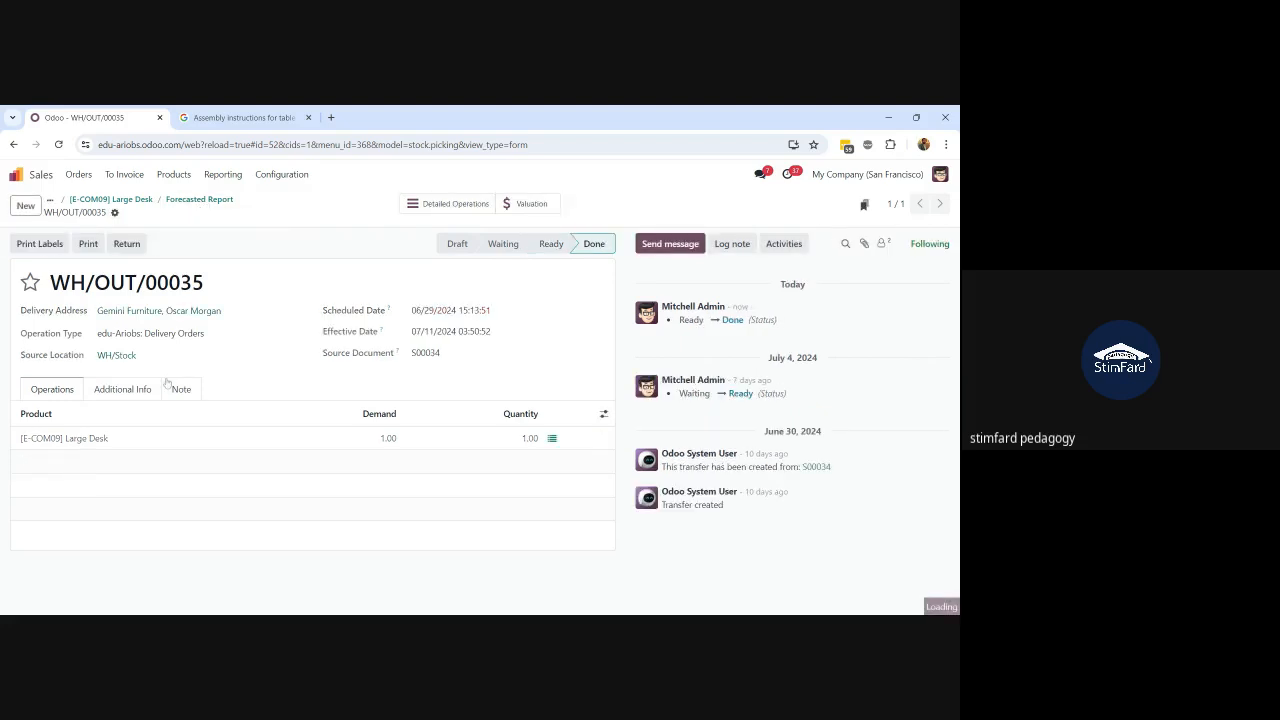
pyautogui.scroll(-3, 166, 382)
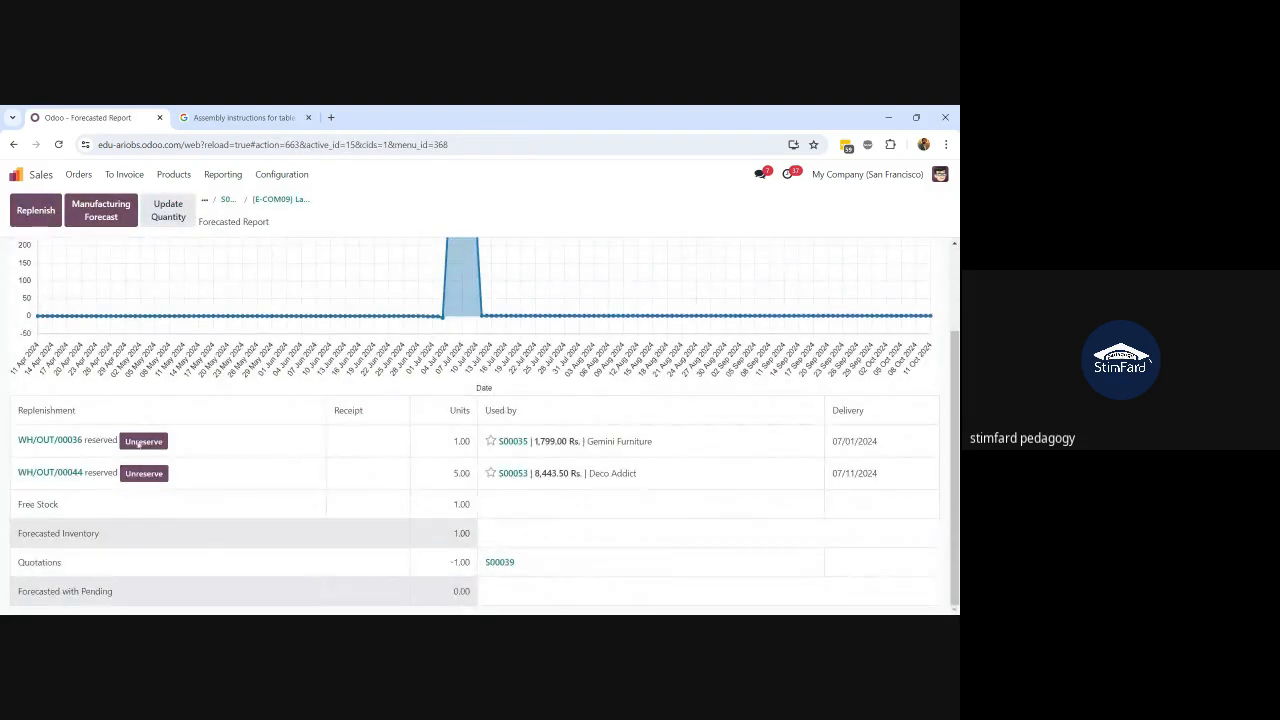
pyautogui.click(33, 443)
pyautogui.click(14, 243)
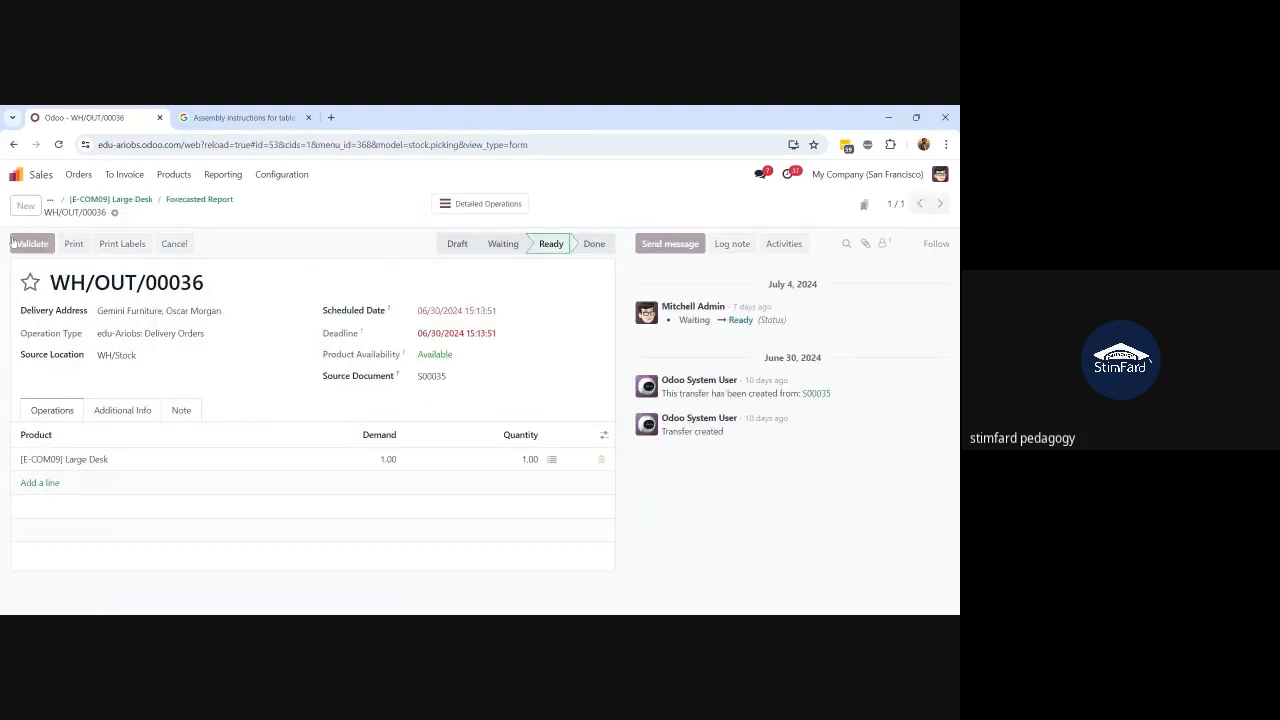
# Validate the Deco Addict delivery of 5 Large Desks due 07/11/2024 and review the remaining lines in the forecasted report
pyautogui.click(200, 200)
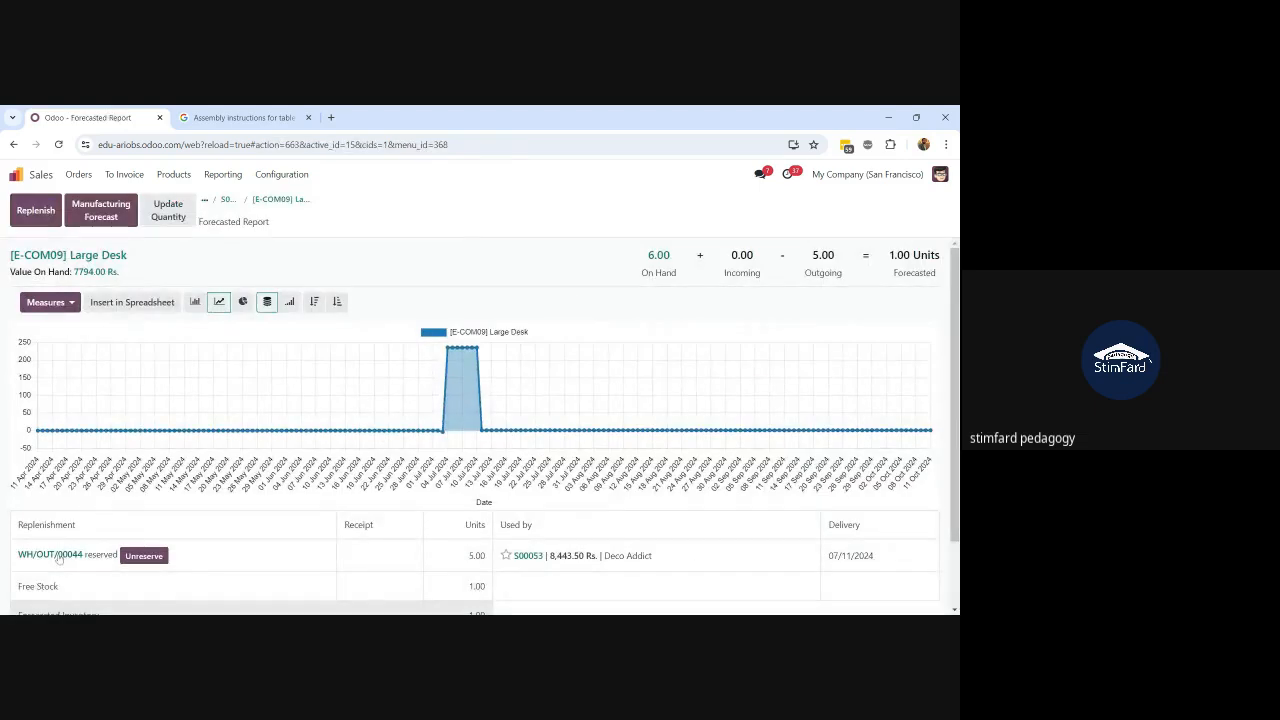
pyautogui.click(57, 556)
pyautogui.click(34, 243)
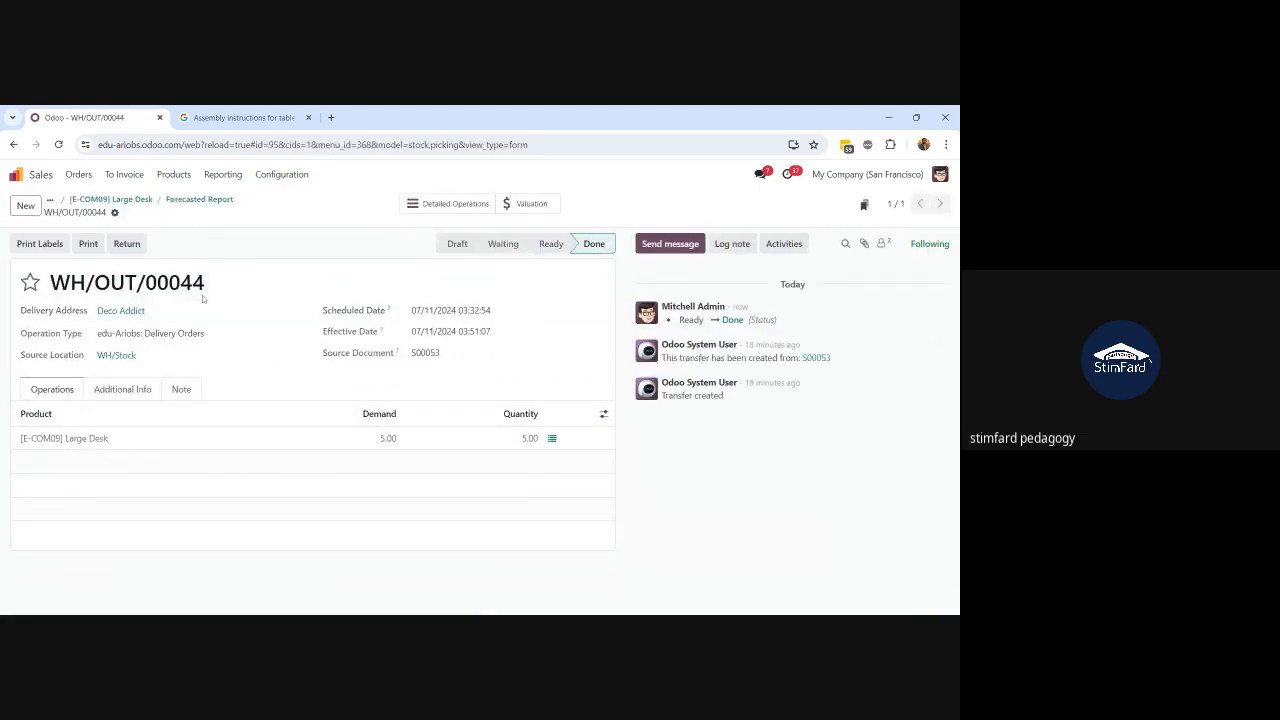
pyautogui.click(191, 204)
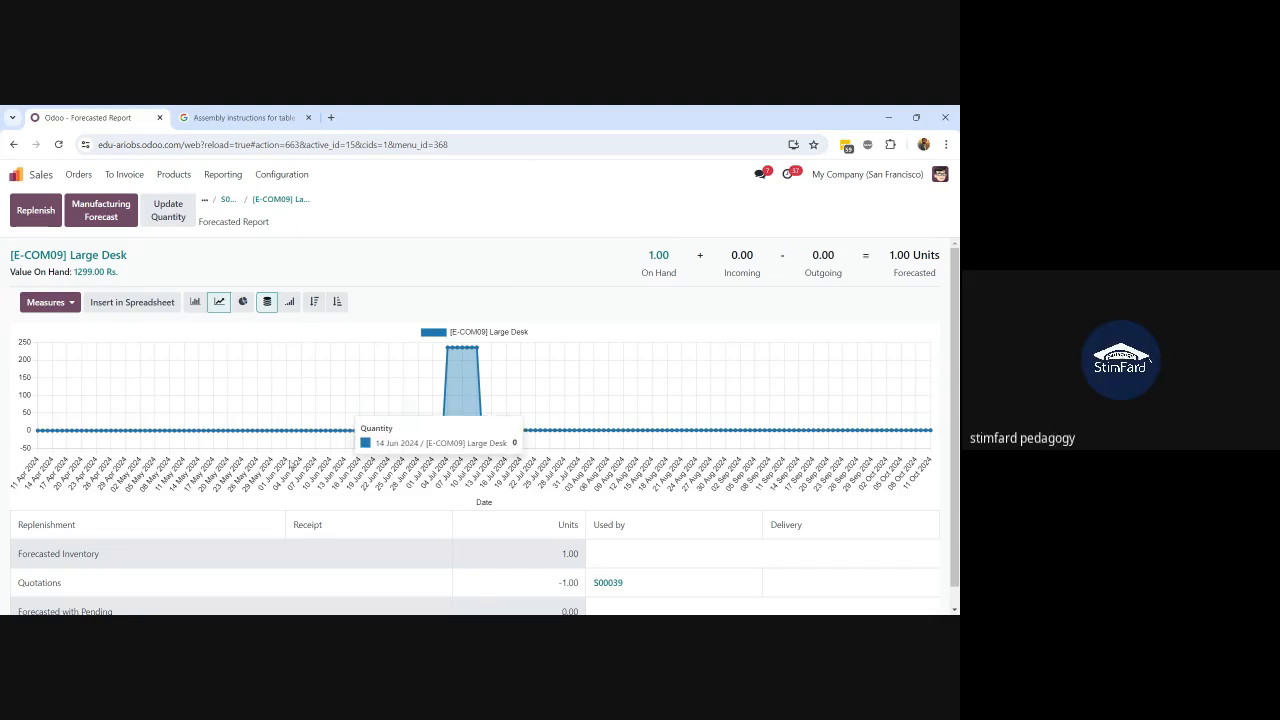
pyautogui.scroll(-1, 291, 450)
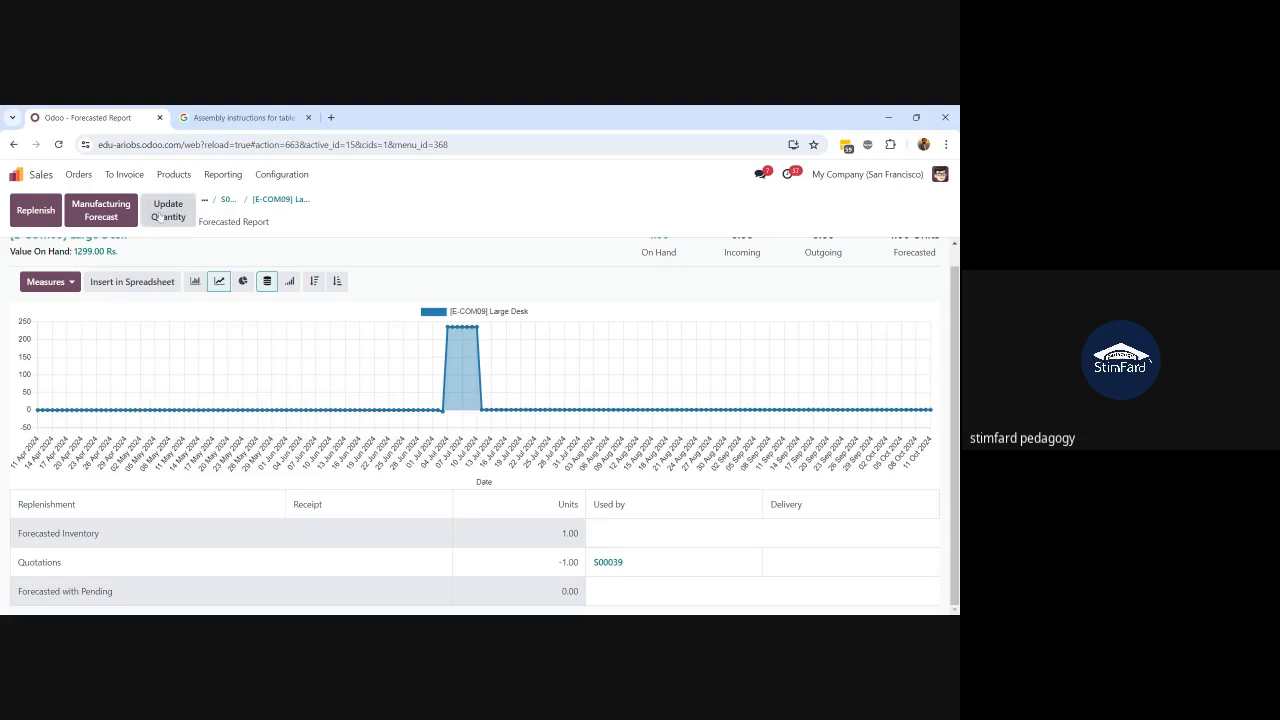
# Duplicate the newest Deco Addict sales order for 5 Large Desks and confirm the copy
pyautogui.click(85, 180)
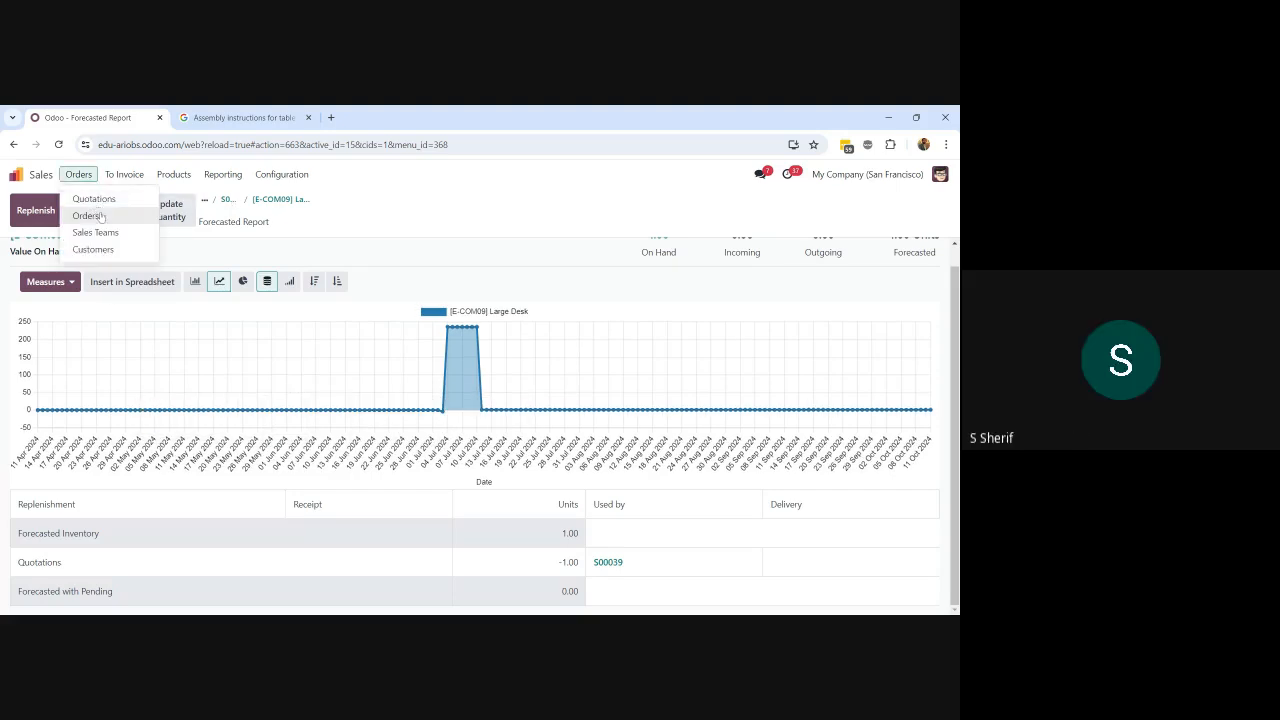
pyautogui.click(100, 217)
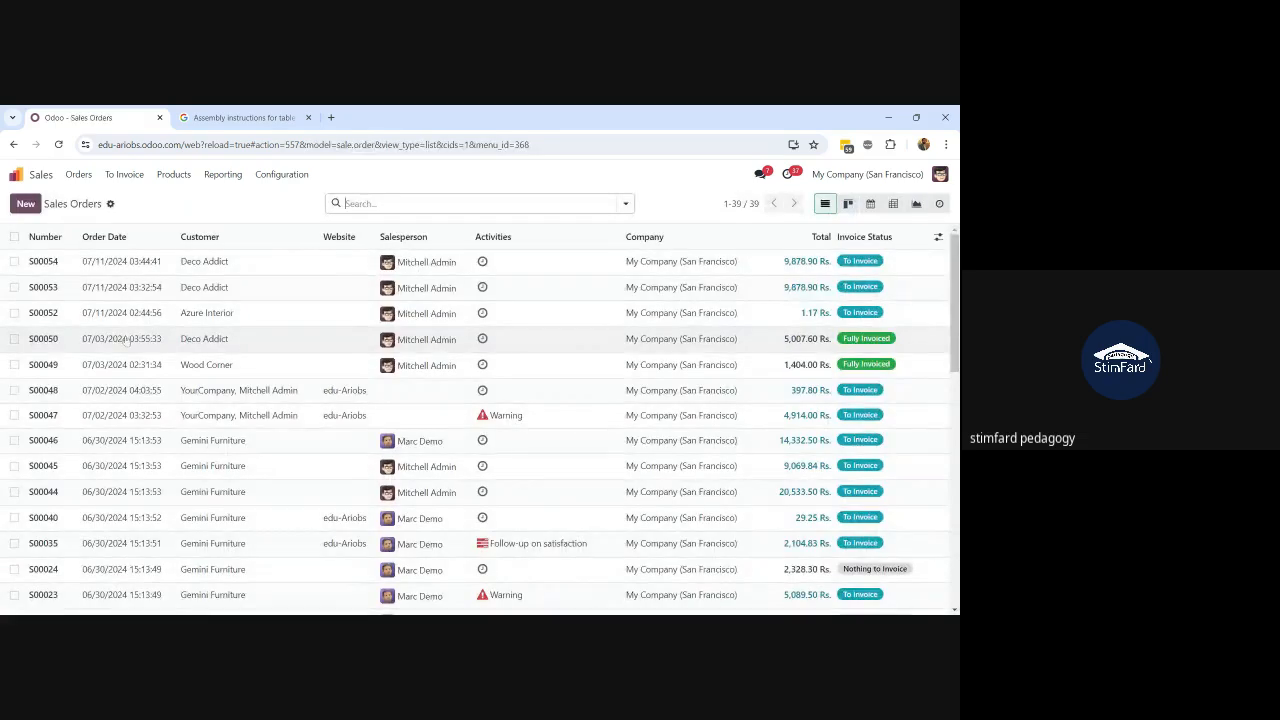
pyautogui.click(114, 262)
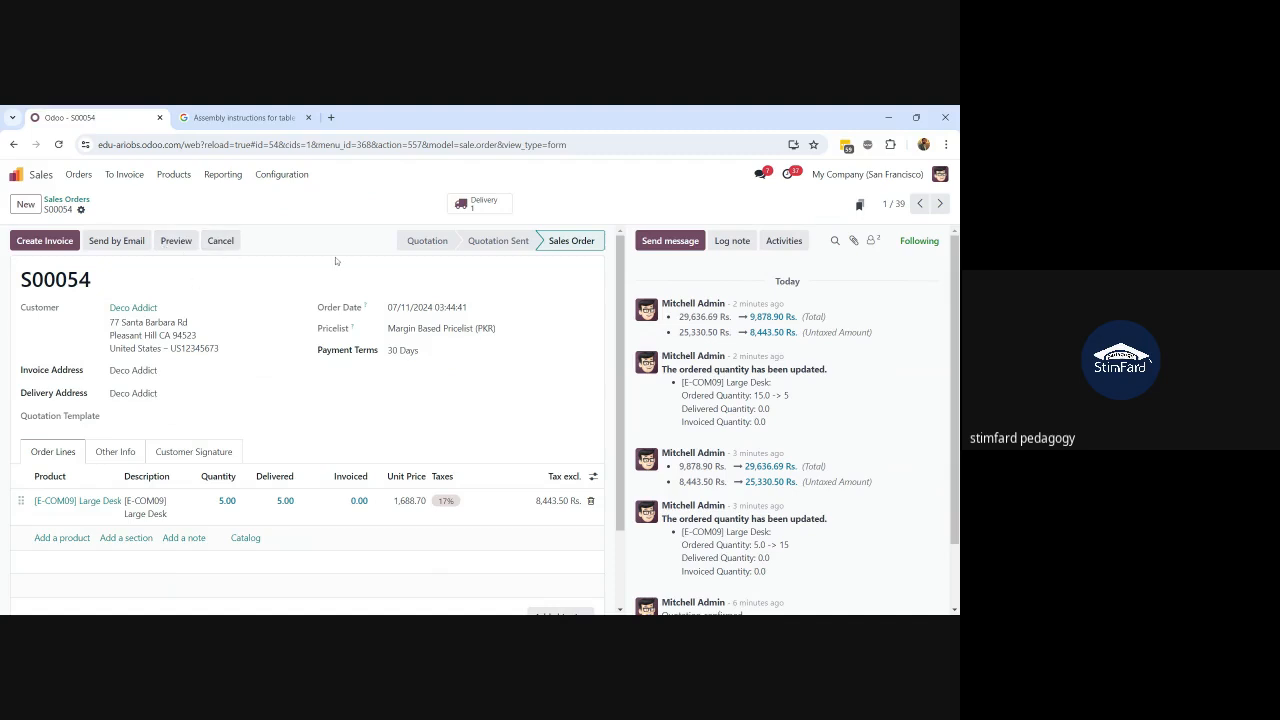
pyautogui.click(82, 212)
pyautogui.click(110, 259)
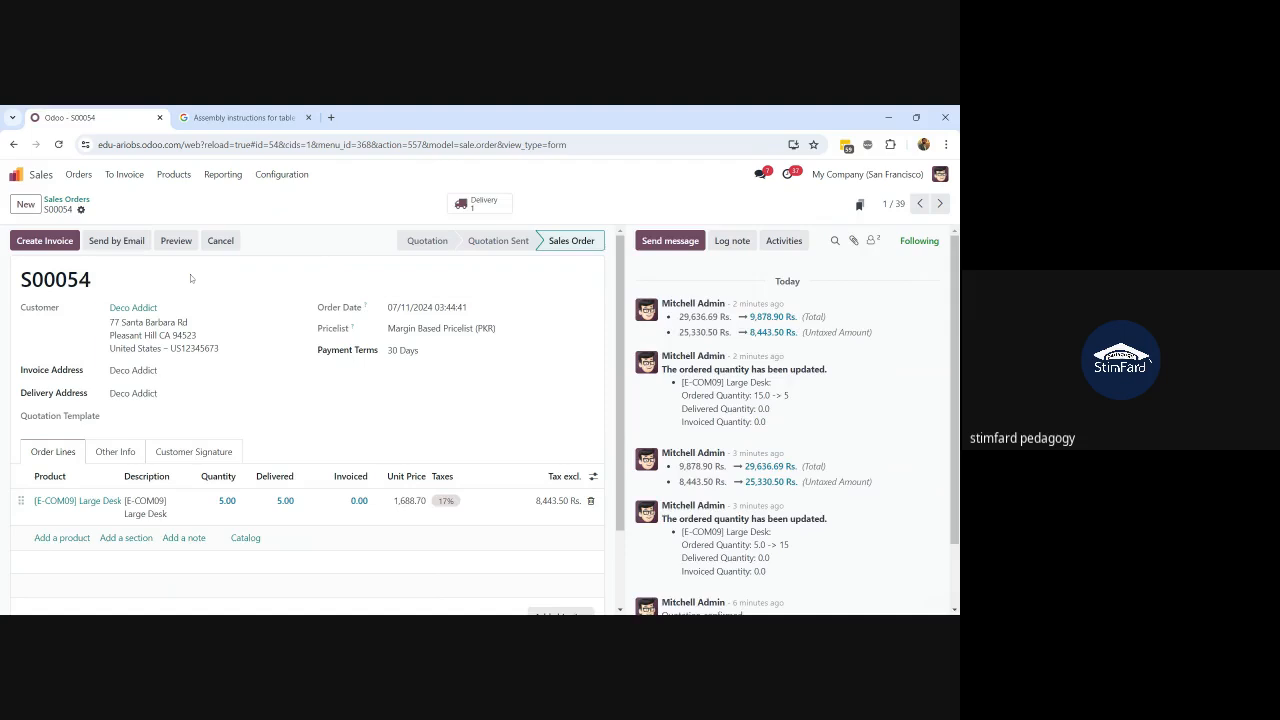
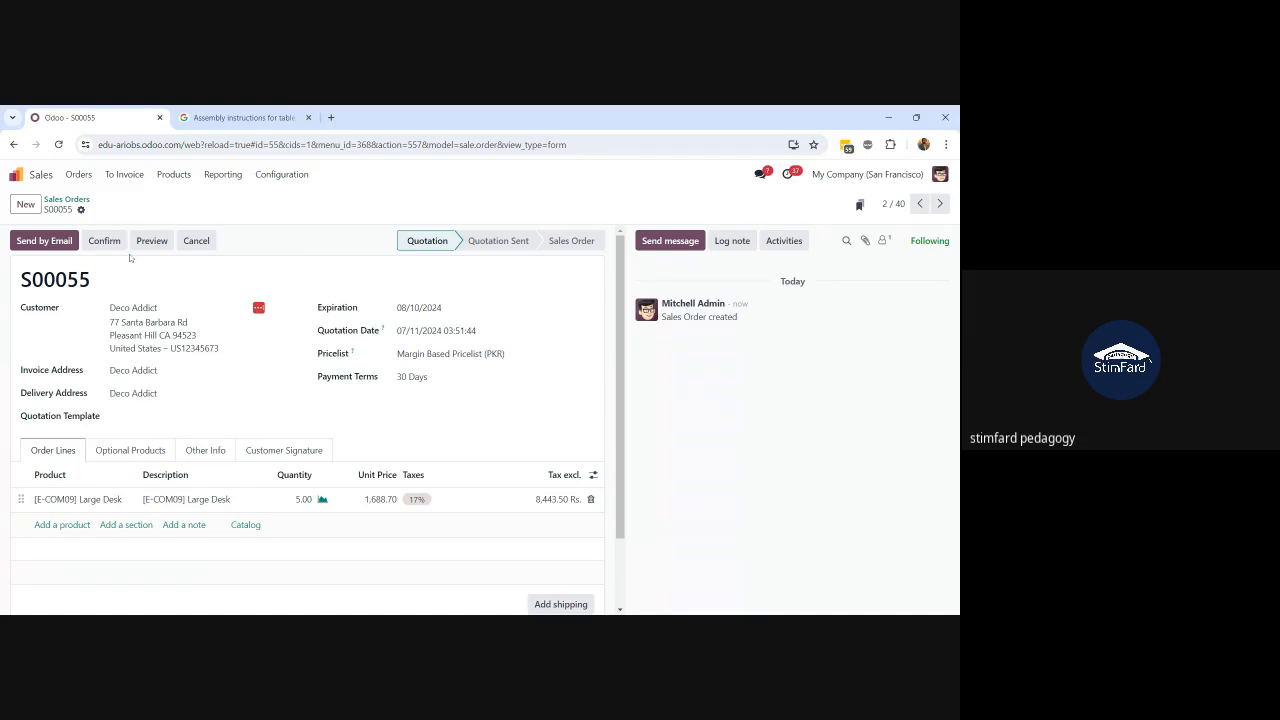
pyautogui.click(104, 241)
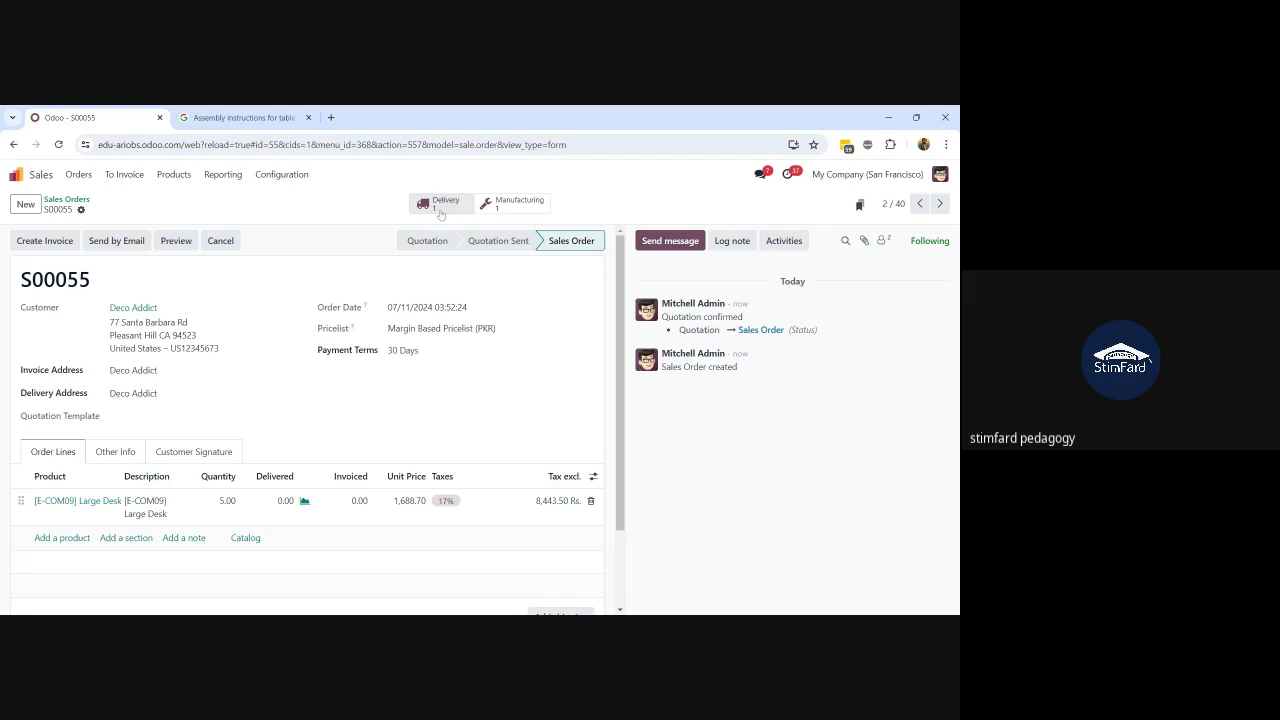
# Review the manufacturing order linked to the new sales order, and check the availability of its Large Desk line
pyautogui.click(512, 200)
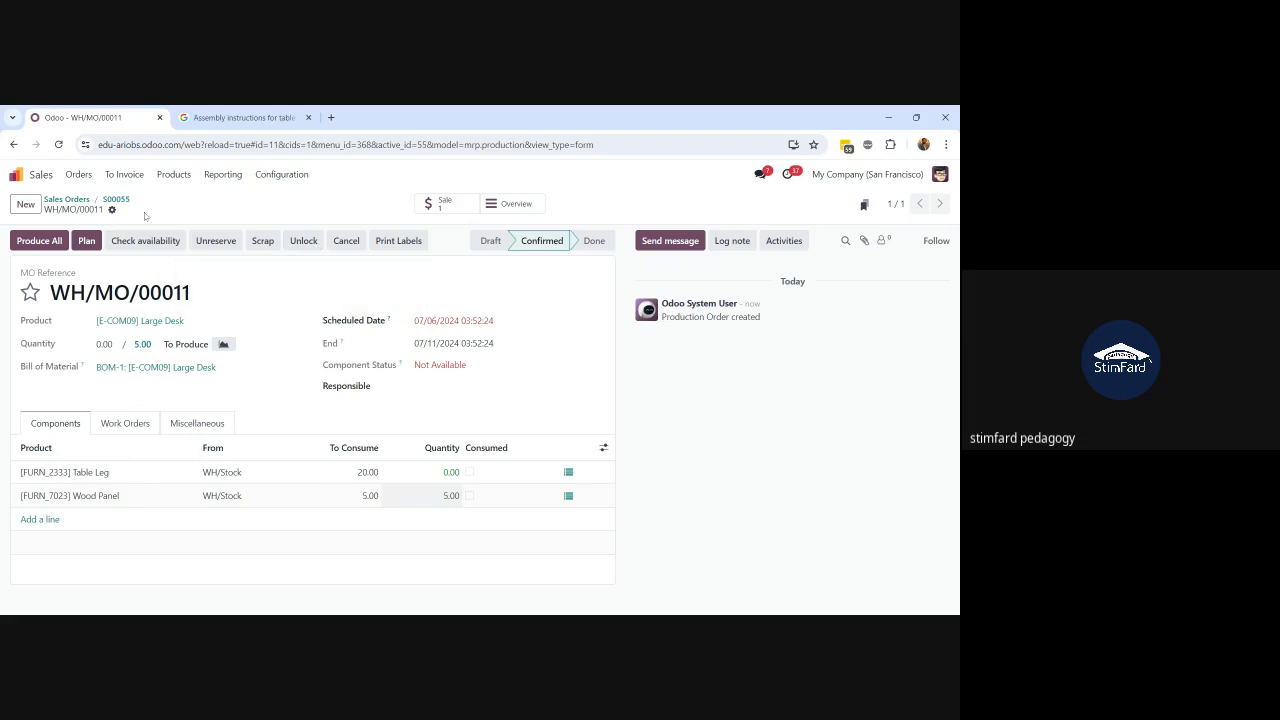
pyautogui.click(116, 200)
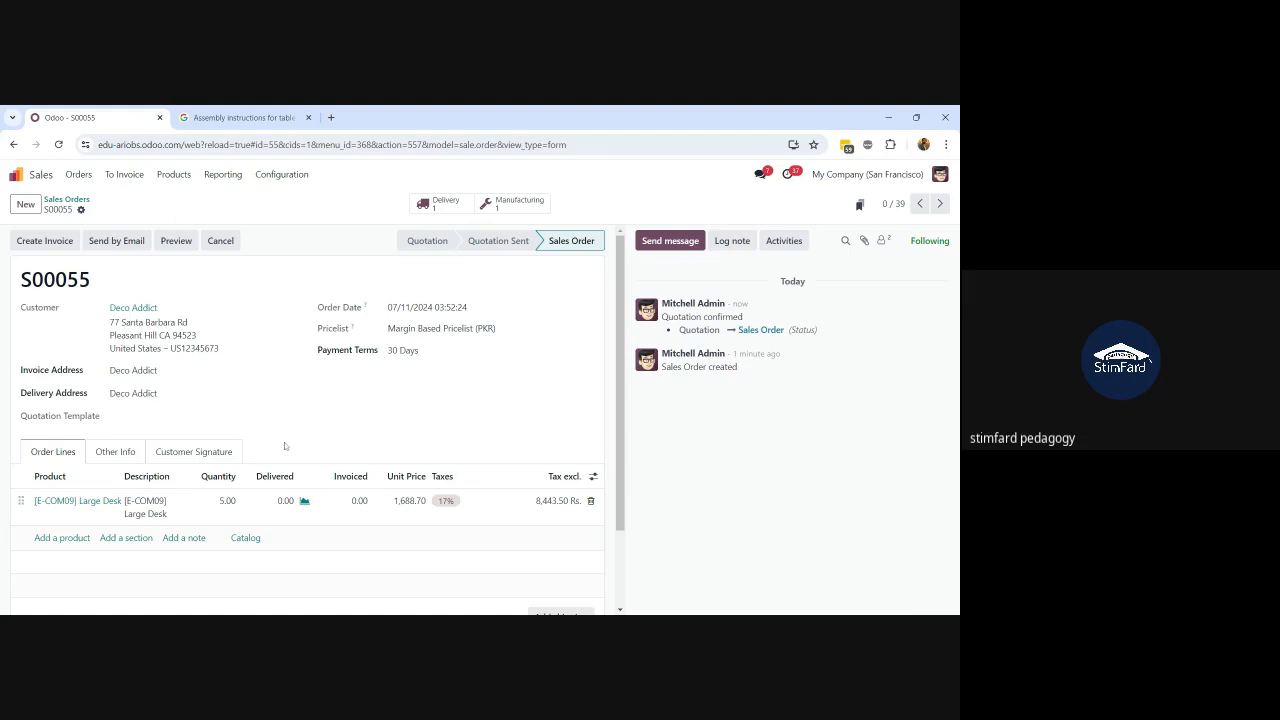
pyautogui.click(307, 505)
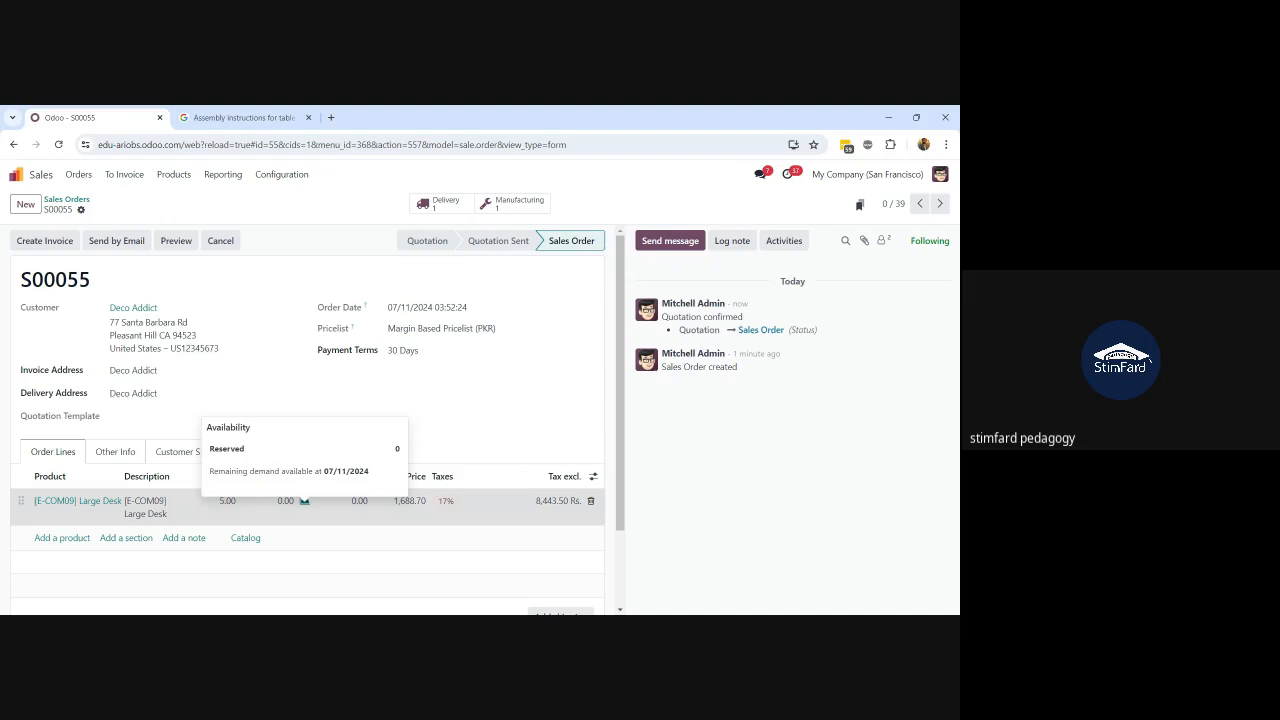
# Check the Large Desk's forecasted report and its pending quotation, and return to the new Deco Addict sales order
pyautogui.click(83, 500)
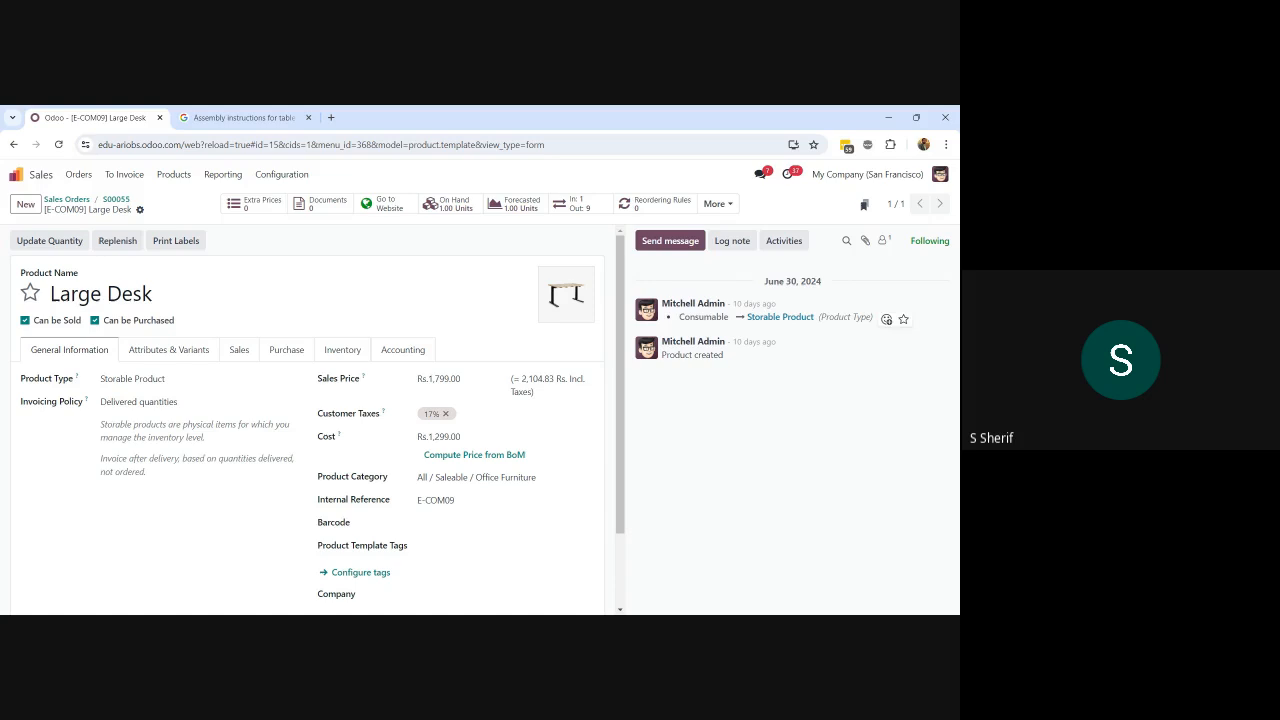
pyautogui.click(528, 205)
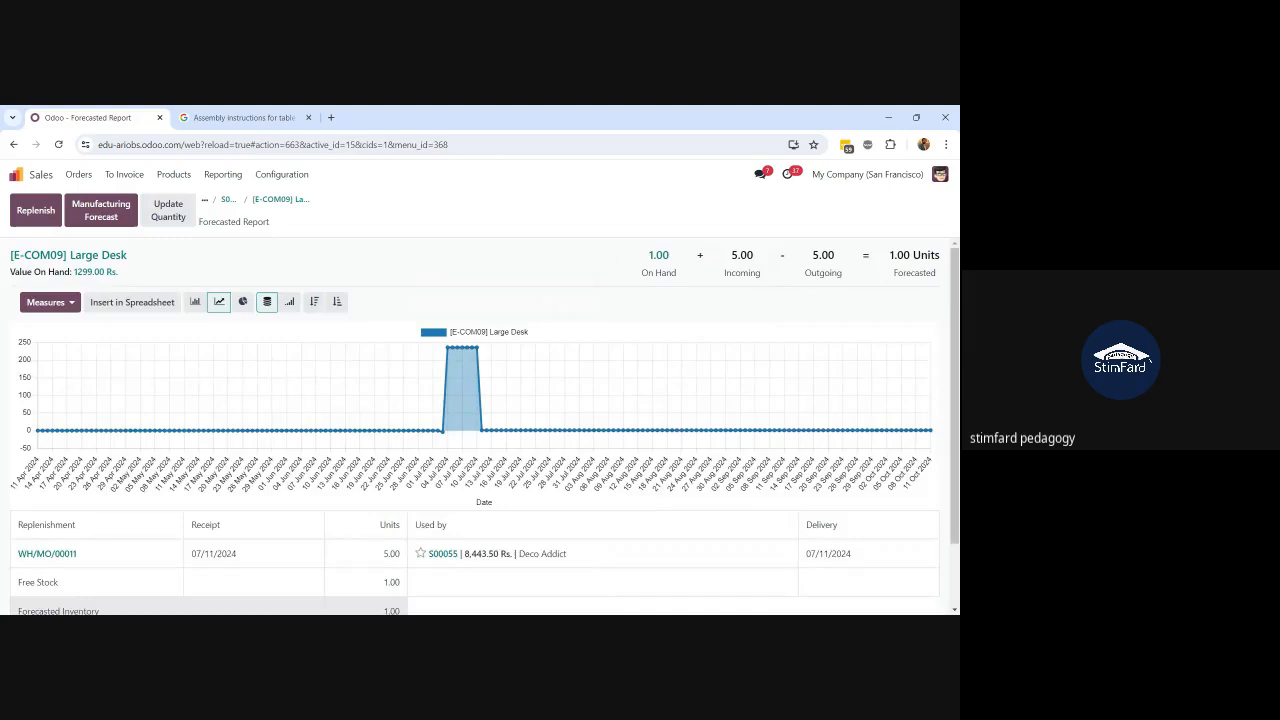
pyautogui.scroll(-2, 410, 266)
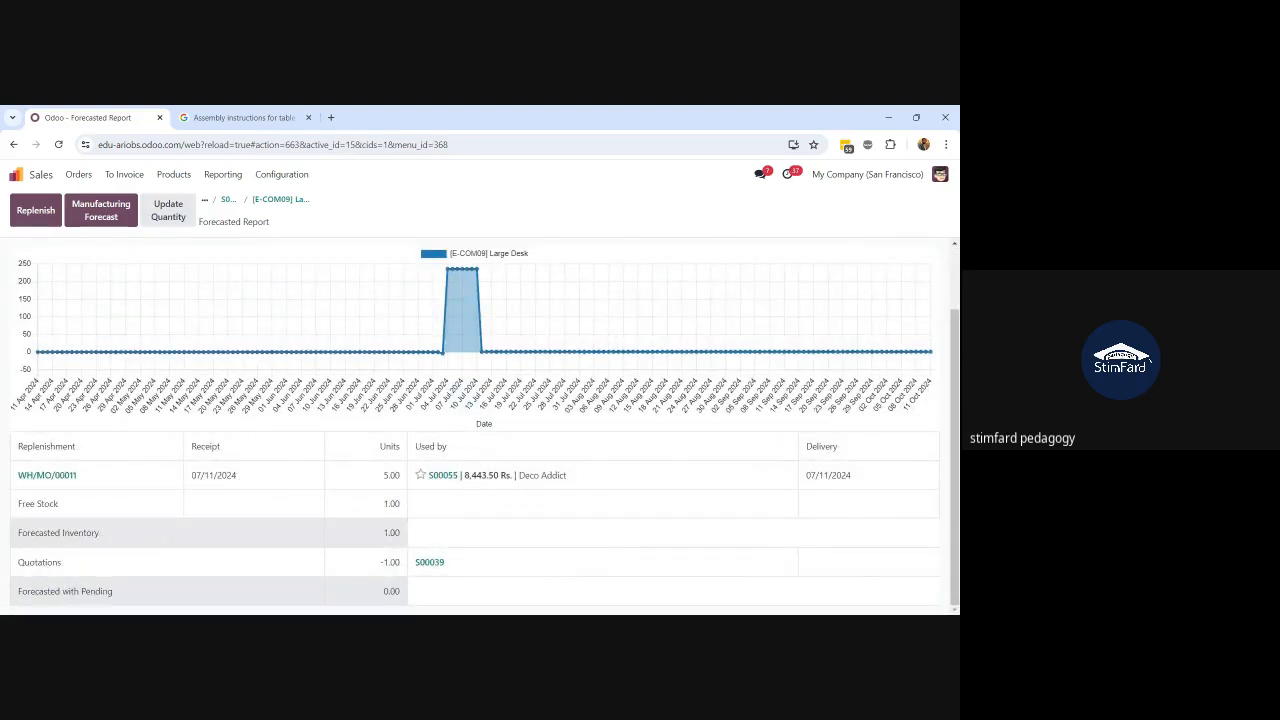
pyautogui.click(428, 563)
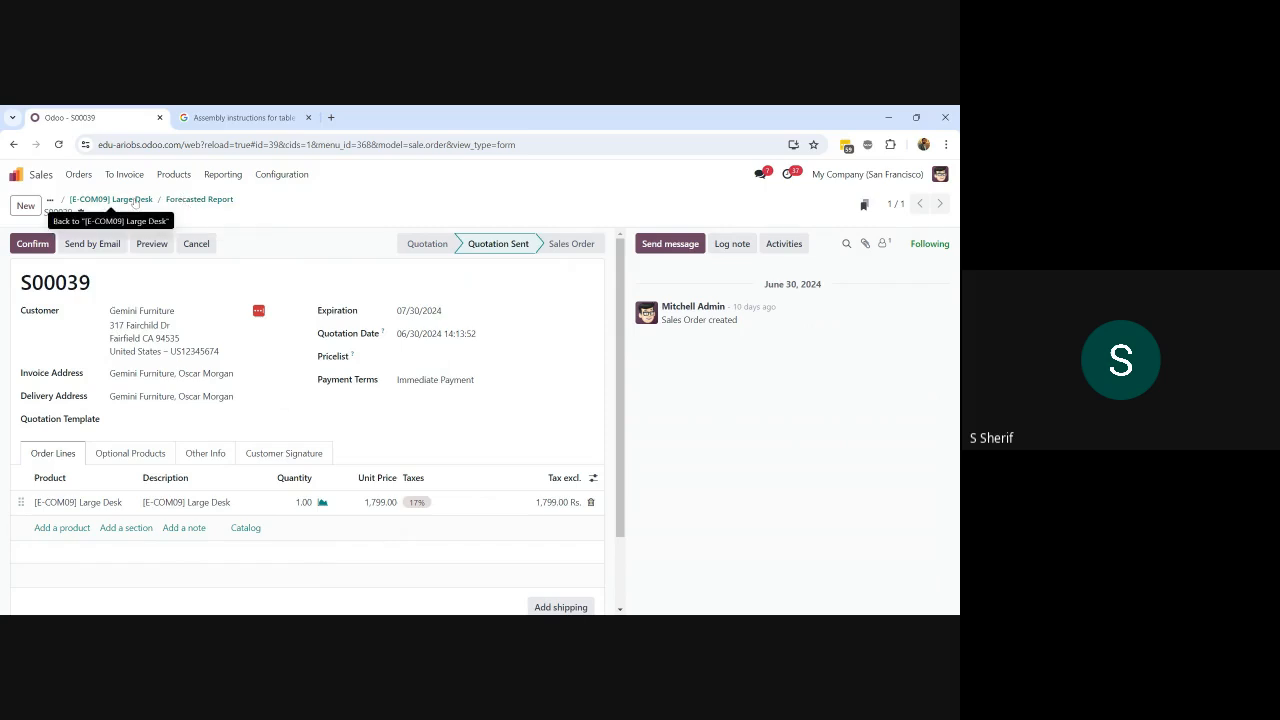
pyautogui.click(134, 202)
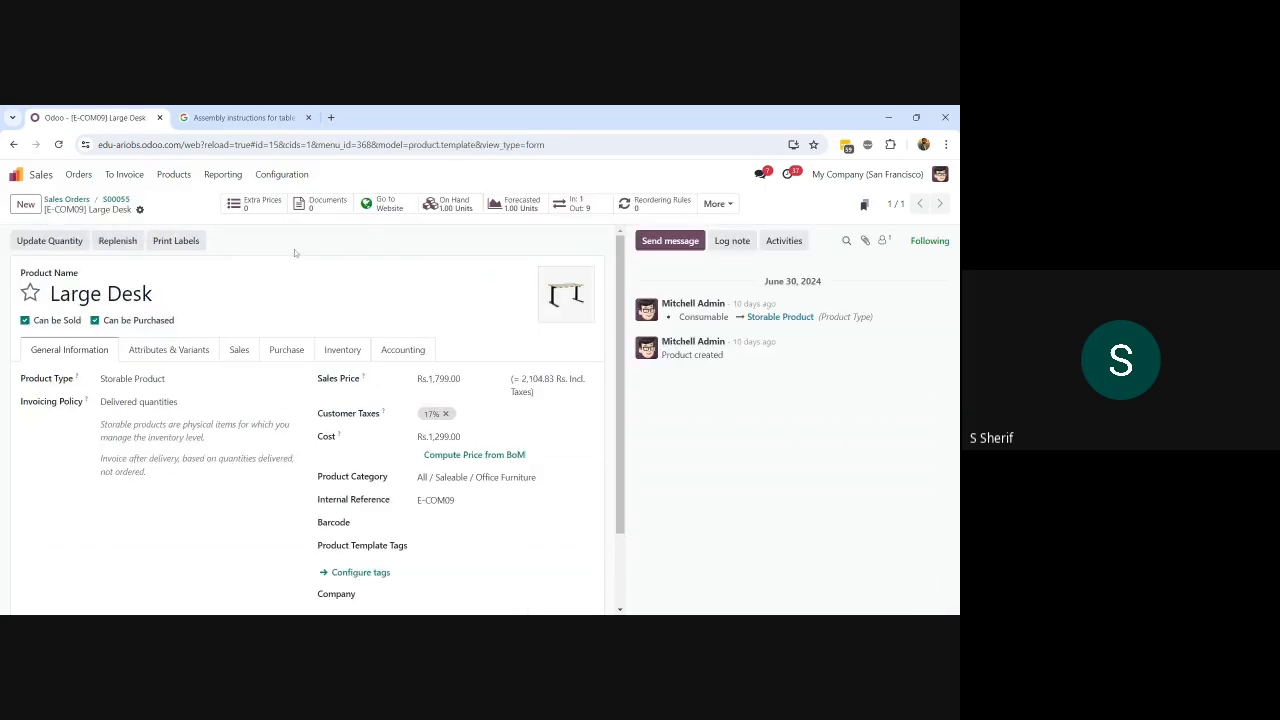
pyautogui.click(116, 199)
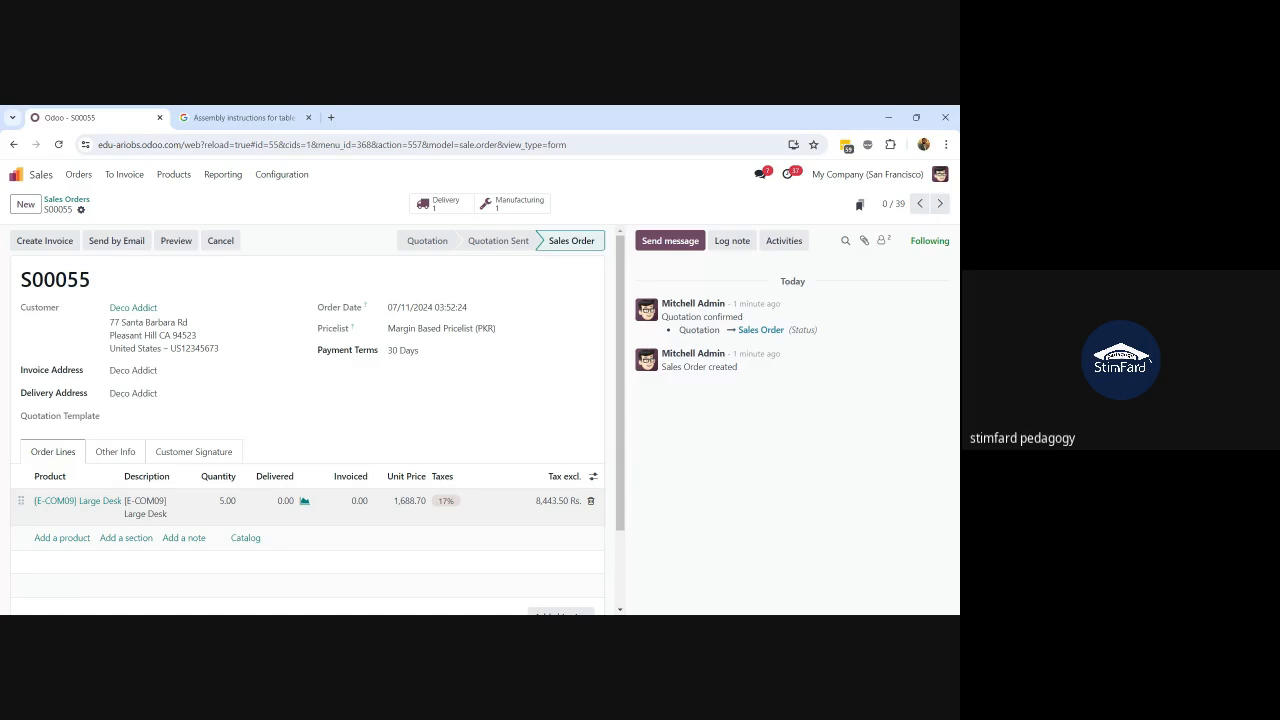
# Examine the replenishment, free stock and quotation lines in the Large Desk's forecasted report from the manufacturing order, and return to that order via the sales order
pyautogui.click(511, 205)
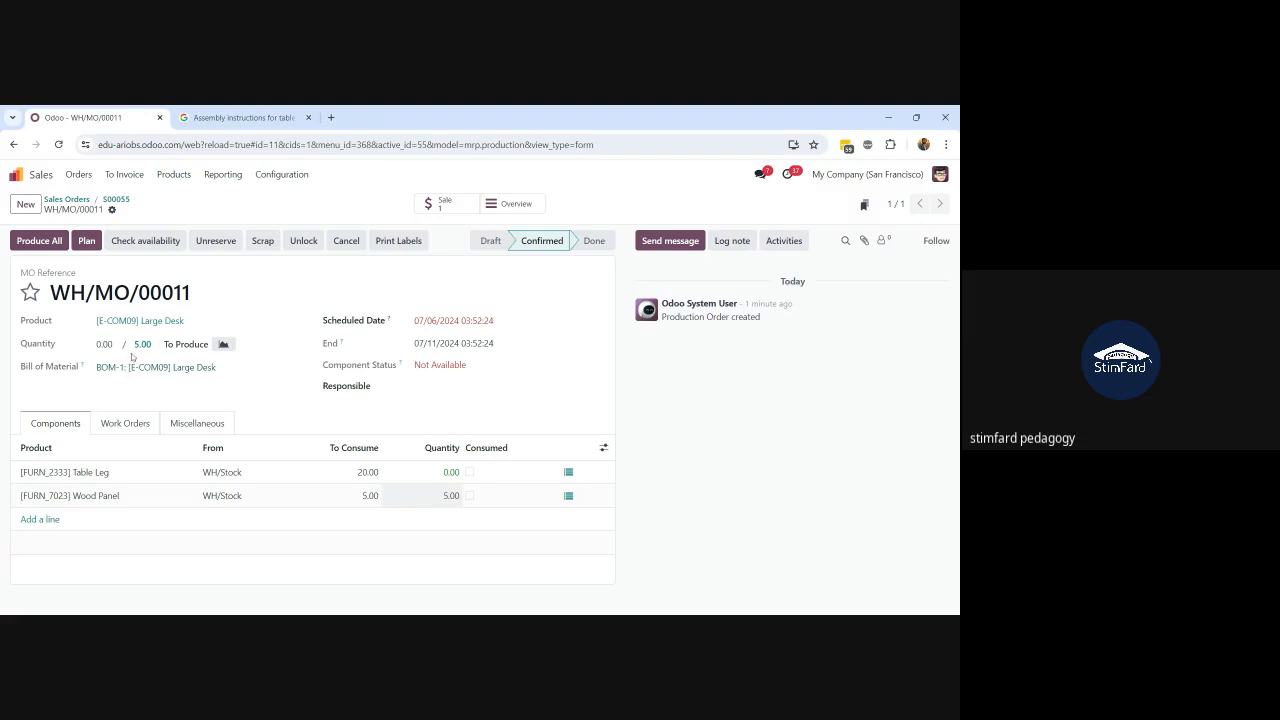
pyautogui.click(157, 321)
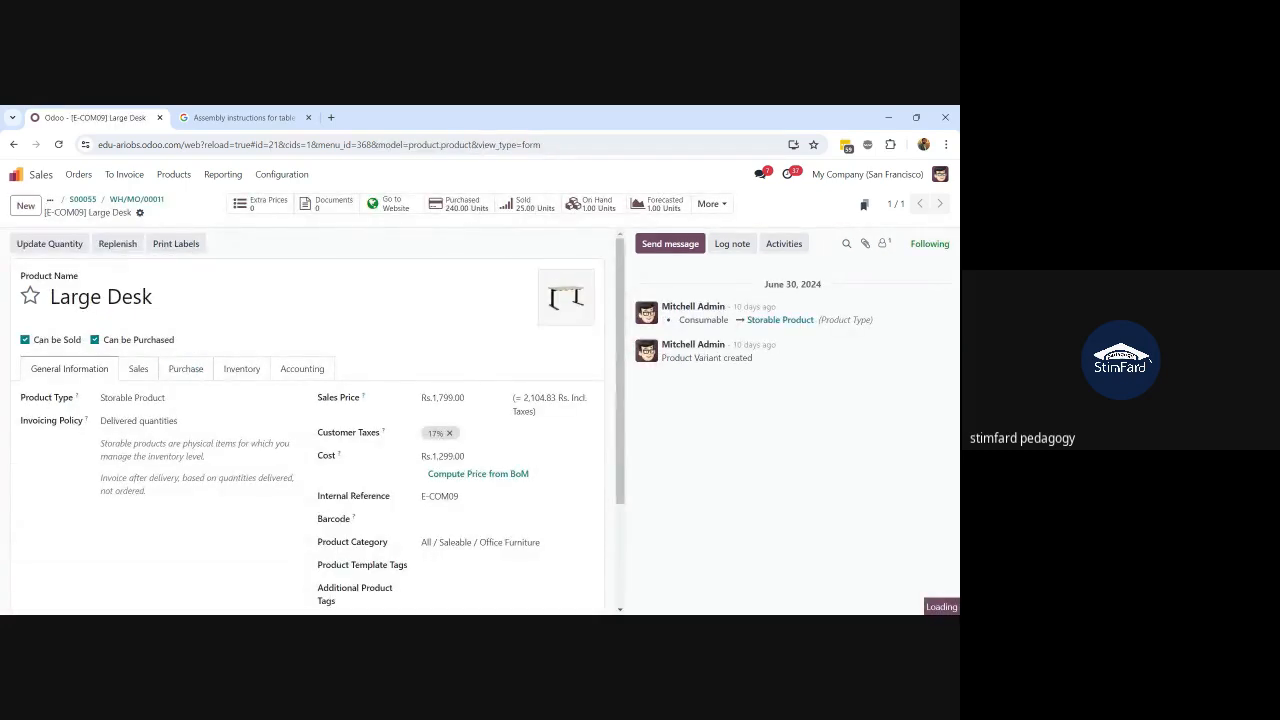
pyautogui.scroll(-2, 139, 437)
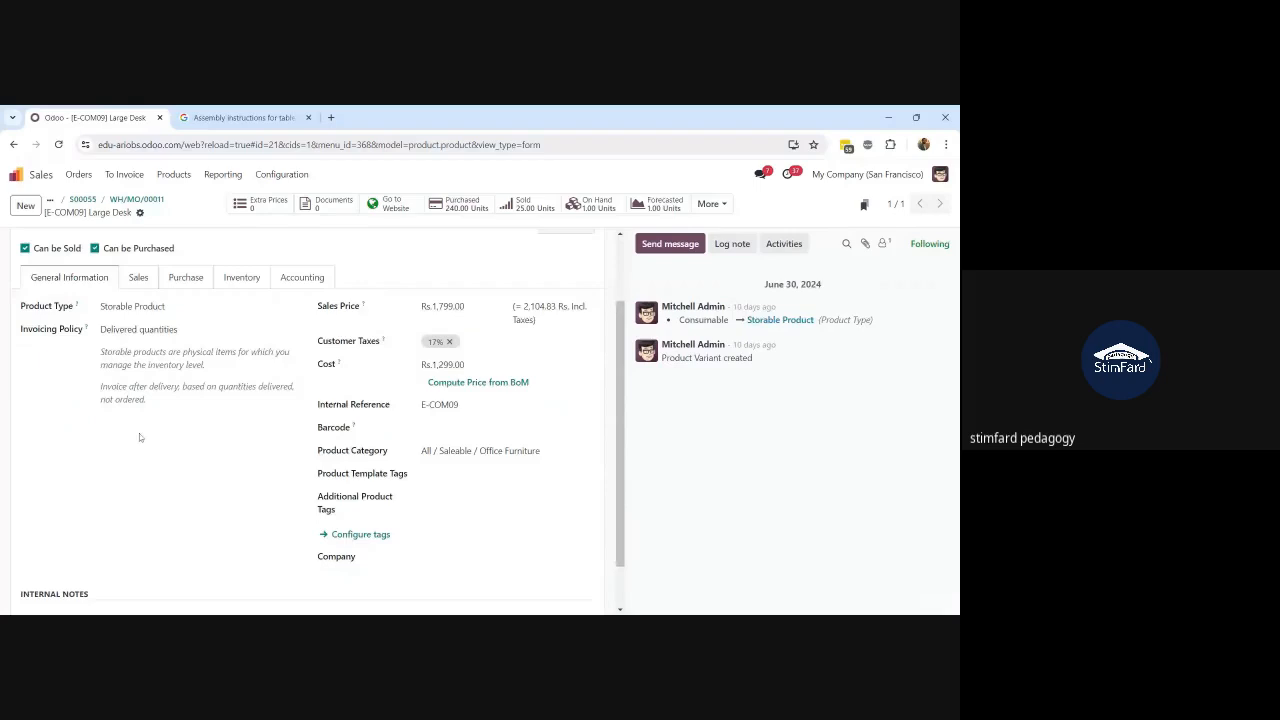
pyautogui.scroll(2, 139, 433)
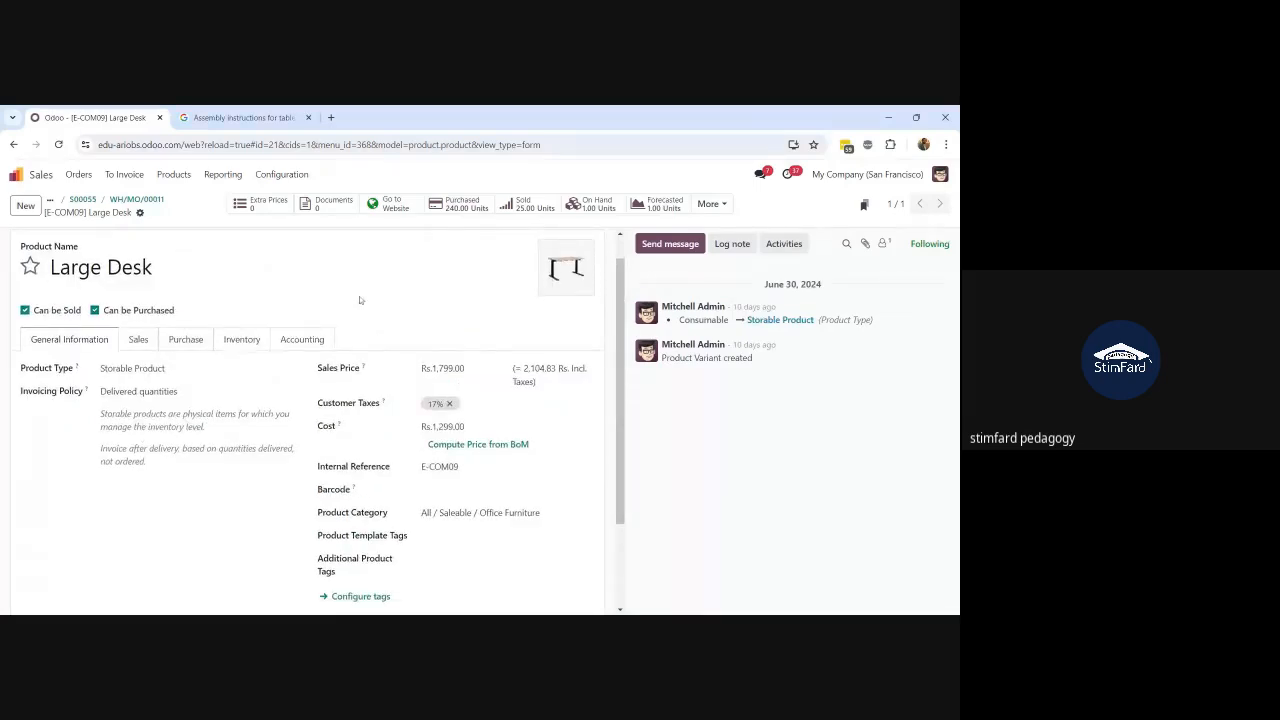
pyautogui.click(632, 212)
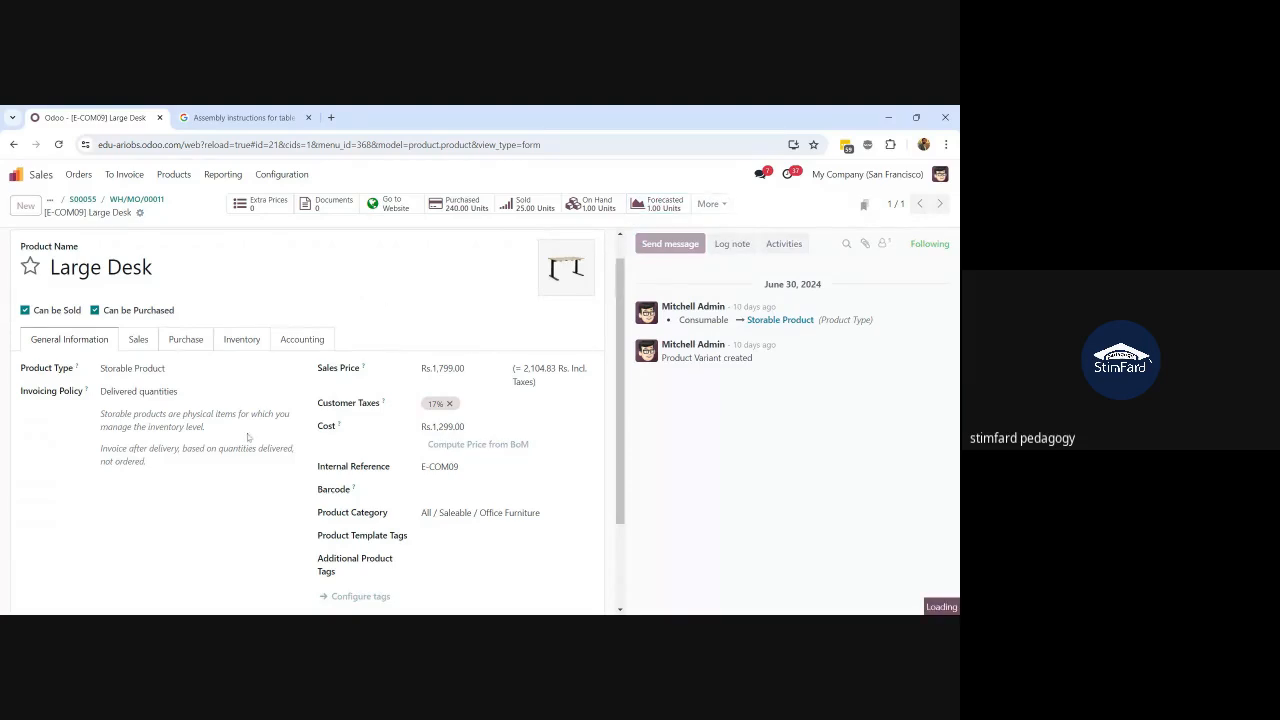
pyautogui.scroll(-2, 243, 436)
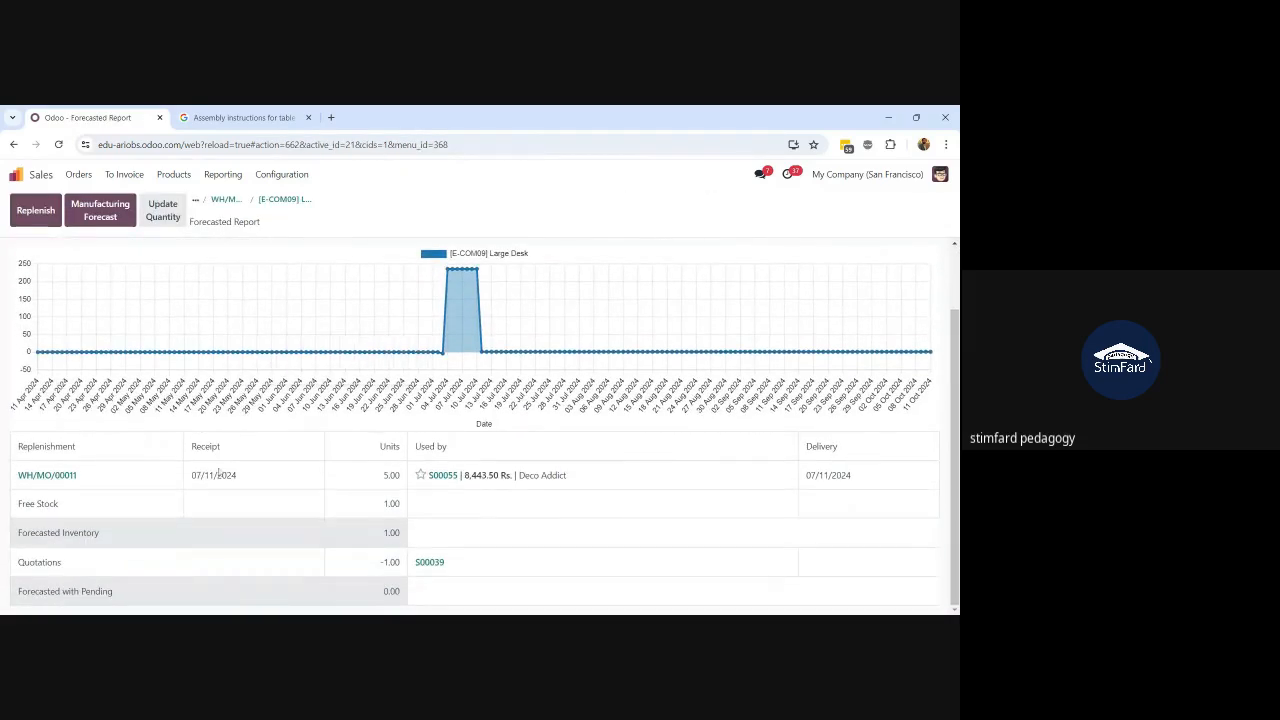
pyautogui.doubleClick(386, 504)
pyautogui.moveTo(413, 563); pyautogui.dragTo(444, 563)
pyautogui.moveTo(389, 476); pyautogui.dragTo(399, 476)
pyautogui.moveTo(453, 565); pyautogui.dragTo(414, 563)
pyautogui.click(225, 200)
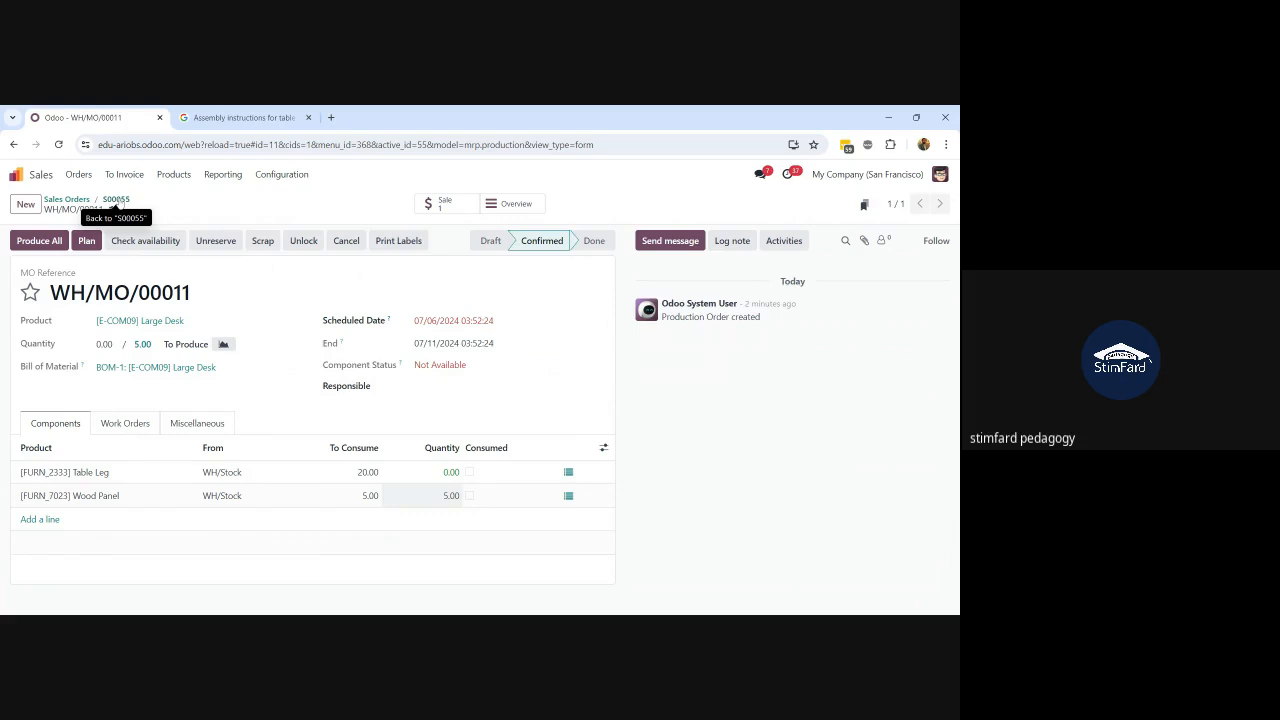
pyautogui.click(116, 200)
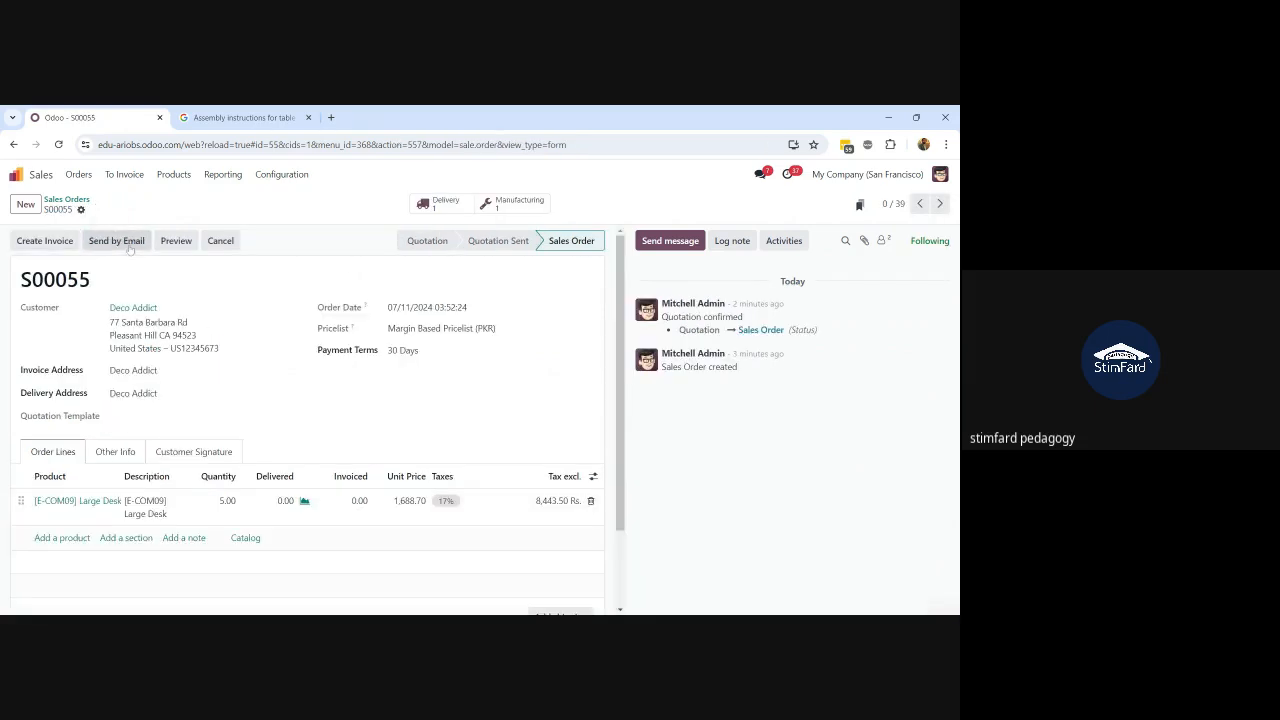
pyautogui.click(497, 205)
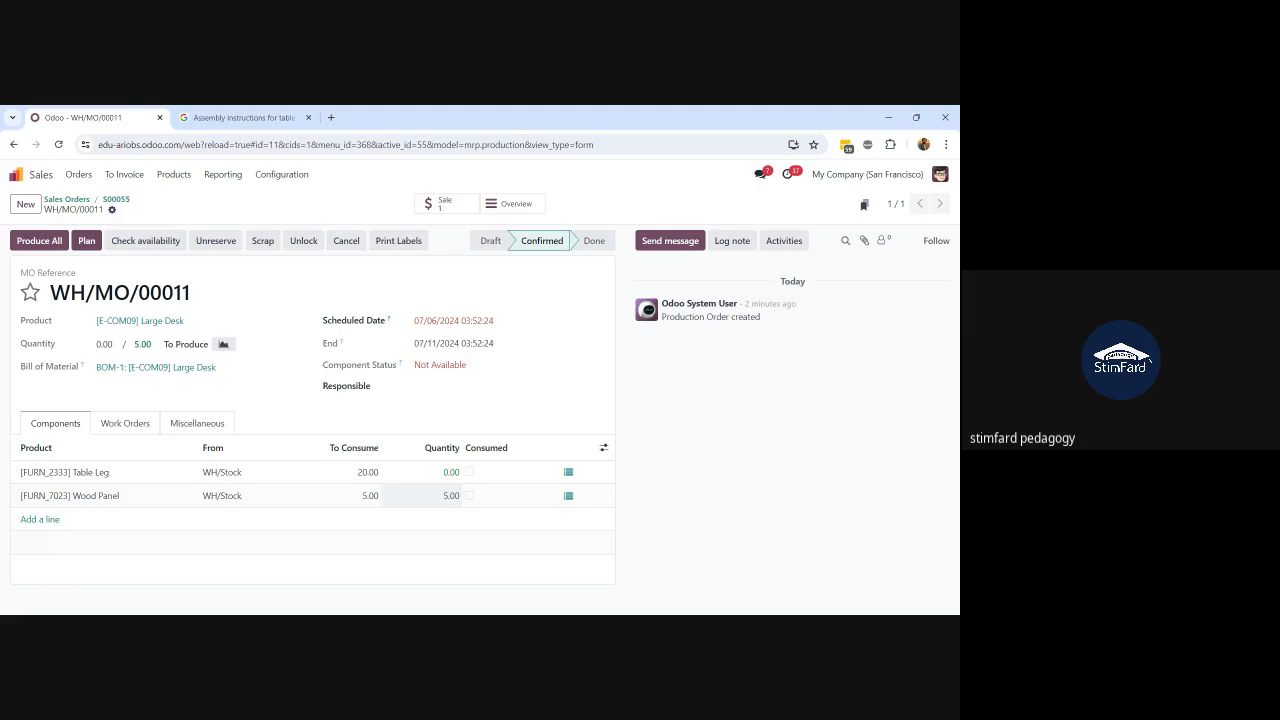
# Switch to the Manufacturing app and review the component status in the list of manufacturing orders to do
pyautogui.click(16, 177)
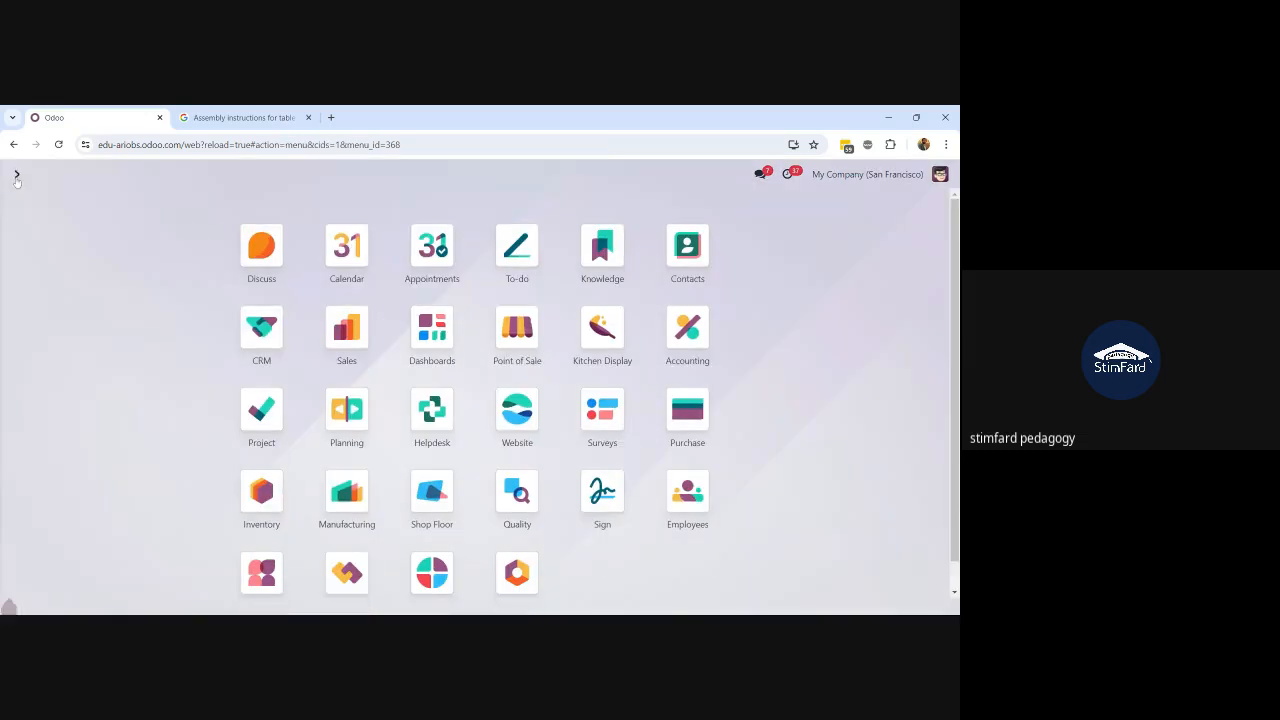
pyautogui.click(356, 488)
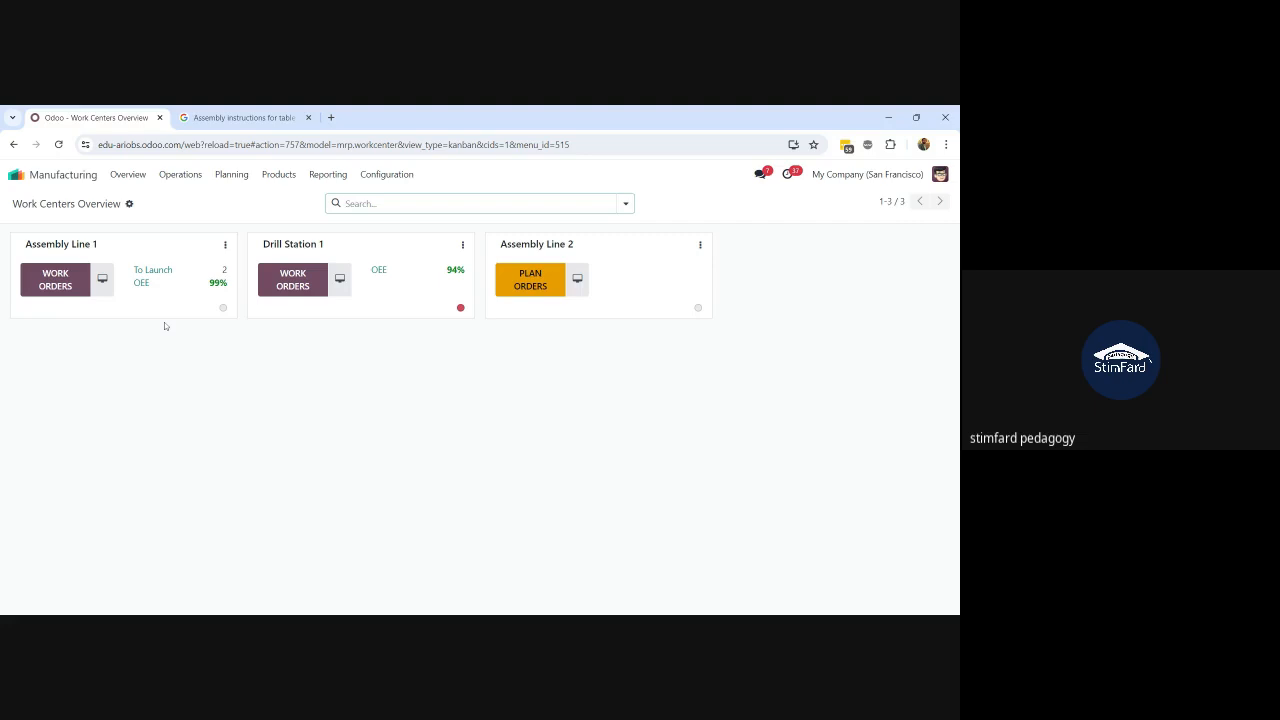
pyautogui.click(183, 180)
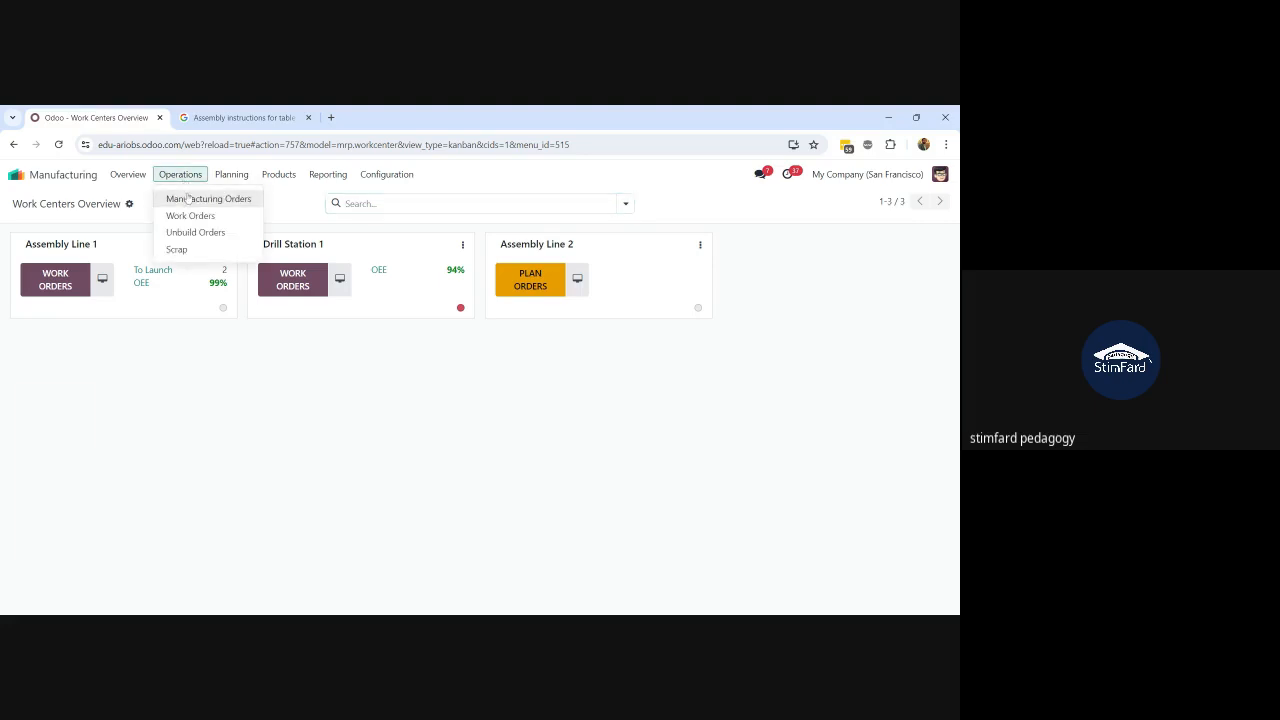
pyautogui.click(187, 199)
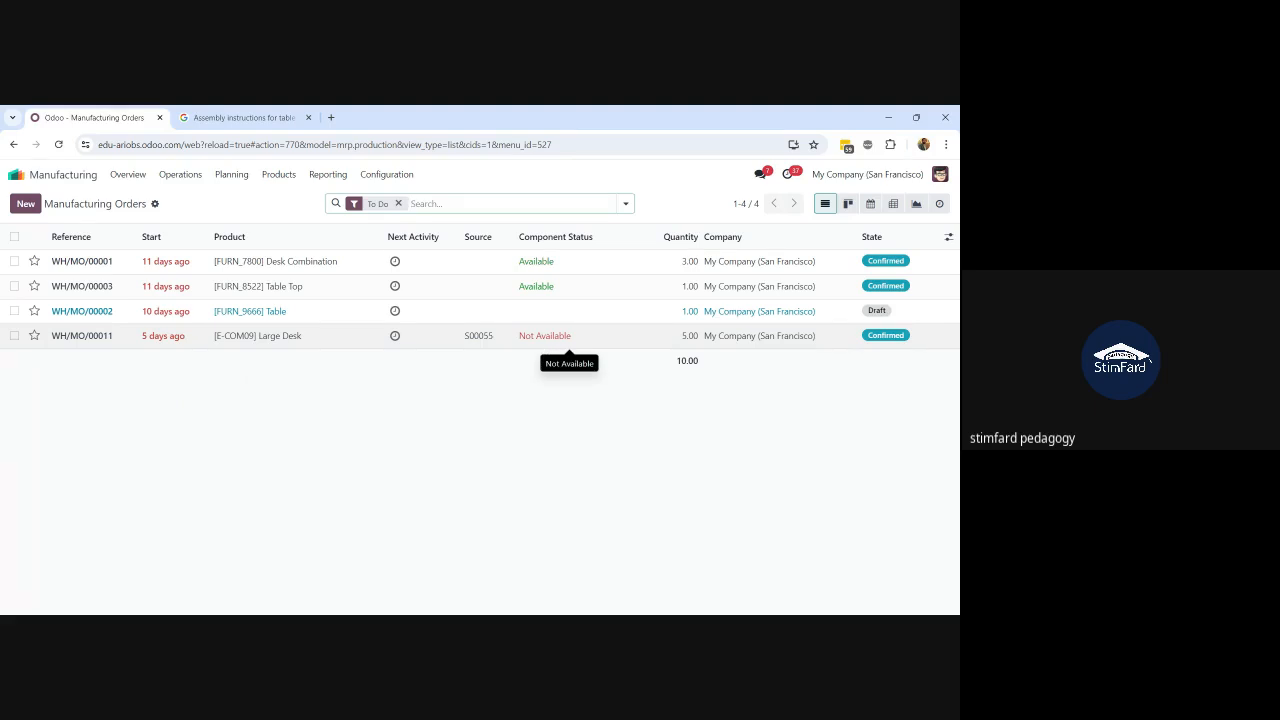
# Open the Large Desk manufacturing order and examine the Table Leg component's inventory routes and forecasted report
pyautogui.click(280, 337)
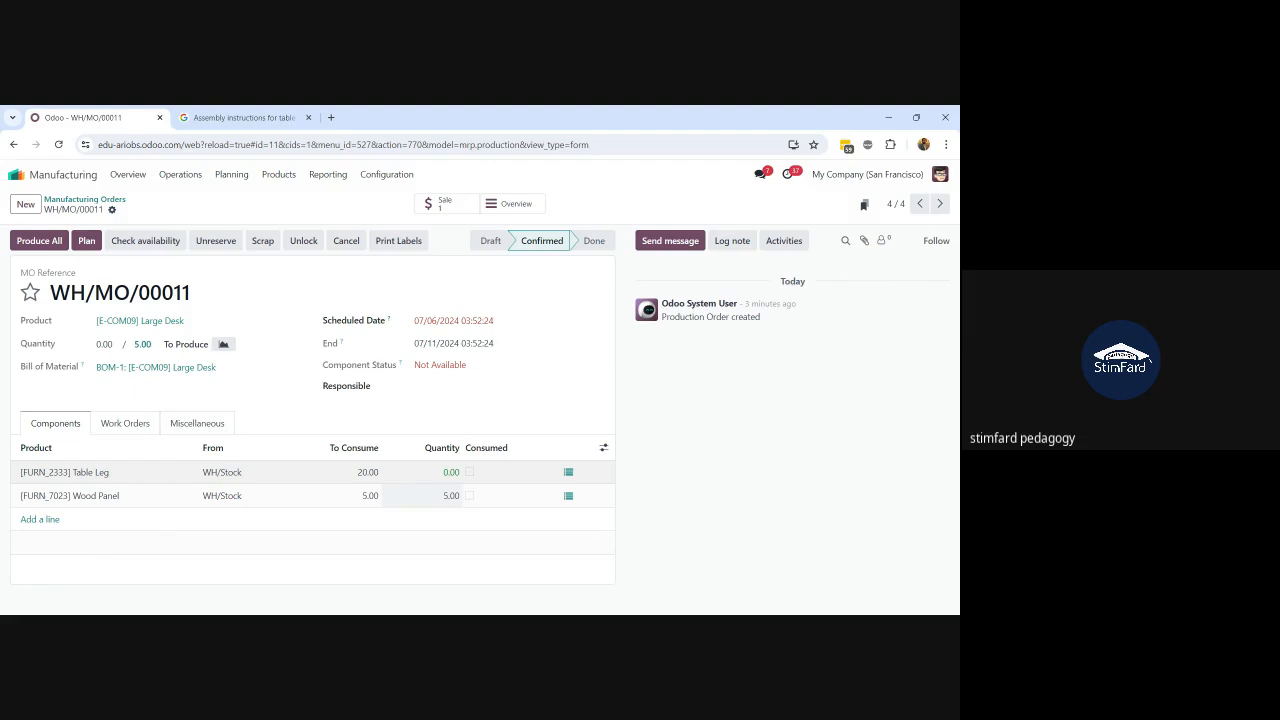
pyautogui.click(96, 479)
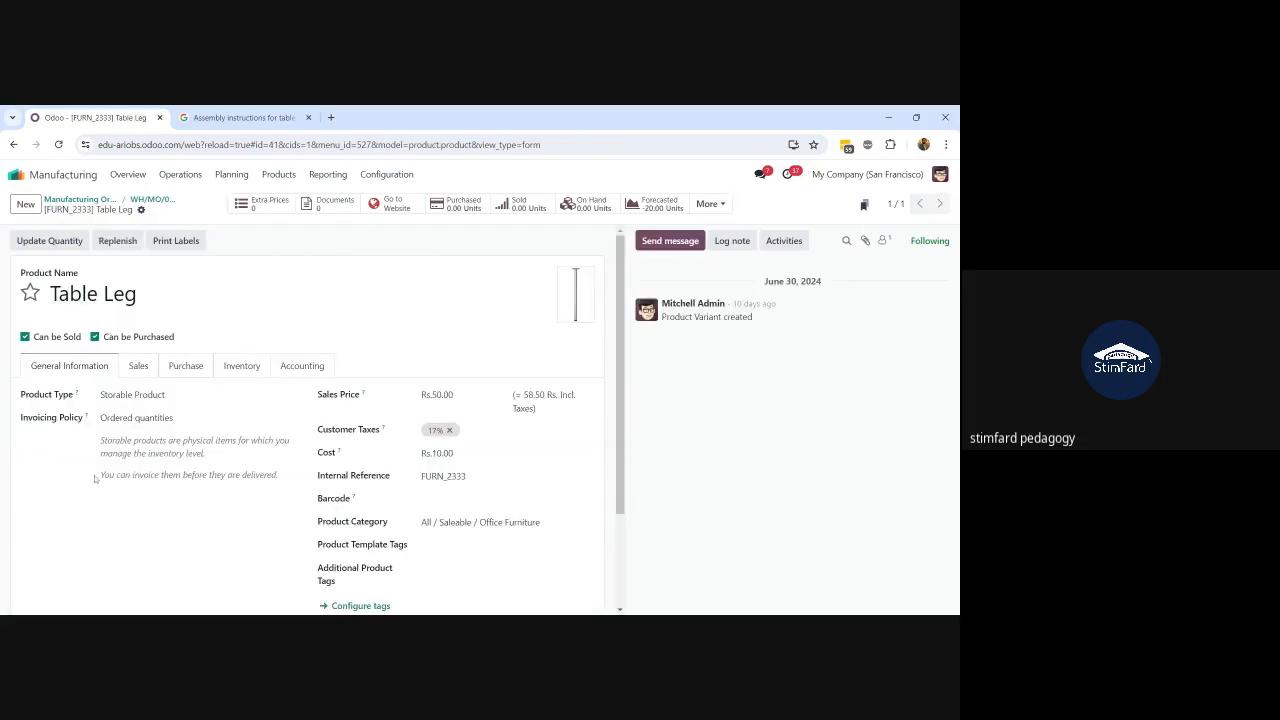
pyautogui.click(227, 369)
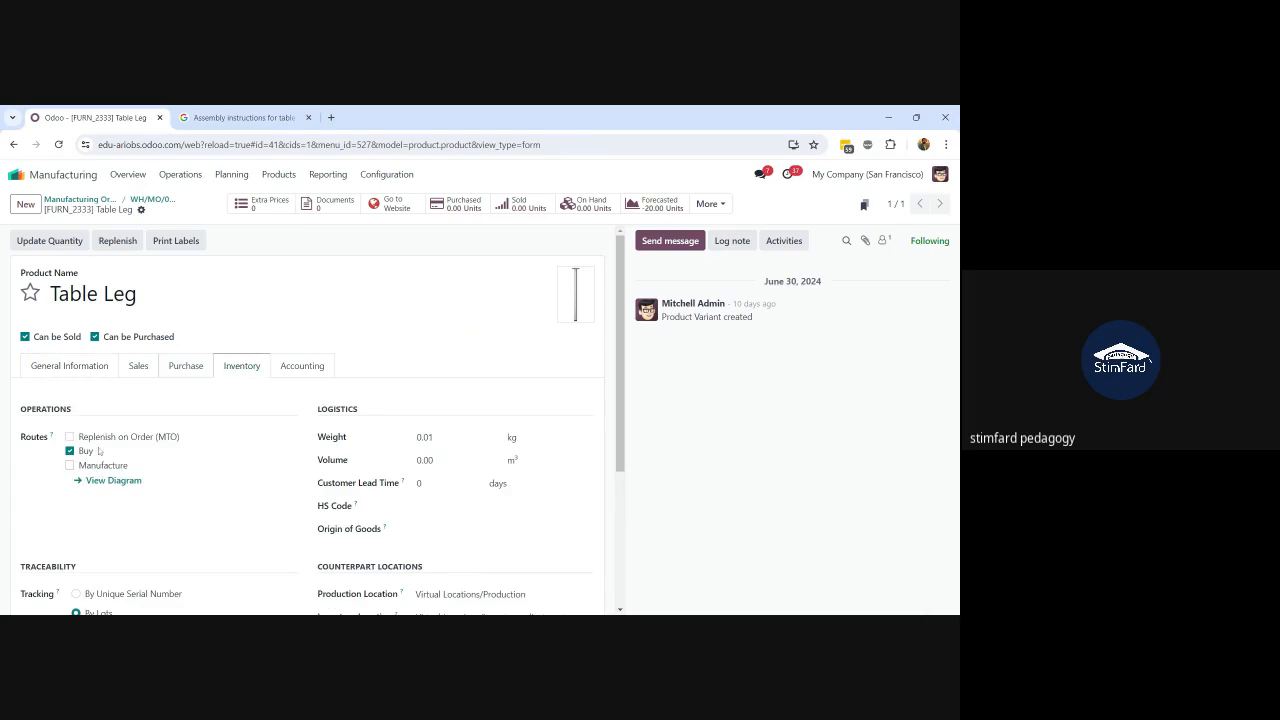
pyautogui.click(656, 204)
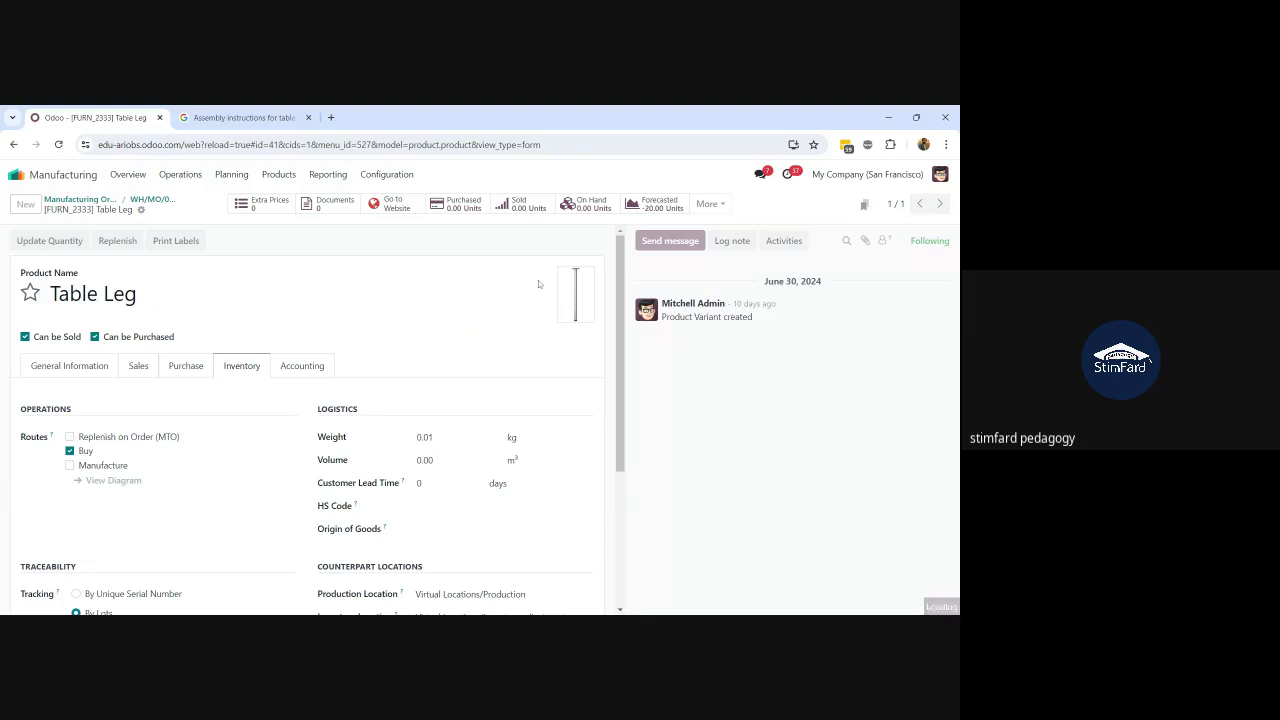
pyautogui.scroll(-3, 252, 504)
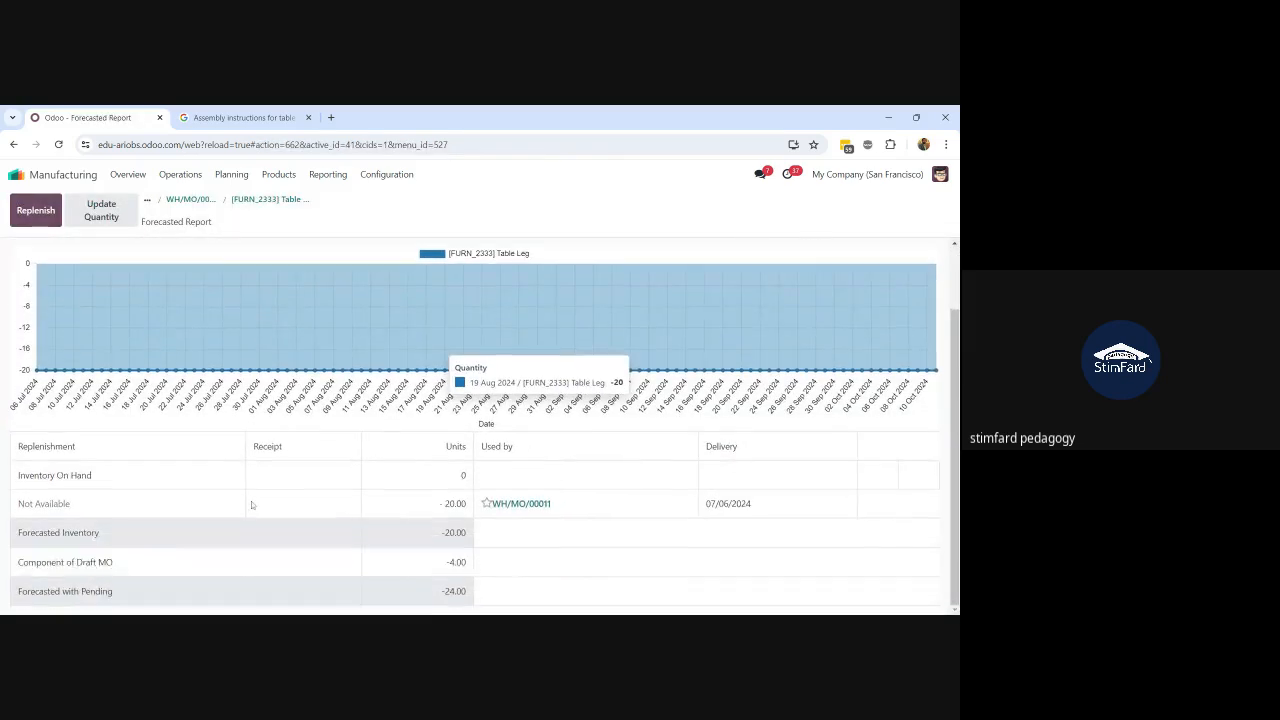
pyautogui.scroll(3, 252, 504)
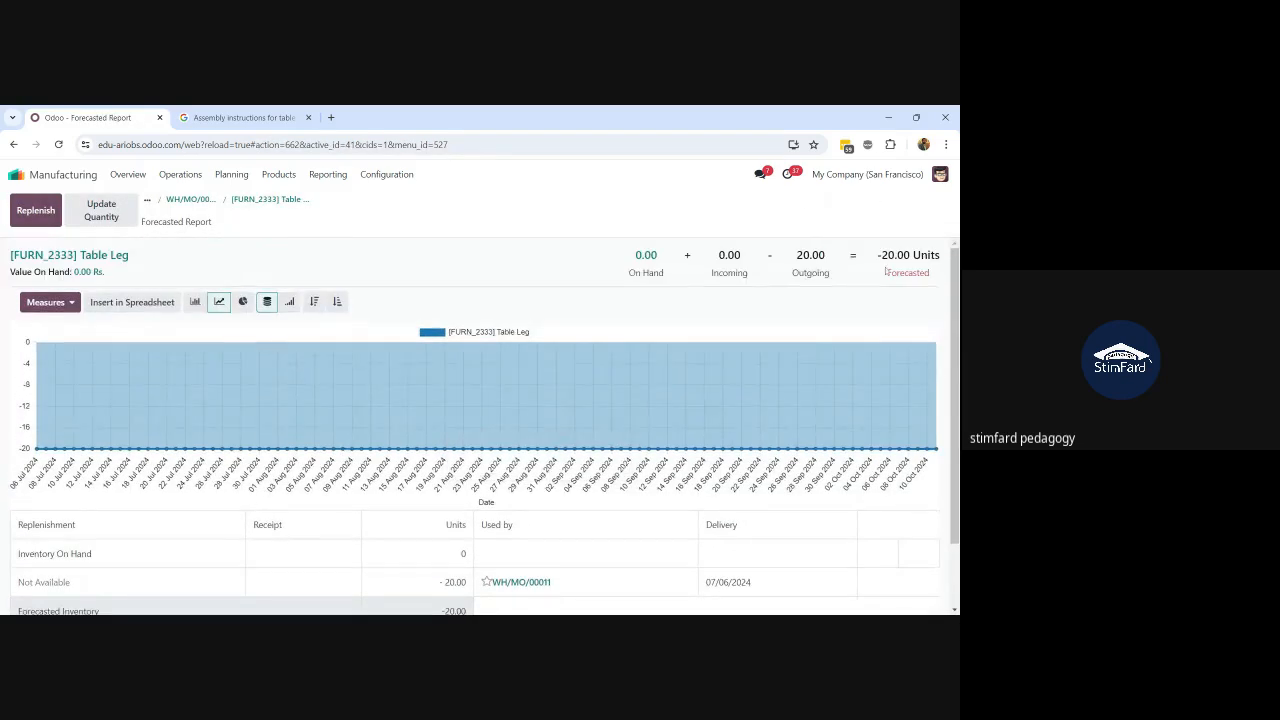
pyautogui.scroll(-2, 374, 400)
pyautogui.scroll(2, 244, 416)
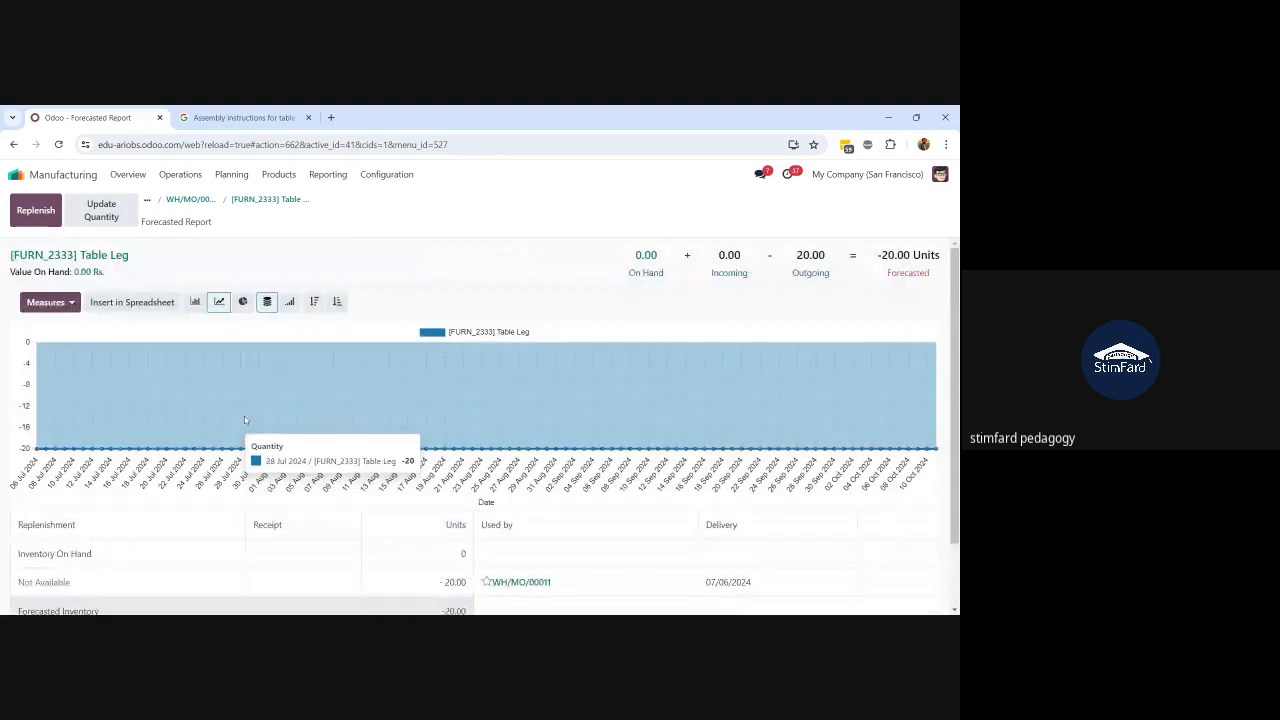
# Replenish 20 units of Table Leg using the Buy route with Wood Corner as the vendor
pyautogui.click(50, 210)
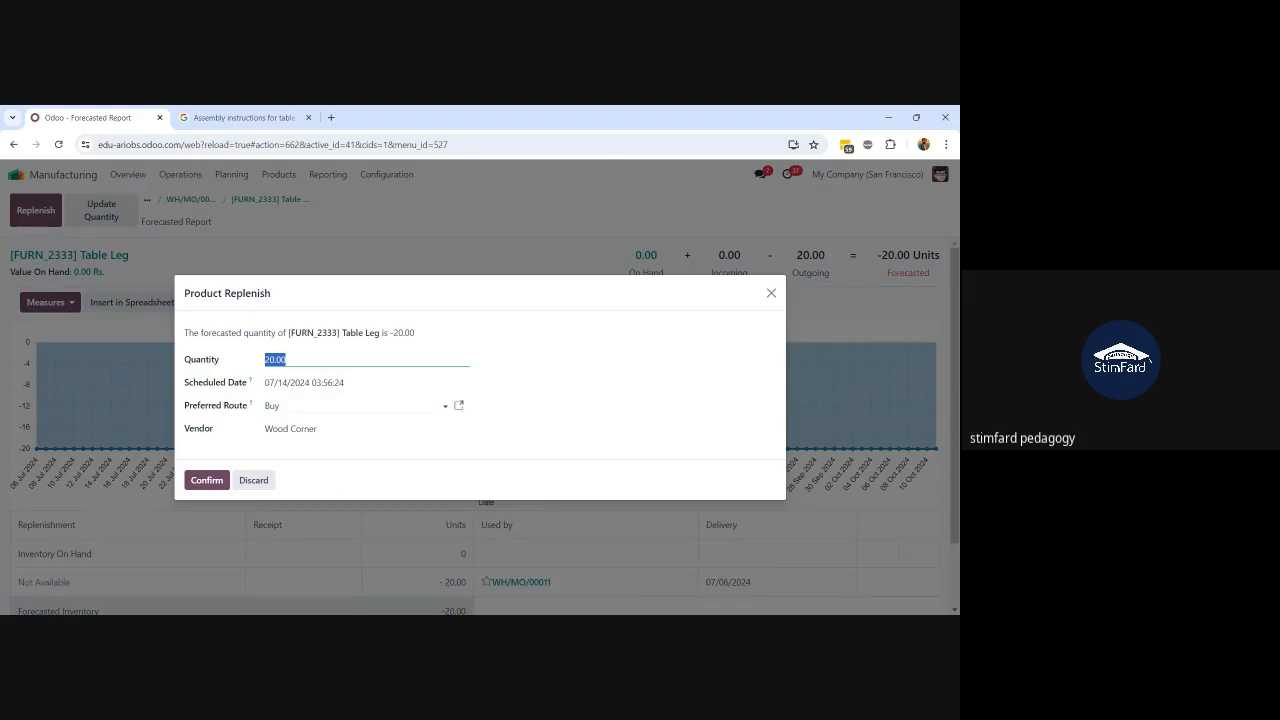
pyautogui.click(321, 428)
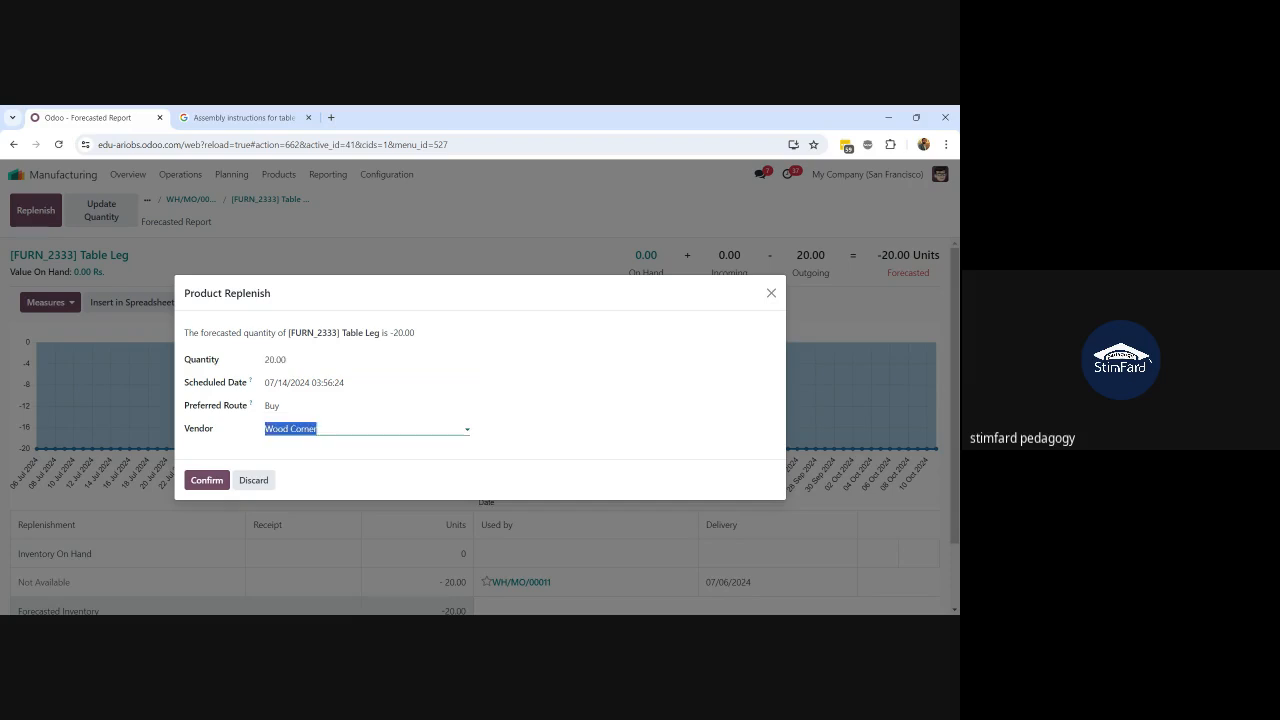
pyautogui.click(335, 429)
pyautogui.click(205, 481)
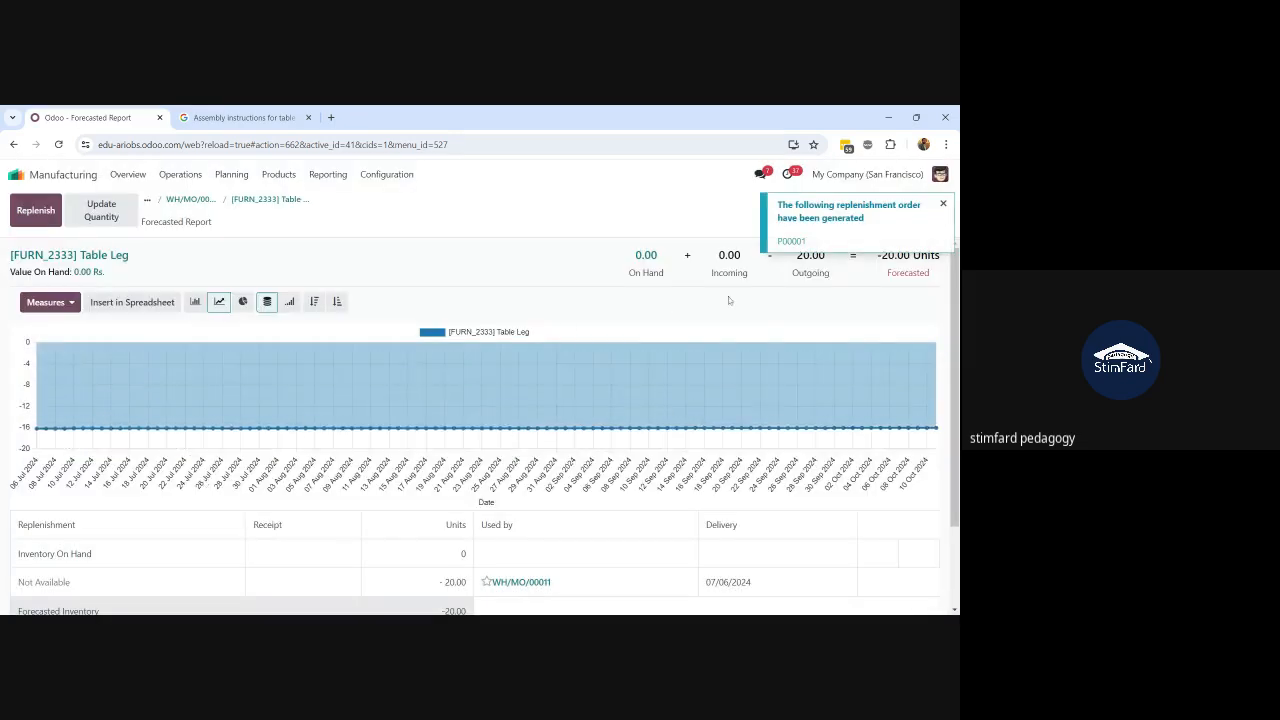
# Open the generated Wood Corner request for quotation, confirm it as a purchase order, and open its receipt
pyautogui.click(791, 241)
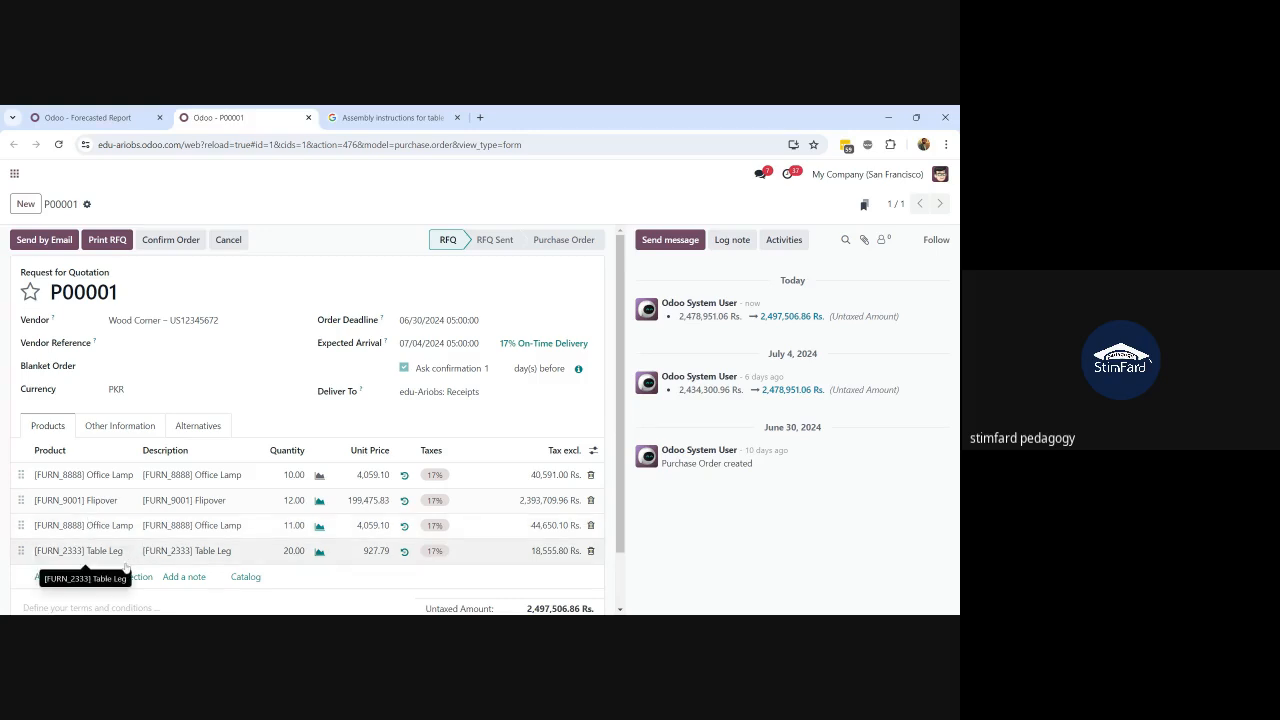
pyautogui.click(164, 244)
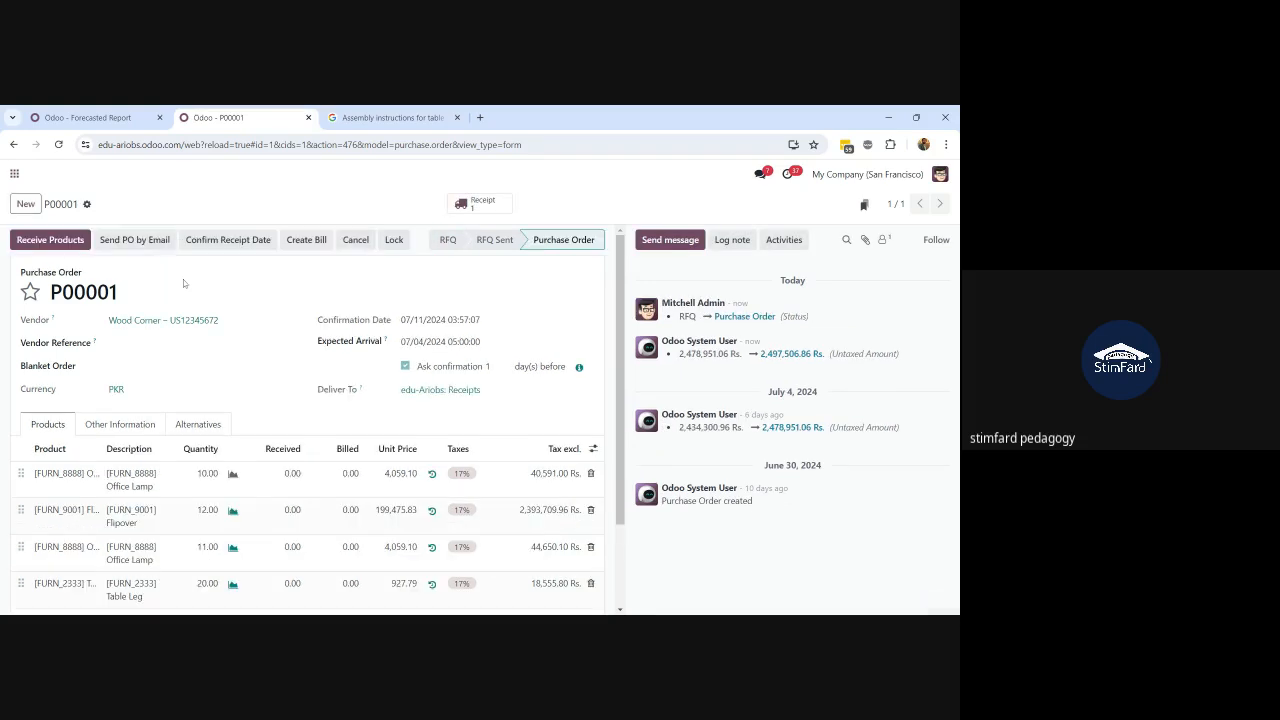
pyautogui.click(64, 244)
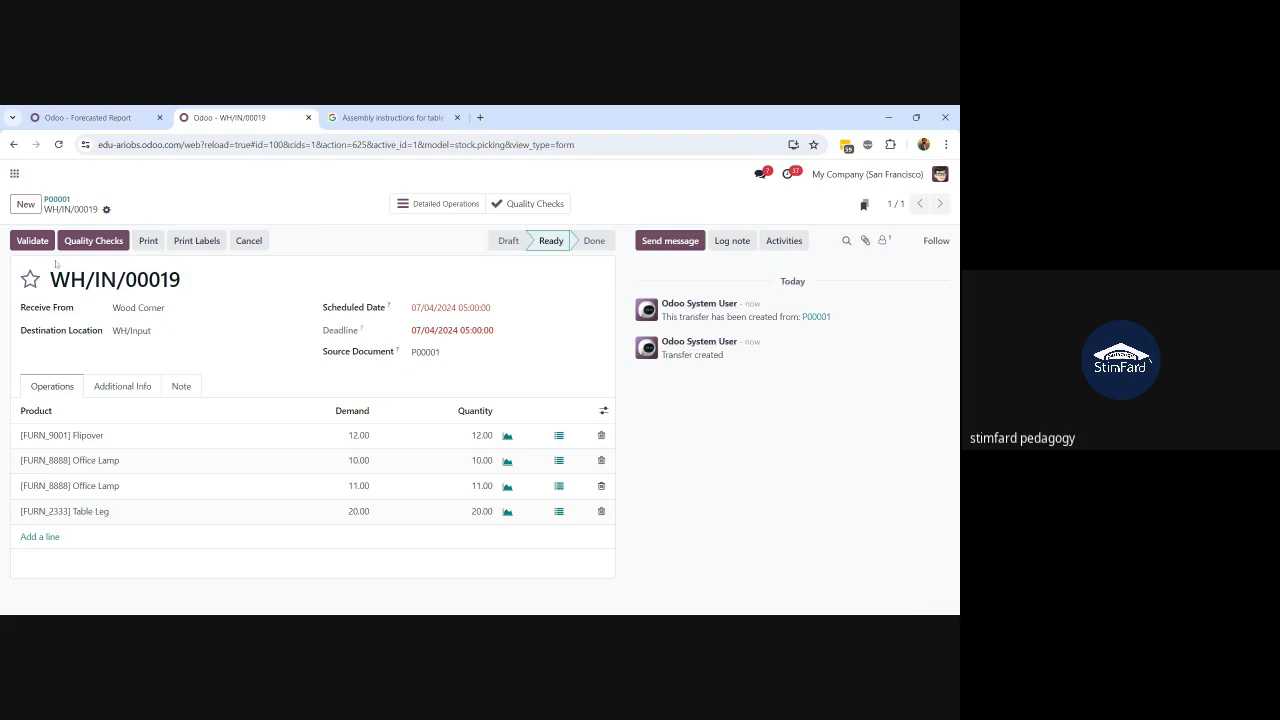
# Pass the Office Lamp quality check on the receipt and try to validate the transfer
pyautogui.click(91, 245)
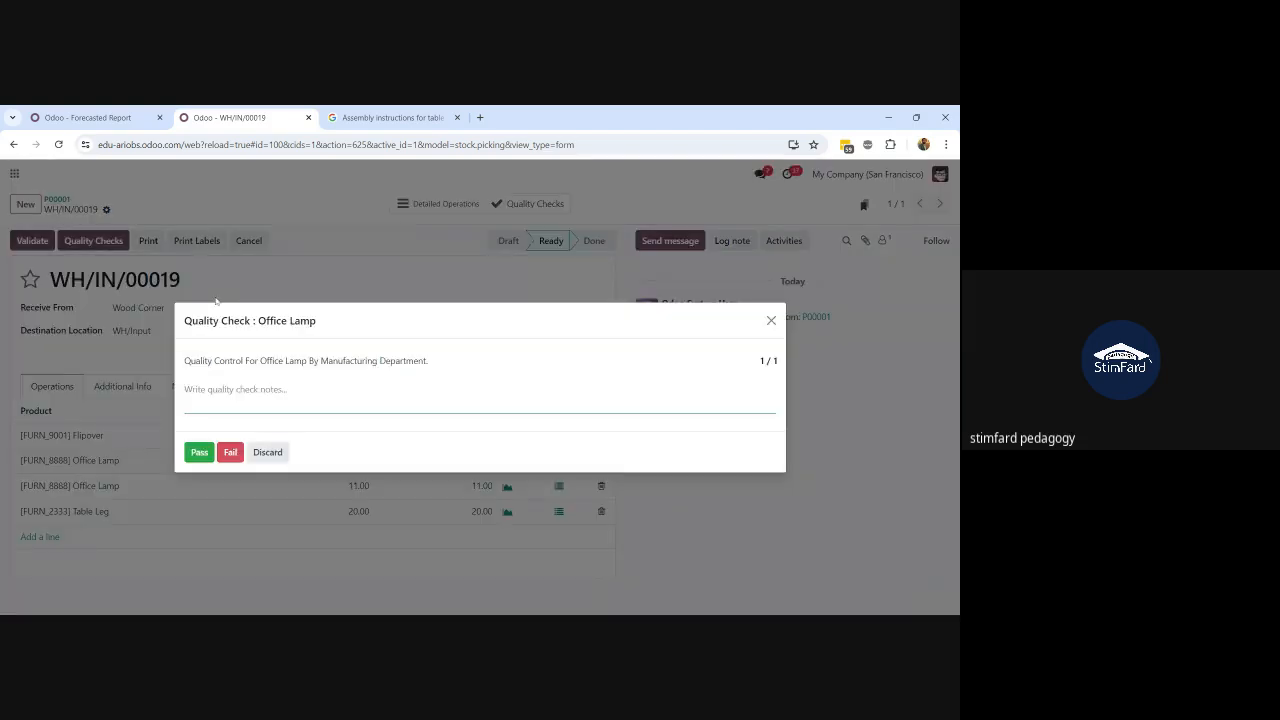
pyautogui.click(199, 452)
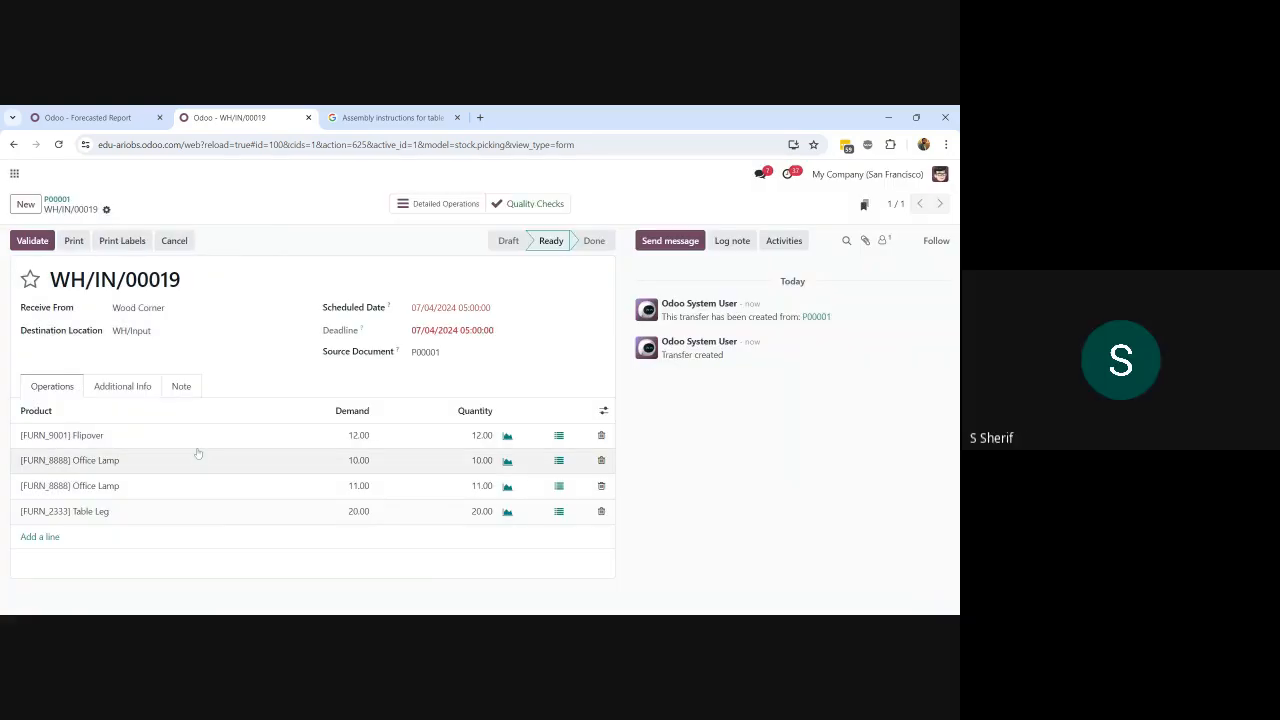
pyautogui.click(32, 241)
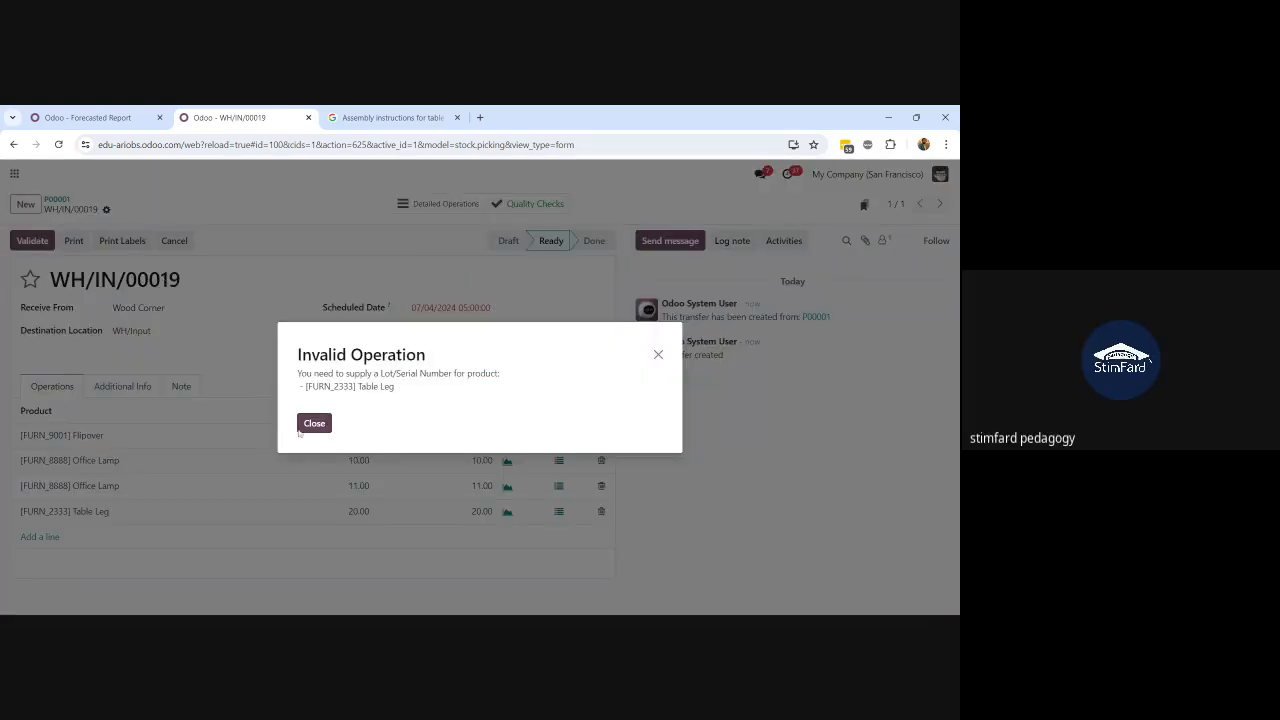
pyautogui.click(314, 423)
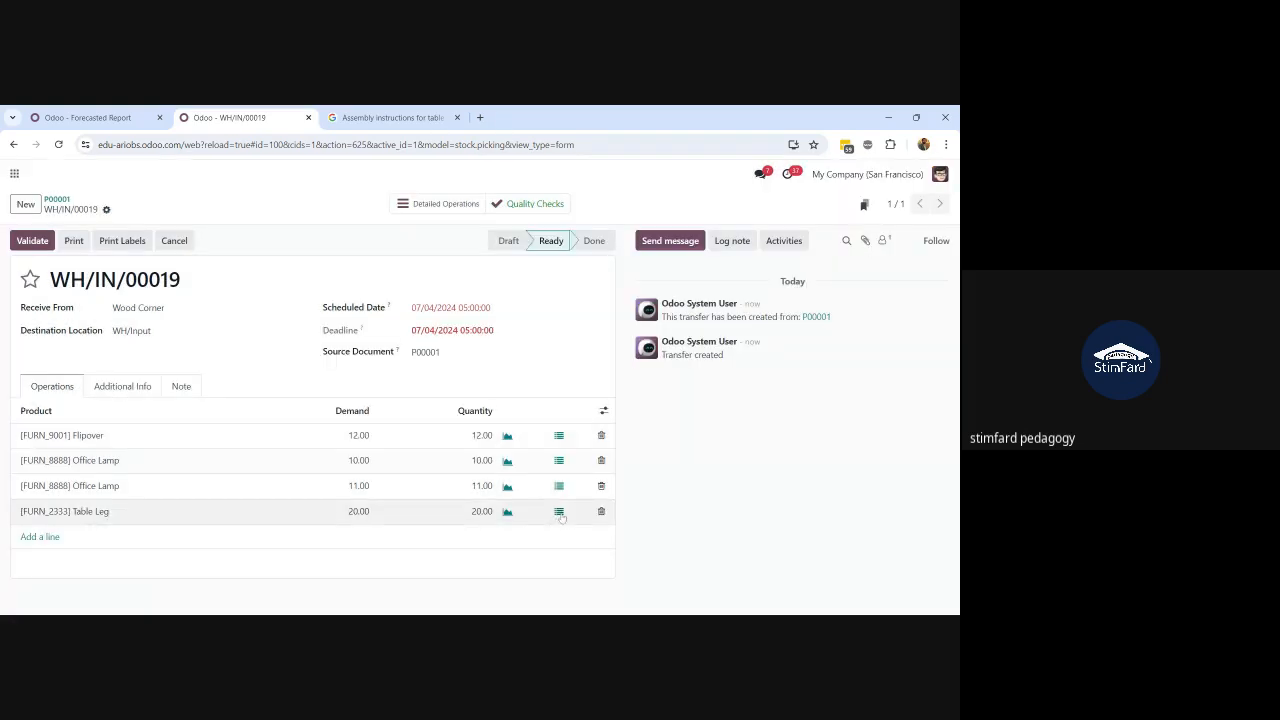
# Open the Table Leg product from the receipt, set its traceability to No Tracking, and save it
pyautogui.click(100, 514)
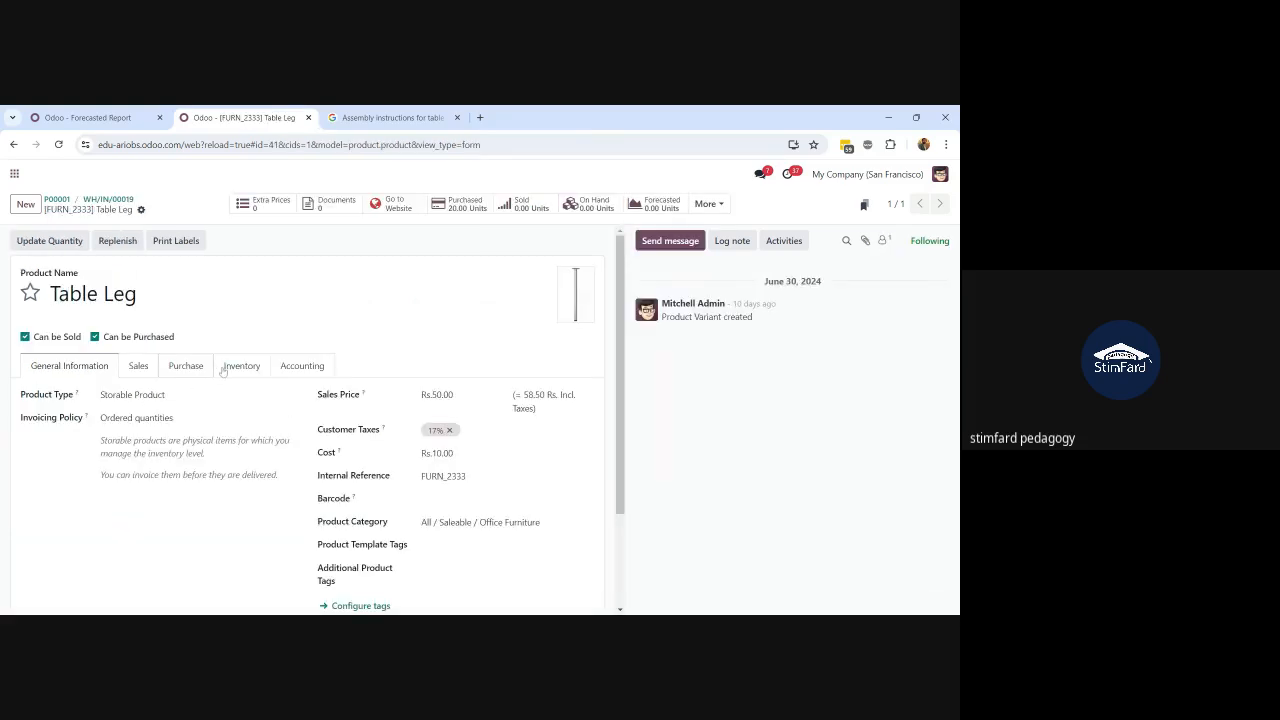
pyautogui.click(230, 367)
pyautogui.scroll(-2, 130, 454)
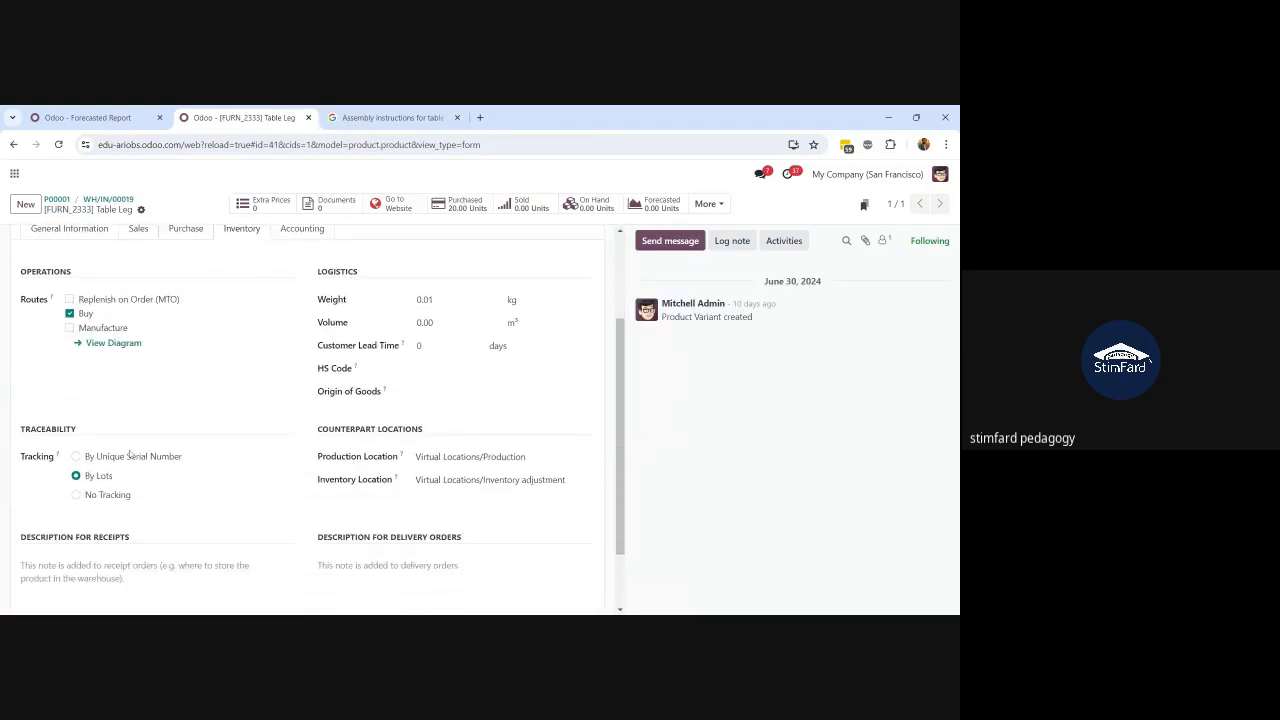
pyautogui.click(76, 493)
pyautogui.click(160, 209)
pyautogui.scroll(3, 181, 290)
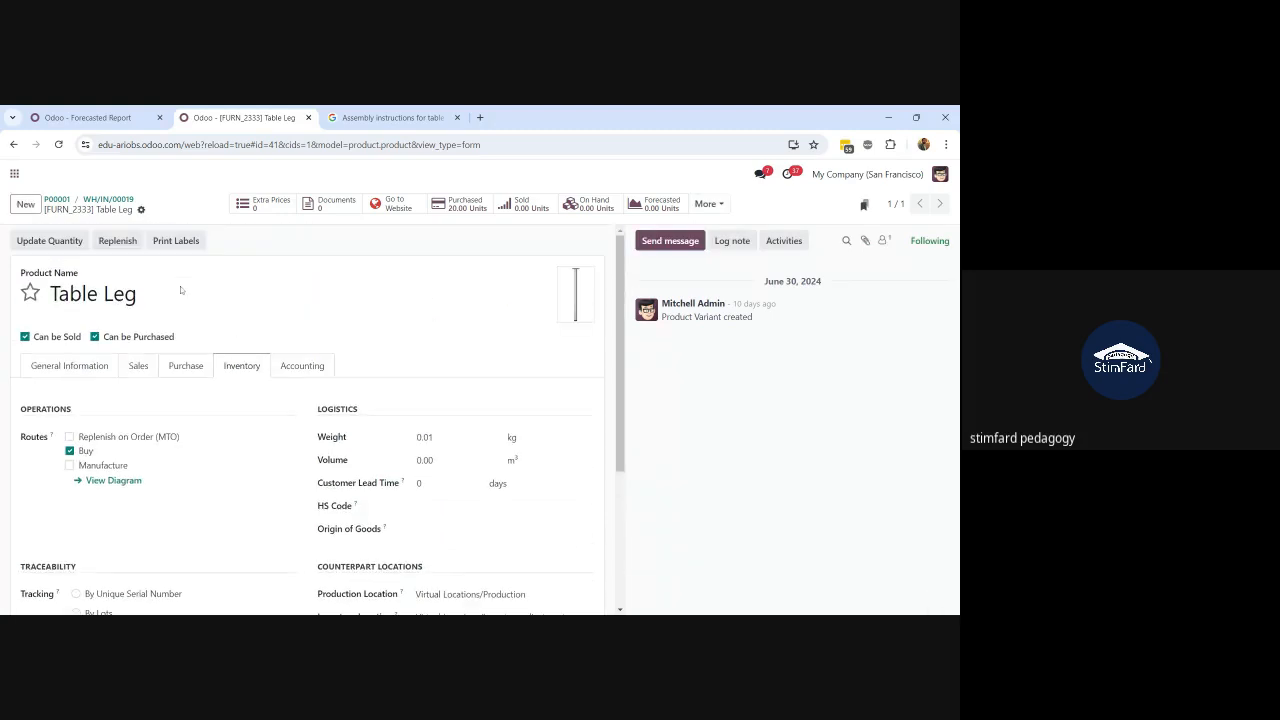
# Return to the Wood Corner receipt, validate it, and go back to its purchase order
pyautogui.click(121, 201)
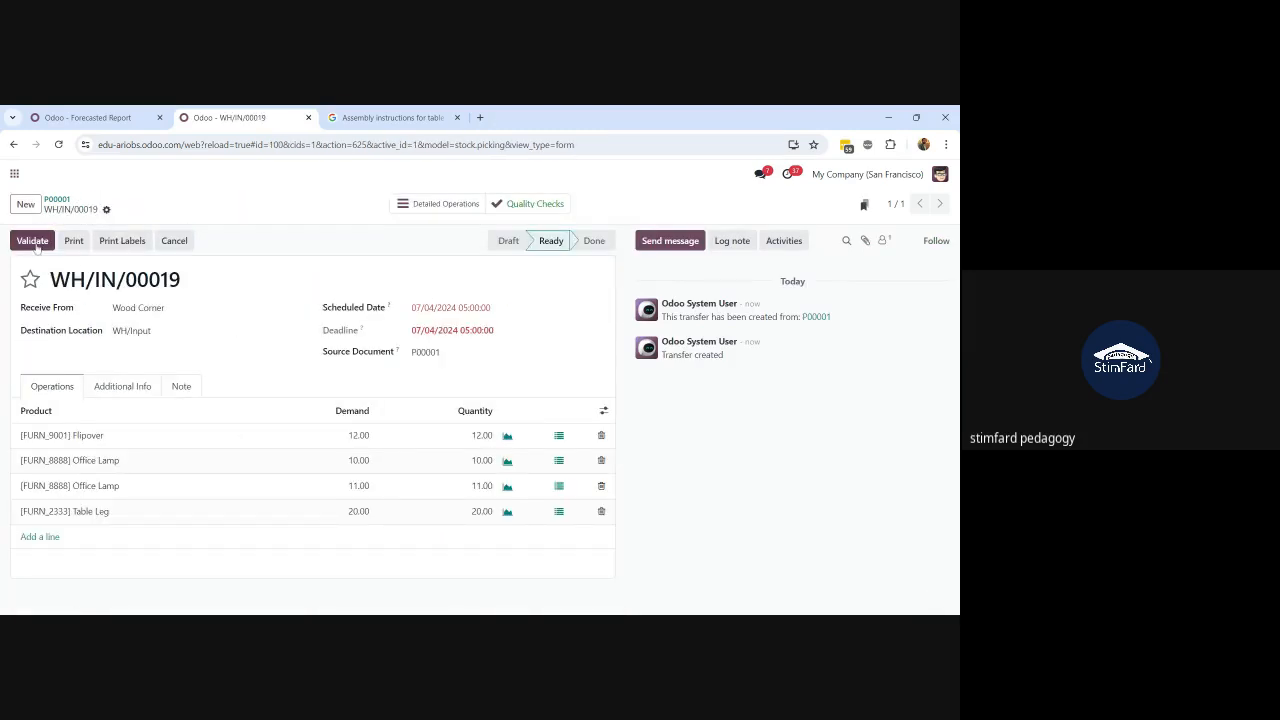
pyautogui.click(36, 243)
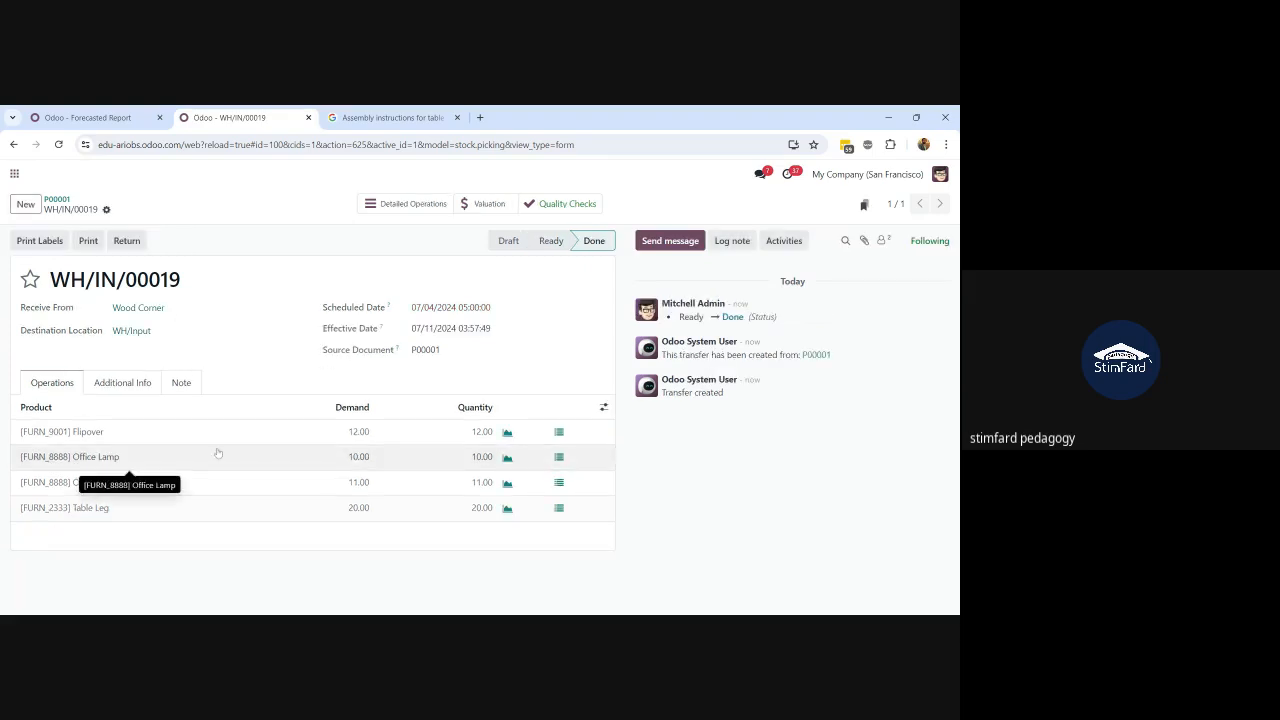
pyautogui.click(57, 201)
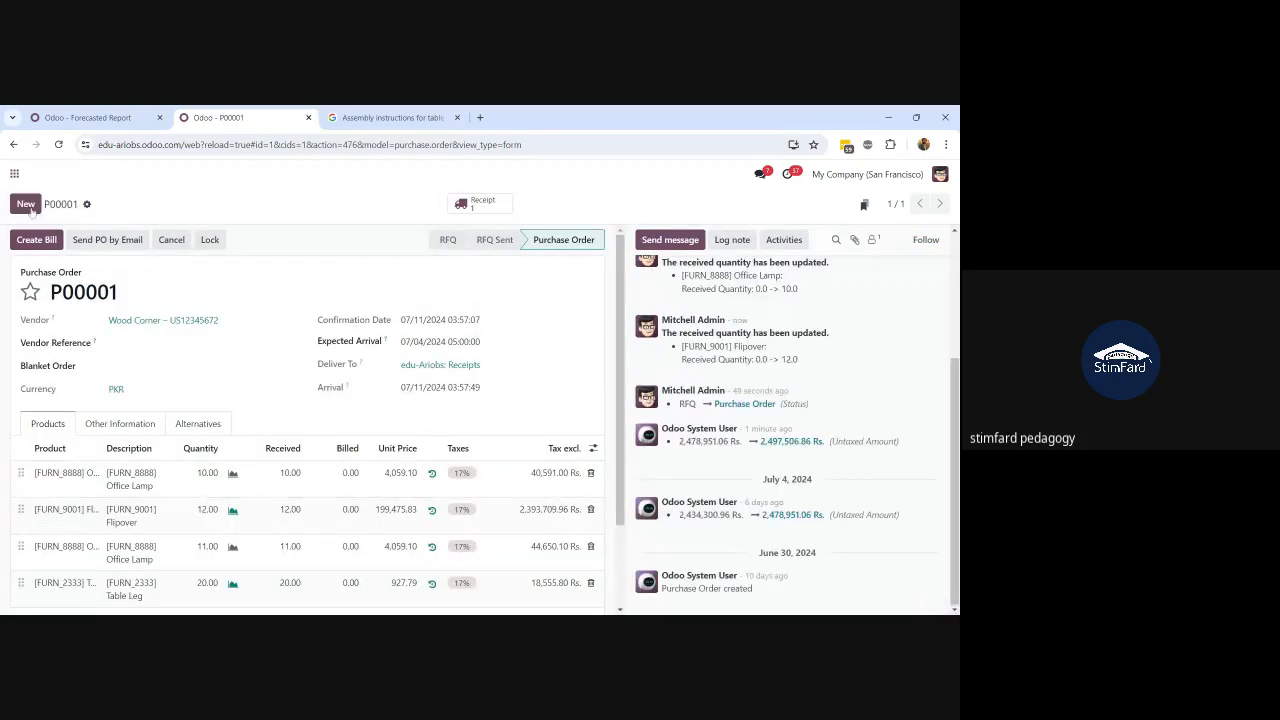
# Go back to the Large Desk manufacturing order in the other browser tab and check its component availability and status
pyautogui.click(90, 117)
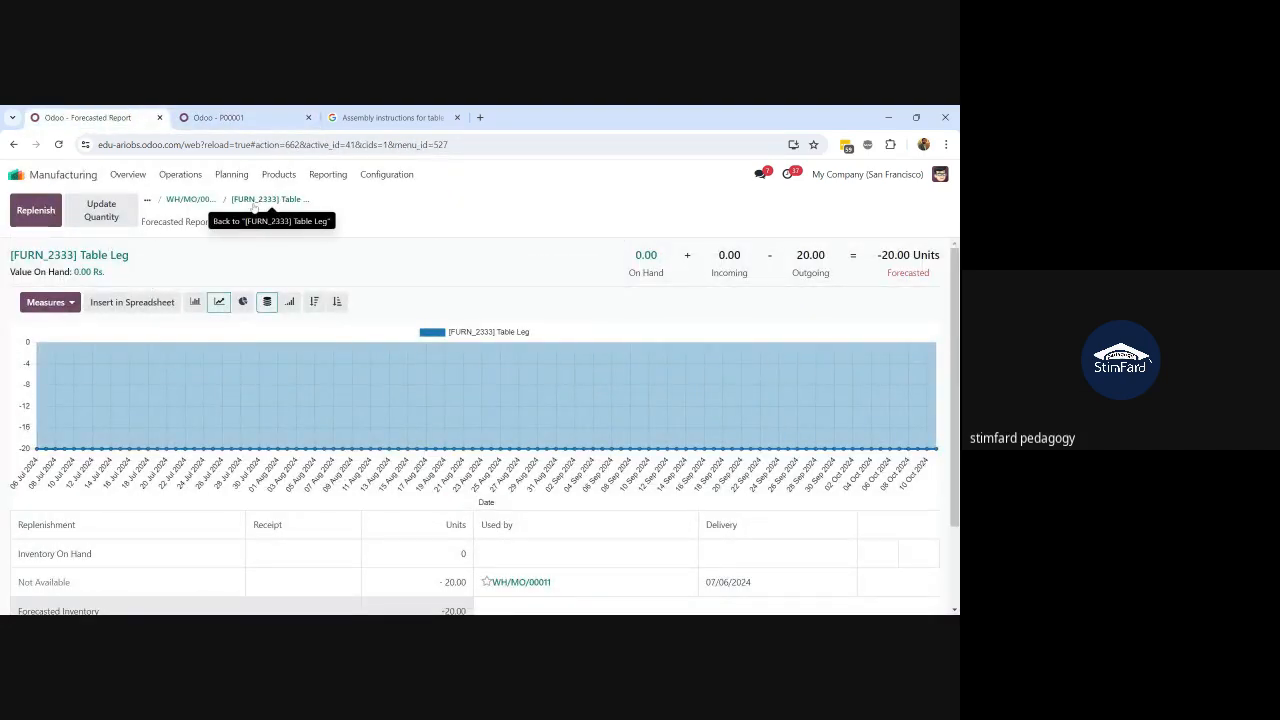
pyautogui.click(206, 204)
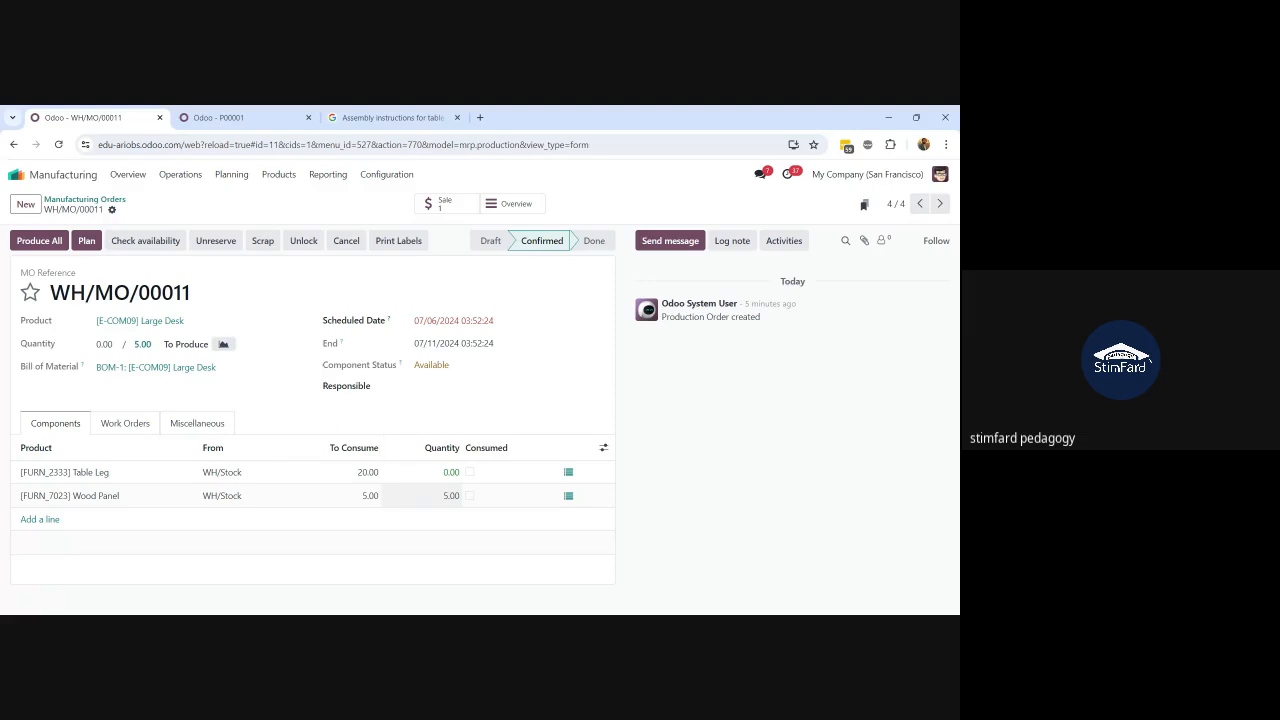
pyautogui.doubleClick(428, 366)
pyautogui.click(481, 371)
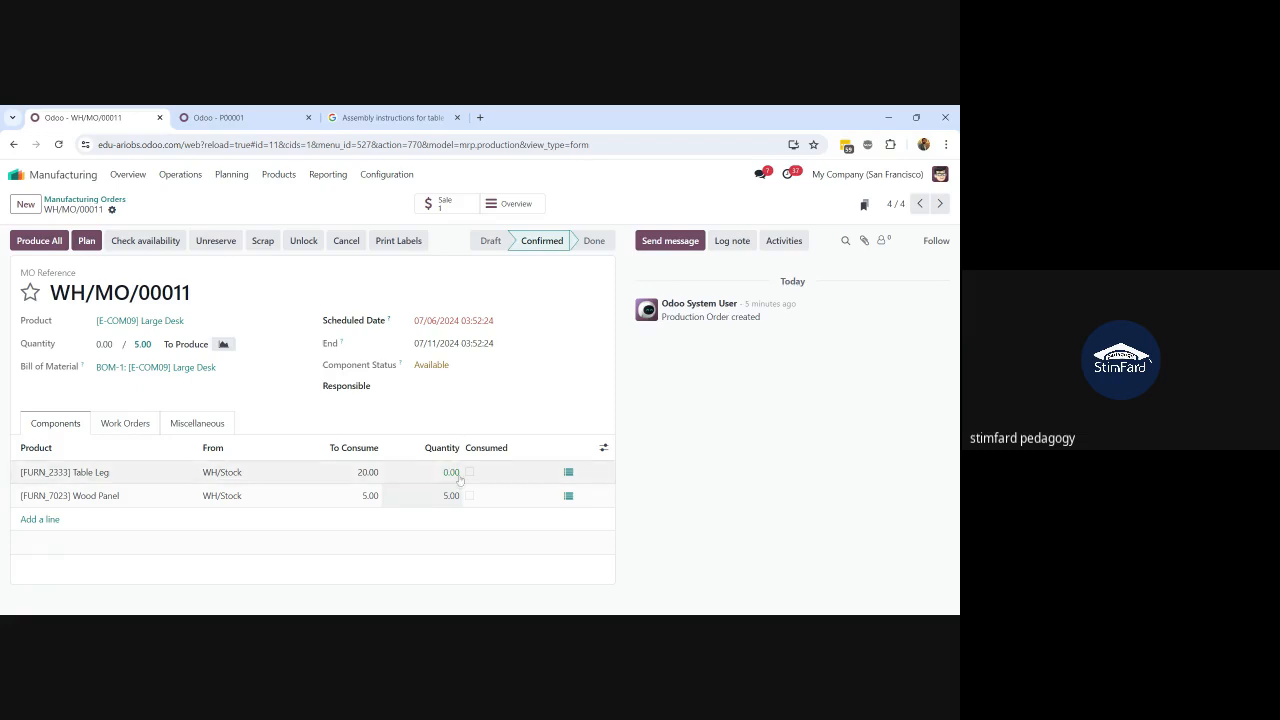
pyautogui.click(146, 241)
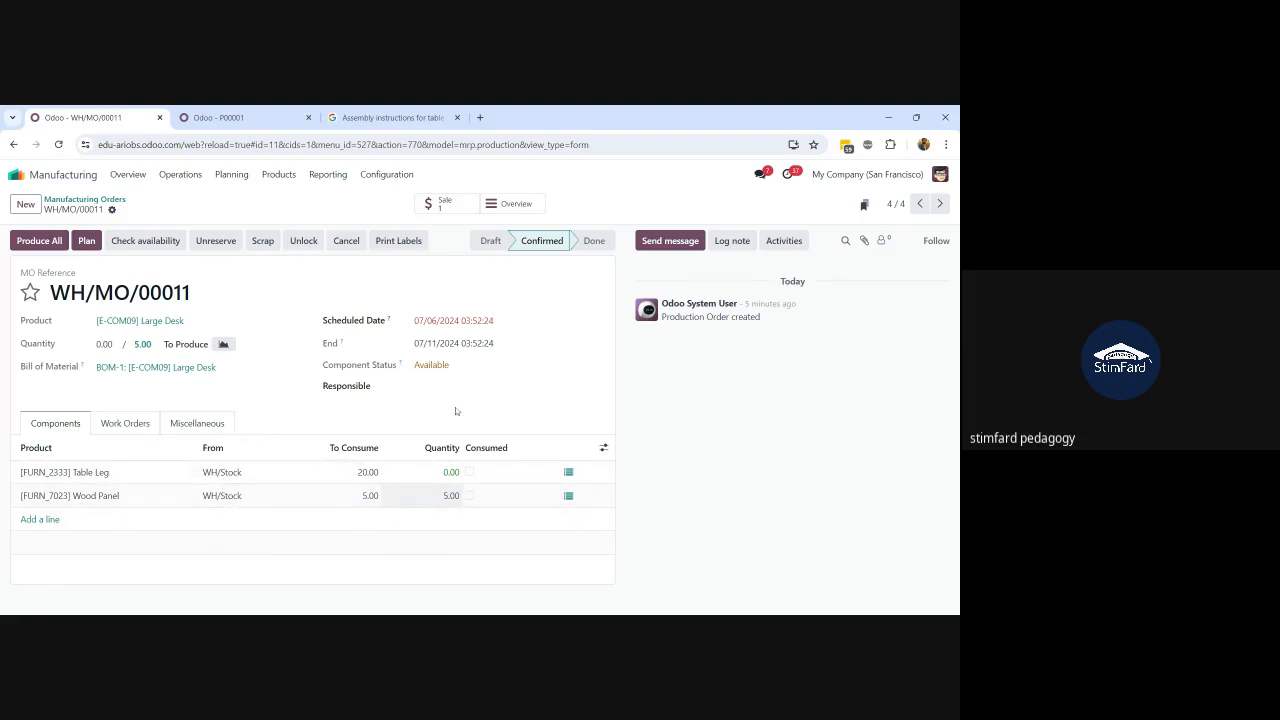
pyautogui.moveTo(457, 368); pyautogui.dragTo(412, 368)
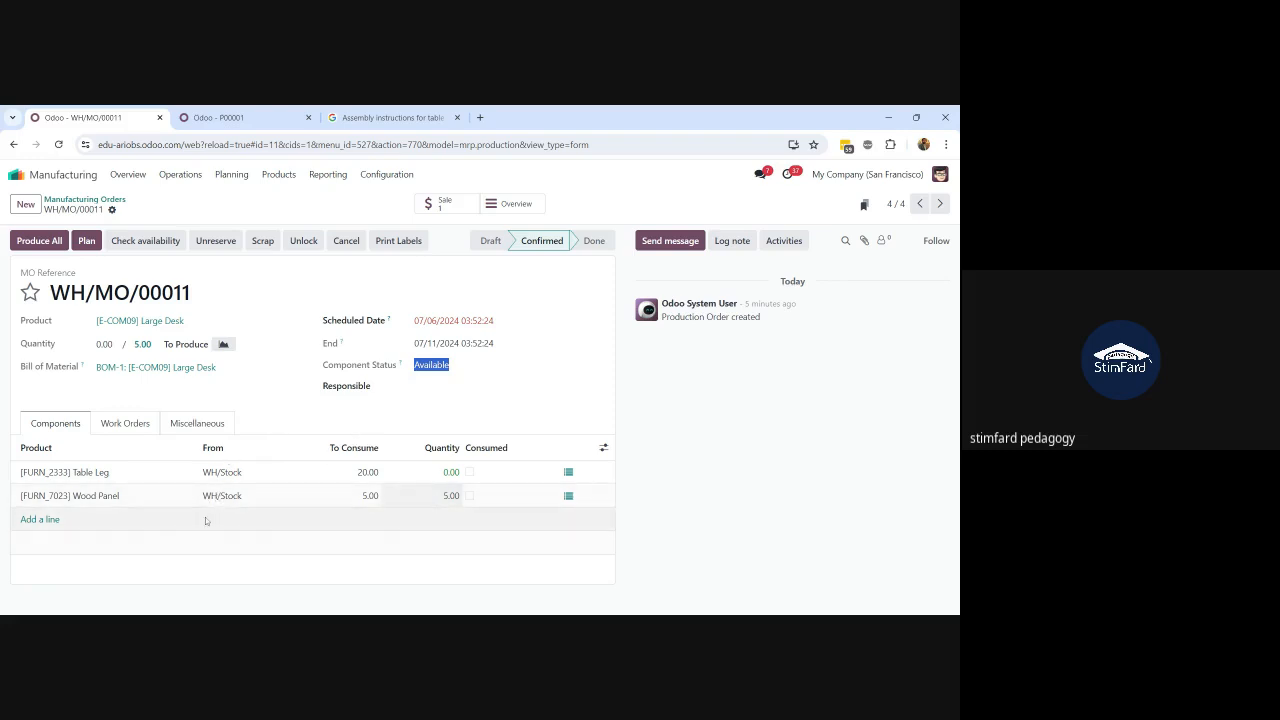
# Switch to the Inventory app and list the internal transfers ready to process
pyautogui.click(16, 175)
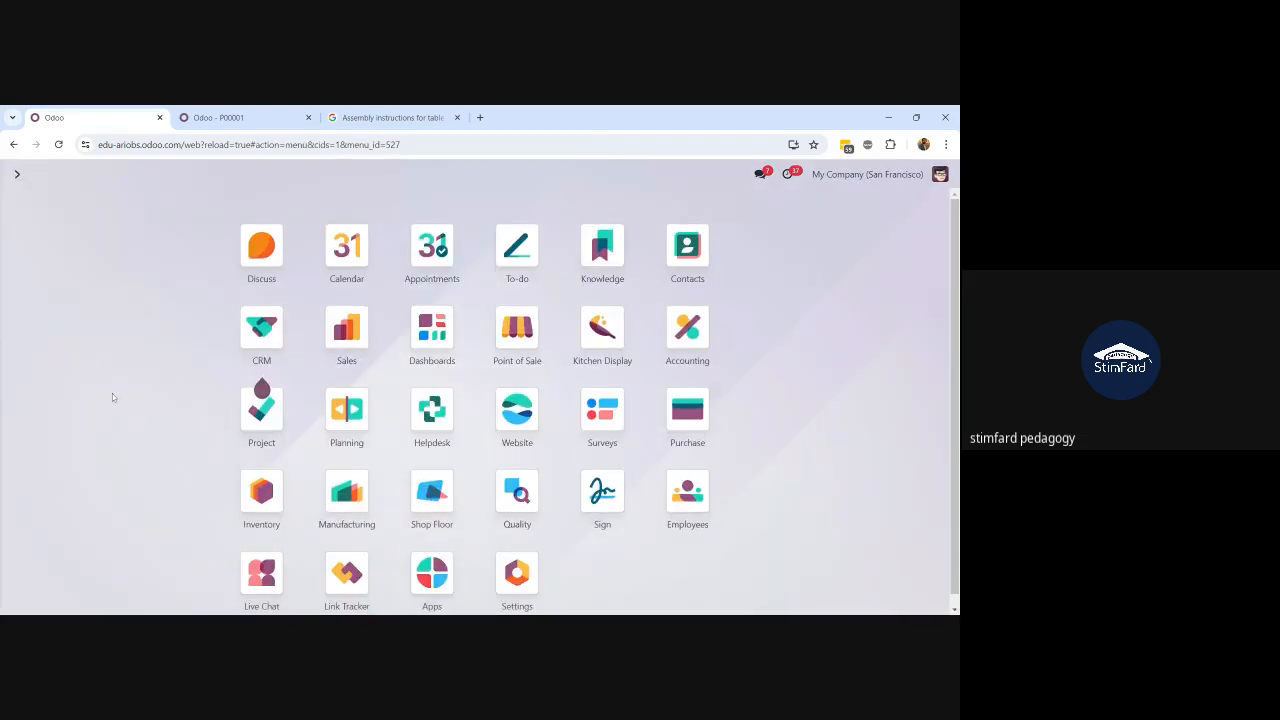
pyautogui.write('invve')
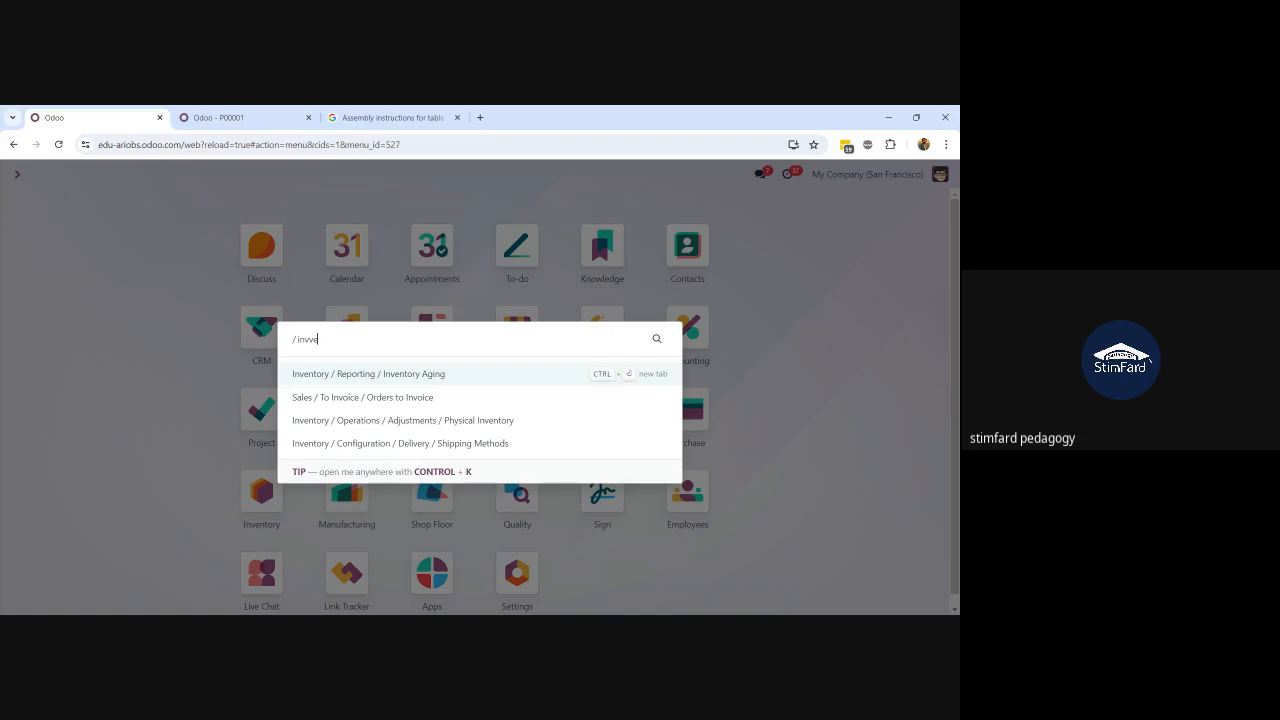
pyautogui.press('BackSpace')
pyautogui.press('BackSpace')
pyautogui.press('BackSpace')
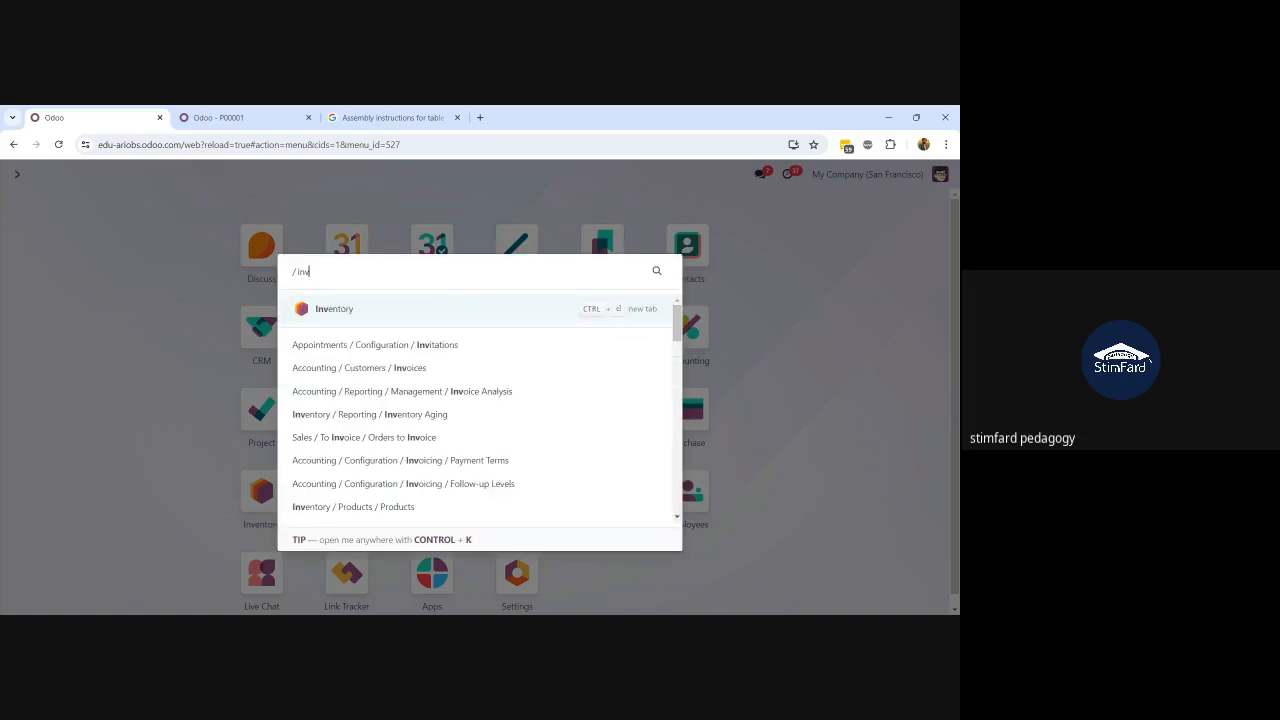
pyautogui.click(409, 305)
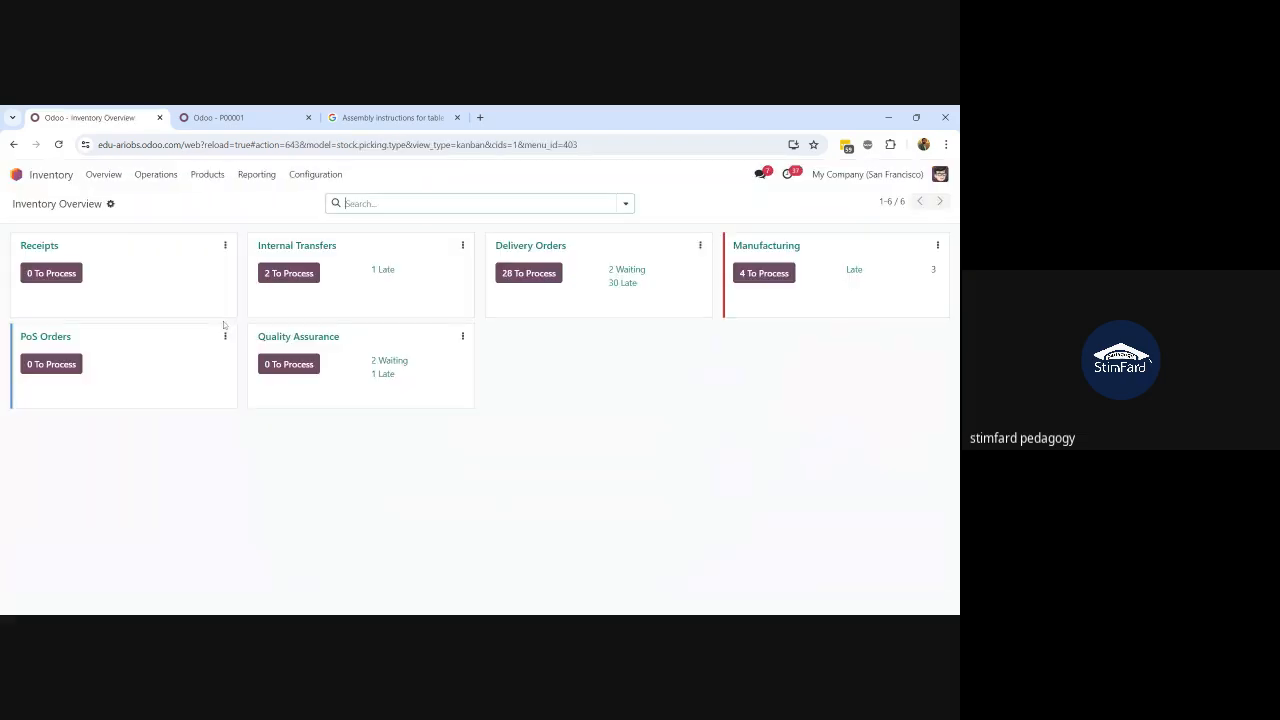
pyautogui.click(285, 279)
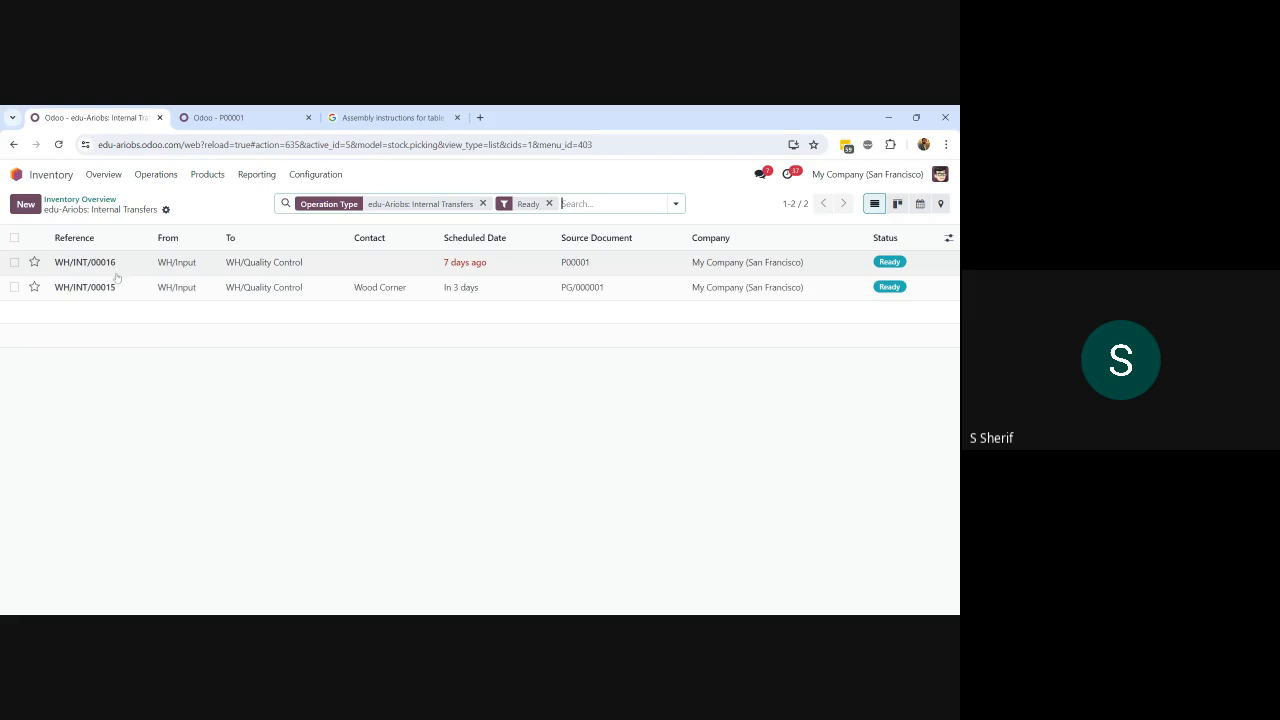
# Check the products in the first internal transfer, and open the Wood Corner transfer from WH/Input to WH/Quality Control instead
pyautogui.click(113, 266)
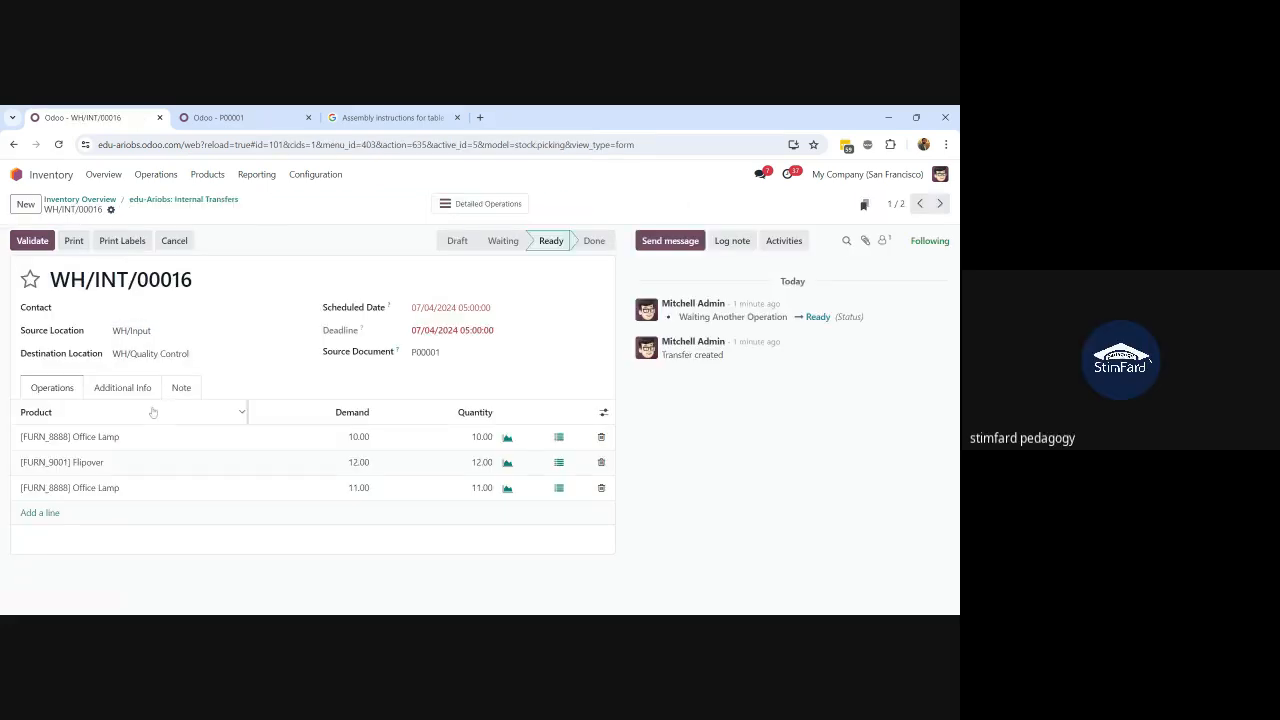
pyautogui.click(181, 201)
pyautogui.click(144, 289)
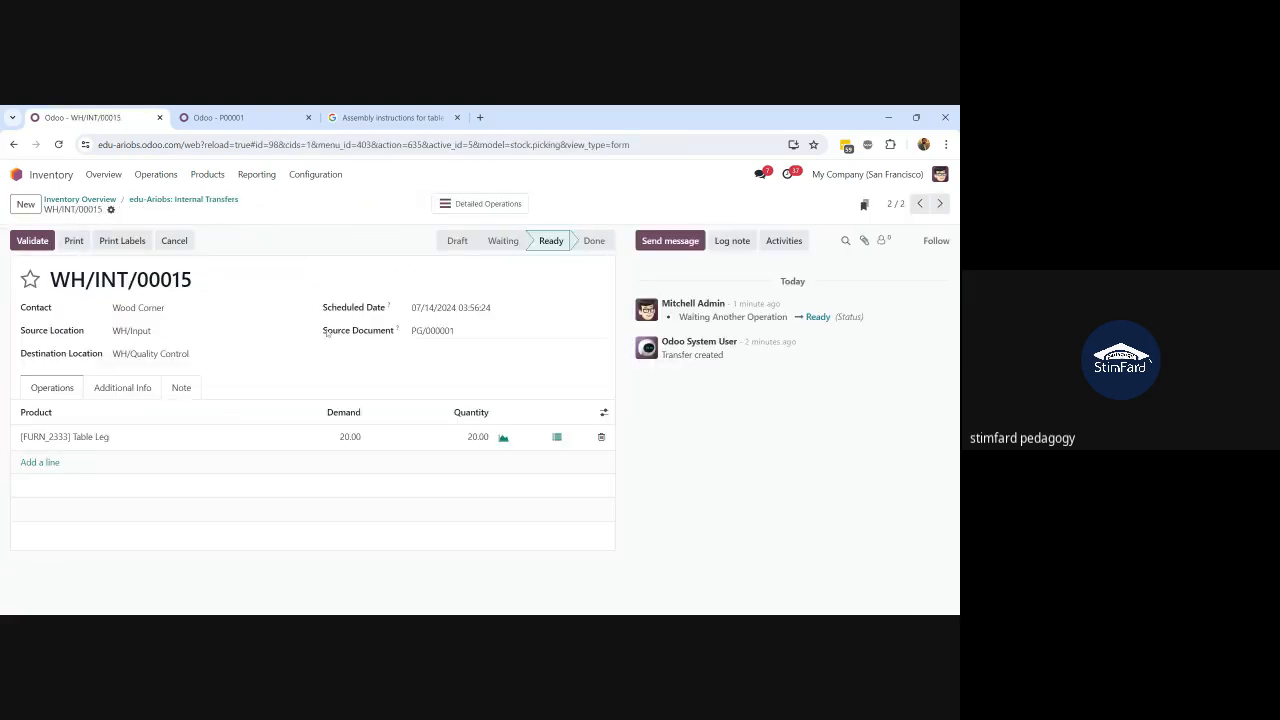
# Validate the Wood Corner transfer to WH/Quality Control, and open its ready Quality Assurance transfer to WH/Stock
pyautogui.click(40, 243)
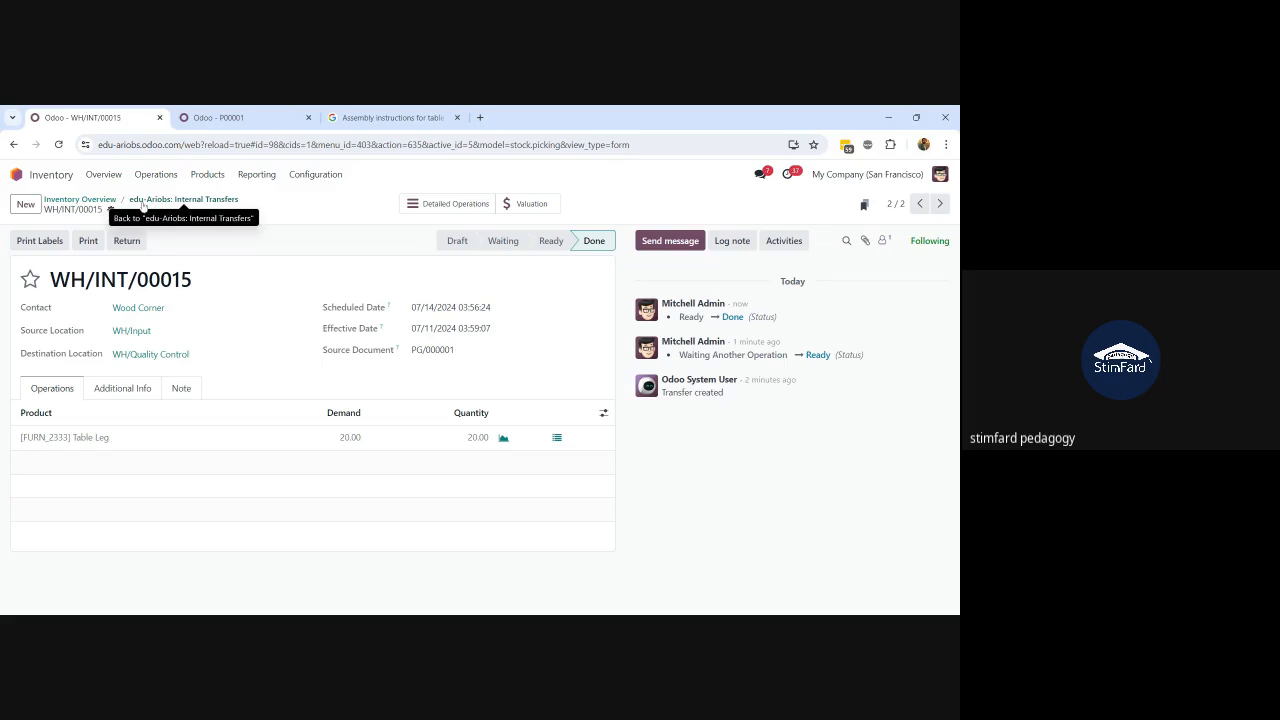
pyautogui.click(106, 200)
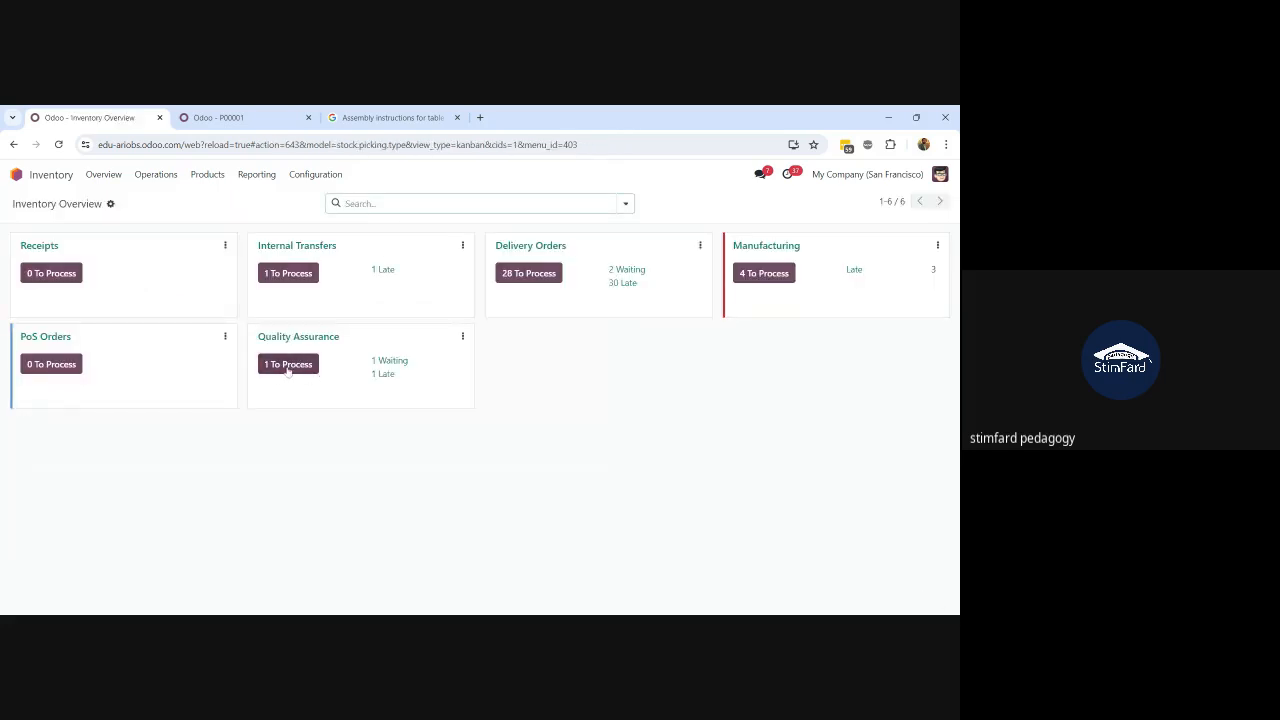
pyautogui.click(288, 364)
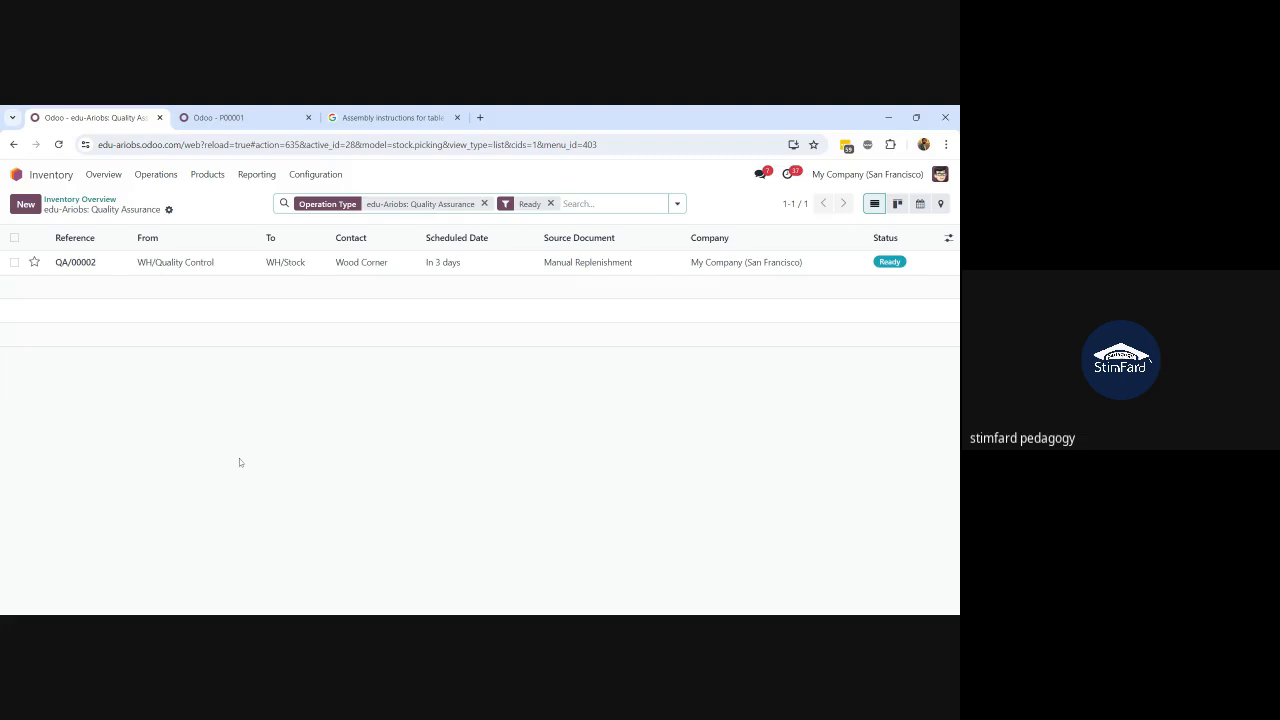
pyautogui.click(165, 264)
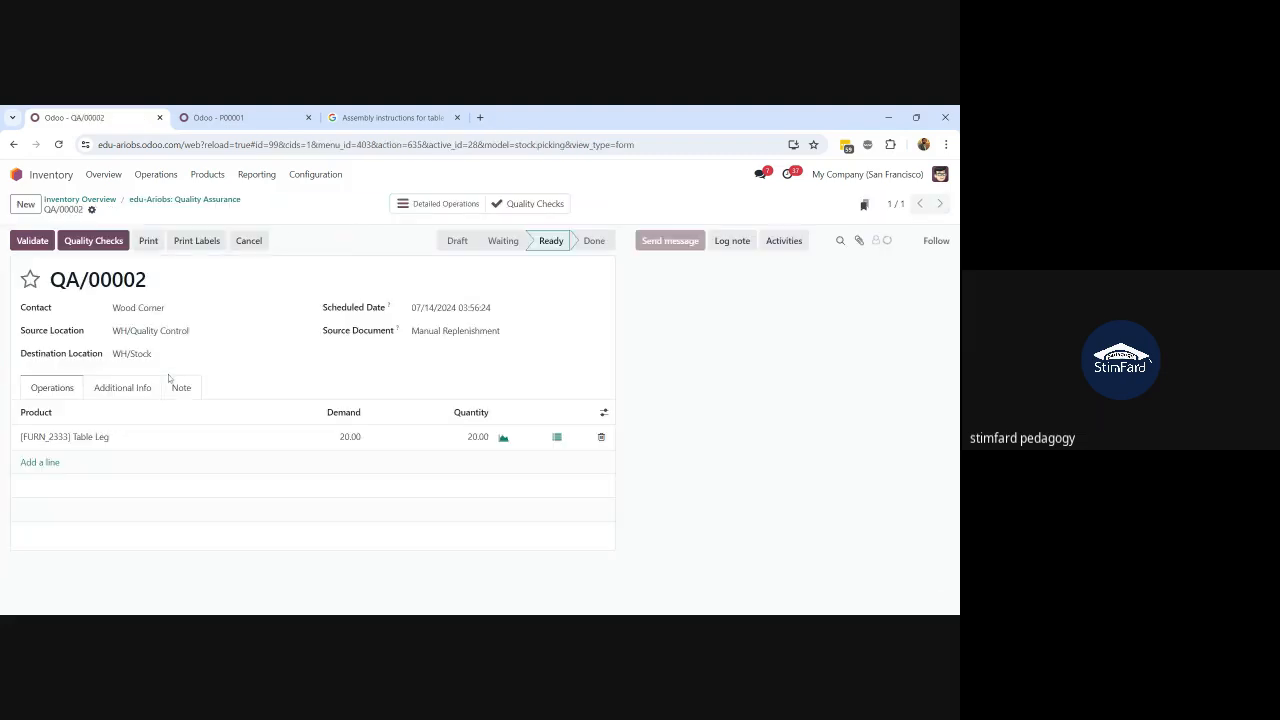
# Complete the quality checks with a measure of 11 mm, the product picture and a pass, and validate the transfer
pyautogui.click(100, 245)
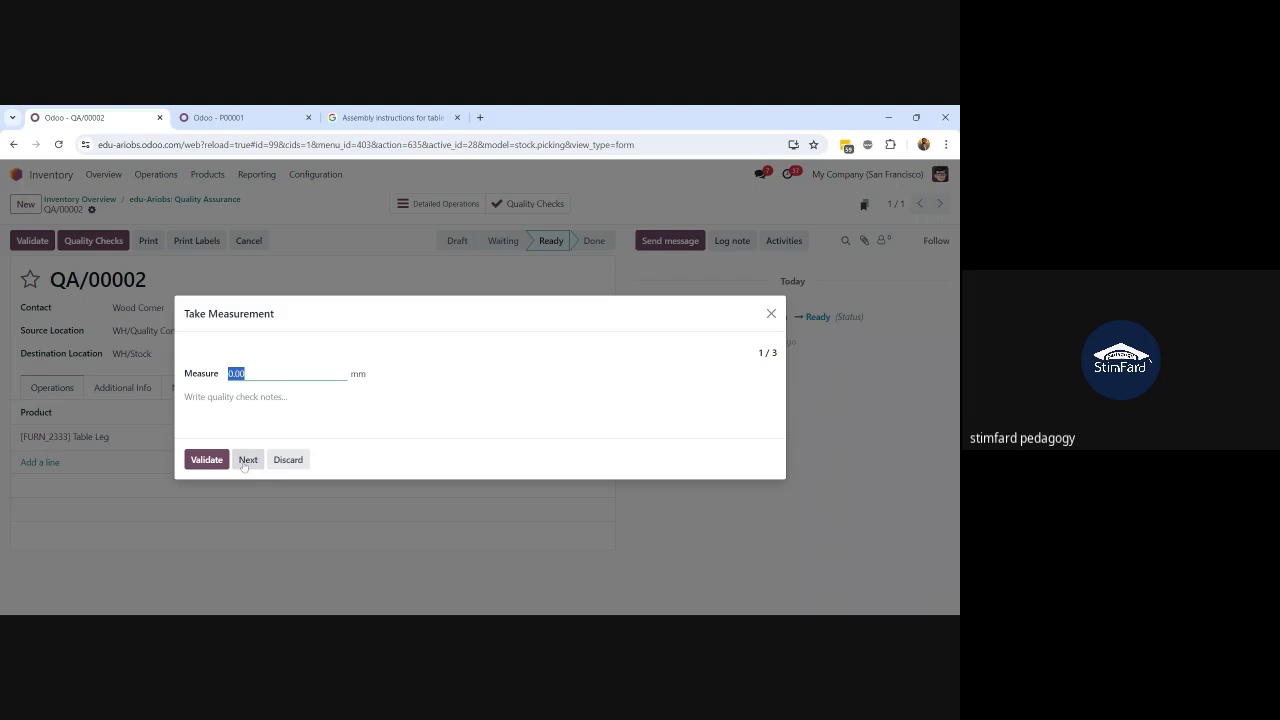
pyautogui.write('11')
pyautogui.click(206, 461)
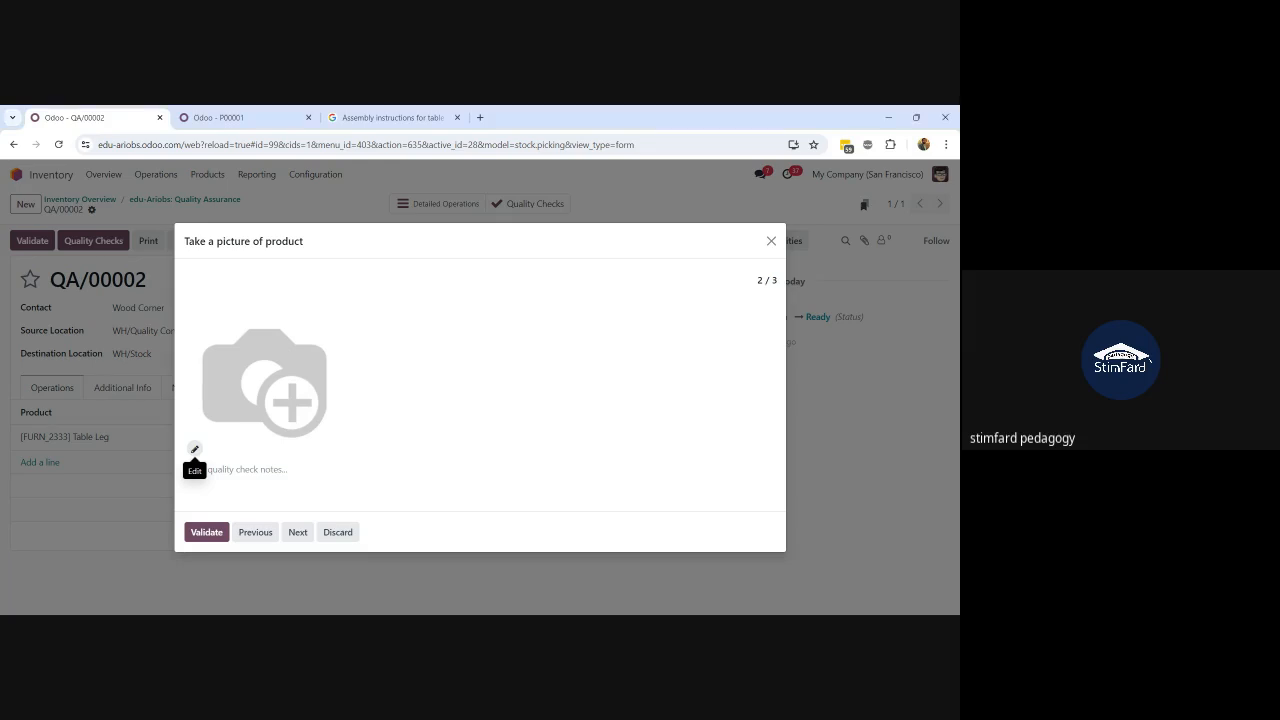
pyautogui.click(217, 579)
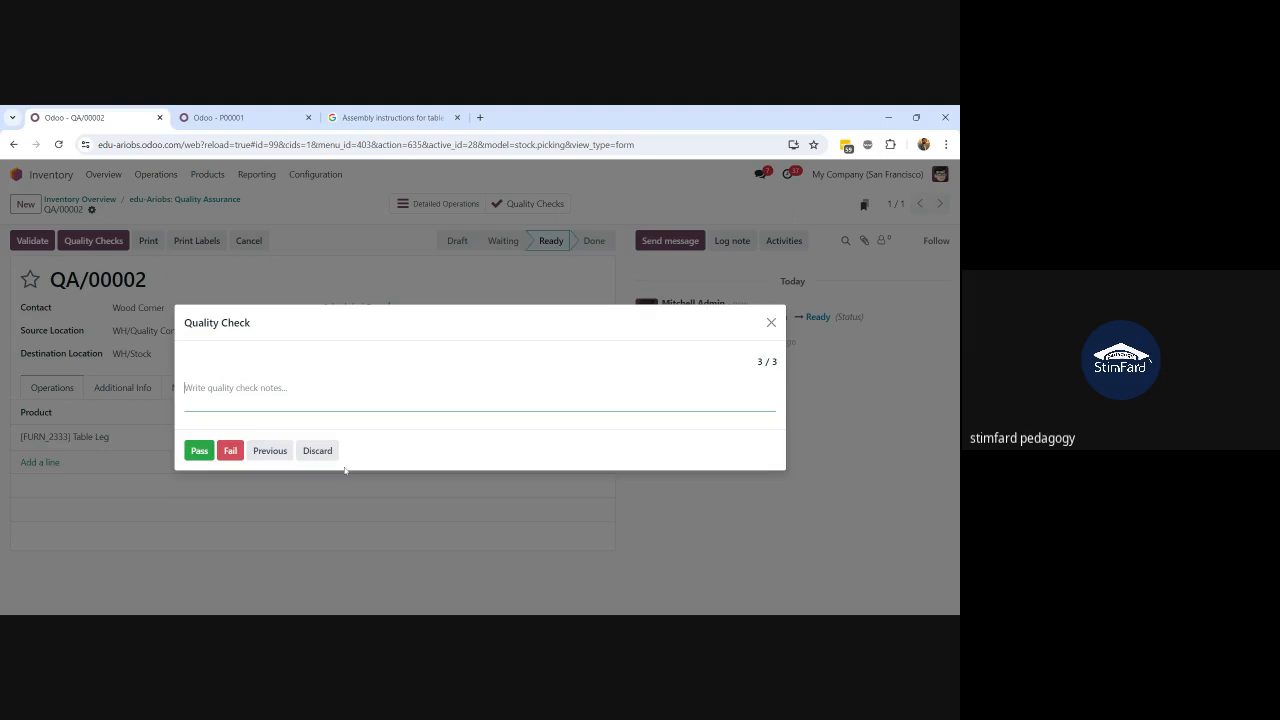
pyautogui.click(195, 452)
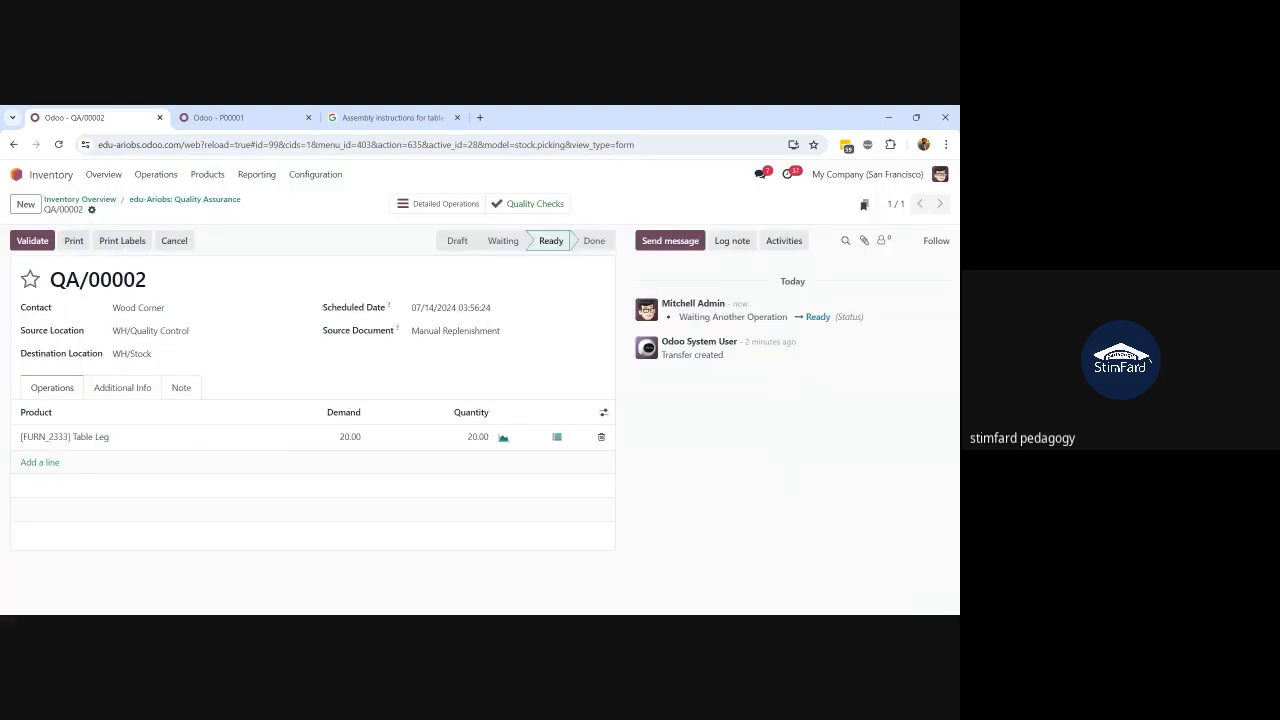
pyautogui.click(31, 241)
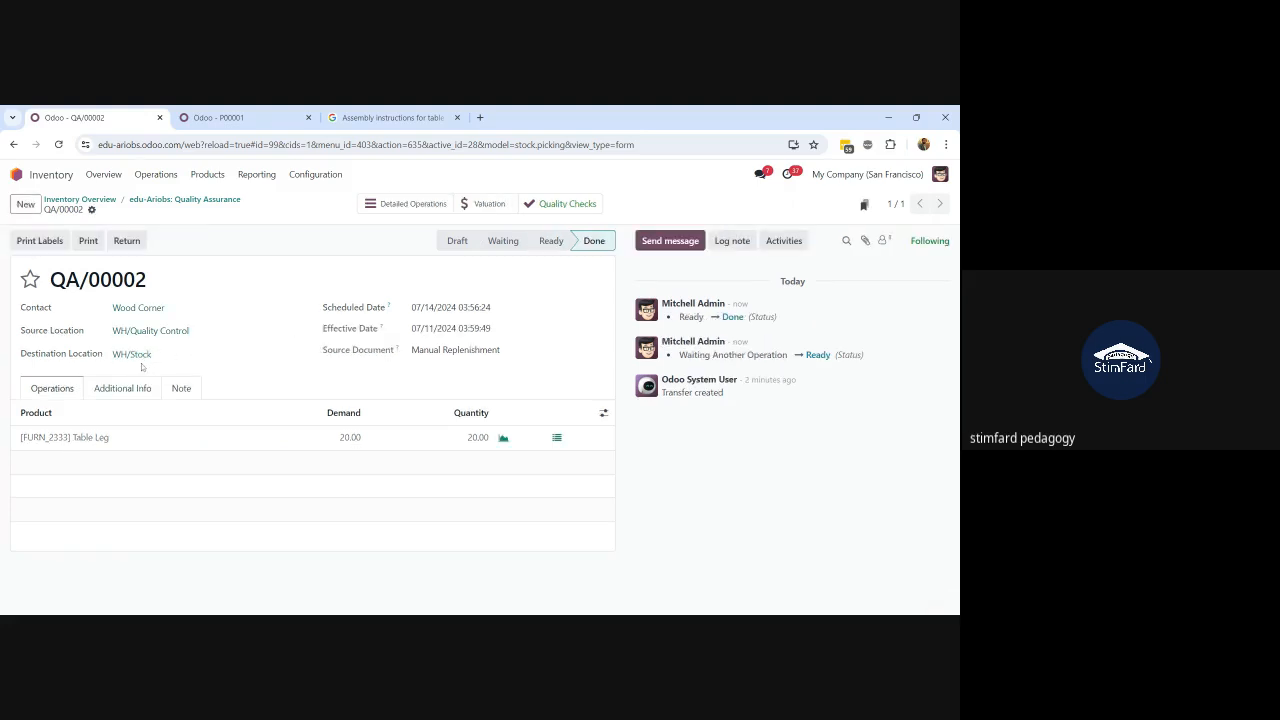
# Switch to the Manufacturing app and open the Large Desk order from the manufacturing orders list
pyautogui.click(17, 175)
pyautogui.write('manuf')
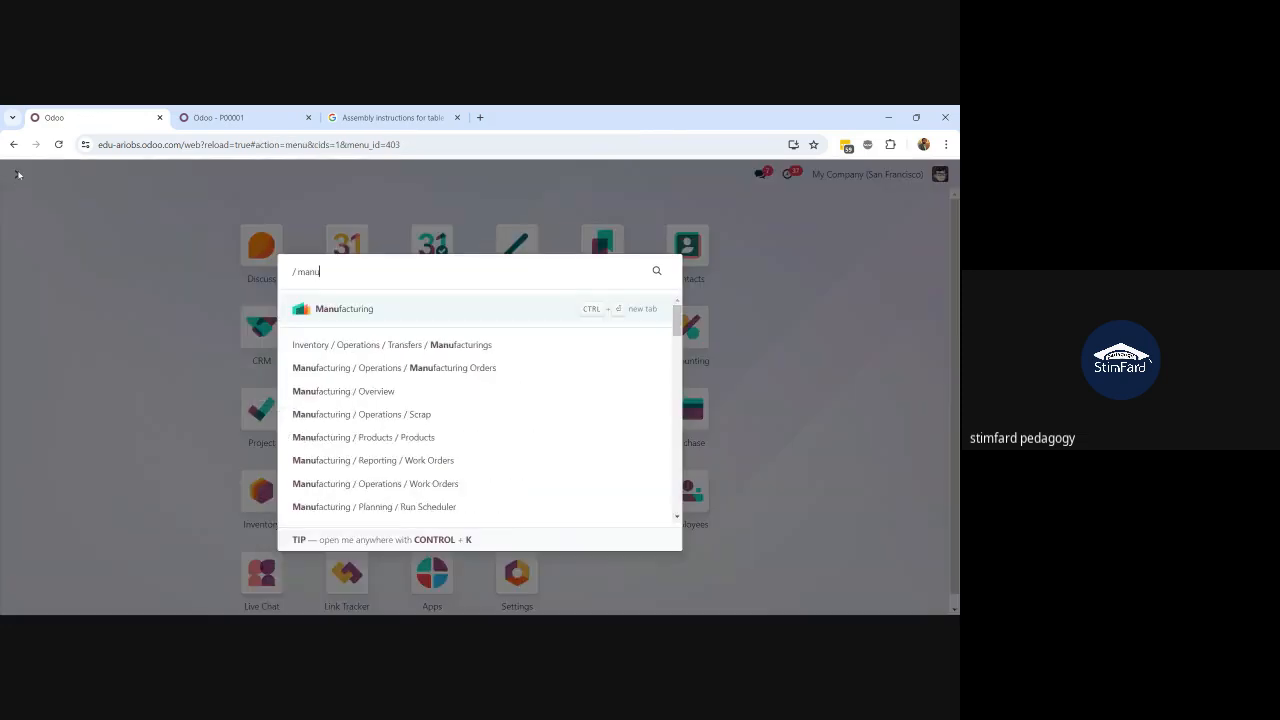
pyautogui.press('Return')
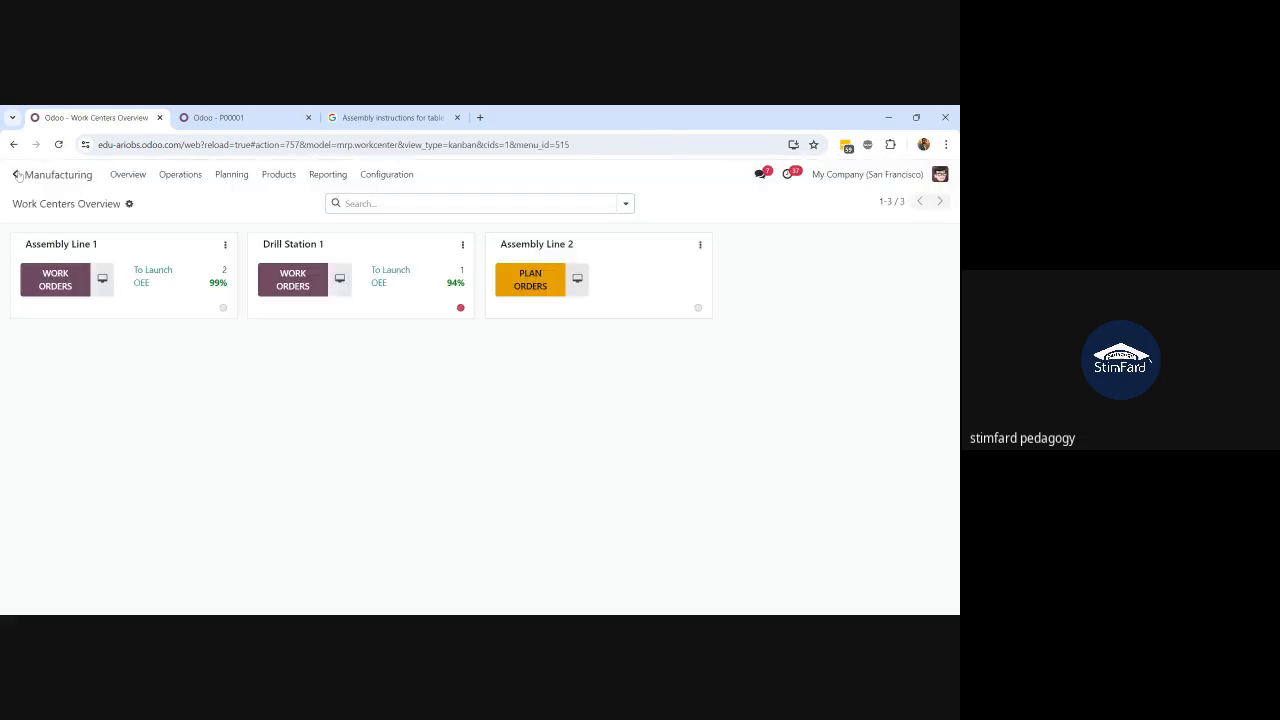
pyautogui.click(178, 178)
pyautogui.click(190, 199)
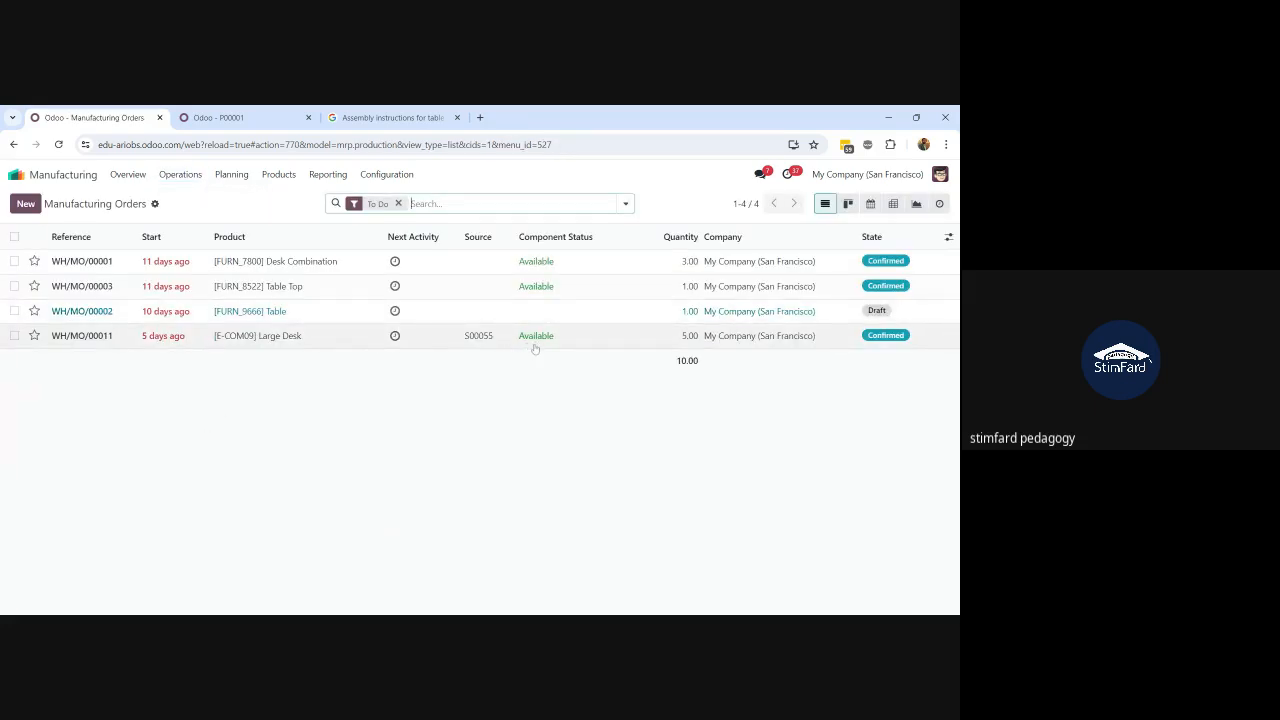
pyautogui.click(259, 340)
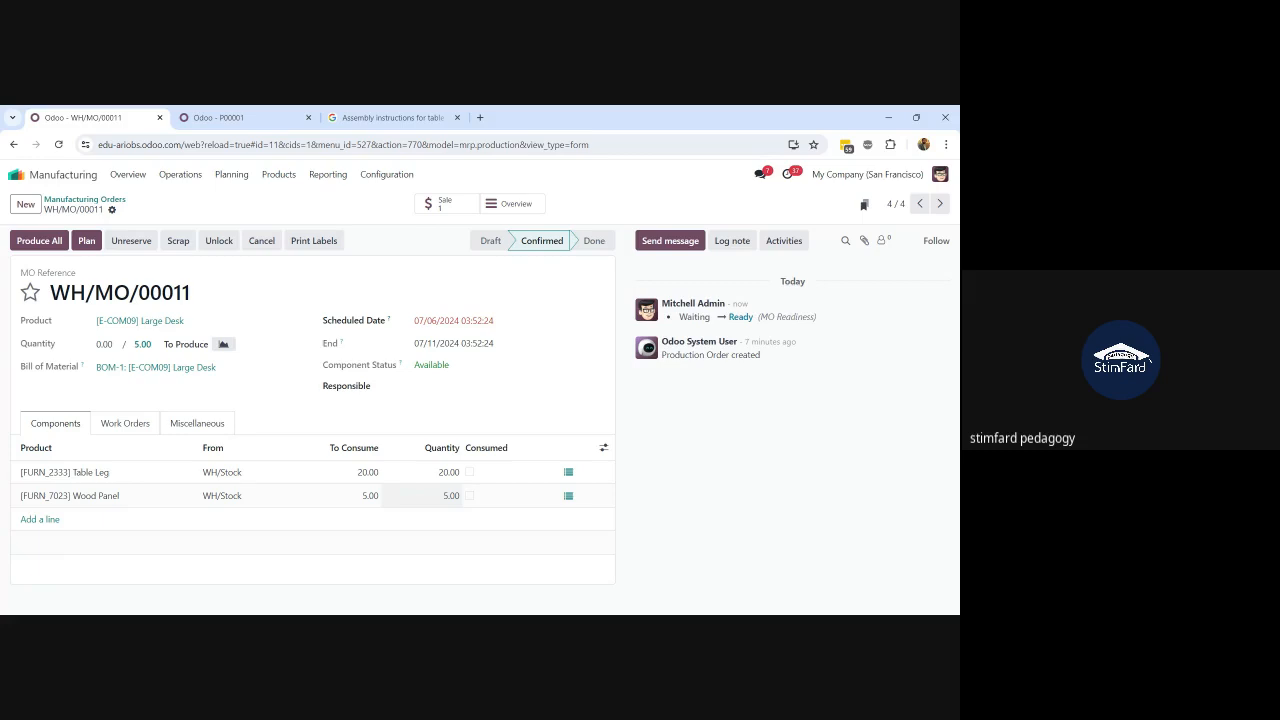
# Plan the Large Desk manufacturing order and check its work orders and components
pyautogui.click(86, 241)
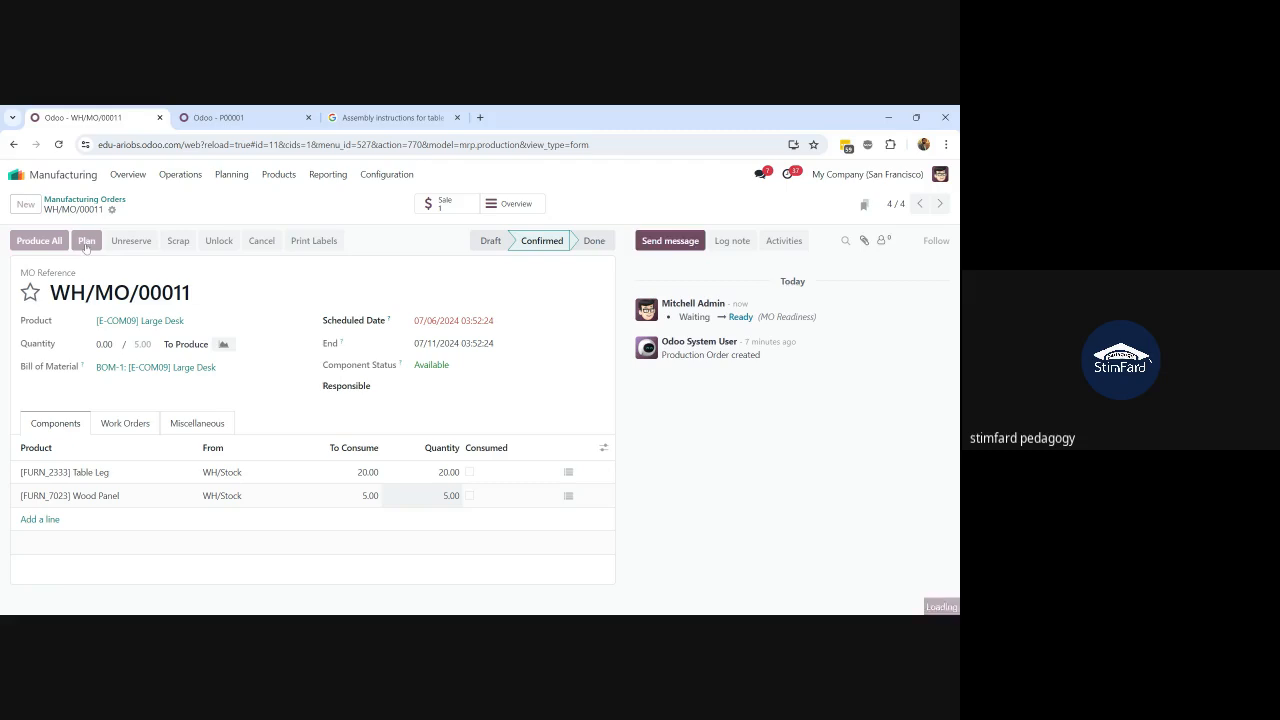
pyautogui.click(117, 424)
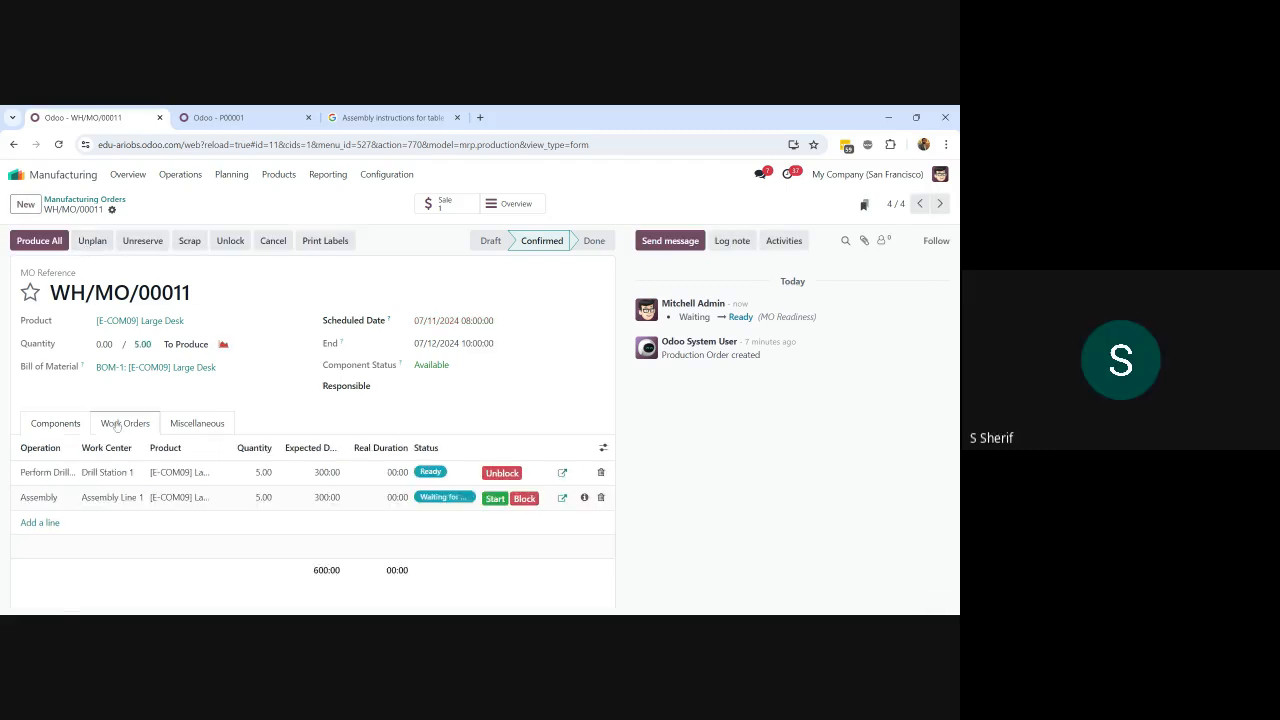
pyautogui.click(68, 424)
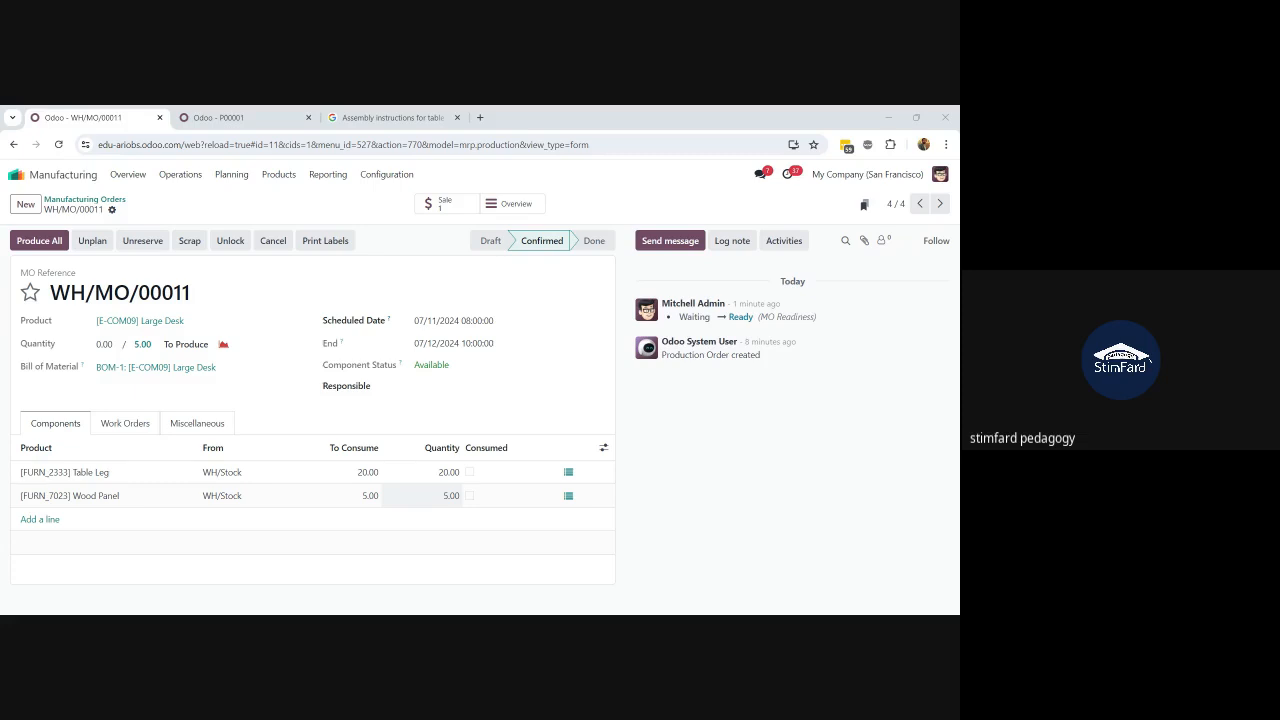
pyautogui.hotkey('alt', 'Tab')
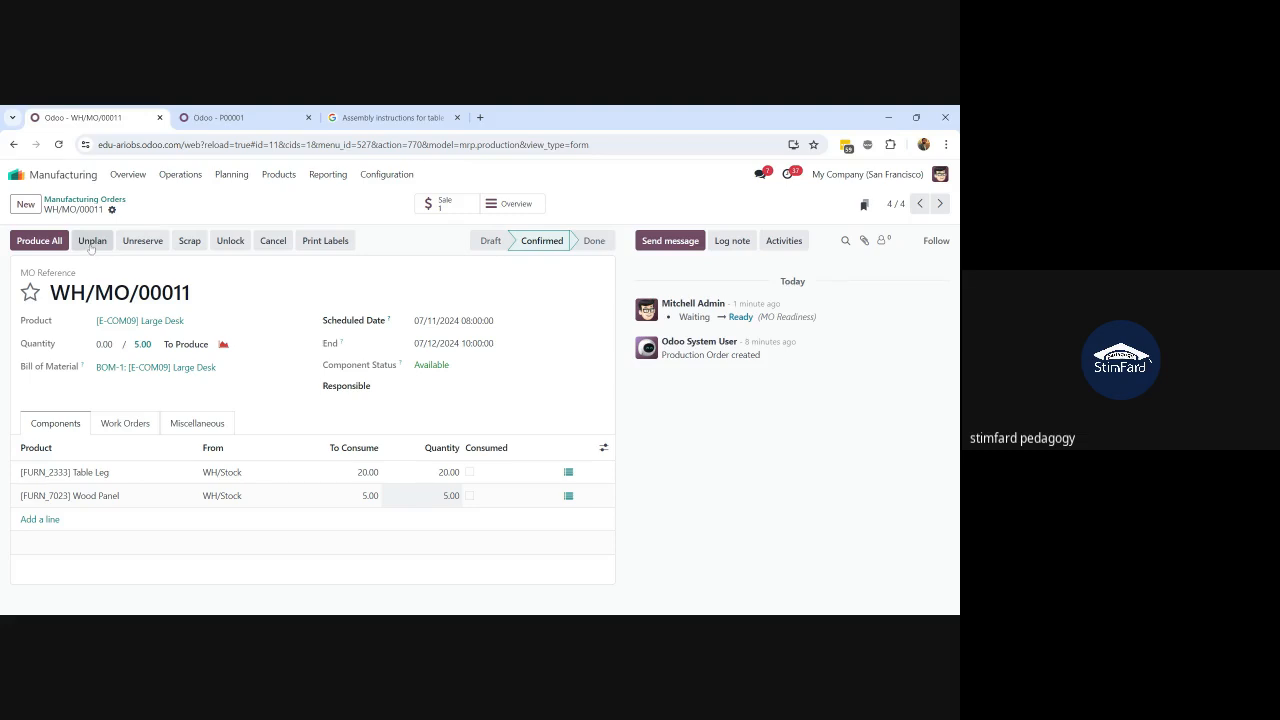
# Review the drilling and assembly work orders of the Large Desk order, and list the work orders of all products
pyautogui.click(130, 423)
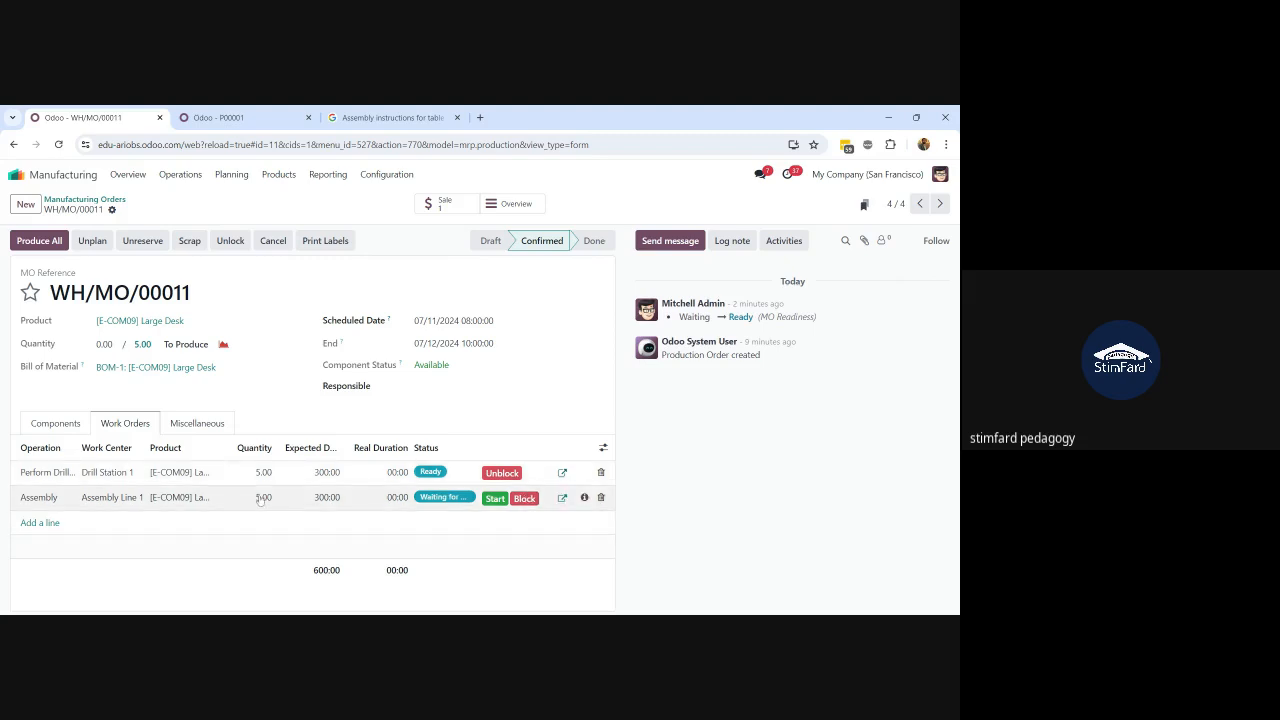
pyautogui.click(180, 175)
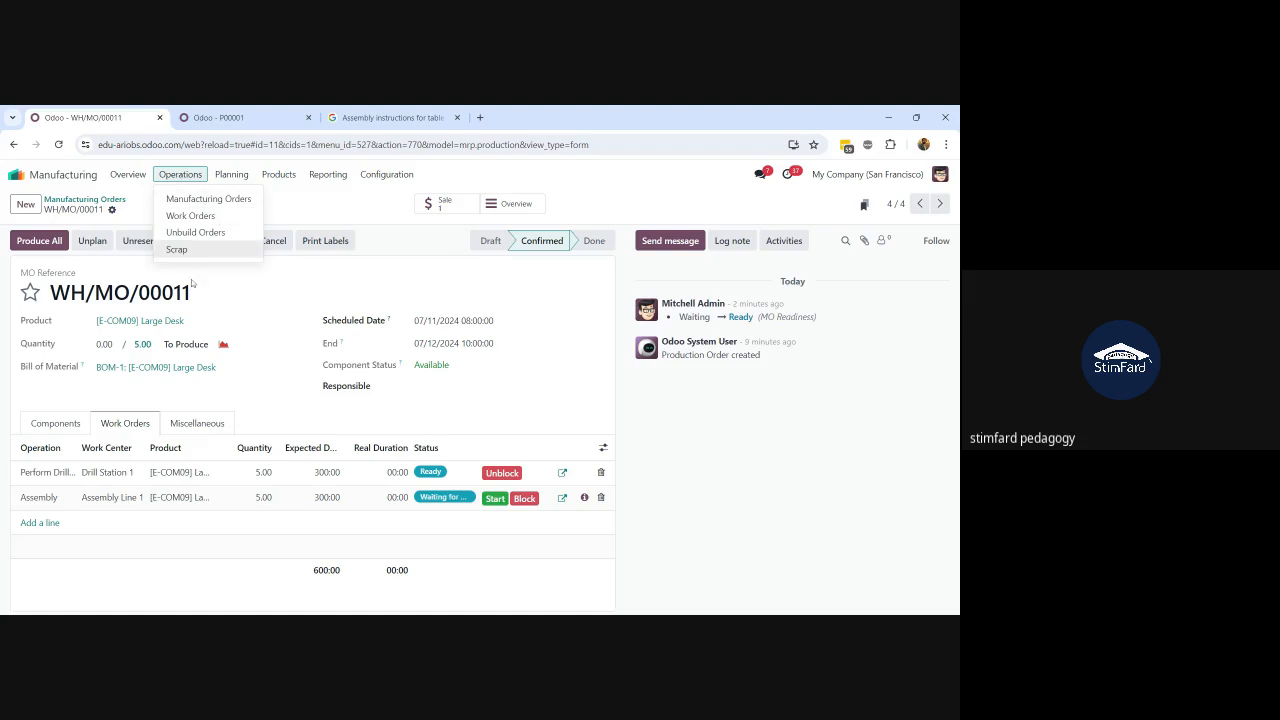
pyautogui.click(190, 216)
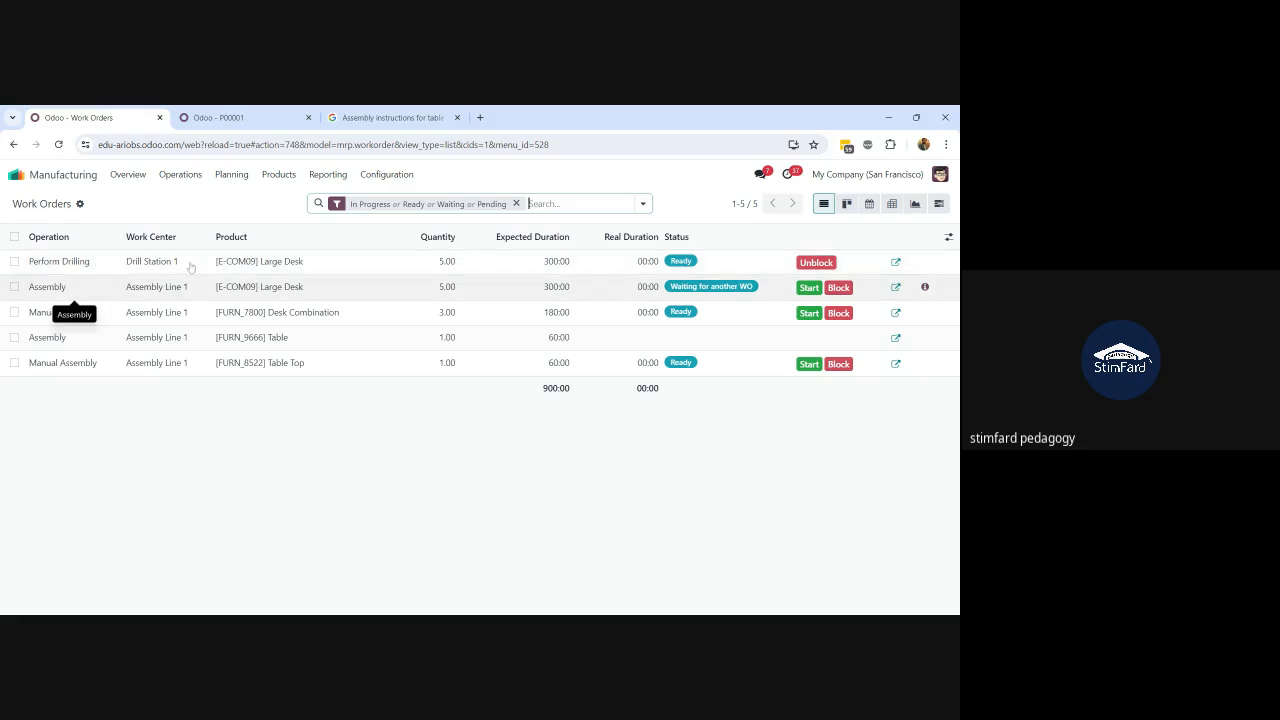
# Switch to the Shop Floor app and select Drill Station 1 as the work center for this station
pyautogui.click(13, 176)
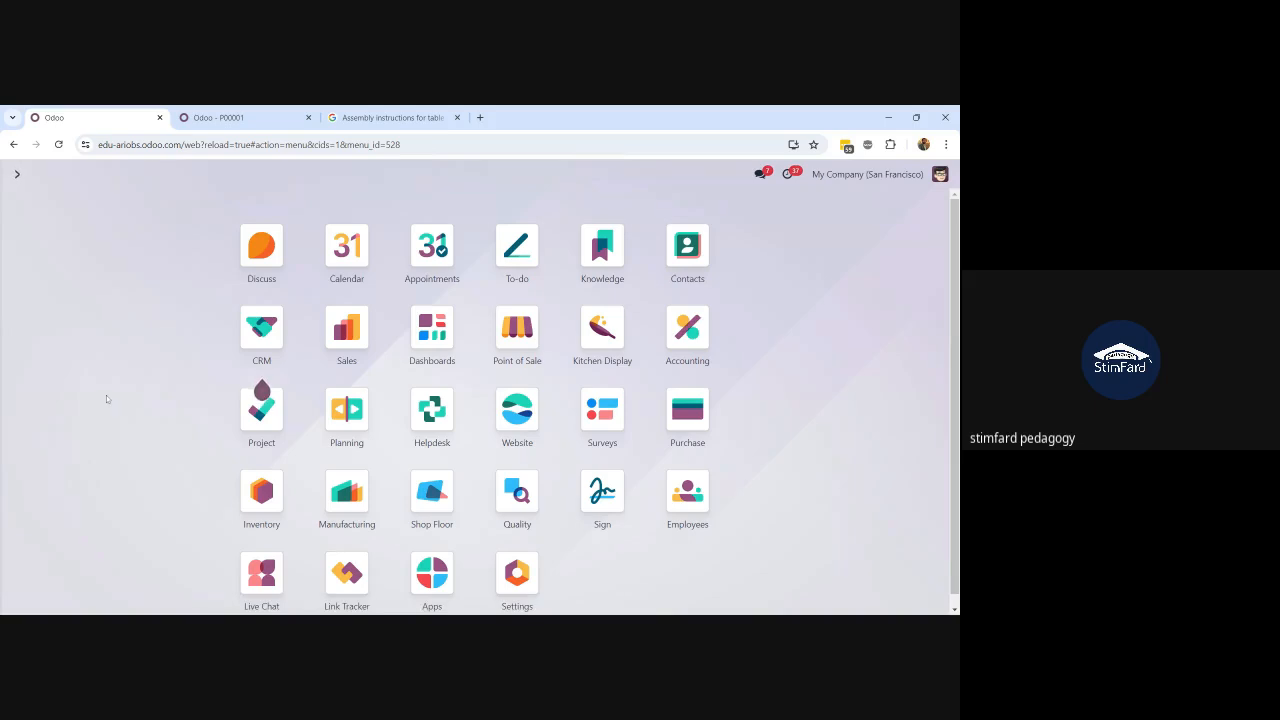
pyautogui.write('shpo')
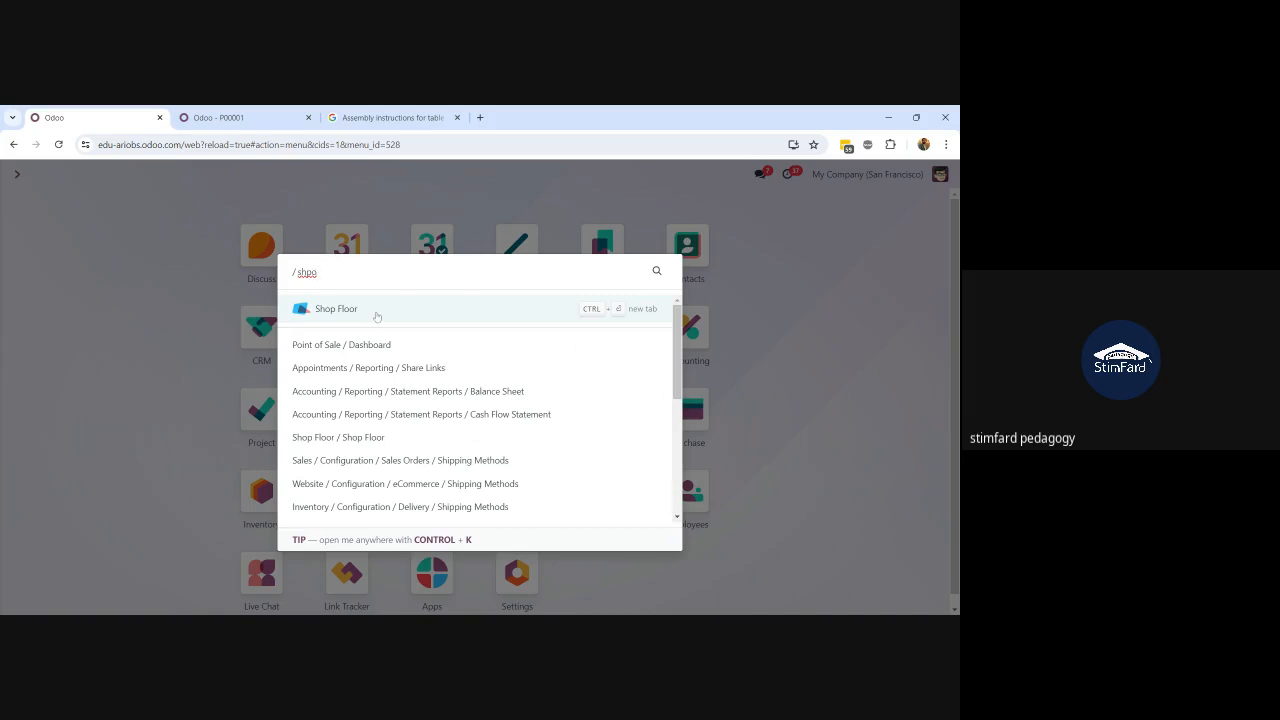
pyautogui.press('BackSpace')
pyautogui.press('BackSpace')
pyautogui.write('op')
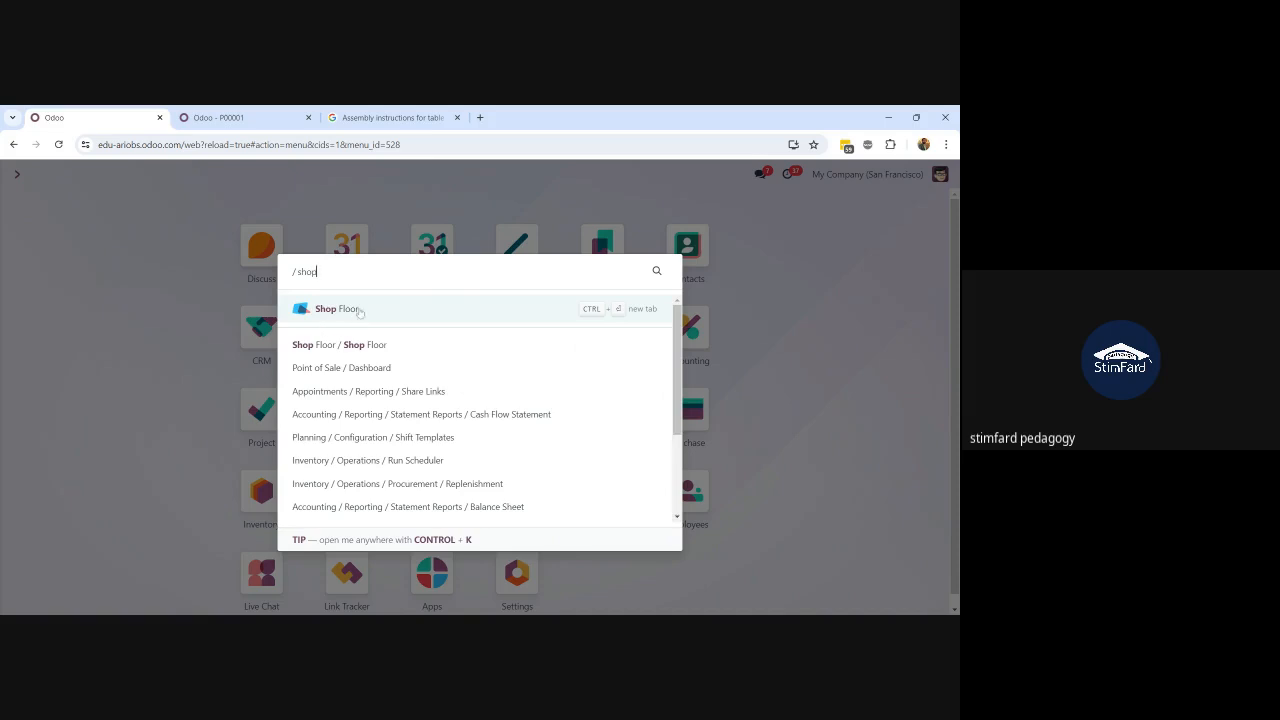
pyautogui.click(359, 310)
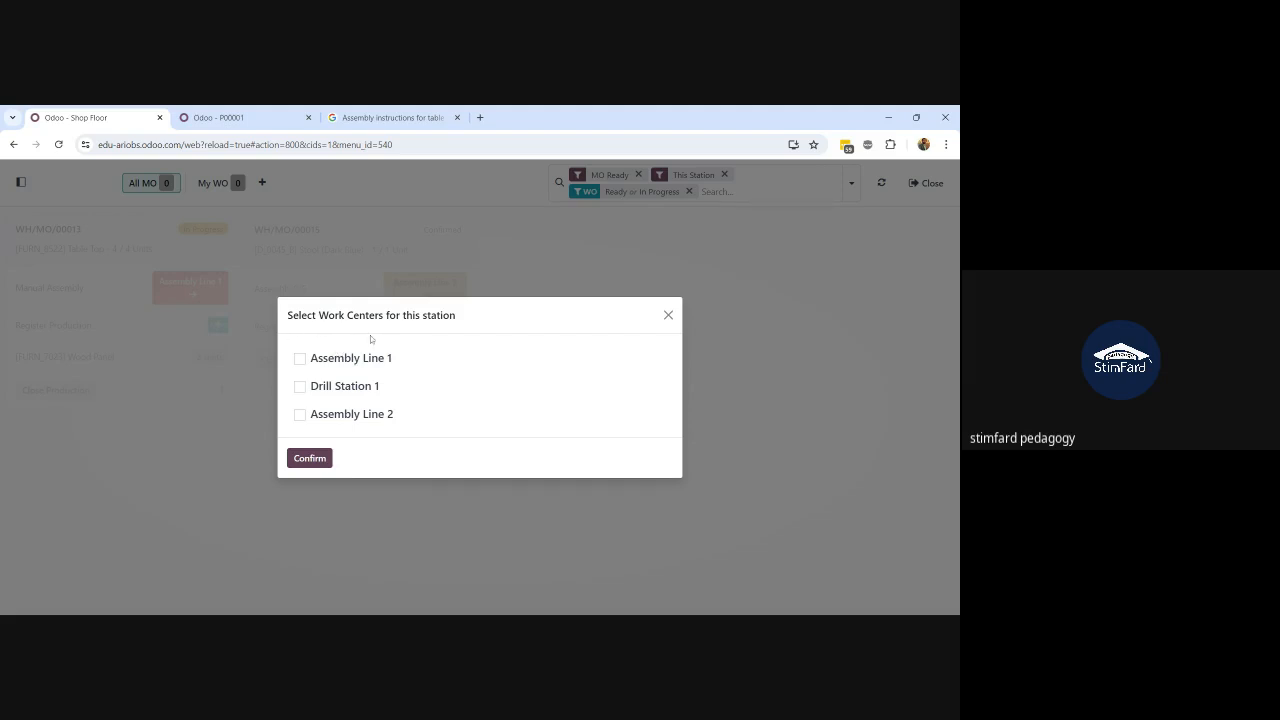
pyautogui.click(300, 388)
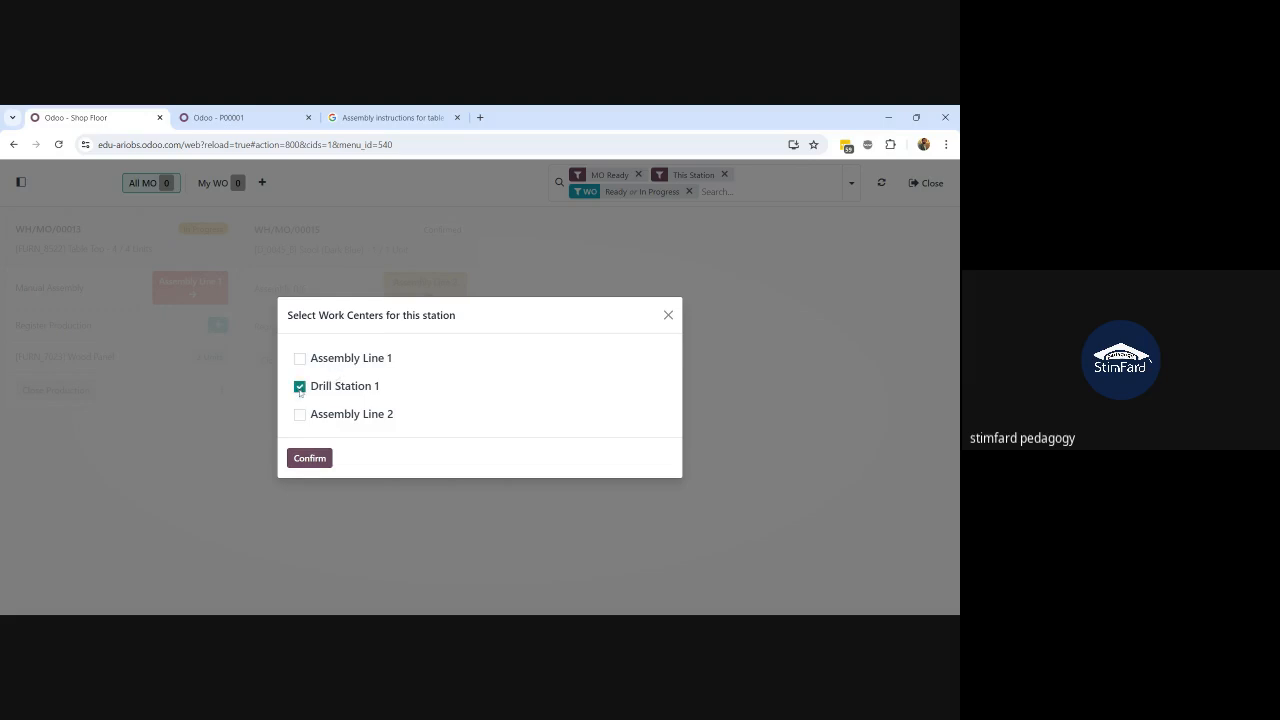
pyautogui.click(307, 460)
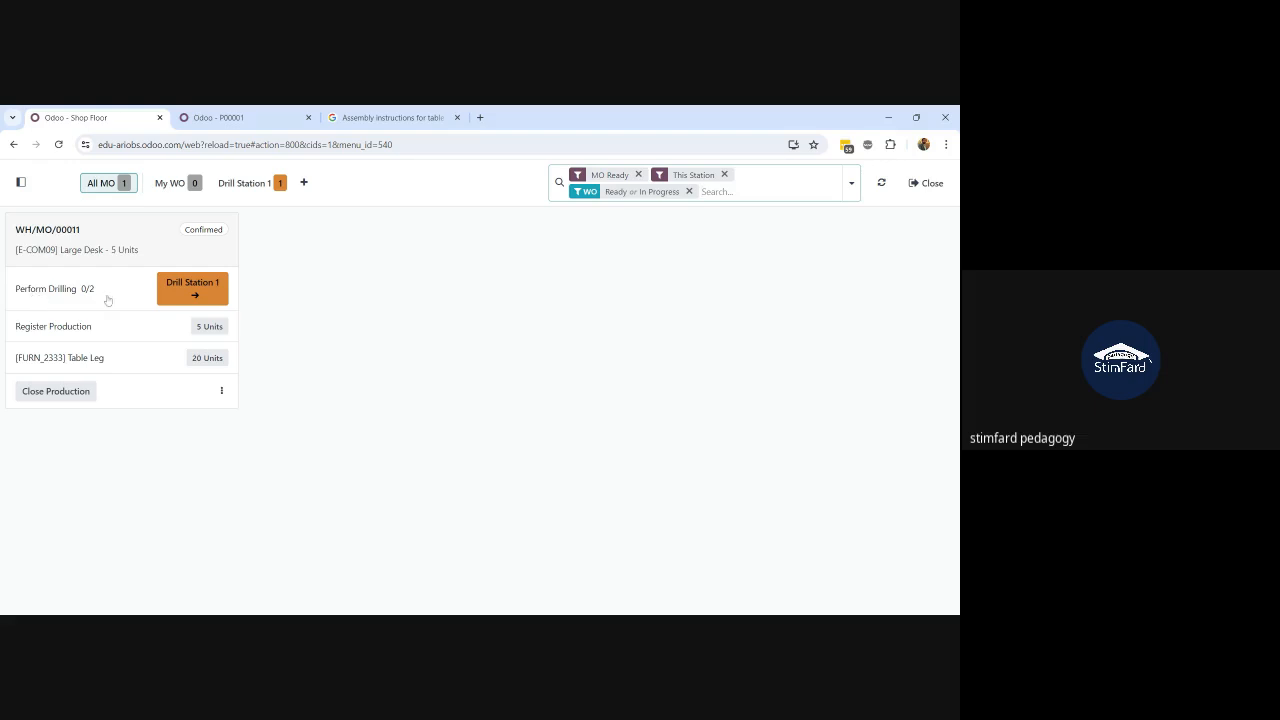
# Open the Large Desk drilling work order at Drill Station 1, check its available actions, and try to pass the Quality of Wood check
pyautogui.click(181, 292)
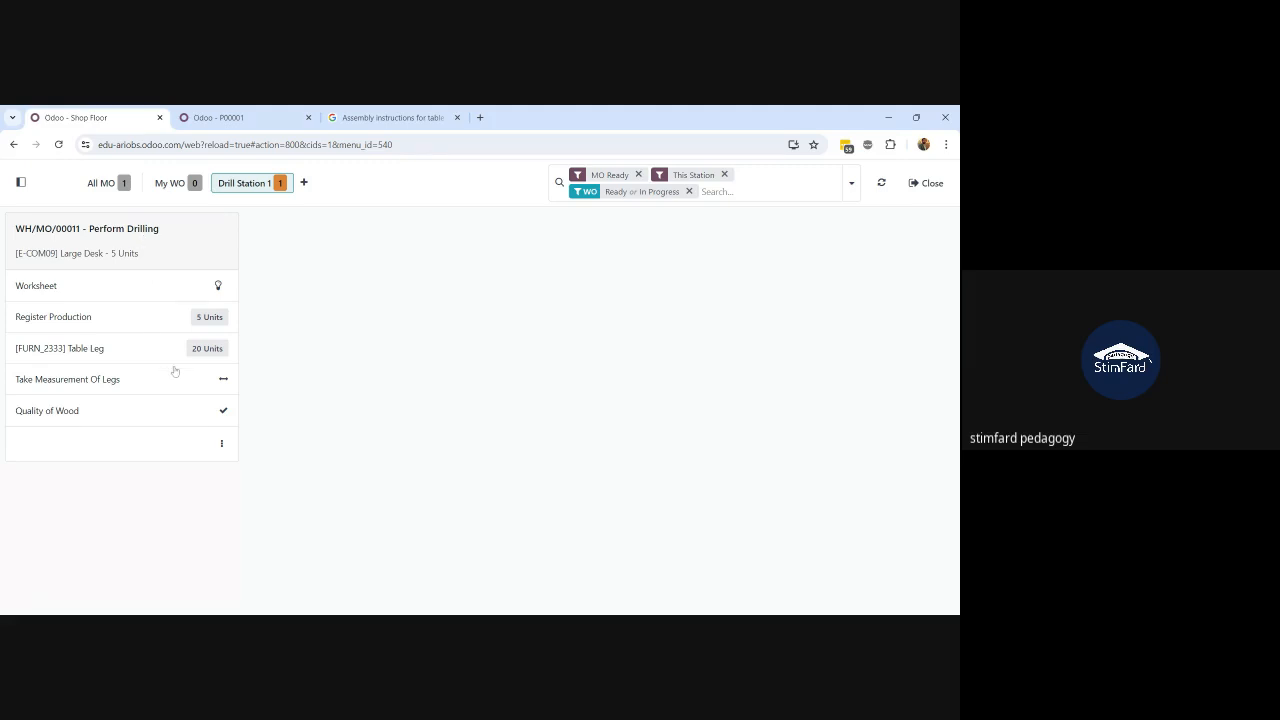
pyautogui.click(222, 444)
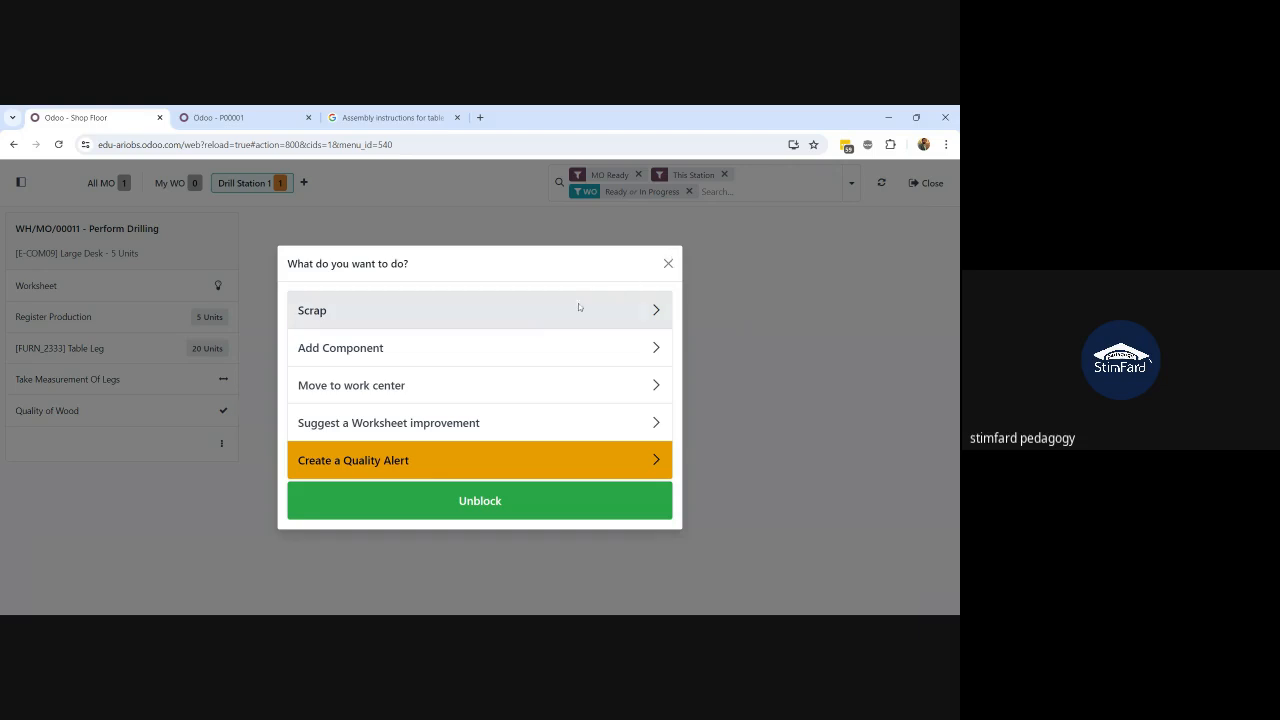
pyautogui.click(668, 263)
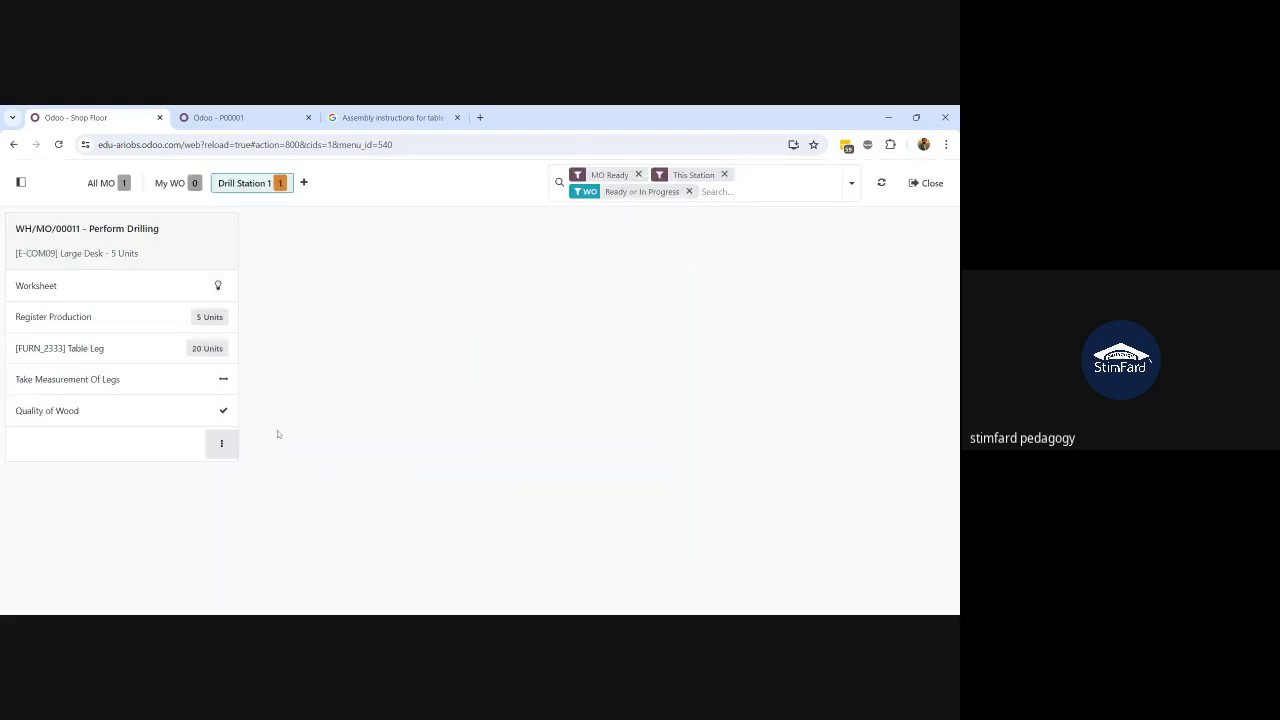
pyautogui.click(224, 411)
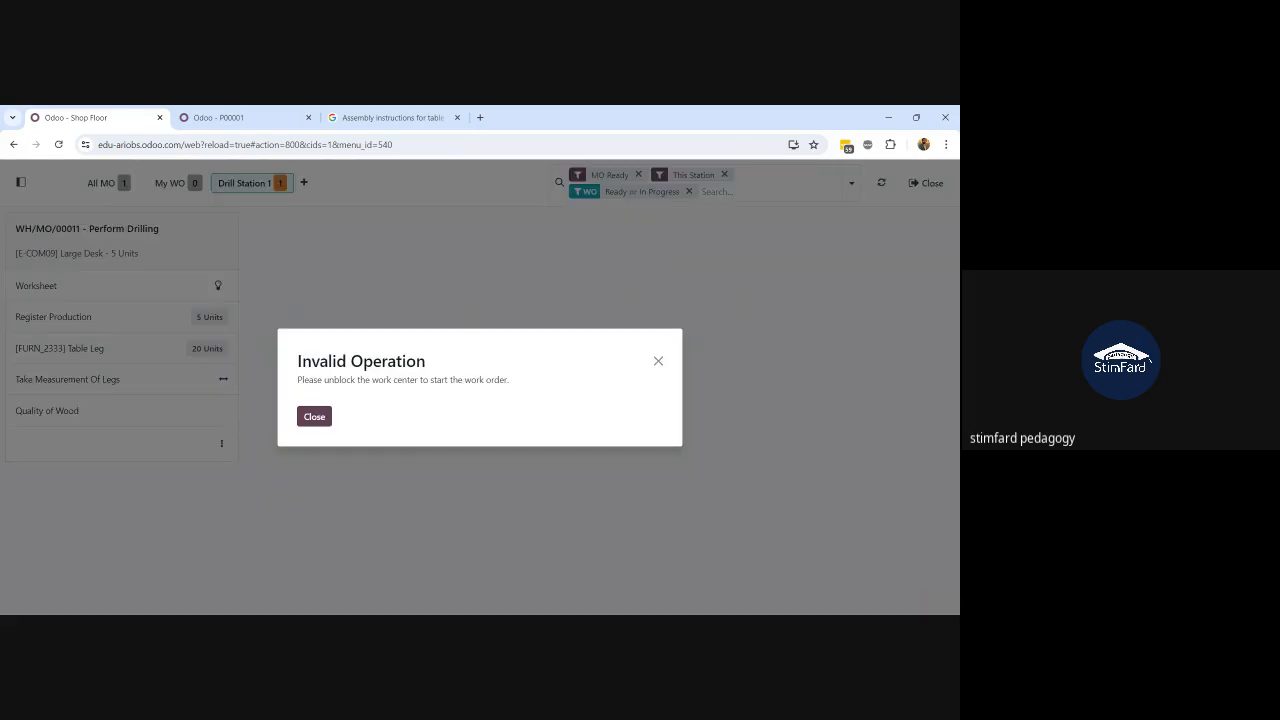
pyautogui.click(326, 421)
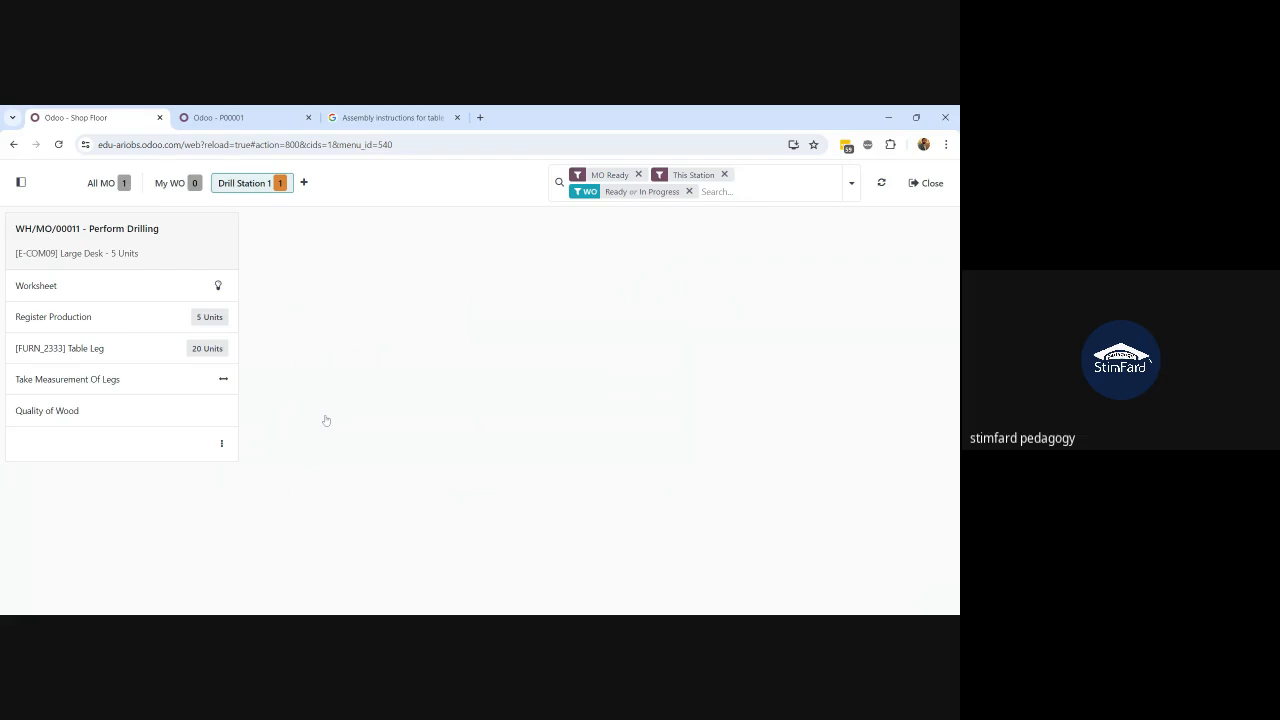
# Unblock the drilling work center, and open the Quality of Wood check to read its instructions
pyautogui.click(222, 443)
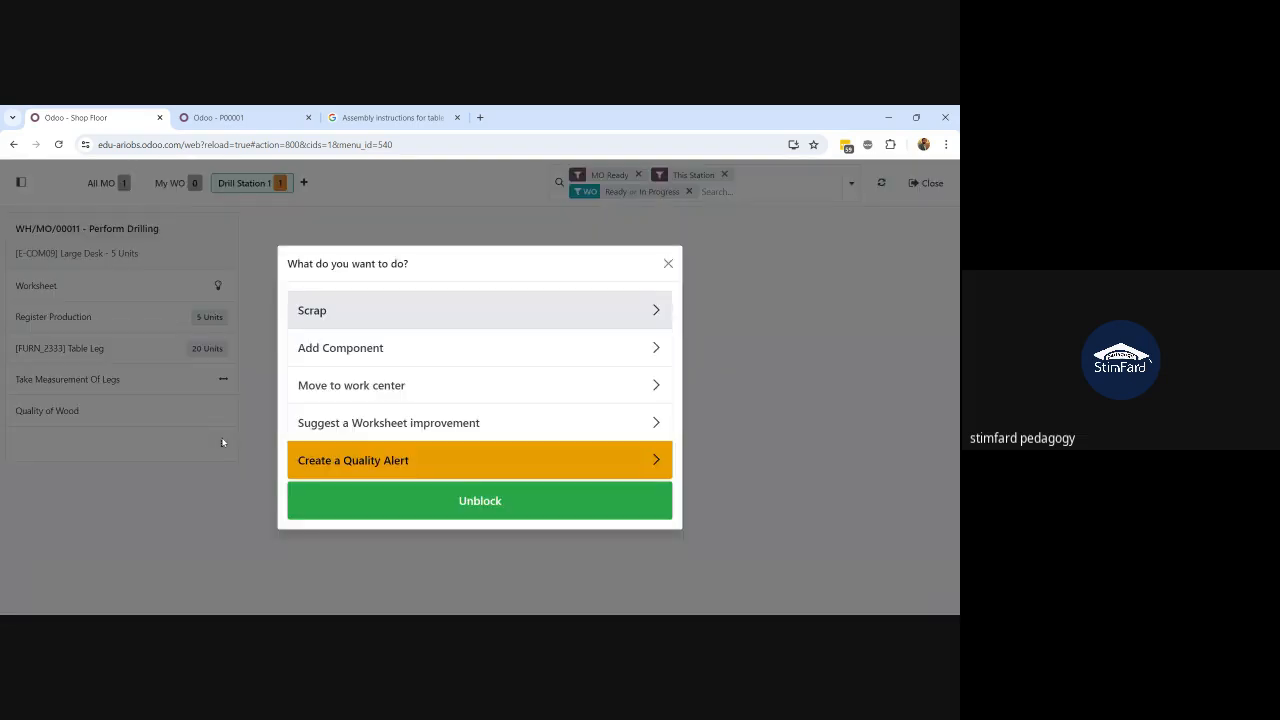
pyautogui.click(371, 502)
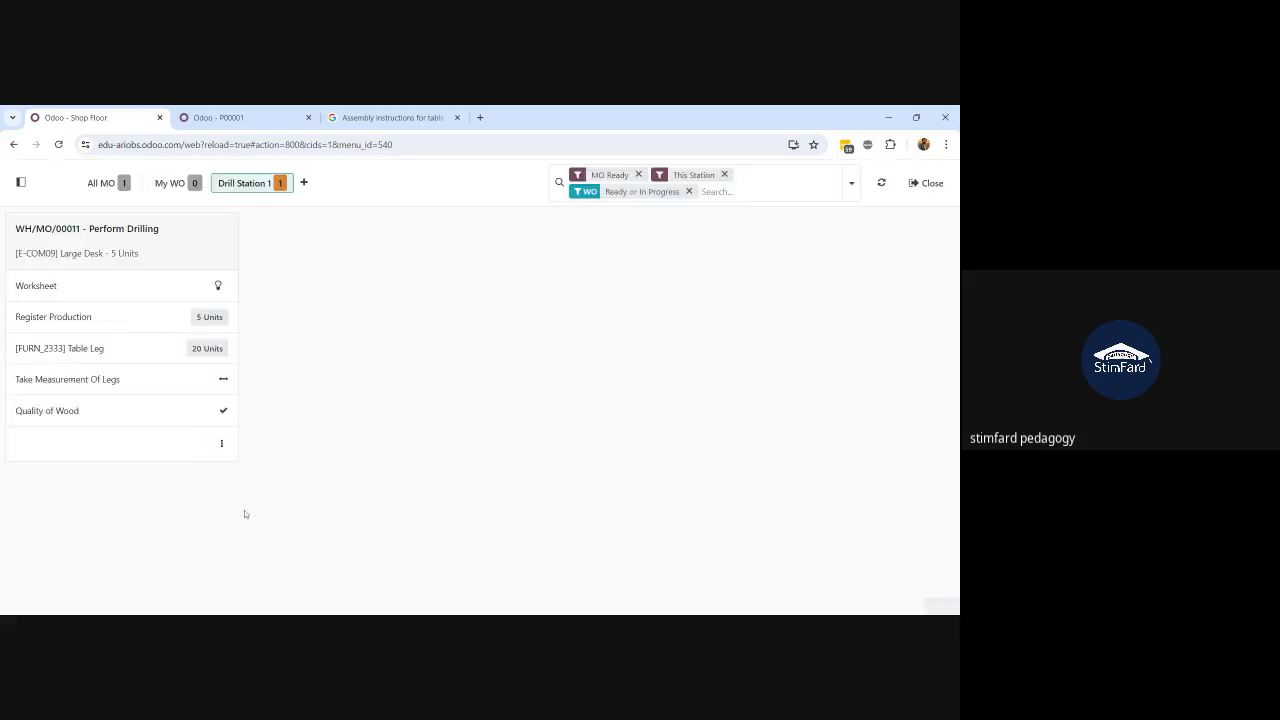
pyautogui.click(152, 414)
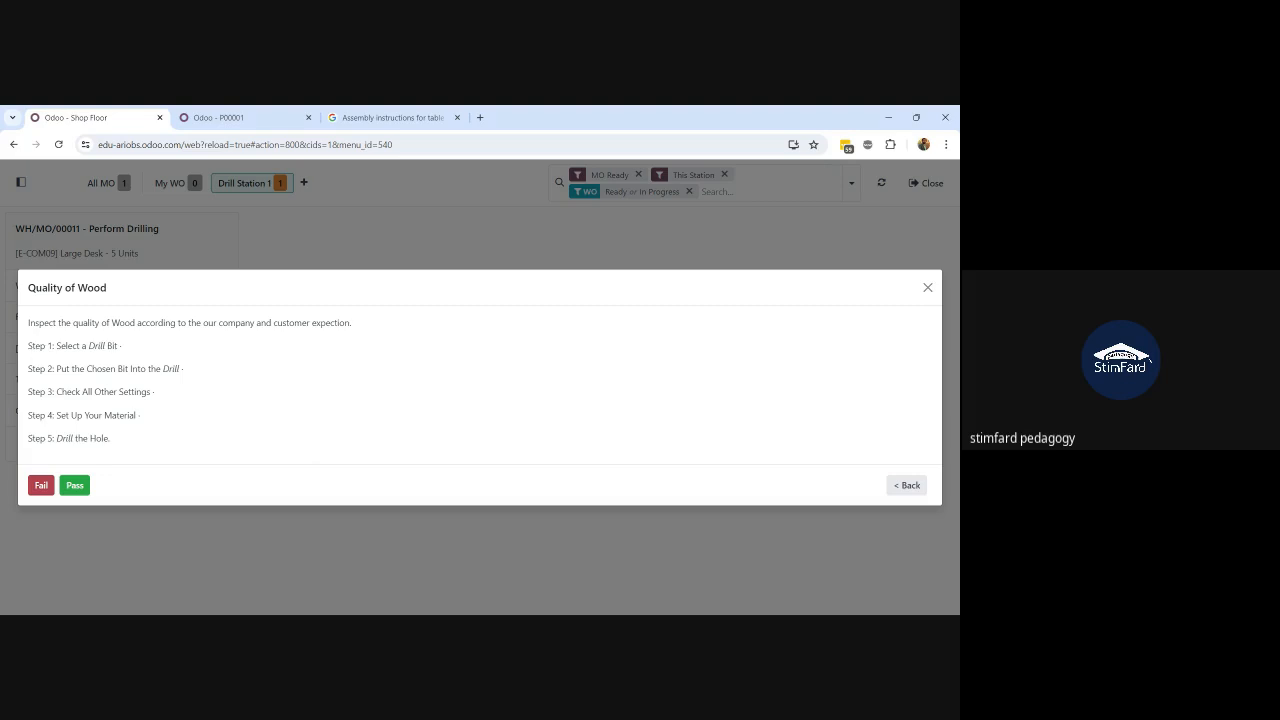
pyautogui.moveTo(114, 440); pyautogui.dragTo(30, 323)
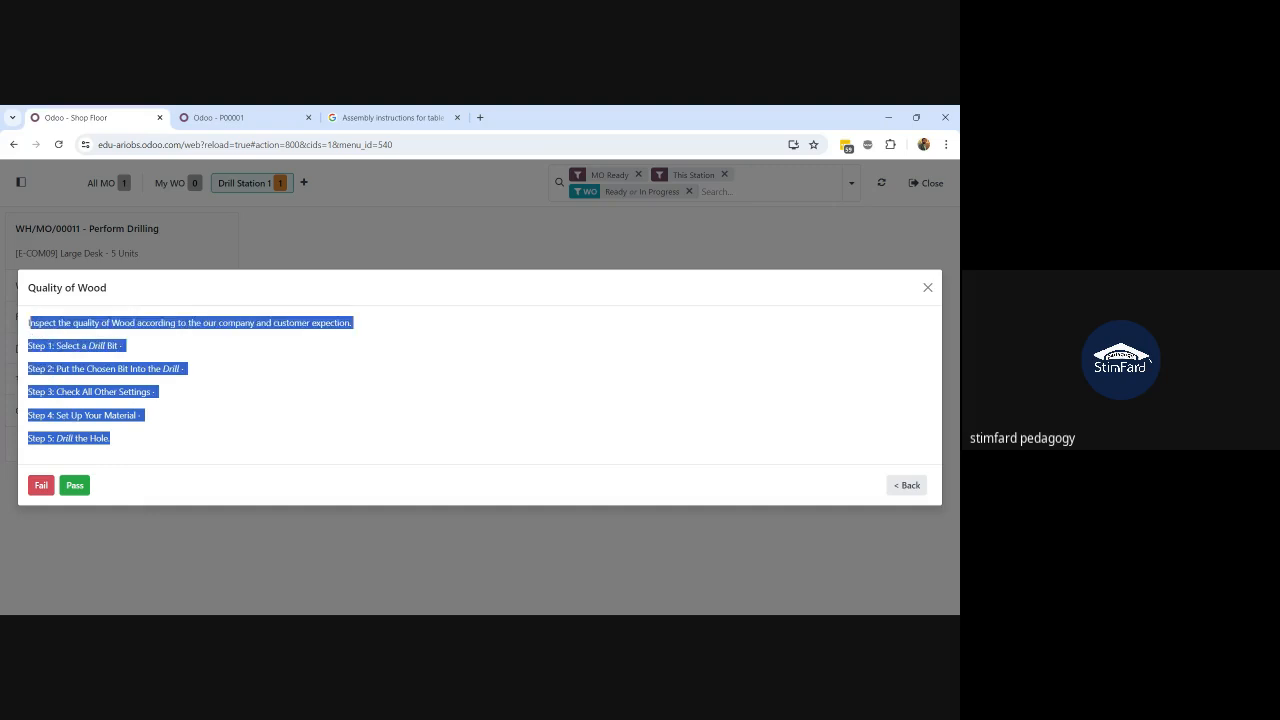
# Read through the drilling instructions of the Quality of Wood check and pass the check
pyautogui.click(30, 323)
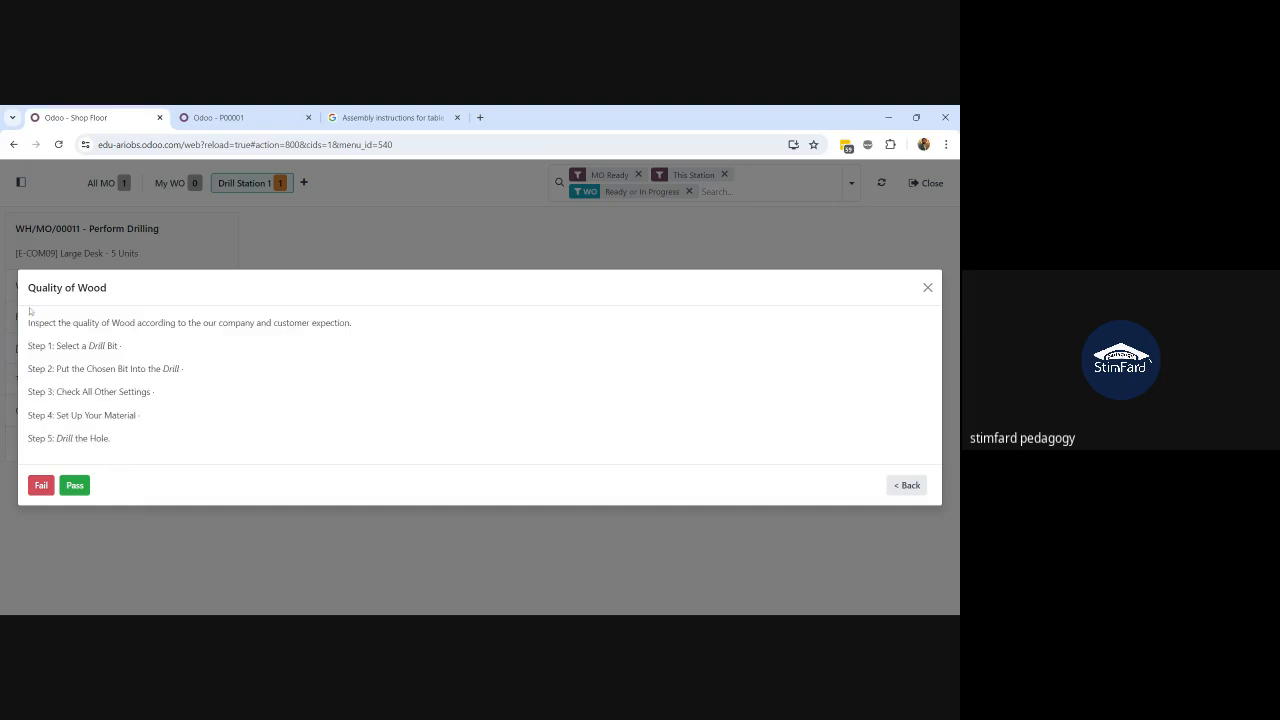
pyautogui.moveTo(117, 293); pyautogui.dragTo(160, 297)
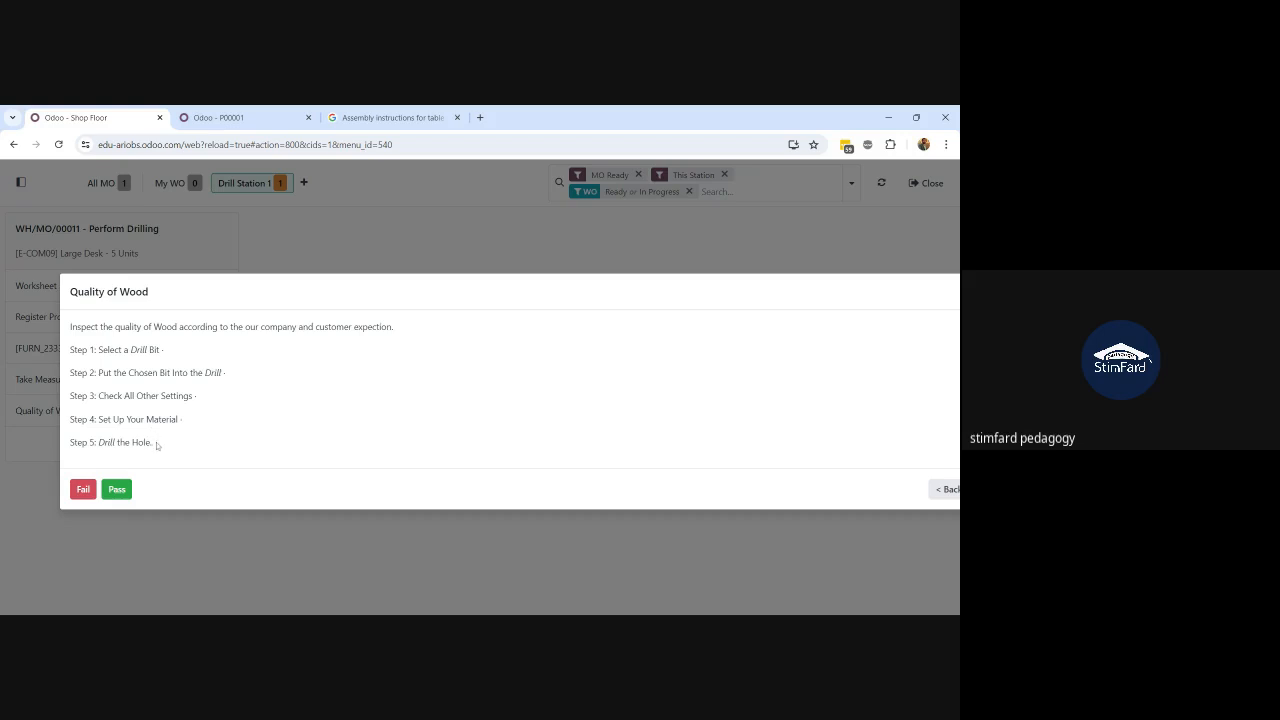
pyautogui.moveTo(145, 437); pyautogui.dragTo(70, 326)
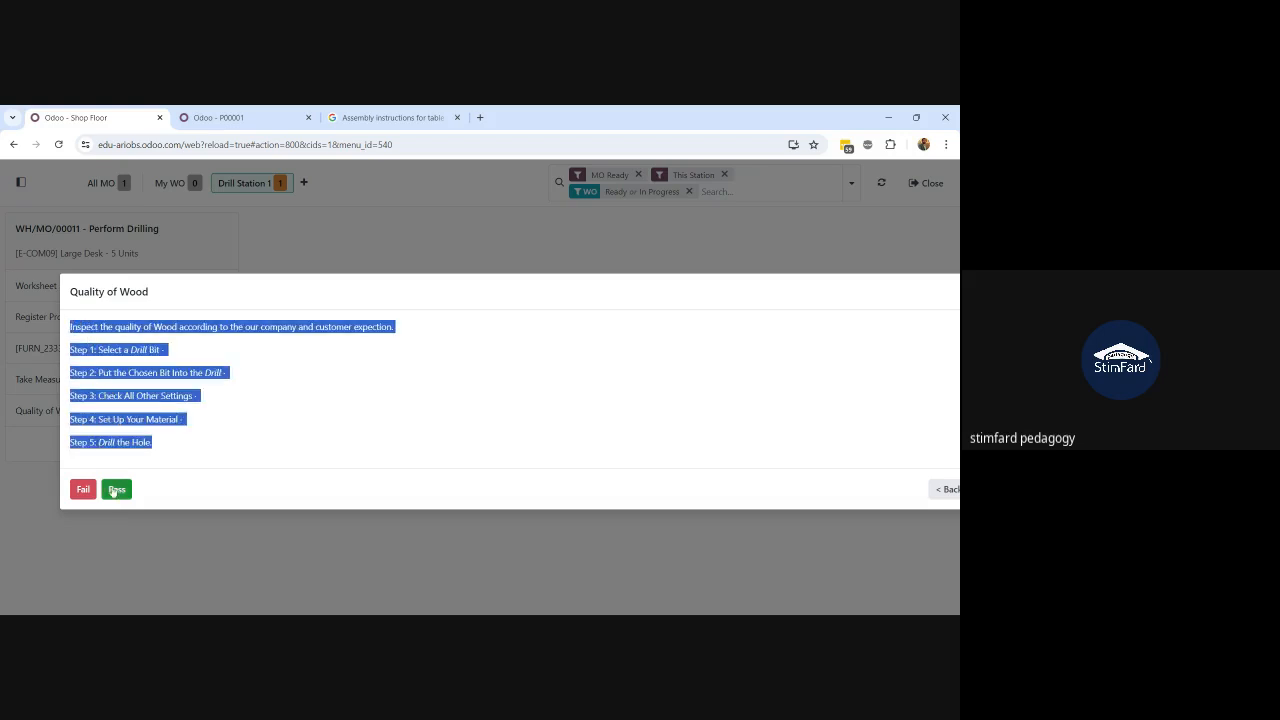
pyautogui.click(114, 490)
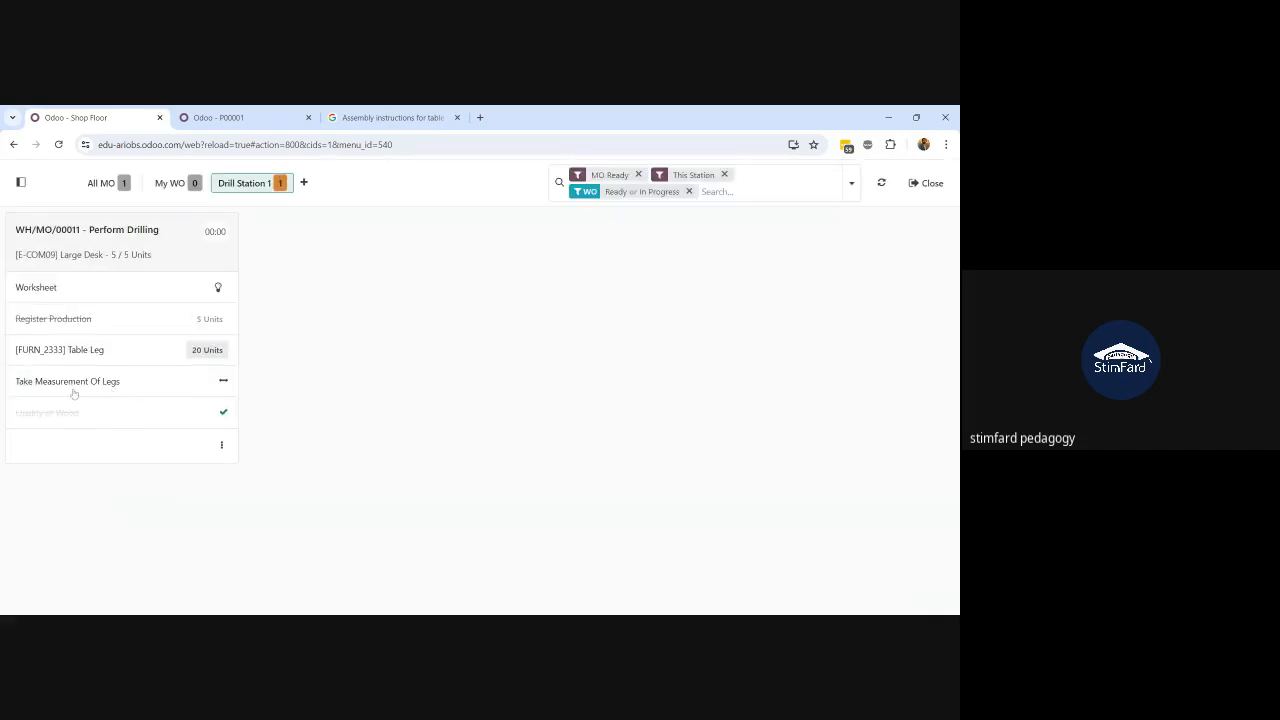
# Record and validate 11 inch for Take Measurement Of Legs, and register the 20 units of Table Leg as consumed
pyautogui.click(222, 384)
pyautogui.doubleClick(153, 339)
pyautogui.write('11')
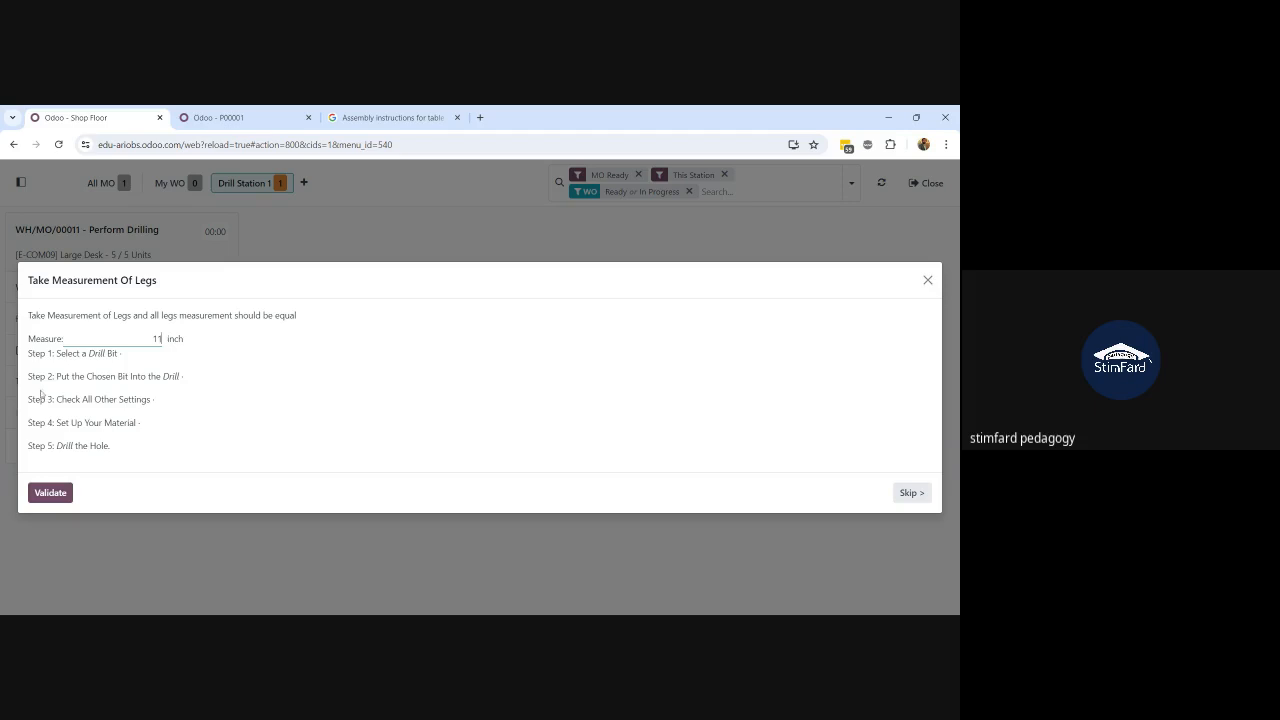
pyautogui.click(57, 493)
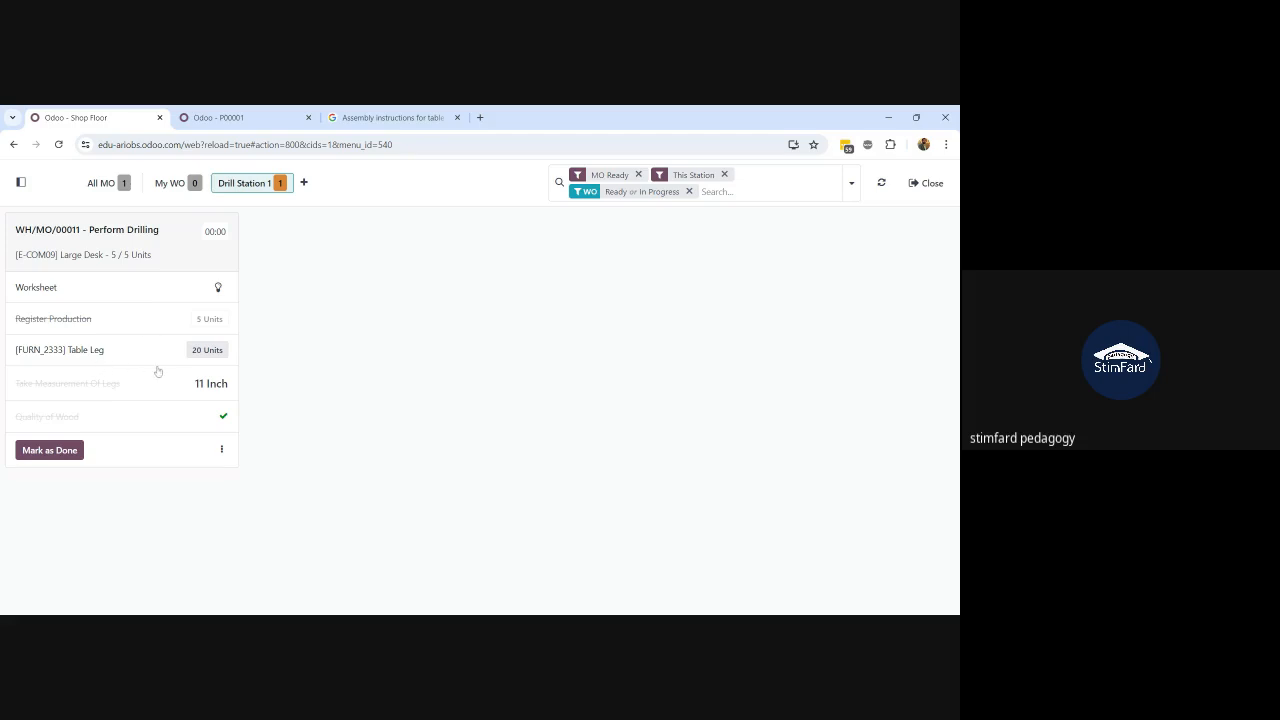
pyautogui.click(207, 351)
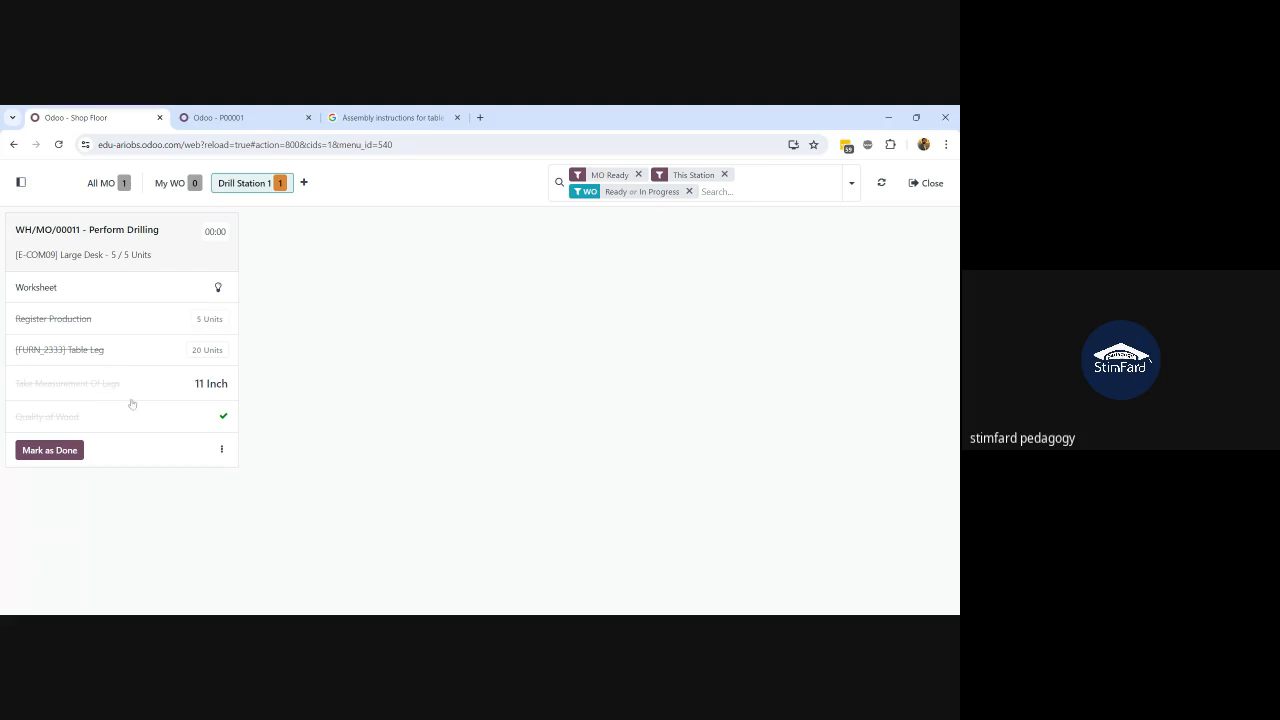
# Read the drilling worksheet, and start and complete the Perform Drilling work order of the Large Desk
pyautogui.click(49, 290)
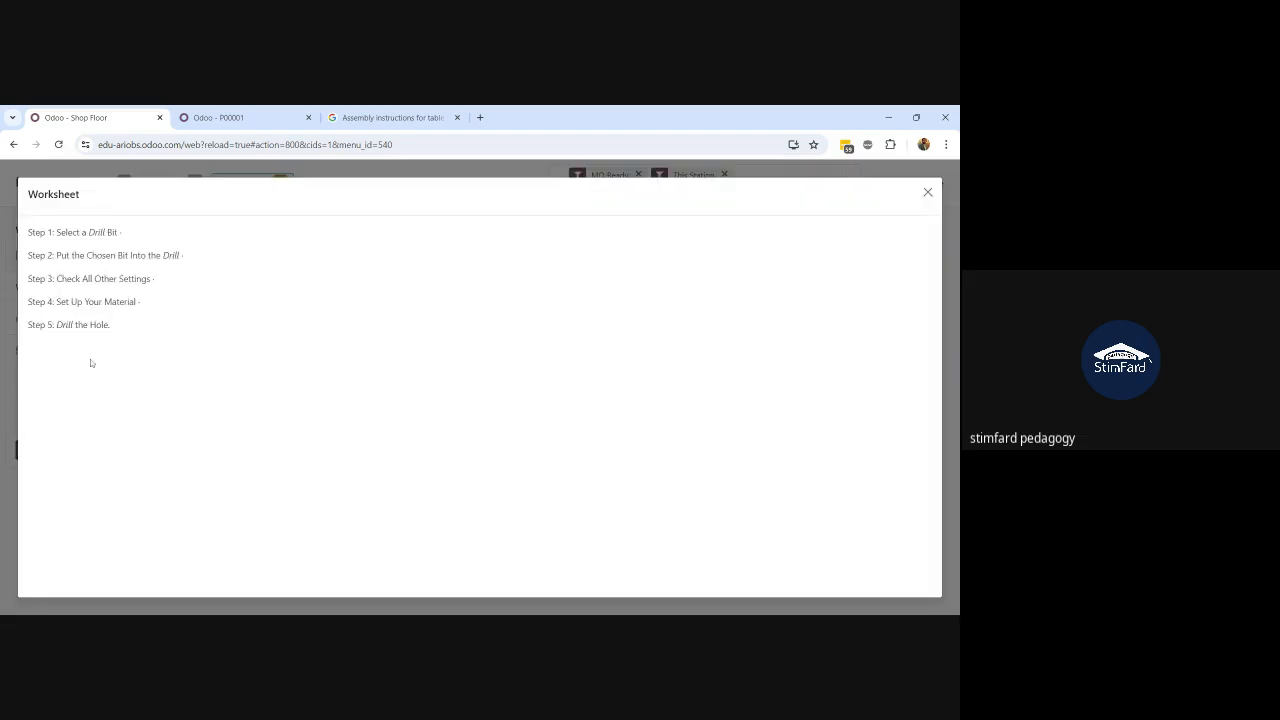
pyautogui.moveTo(126, 337); pyautogui.dragTo(26, 229)
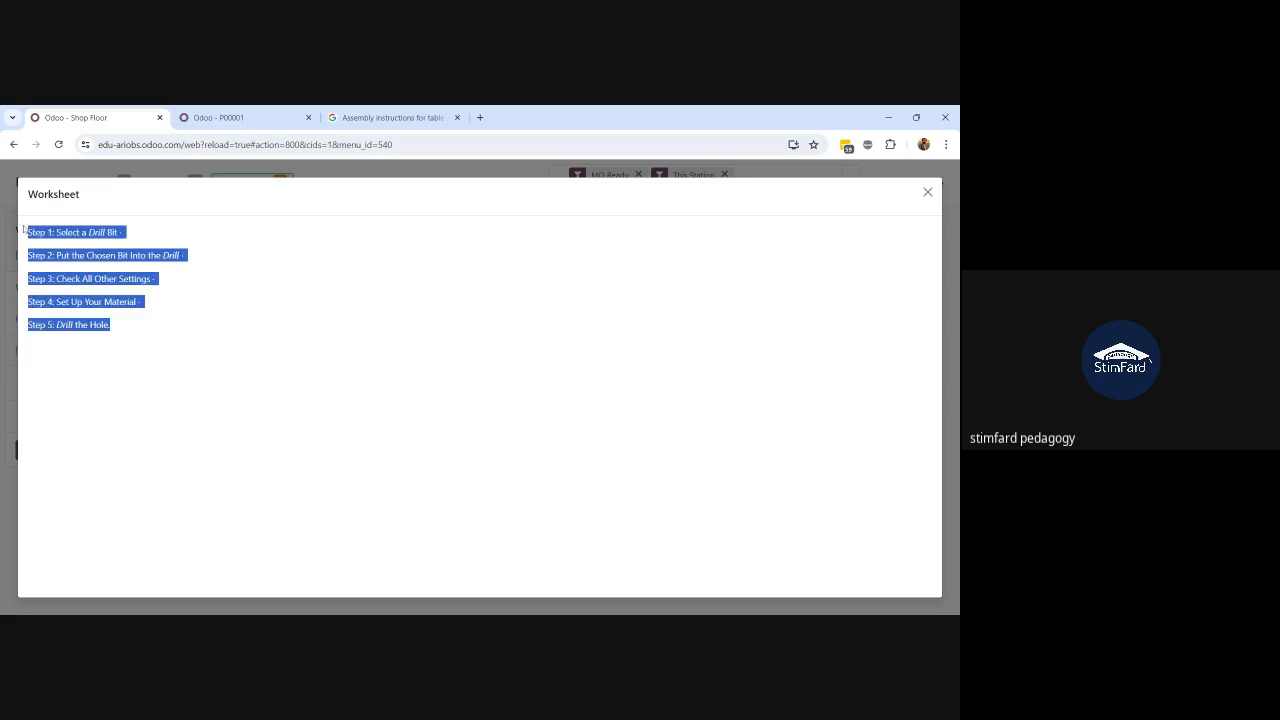
pyautogui.click(928, 193)
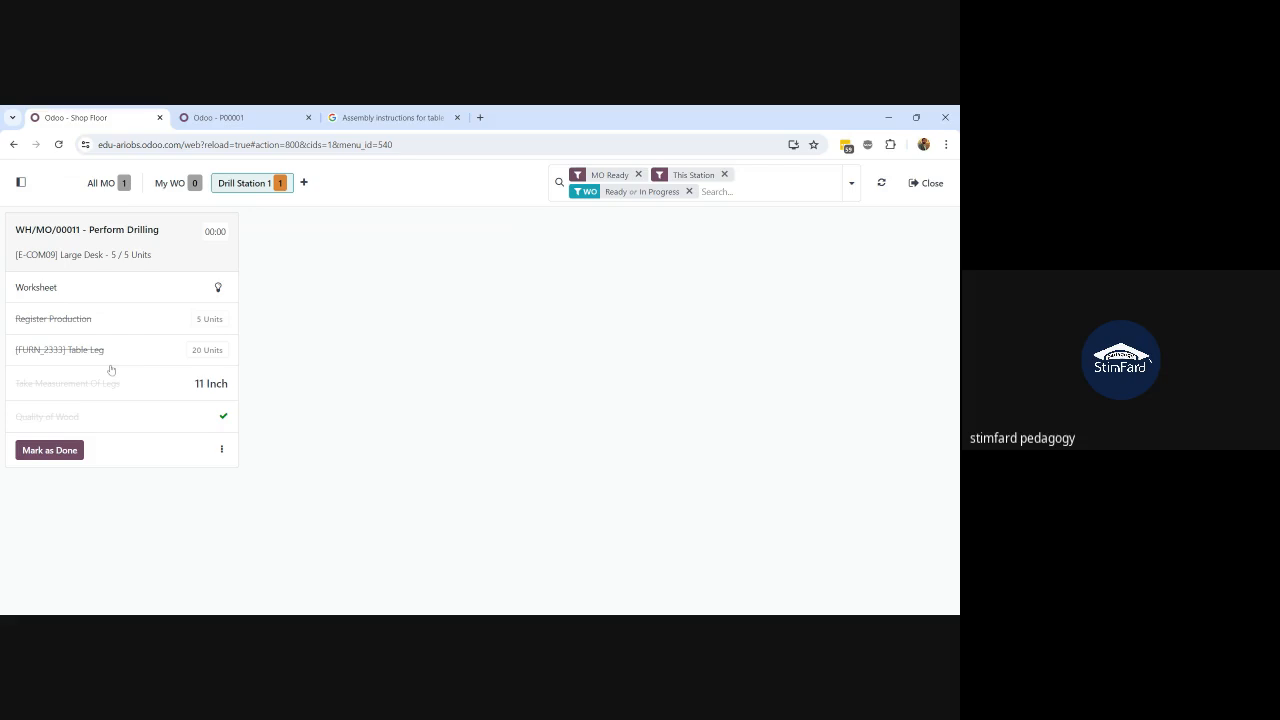
pyautogui.click(214, 241)
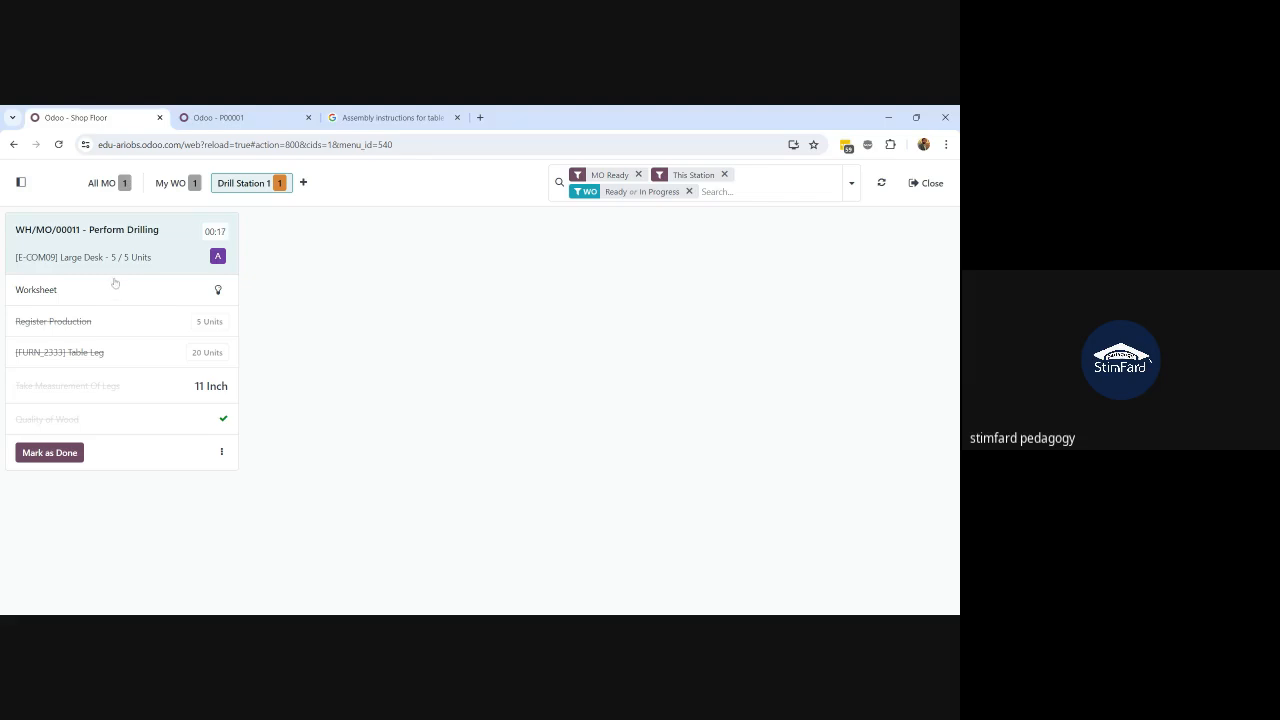
pyautogui.click(48, 453)
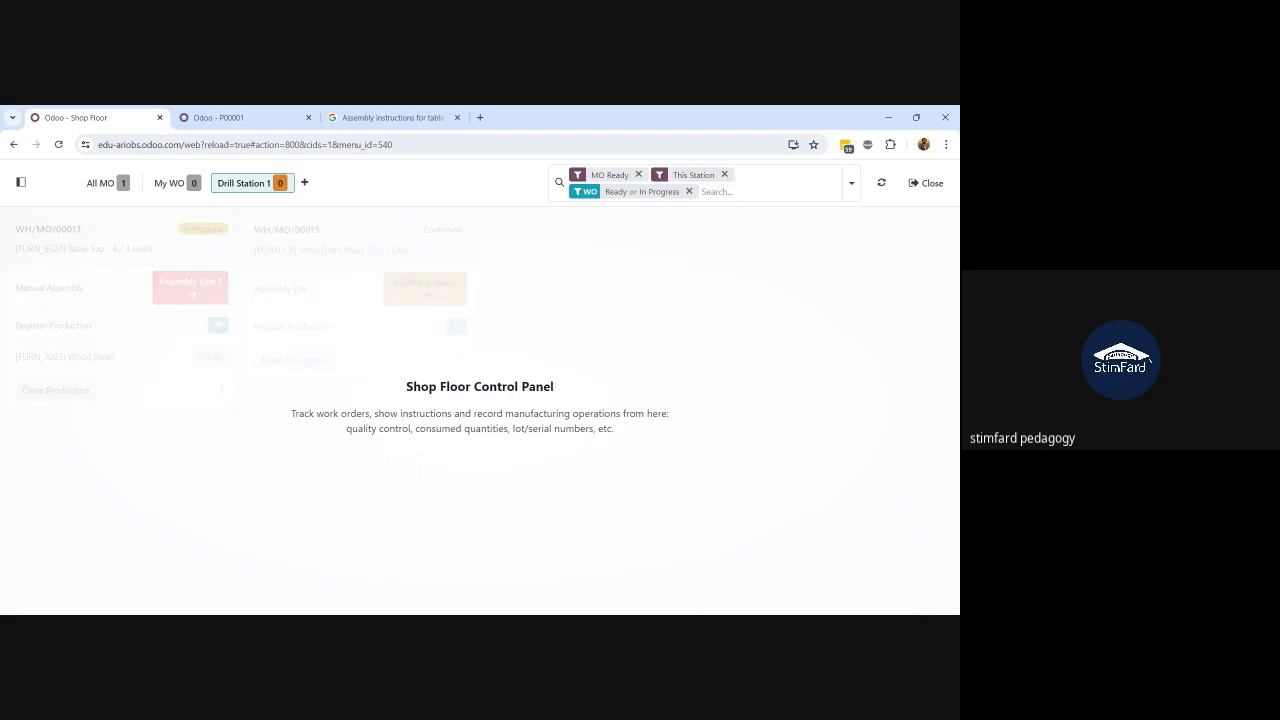
# Replace Drill Station 1 with Assembly Line 1 as the station's work center, and show the Assembly Line 1 work orders
pyautogui.click(305, 183)
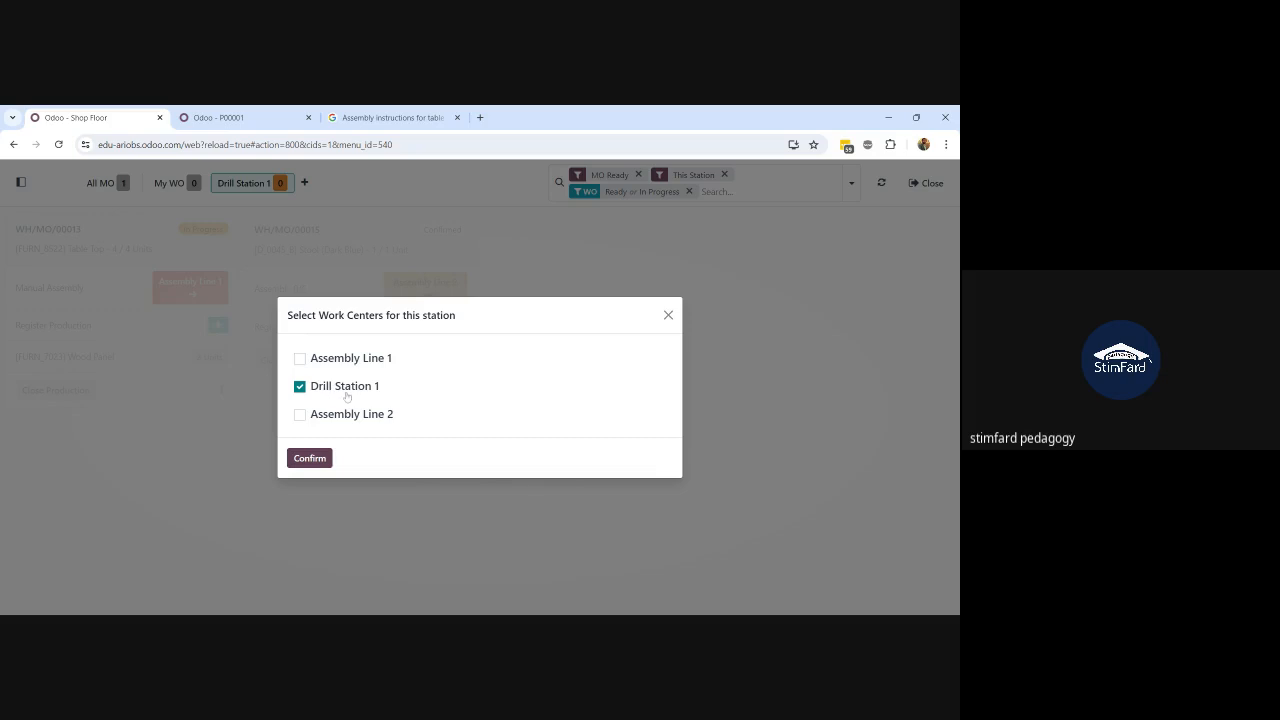
pyautogui.click(299, 387)
pyautogui.click(299, 358)
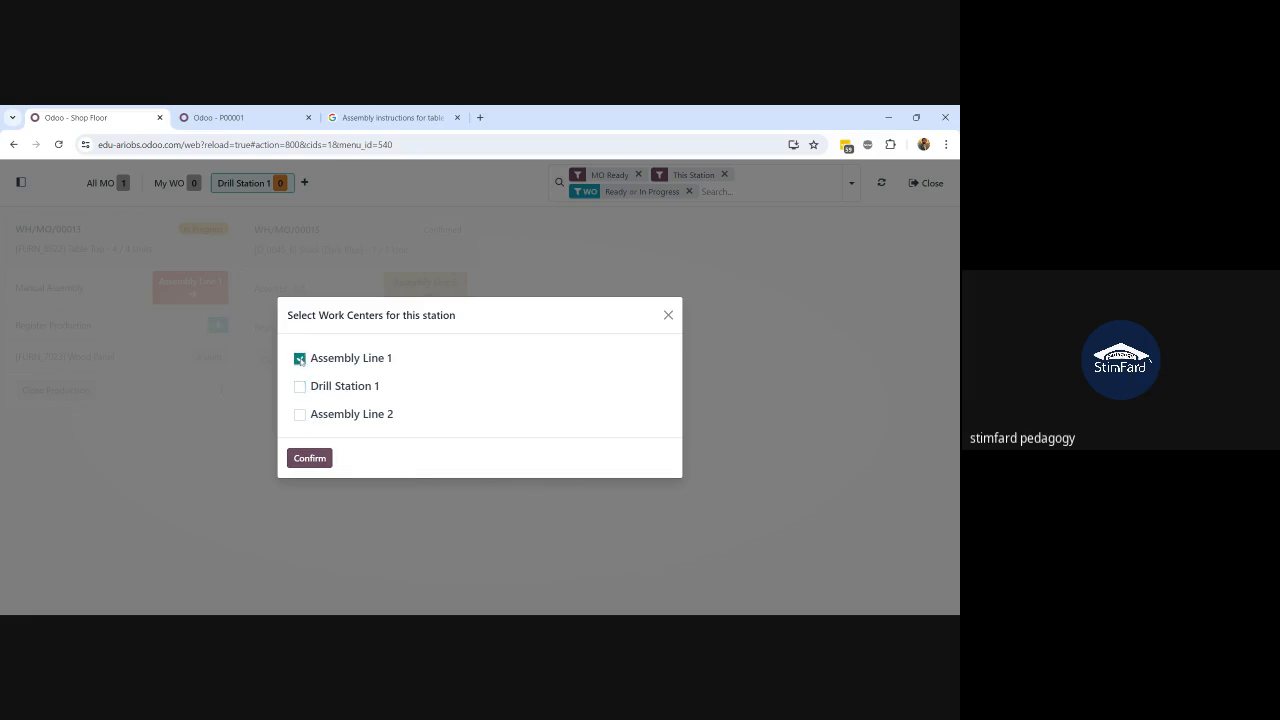
pyautogui.click(313, 459)
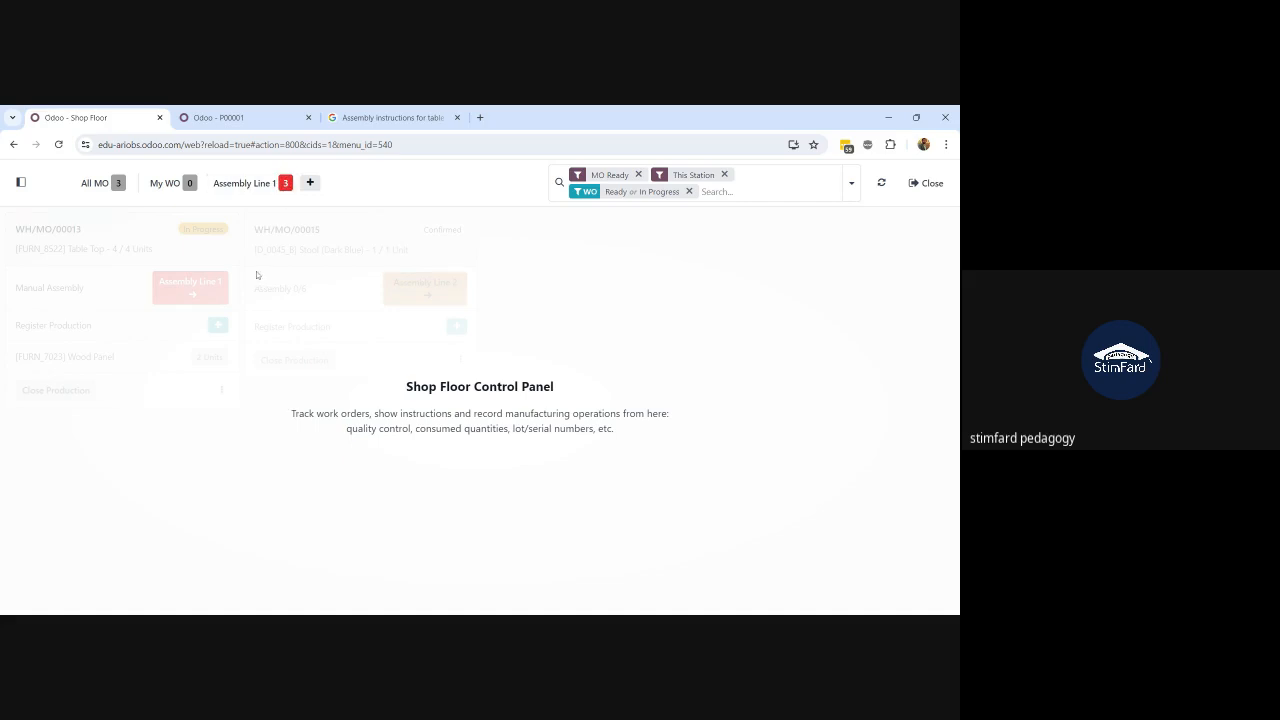
pyautogui.click(246, 189)
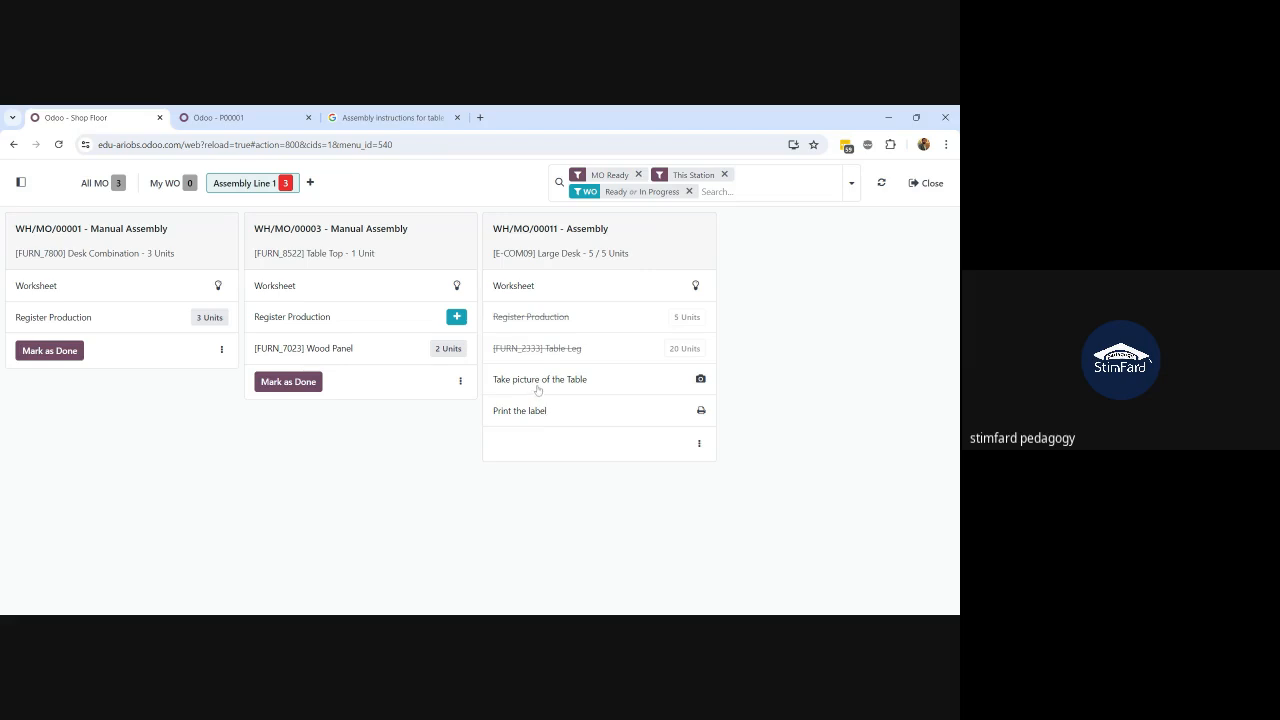
# Start the timer of the Large Desk assembly work order and read its worksheet
pyautogui.click(631, 240)
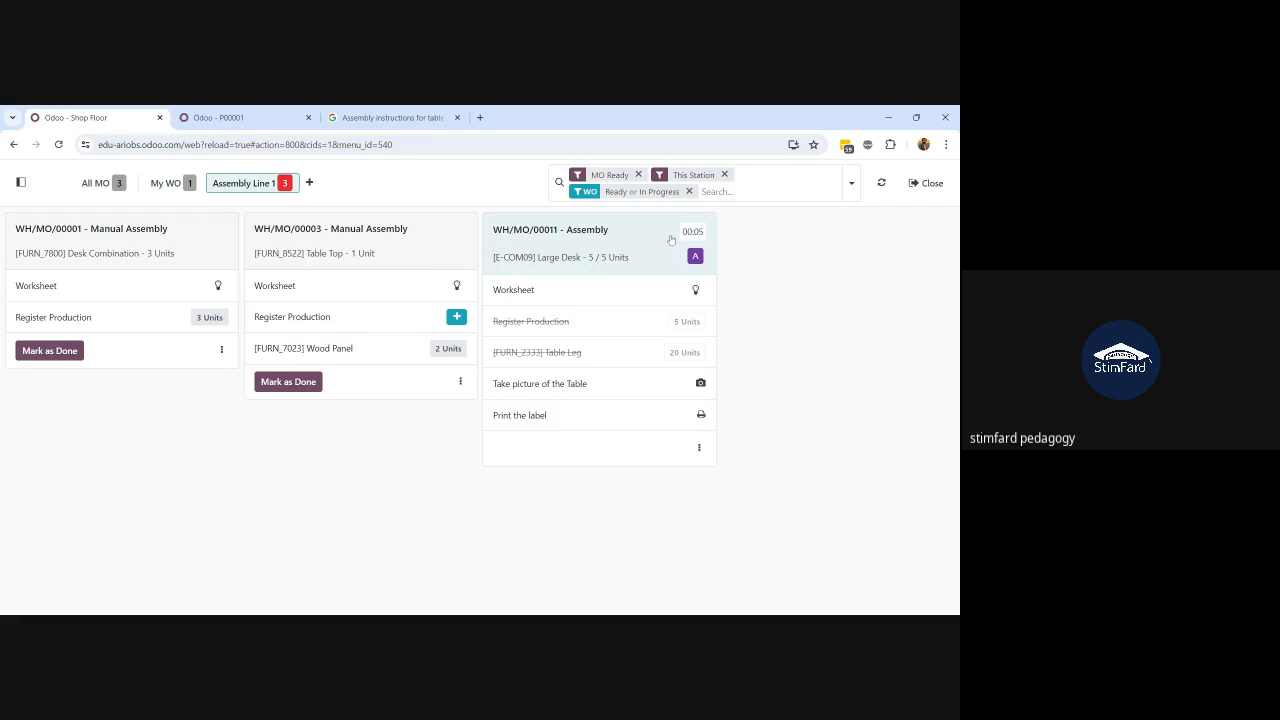
pyautogui.click(602, 300)
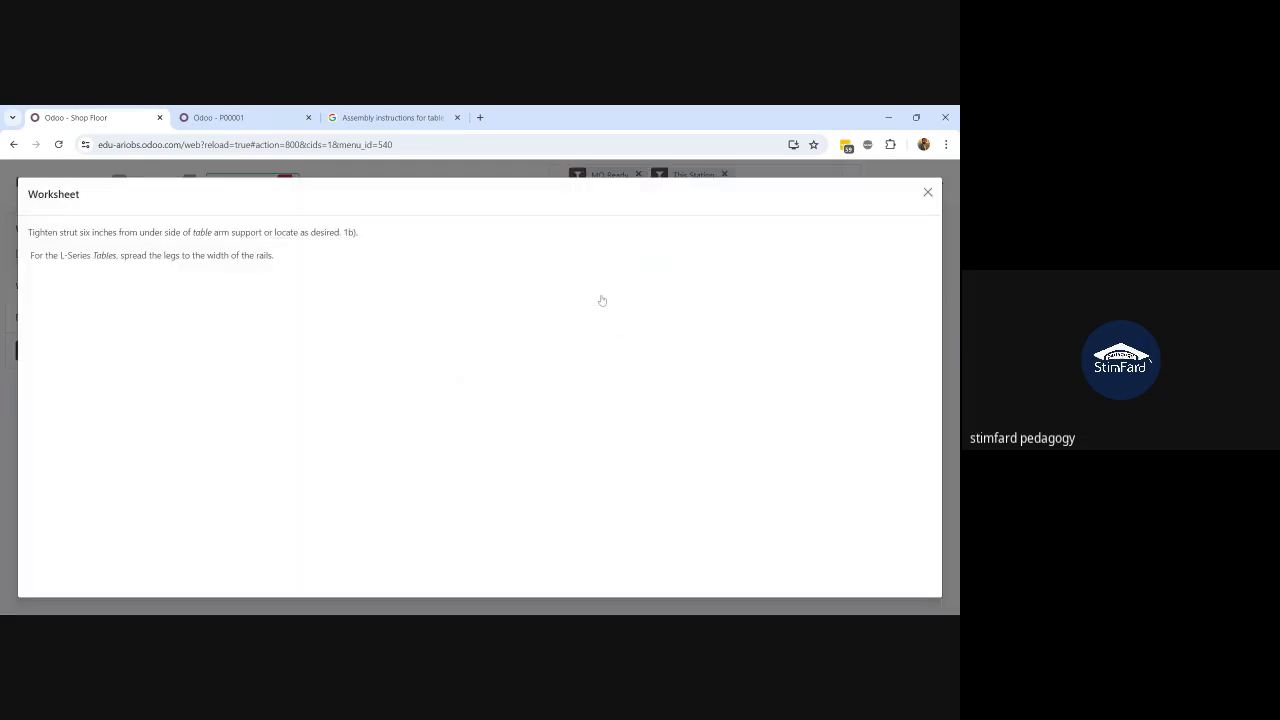
pyautogui.click(928, 192)
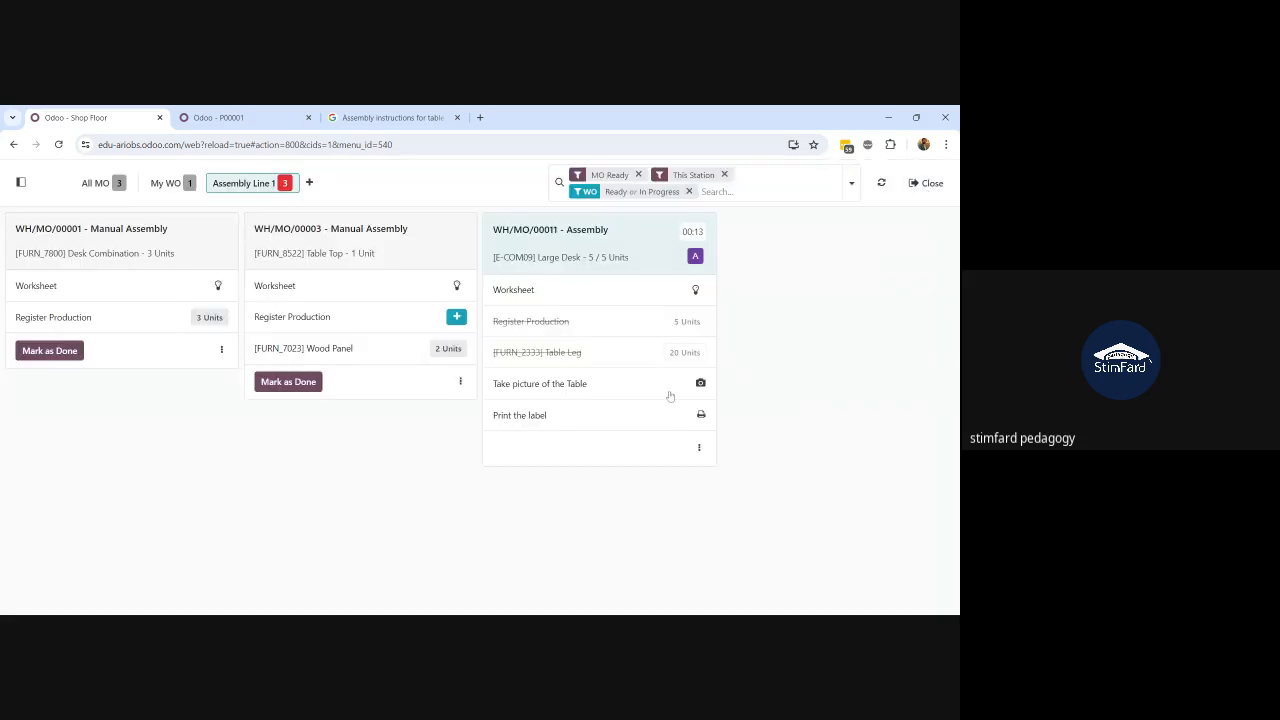
# Add a picture for the Take picture of the Table check of the Large Desk assembly, and validate it
pyautogui.click(566, 389)
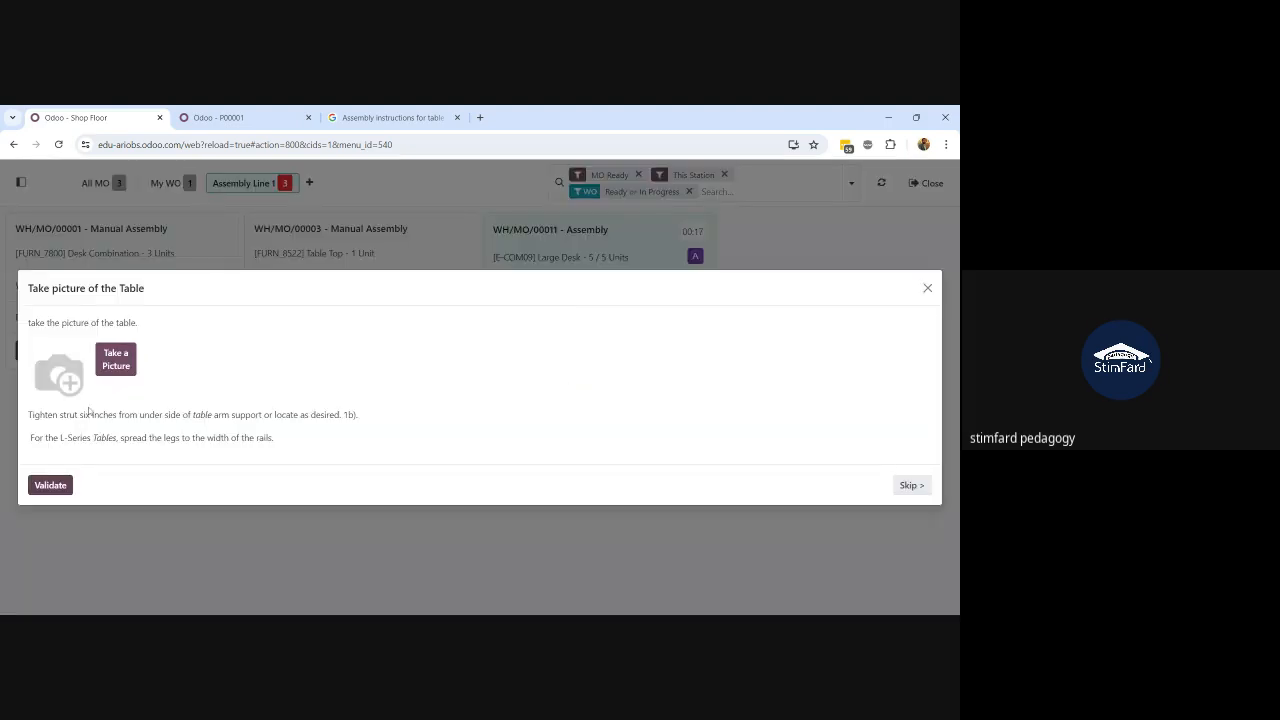
pyautogui.click(126, 363)
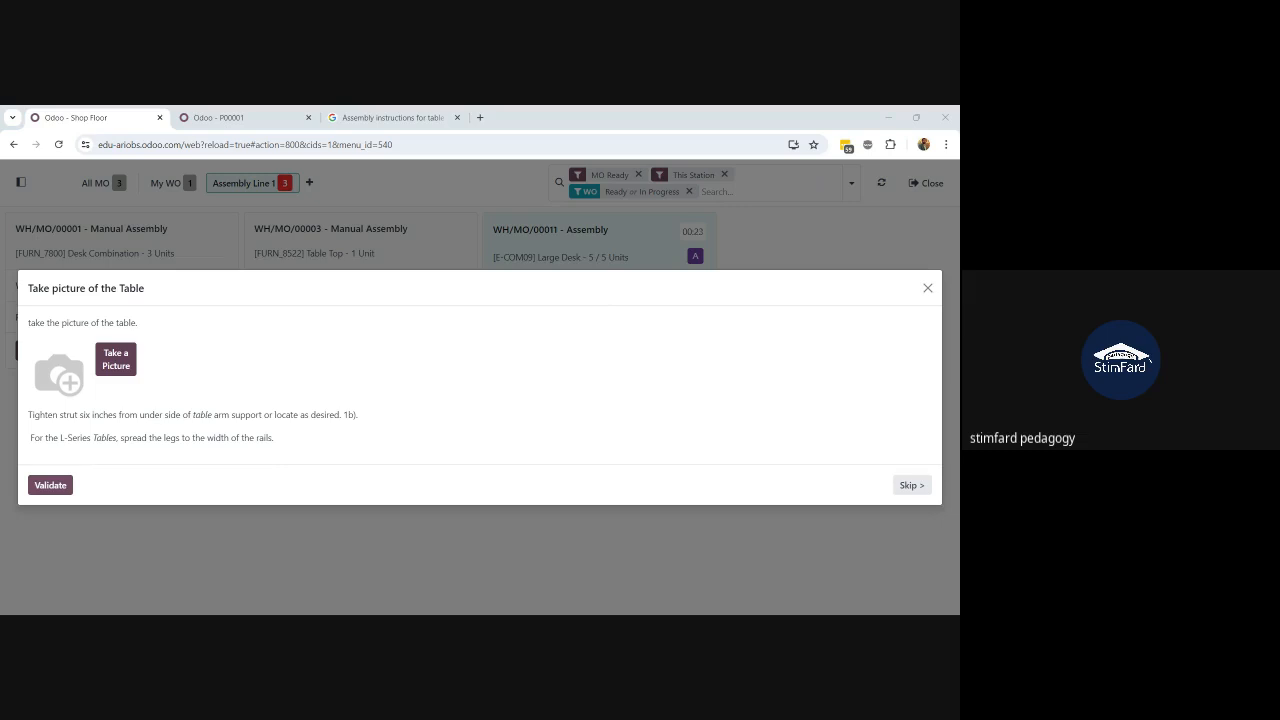
pyautogui.click(49, 493)
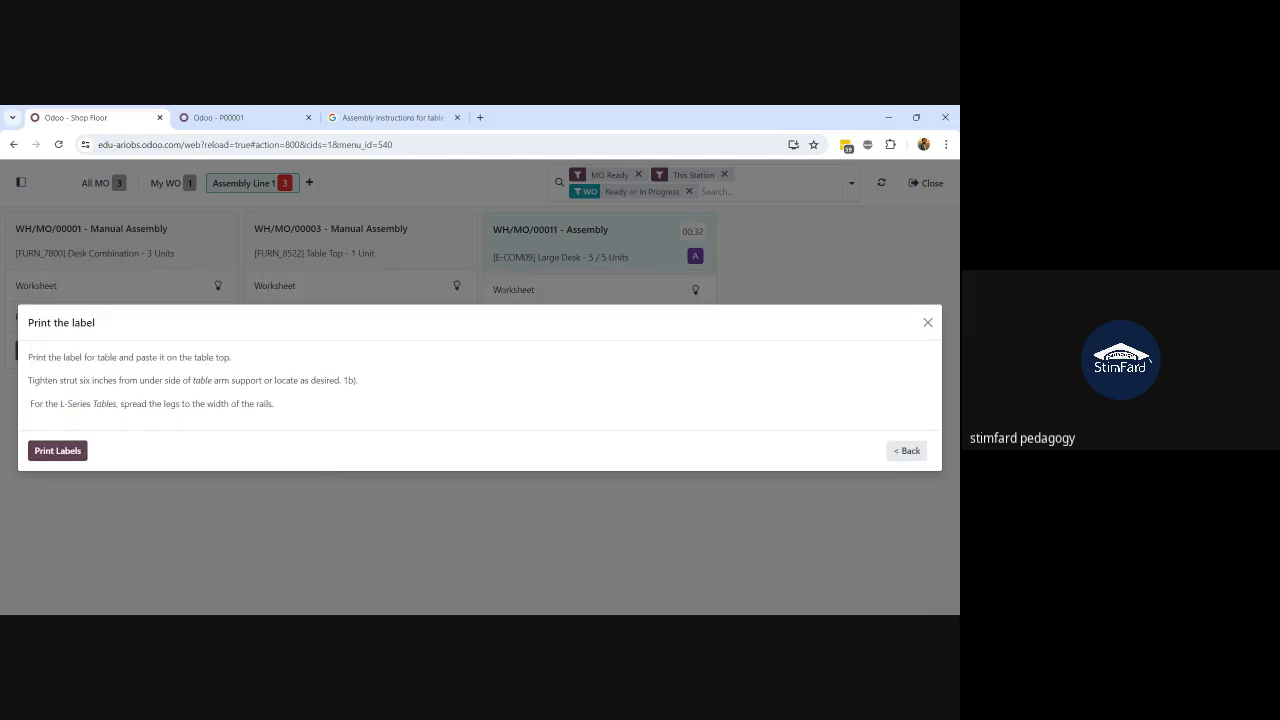
# Print one Large Desk label in the 2 x 7 with price format, and check the product code and price on the PDF
pyautogui.click(63, 451)
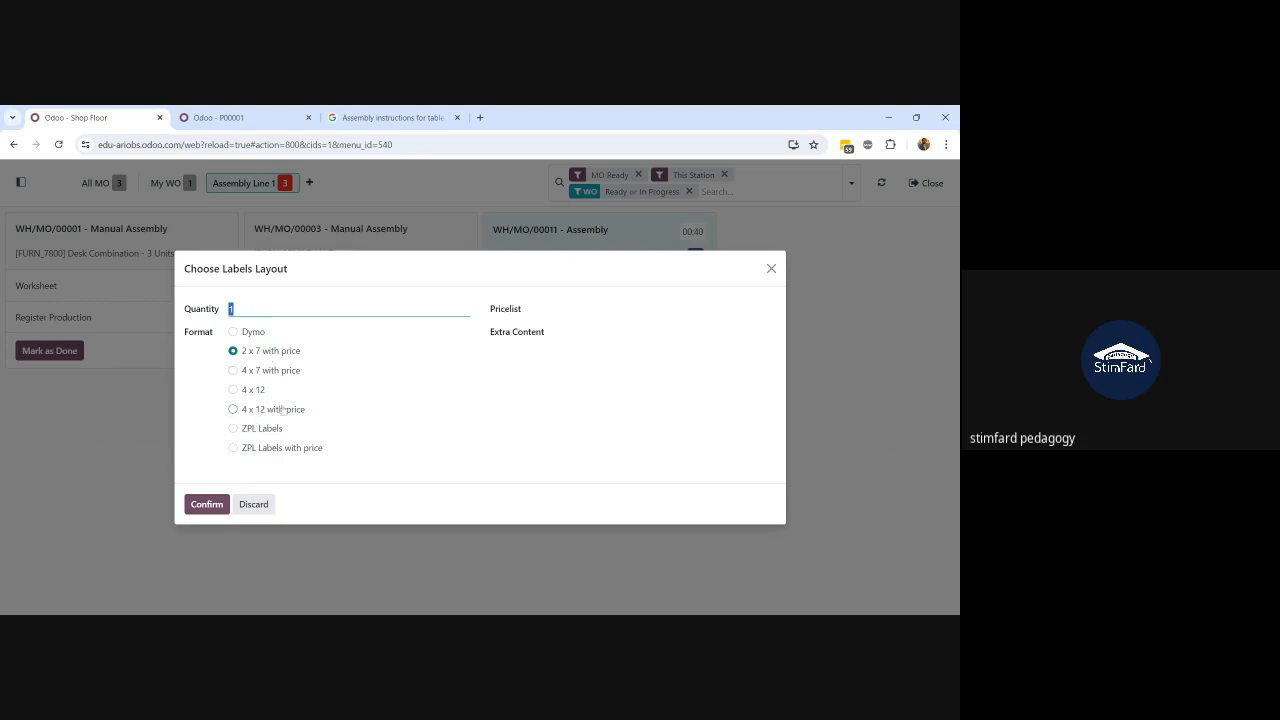
pyautogui.click(212, 507)
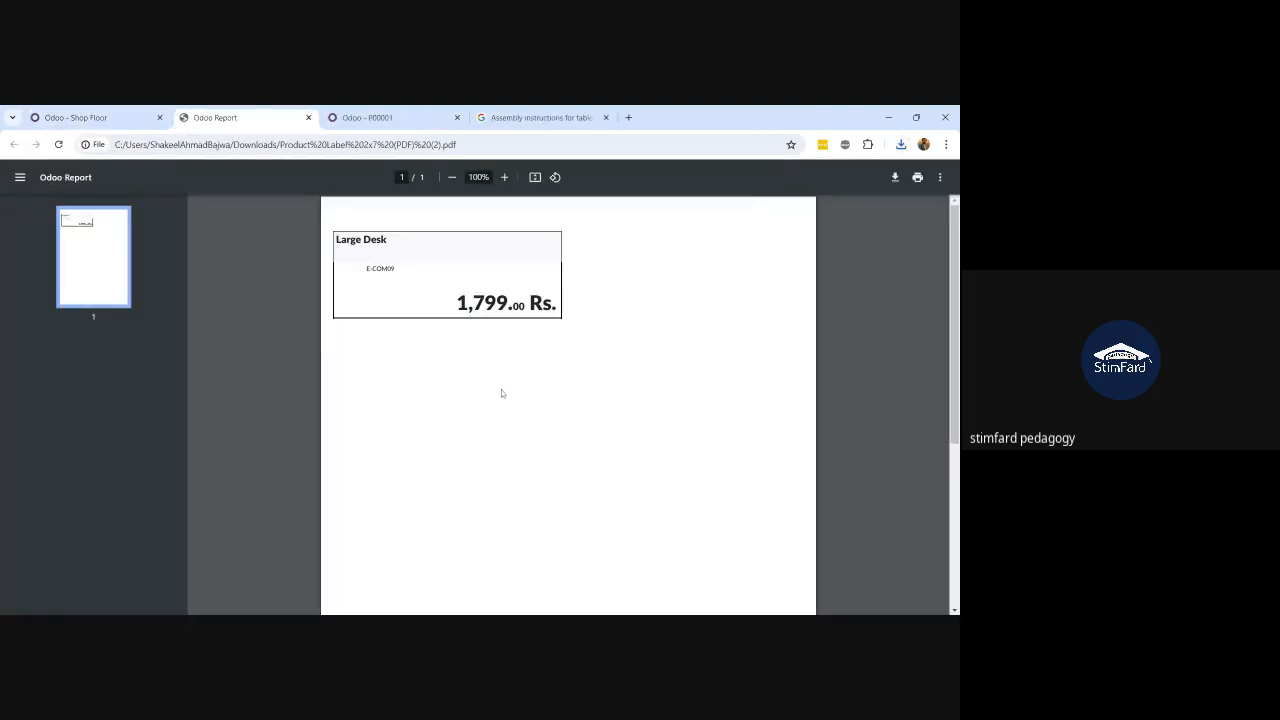
pyautogui.scroll(-1, 501, 391)
pyautogui.moveTo(366, 252); pyautogui.dragTo(396, 252)
pyautogui.moveTo(458, 287); pyautogui.dragTo(467, 287)
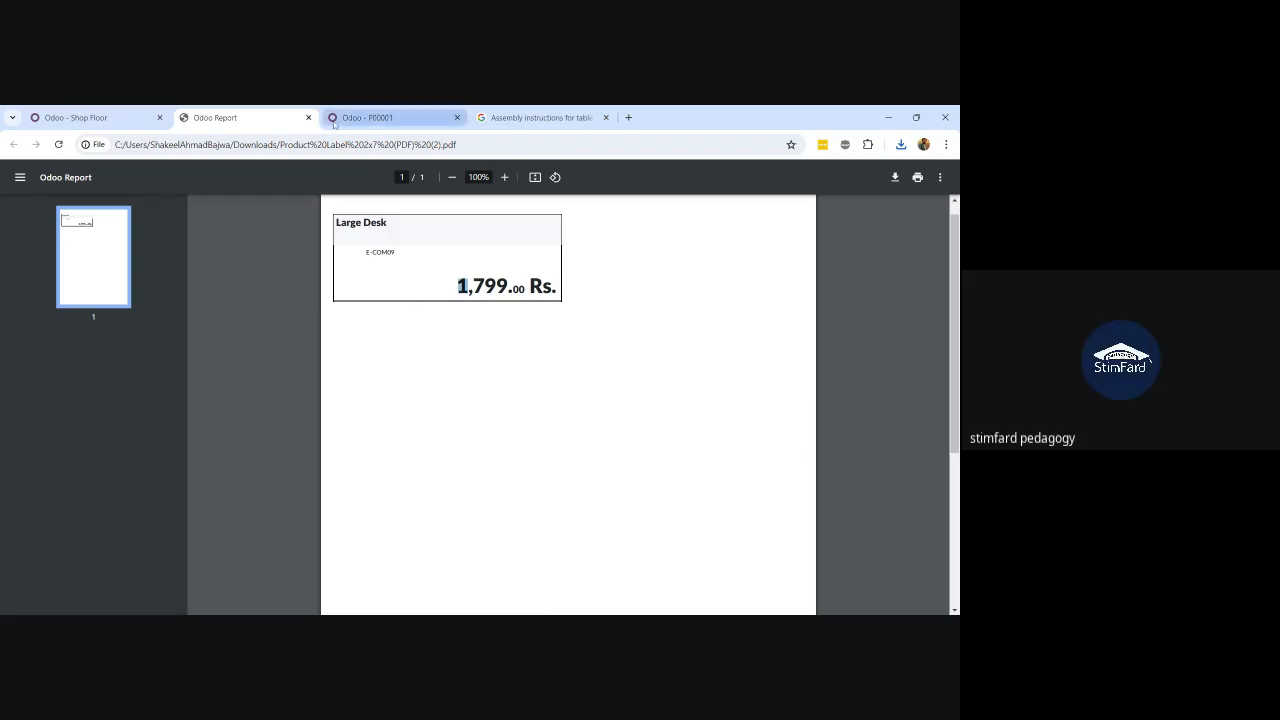
# Return to Shop Floor, mark the Large Desk assembly work order as done, and check the operator list
pyautogui.click(95, 117)
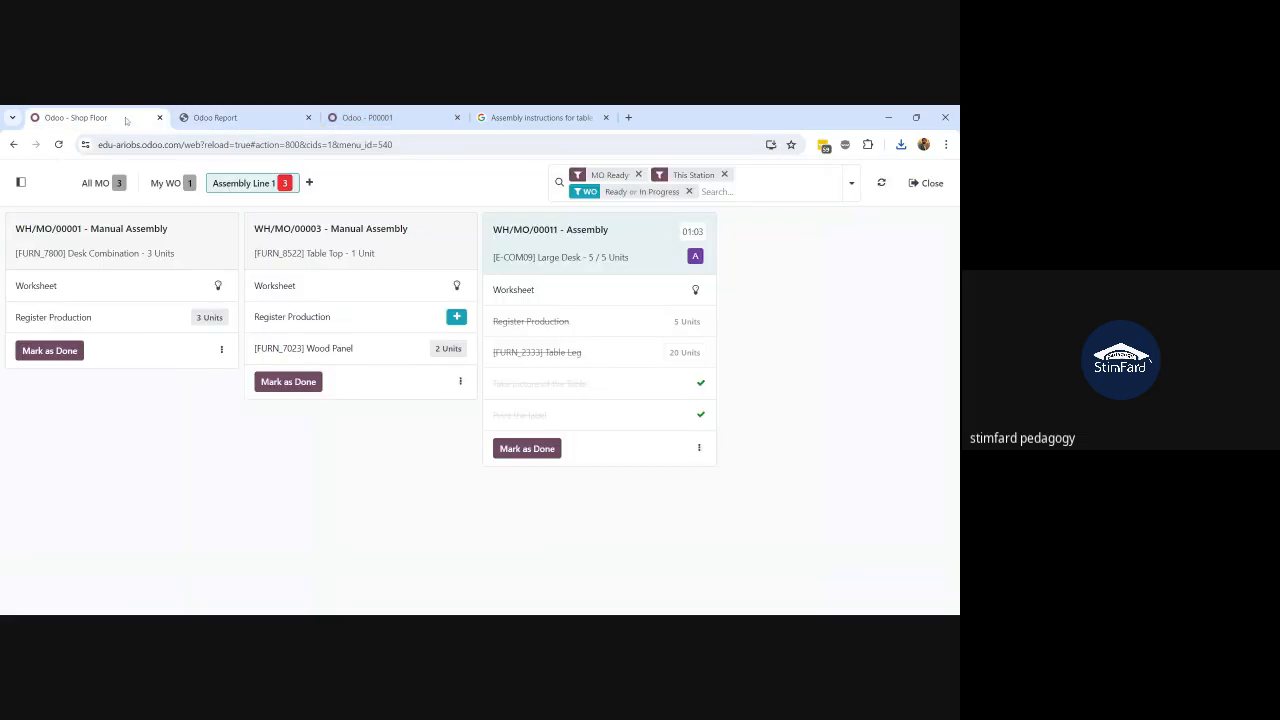
pyautogui.click(527, 454)
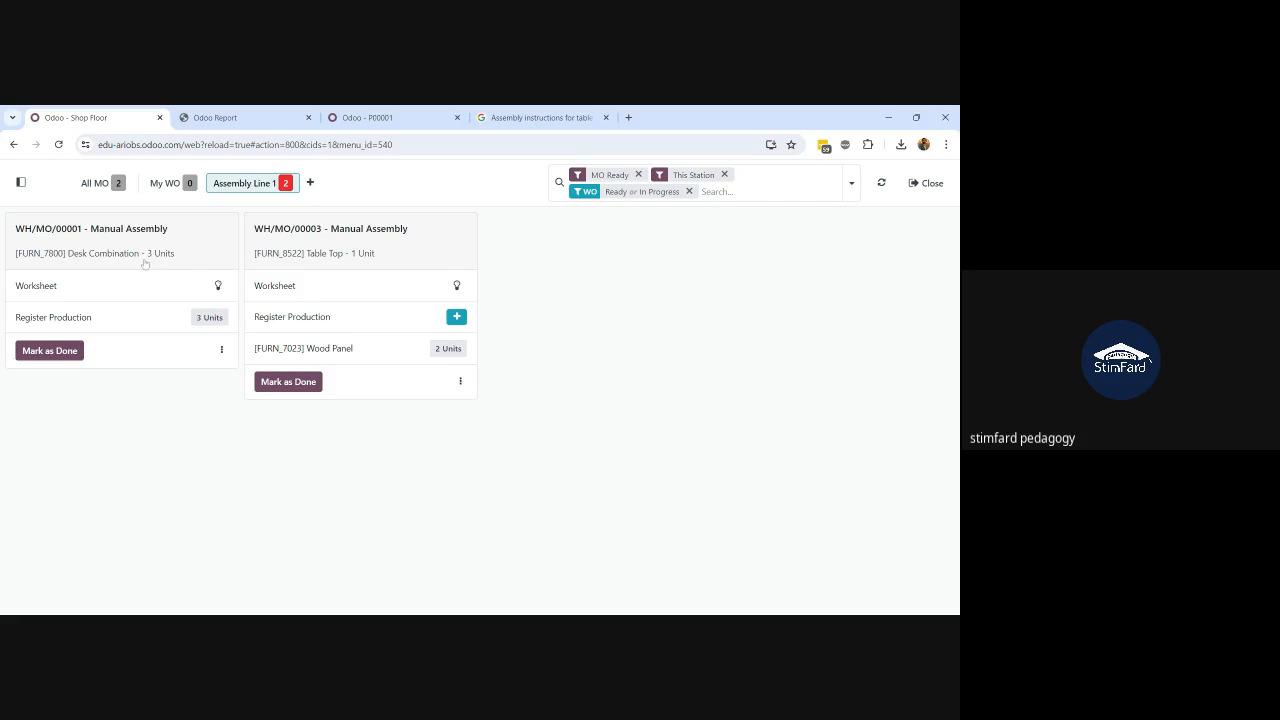
pyautogui.click(21, 182)
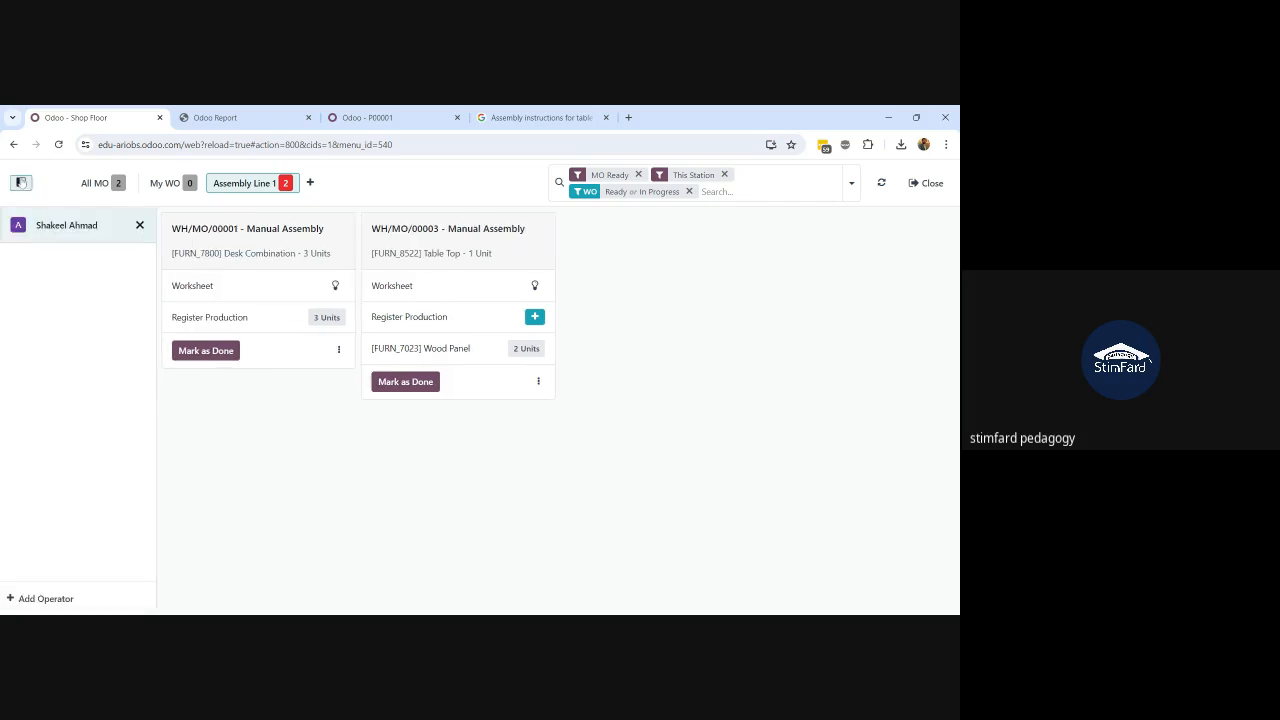
pyautogui.click(21, 182)
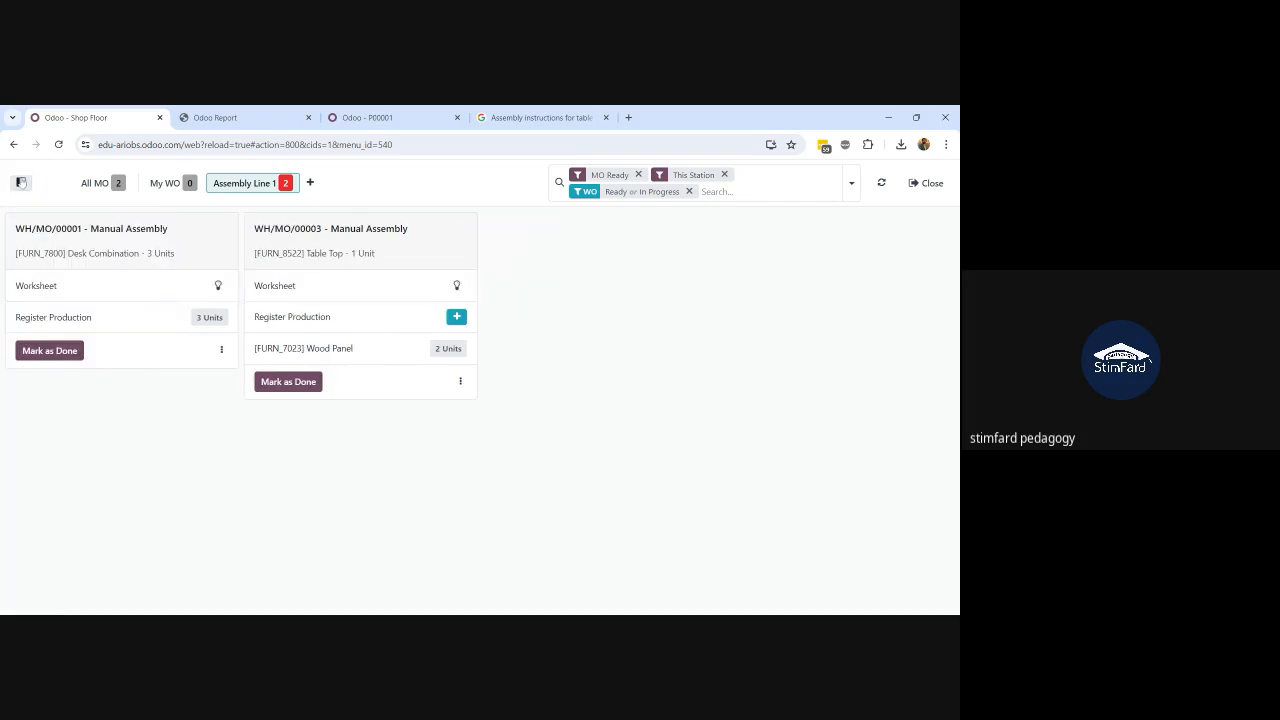
# Switch to the Manufacturing app, list the manufacturing orders without the To Do filter, and open the Large Desk order
pyautogui.click(928, 185)
pyautogui.write('m')
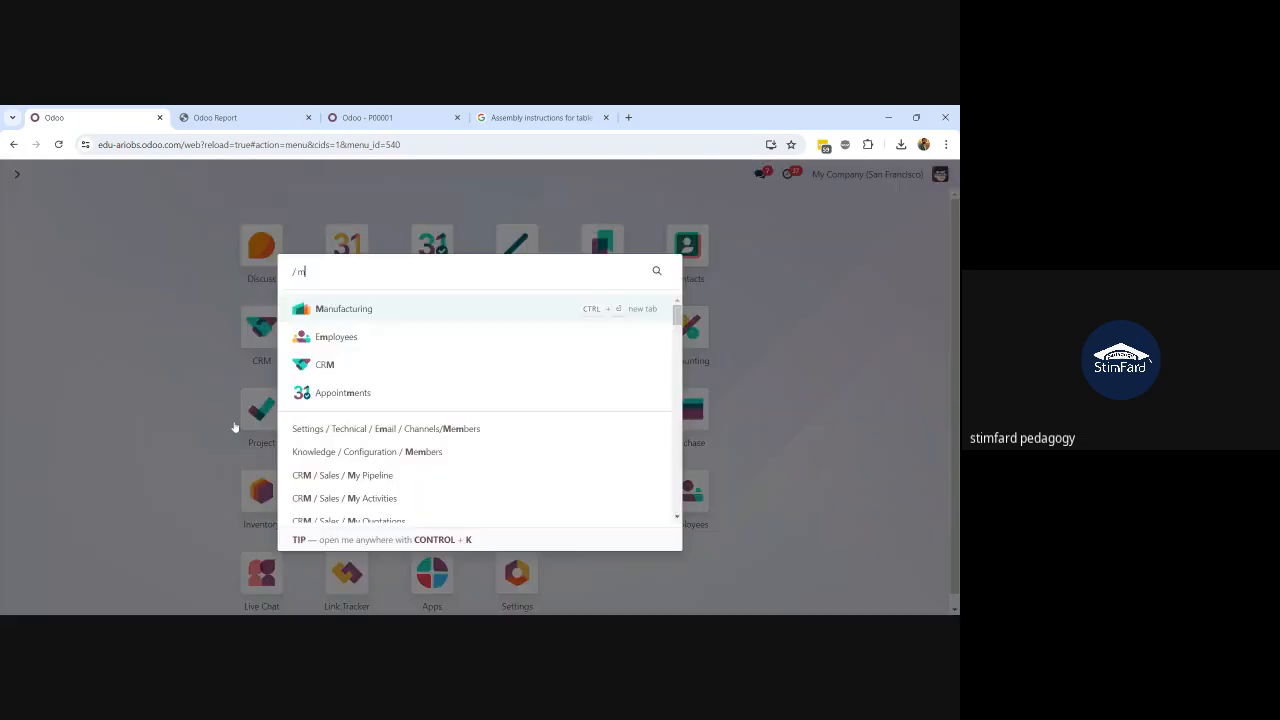
pyautogui.write('anuf')
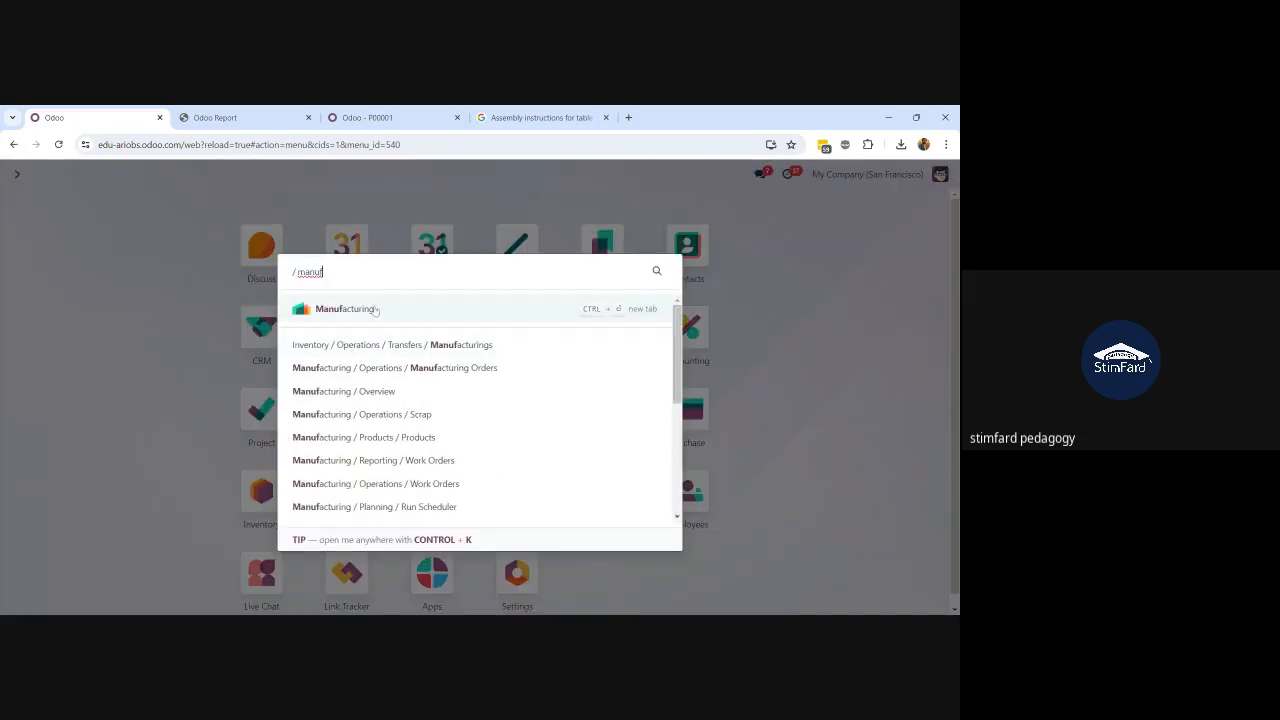
pyautogui.click(374, 309)
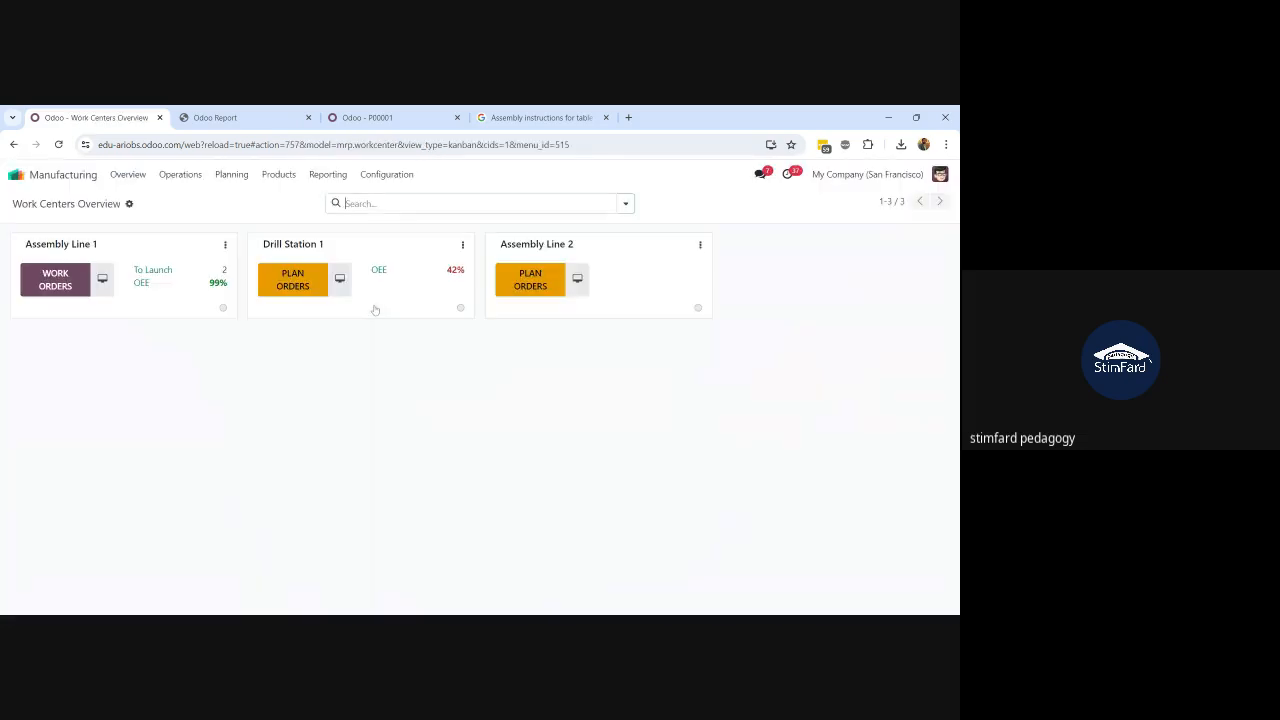
pyautogui.click(182, 175)
pyautogui.click(204, 200)
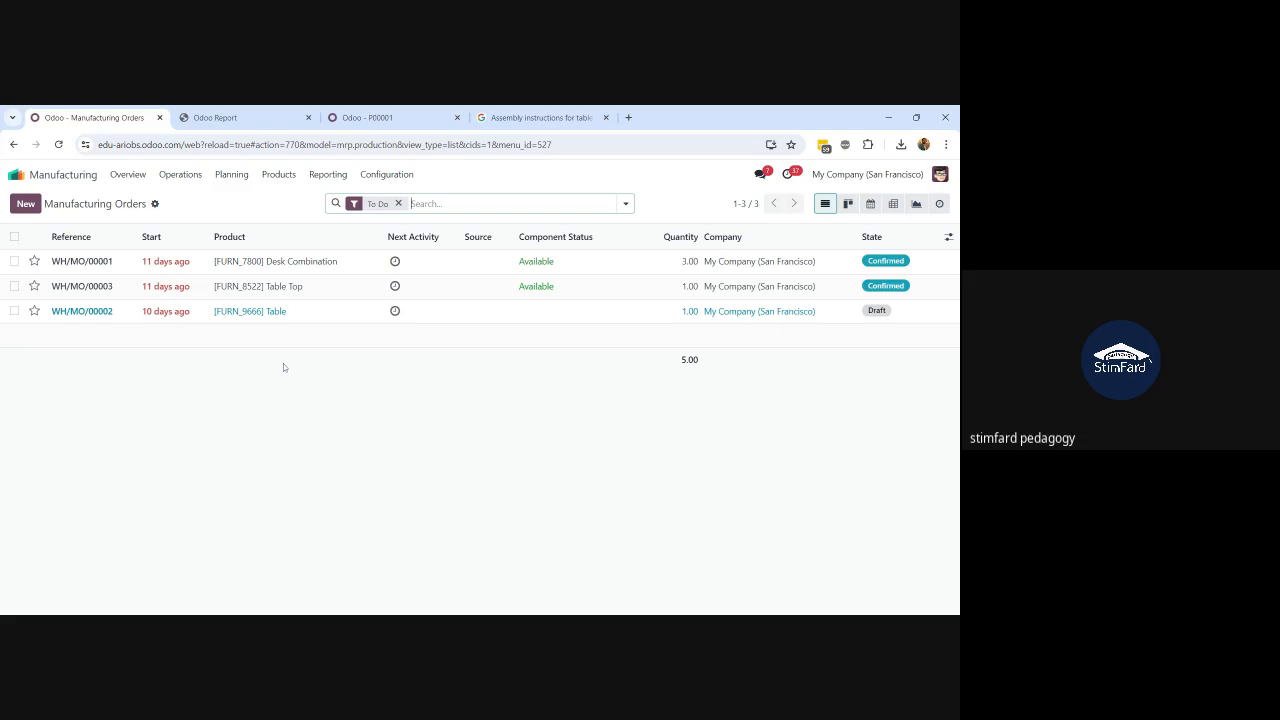
pyautogui.click(398, 204)
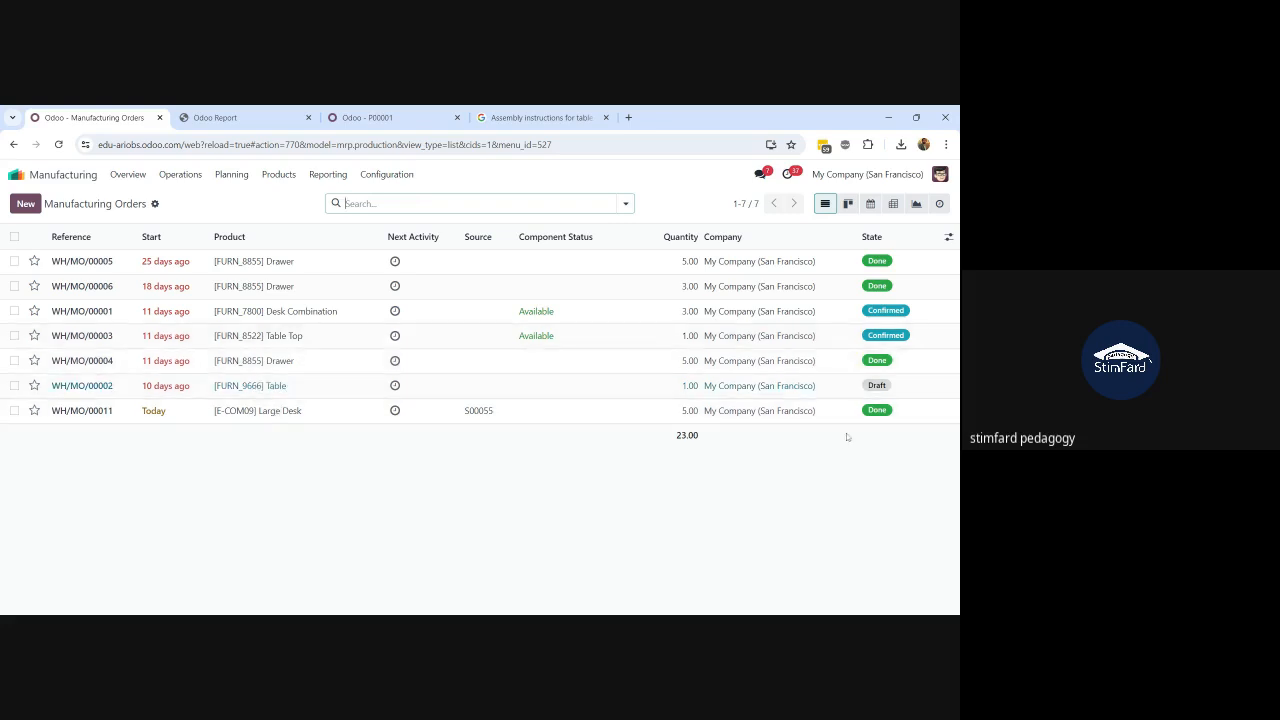
pyautogui.click(281, 420)
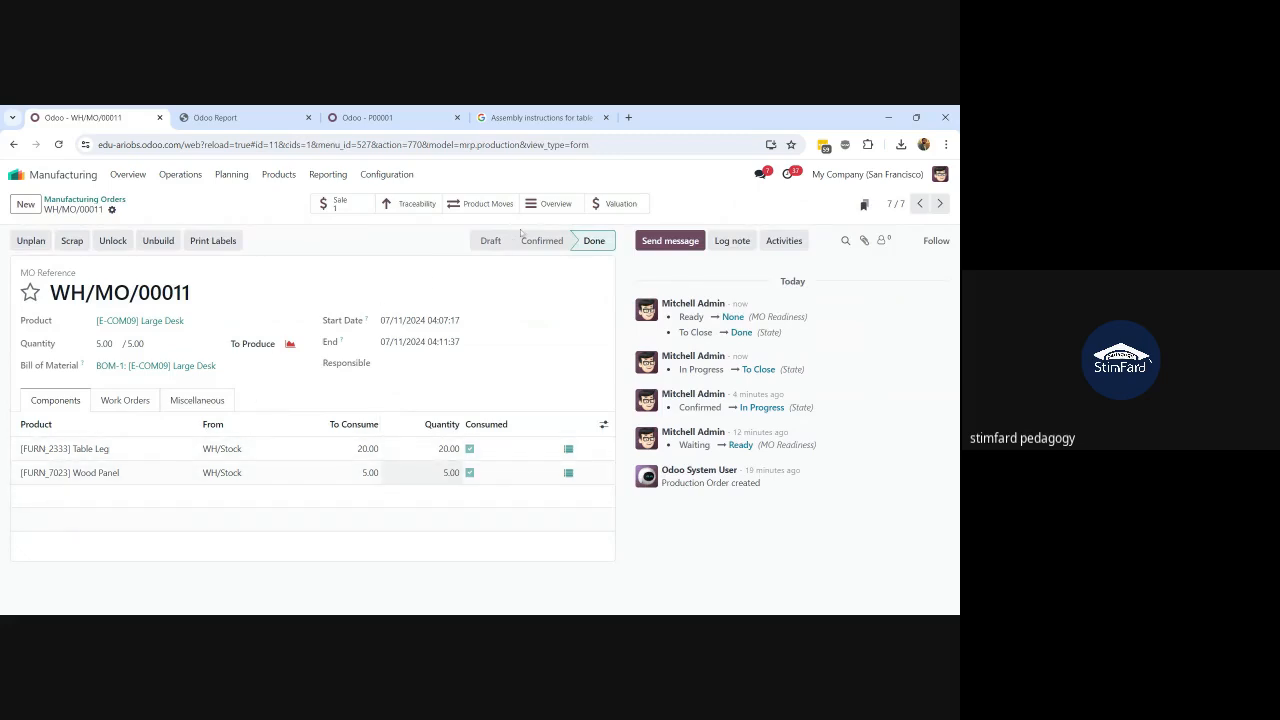
# Review the product moves of the Large Desk manufacturing order, and open the newest Deco Addict sales order in the Sales app
pyautogui.click(485, 204)
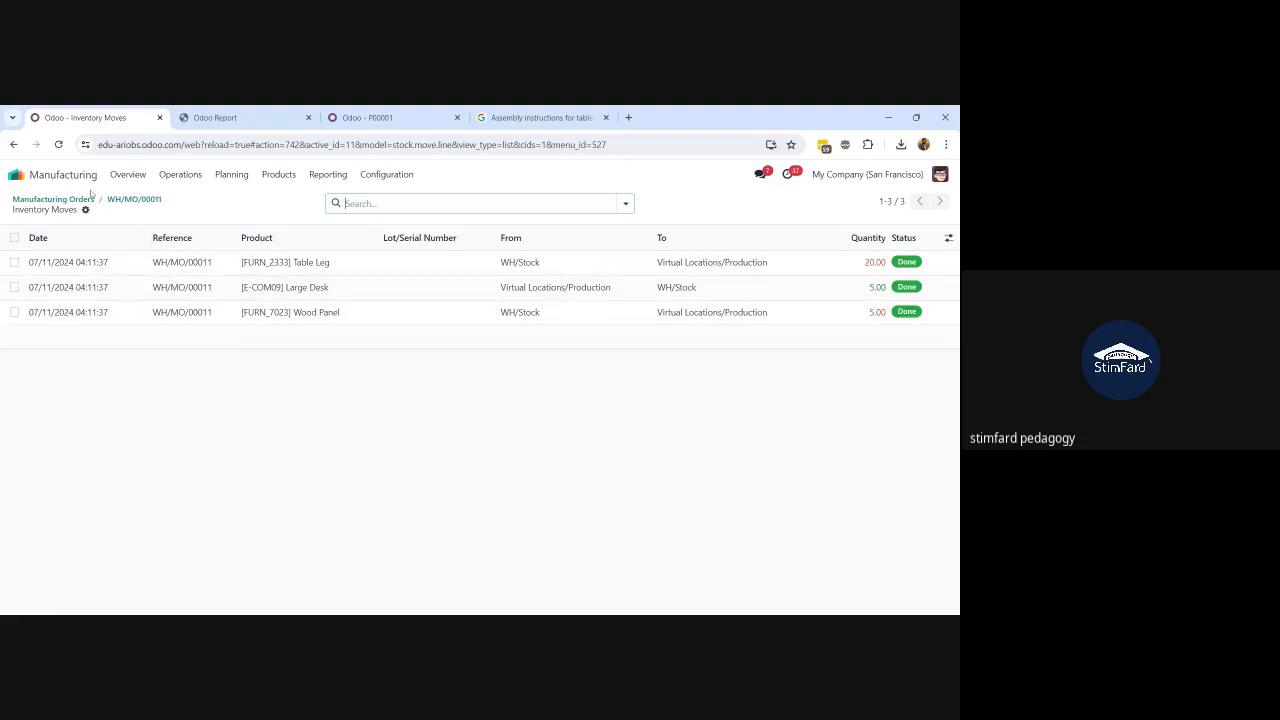
pyautogui.click(14, 179)
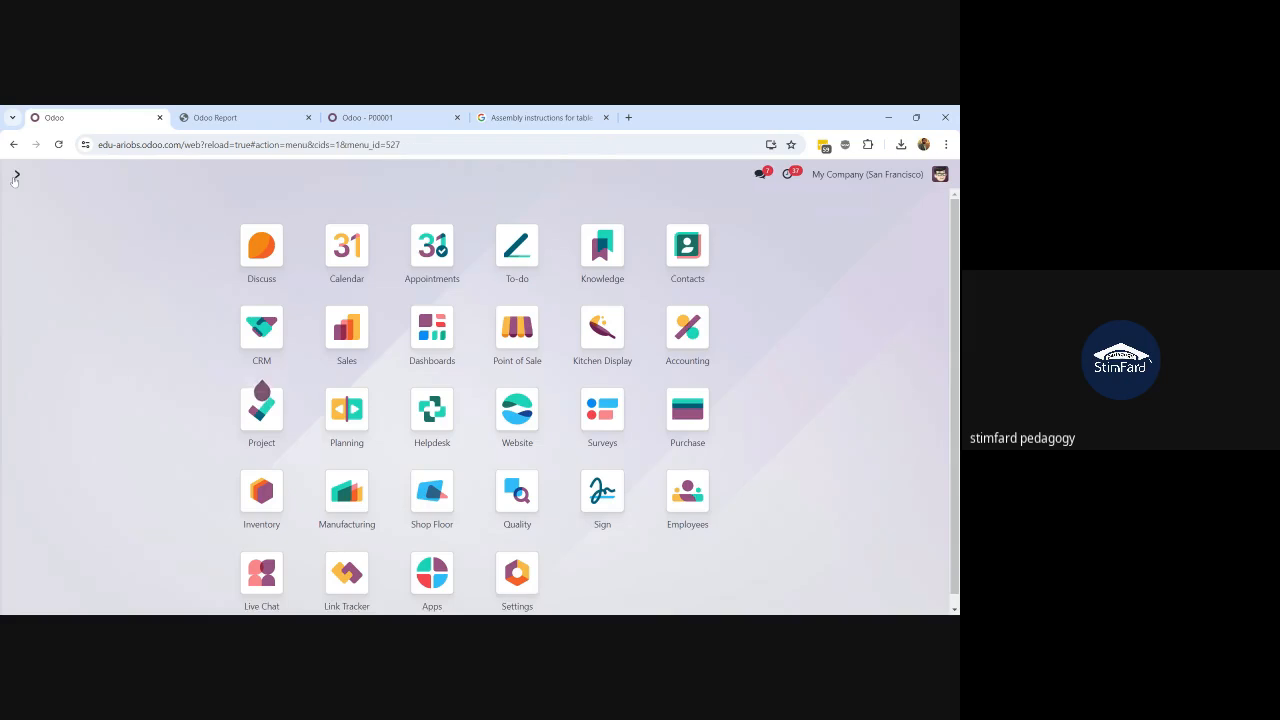
pyautogui.write('order')
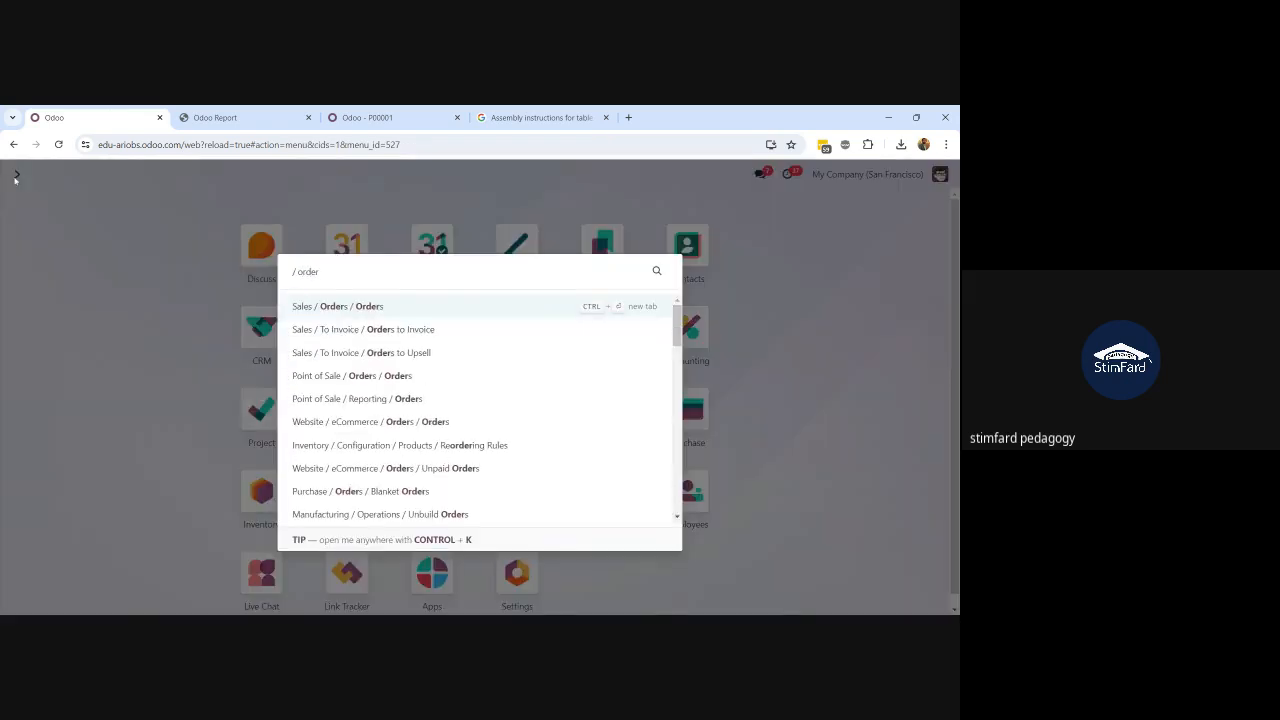
pyautogui.click(389, 305)
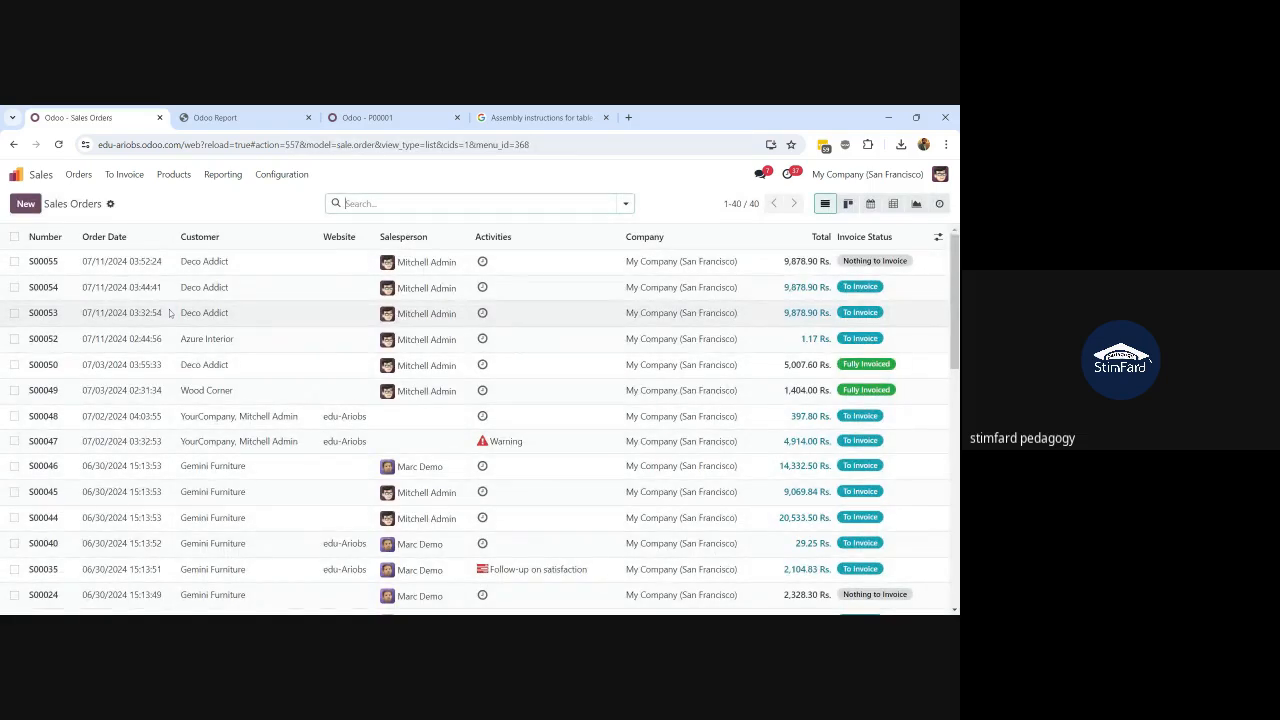
pyautogui.click(140, 272)
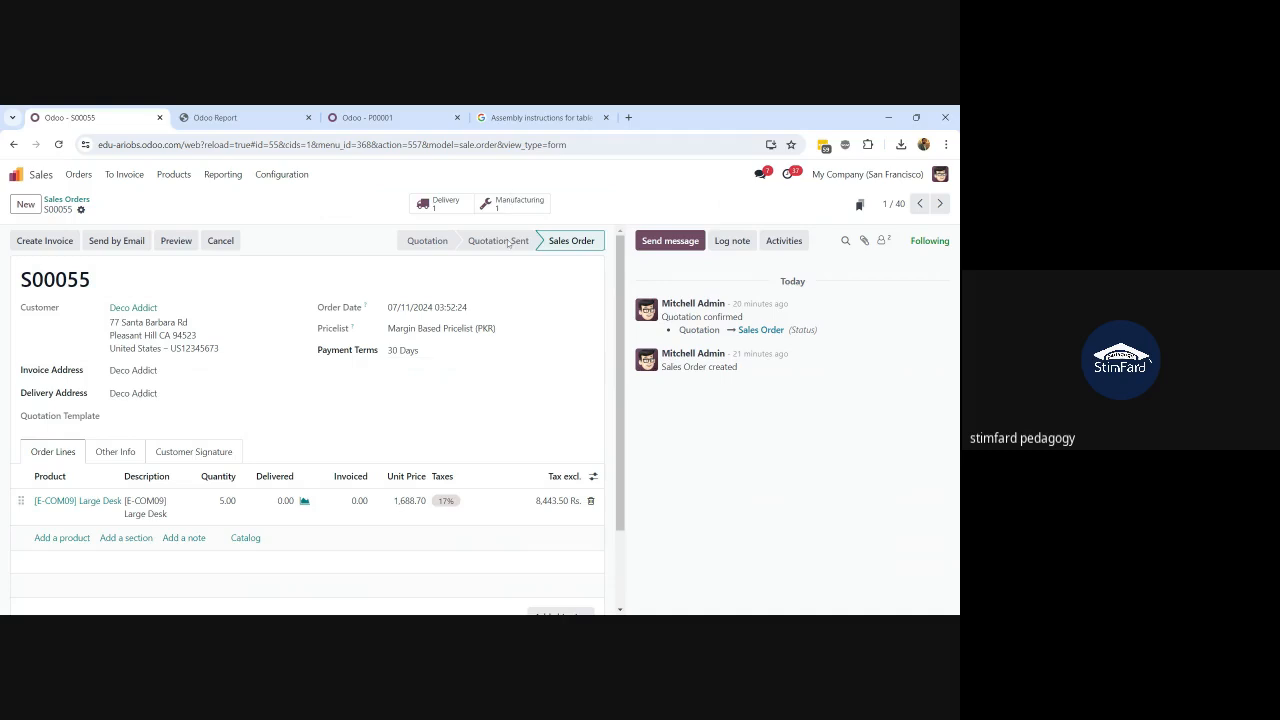
# Validate the sales order's delivery of 5 Large Desks, and return to the sales order to check the delivered quantity
pyautogui.click(437, 204)
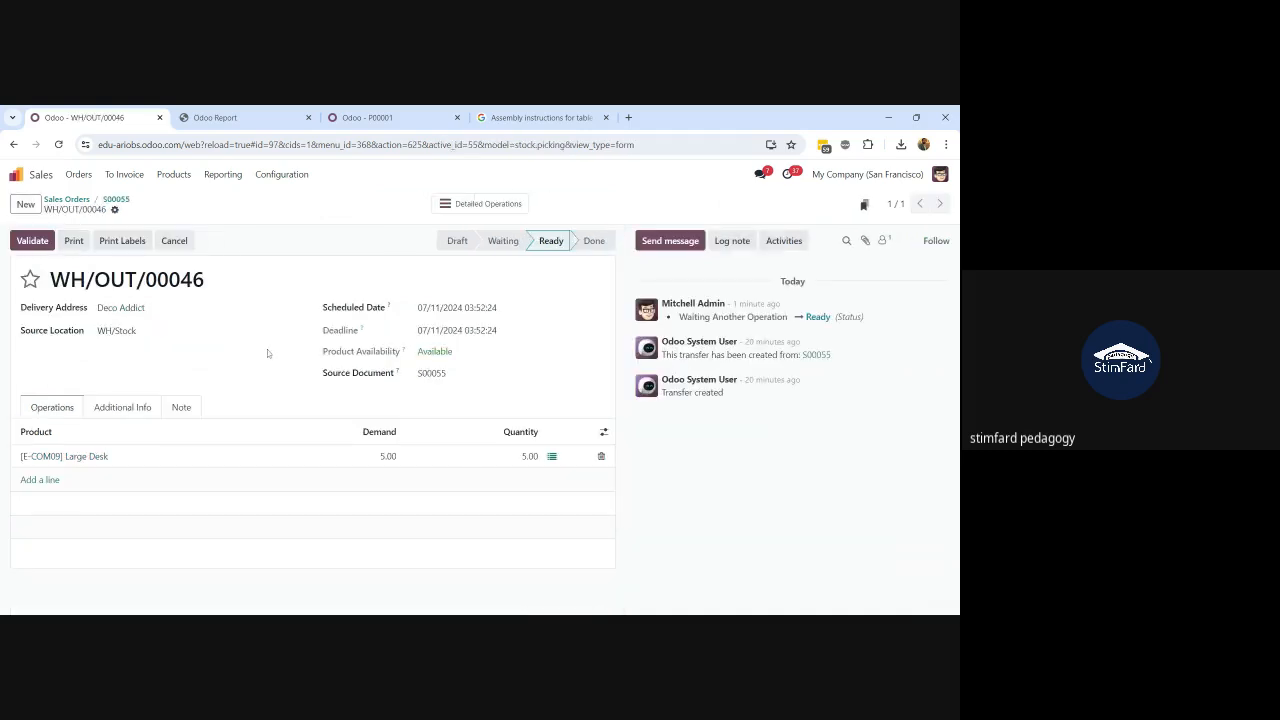
pyautogui.moveTo(550, 252)
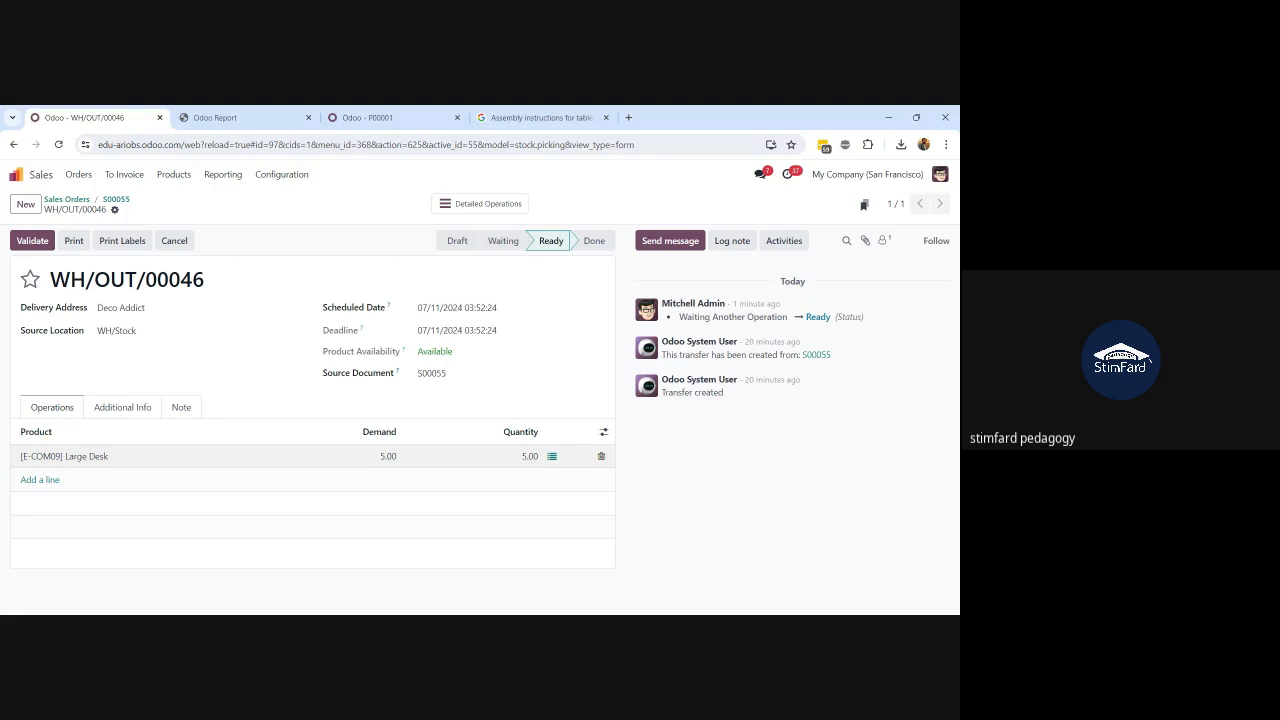
pyautogui.click(32, 241)
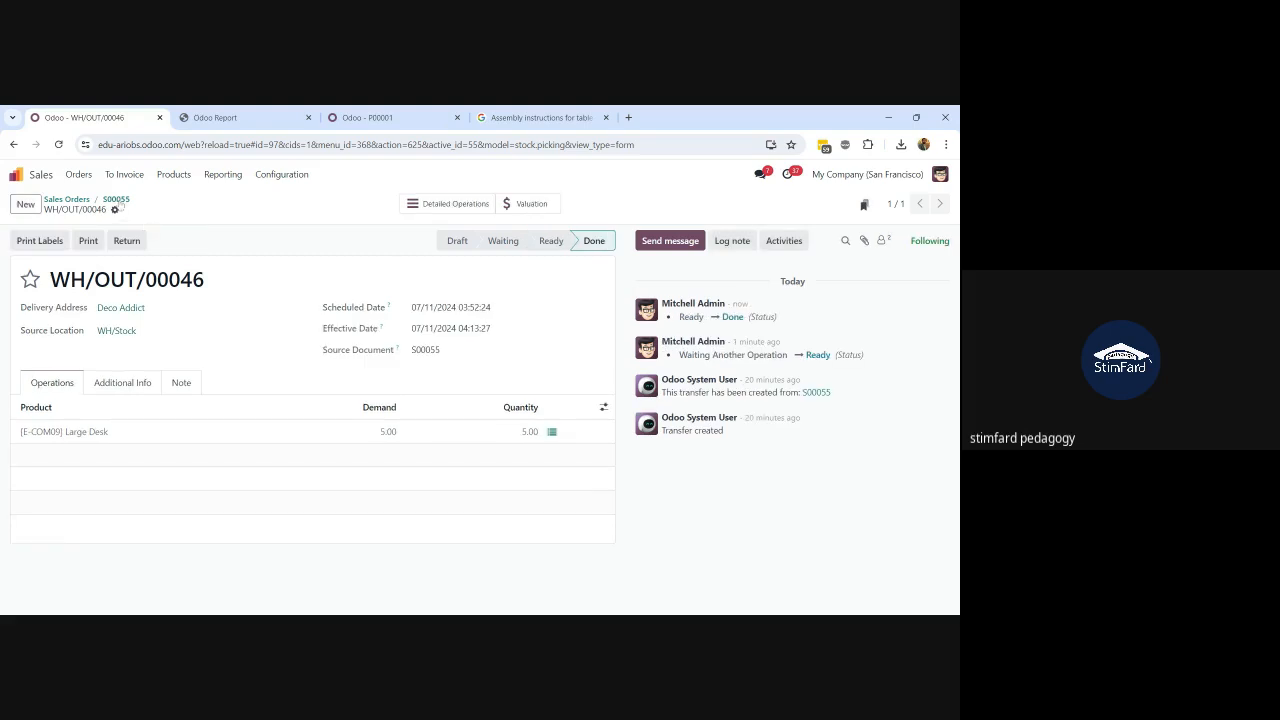
pyautogui.click(115, 200)
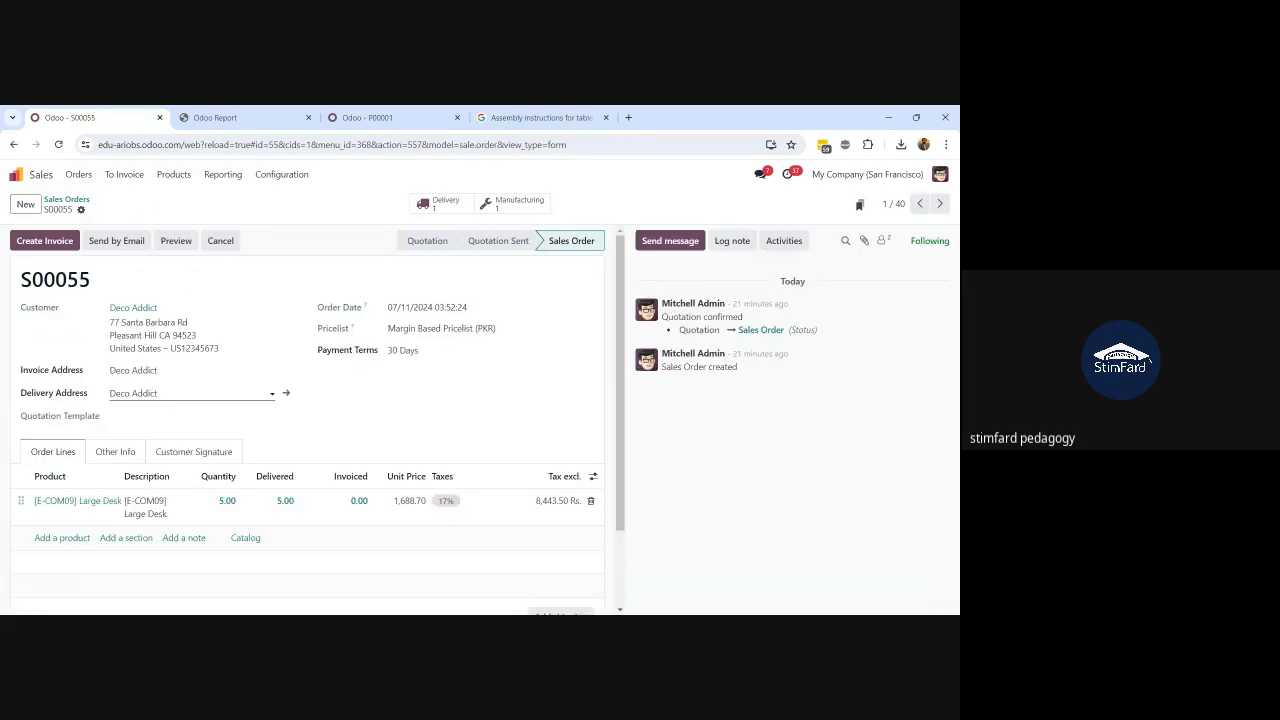
pyautogui.hotkey('alt', 'Tab')
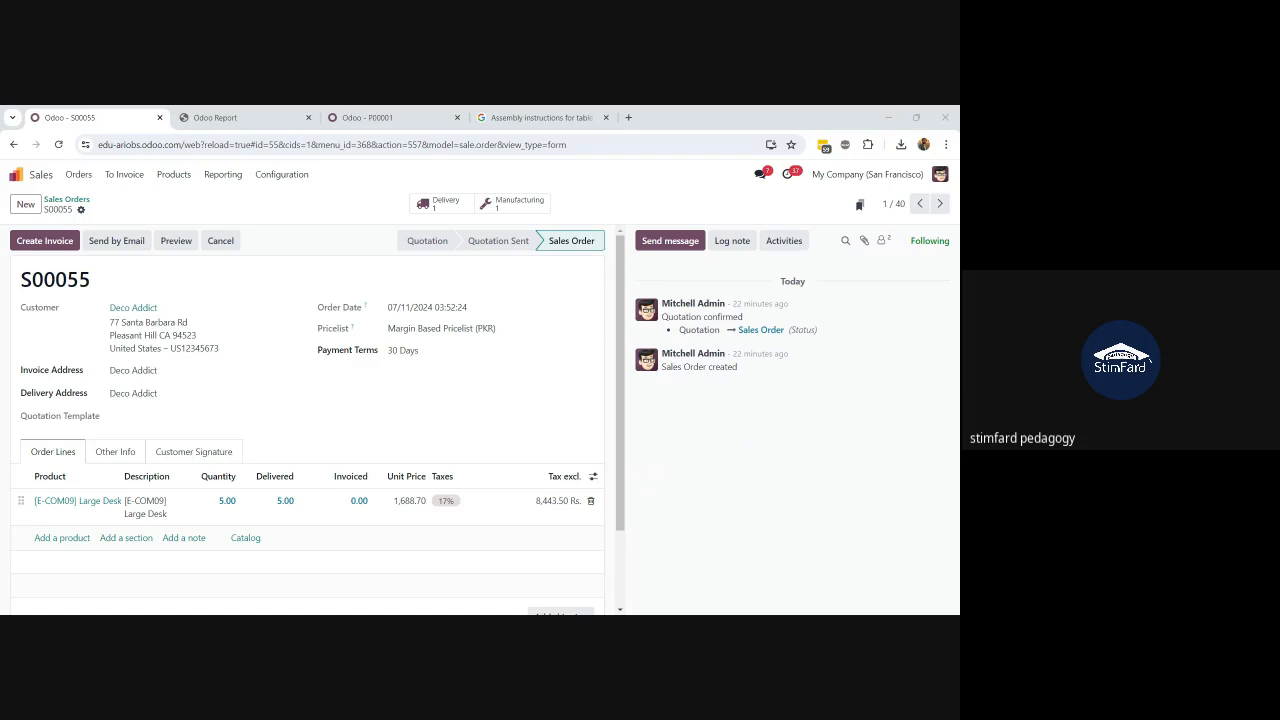
pyautogui.hotkey('alt', 'Tab')
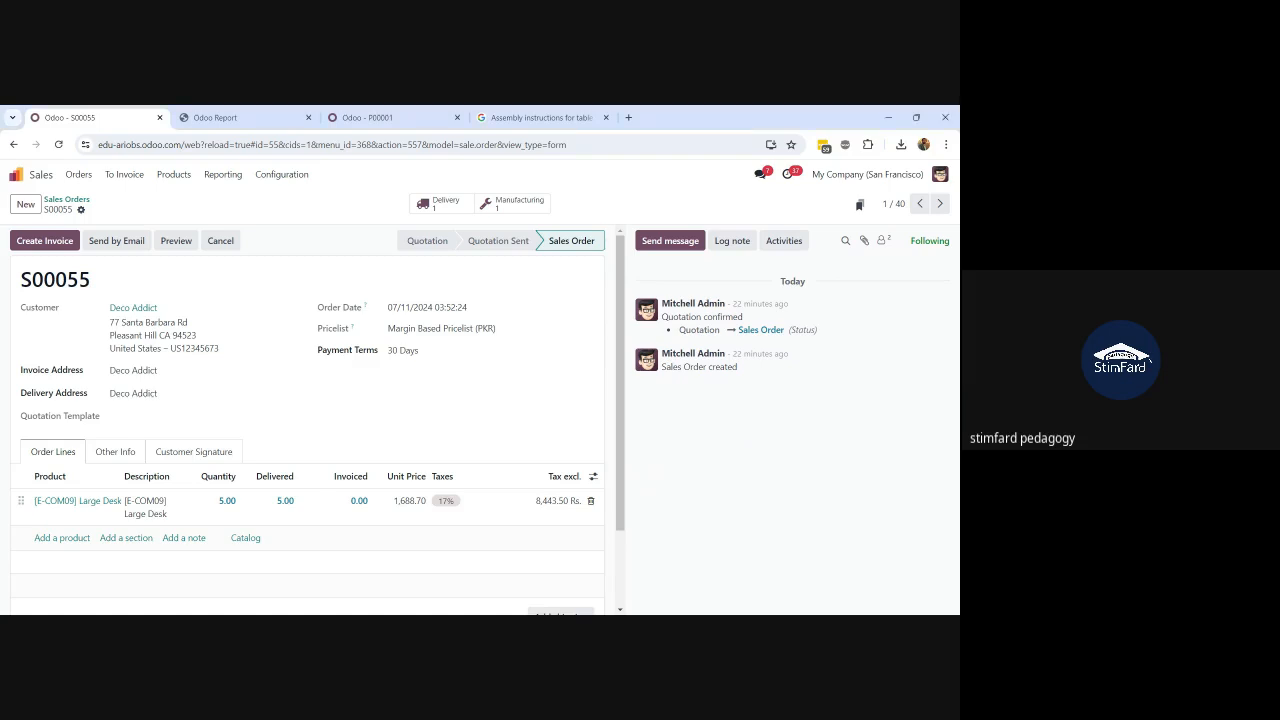